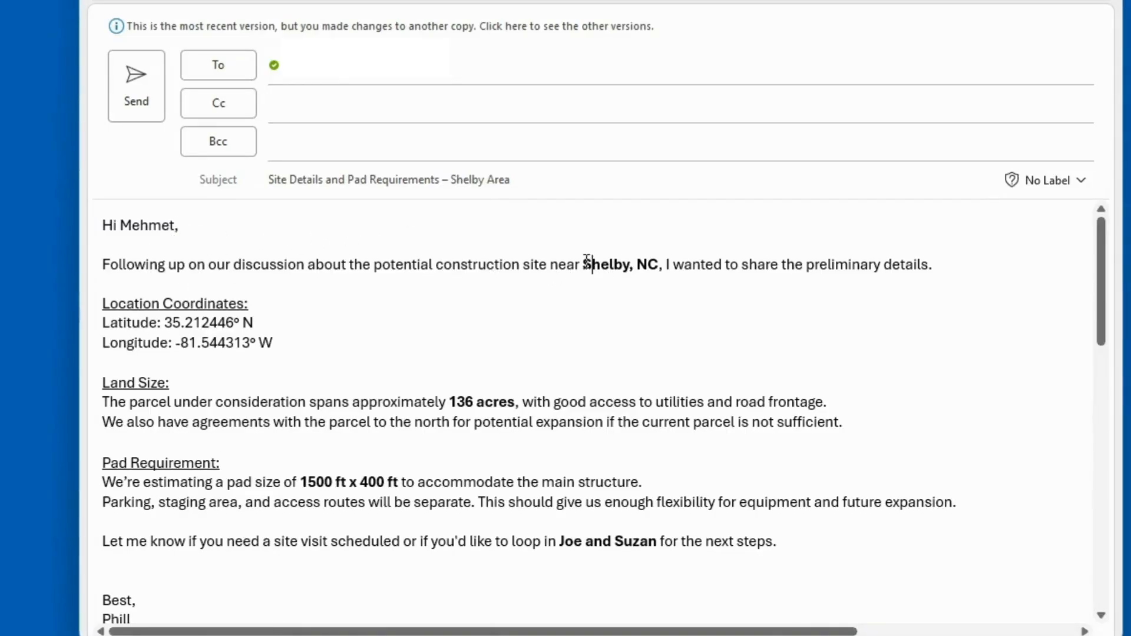
Step: Review the site email for the location, coordinates, land size, pad requirement, expansion notes and the attached parcel boundary map
{"action": "left_click_drag", "start_coordinate": [606, 263], "coordinate": [658, 264]}
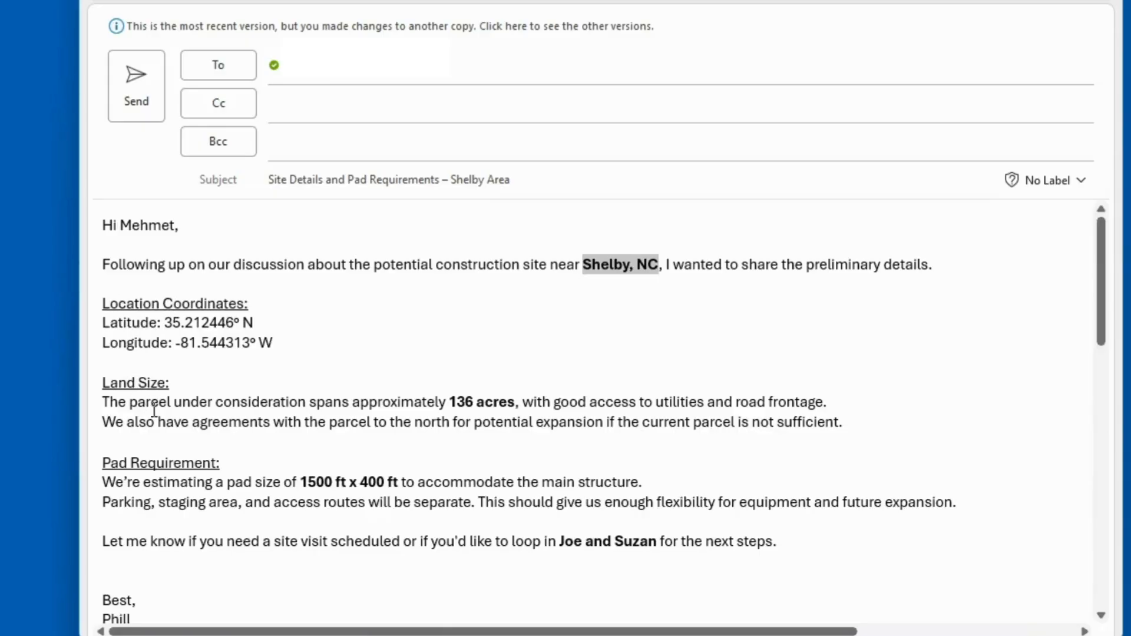
{"action": "left_click_drag", "start_coordinate": [446, 404], "coordinate": [510, 404]}
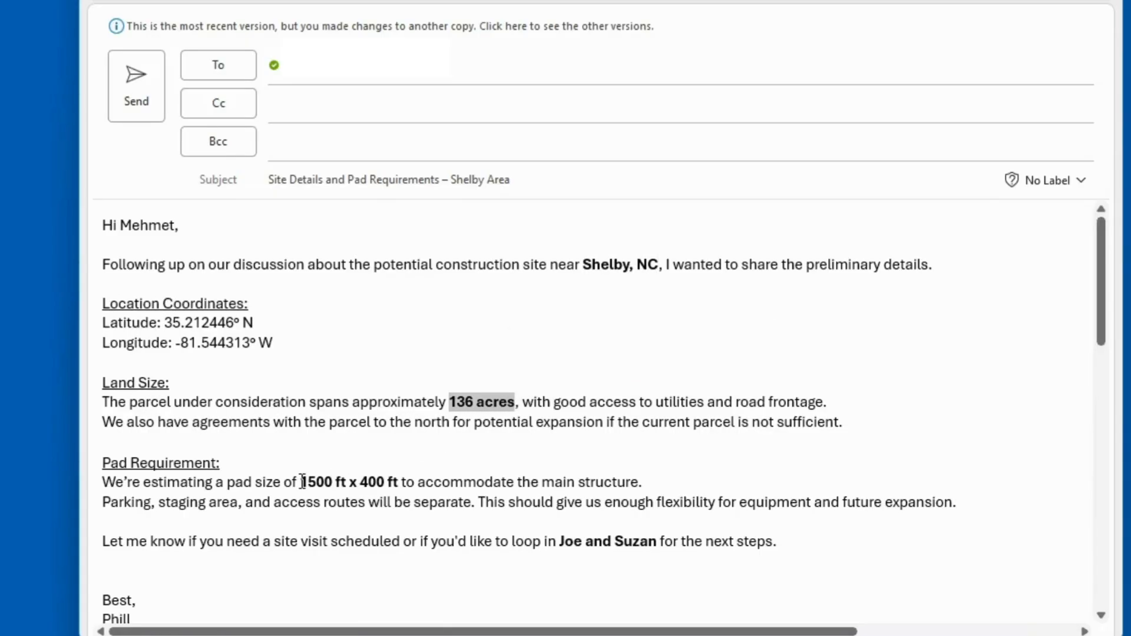
{"action": "left_click_drag", "start_coordinate": [303, 482], "coordinate": [403, 482]}
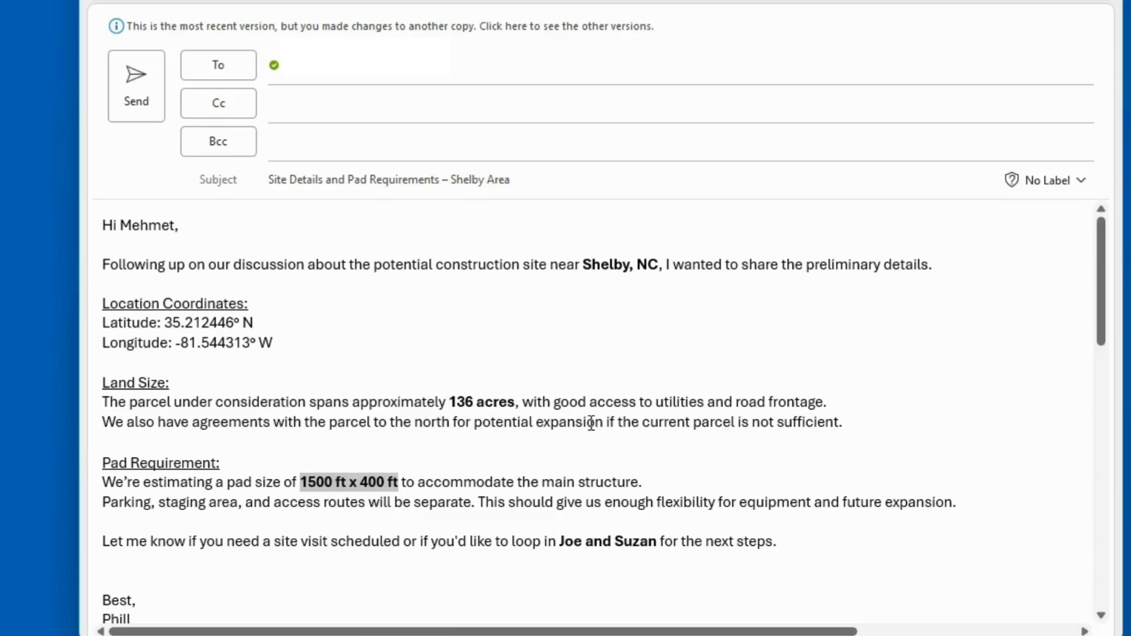
{"action": "left_click_drag", "start_coordinate": [844, 422], "coordinate": [612, 422]}
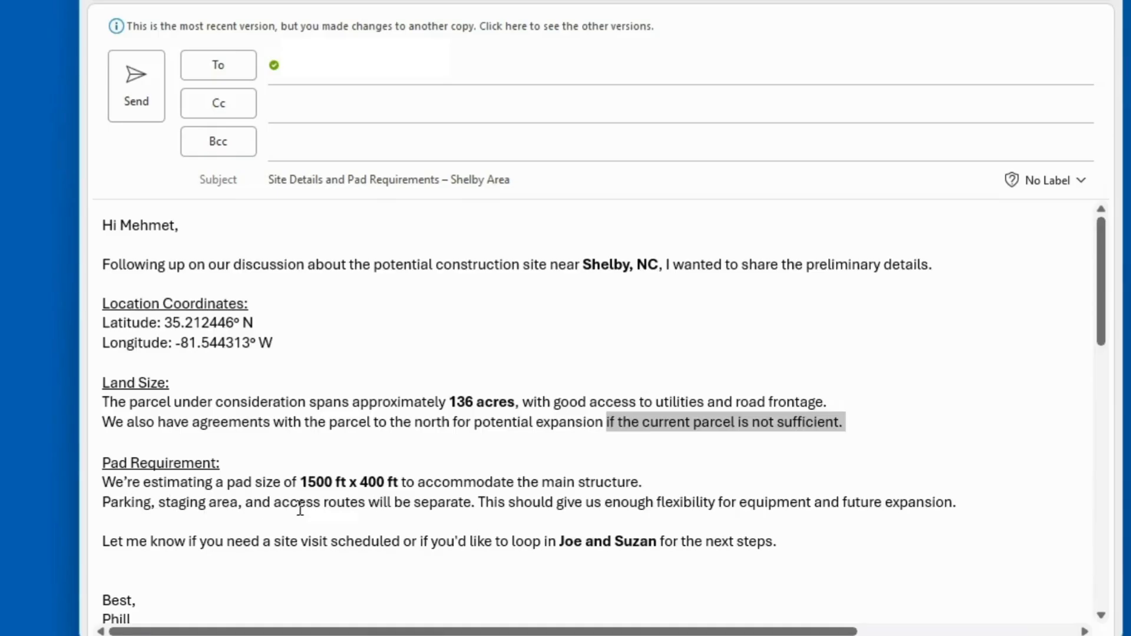
{"action": "left_click_drag", "start_coordinate": [958, 503], "coordinate": [842, 502]}
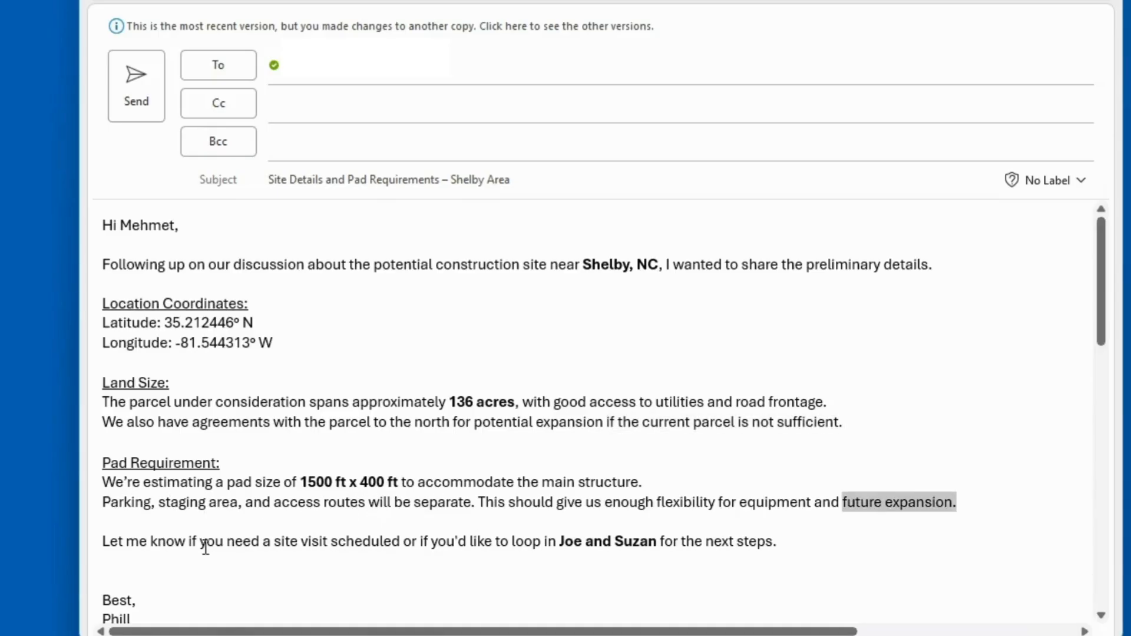
{"action": "scroll", "coordinate": [272, 526], "scroll_direction": "down", "scroll_amount": 6}
{"action": "scroll", "coordinate": [311, 457], "scroll_direction": "down", "scroll_amount": 4}
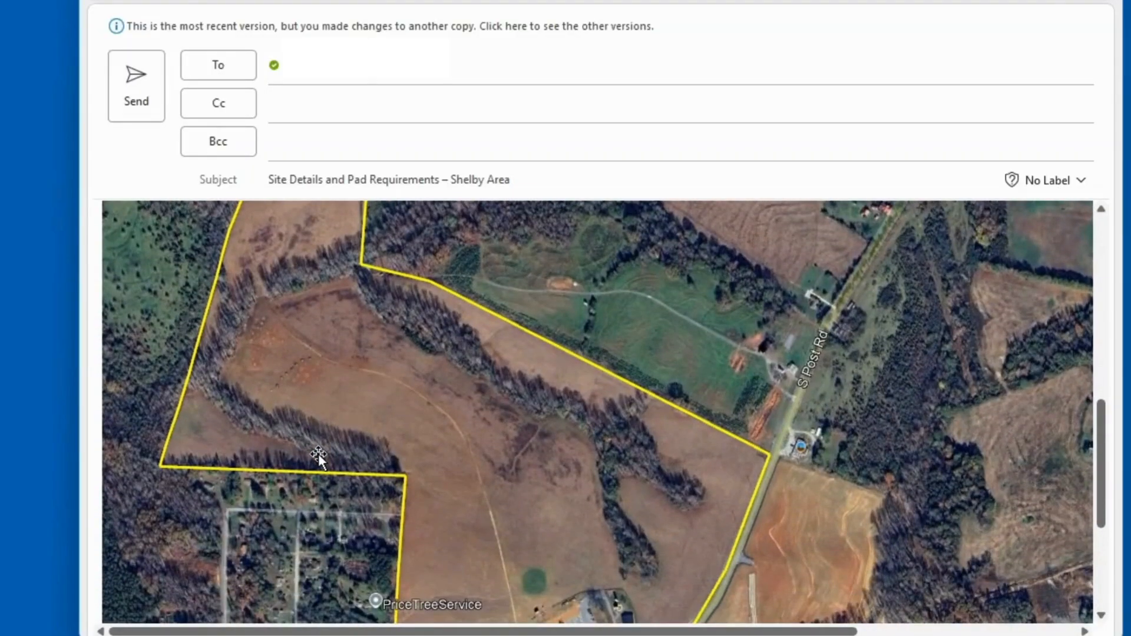
{"action": "scroll", "coordinate": [318, 457], "scroll_direction": "down", "scroll_amount": 2}
{"action": "scroll", "coordinate": [318, 454], "scroll_direction": "down", "scroll_amount": 3}
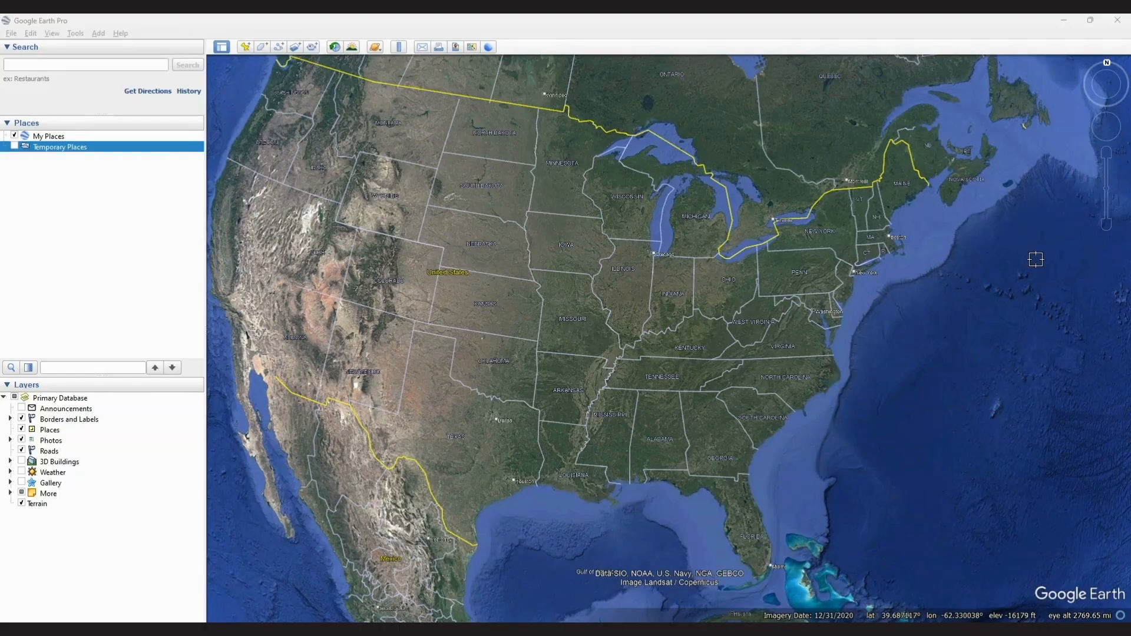
Step: Switch to Google Earth Pro and search for Shelby, NC
{"action": "left_click", "coordinate": [103, 66]}
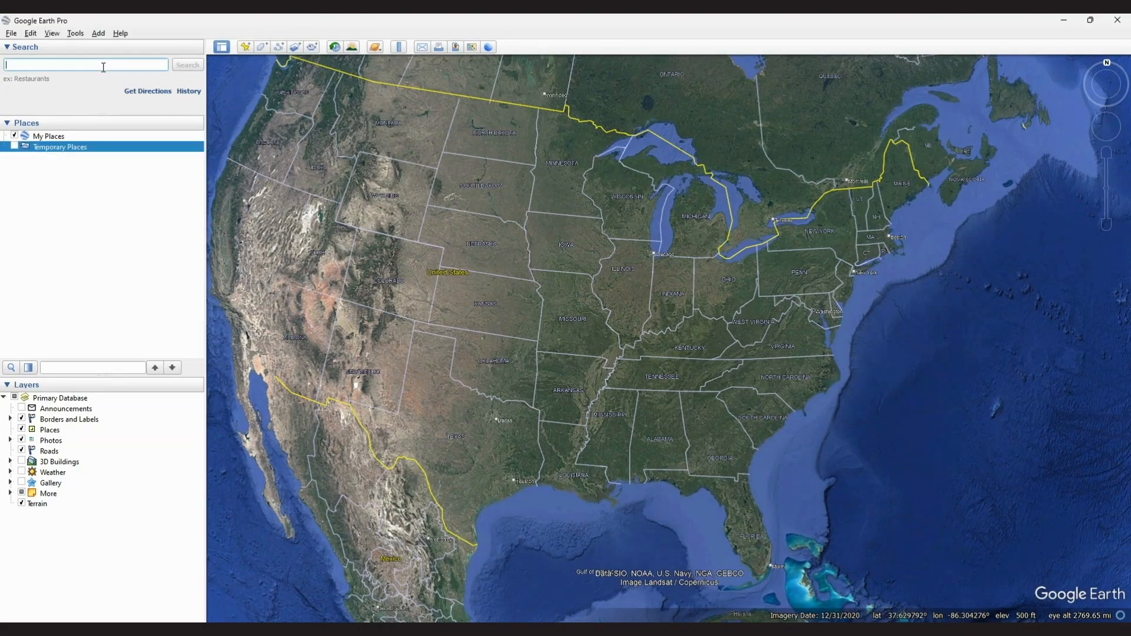
{"action": "type", "text": "shelby"}
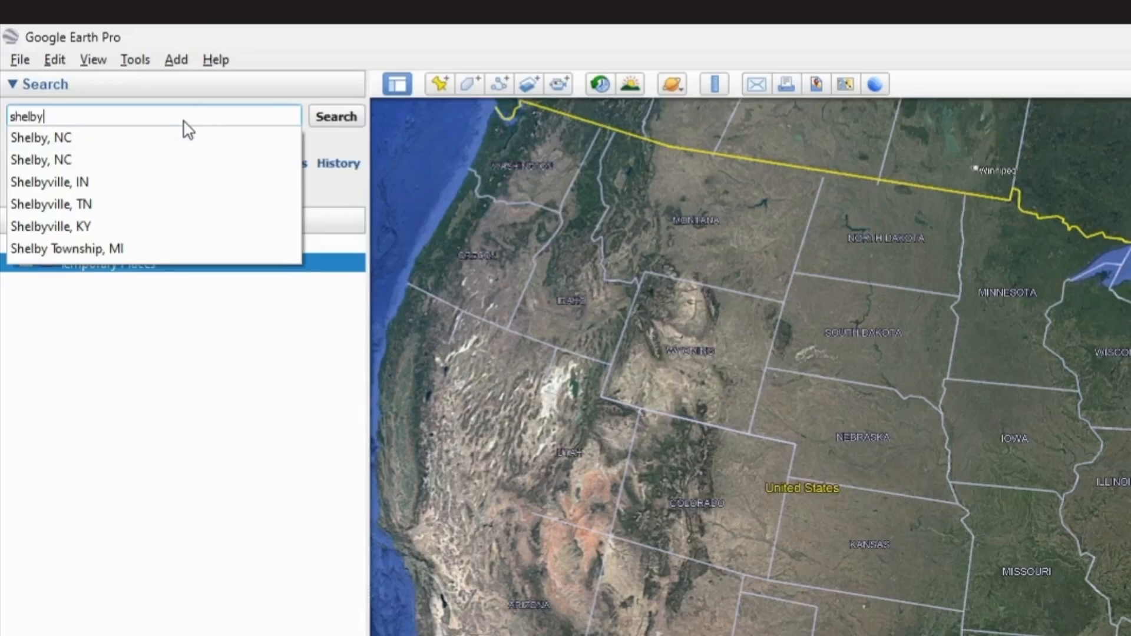
{"action": "key", "text": "Down"}
{"action": "key", "text": "Return"}
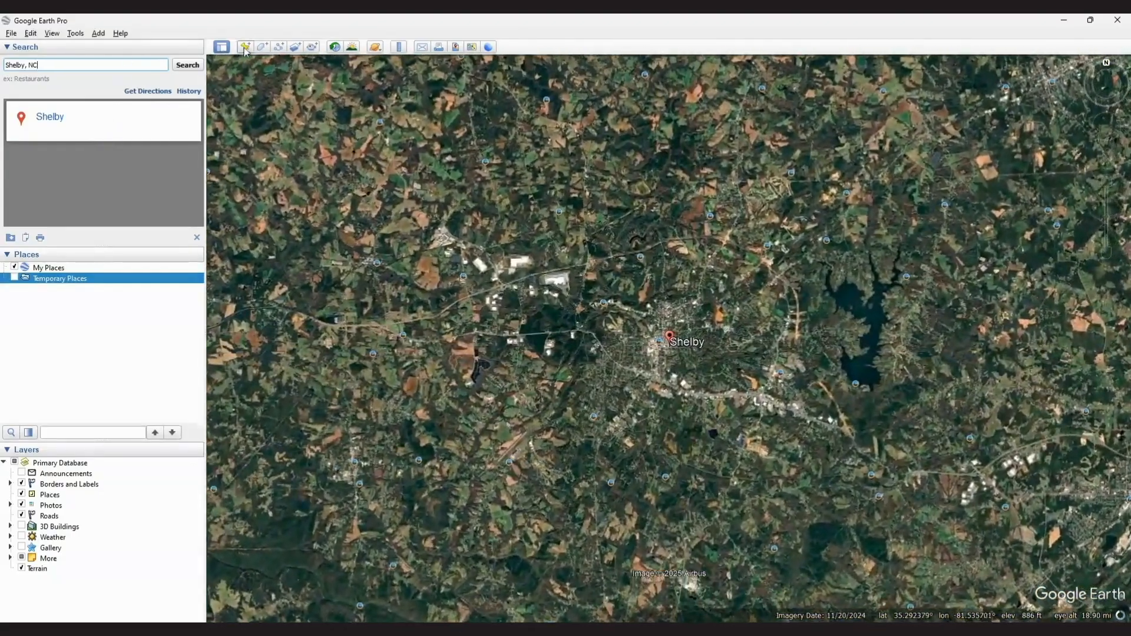
Step: Add a new placemark near the centre of Shelby and name it Shelby Site
{"action": "left_click", "coordinate": [245, 47]}
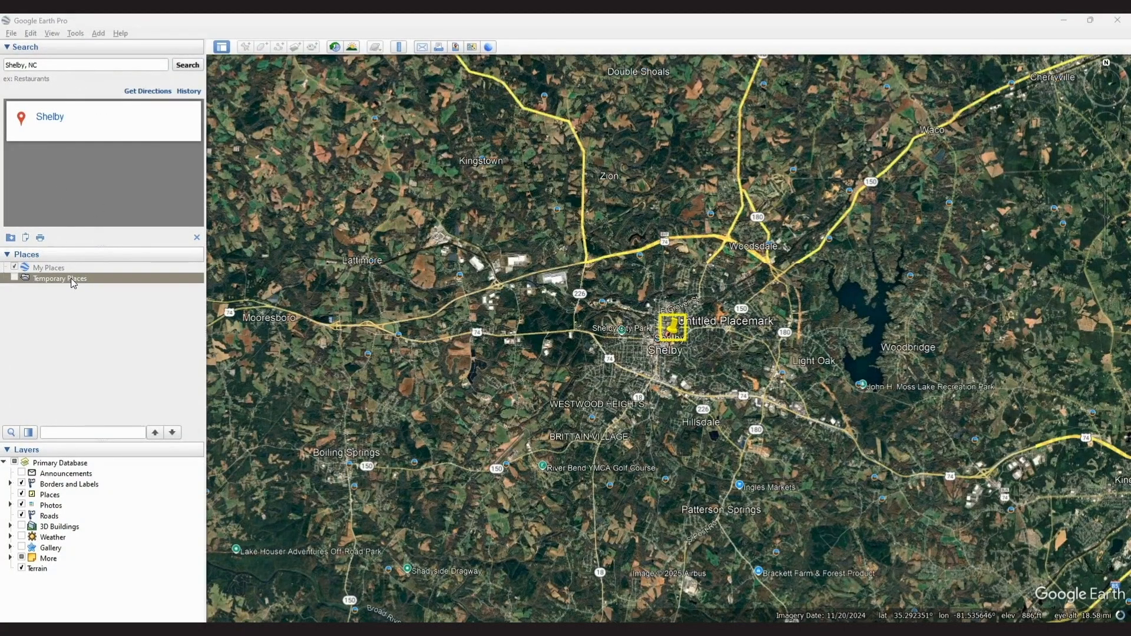
{"action": "left_click_drag", "start_coordinate": [672, 328], "coordinate": [666, 340]}
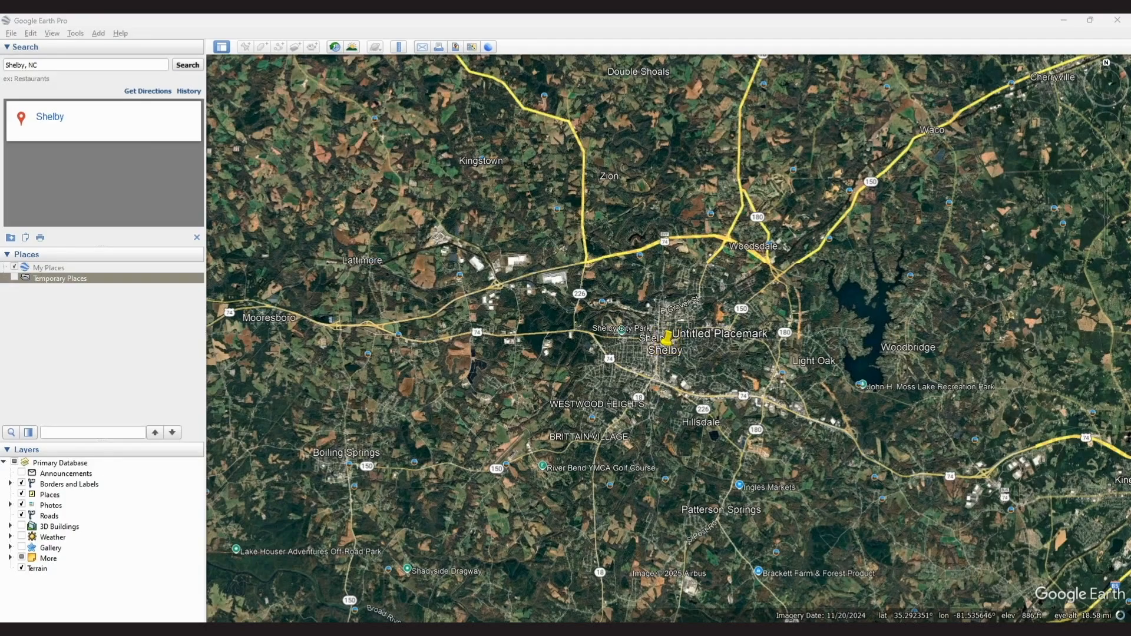
{"action": "left_click_drag", "start_coordinate": [1130, 230], "coordinate": [918, 210]}
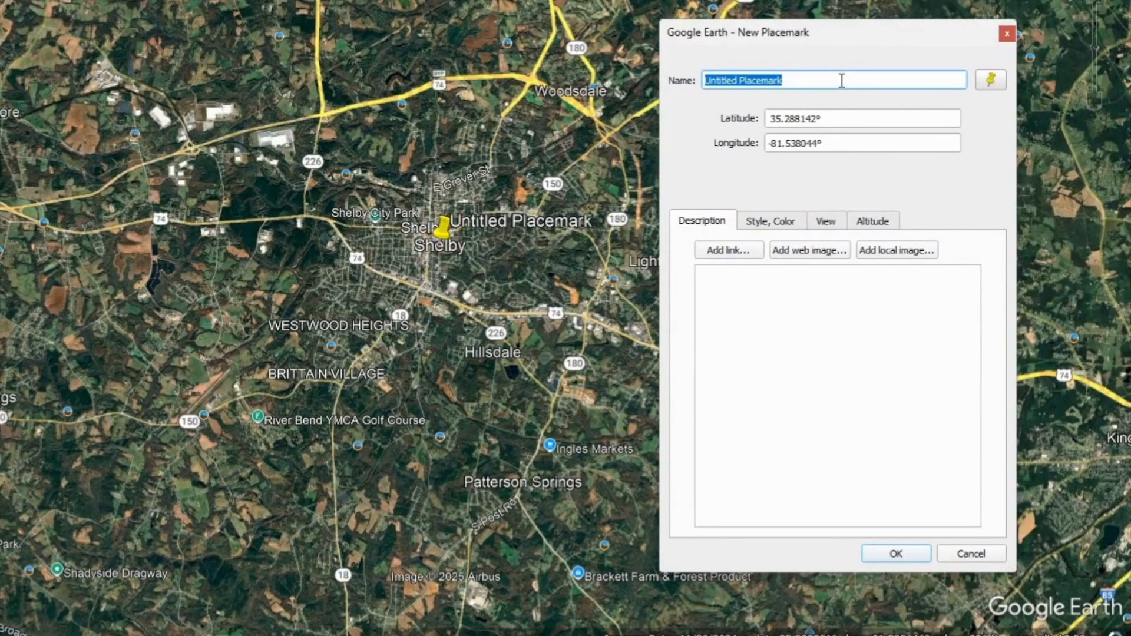
{"action": "type", "text": "She"}
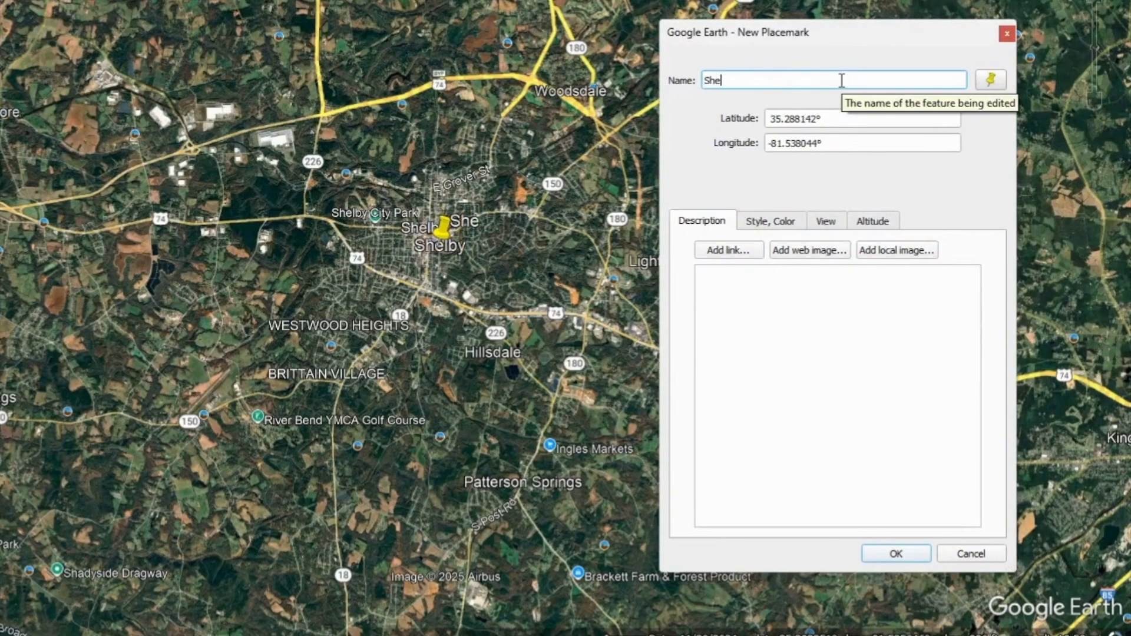
{"action": "type", "text": "lby Site"}
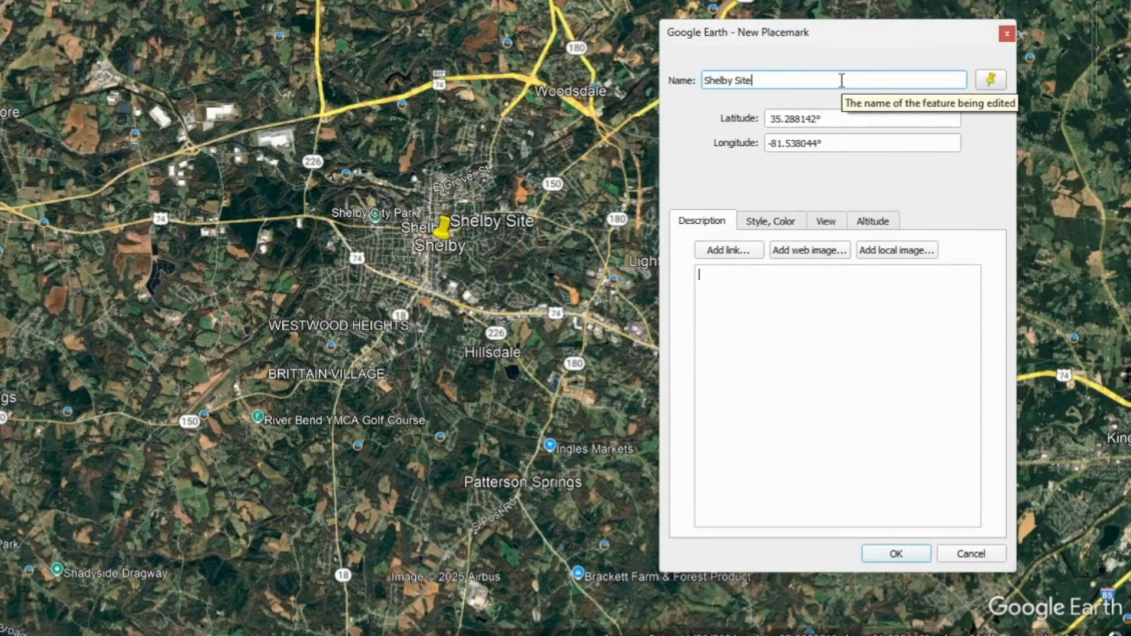
{"action": "left_click", "coordinate": [443, 230]}
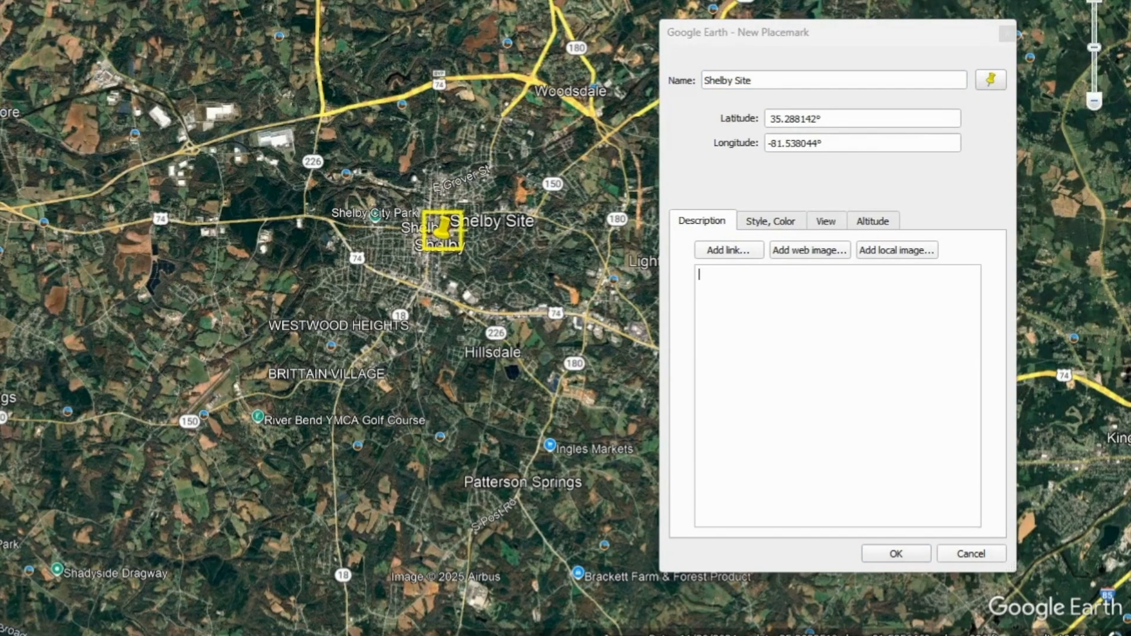
Step: Set the placemark's latitude to 35.212446° and longitude to -81.544313°, and save it
{"action": "left_click", "coordinate": [804, 118]}
{"action": "left_click_drag", "start_coordinate": [812, 119], "coordinate": [760, 117]}
{"action": "type", "text": "35.212446"}
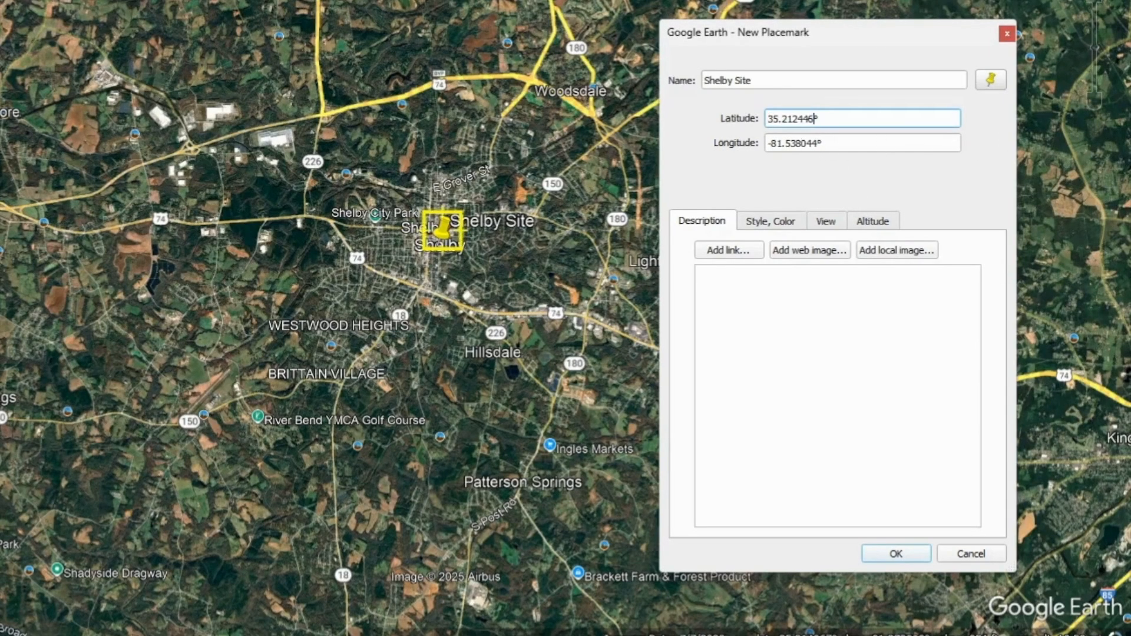
{"action": "key", "text": "alt+Tab"}
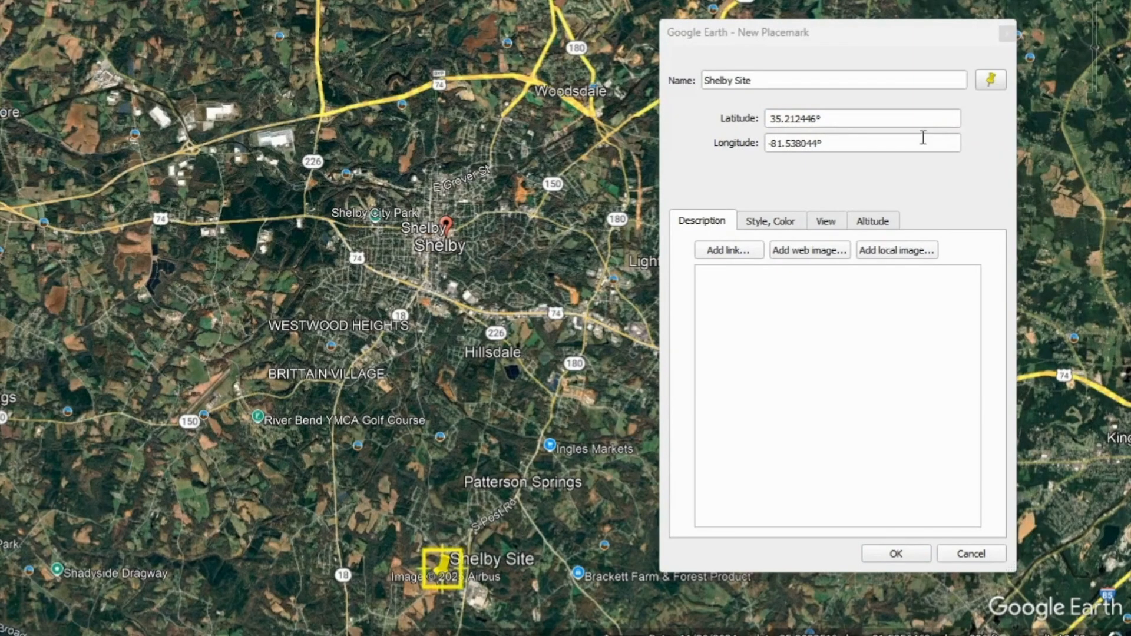
{"action": "left_click", "coordinate": [820, 145]}
{"action": "left_click_drag", "start_coordinate": [819, 144], "coordinate": [789, 146]}
{"action": "type", "text": "44313"}
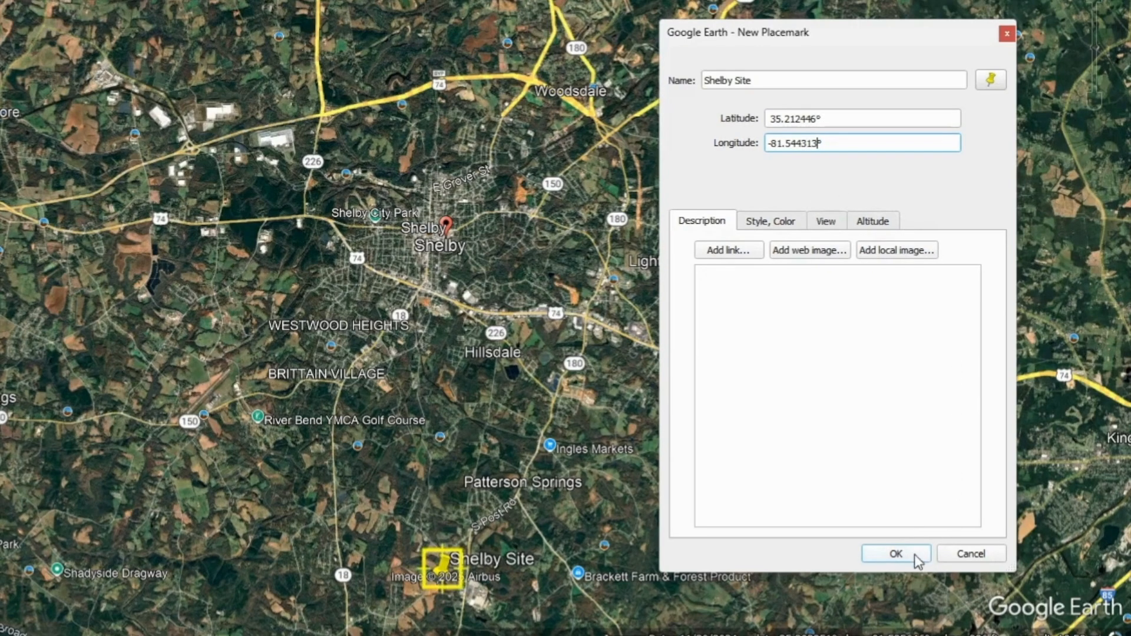
{"action": "left_click", "coordinate": [906, 556]}
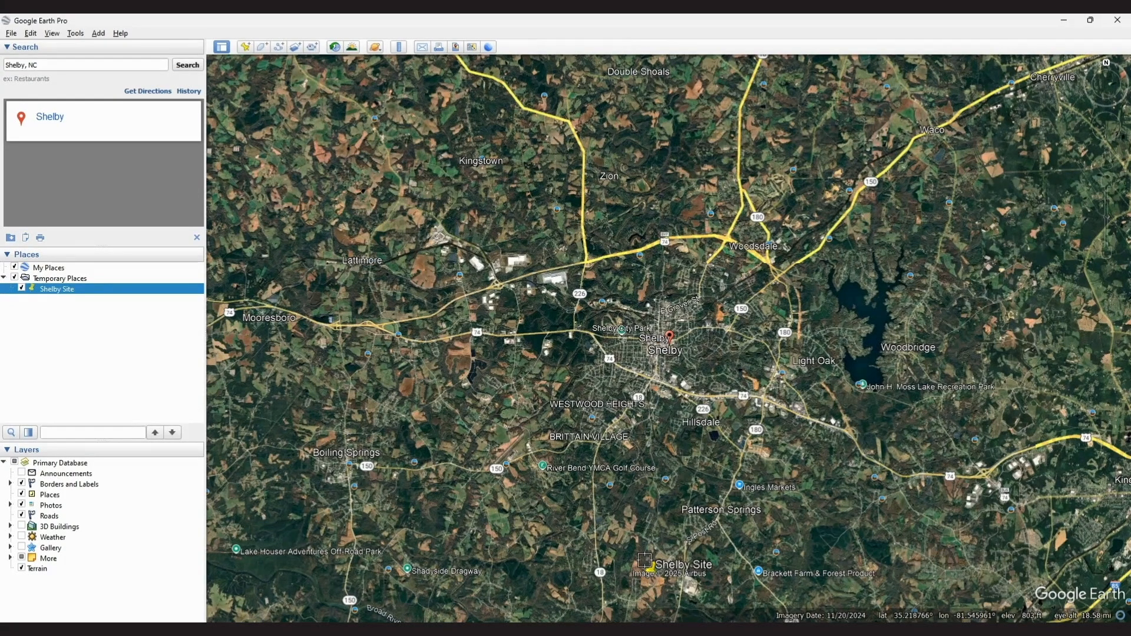
Step: View the Shelby Site placemark from close above and compare the parcel with the boundary map in the email
{"action": "scroll", "coordinate": [647, 563], "scroll_direction": "up", "scroll_amount": 3}
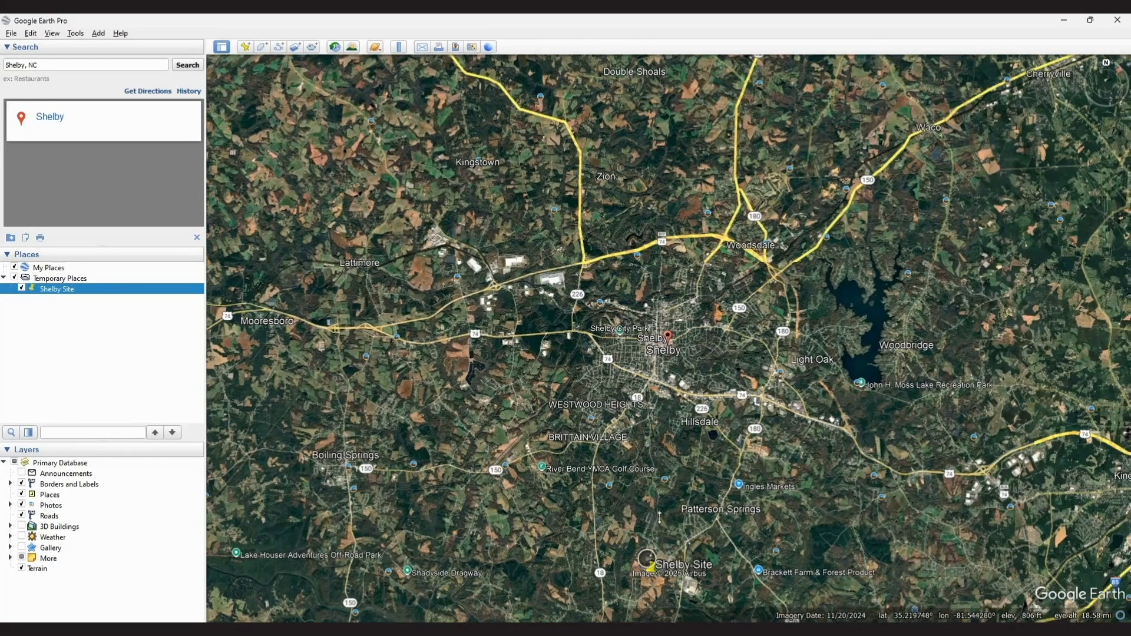
{"action": "scroll", "coordinate": [660, 579], "scroll_direction": "up", "scroll_amount": 5}
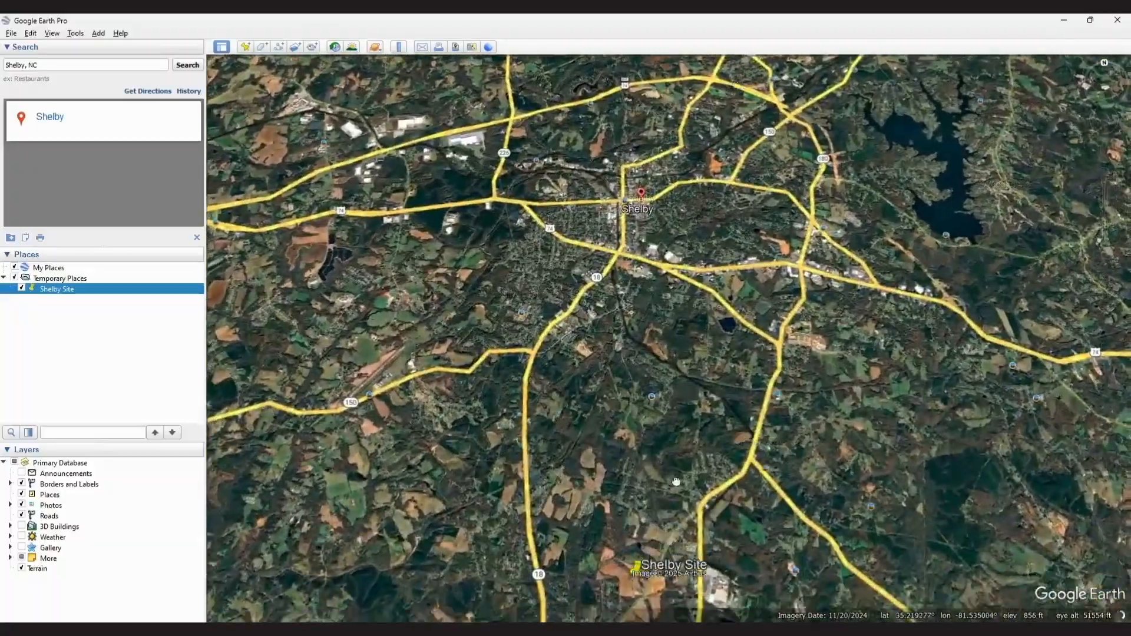
{"action": "scroll", "coordinate": [736, 293], "scroll_direction": "up", "scroll_amount": 3}
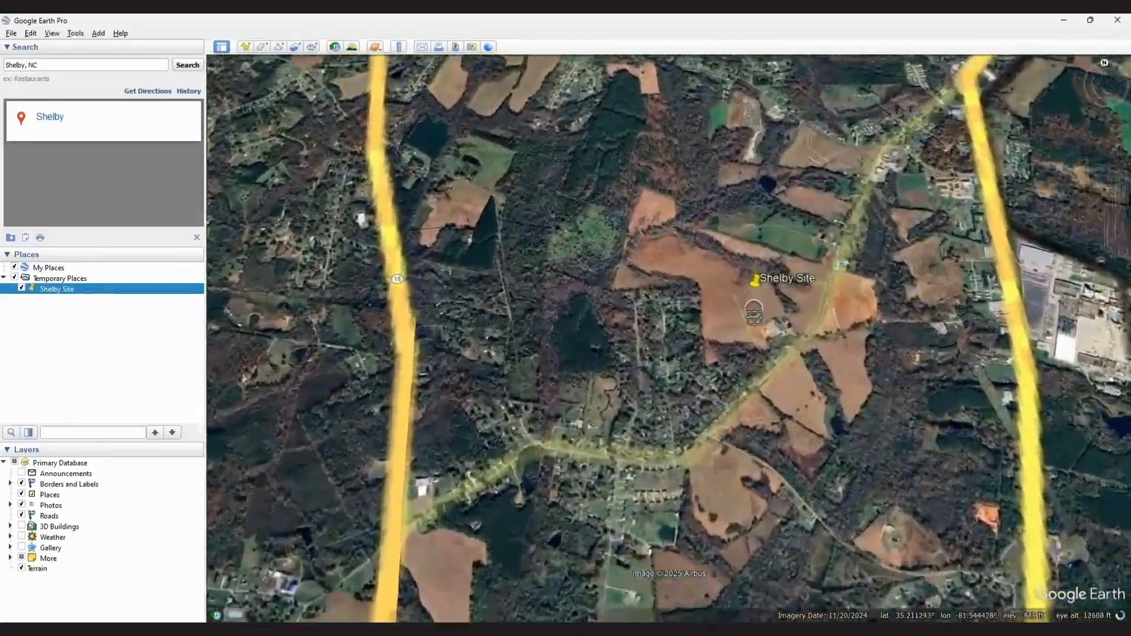
{"action": "key", "text": "r"}
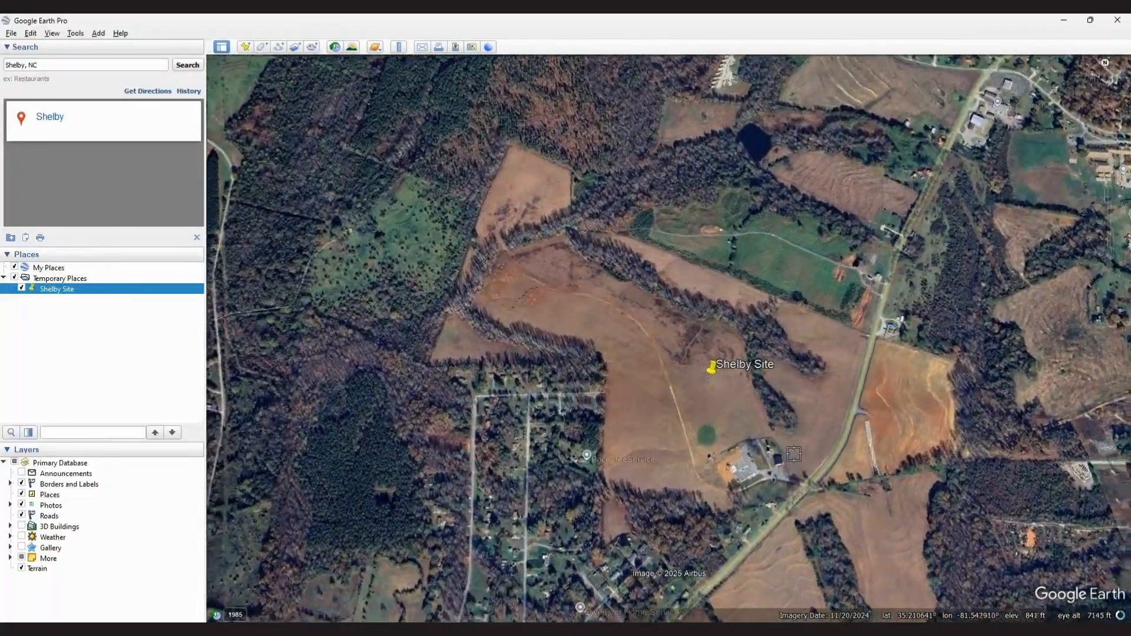
{"action": "key", "text": "alt+Tab"}
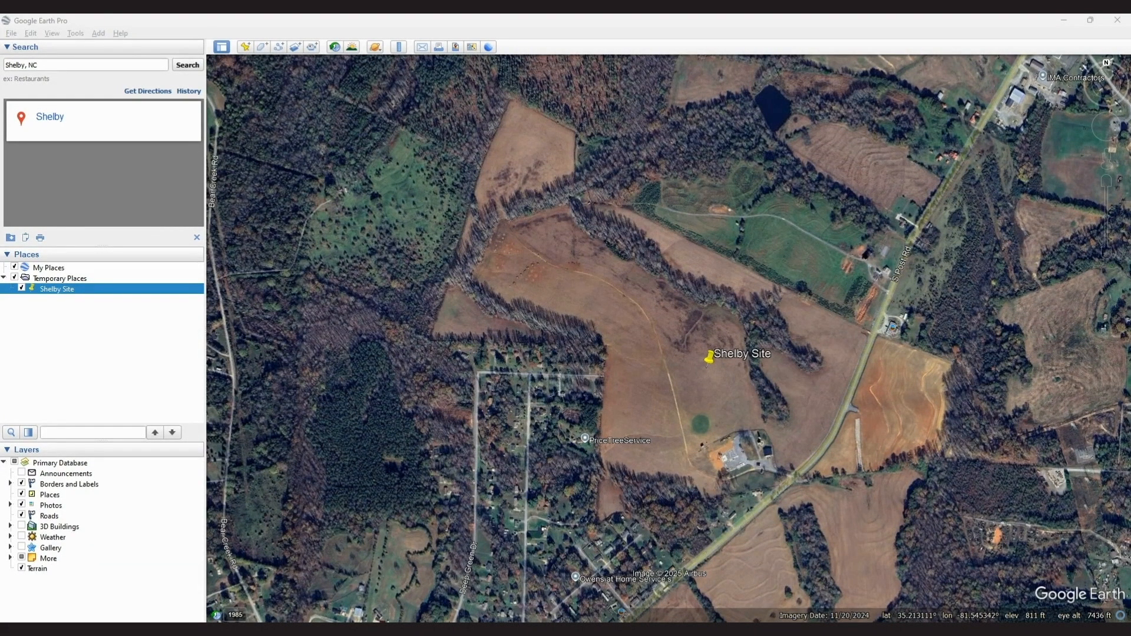
{"action": "left_click_drag", "start_coordinate": [1130, 46], "coordinate": [1130, 106]}
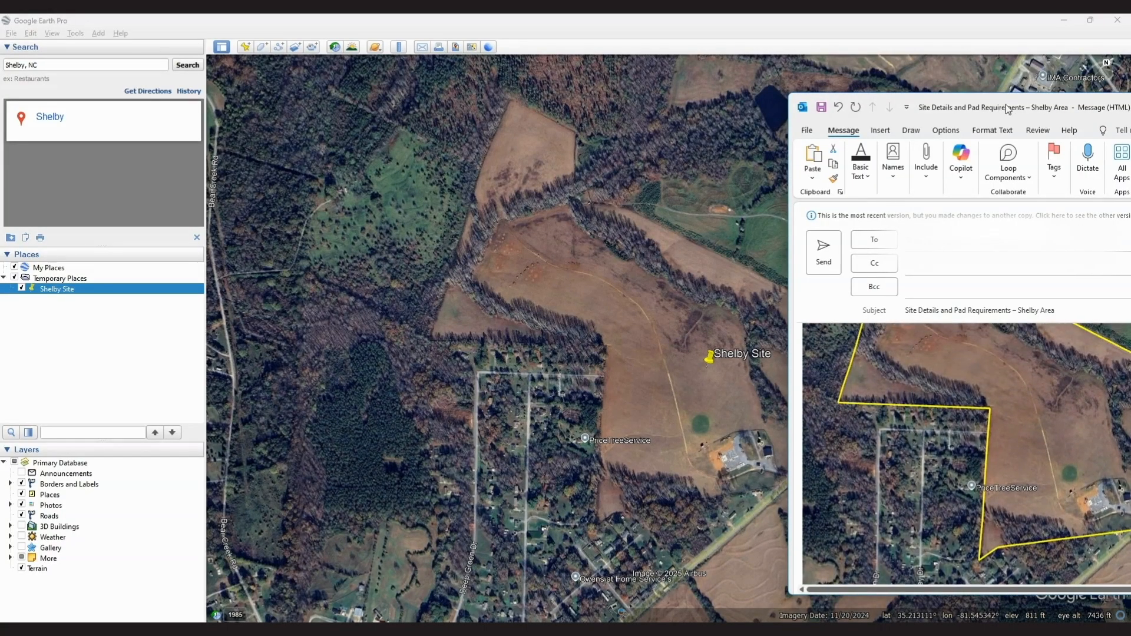
{"action": "left_click_drag", "start_coordinate": [1007, 110], "coordinate": [1130, 112]}
Step: Examine the surroundings of the Shelby Site, including nearby roads, fields and the industrial facility to the east
{"action": "scroll", "coordinate": [777, 353], "scroll_direction": "down", "scroll_amount": 3}
{"action": "scroll", "coordinate": [784, 359], "scroll_direction": "up", "scroll_amount": 3}
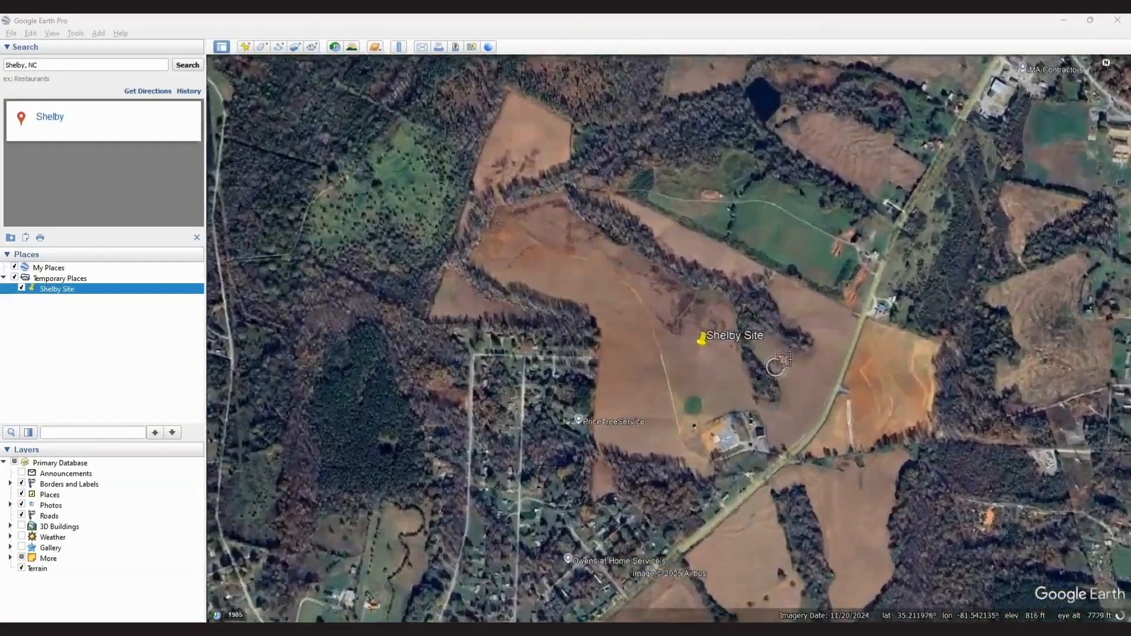
{"action": "scroll", "coordinate": [848, 336], "scroll_direction": "down", "scroll_amount": 4}
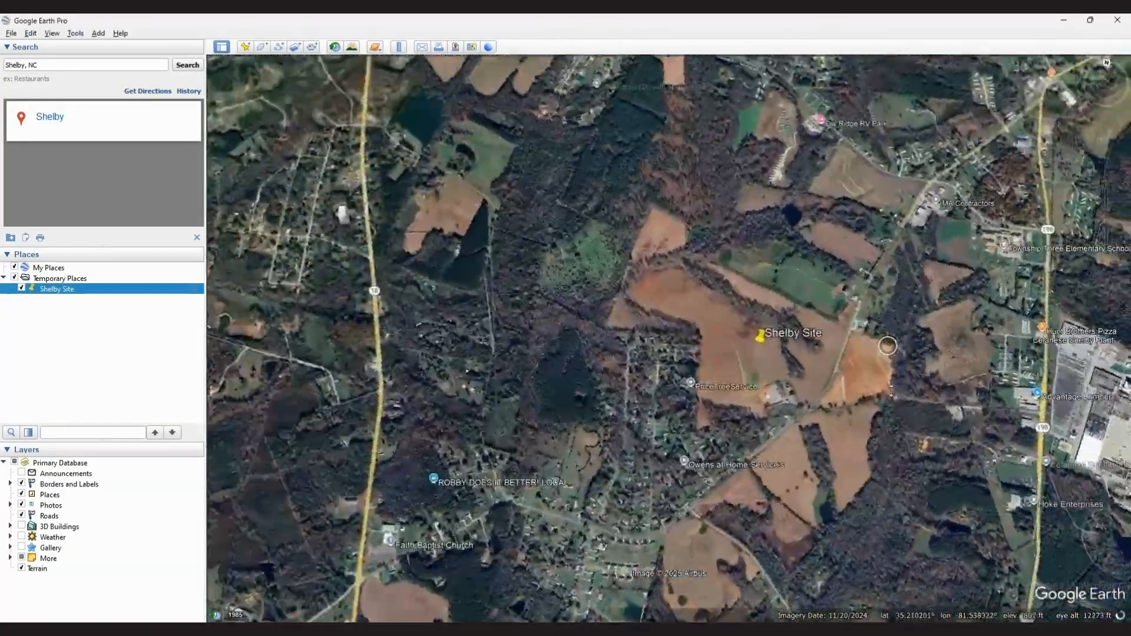
{"action": "left_click_drag", "start_coordinate": [891, 391], "coordinate": [937, 348]}
{"action": "left_click_drag", "start_coordinate": [1110, 389], "coordinate": [862, 411]}
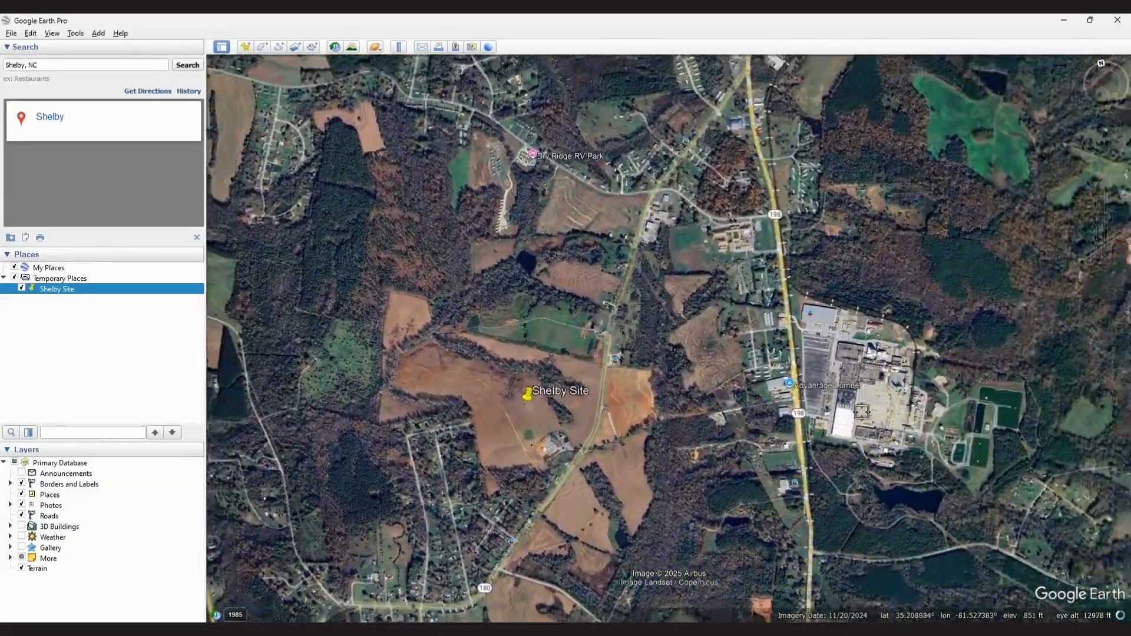
{"action": "scroll", "coordinate": [861, 411], "scroll_direction": "down", "scroll_amount": 3}
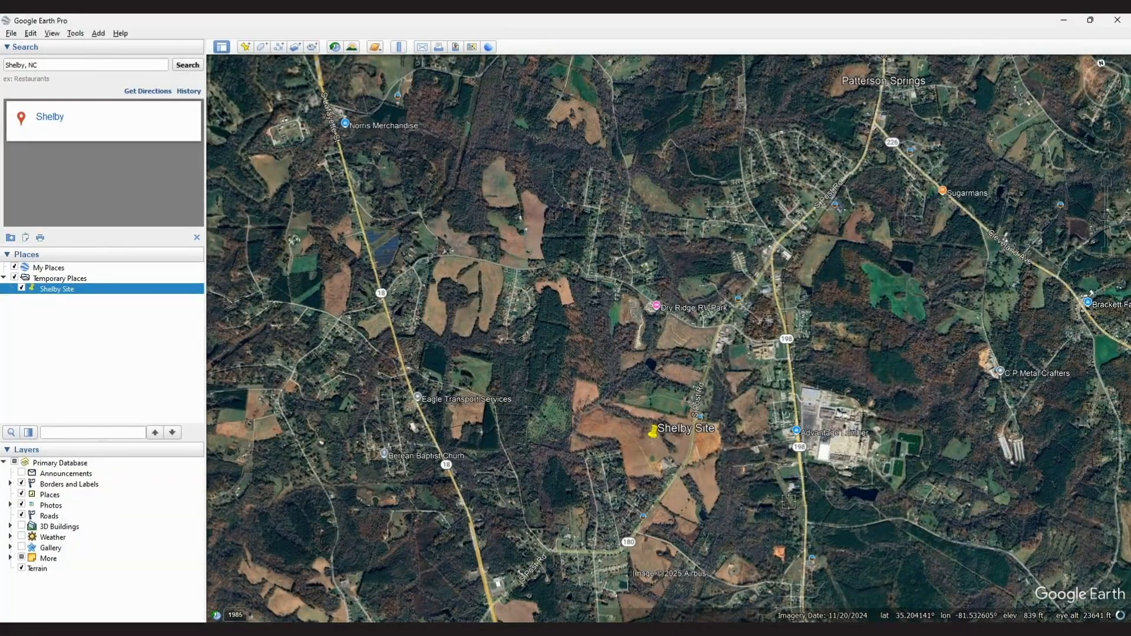
{"action": "scroll", "coordinate": [788, 501], "scroll_direction": "up", "scroll_amount": 3}
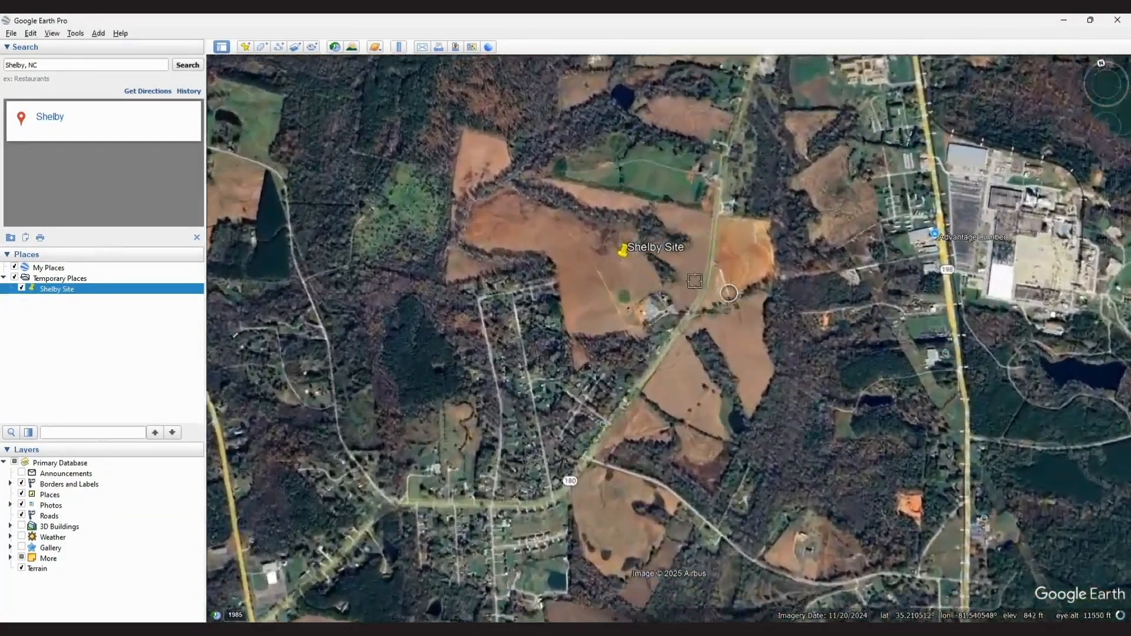
{"action": "scroll", "coordinate": [695, 281], "scroll_direction": "up", "scroll_amount": 2}
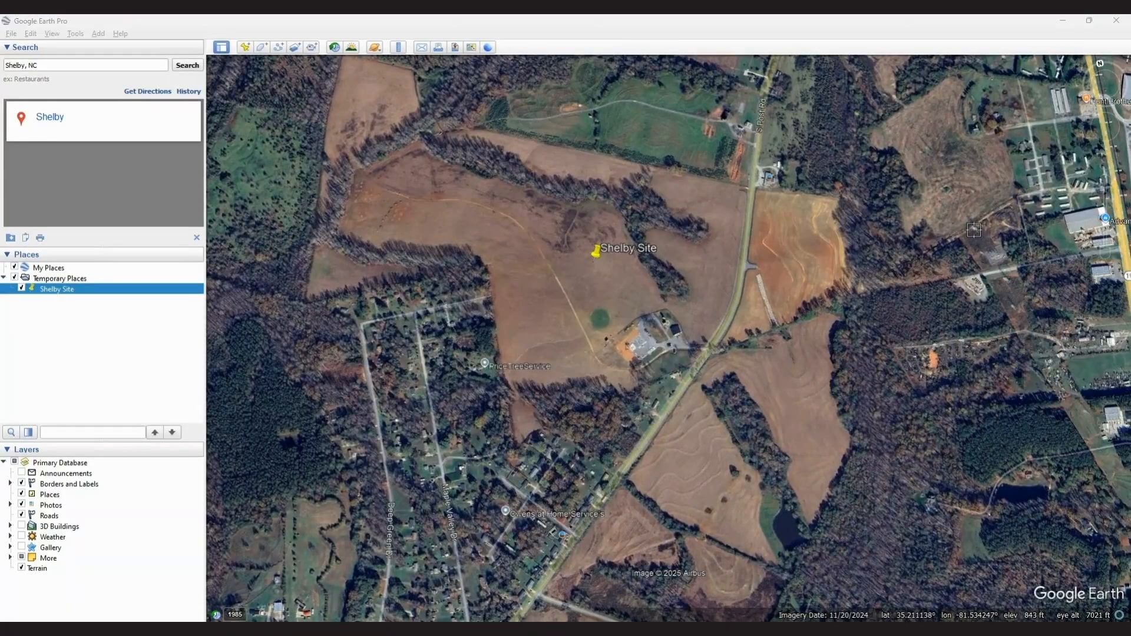
Step: Save the Shelby Site placemark as the KMZ file Shelby Site in the Shelby Project folder
{"action": "right_click", "coordinate": [76, 290]}
{"action": "left_click", "coordinate": [130, 382]}
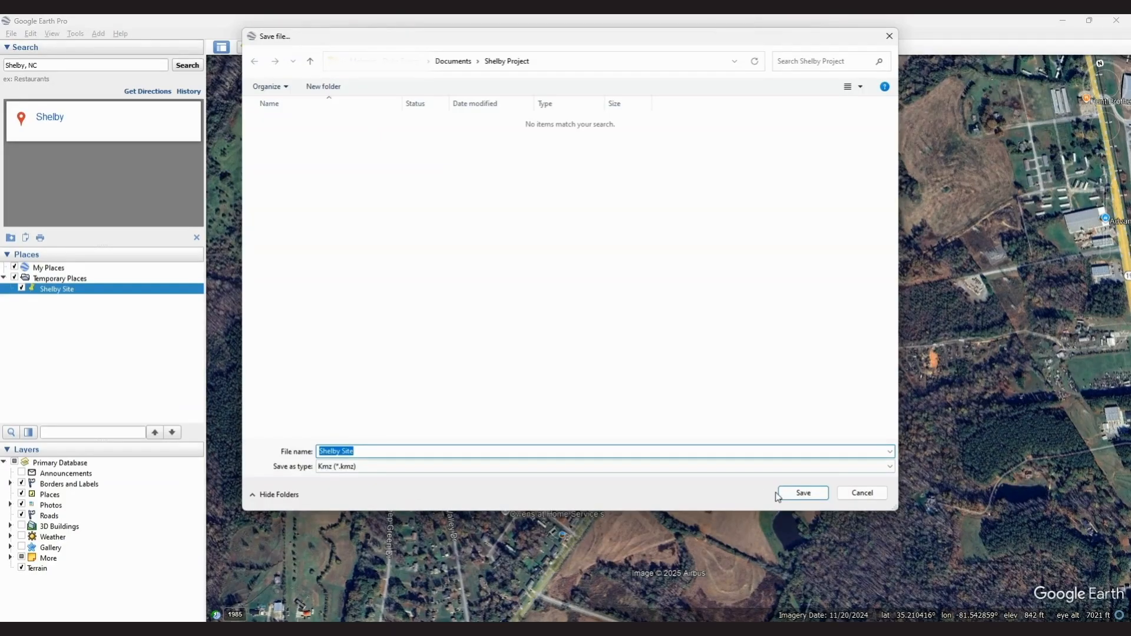
{"action": "left_click", "coordinate": [787, 493]}
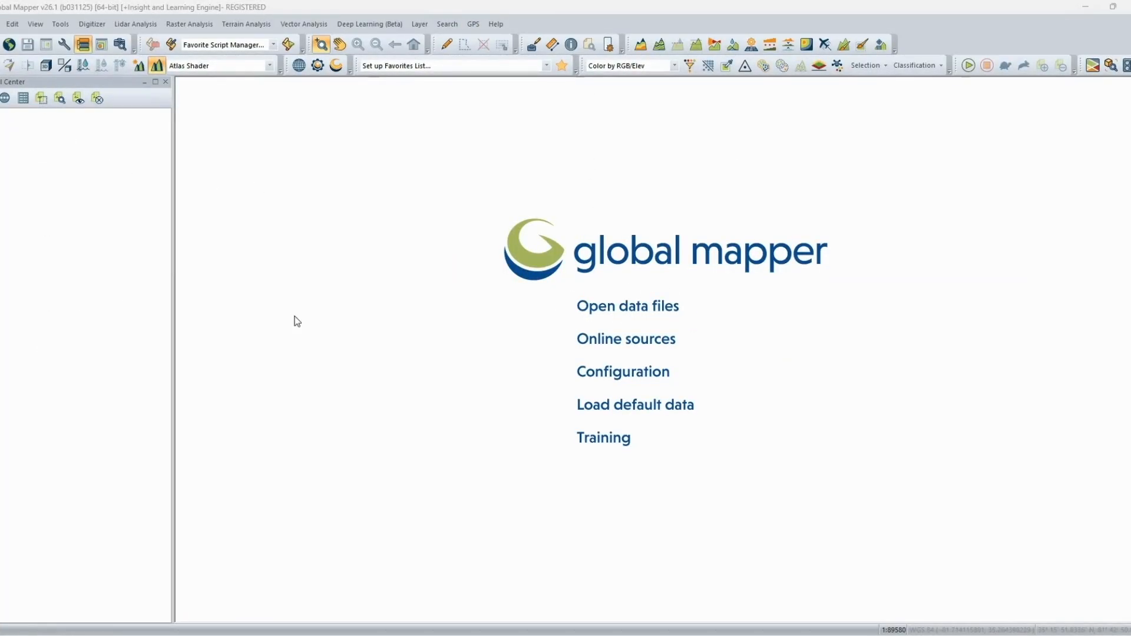
Step: Open the Shelby Site KMZ file from the Shelby Project folder in Global Mapper
{"action": "left_click", "coordinate": [610, 314]}
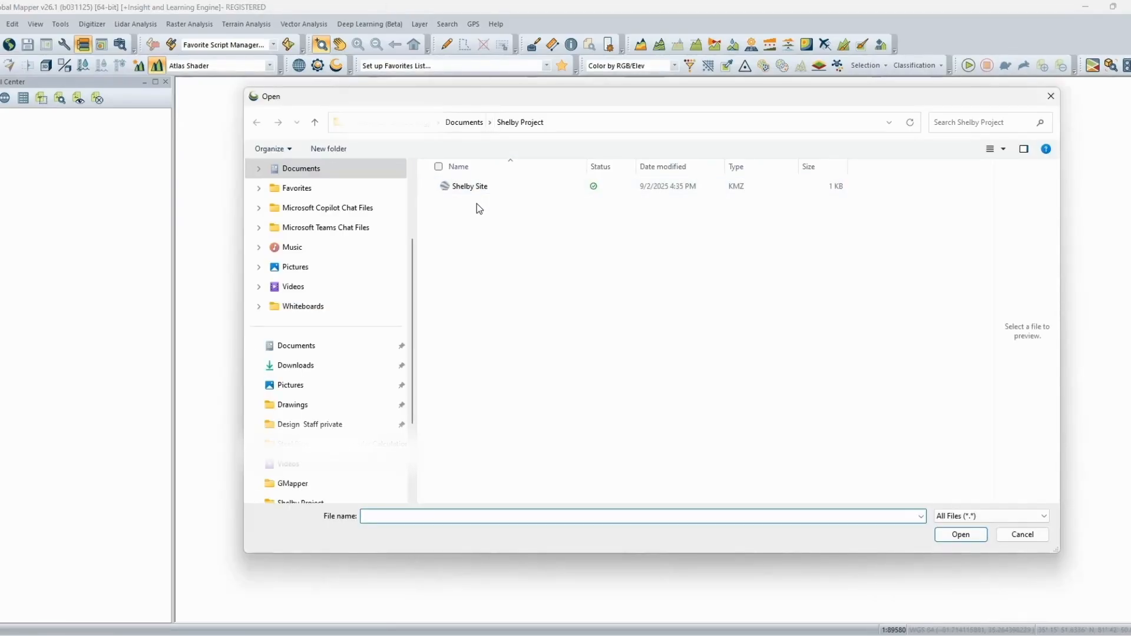
{"action": "left_click", "coordinate": [475, 188]}
{"action": "left_click", "coordinate": [971, 533]}
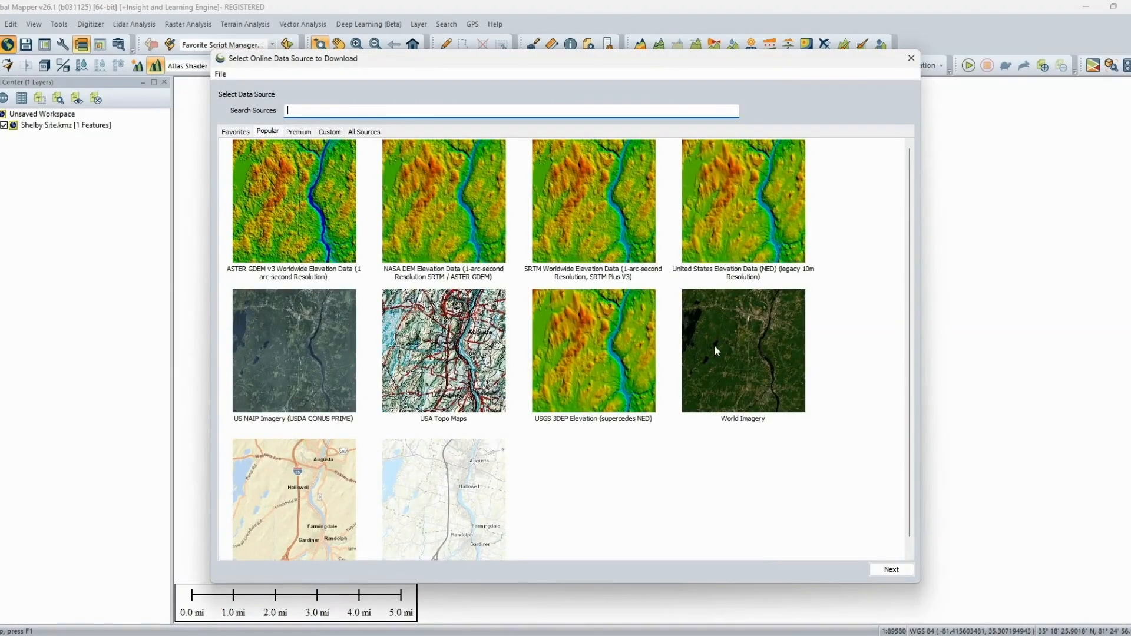
Step: Connect the World Imagery online source for the current screen bounds
{"action": "left_click", "coordinate": [716, 350]}
{"action": "left_click", "coordinate": [901, 568]}
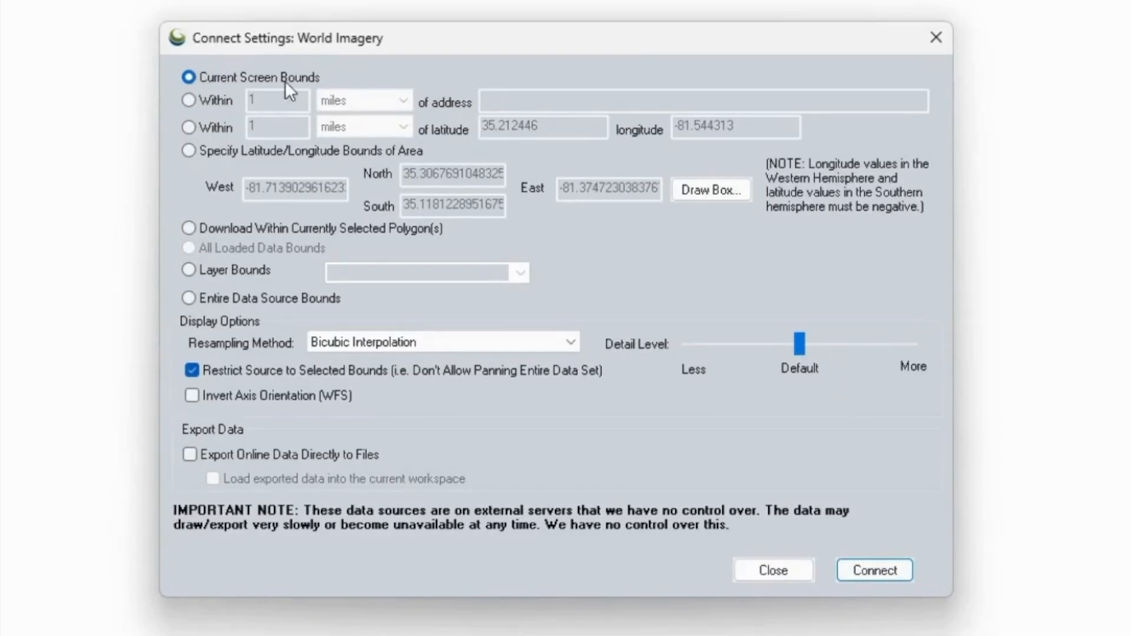
{"action": "left_click", "coordinate": [879, 575]}
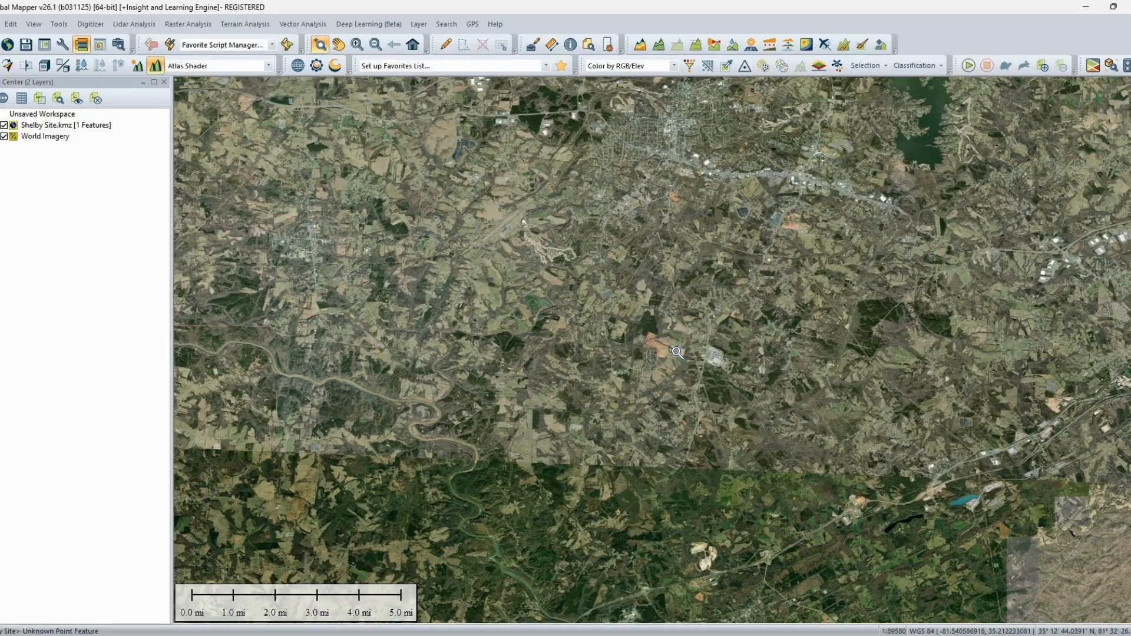
Step: Reorder the layers so Shelby Site.kmz comes after World Imagery and its pin draws over the imagery, and view the site up close
{"action": "scroll", "coordinate": [677, 352], "scroll_direction": "up", "scroll_amount": 1}
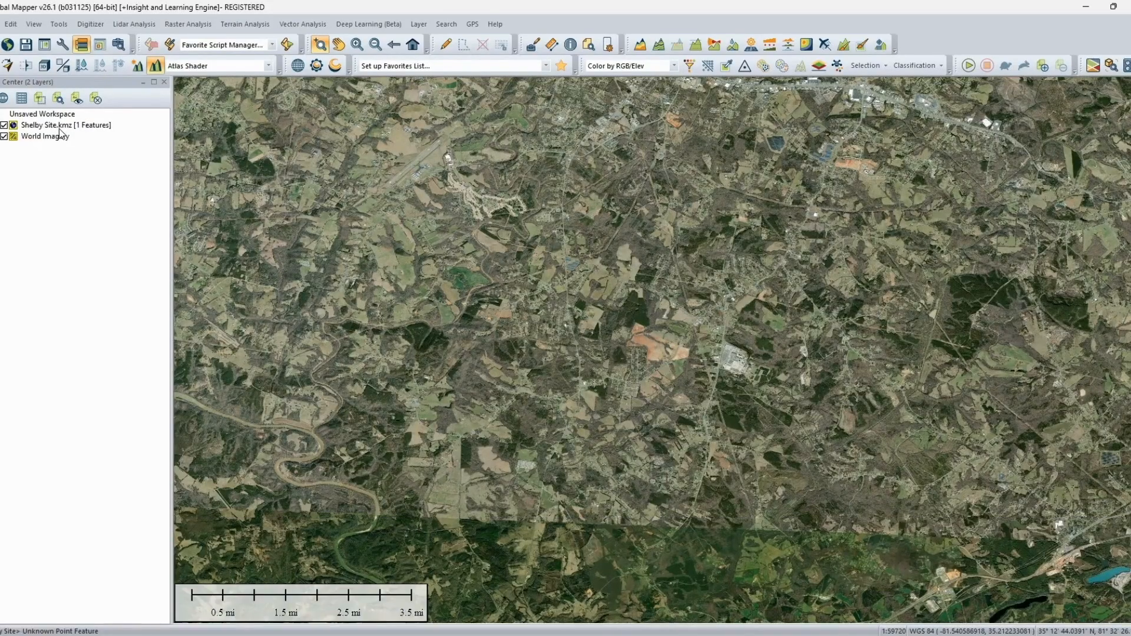
{"action": "left_click_drag", "start_coordinate": [59, 128], "coordinate": [62, 143]}
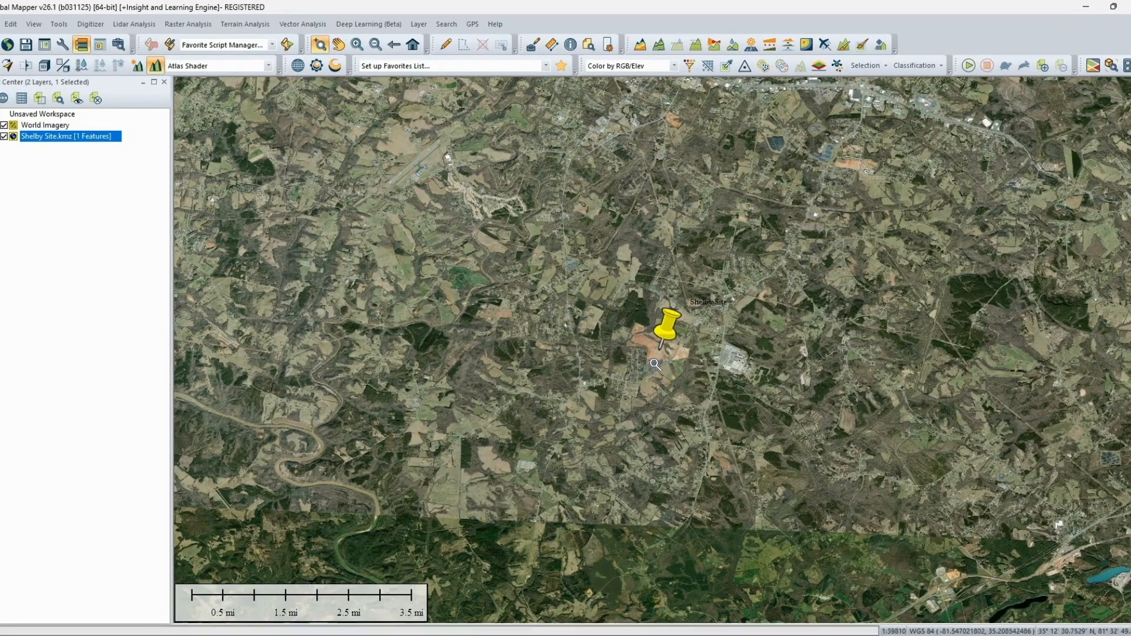
{"action": "scroll", "coordinate": [653, 364], "scroll_direction": "up", "scroll_amount": 1}
{"action": "scroll", "coordinate": [663, 361], "scroll_direction": "up", "scroll_amount": 1}
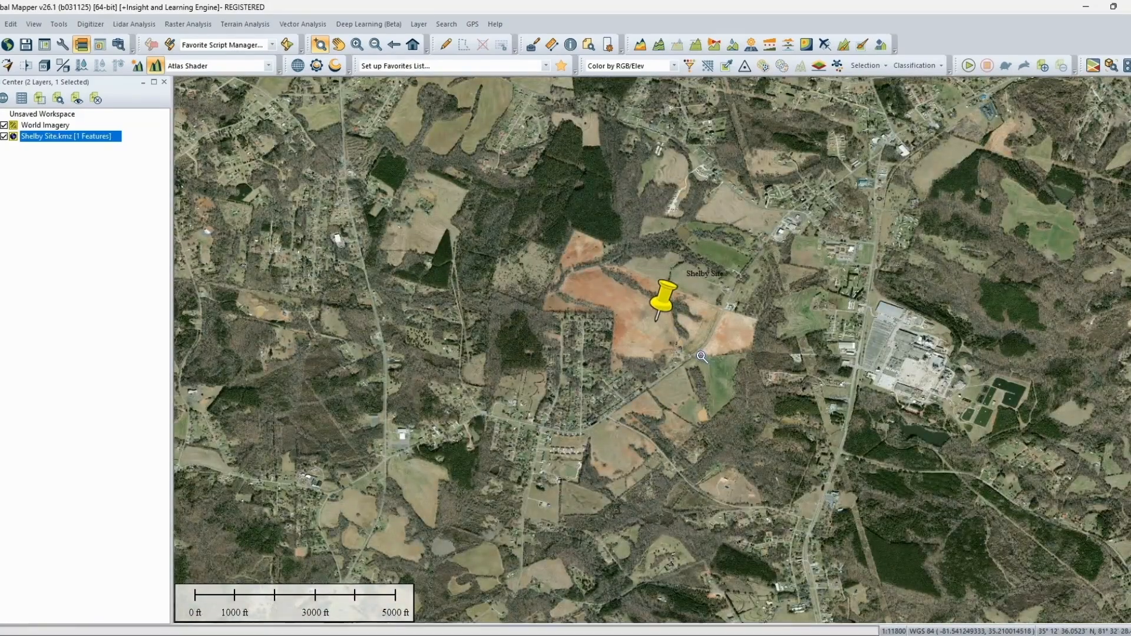
{"action": "scroll", "coordinate": [702, 357], "scroll_direction": "up", "scroll_amount": 1}
{"action": "scroll", "coordinate": [715, 330], "scroll_direction": "up", "scroll_amount": 1}
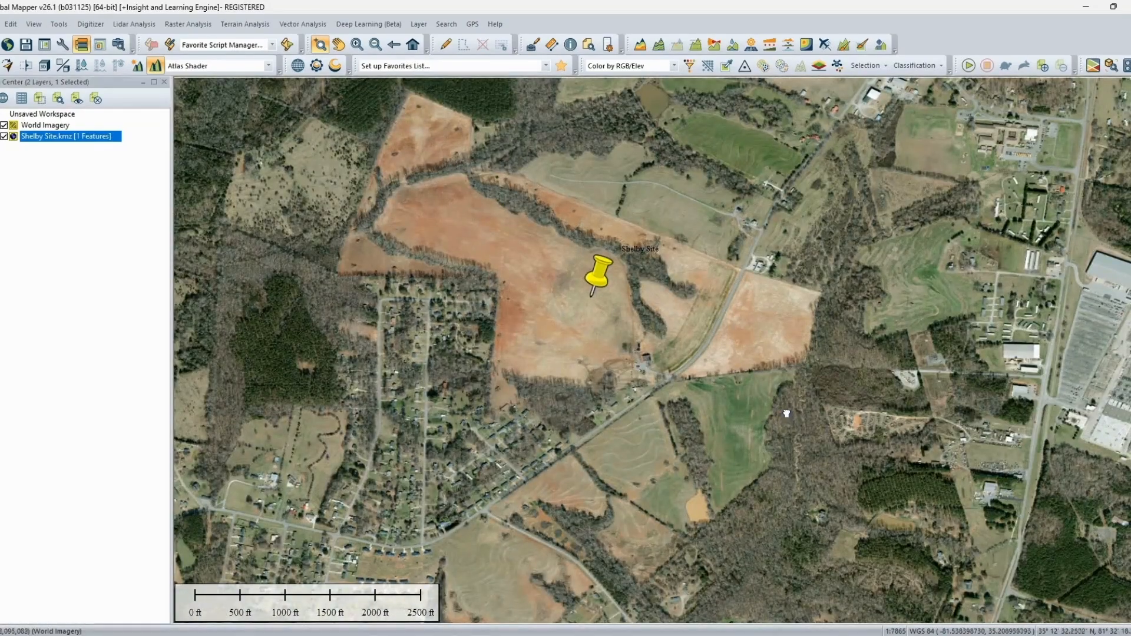
{"action": "left_click_drag", "start_coordinate": [786, 412], "coordinate": [802, 479]}
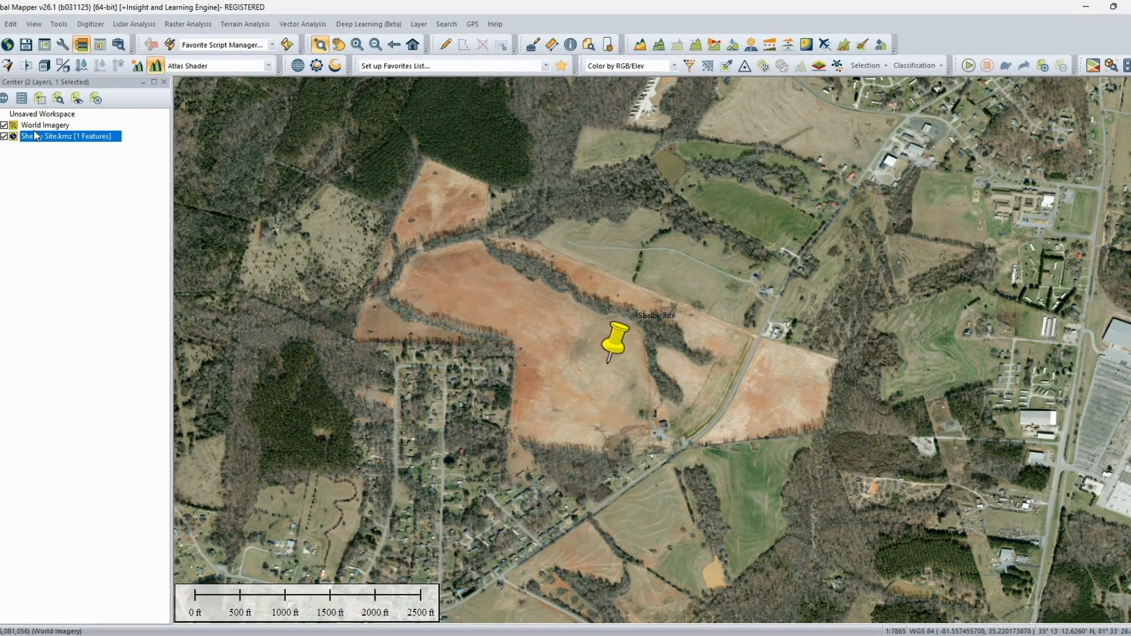
Step: Hide the Shelby Site.kmz layer and connect the USGS 3DEP Elevation online source for the current screen bounds
{"action": "left_click", "coordinate": [5, 137]}
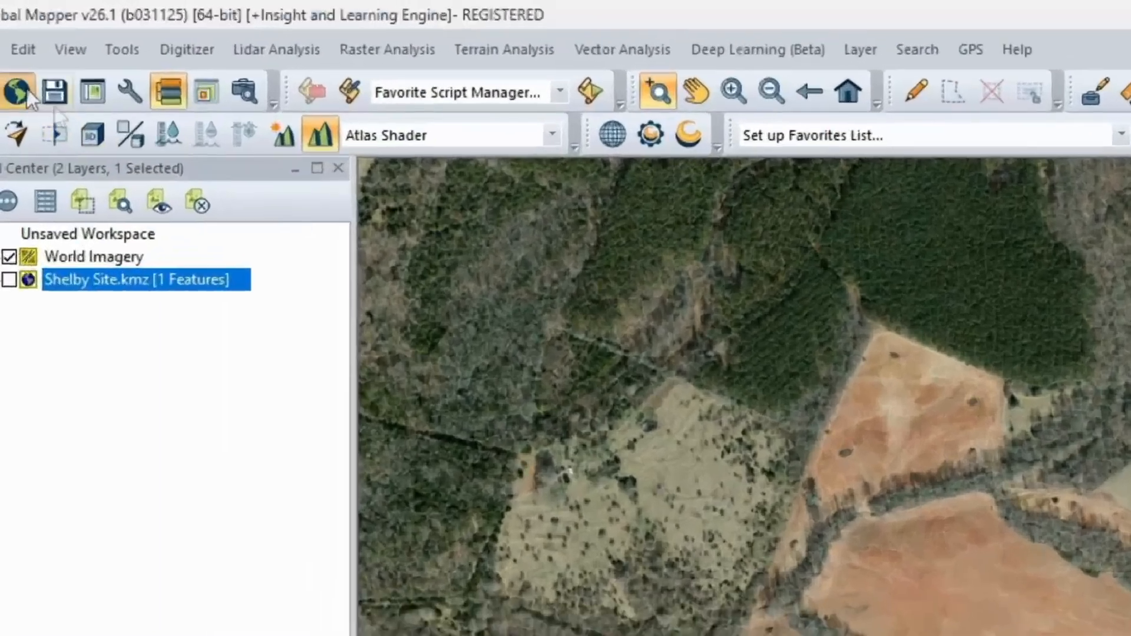
{"action": "left_click", "coordinate": [9, 44]}
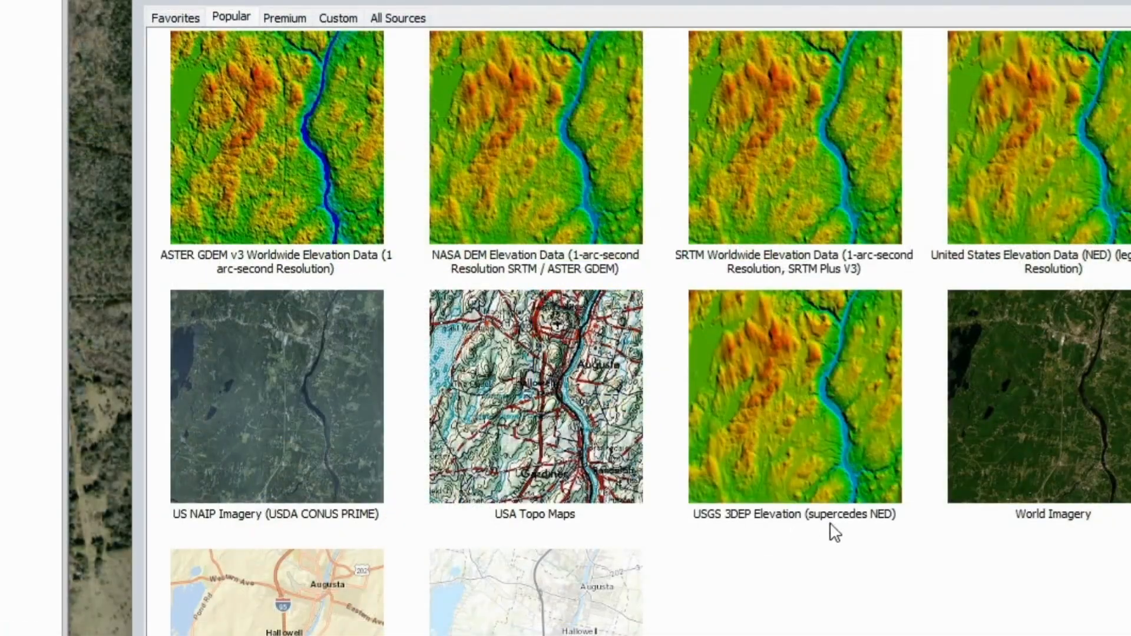
{"action": "left_click", "coordinate": [624, 422]}
{"action": "left_click", "coordinate": [892, 570]}
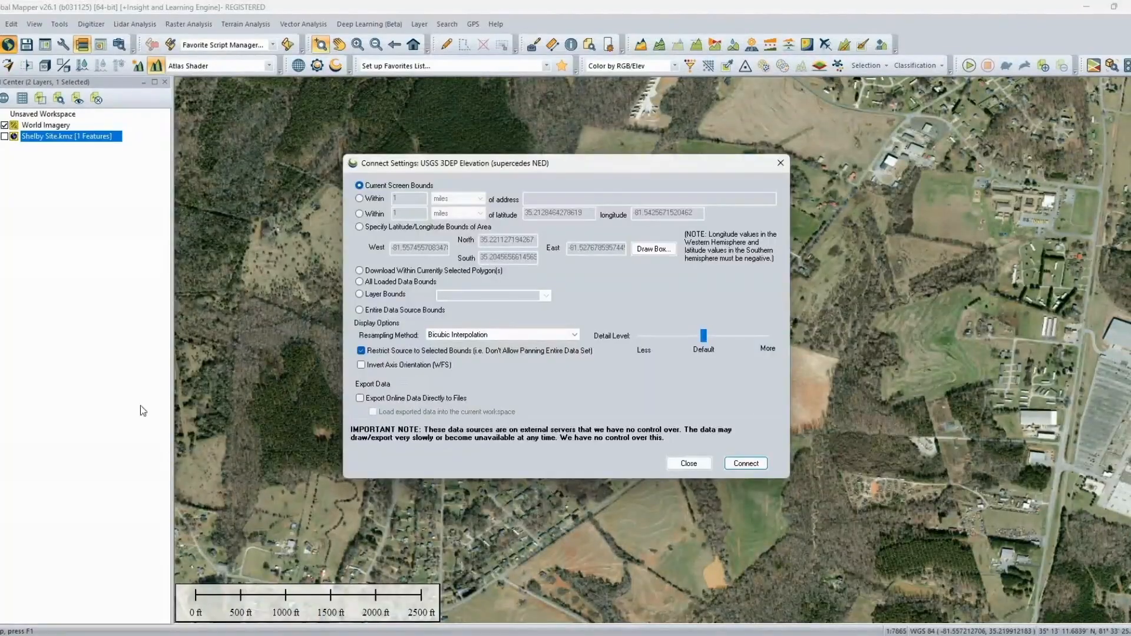
{"action": "left_click", "coordinate": [747, 465]}
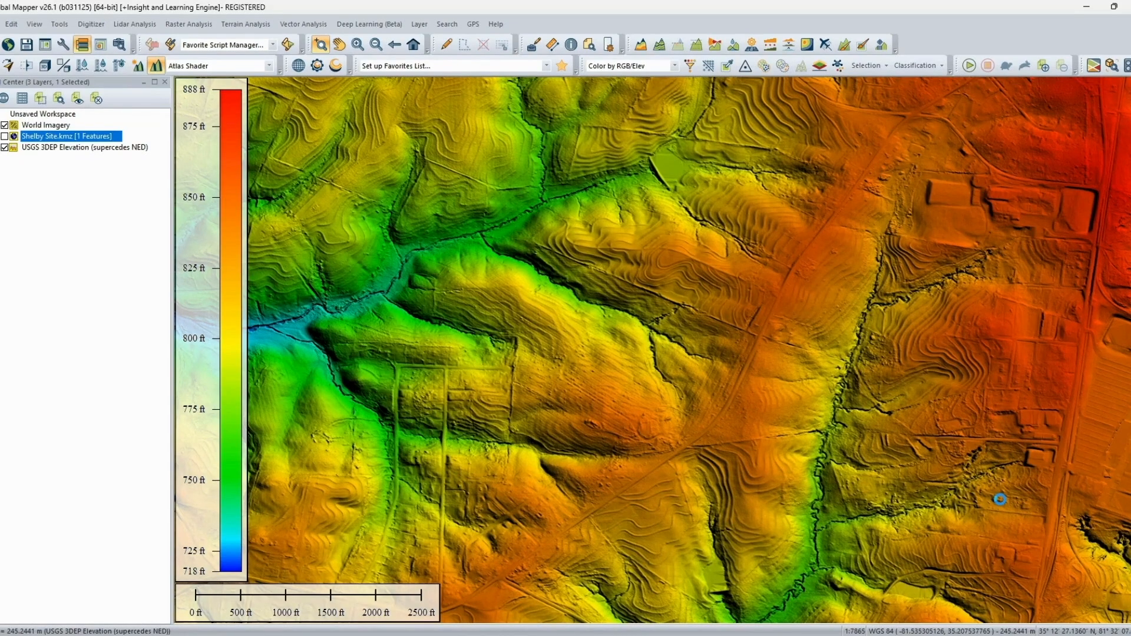
Step: Examine the elevation relief across the site, including its slopes, drainage lines and the road corridor
{"action": "scroll", "coordinate": [786, 450], "scroll_direction": "up", "scroll_amount": 1}
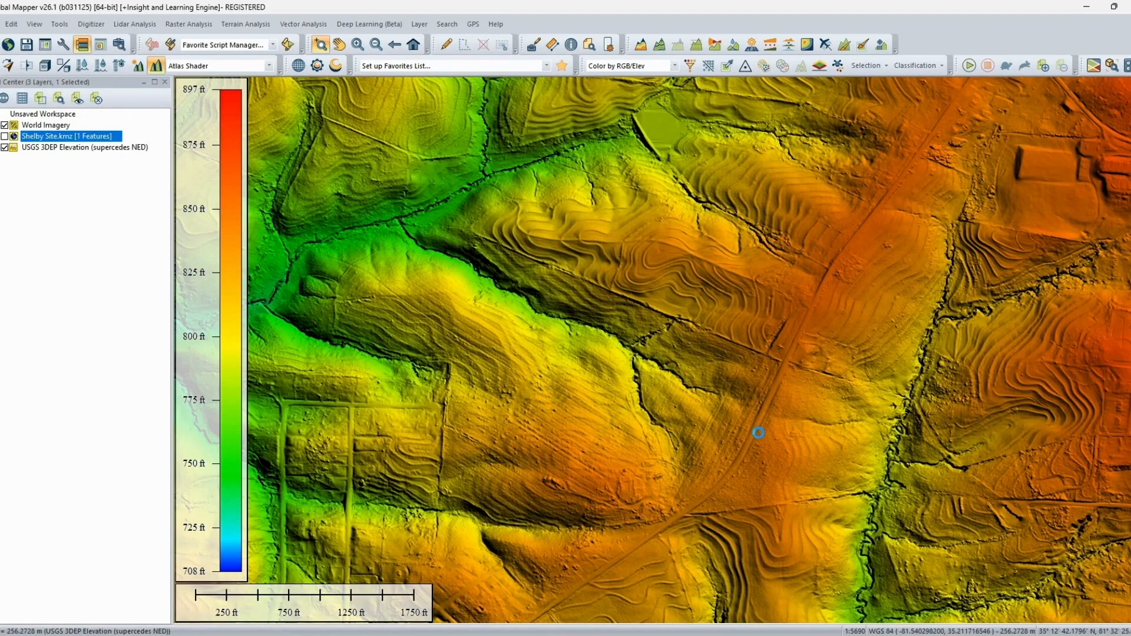
{"action": "scroll", "coordinate": [759, 434], "scroll_direction": "up", "scroll_amount": 1}
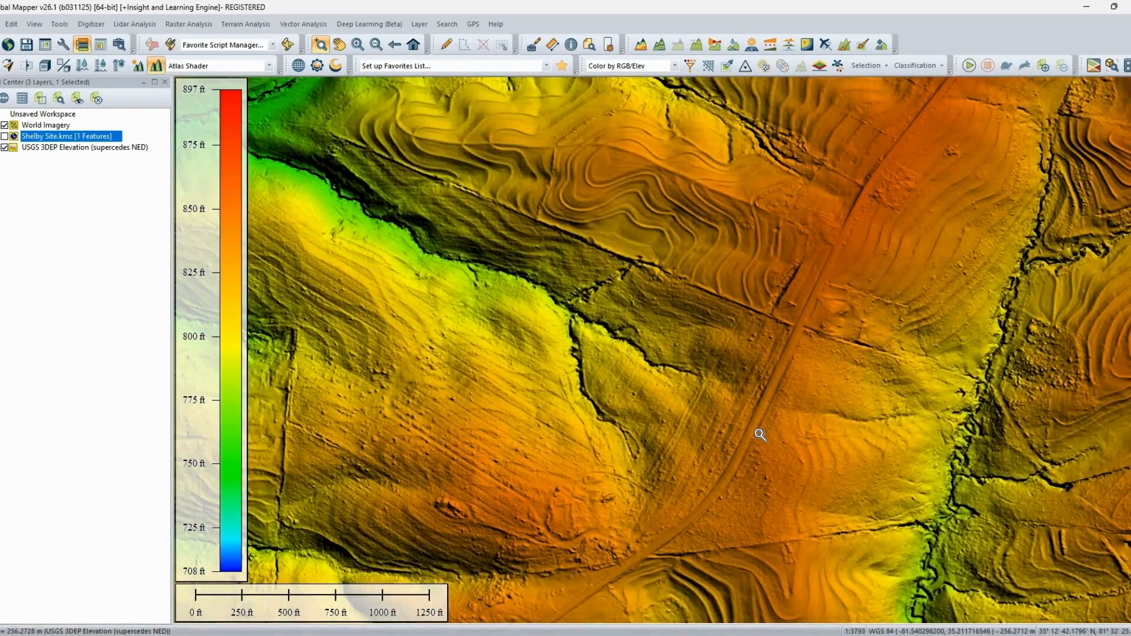
{"action": "scroll", "coordinate": [760, 434], "scroll_direction": "down", "scroll_amount": 1}
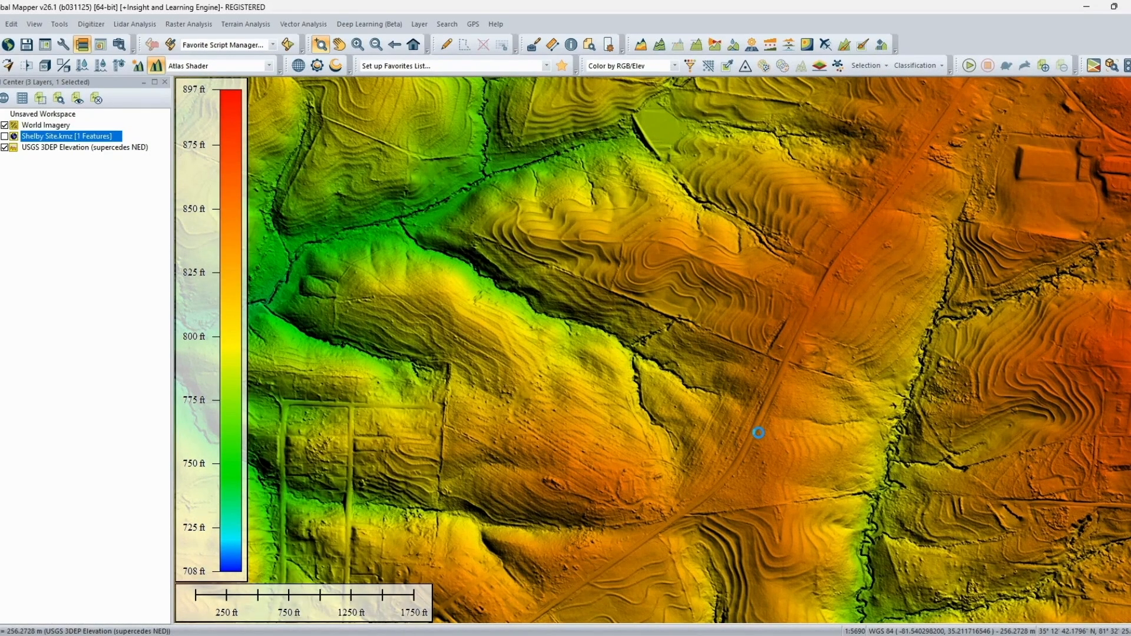
{"action": "scroll", "coordinate": [759, 433], "scroll_direction": "down", "scroll_amount": 1}
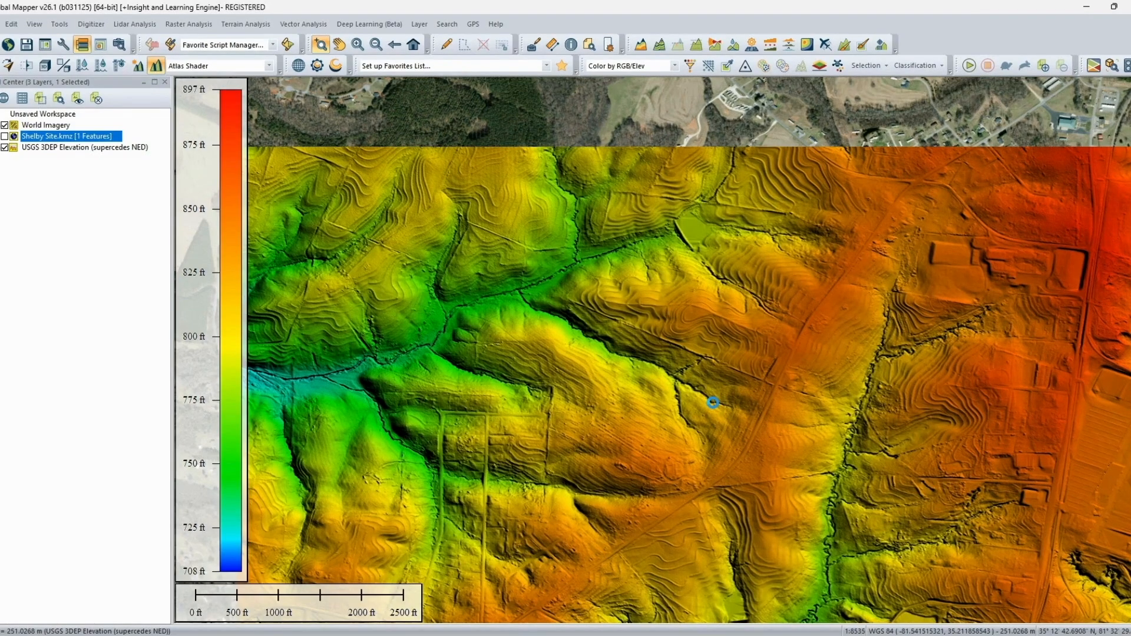
{"action": "scroll", "coordinate": [714, 404], "scroll_direction": "up", "scroll_amount": 1}
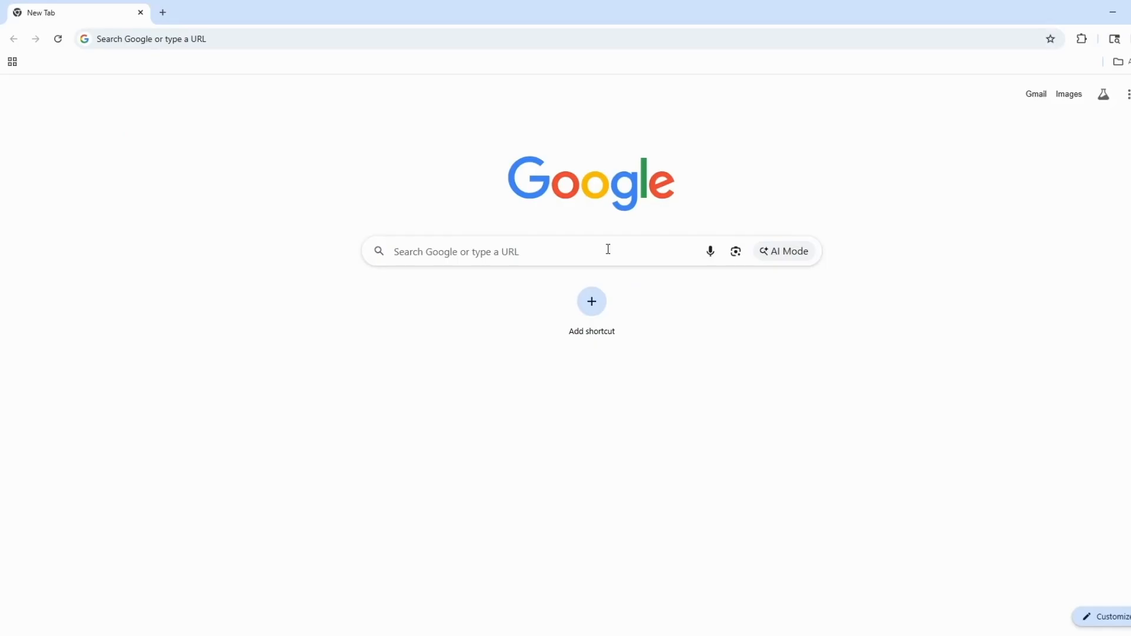
Step: Switch to the Chrome browser and search Google for "shelby nc county"
{"action": "left_click", "coordinate": [609, 249]}
{"action": "type", "text": "shelby"}
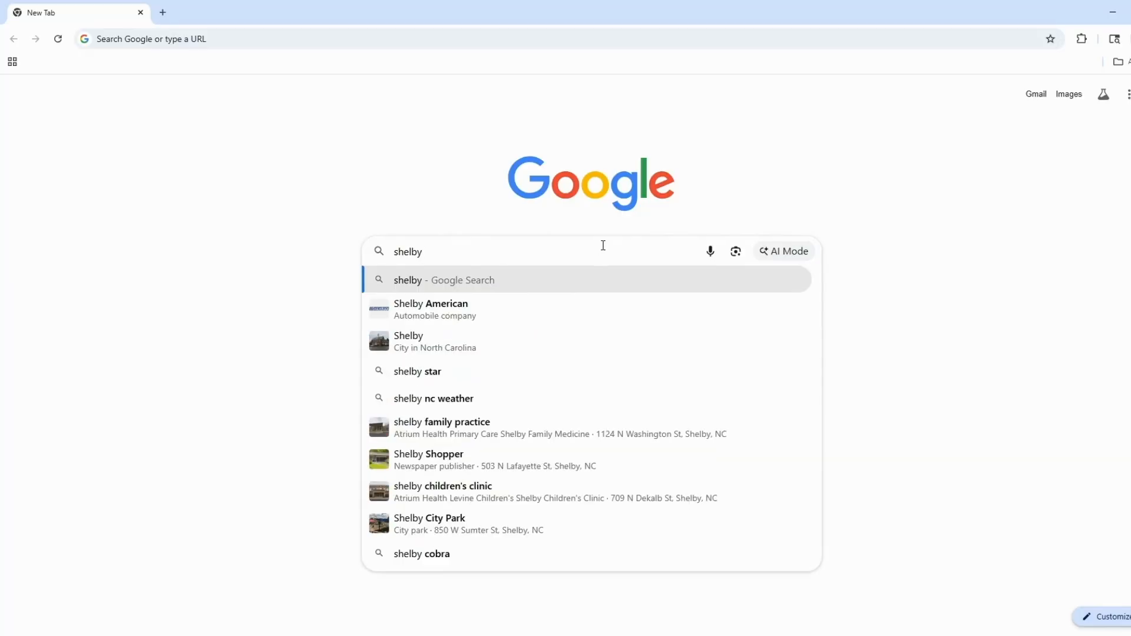
{"action": "type", "text": " nc country"}
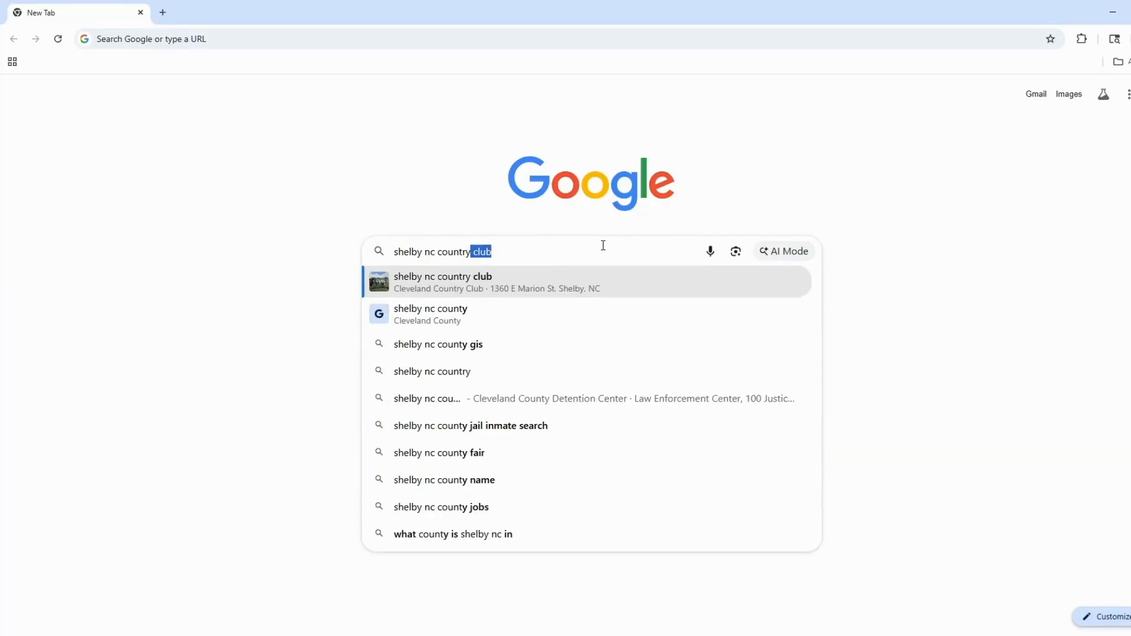
{"action": "key", "text": "BackSpace"}
{"action": "key", "text": "BackSpace"}
{"action": "type", "text": "y"}
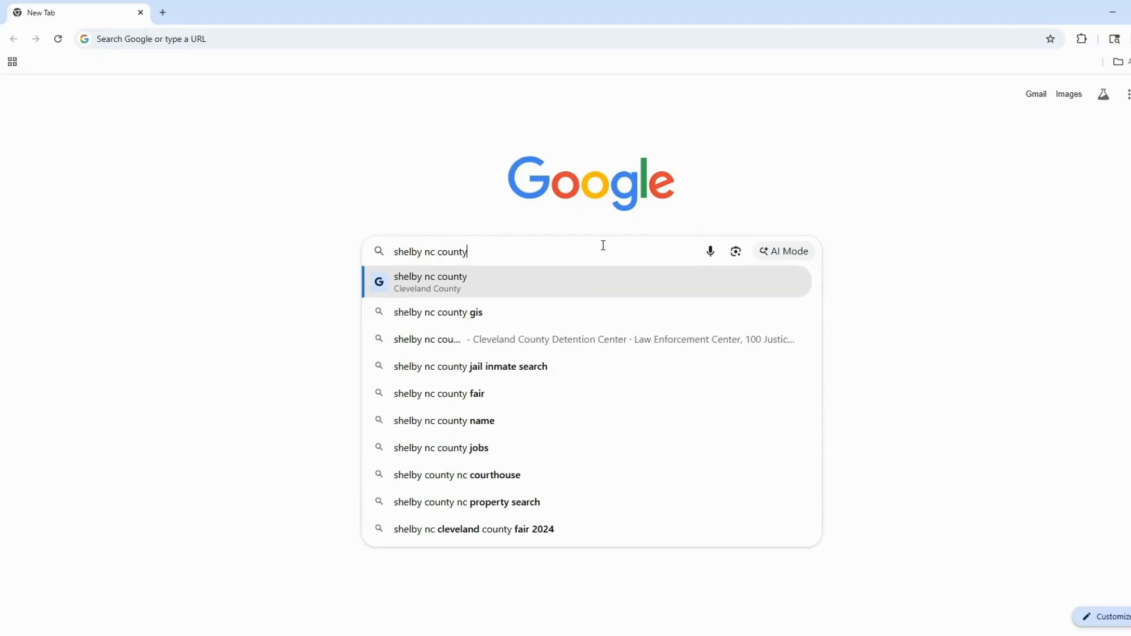
{"action": "key", "text": "Return"}
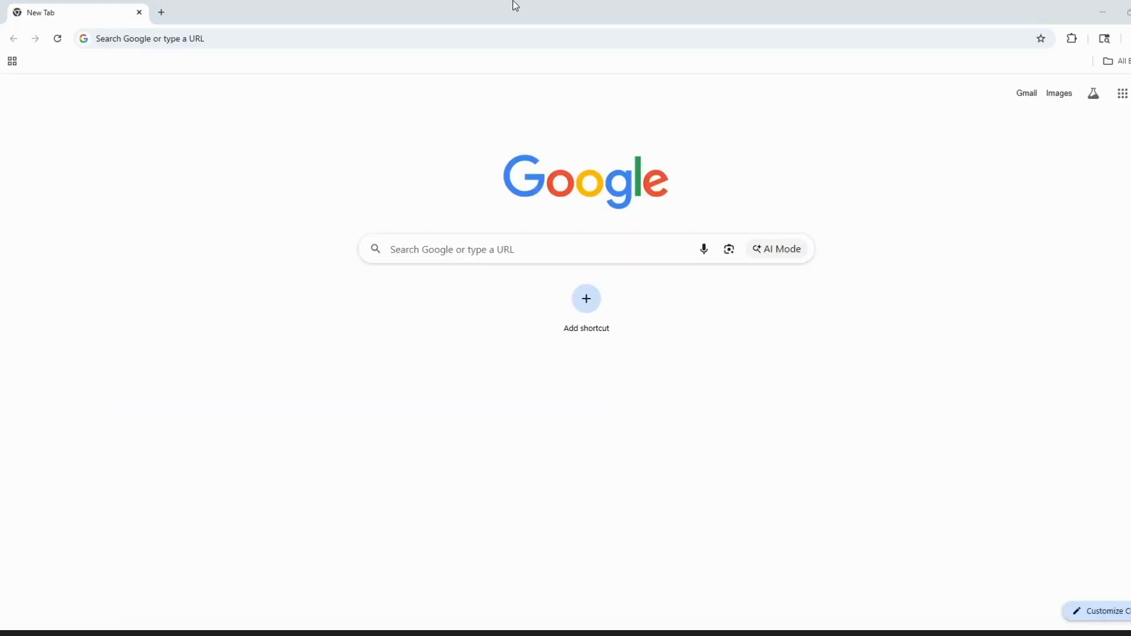
Step: Open the website parcel-viewer.us
{"action": "type", "text": "parce"}
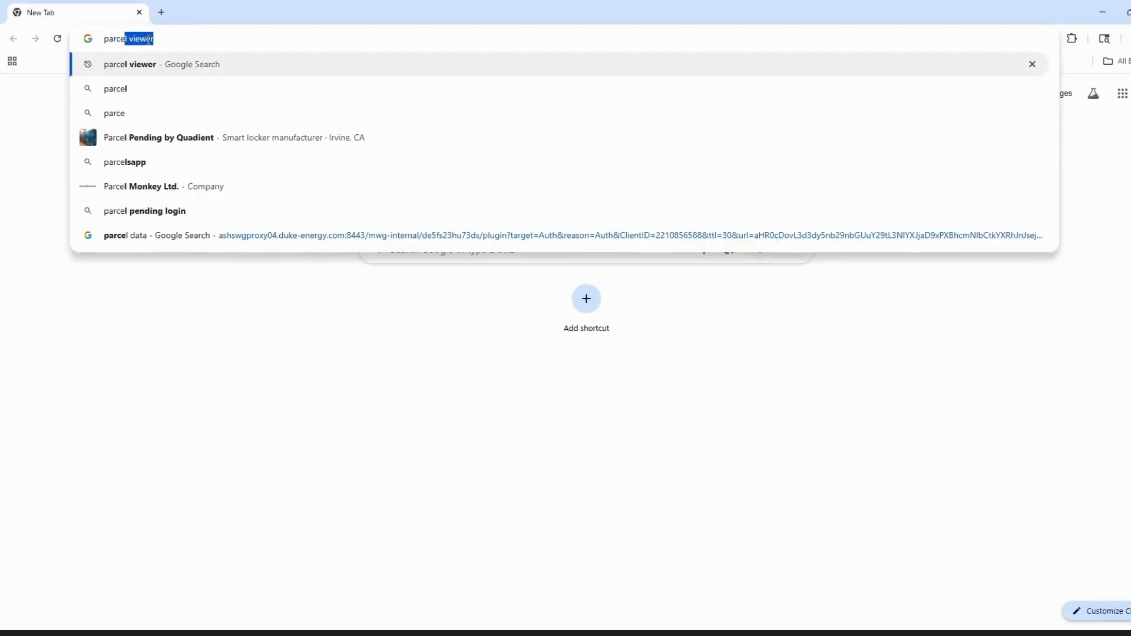
{"action": "type", "text": "l"}
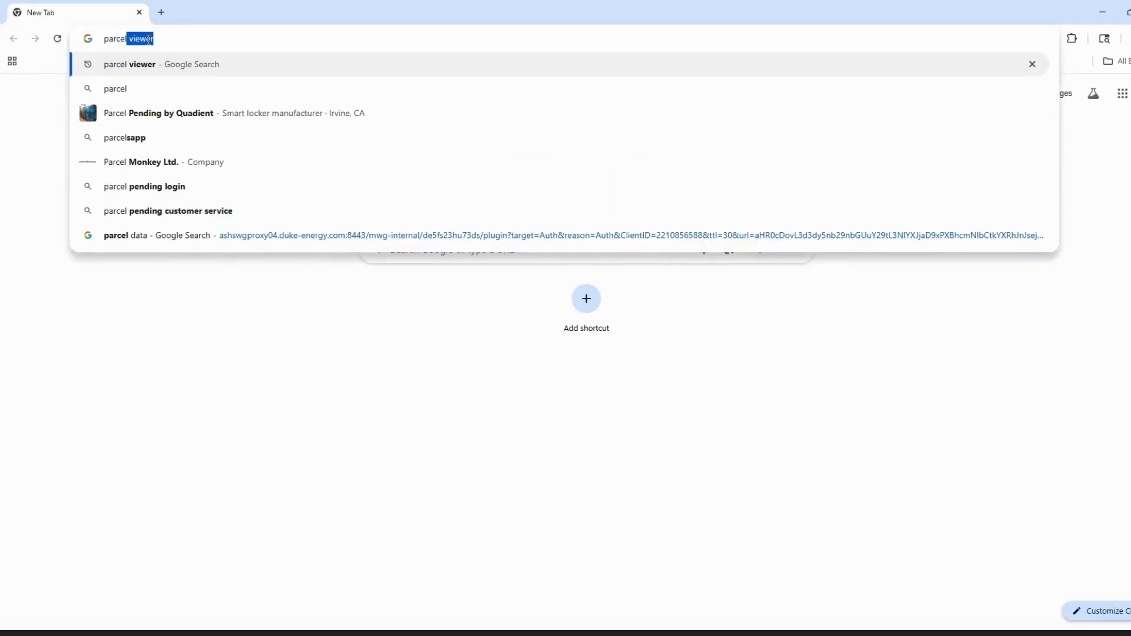
{"action": "type", "text": "-viewe"}
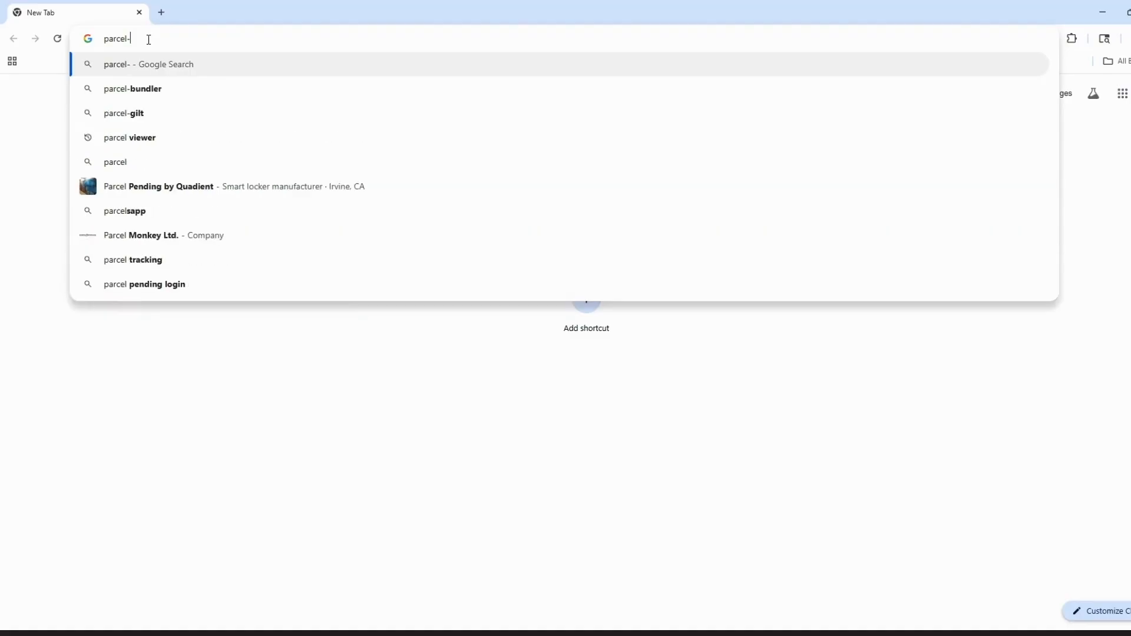
{"action": "type", "text": "r"}
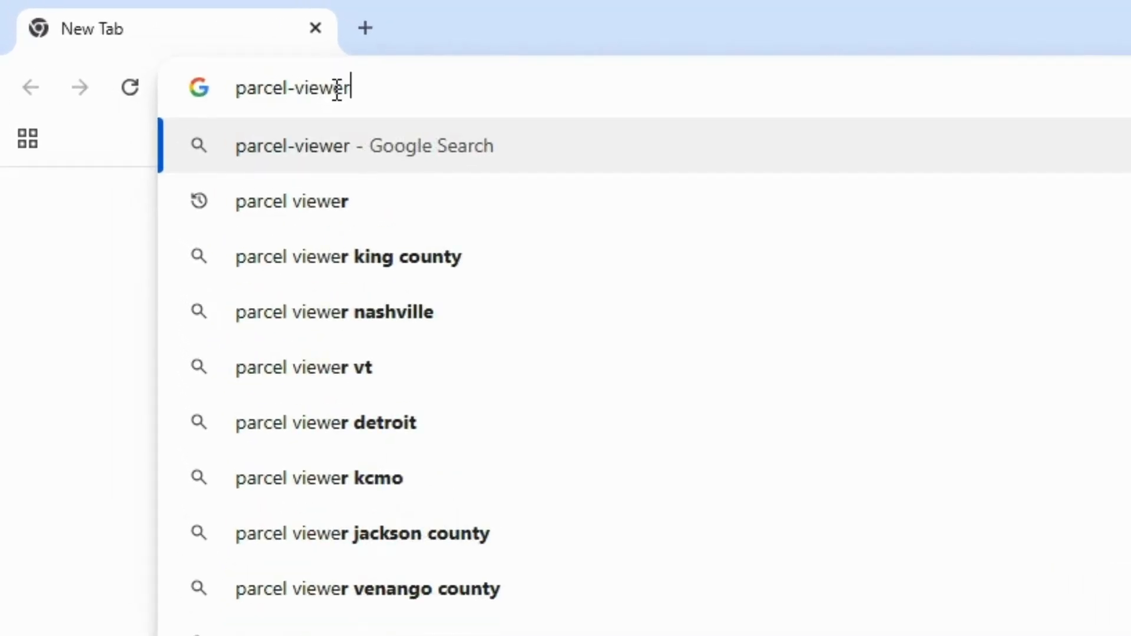
{"action": "type", "text": ".us"}
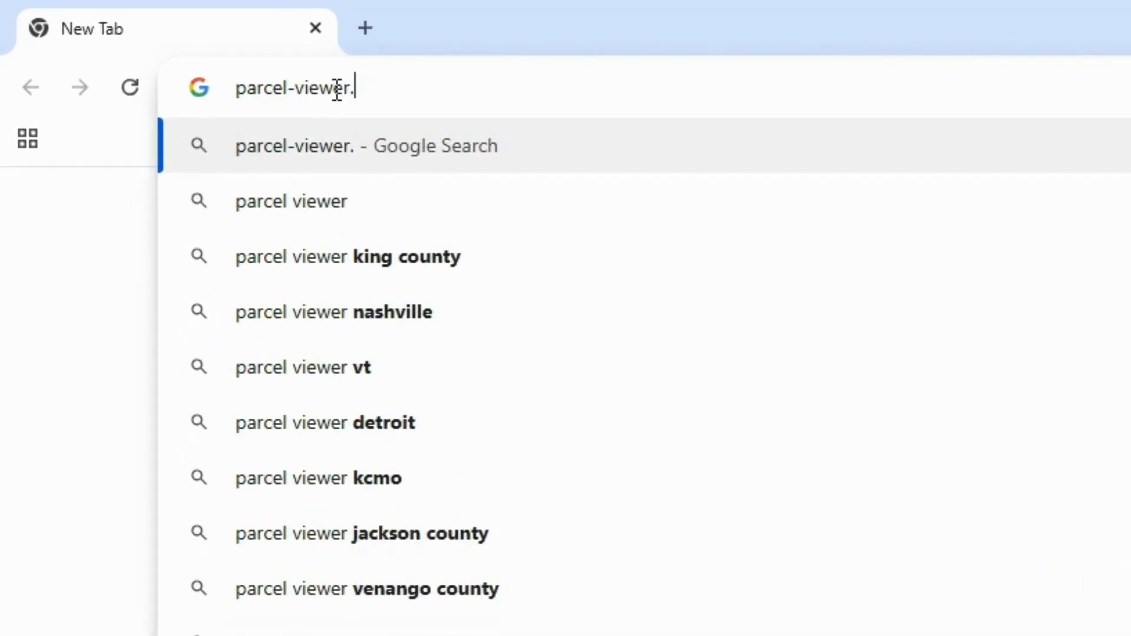
{"action": "key", "text": "Return"}
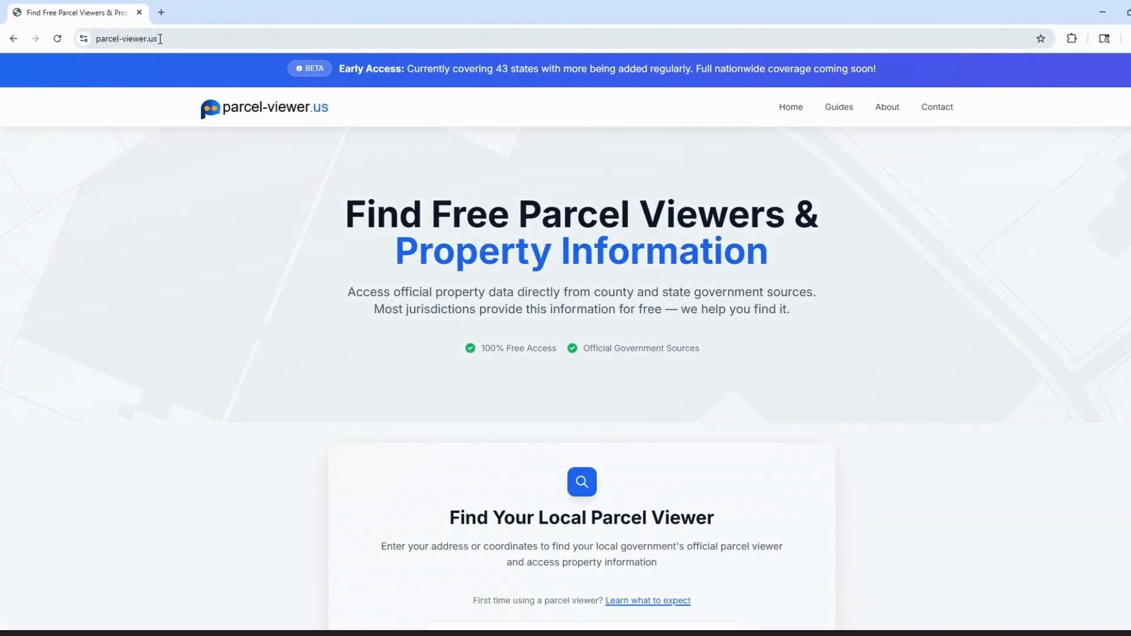
Step: Filter the Interactive Parcel Viewer Map to the state of North Carolina
{"action": "scroll", "coordinate": [891, 316], "scroll_direction": "down", "scroll_amount": 10}
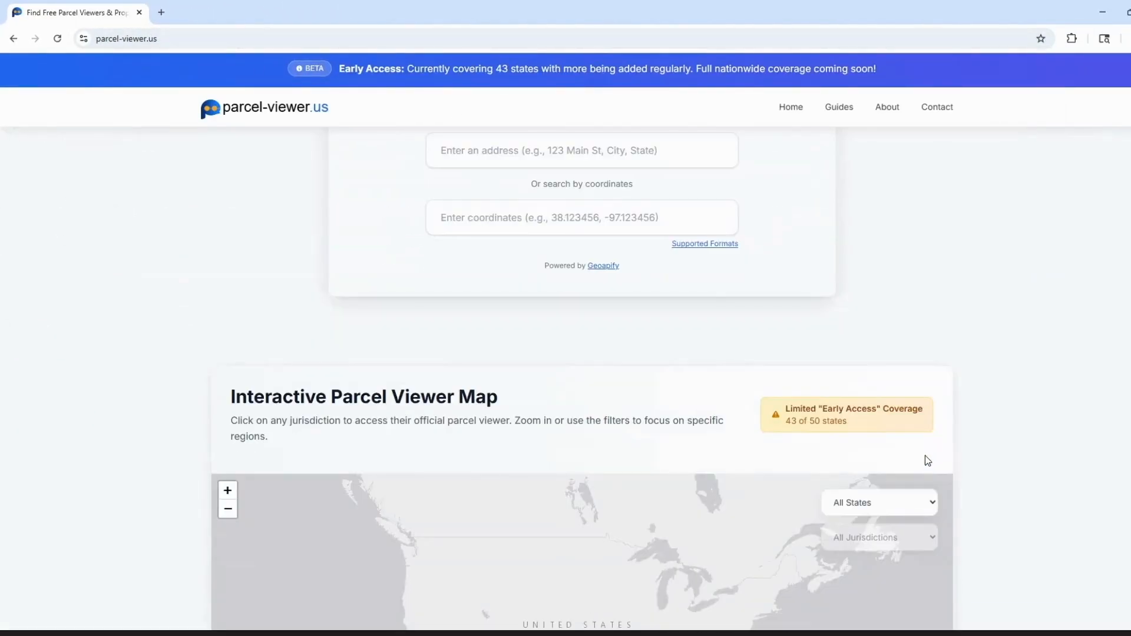
{"action": "scroll", "coordinate": [1062, 453], "scroll_direction": "down", "scroll_amount": 2}
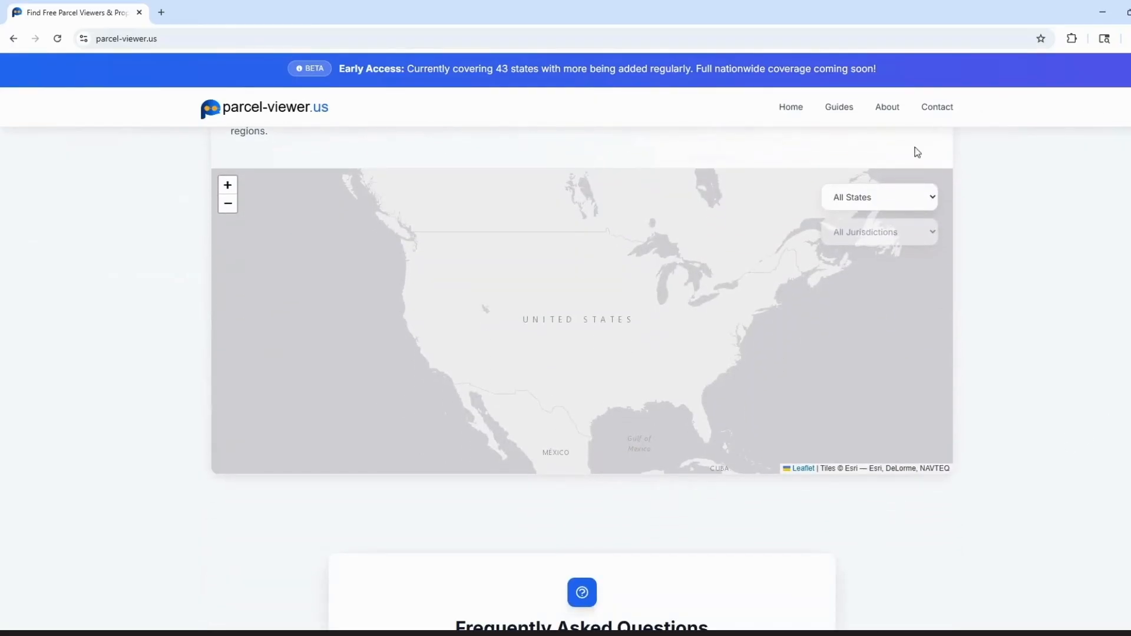
{"action": "left_click", "coordinate": [897, 200]}
{"action": "scroll", "coordinate": [889, 398], "scroll_direction": "down", "scroll_amount": 4}
{"action": "left_click", "coordinate": [866, 401]}
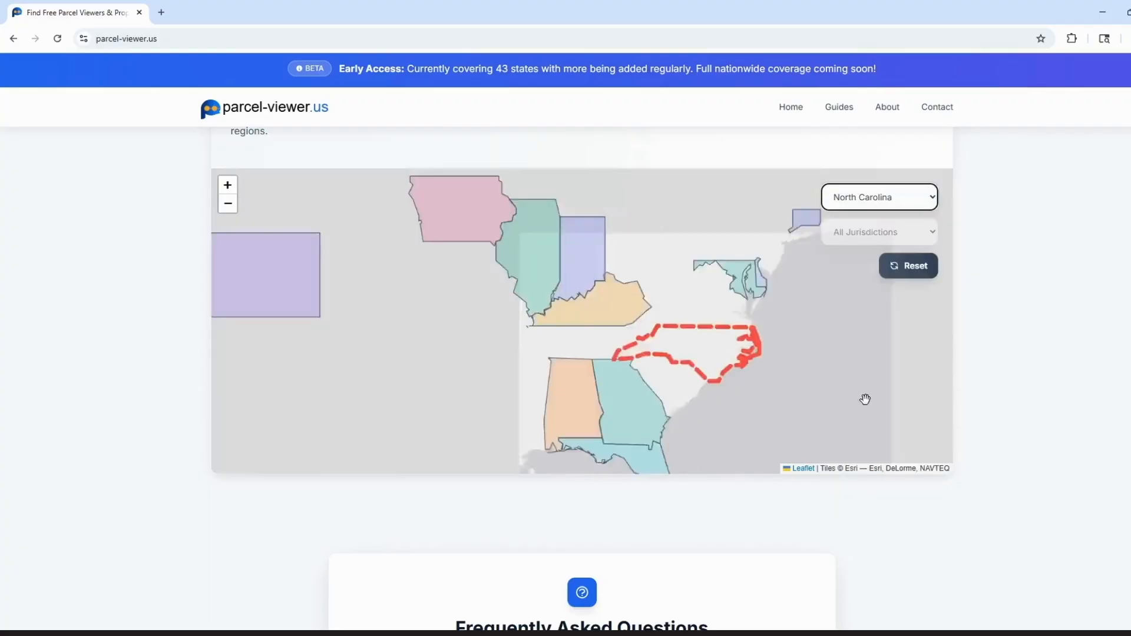
Step: Set the jurisdiction to Cleveland County and bring up the county's parcel viewer link on the map
{"action": "left_click", "coordinate": [900, 235]}
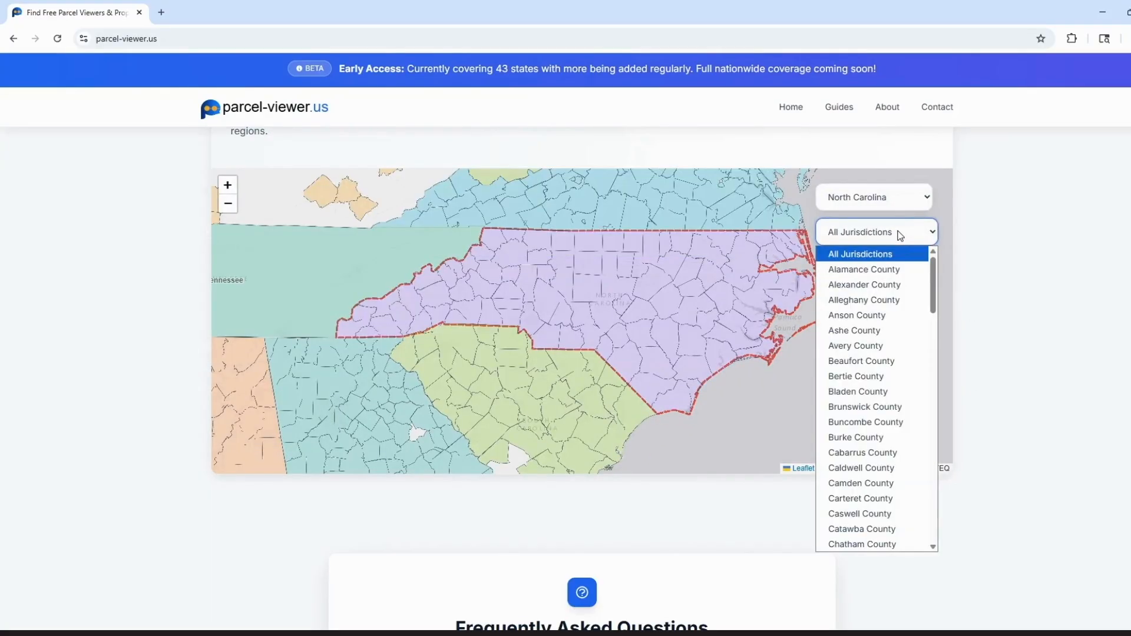
{"action": "scroll", "coordinate": [907, 459], "scroll_direction": "down", "scroll_amount": 3}
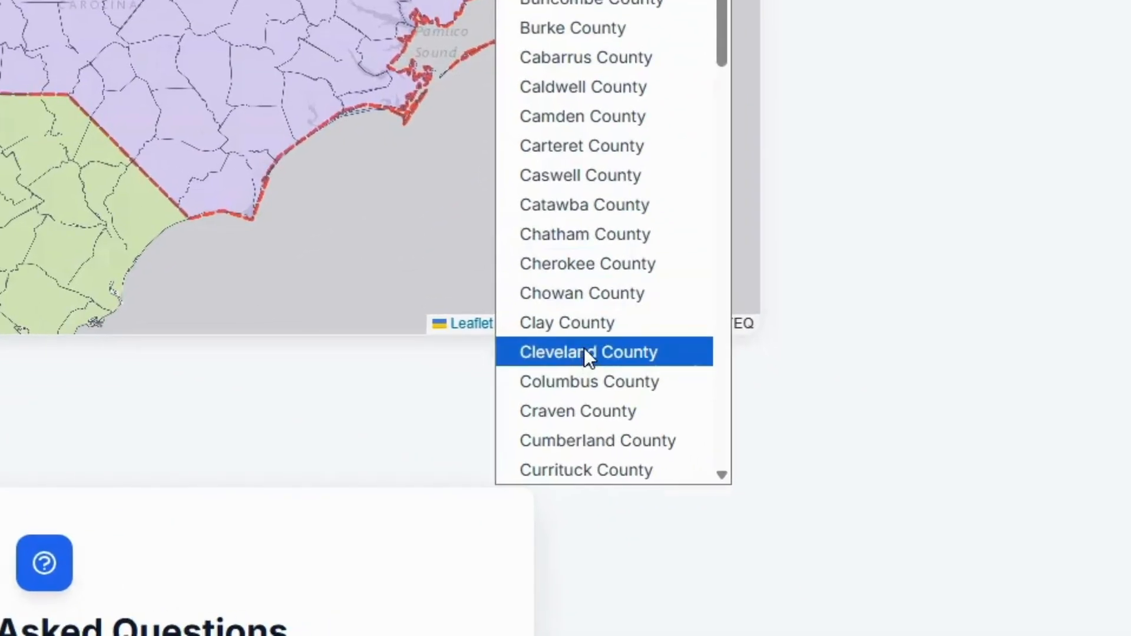
{"action": "left_click", "coordinate": [862, 484]}
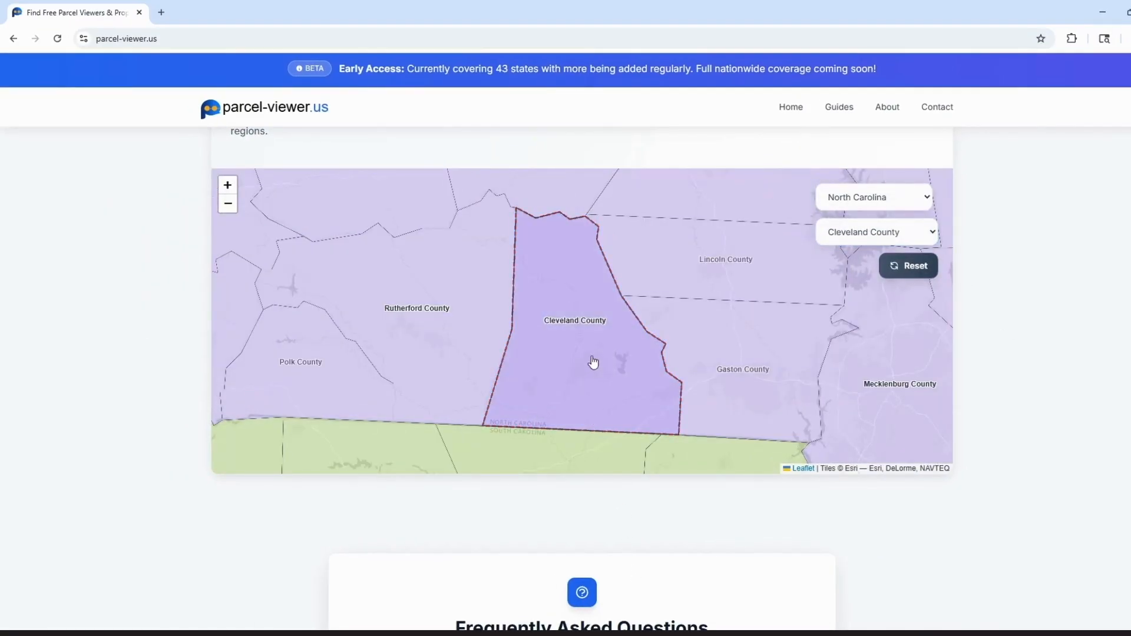
{"action": "left_click", "coordinate": [585, 334]}
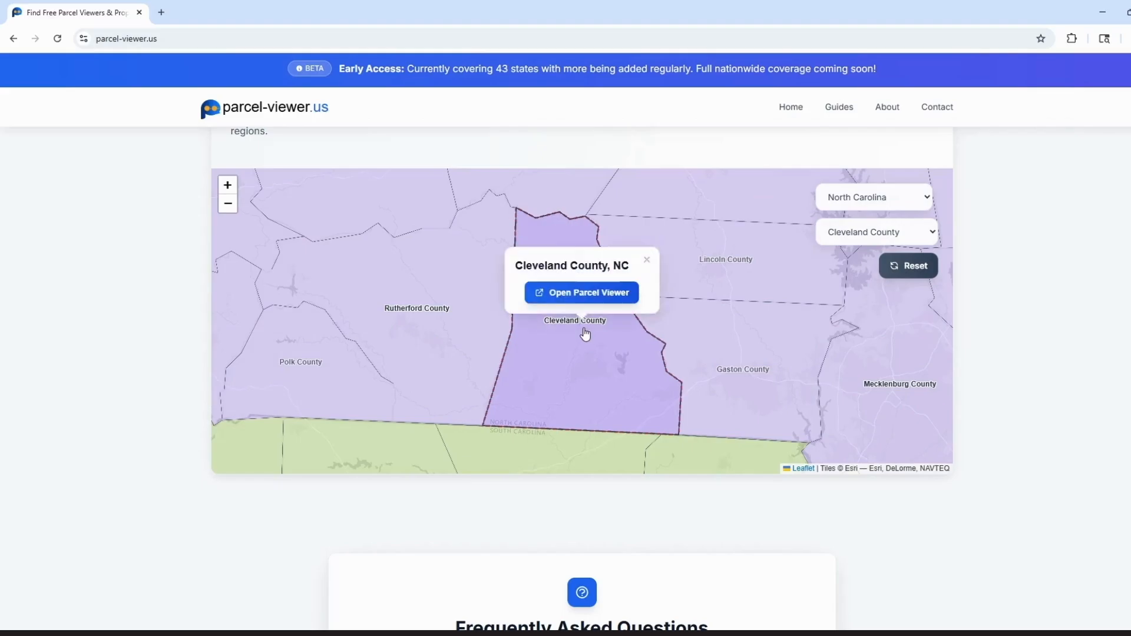
Step: Open the Cleveland County WebGIS site, accept its disclaimer and download the Parcels layer from the county's GIS data download page
{"action": "left_click", "coordinate": [583, 291]}
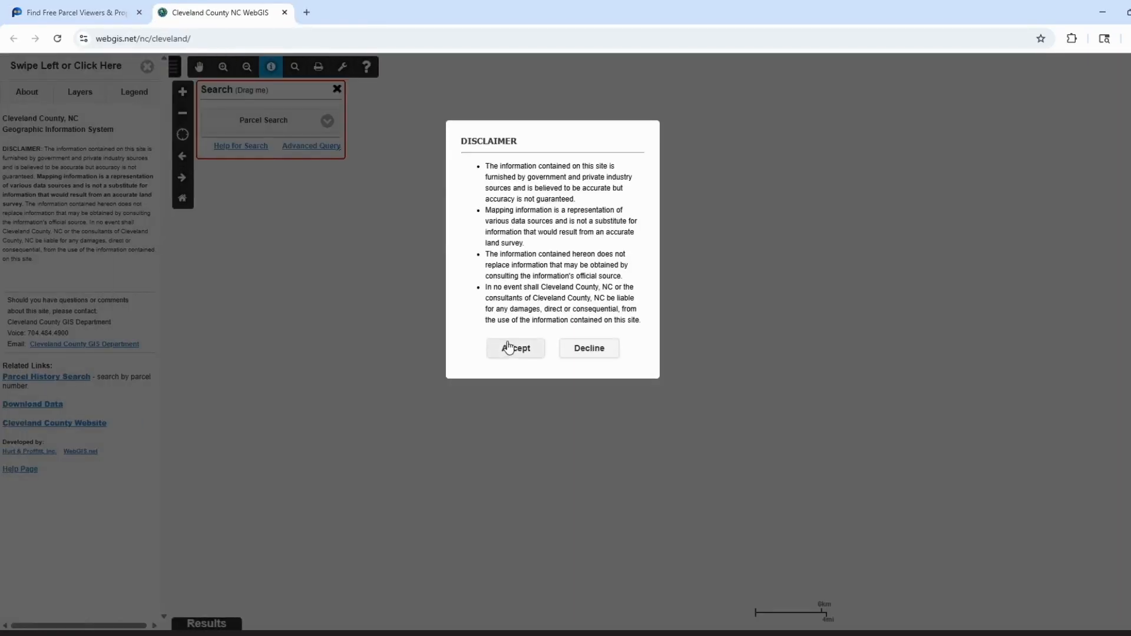
{"action": "left_click", "coordinate": [513, 344]}
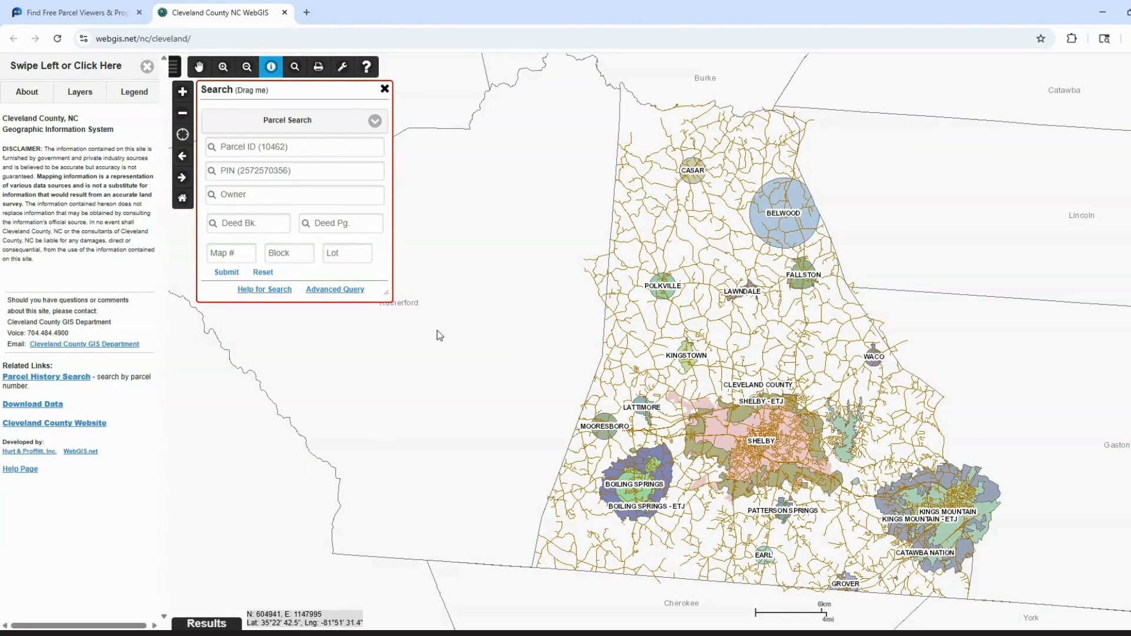
{"action": "left_click", "coordinate": [28, 406]}
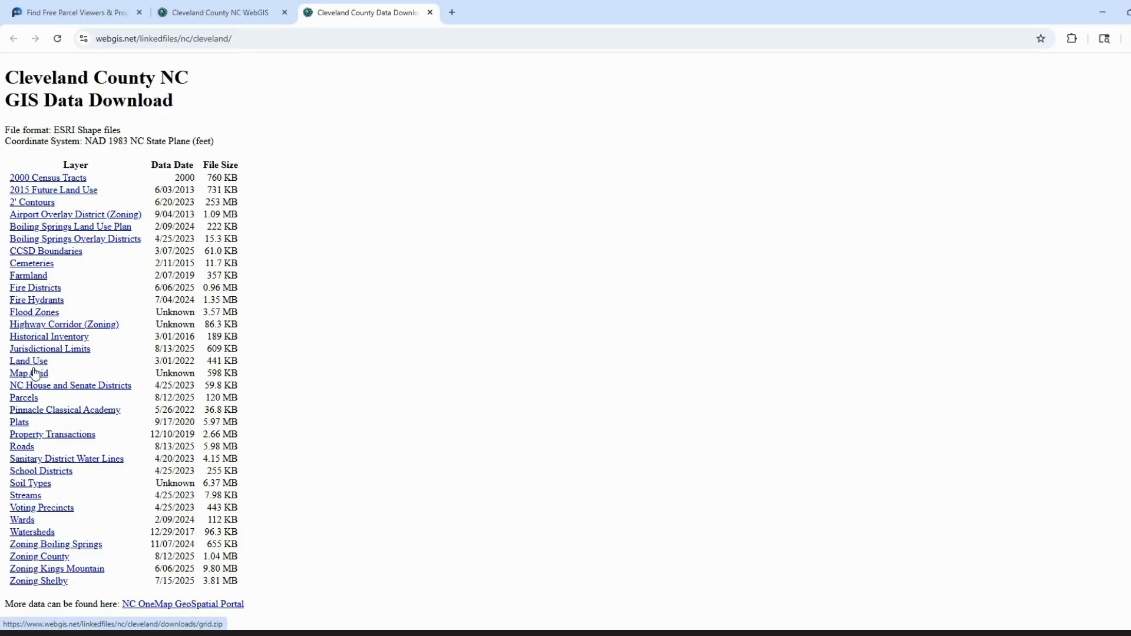
{"action": "left_click", "coordinate": [29, 393]}
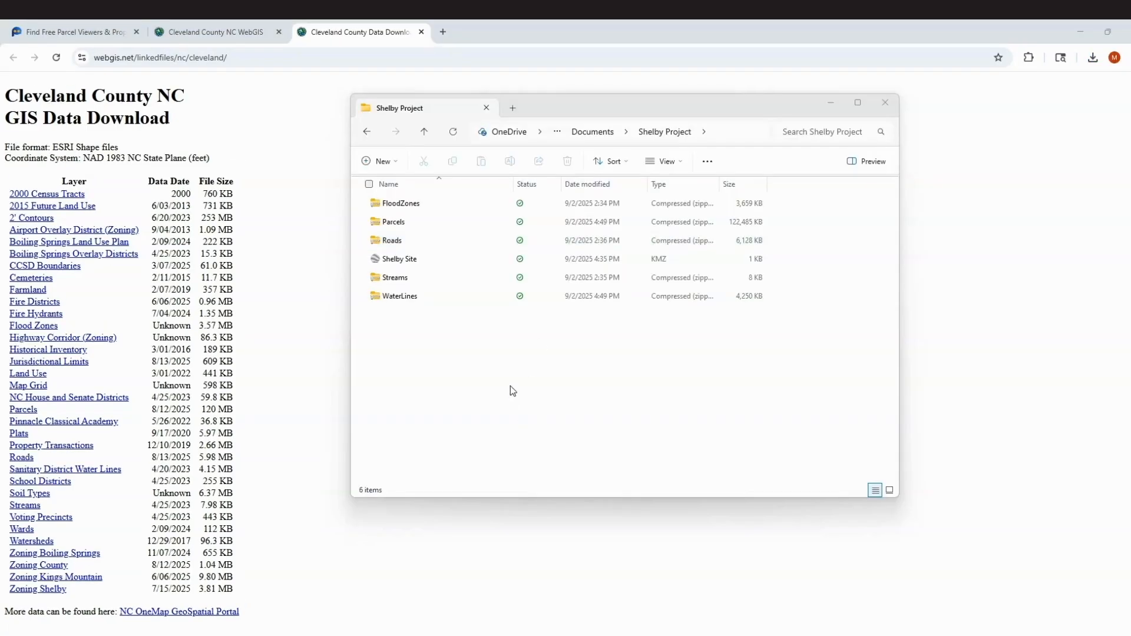
Step: Extract the zipped FloodZones, Parcels, Roads, Streams and WaterLines archives into separate folders within the Shelby Project folder
{"action": "left_click", "coordinate": [401, 203]}
{"action": "left_click", "coordinate": [391, 241], "text": "ctrl"}
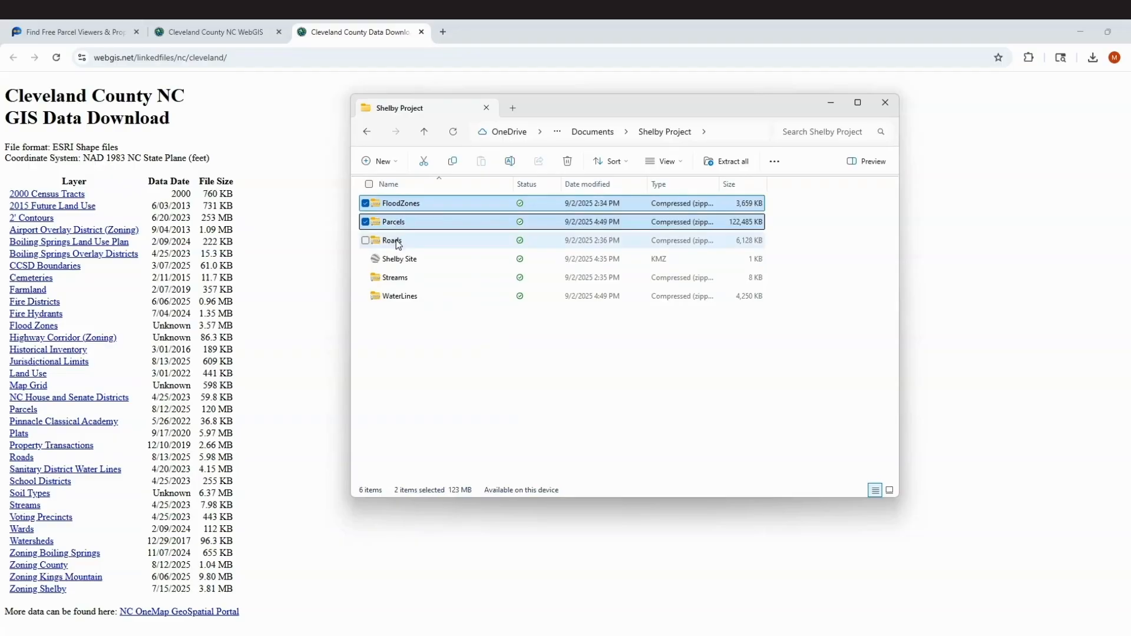
{"action": "left_click", "coordinate": [395, 277], "text": "ctrl"}
{"action": "left_click", "coordinate": [398, 296], "text": "ctrl"}
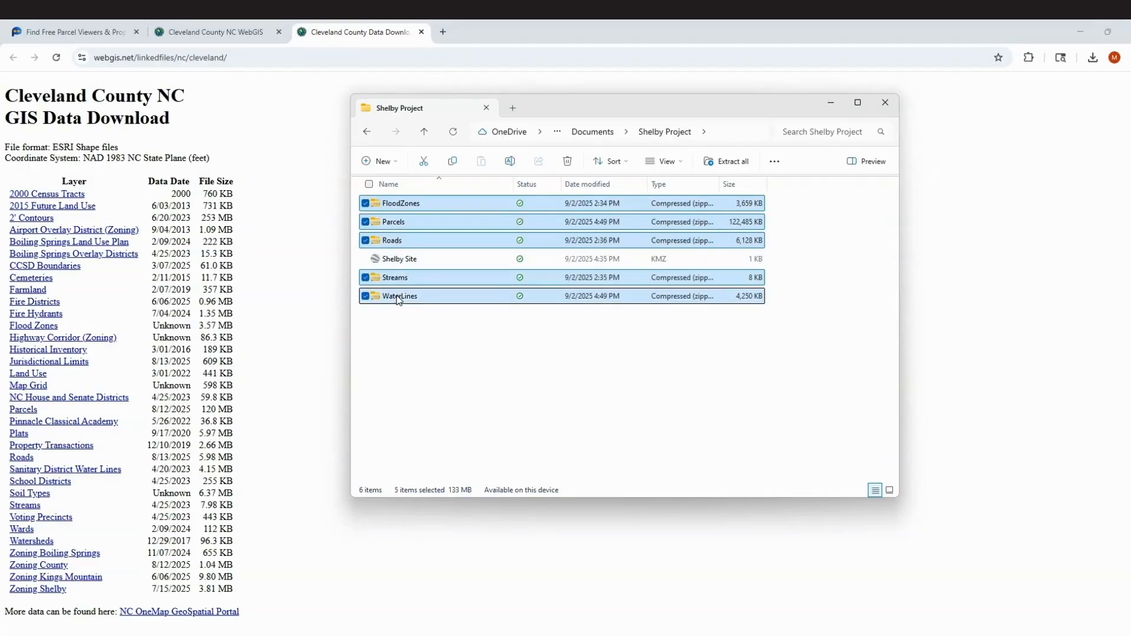
{"action": "right_click", "coordinate": [399, 296]}
{"action": "left_click", "coordinate": [448, 372]}
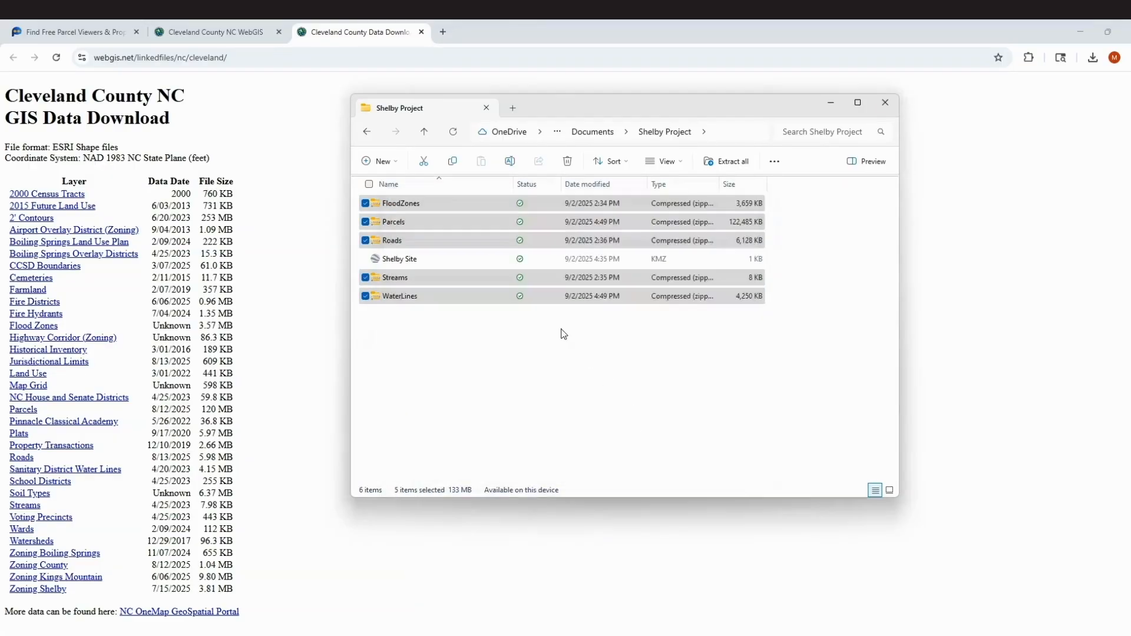
{"action": "left_click", "coordinate": [675, 447]}
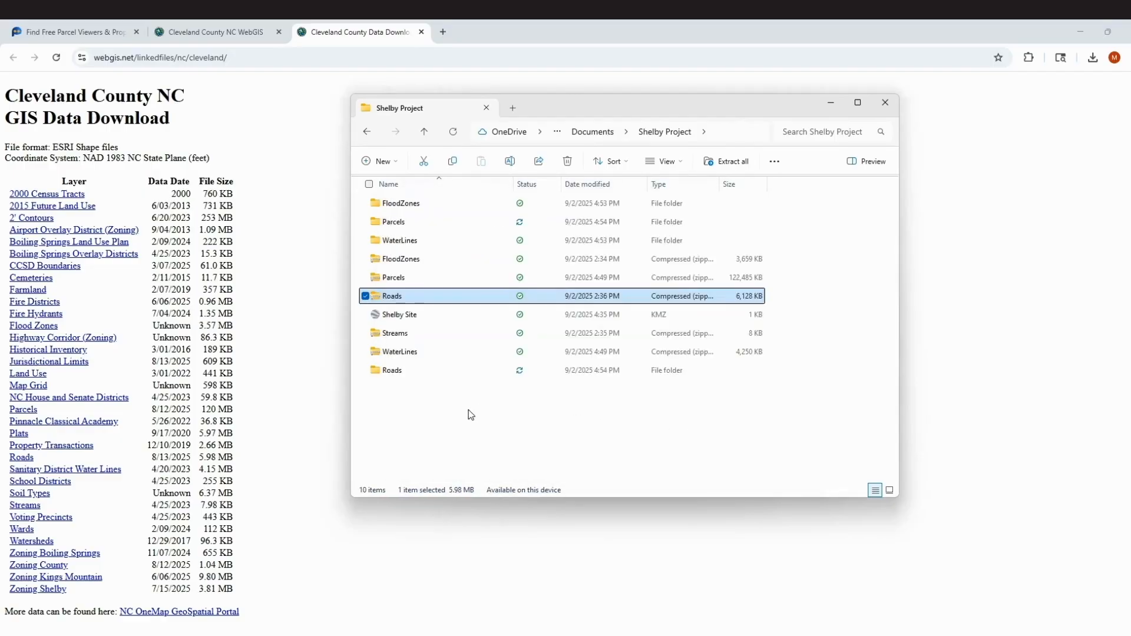
Step: Delete the compressed FloodZones, Parcels, Roads, Streams and WaterLines archives from the Shelby Project folder, keeping the extracted folders
{"action": "left_click", "coordinate": [419, 278]}
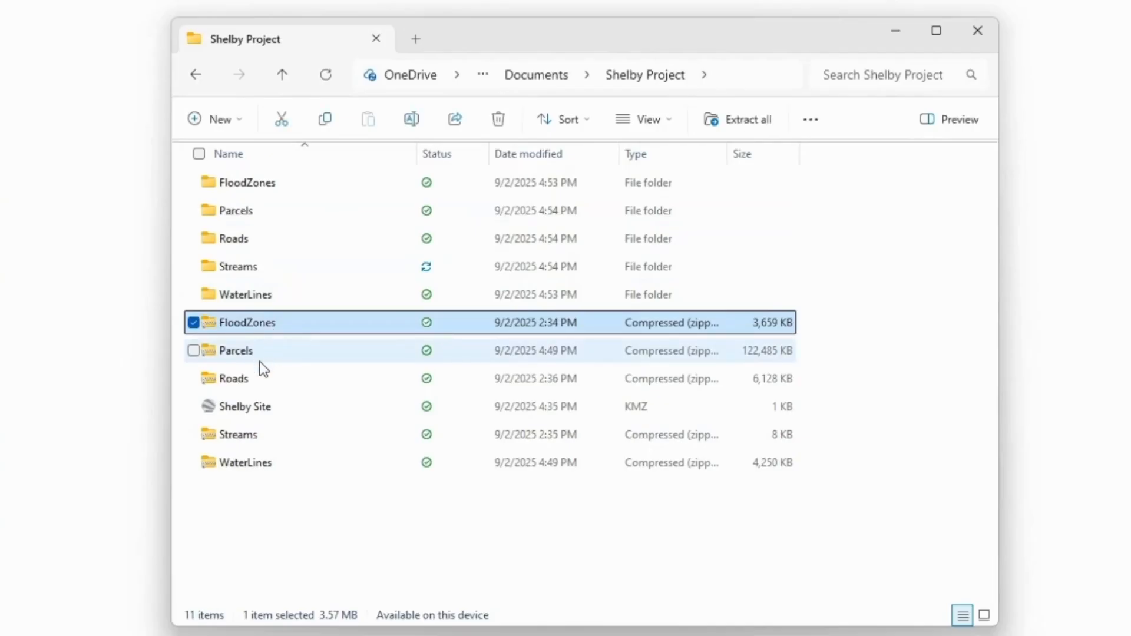
{"action": "left_click", "coordinate": [409, 296], "text": "ctrl"}
{"action": "left_click", "coordinate": [409, 315], "text": "ctrl"}
{"action": "left_click", "coordinate": [256, 436], "text": "ctrl"}
{"action": "left_click", "coordinate": [257, 465], "text": "ctrl"}
{"action": "right_click", "coordinate": [262, 465]}
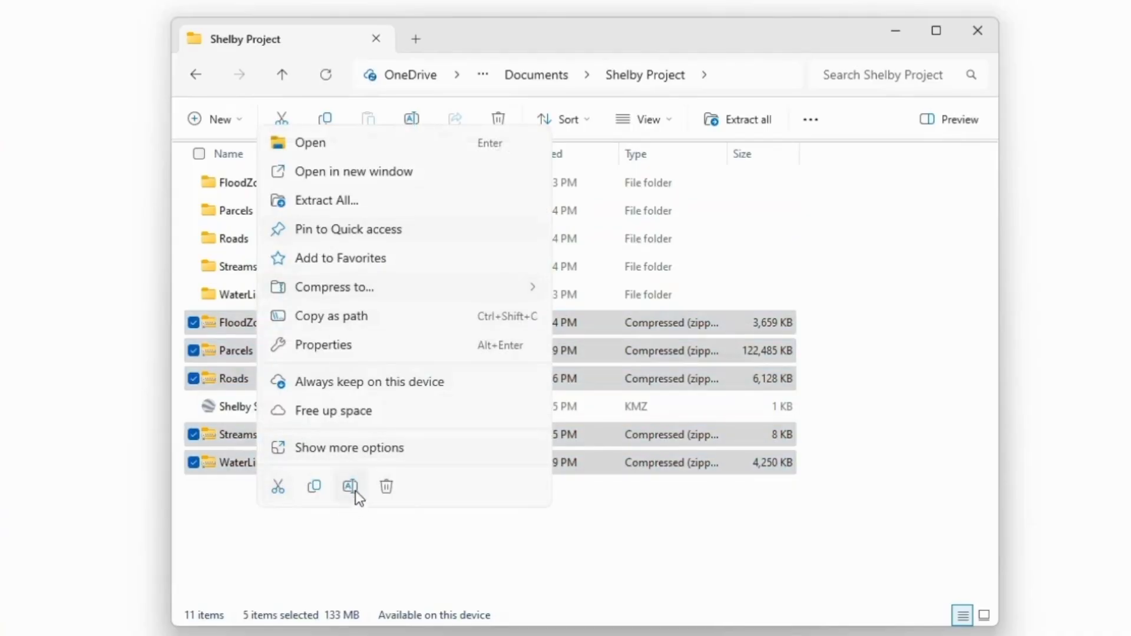
{"action": "left_click", "coordinate": [385, 486]}
{"action": "left_click", "coordinate": [557, 400]}
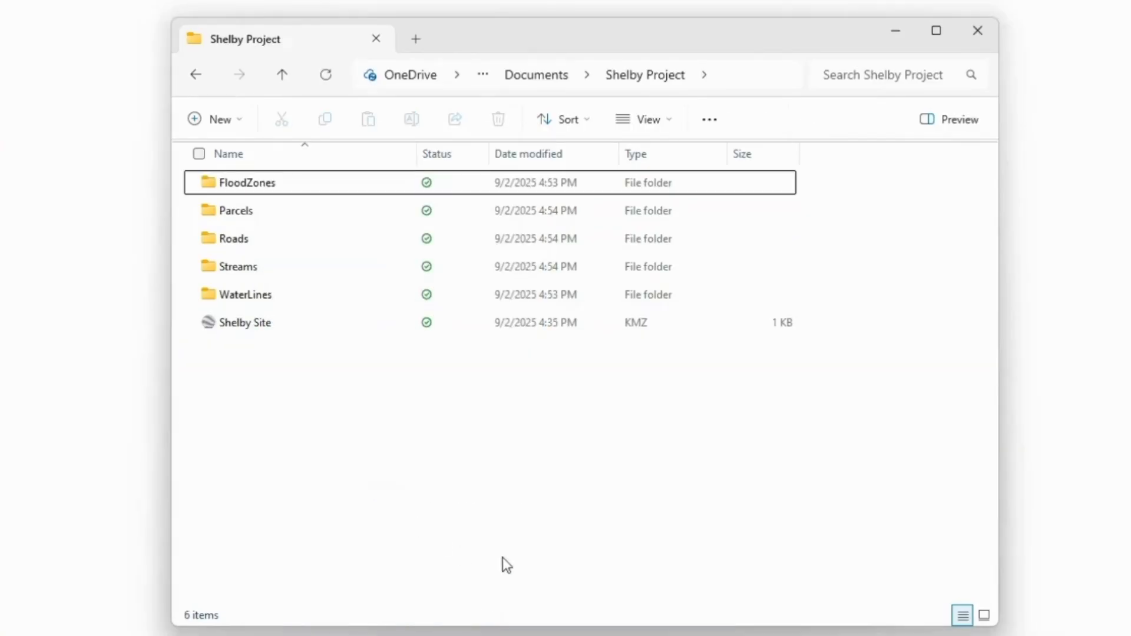
Step: Switch to Chrome and open the USGS Lidar Explorer Map from the "usgs lidar" search results
{"action": "mouse_move", "coordinate": [413, 236]}
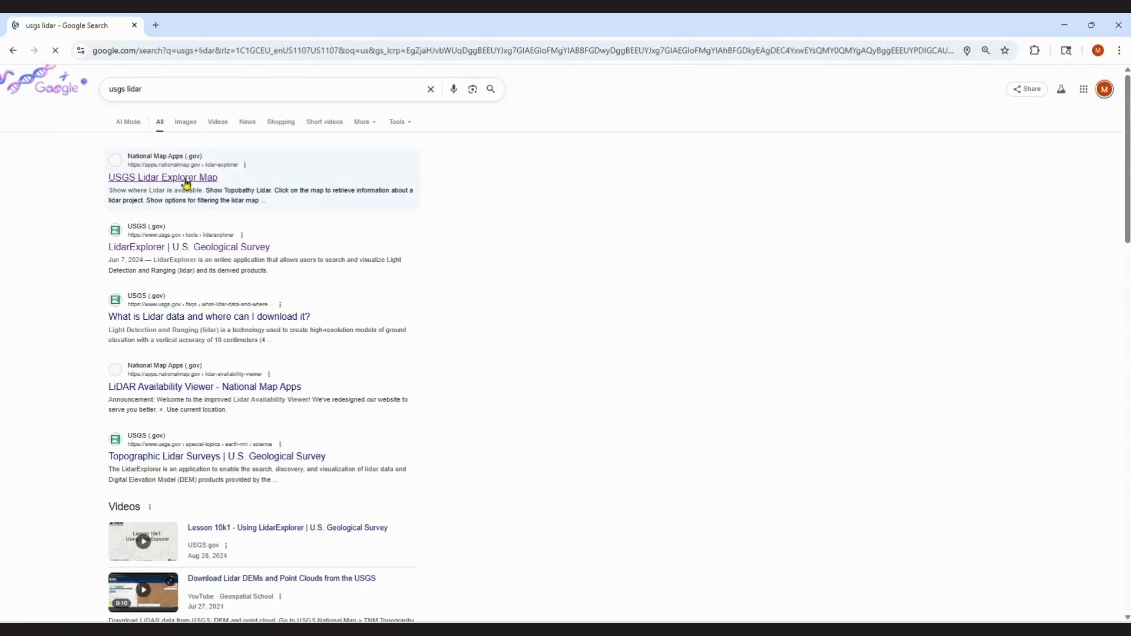
{"action": "left_click", "coordinate": [184, 180]}
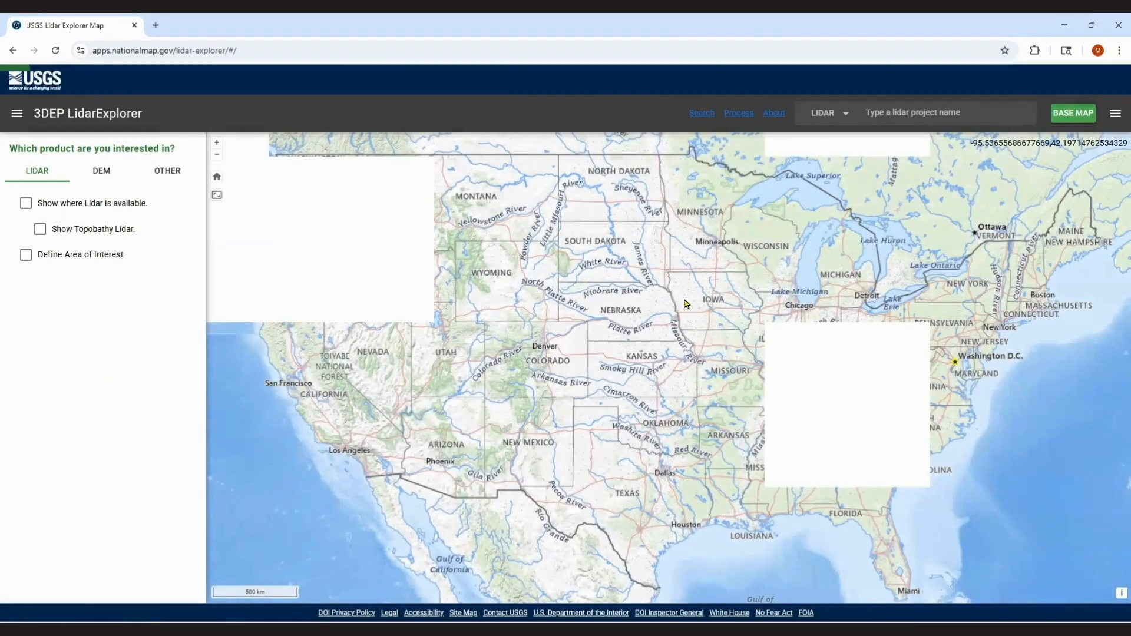
{"action": "scroll", "coordinate": [693, 321], "scroll_direction": "down", "scroll_amount": 1}
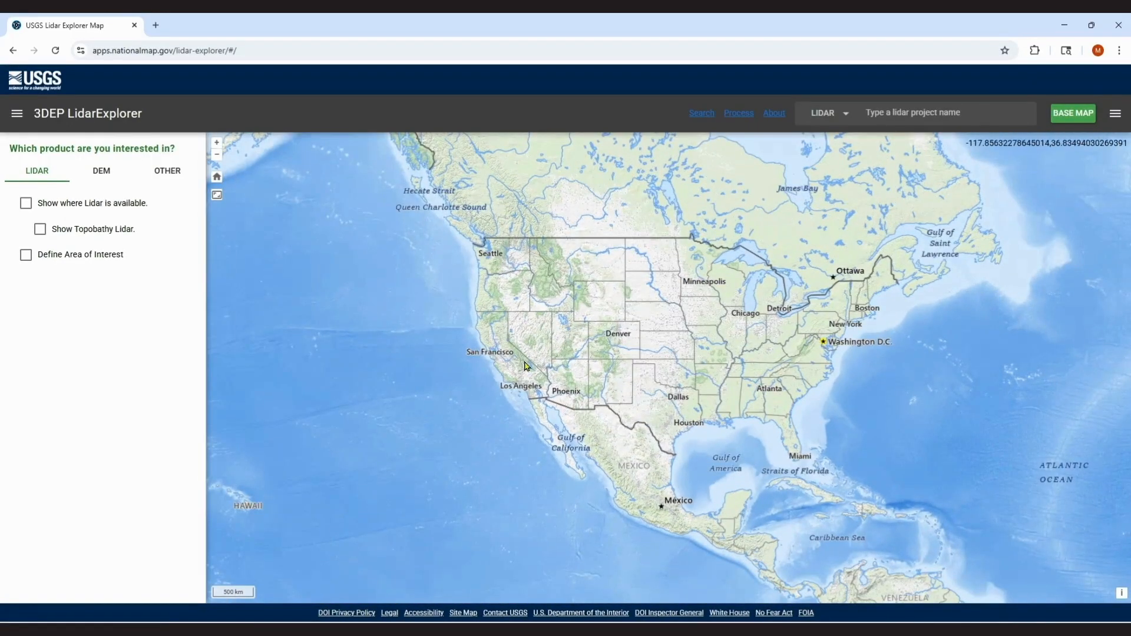
Step: Examine the national coverage of lidar and 1 meter DEMs and the other product types offered
{"action": "left_click", "coordinate": [26, 203]}
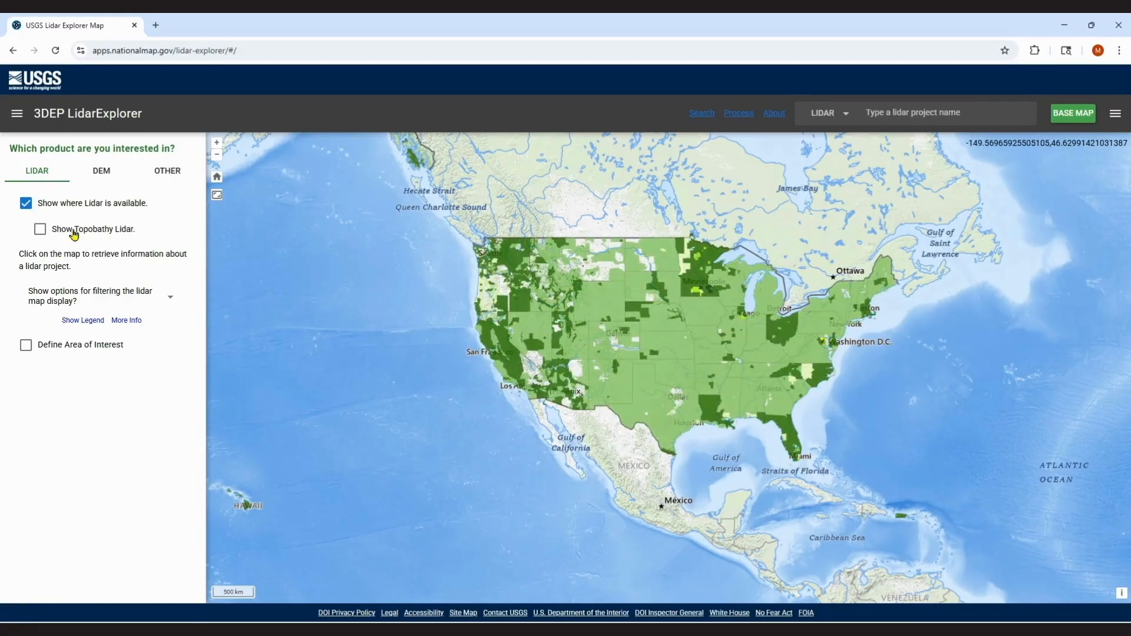
{"action": "left_click", "coordinate": [26, 204]}
{"action": "left_click", "coordinate": [29, 203]}
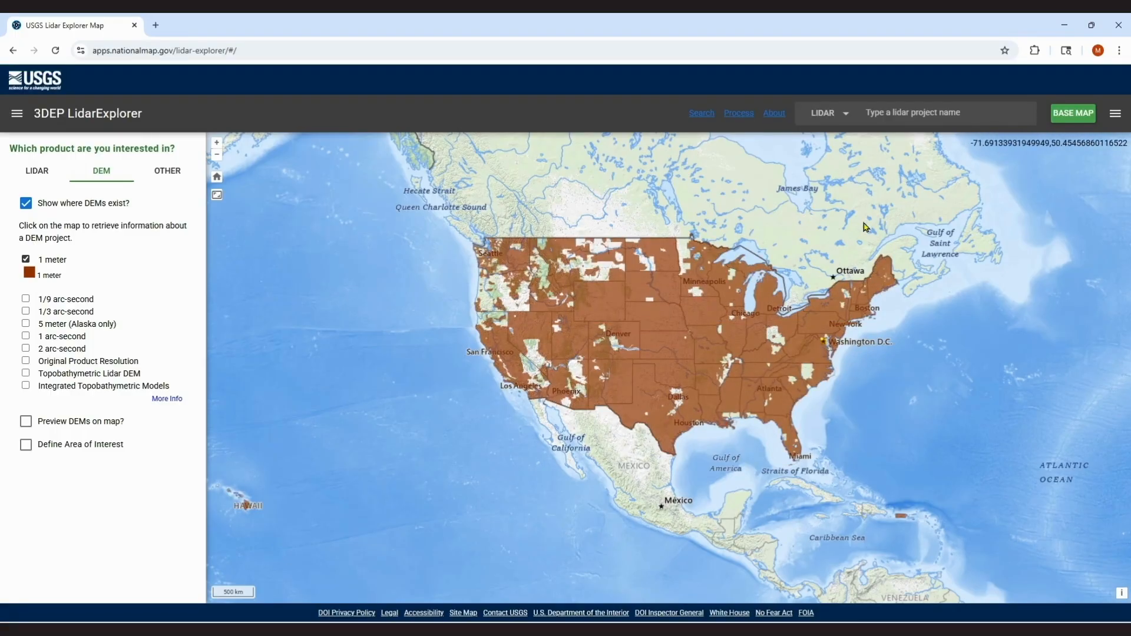
{"action": "left_click", "coordinate": [32, 204]}
{"action": "left_click", "coordinate": [177, 175]}
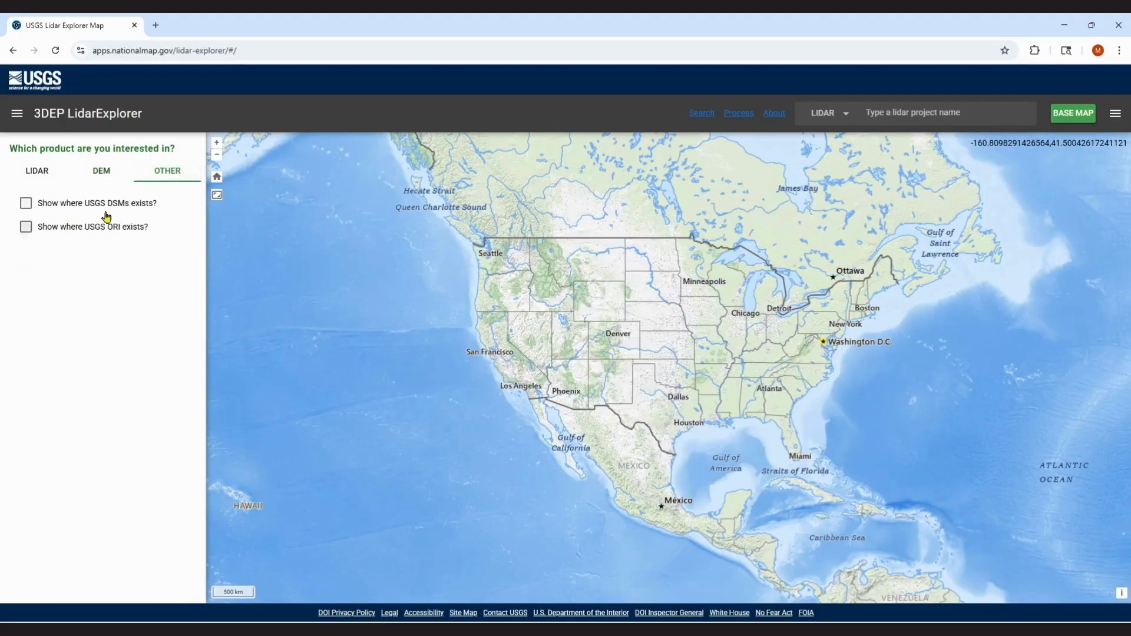
{"action": "left_click", "coordinate": [107, 171]}
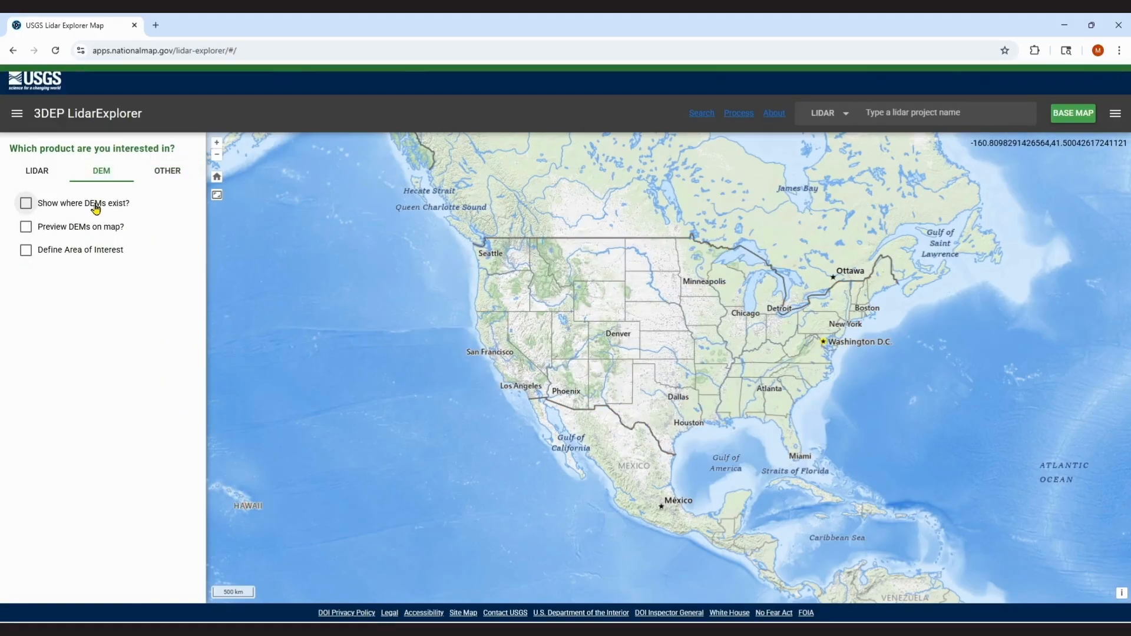
{"action": "left_click", "coordinate": [46, 174]}
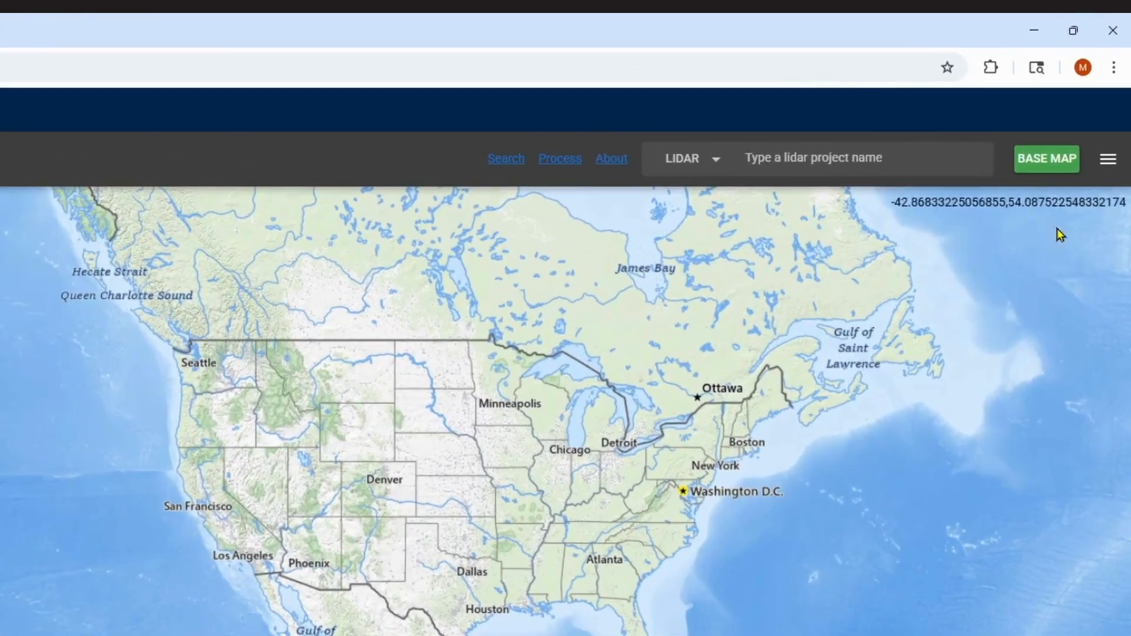
Step: Change the map's base layer to USGS Imagery Topo
{"action": "left_click", "coordinate": [1073, 113]}
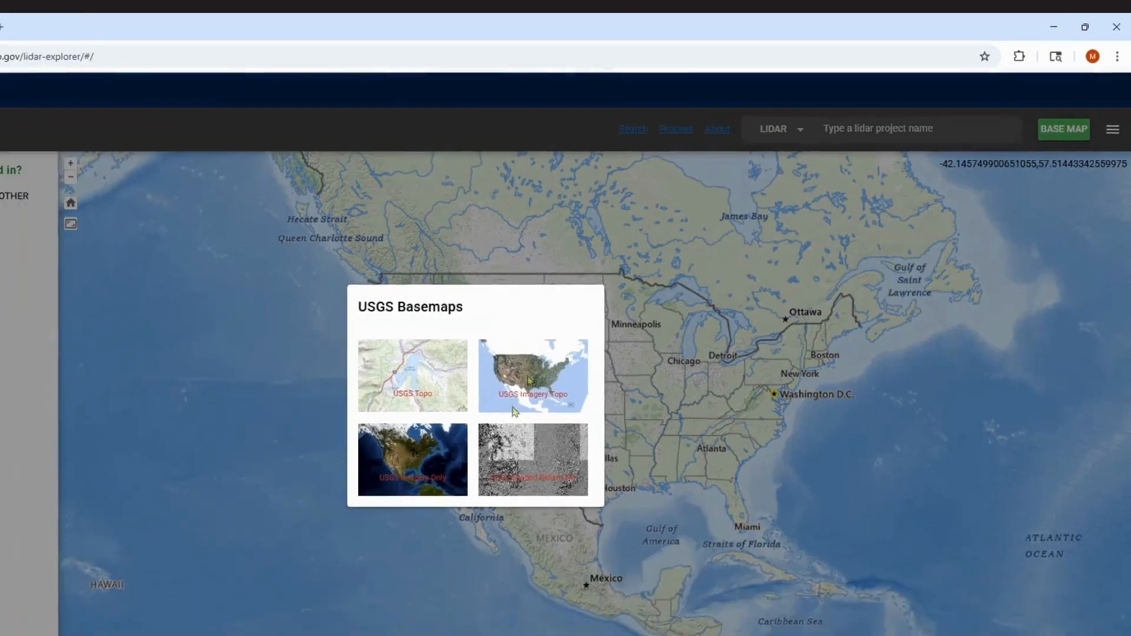
{"action": "left_click", "coordinate": [247, 570]}
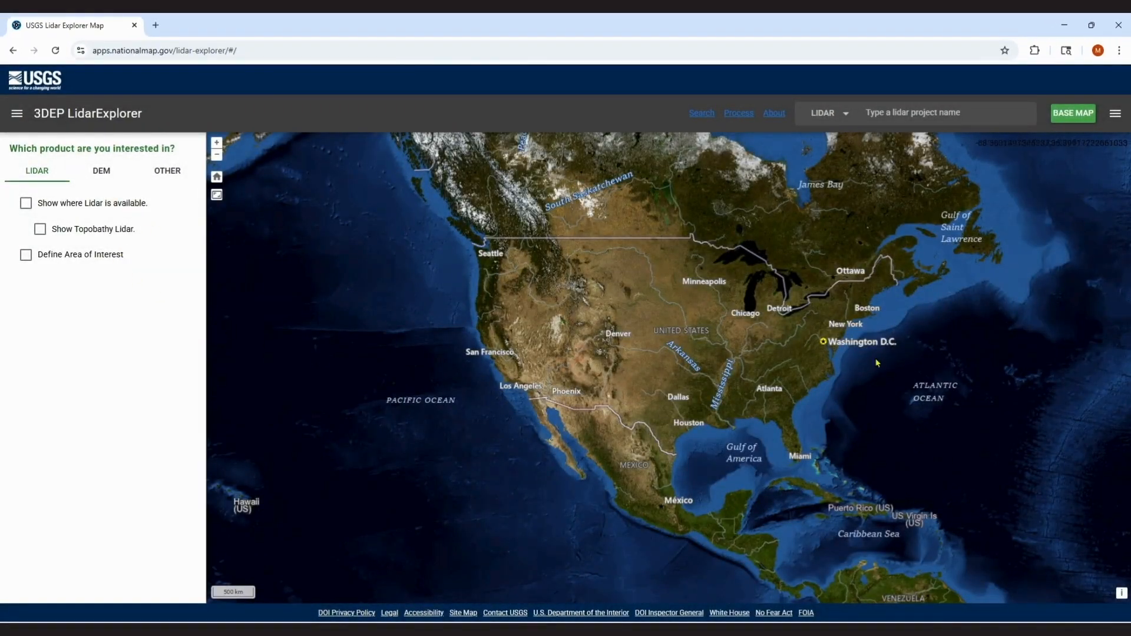
Step: Define a rectangular area of interest of about 1.3 square miles around the Shelby site near Shoal Creek and S Post Rd
{"action": "scroll", "coordinate": [877, 364], "scroll_direction": "up", "scroll_amount": 2}
{"action": "scroll", "coordinate": [791, 384], "scroll_direction": "up", "scroll_amount": 2}
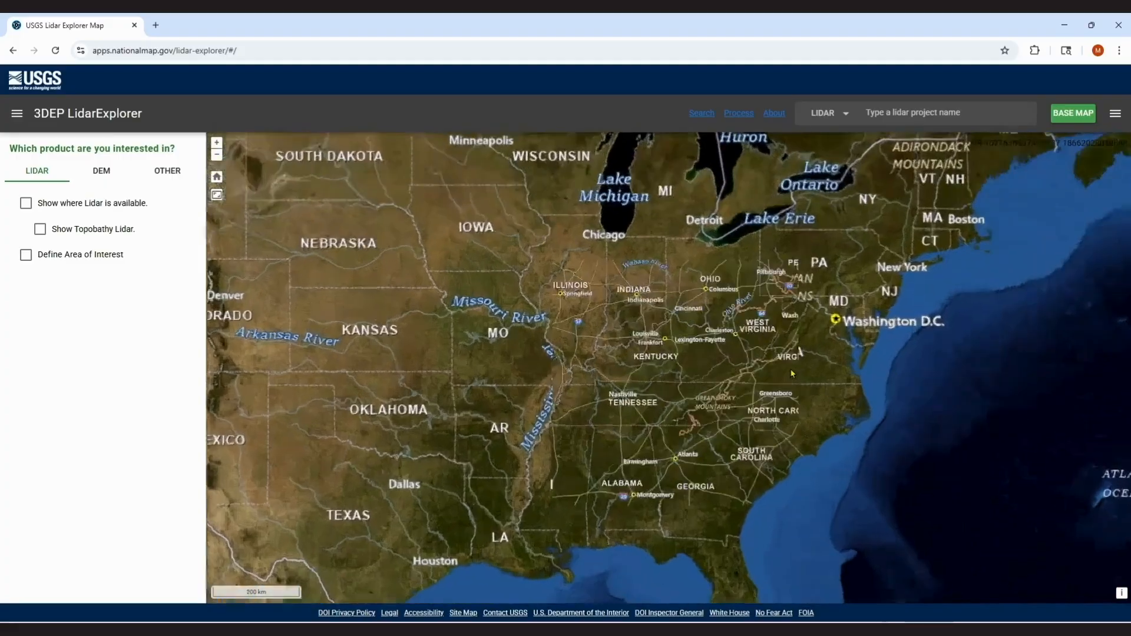
{"action": "scroll", "coordinate": [761, 445], "scroll_direction": "up", "scroll_amount": 6}
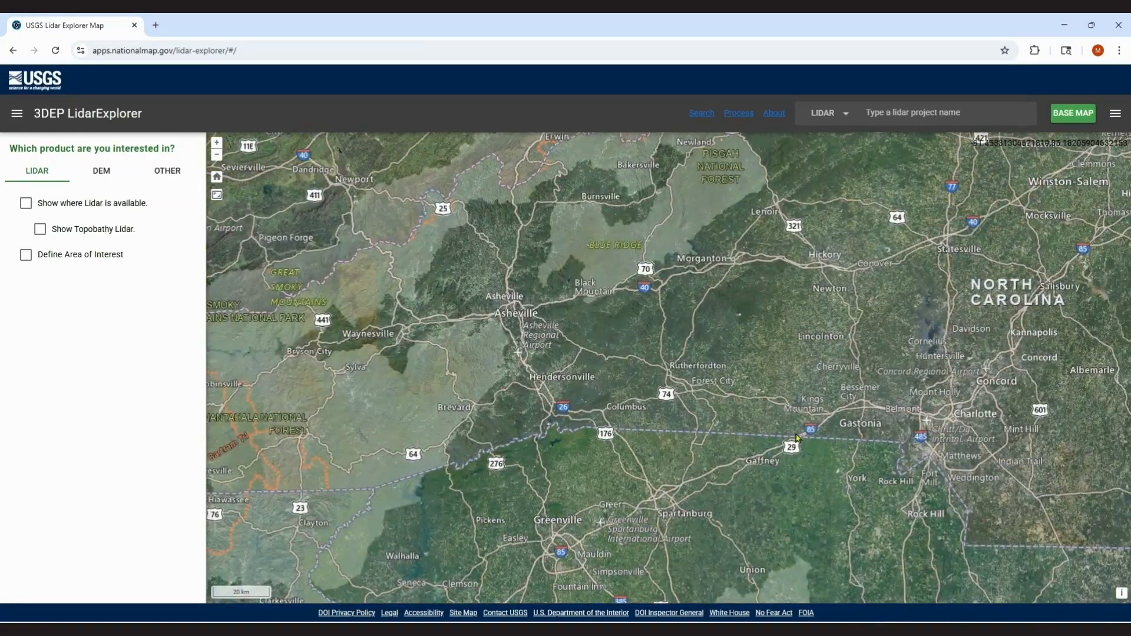
{"action": "scroll", "coordinate": [711, 437], "scroll_direction": "up", "scroll_amount": 2}
{"action": "scroll", "coordinate": [892, 398], "scroll_direction": "up", "scroll_amount": 2}
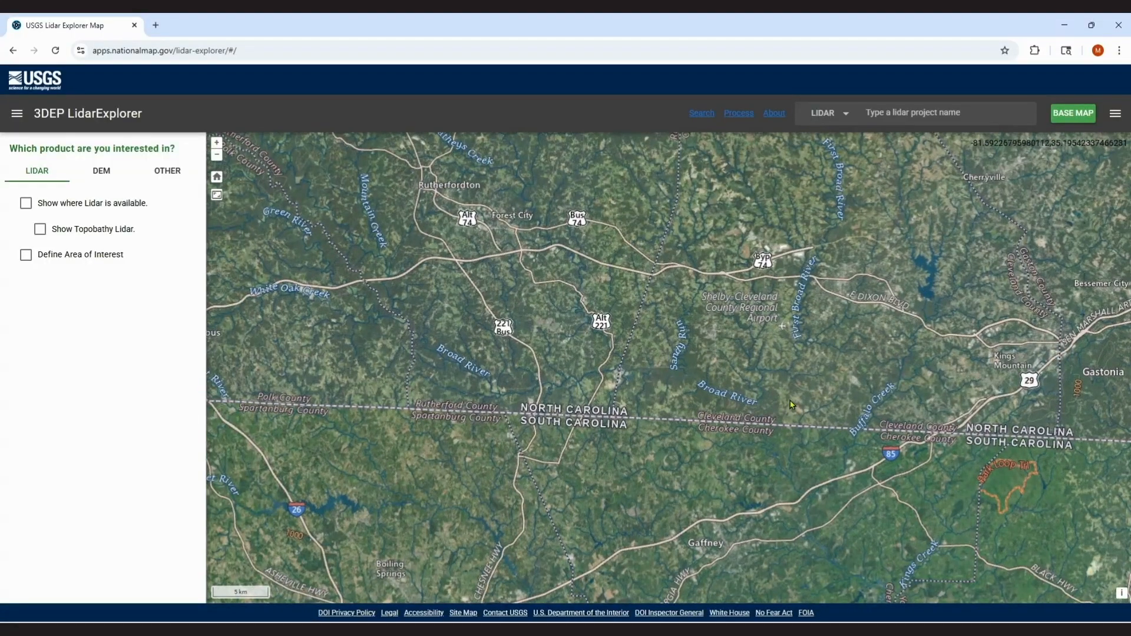
{"action": "scroll", "coordinate": [768, 377], "scroll_direction": "up", "scroll_amount": 1}
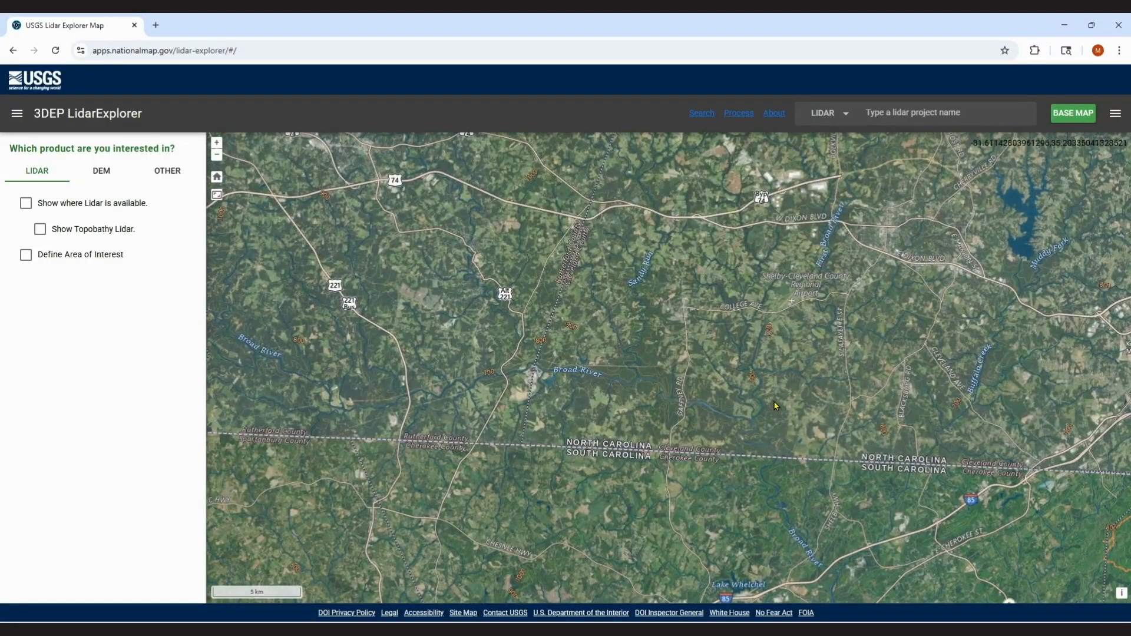
{"action": "left_click_drag", "start_coordinate": [887, 367], "coordinate": [643, 357]}
{"action": "scroll", "coordinate": [659, 377], "scroll_direction": "up", "scroll_amount": 2}
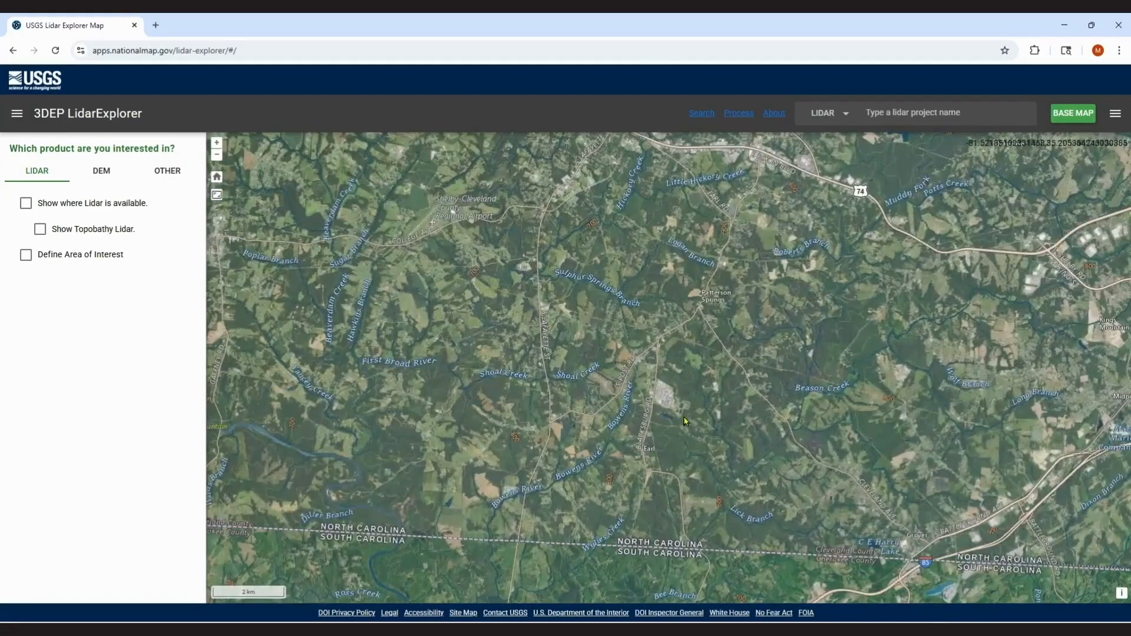
{"action": "scroll", "coordinate": [636, 406], "scroll_direction": "up", "scroll_amount": 2}
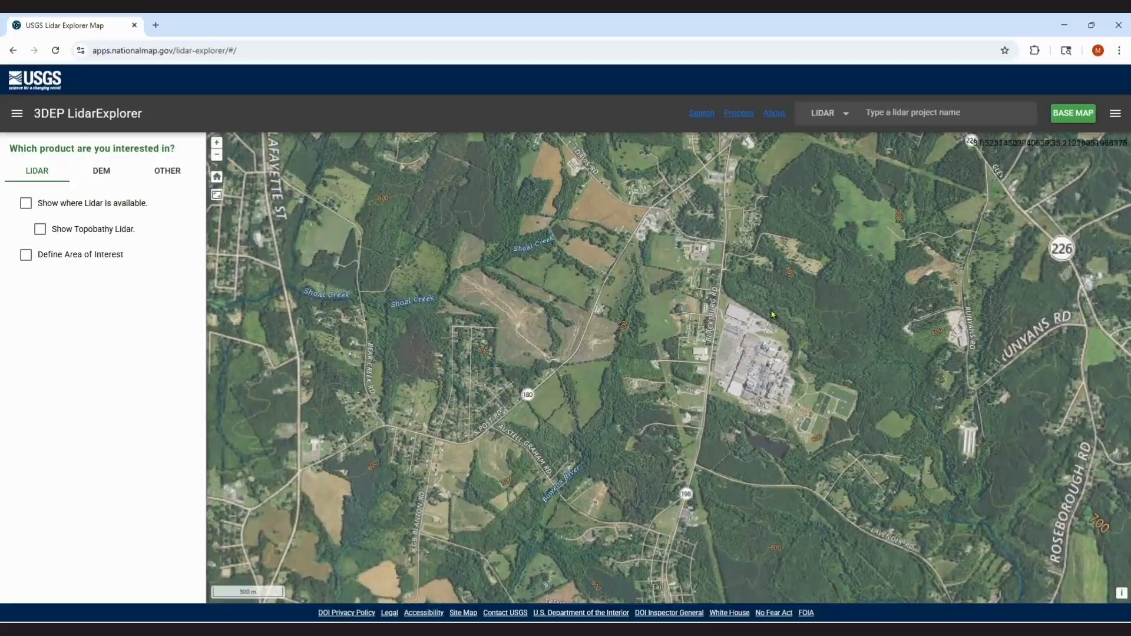
{"action": "left_click_drag", "start_coordinate": [606, 411], "coordinate": [636, 446]}
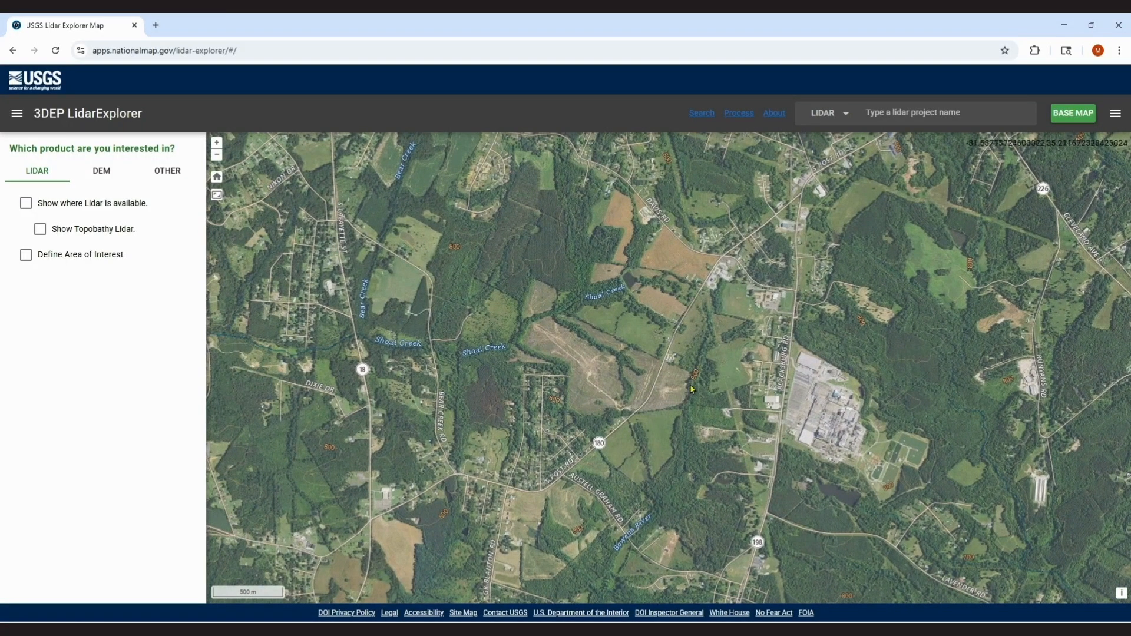
{"action": "scroll", "coordinate": [658, 416], "scroll_direction": "up", "scroll_amount": 1}
{"action": "left_click_drag", "start_coordinate": [658, 416], "coordinate": [697, 490]}
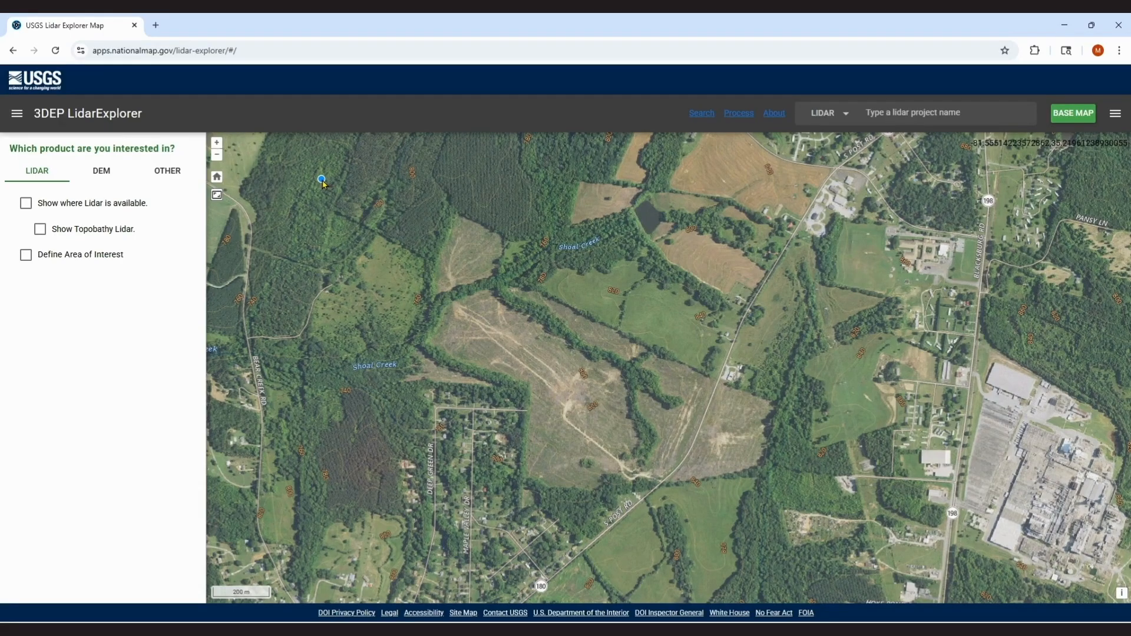
{"action": "left_click_drag", "start_coordinate": [322, 179], "coordinate": [963, 593]}
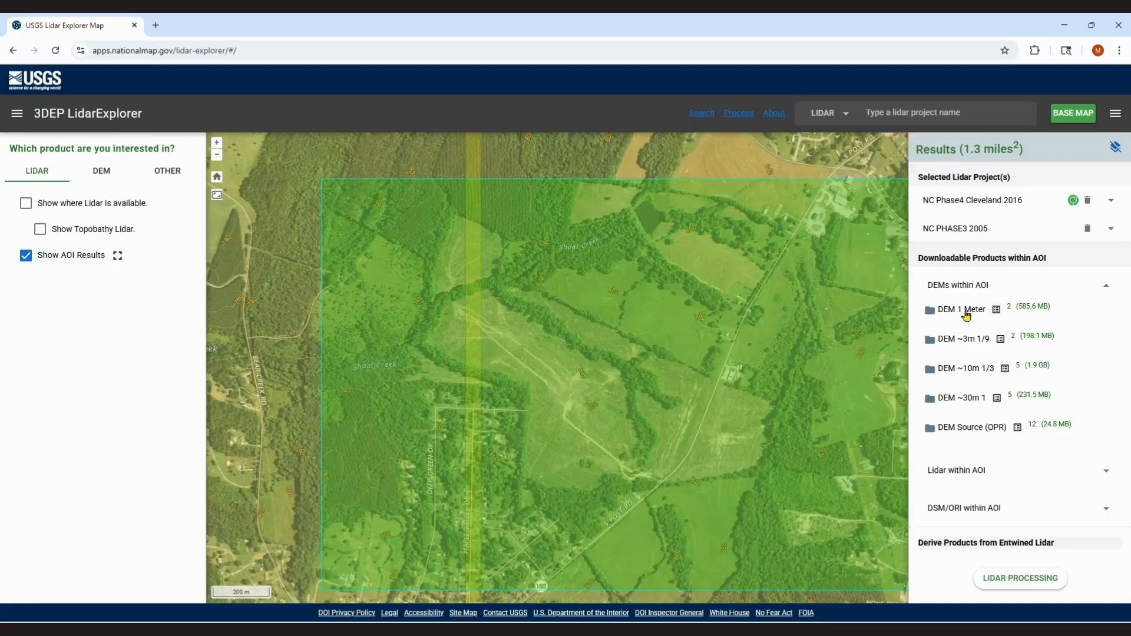
Step: Download both DEM 1 Meter tiles within the area of interest, x44y390 and x45y390 of NC Phase 4 CentralWestNC GEIGER A16
{"action": "left_click", "coordinate": [966, 315]}
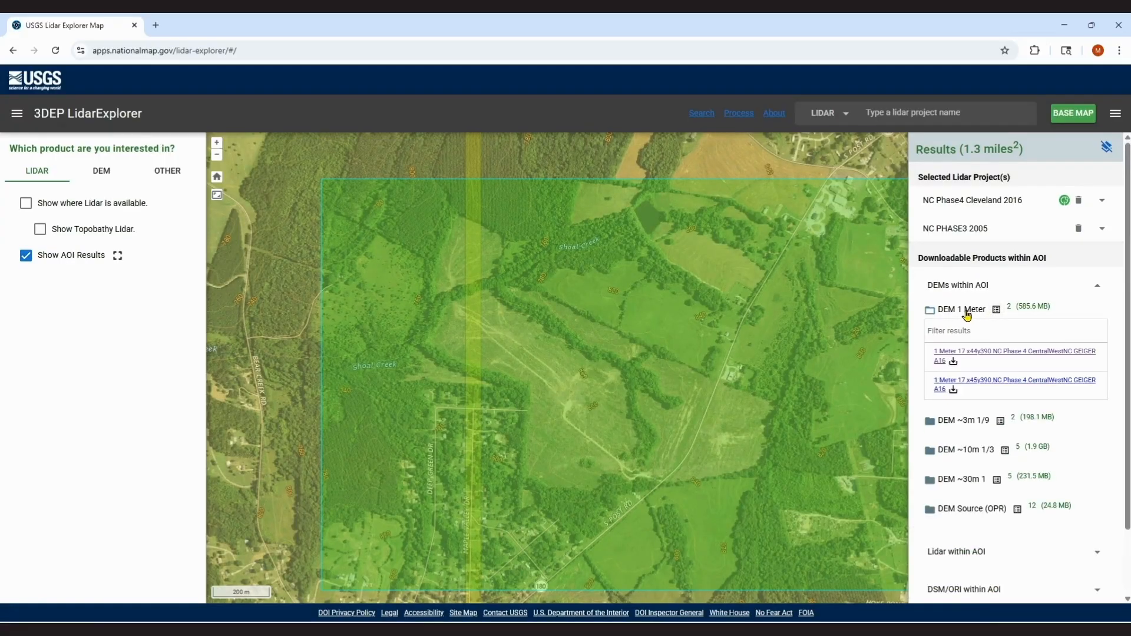
{"action": "left_click", "coordinate": [953, 363]}
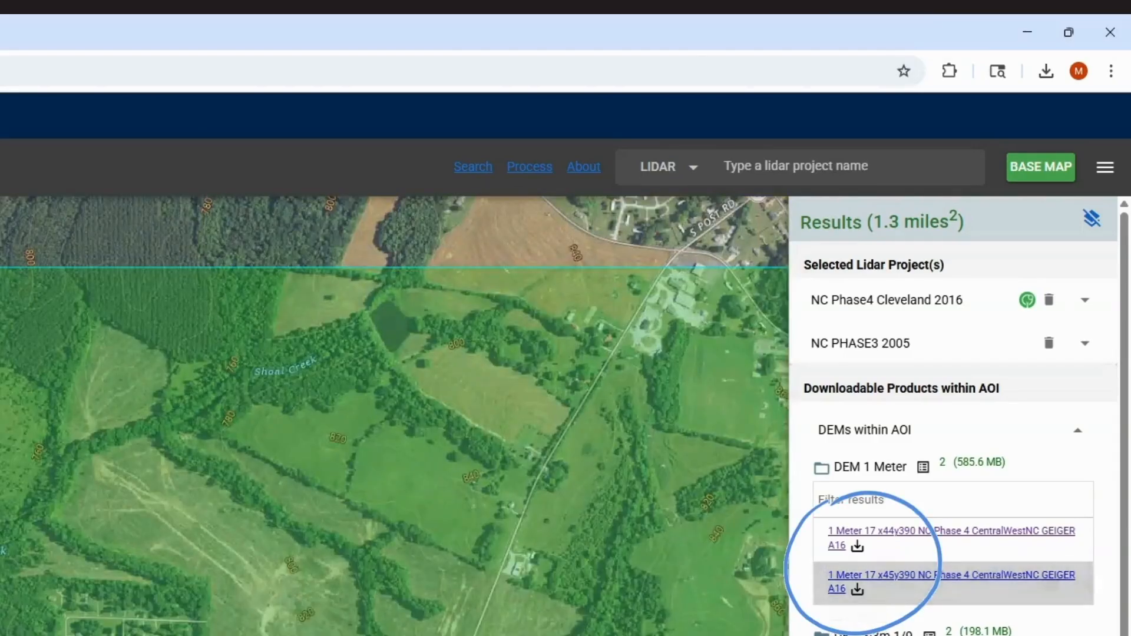
{"action": "left_click", "coordinate": [857, 590]}
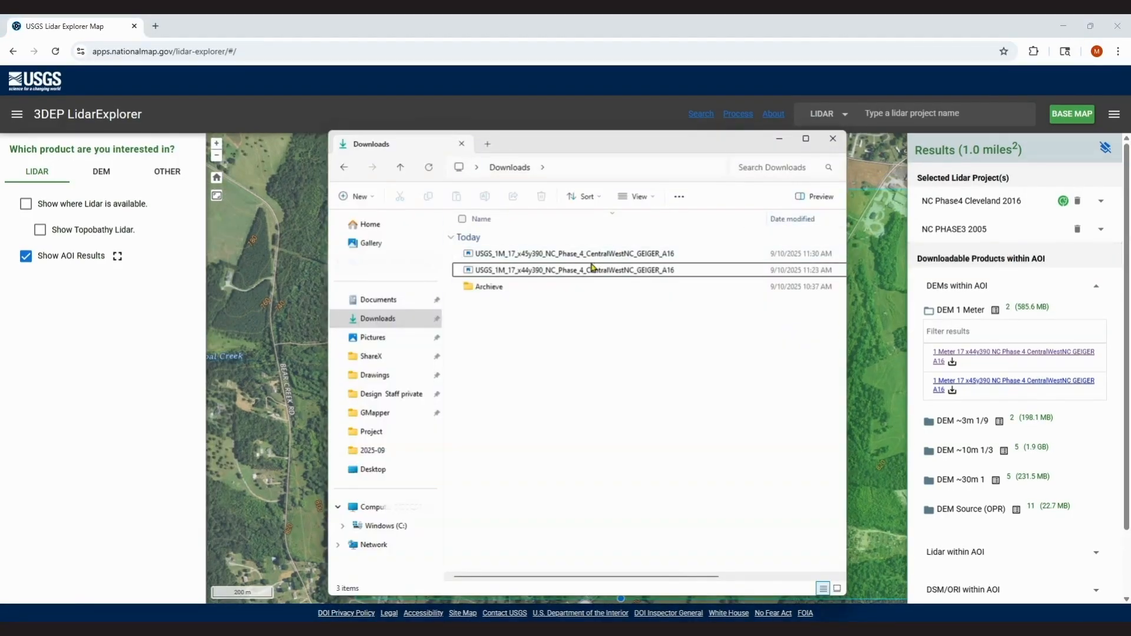
Step: Move both downloaded USGS 1M DEM files, x44y390 and x45y390, from Downloads into the DEM folder of the Desktop's Shelby Project folder
{"action": "left_click", "coordinate": [591, 259]}
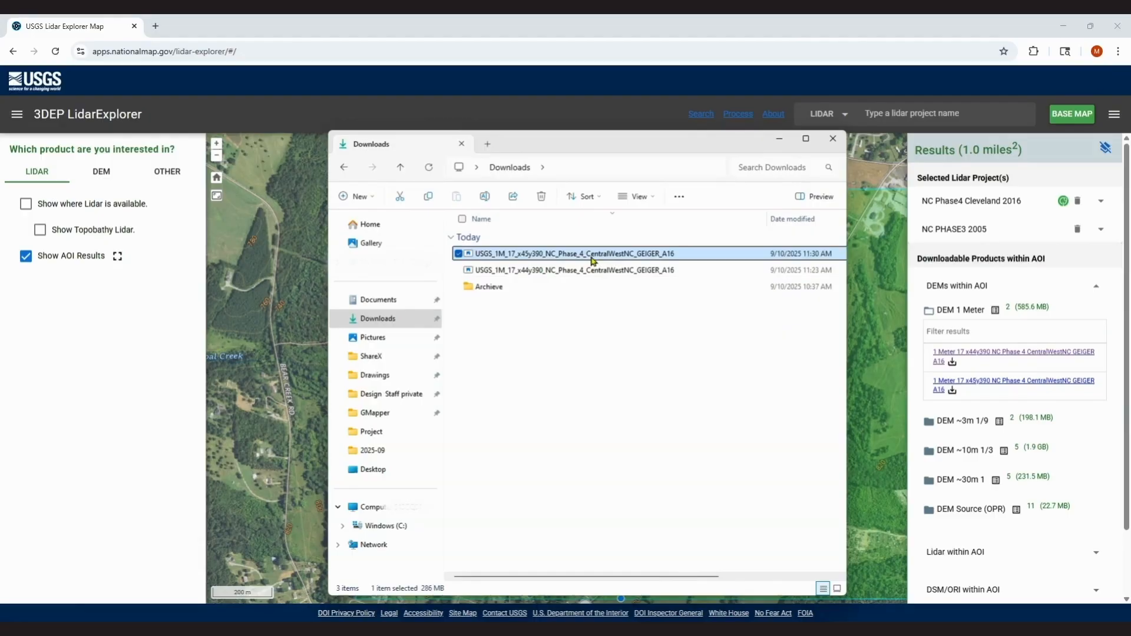
{"action": "left_click", "coordinate": [592, 271], "text": "shift"}
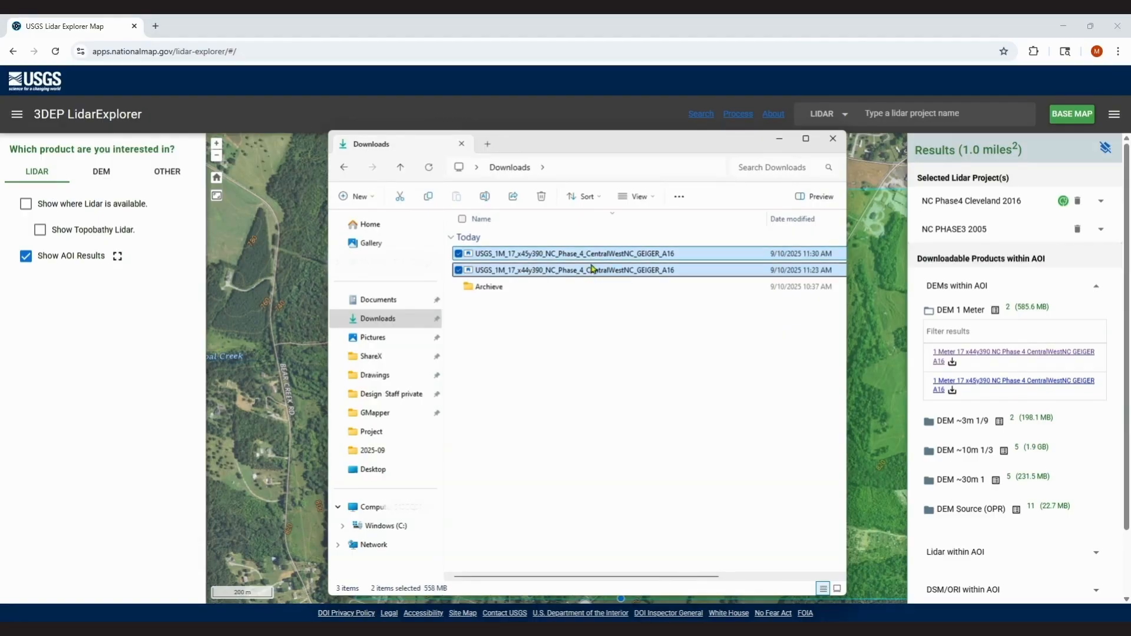
{"action": "right_click", "coordinate": [592, 272]}
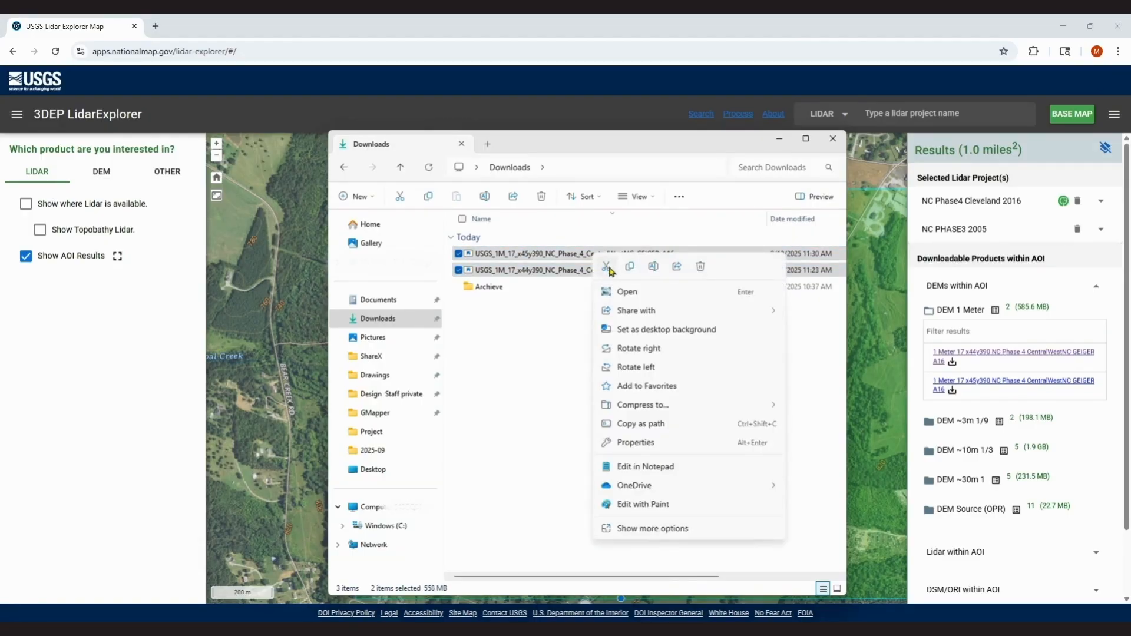
{"action": "left_click", "coordinate": [608, 268]}
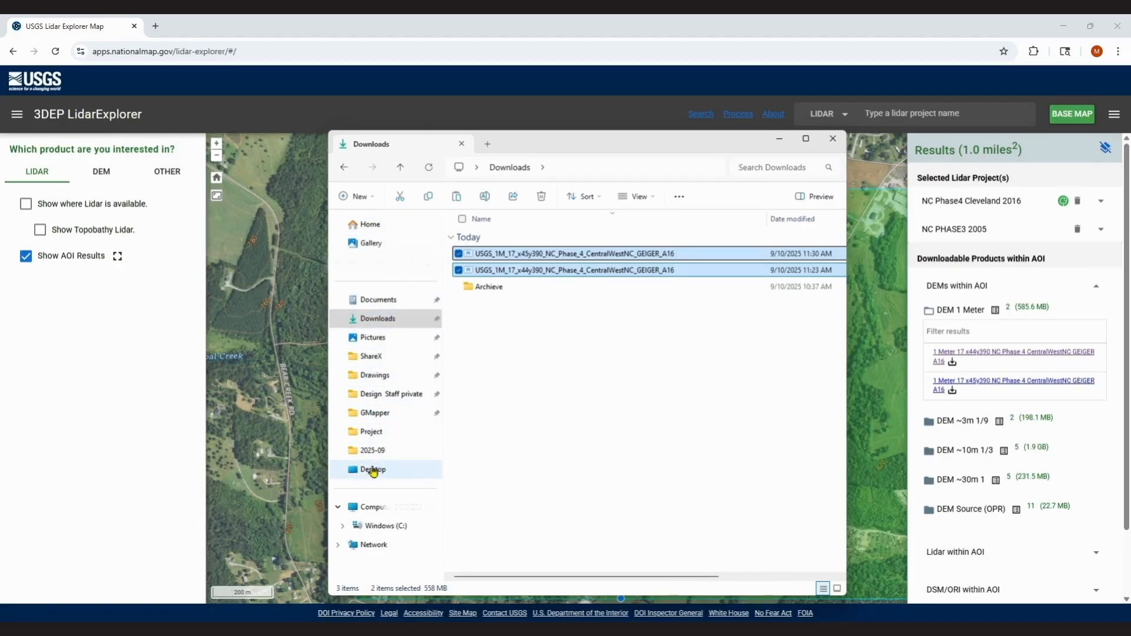
{"action": "left_click", "coordinate": [374, 470]}
{"action": "left_click", "coordinate": [493, 258]}
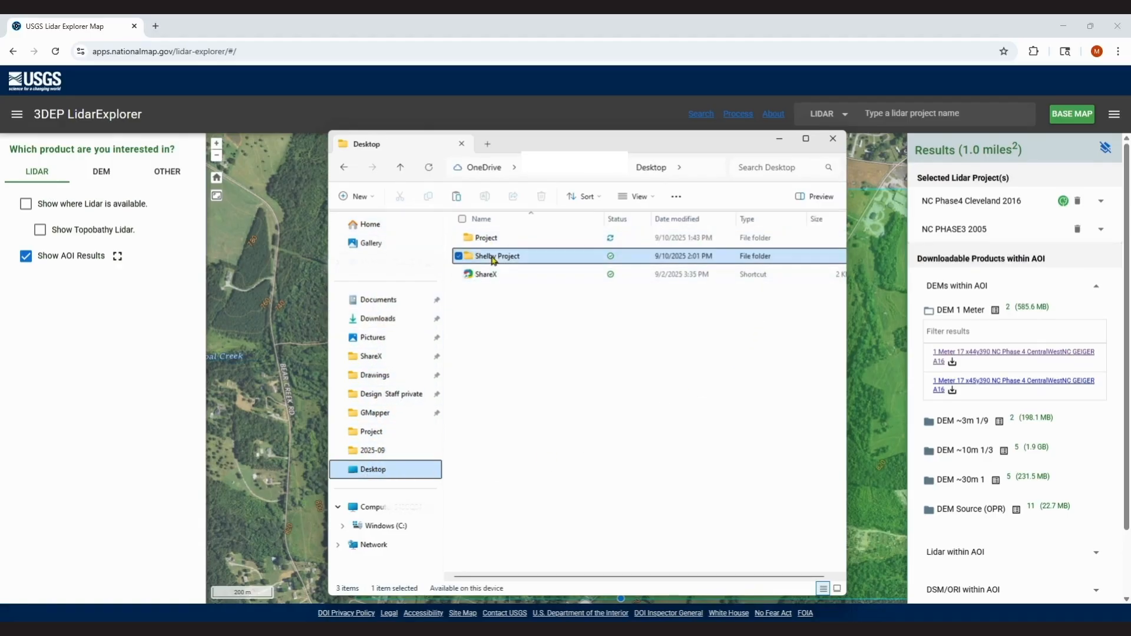
{"action": "double_click", "coordinate": [494, 258]}
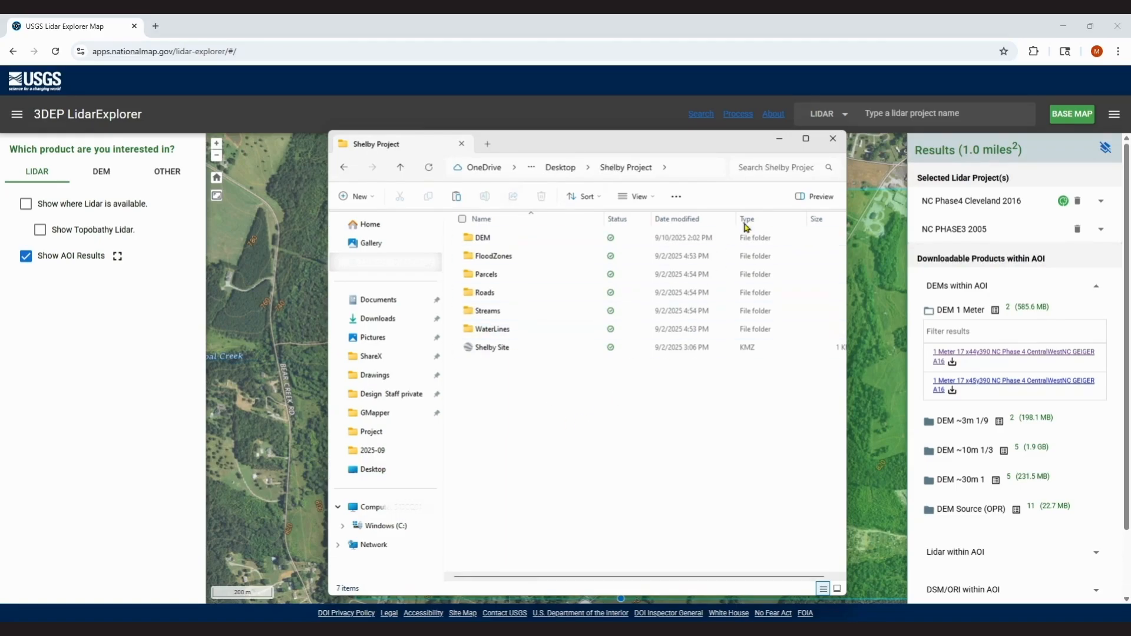
{"action": "double_click", "coordinate": [482, 238]}
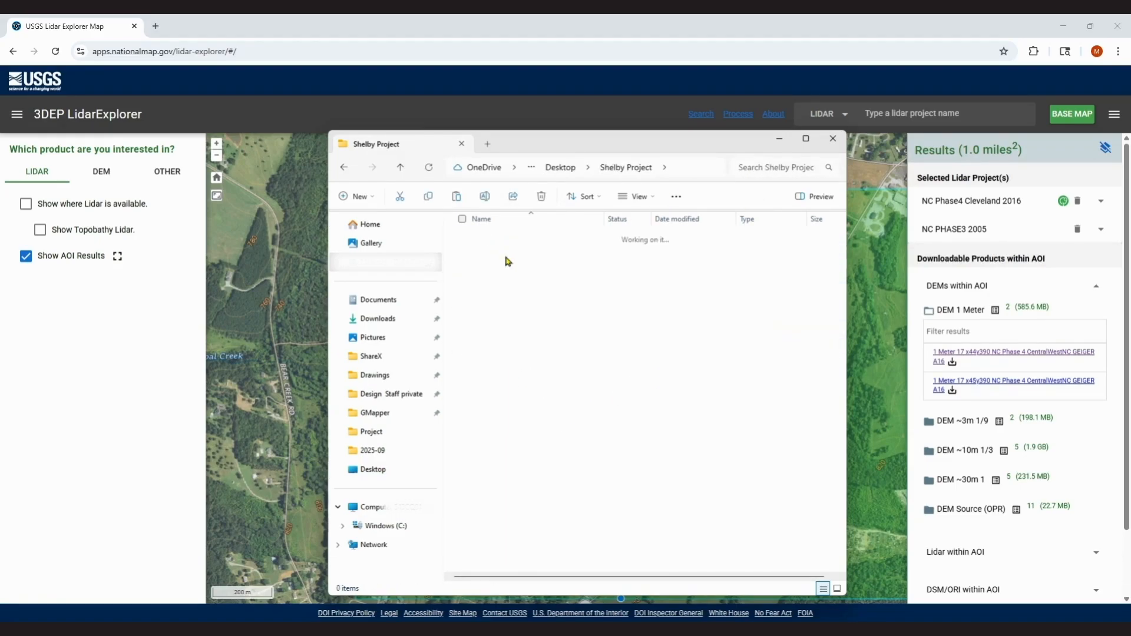
{"action": "key", "text": "ctrl+v"}
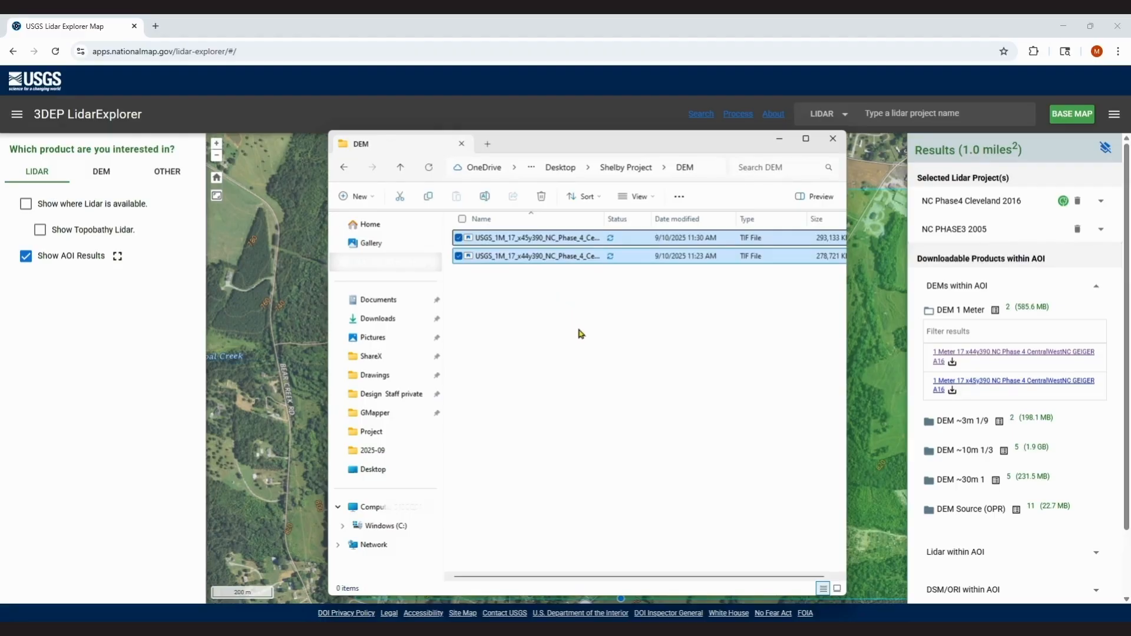
{"action": "left_click", "coordinate": [604, 310]}
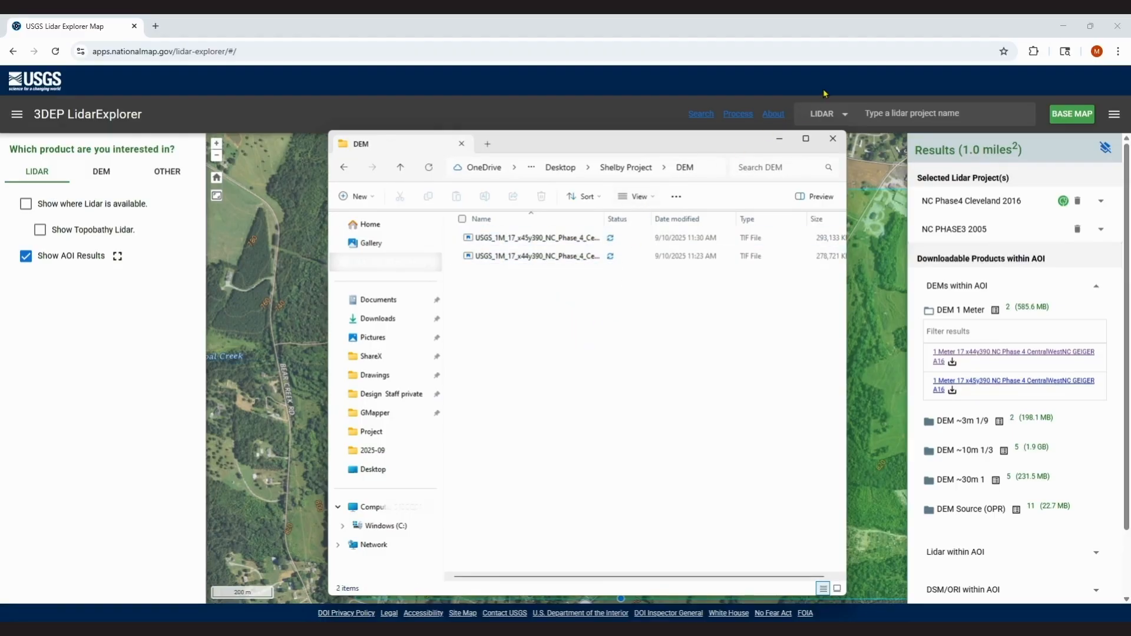
{"action": "left_click", "coordinate": [838, 139]}
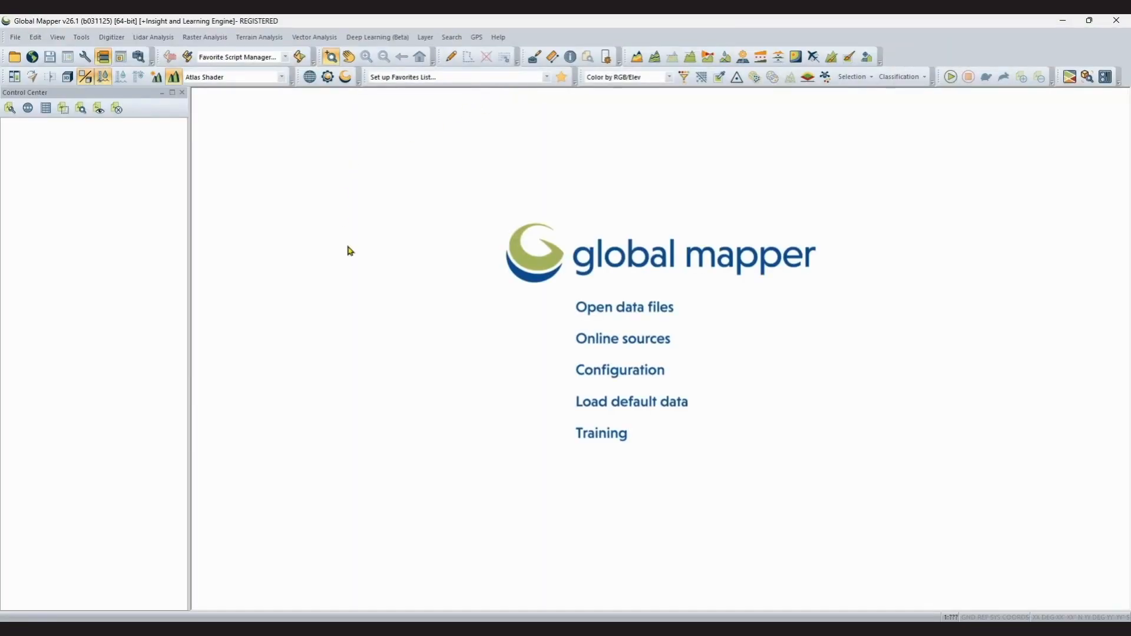
Step: In Global Mapper, open both USGS 1M DEM tiles, x44y390 and x45y390, from the Shelby Project DEM folder
{"action": "left_click", "coordinate": [645, 314]}
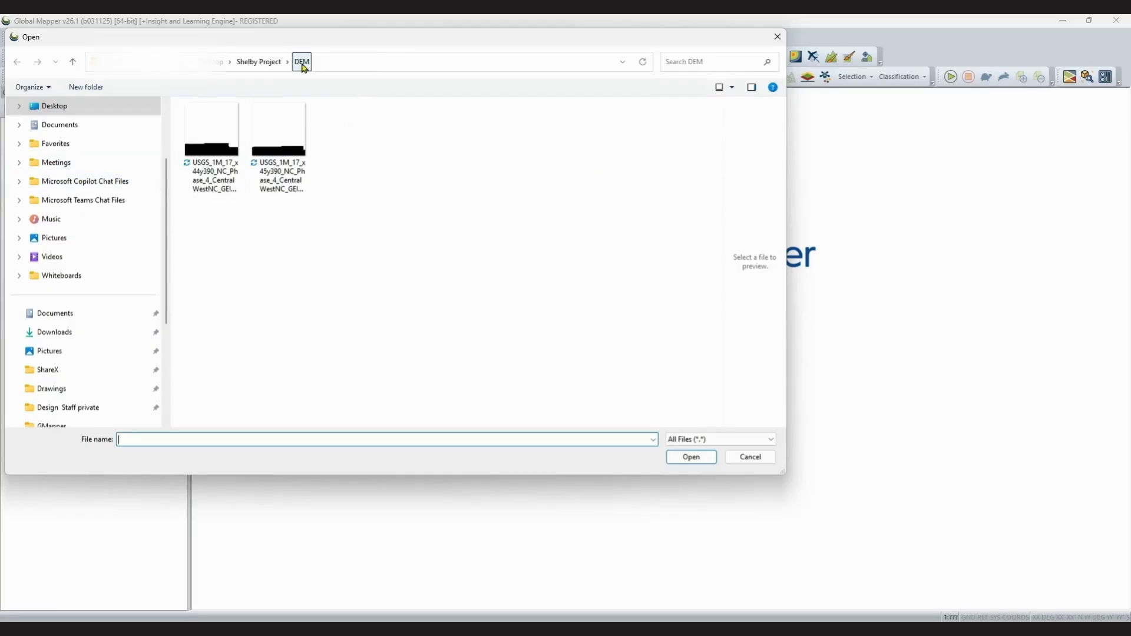
{"action": "left_click", "coordinate": [212, 118]}
{"action": "left_click", "coordinate": [271, 126], "text": "shift"}
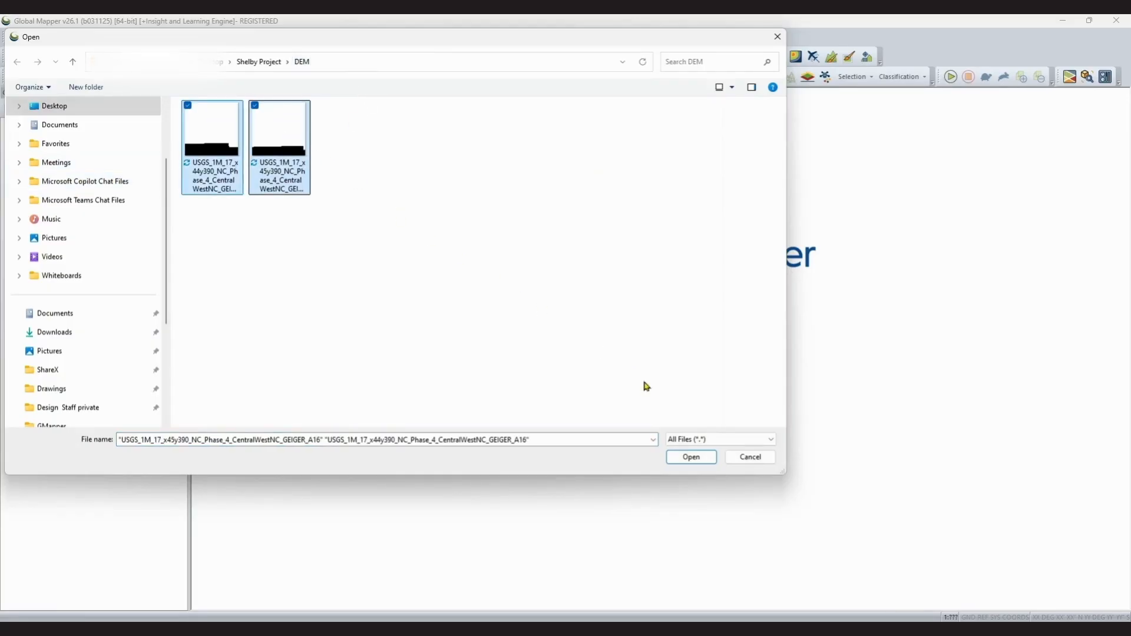
{"action": "left_click", "coordinate": [693, 459]}
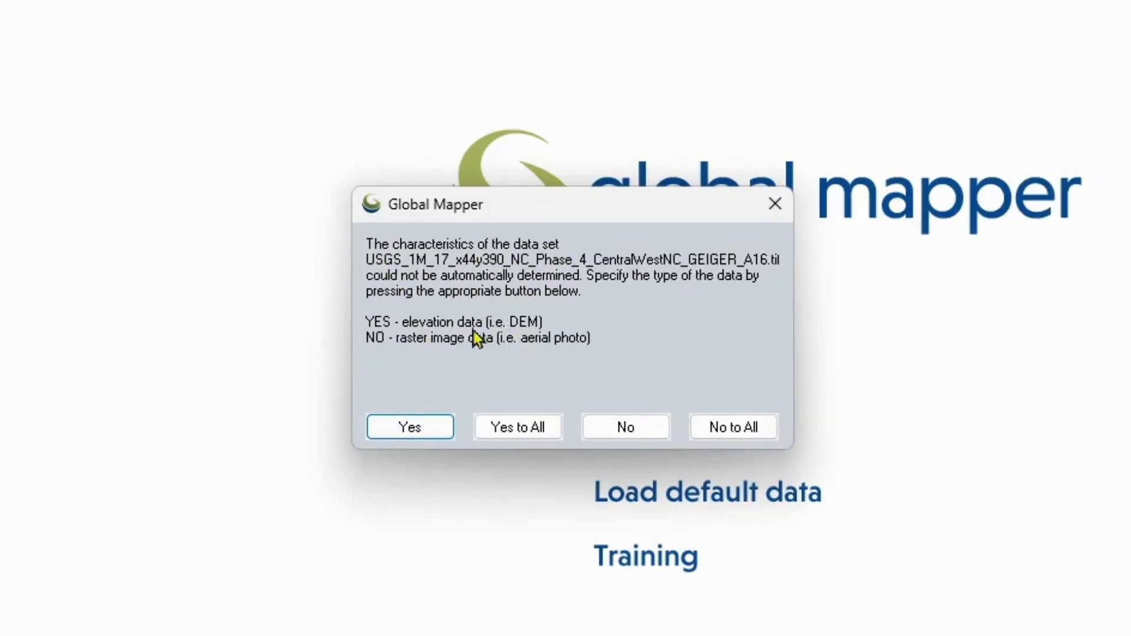
Step: Import both tiles as elevation data, with Feet as the elevation units for all files being loaded
{"action": "left_click", "coordinate": [416, 438]}
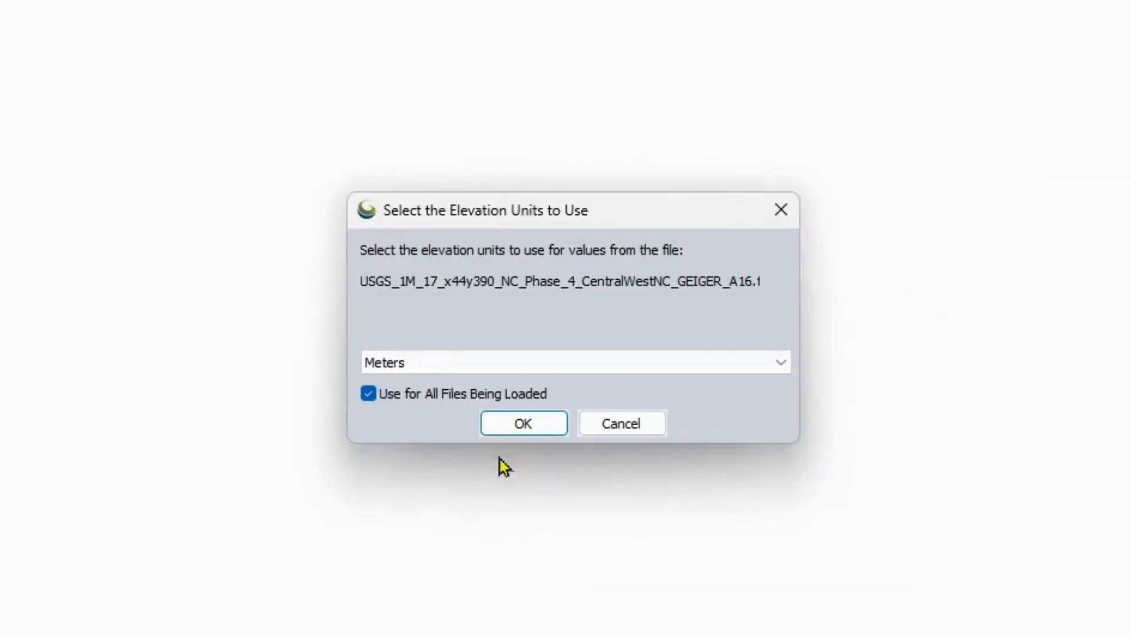
{"action": "left_click", "coordinate": [466, 362]}
{"action": "left_click", "coordinate": [448, 445]}
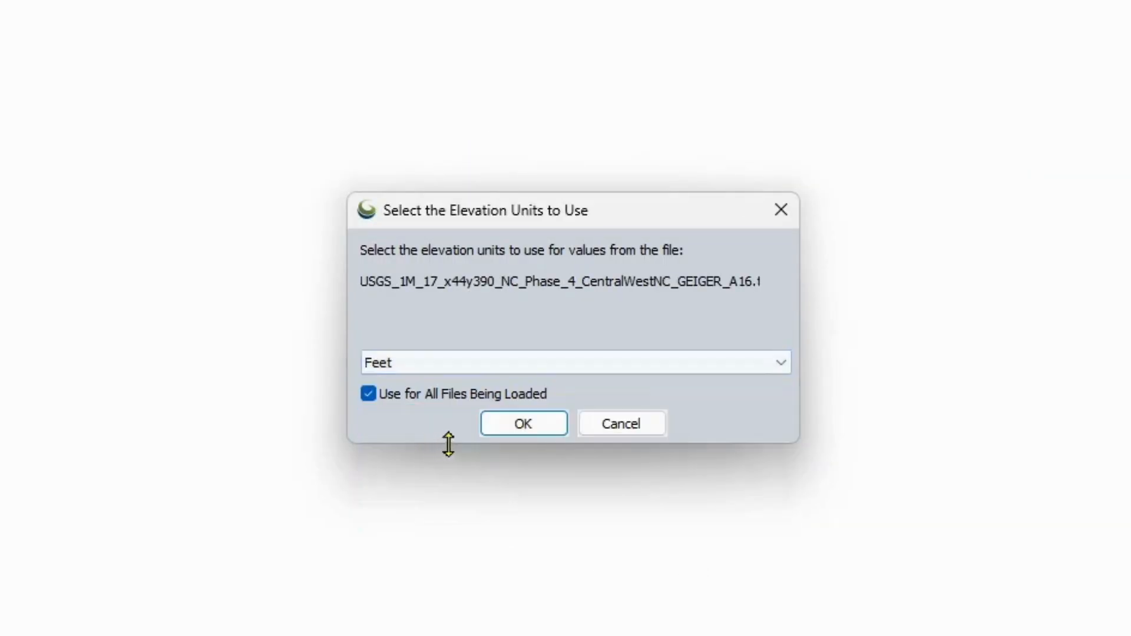
{"action": "left_click", "coordinate": [534, 429]}
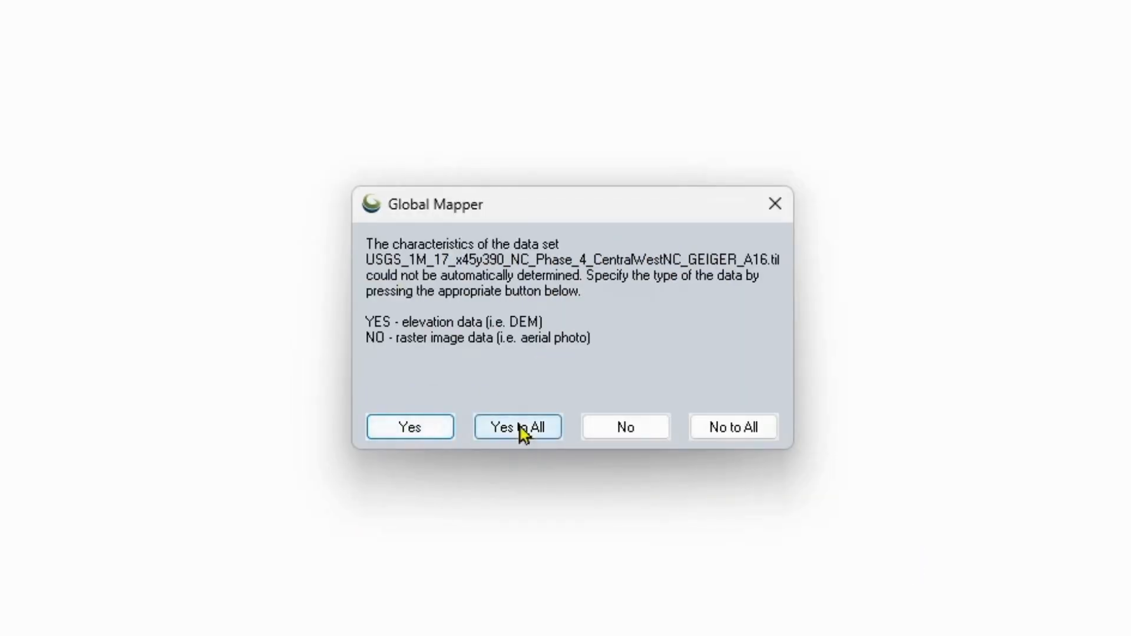
{"action": "left_click", "coordinate": [520, 429]}
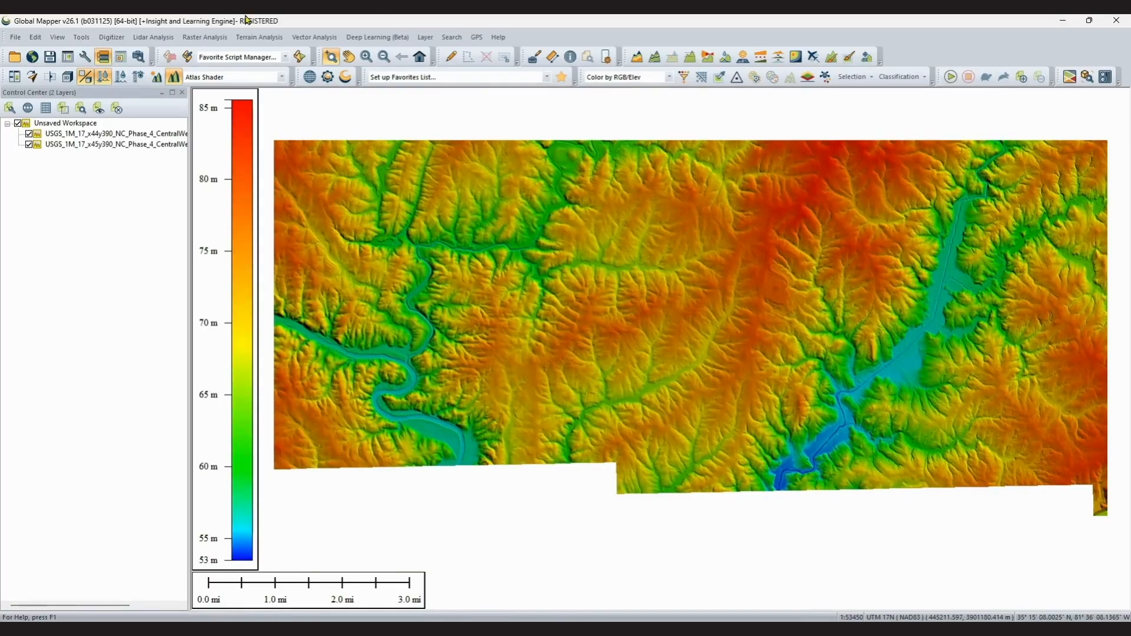
Step: Load the Shelby Site KMZ from the Shelby Project folder and frame the terrain around its placemark
{"action": "left_click", "coordinate": [15, 57]}
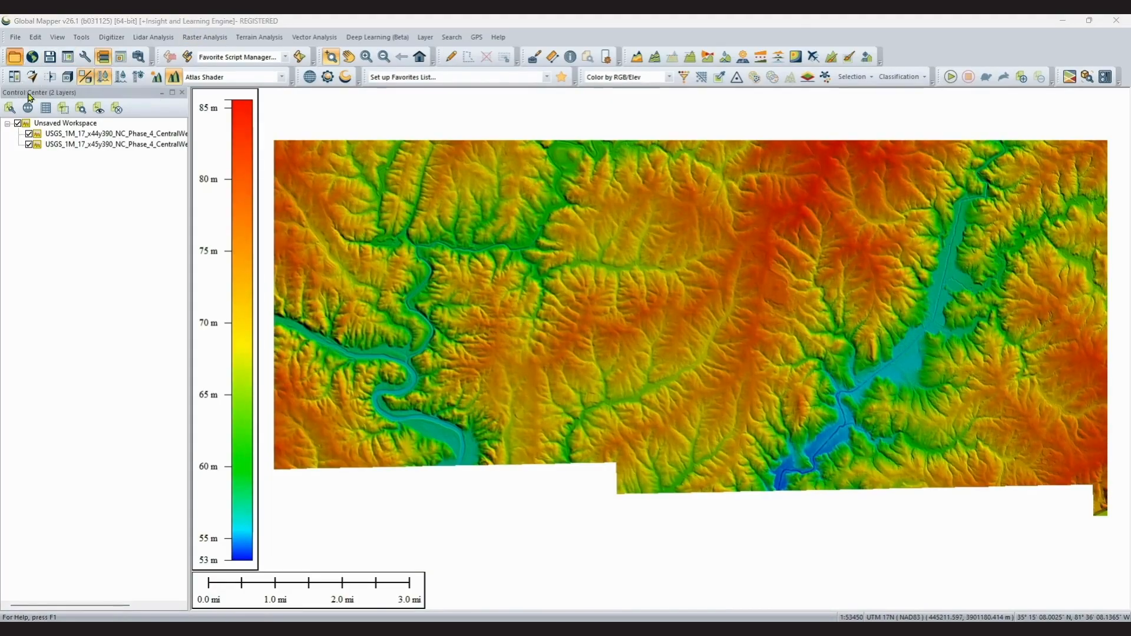
{"action": "left_click", "coordinate": [255, 66]}
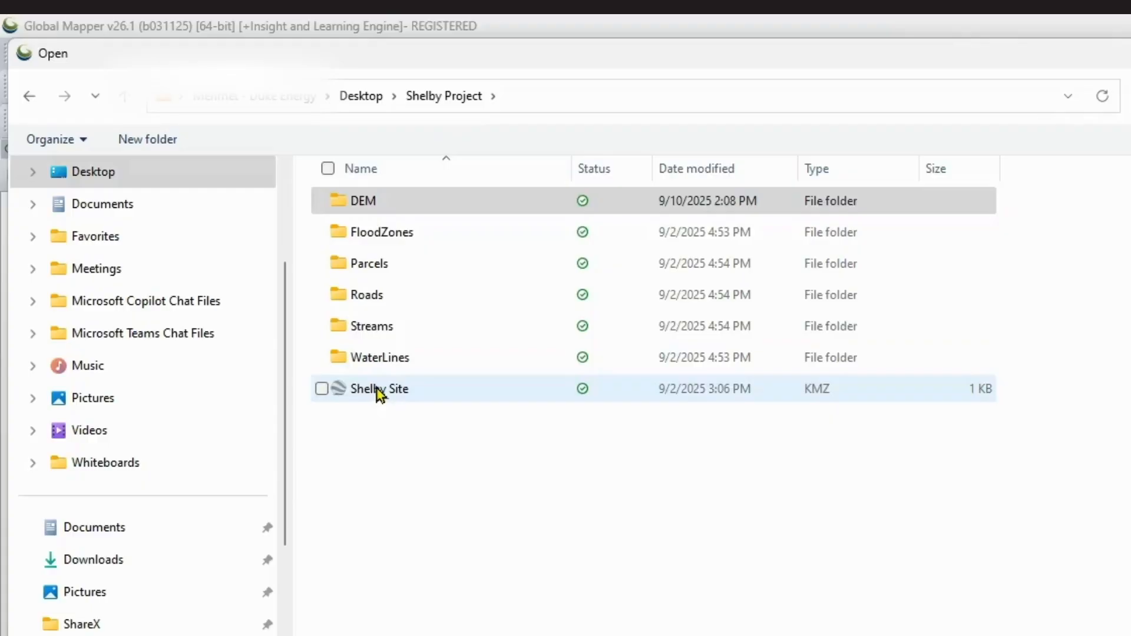
{"action": "left_click", "coordinate": [224, 234]}
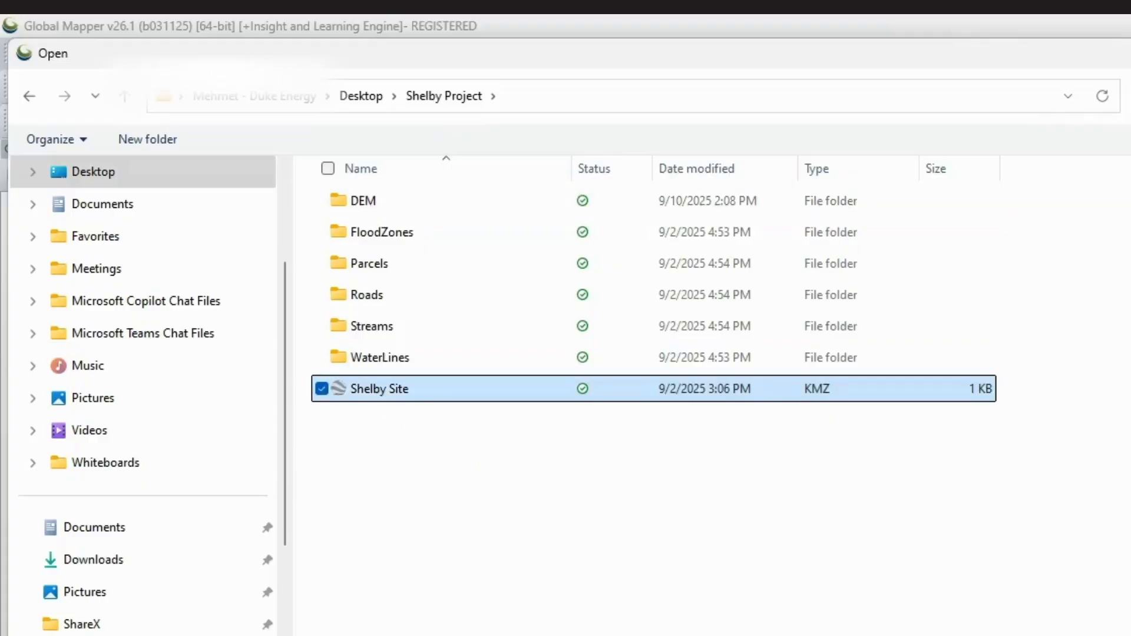
{"action": "left_click", "coordinate": [736, 491]}
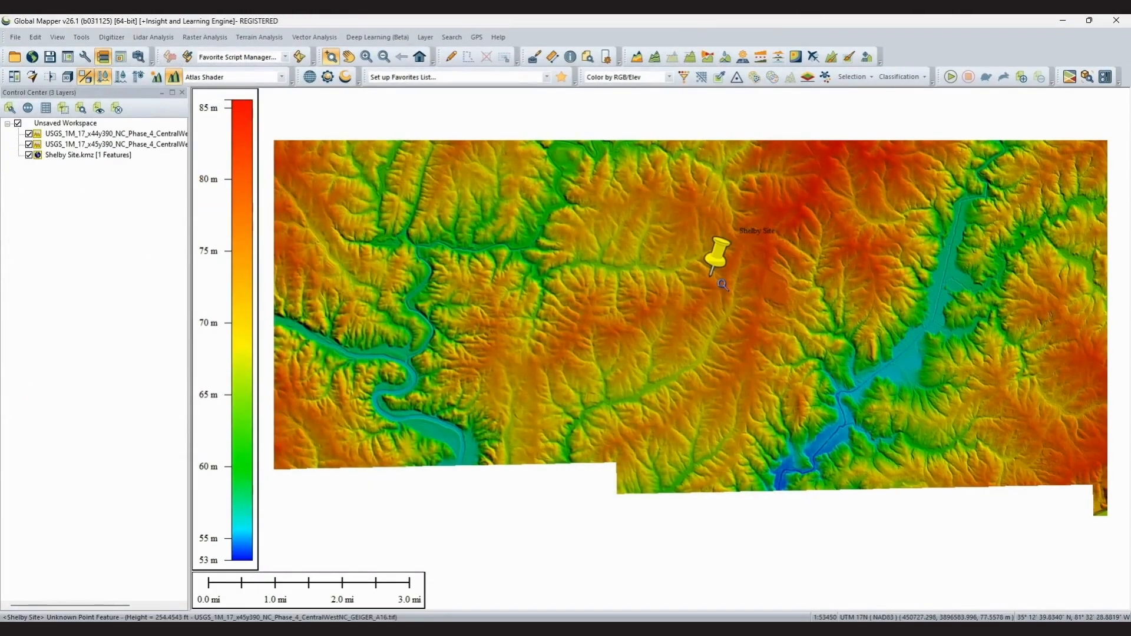
{"action": "scroll", "coordinate": [722, 285], "scroll_direction": "up", "scroll_amount": 5}
{"action": "left_click_drag", "start_coordinate": [669, 263], "coordinate": [711, 377]}
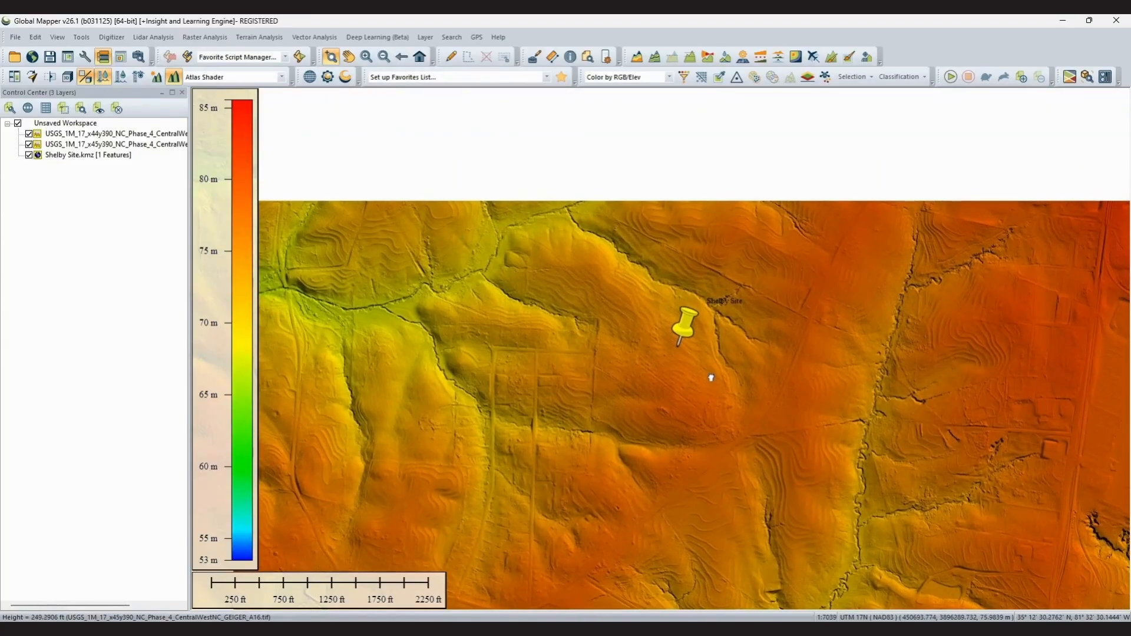
{"action": "scroll", "coordinate": [761, 372], "scroll_direction": "up", "scroll_amount": 1}
{"action": "left_click_drag", "start_coordinate": [776, 359], "coordinate": [705, 398]}
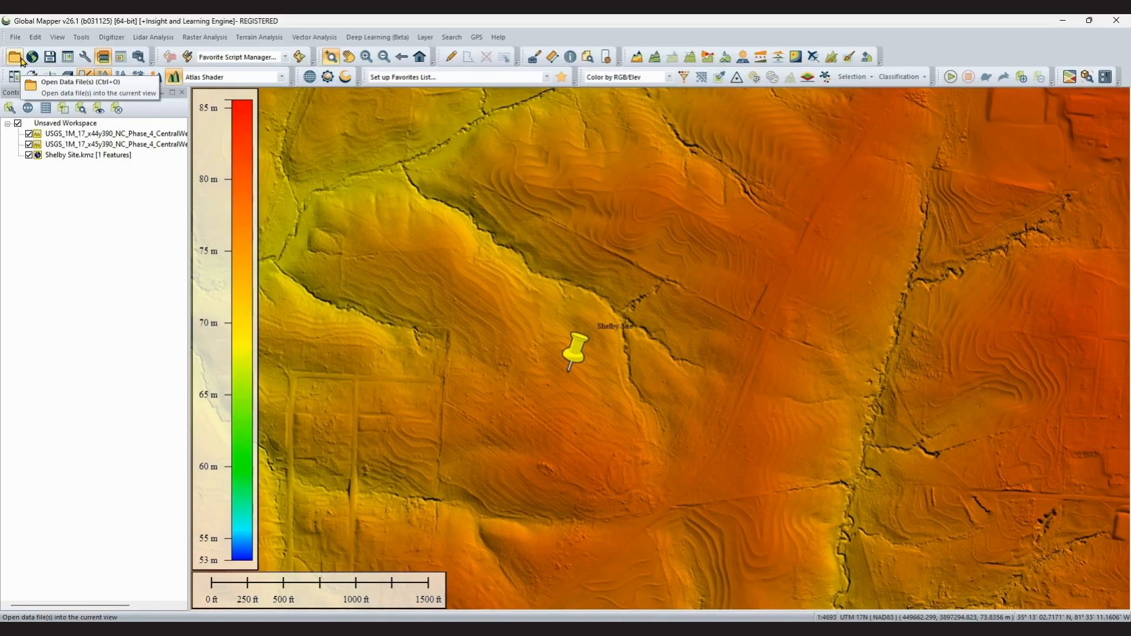
Step: Add the World Imagery online data source to the map for the current view around the site
{"action": "left_click", "coordinate": [32, 57]}
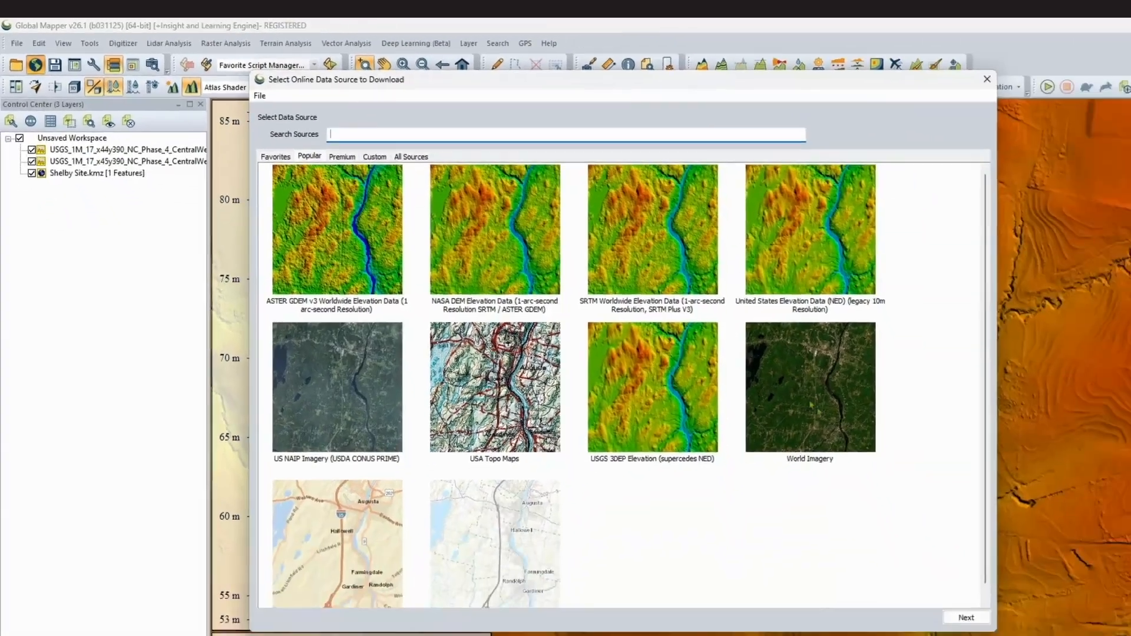
{"action": "left_click", "coordinate": [1035, 491]}
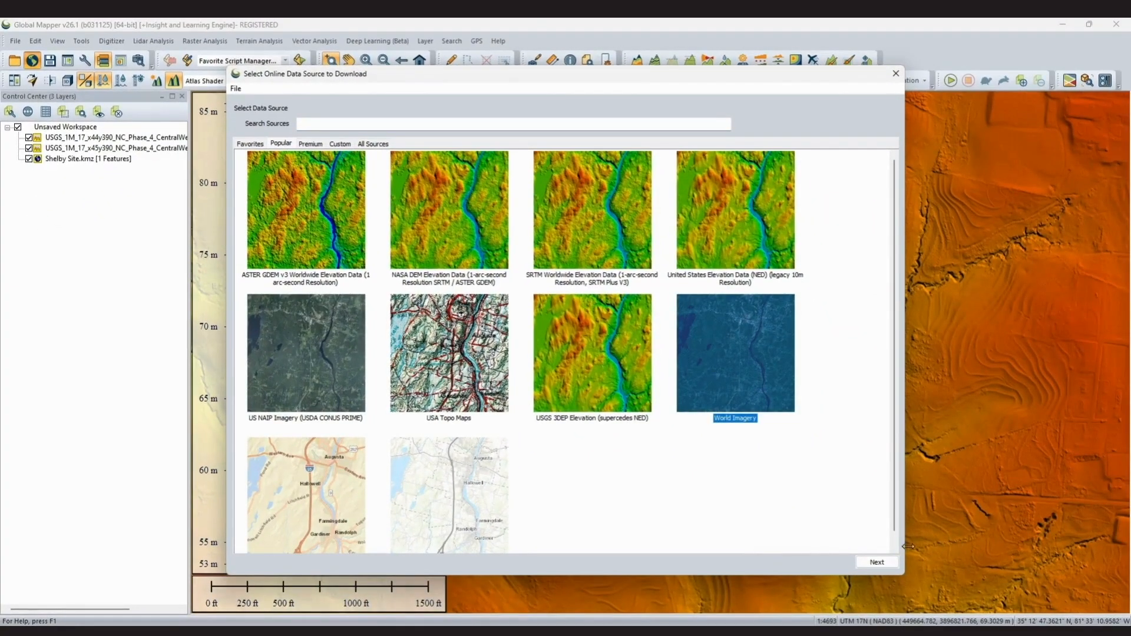
{"action": "left_click", "coordinate": [875, 562]}
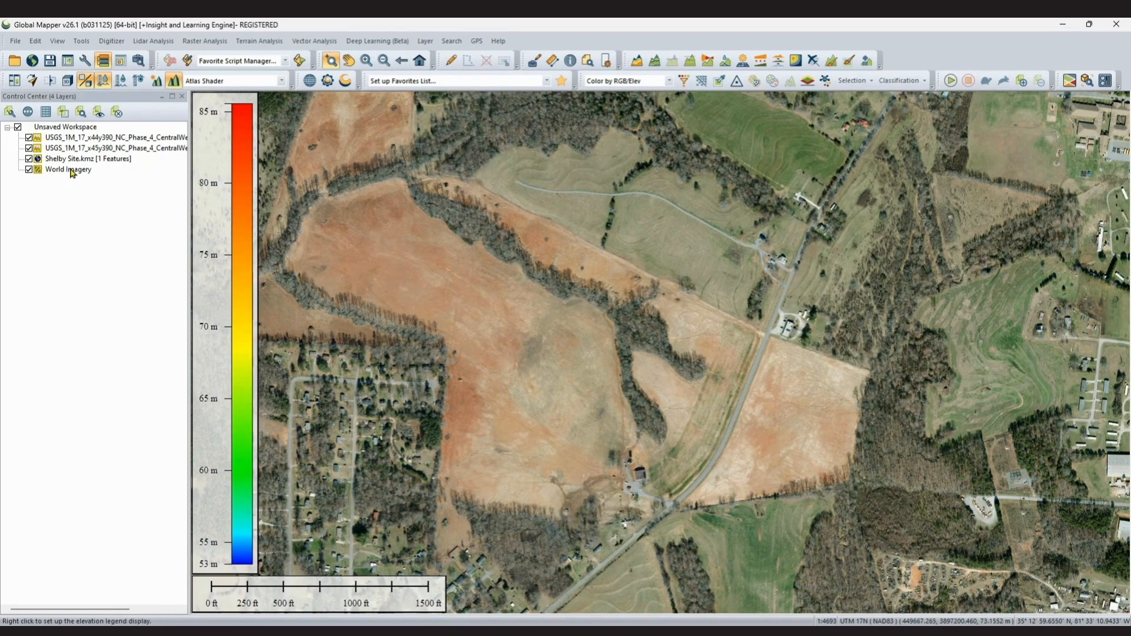
Step: Compare the World Imagery with the terrain by moving its layer before the DEMs and back, and by toggling its visibility
{"action": "left_click_drag", "start_coordinate": [71, 171], "coordinate": [74, 137]}
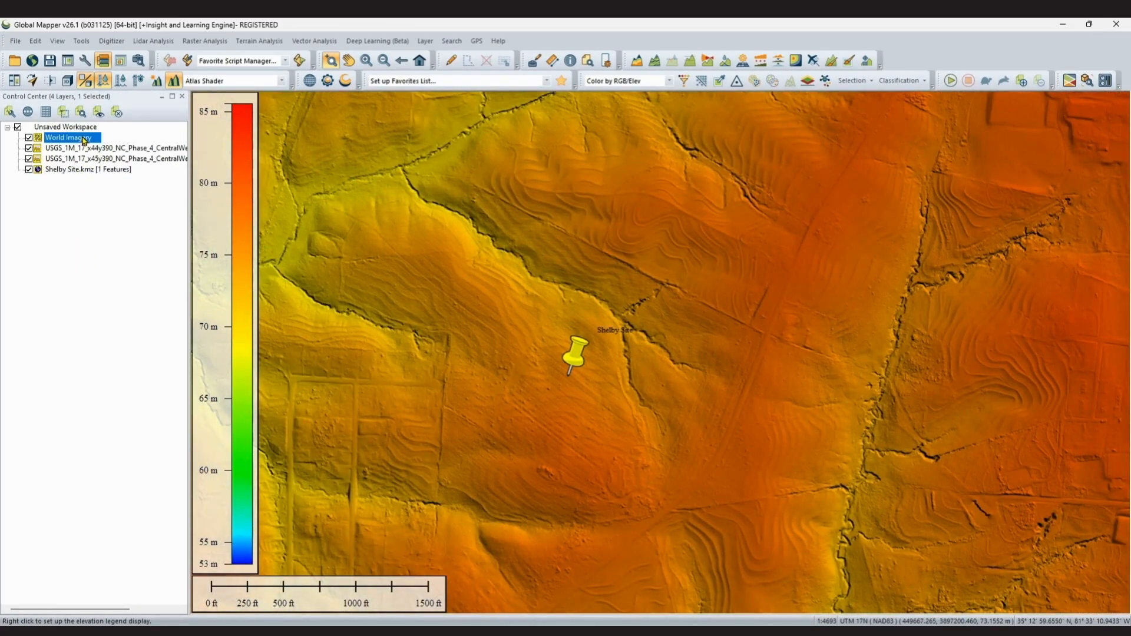
{"action": "left_click_drag", "start_coordinate": [84, 140], "coordinate": [65, 198]}
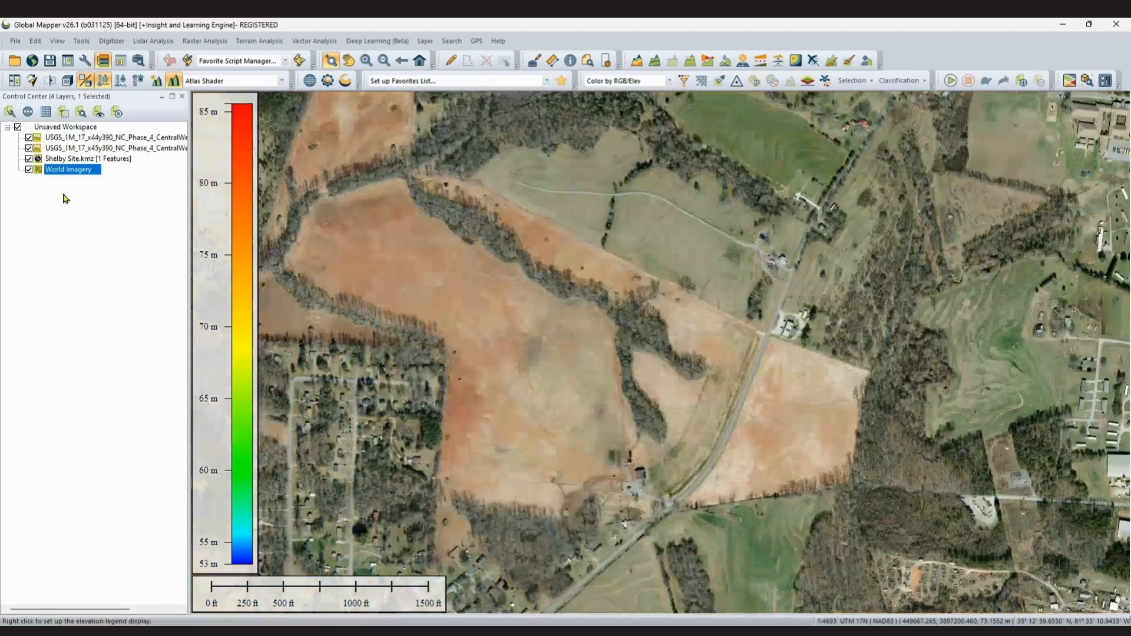
{"action": "left_click", "coordinate": [28, 170]}
{"action": "left_click", "coordinate": [28, 171]}
{"action": "left_click", "coordinate": [28, 170]}
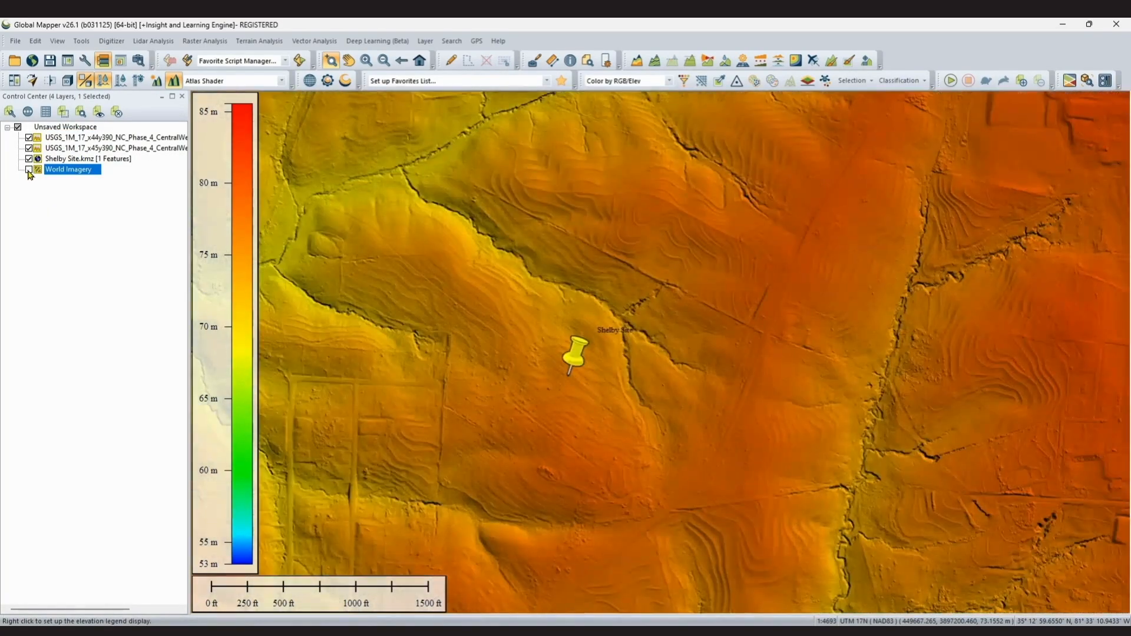
{"action": "left_click", "coordinate": [28, 171]}
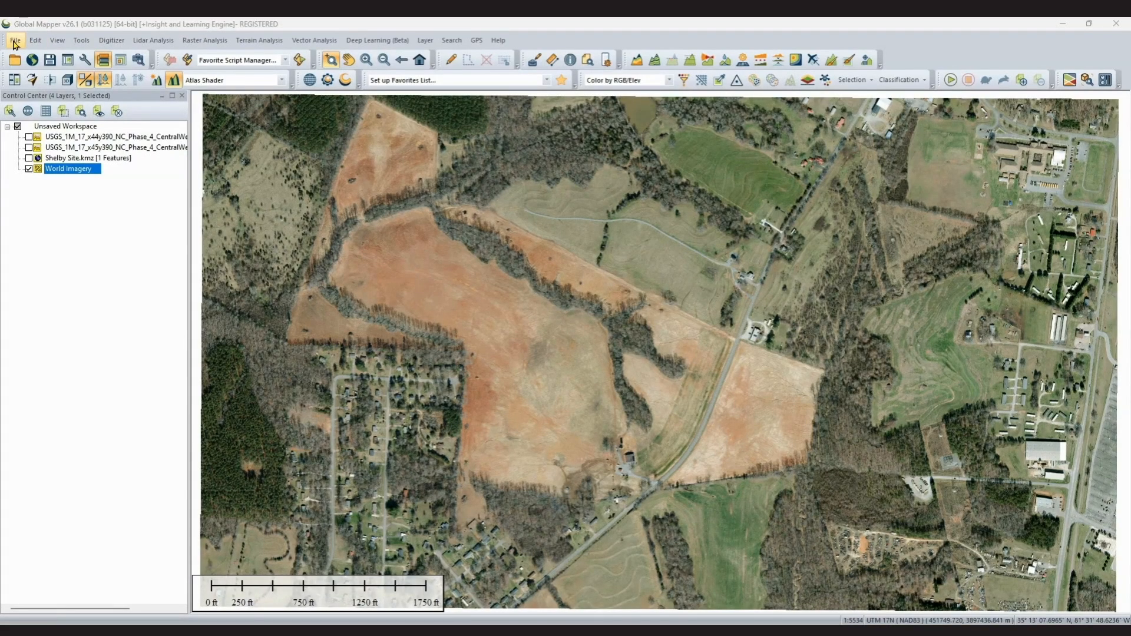
Step: Try to export the World Imagery as a GeoTIFF raster with an 8-bit palette and no compression
{"action": "left_click", "coordinate": [15, 41]}
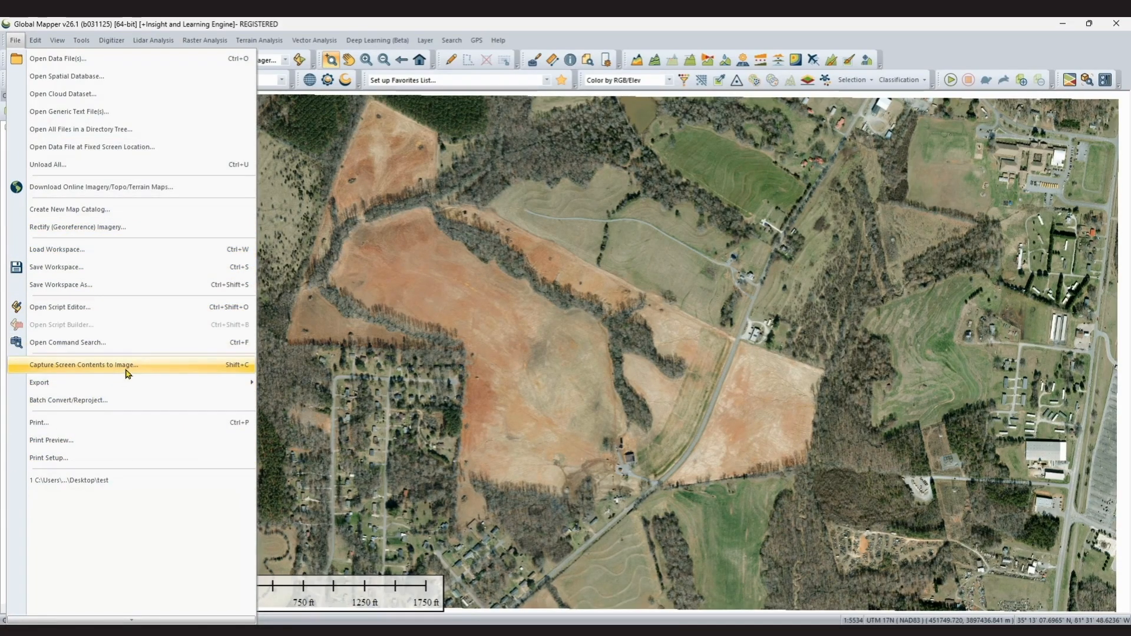
{"action": "mouse_move", "coordinate": [230, 384]}
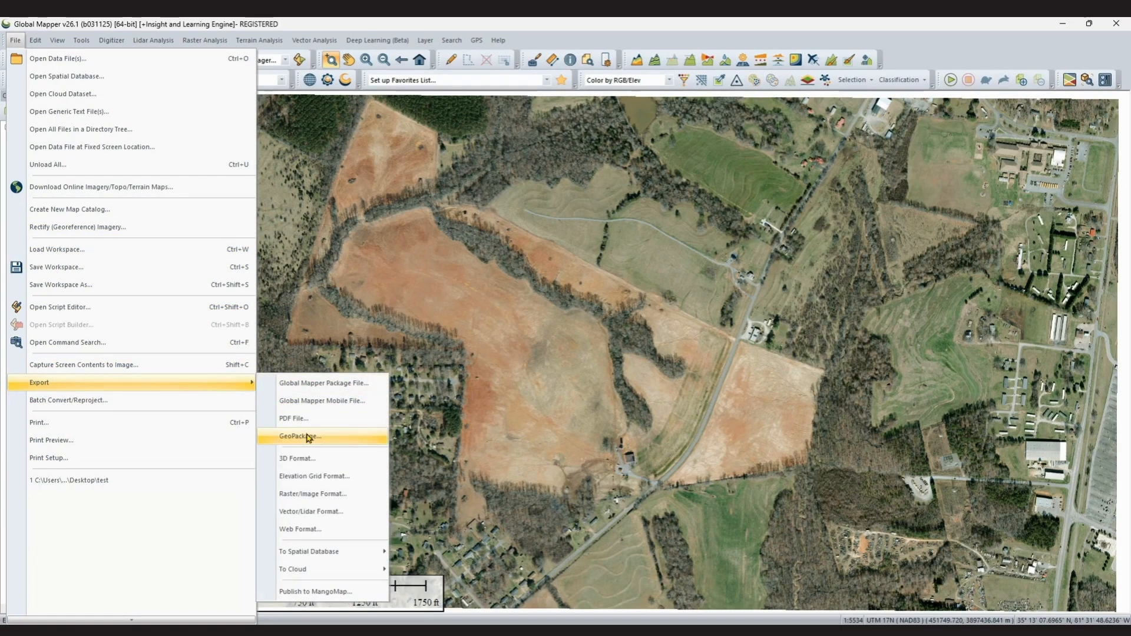
{"action": "left_click", "coordinate": [318, 499]}
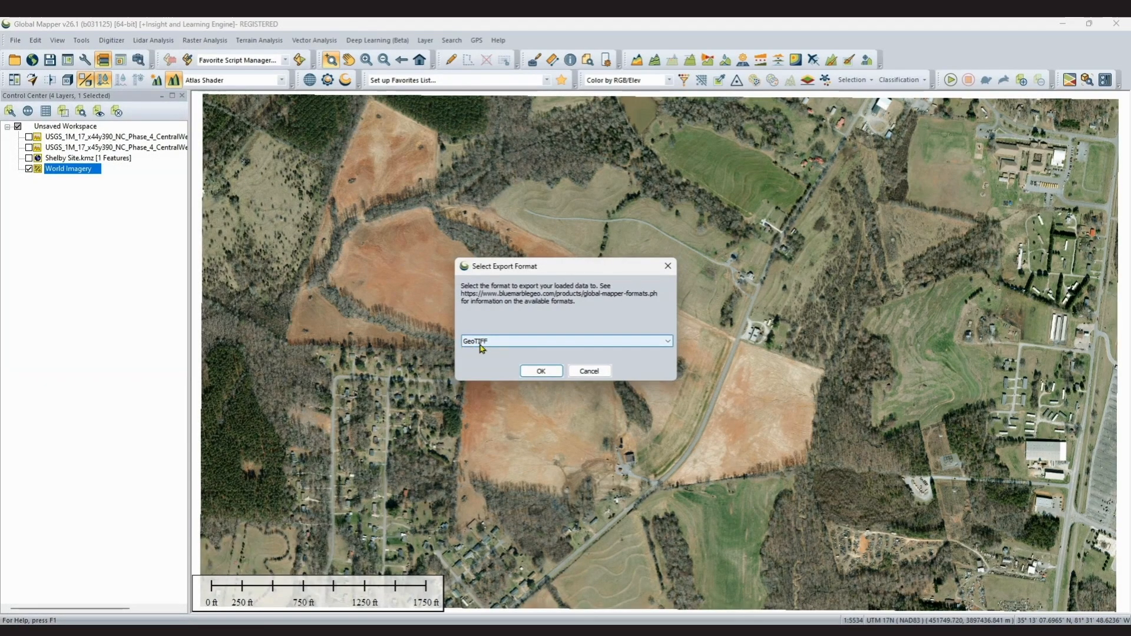
{"action": "left_click", "coordinate": [540, 371]}
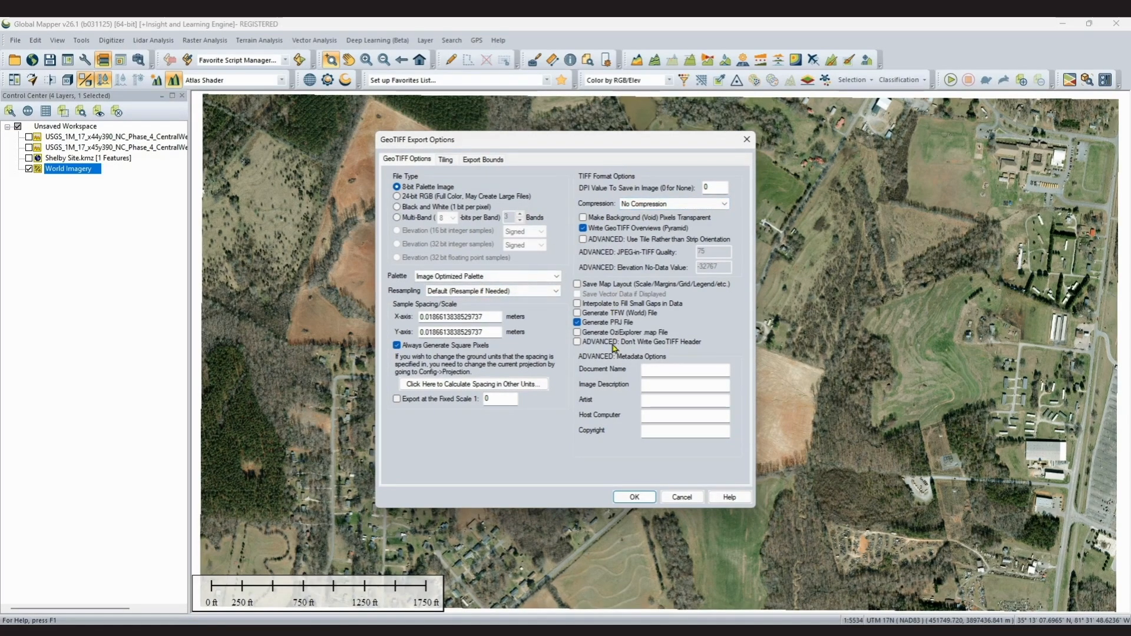
{"action": "left_click", "coordinate": [626, 499]}
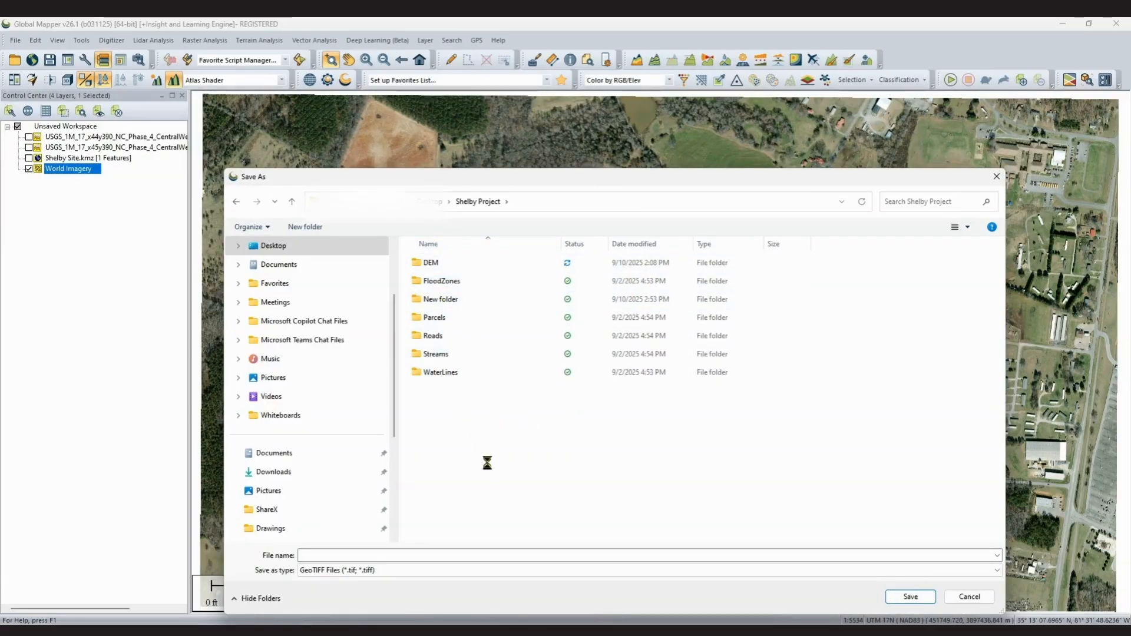
Step: Create a folder named IMAGERY inside the Shelby Project folder and open it as the save location
{"action": "right_click", "coordinate": [515, 425]}
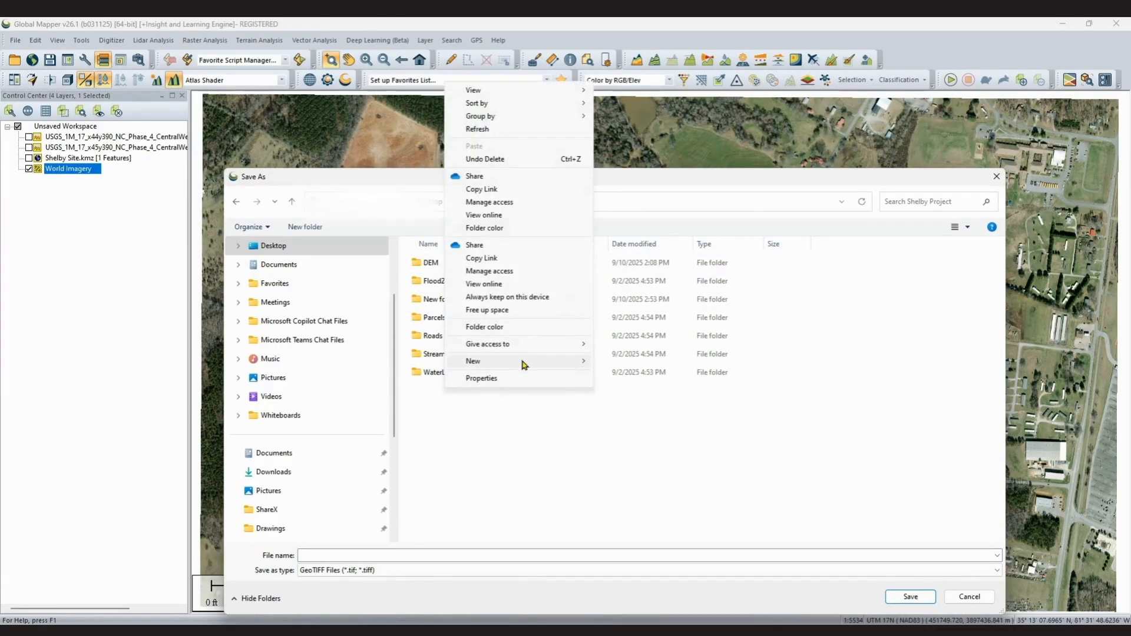
{"action": "mouse_move", "coordinate": [580, 358]}
{"action": "left_click", "coordinate": [627, 363]}
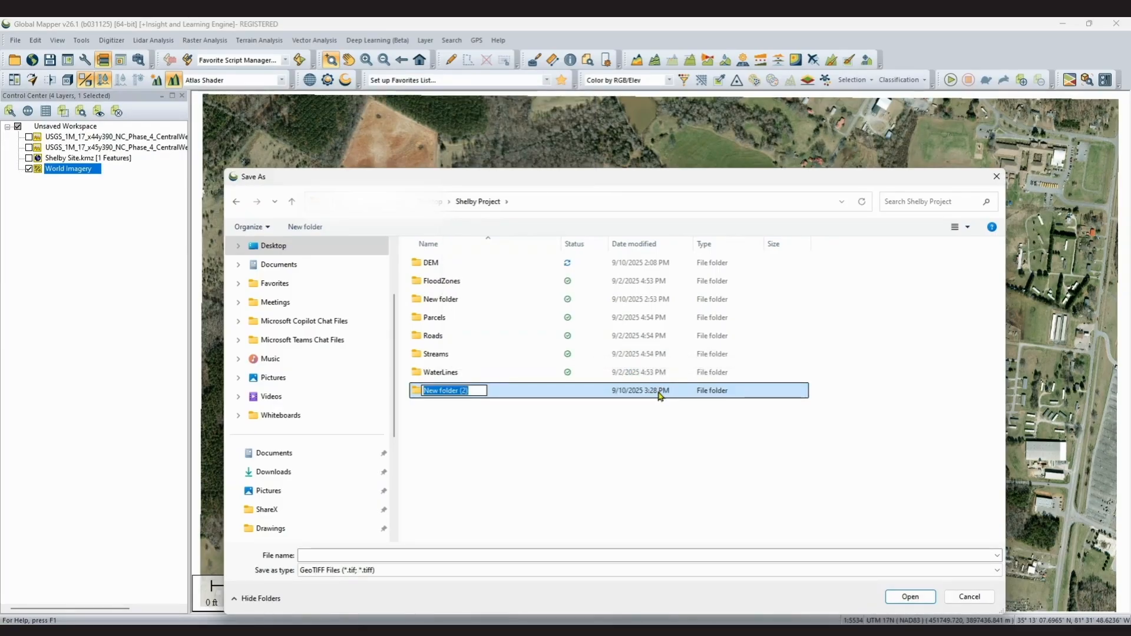
{"action": "key", "text": "BackSpace"}
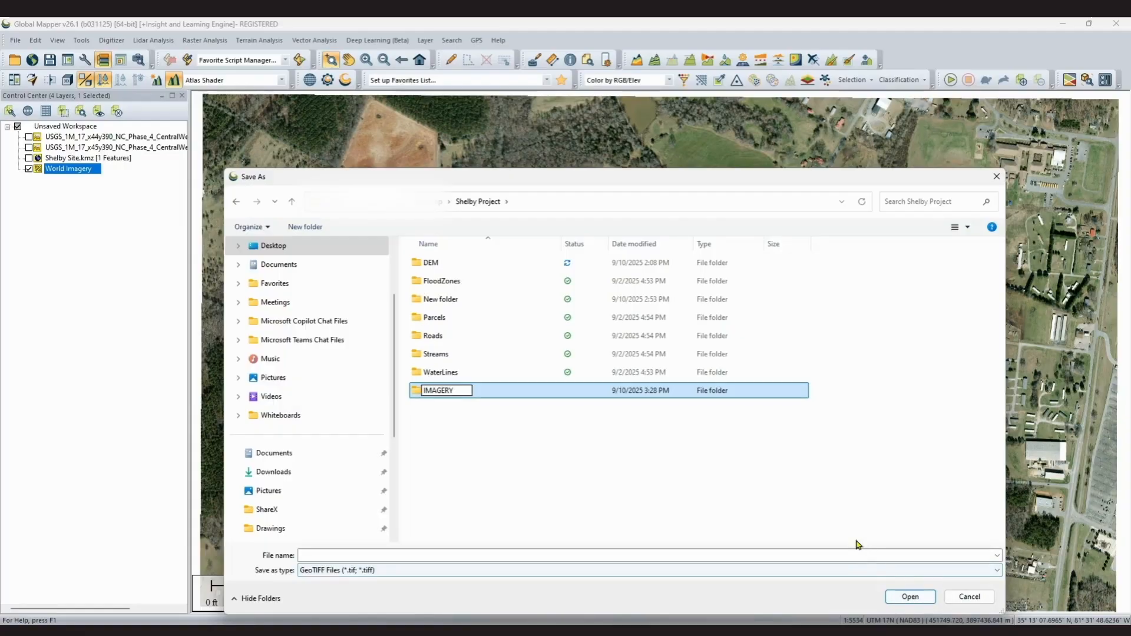
{"action": "left_click", "coordinate": [484, 401]}
{"action": "double_click", "coordinate": [441, 318]}
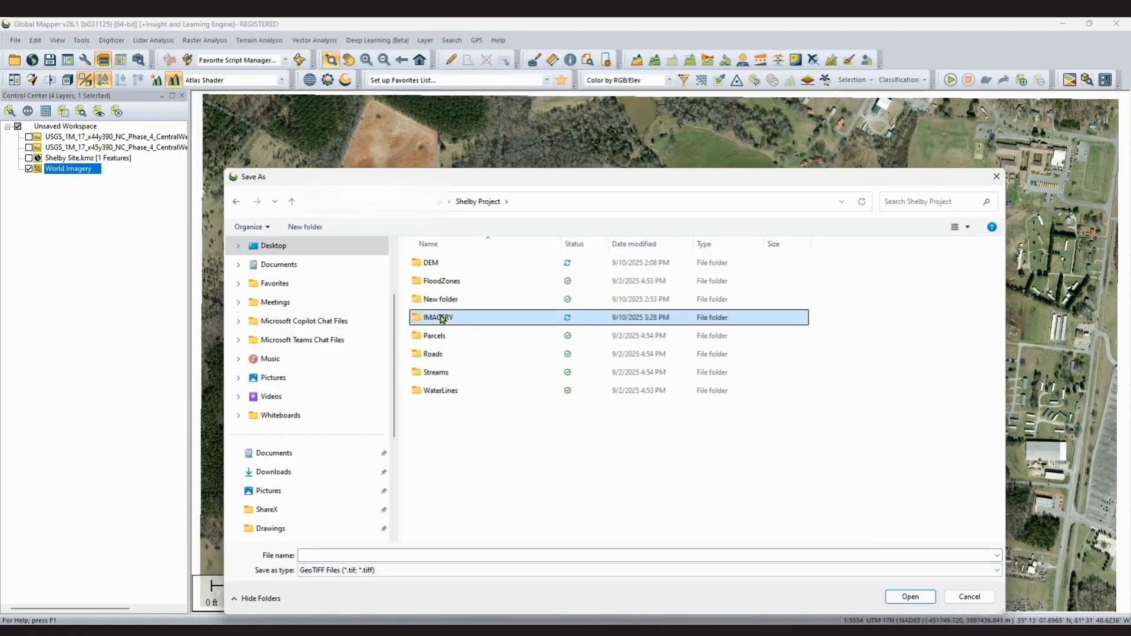
Step: Try to save the GeoTIFF as Shelby Aerial, then decline the large online data download
{"action": "left_click", "coordinate": [431, 555]}
{"action": "type", "text": "Shelby"}
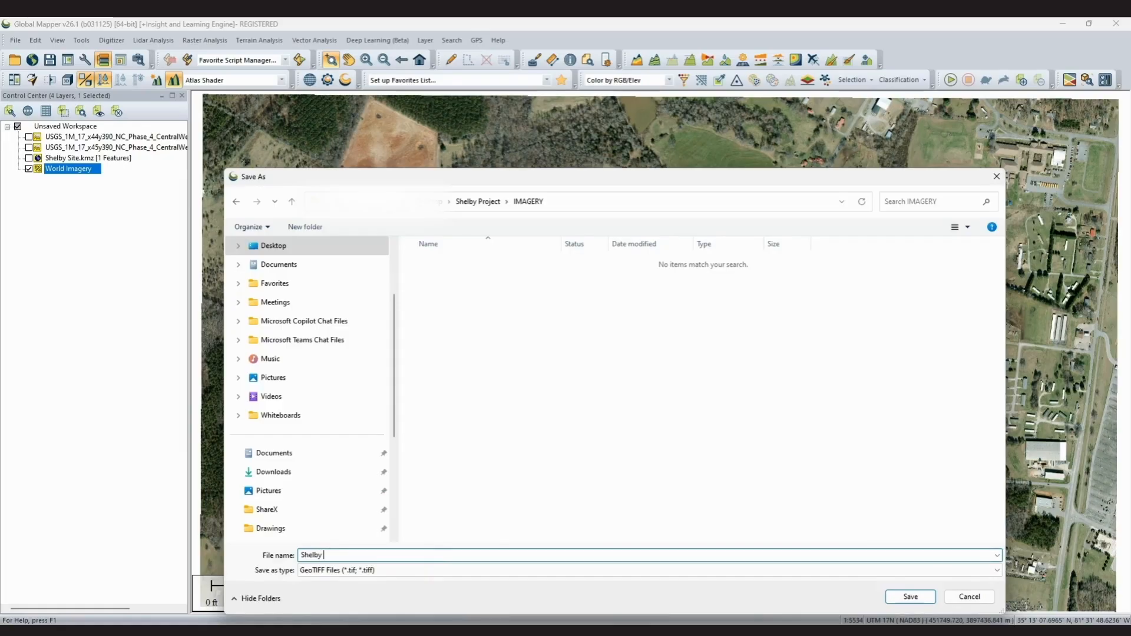
{"action": "type", "text": " Aerial"}
{"action": "left_click", "coordinate": [911, 598]}
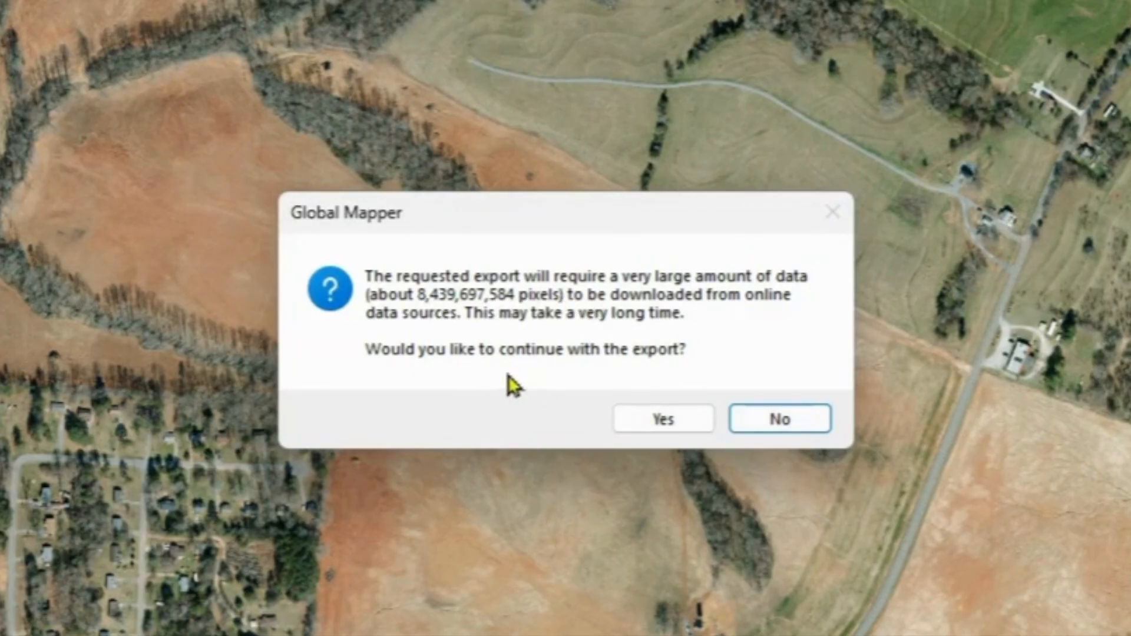
{"action": "left_click", "coordinate": [780, 418]}
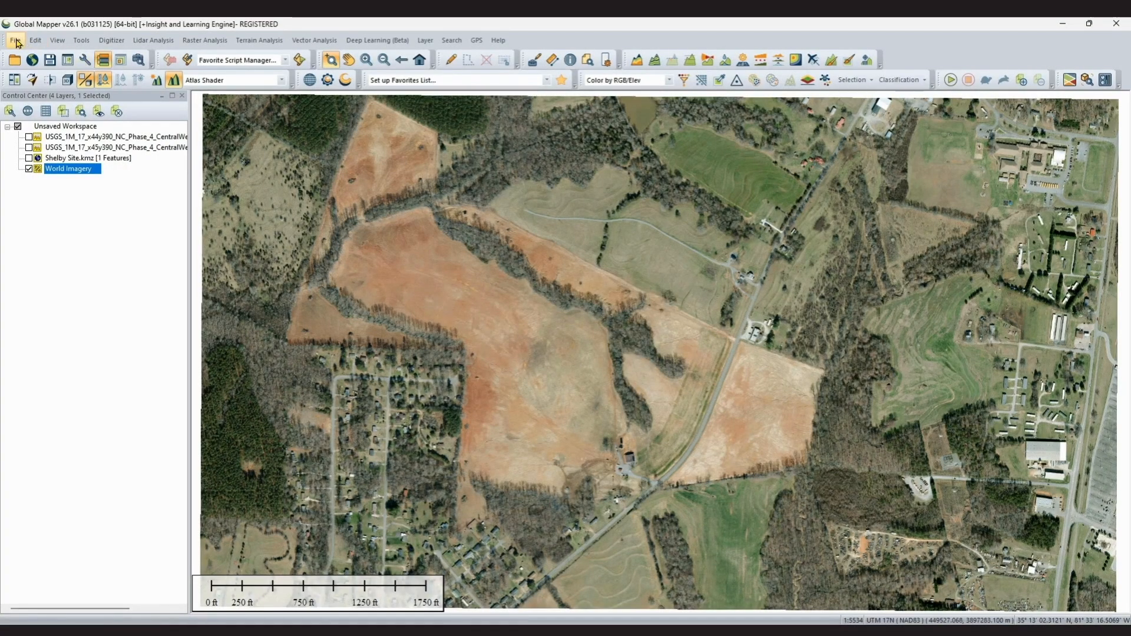
Step: Set up a JPEG screen capture of the map at 8765 by 4873 pixels, with world and projection (PRJ) files
{"action": "left_click", "coordinate": [16, 41]}
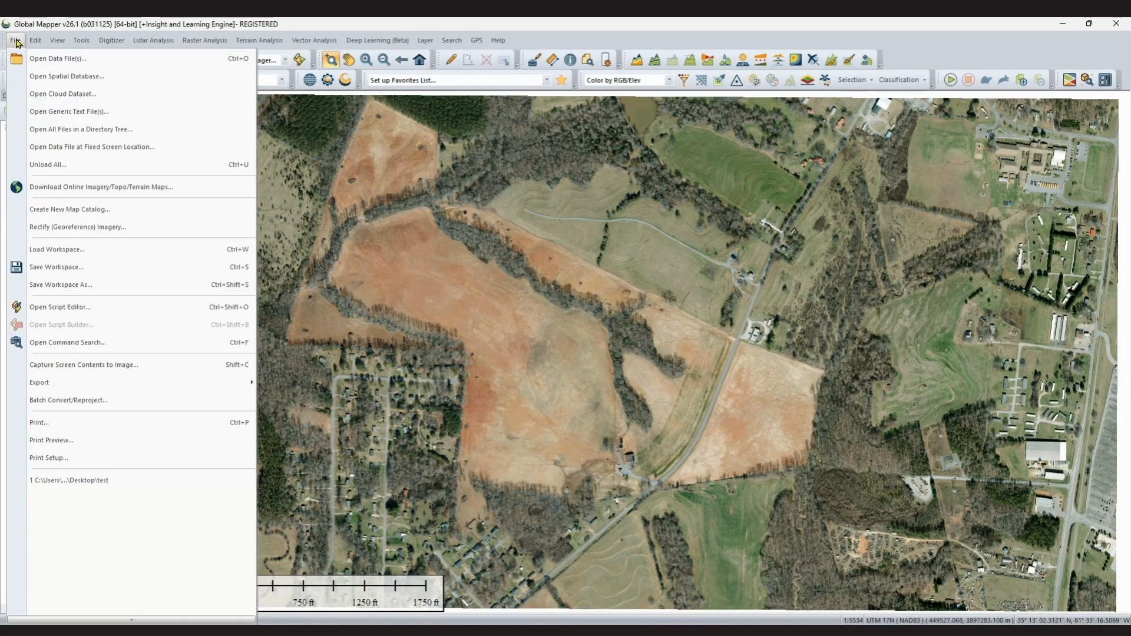
{"action": "left_click", "coordinate": [117, 366]}
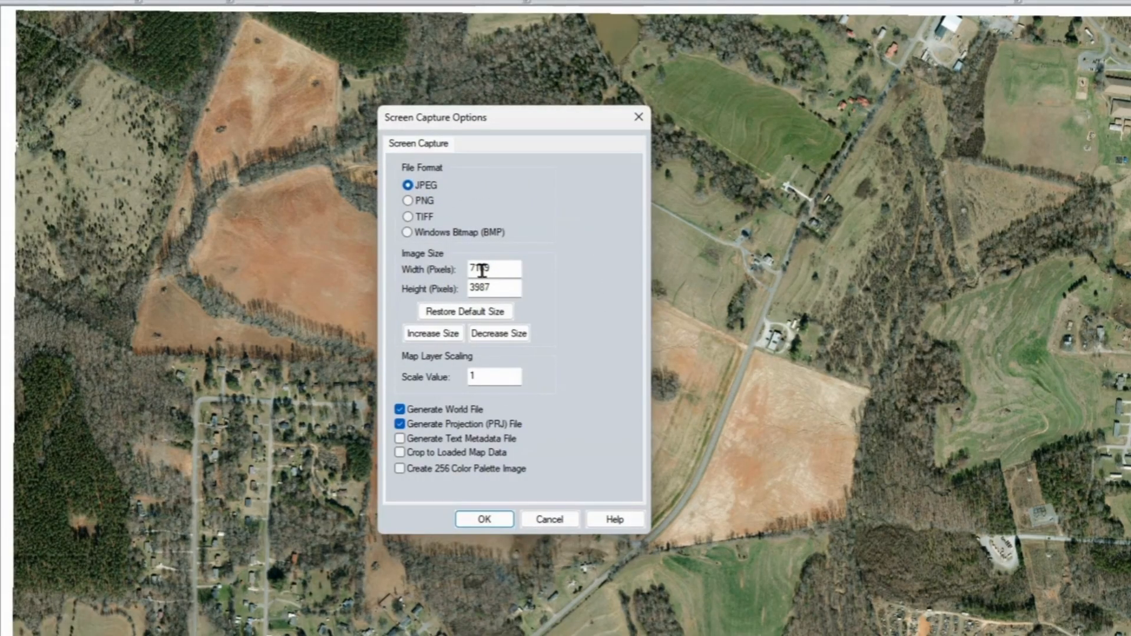
{"action": "left_click", "coordinate": [493, 340]}
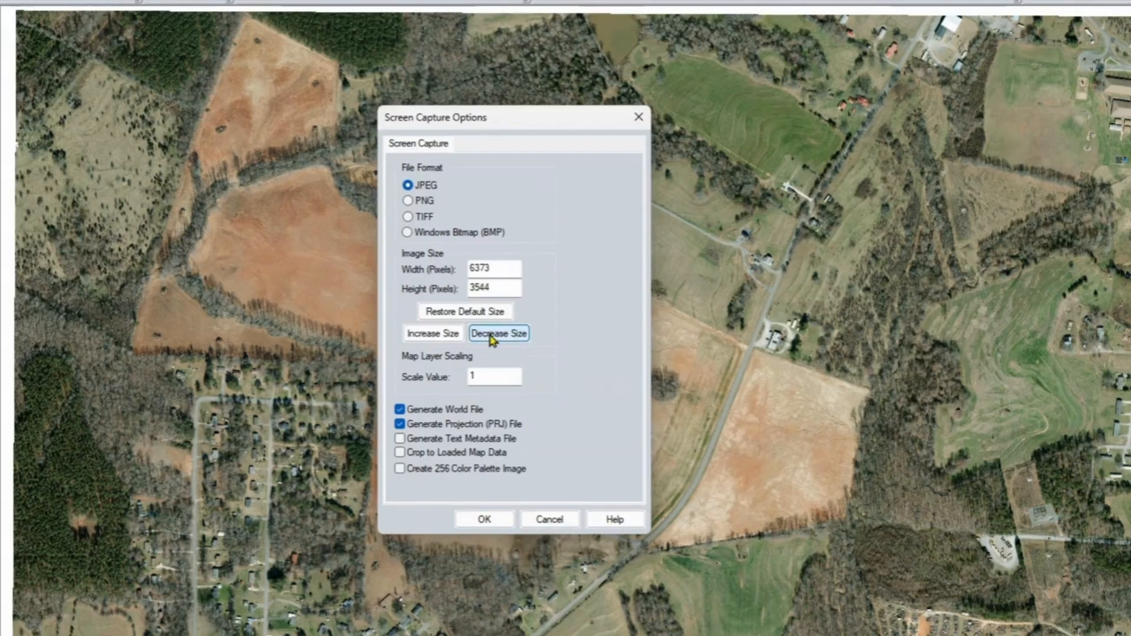
{"action": "left_click", "coordinate": [433, 336]}
{"action": "left_click", "coordinate": [434, 337]}
{"action": "left_click", "coordinate": [435, 338]}
{"action": "left_click", "coordinate": [505, 336]}
{"action": "left_click", "coordinate": [420, 413]}
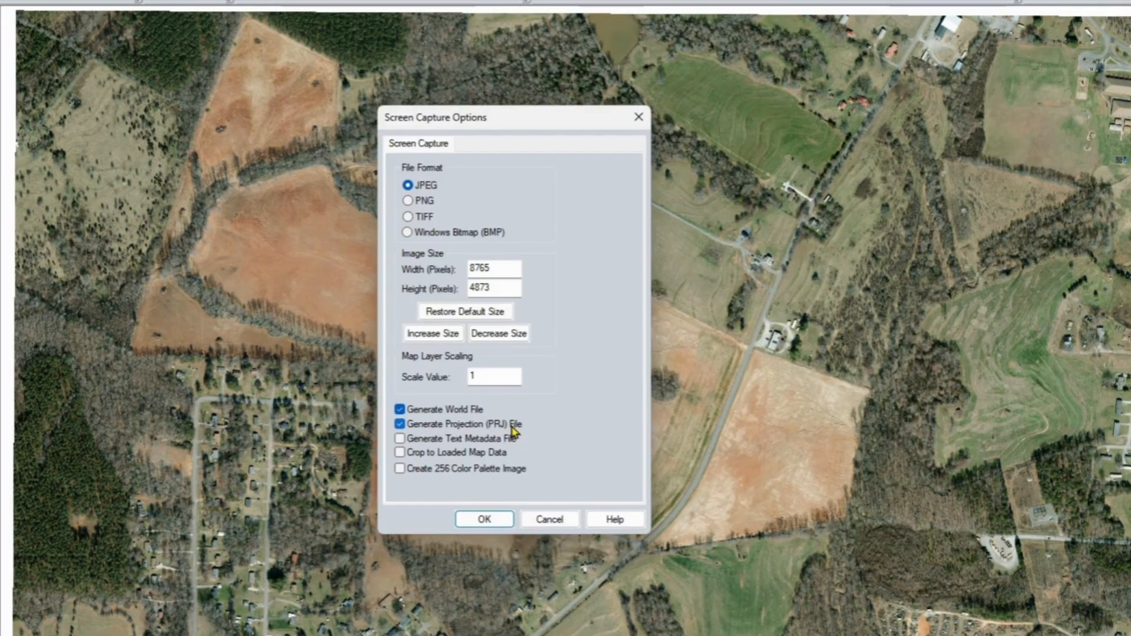
{"action": "left_click", "coordinate": [478, 517]}
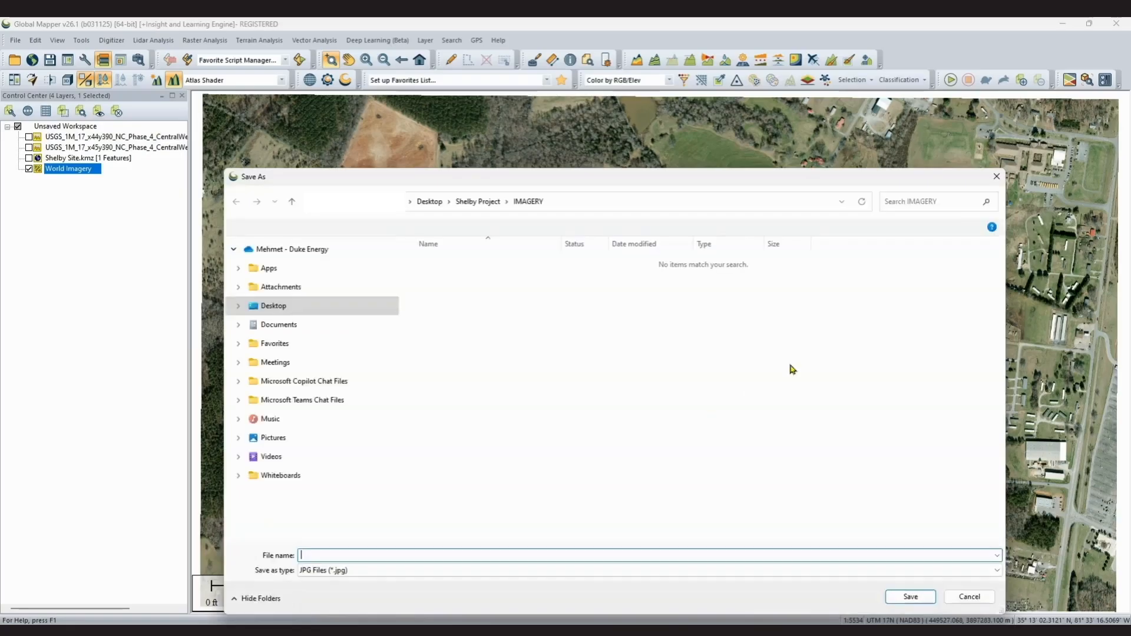
Step: Save the captured map image as Shelby Imagery in the IMAGERY folder of Shelby Project
{"action": "left_click", "coordinate": [475, 206]}
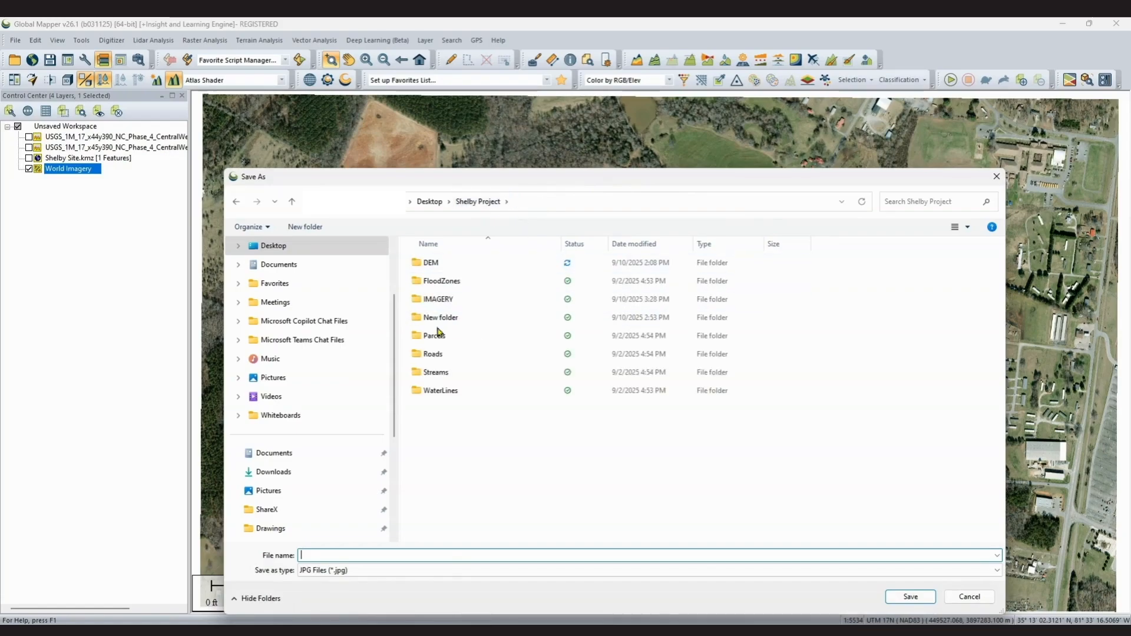
{"action": "left_click", "coordinate": [443, 300]}
{"action": "double_click", "coordinate": [443, 300]}
{"action": "left_click", "coordinate": [412, 556]}
{"action": "type", "text": "Shelby Imagery"}
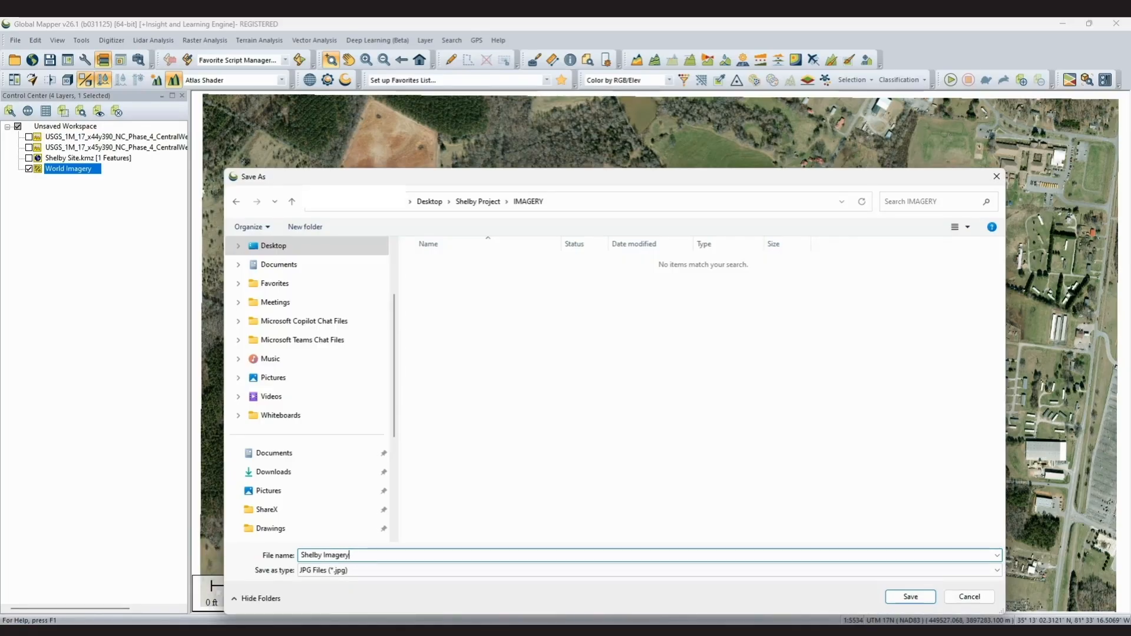
{"action": "left_click", "coordinate": [918, 601]}
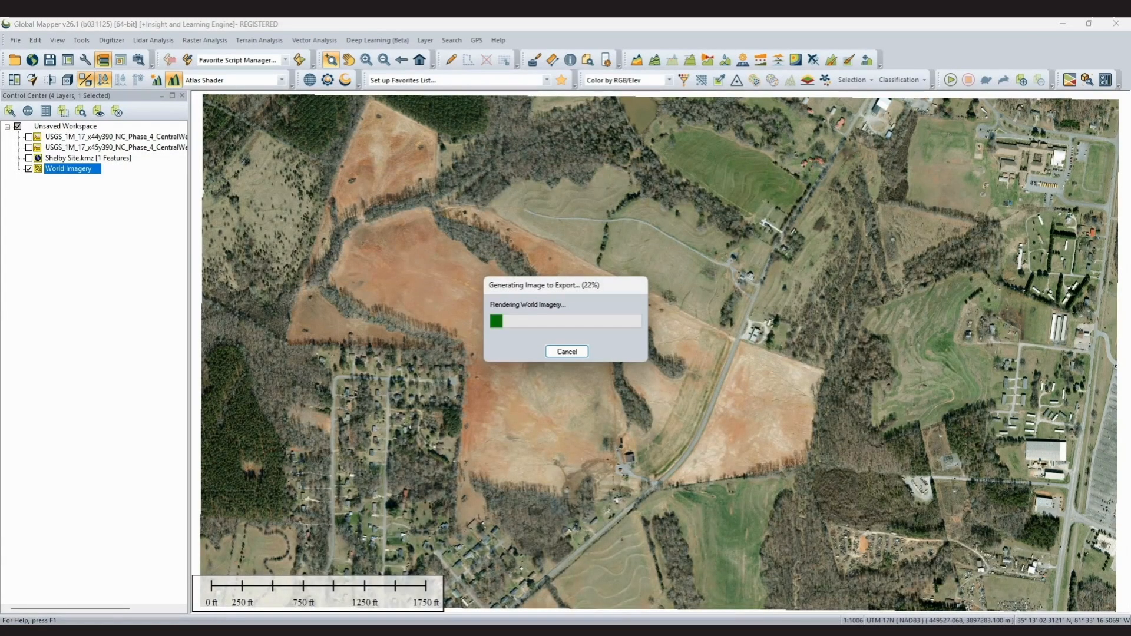
Step: Hide the World Imagery layer and load the Shelby Imagery JPG from the Shelby Project's IMAGERY folder
{"action": "left_click", "coordinate": [67, 180]}
{"action": "left_click", "coordinate": [66, 170]}
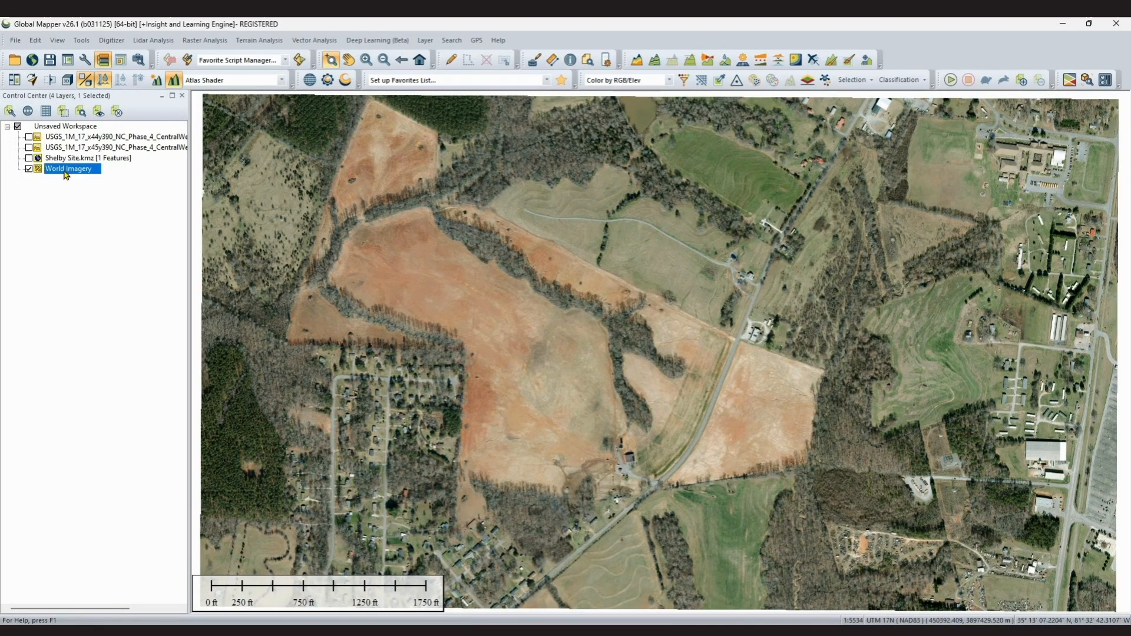
{"action": "left_click", "coordinate": [28, 169]}
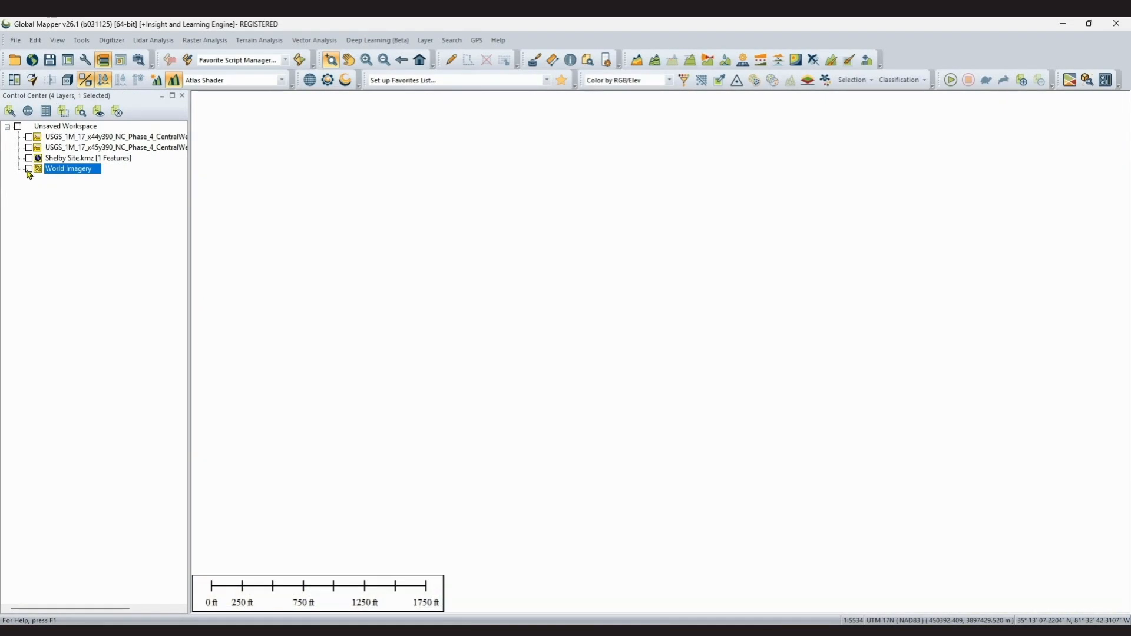
{"action": "left_click", "coordinate": [16, 40]}
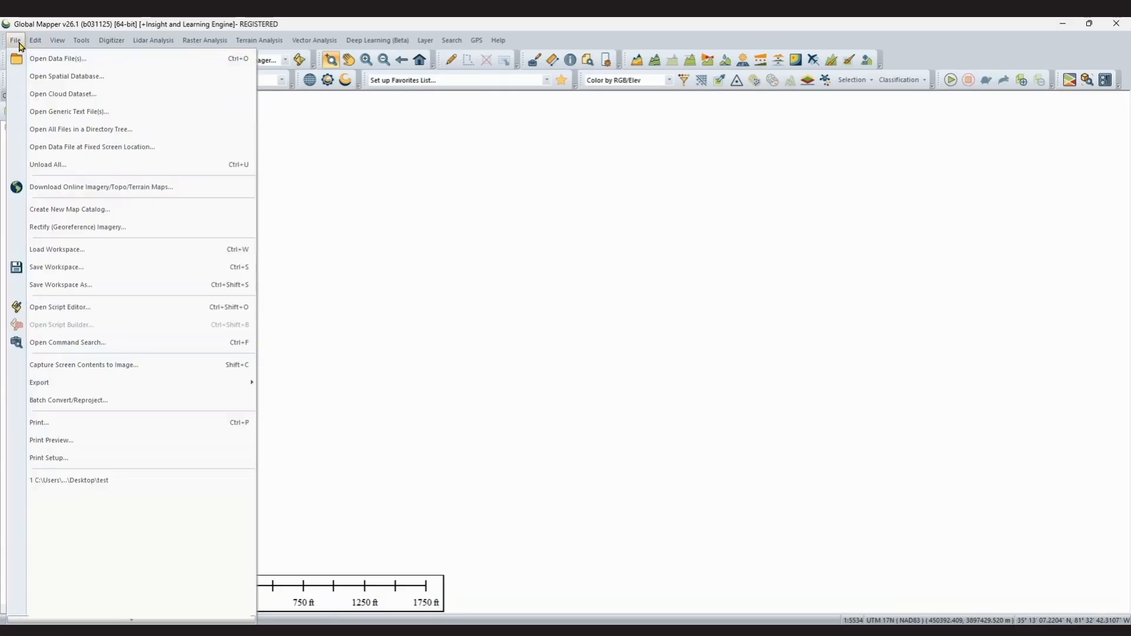
{"action": "left_click", "coordinate": [50, 59]}
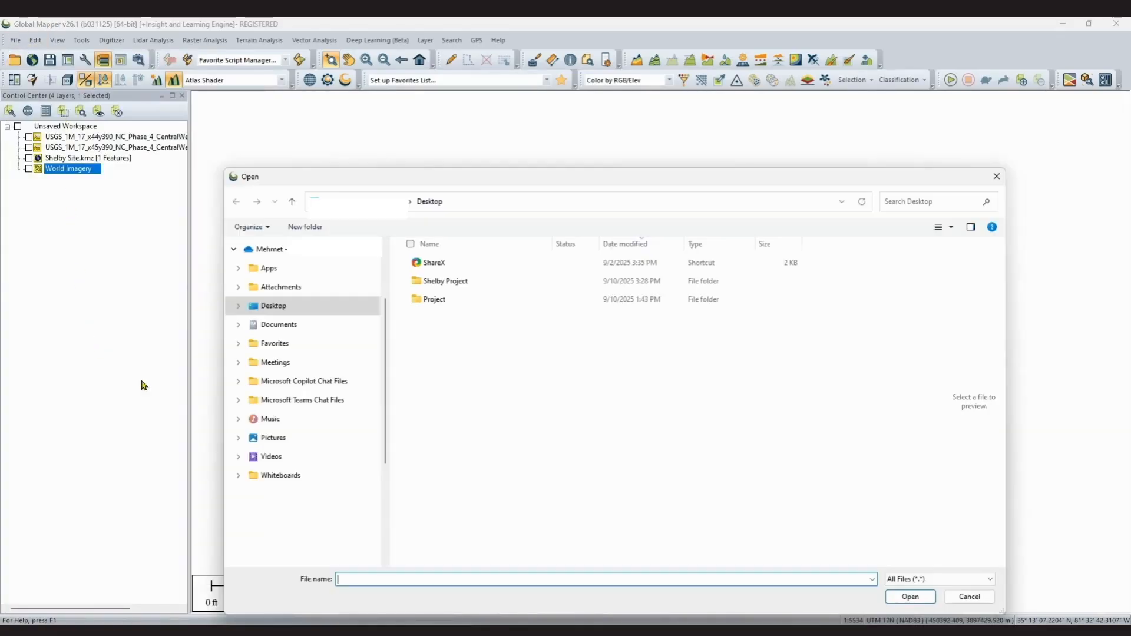
{"action": "double_click", "coordinate": [438, 282]}
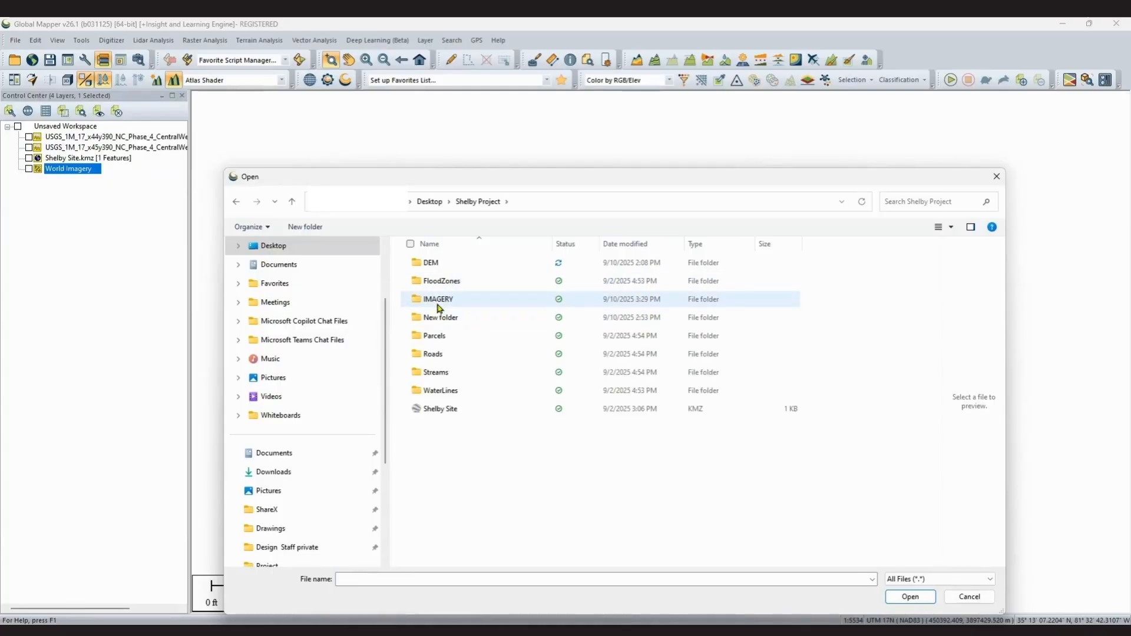
{"action": "double_click", "coordinate": [436, 299]}
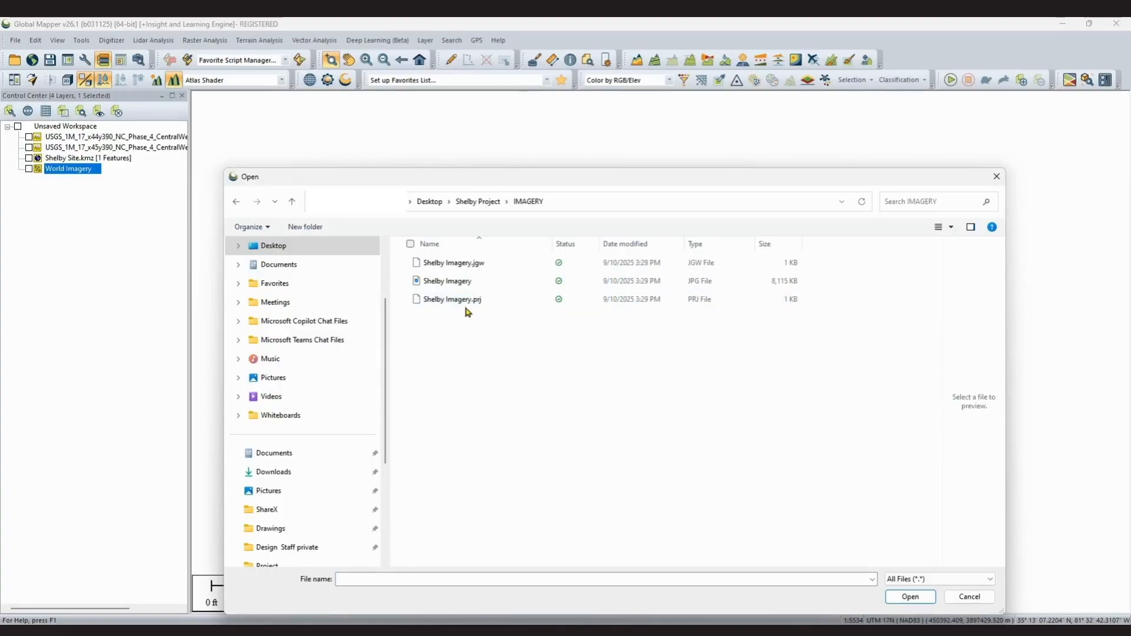
{"action": "double_click", "coordinate": [448, 282]}
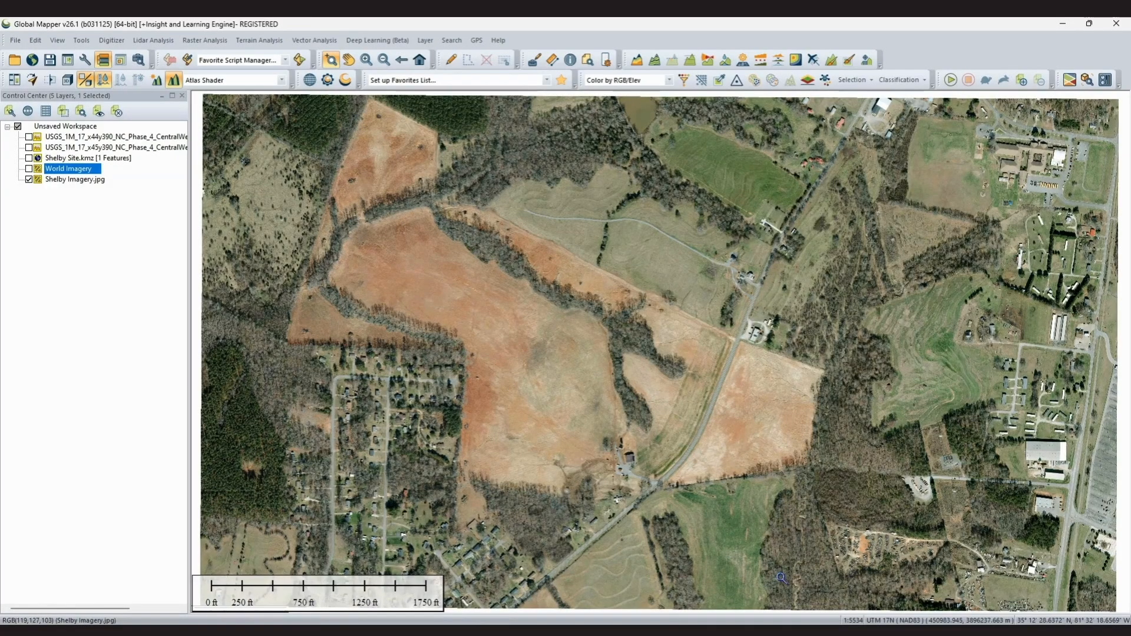
Step: Examine the captured Shelby Imagery up close around the houses, road and fields to judge its coverage and sharpness
{"action": "scroll", "coordinate": [660, 476], "scroll_direction": "down", "scroll_amount": 2}
{"action": "scroll", "coordinate": [661, 476], "scroll_direction": "up", "scroll_amount": 3}
{"action": "scroll", "coordinate": [660, 477], "scroll_direction": "down", "scroll_amount": 1}
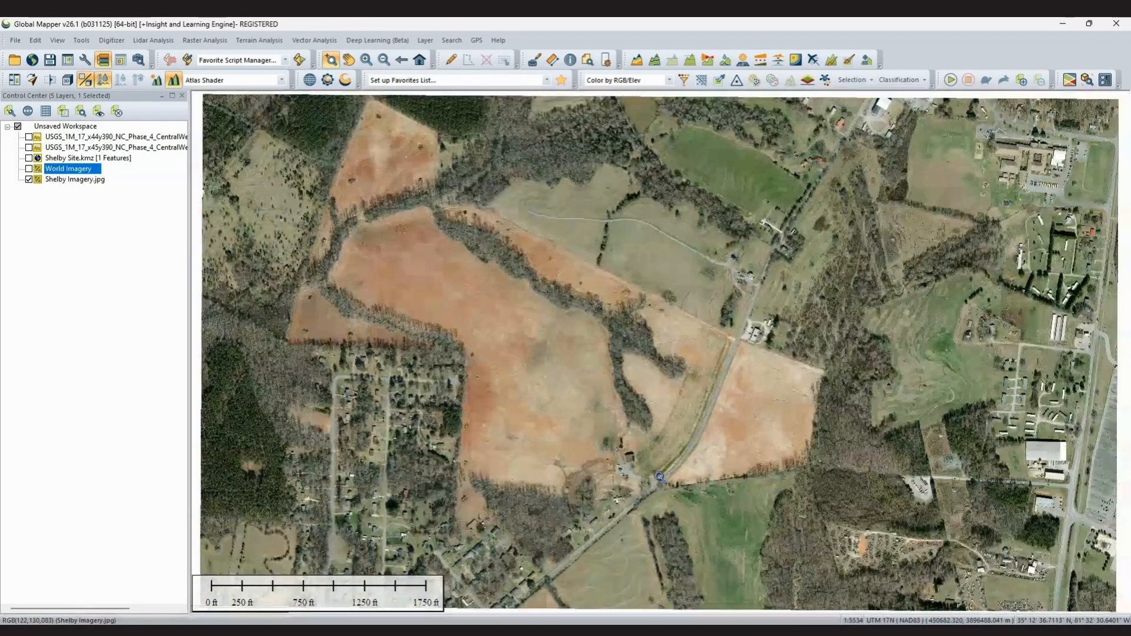
{"action": "left_click_drag", "start_coordinate": [600, 518], "coordinate": [763, 310]}
{"action": "scroll", "coordinate": [414, 421], "scroll_direction": "up", "scroll_amount": 2}
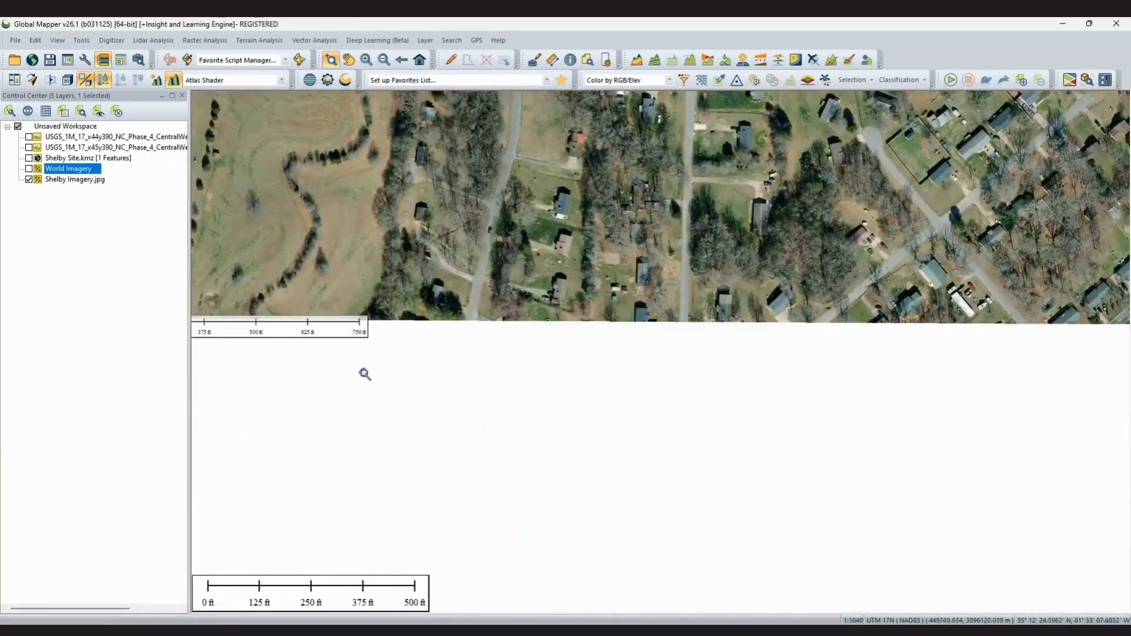
{"action": "scroll", "coordinate": [440, 338], "scroll_direction": "down", "scroll_amount": 2}
{"action": "left_click_drag", "start_coordinate": [803, 300], "coordinate": [605, 535]}
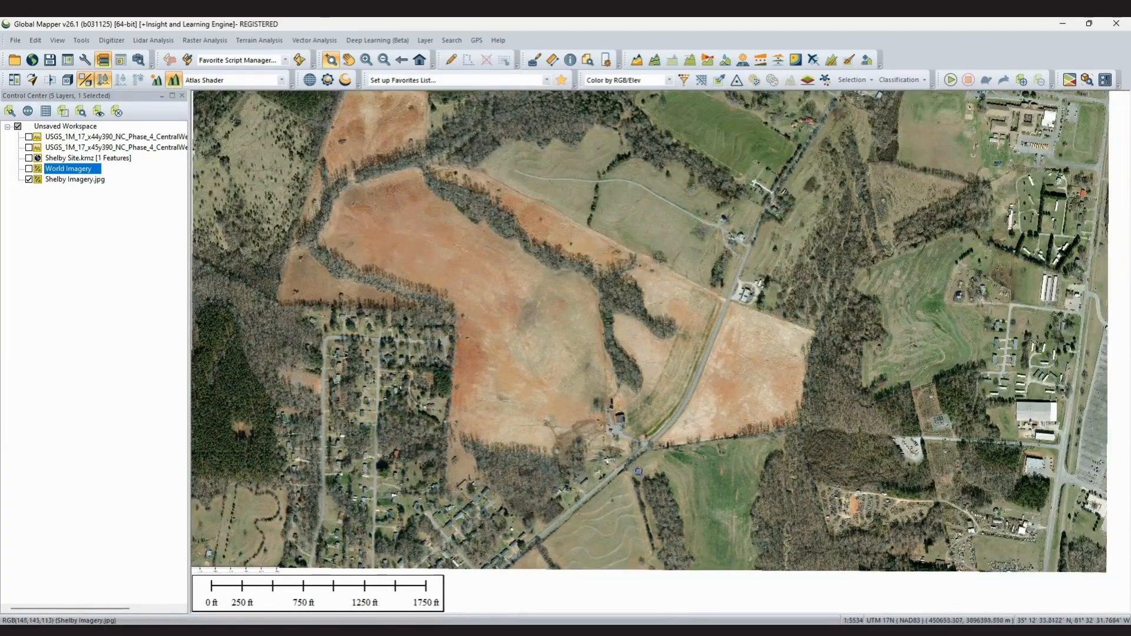
{"action": "left_click_drag", "start_coordinate": [615, 383], "coordinate": [740, 405]}
{"action": "scroll", "coordinate": [741, 405], "scroll_direction": "up", "scroll_amount": 2}
{"action": "scroll", "coordinate": [740, 405], "scroll_direction": "up", "scroll_amount": 3}
{"action": "scroll", "coordinate": [713, 483], "scroll_direction": "down", "scroll_amount": 1}
{"action": "left_click_drag", "start_coordinate": [711, 485], "coordinate": [771, 161]}
{"action": "scroll", "coordinate": [831, 286], "scroll_direction": "up", "scroll_amount": 3}
{"action": "left_click_drag", "start_coordinate": [895, 470], "coordinate": [641, 314]}
{"action": "scroll", "coordinate": [641, 314], "scroll_direction": "down", "scroll_amount": 1}
{"action": "scroll", "coordinate": [642, 314], "scroll_direction": "down", "scroll_amount": 4}
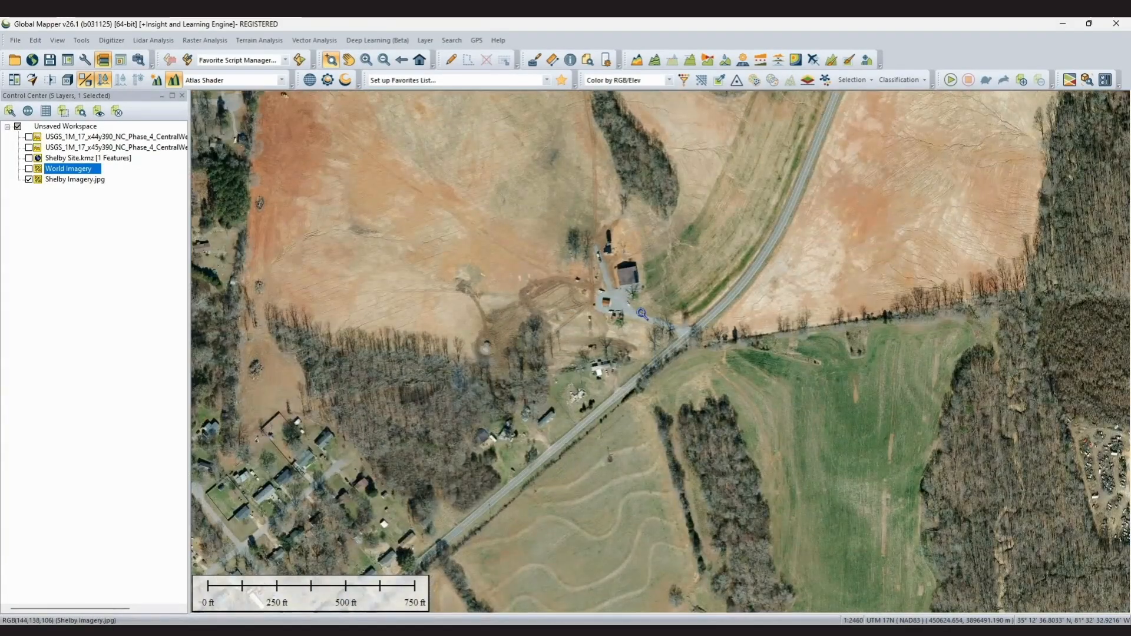
{"action": "scroll", "coordinate": [641, 314], "scroll_direction": "down", "scroll_amount": 2}
{"action": "left_click_drag", "start_coordinate": [642, 314], "coordinate": [645, 402]}
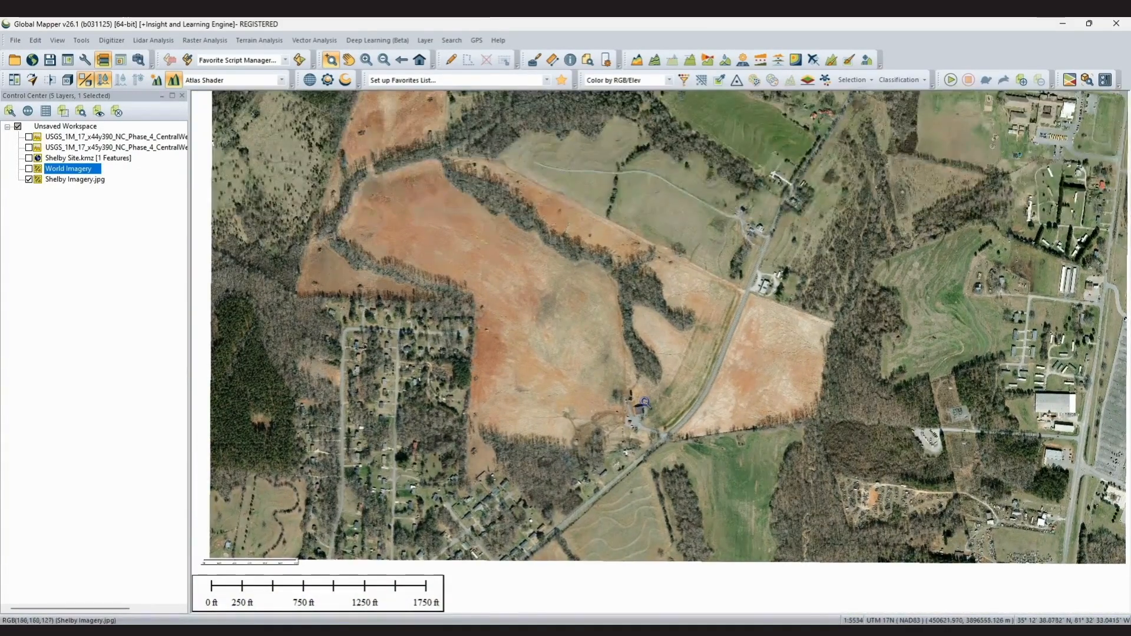
Step: Remove the World Imagery layer from the workspace
{"action": "left_click", "coordinate": [63, 171]}
{"action": "right_click", "coordinate": [64, 172]}
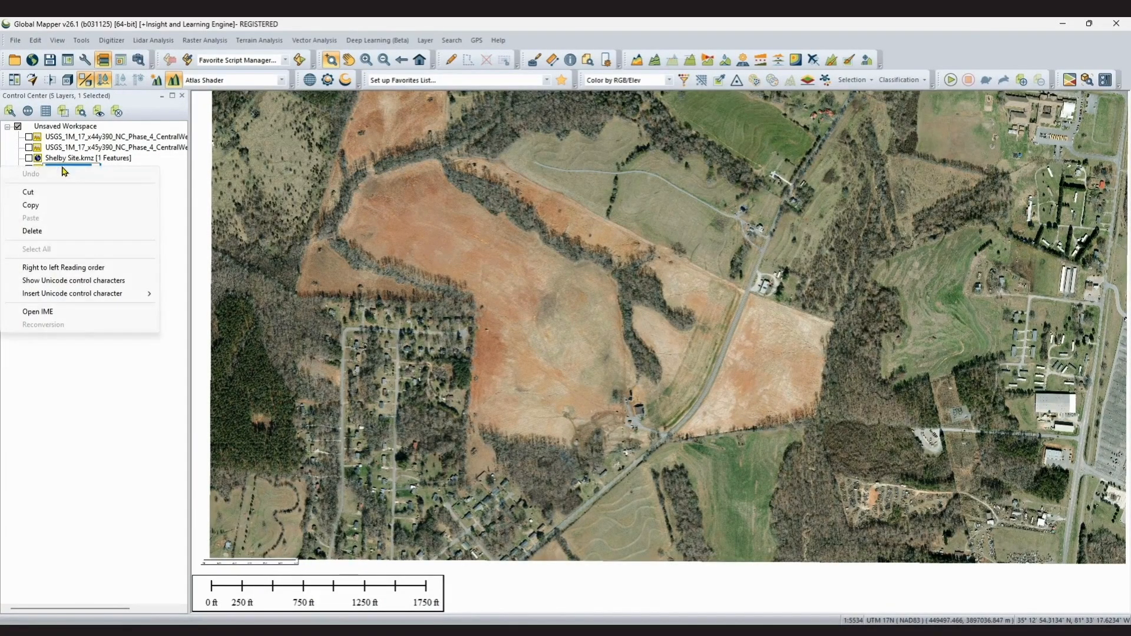
{"action": "left_click", "coordinate": [41, 167]}
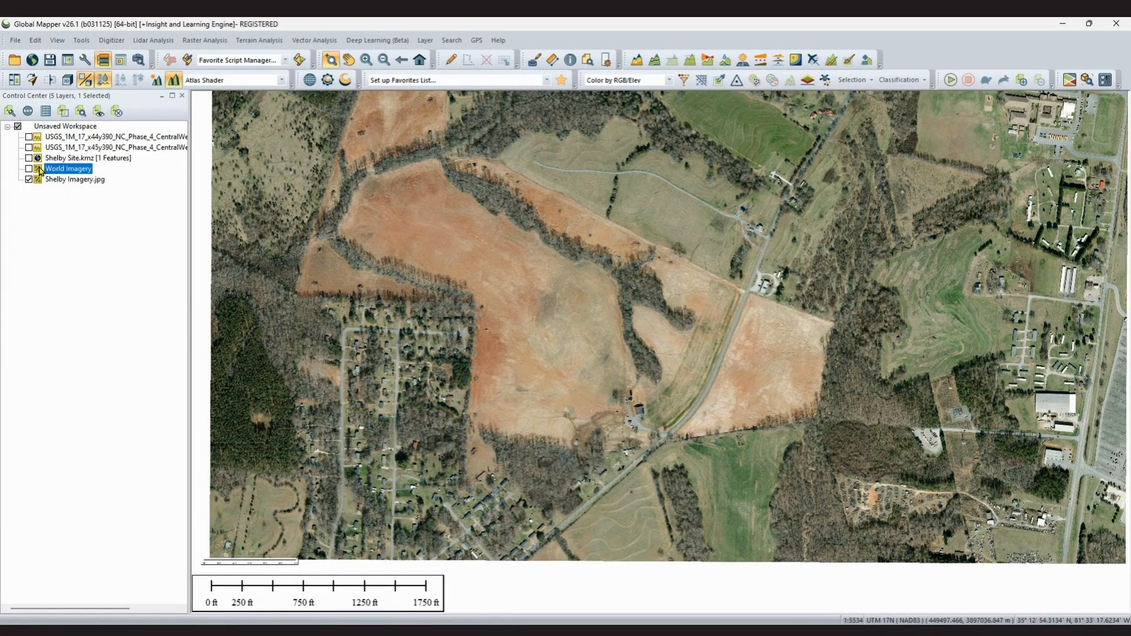
{"action": "right_click", "coordinate": [42, 171]}
{"action": "left_click", "coordinate": [93, 219]}
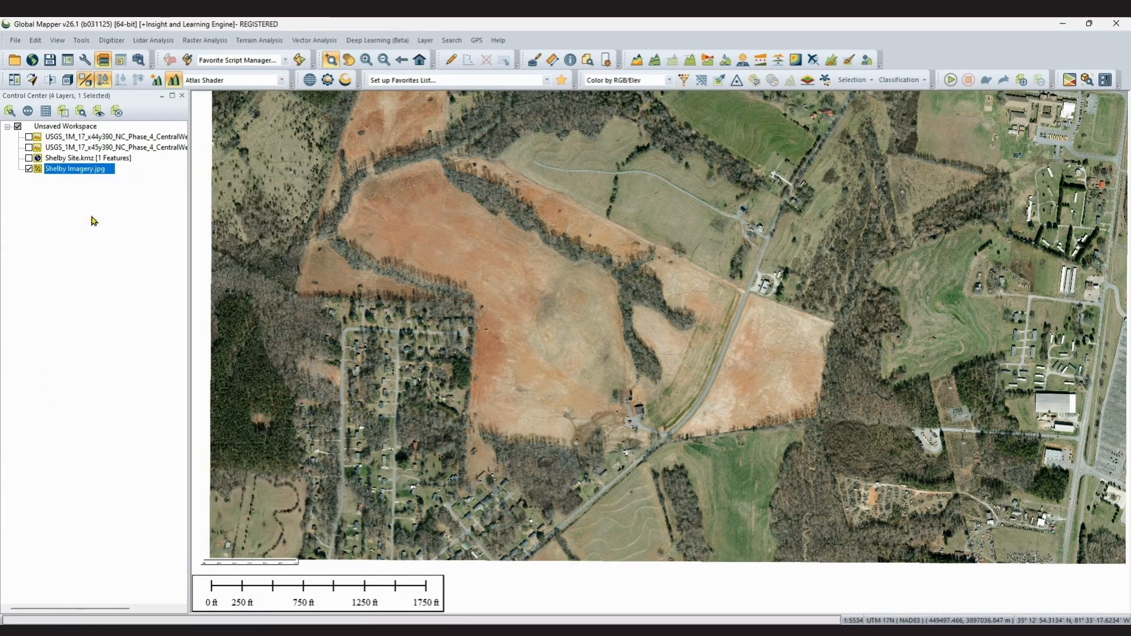
Step: Show both USGS elevation layers again beneath the Shelby Imagery
{"action": "left_click", "coordinate": [29, 148]}
{"action": "left_click", "coordinate": [29, 137]}
{"action": "left_click", "coordinate": [38, 137]}
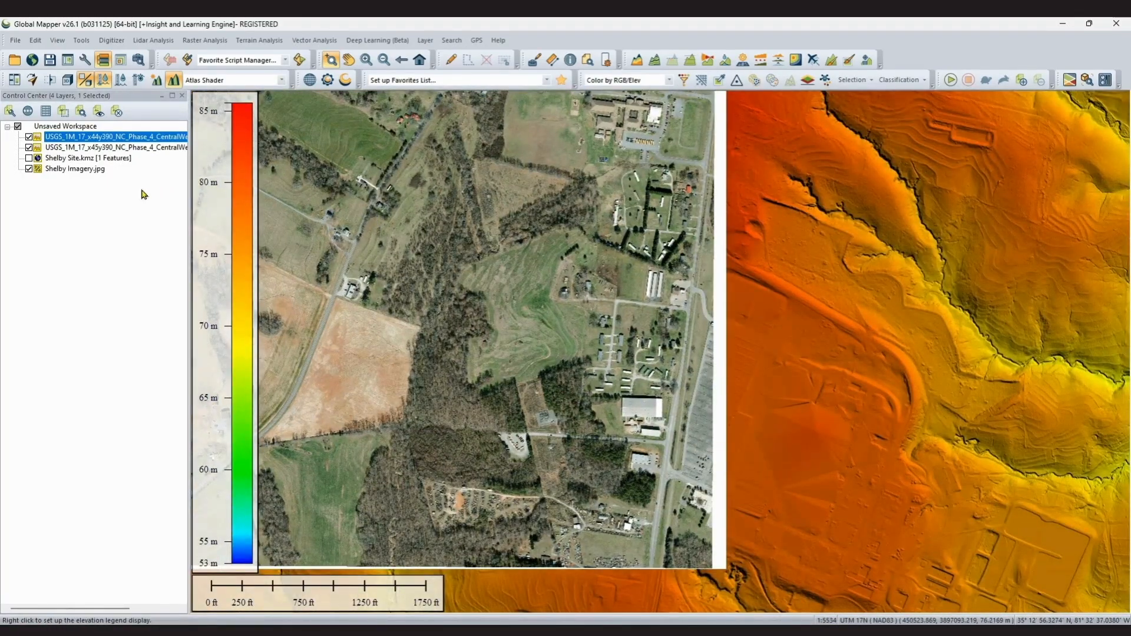
Step: Make the Shelby Imagery's white border transparent, sampling white from the map as the transparent colour
{"action": "double_click", "coordinate": [71, 170]}
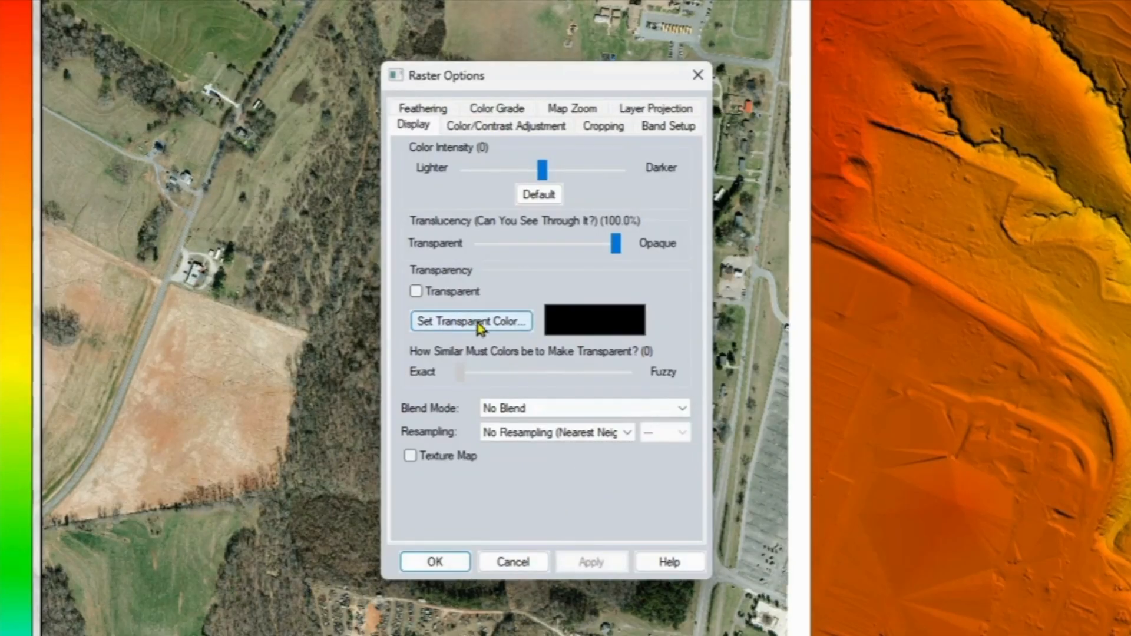
{"action": "left_click", "coordinate": [417, 292]}
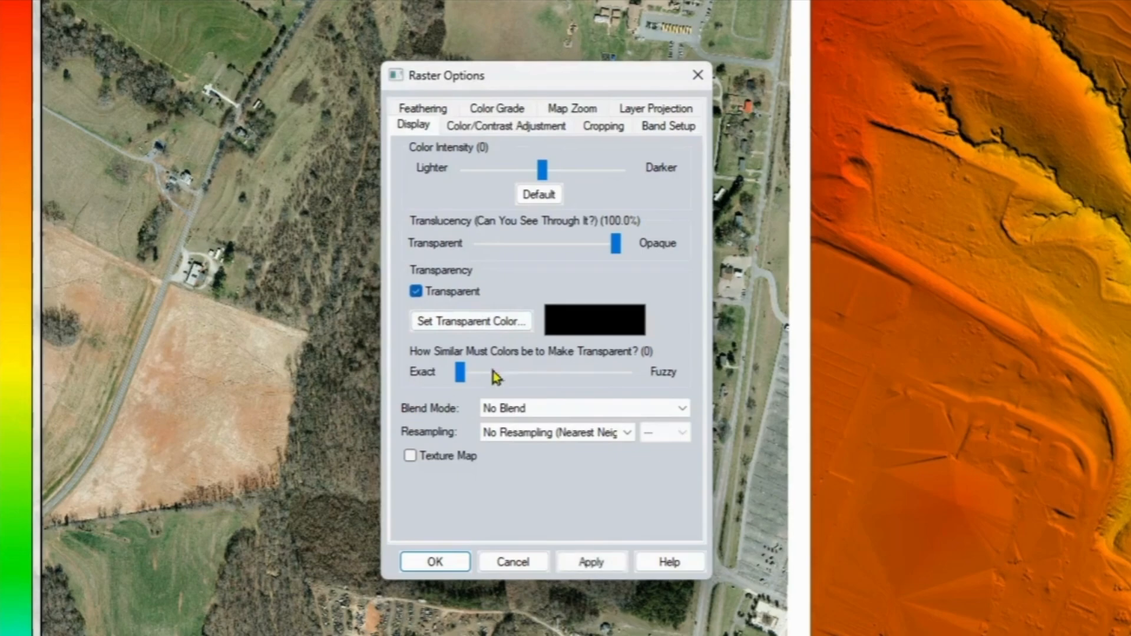
{"action": "left_click", "coordinate": [513, 327]}
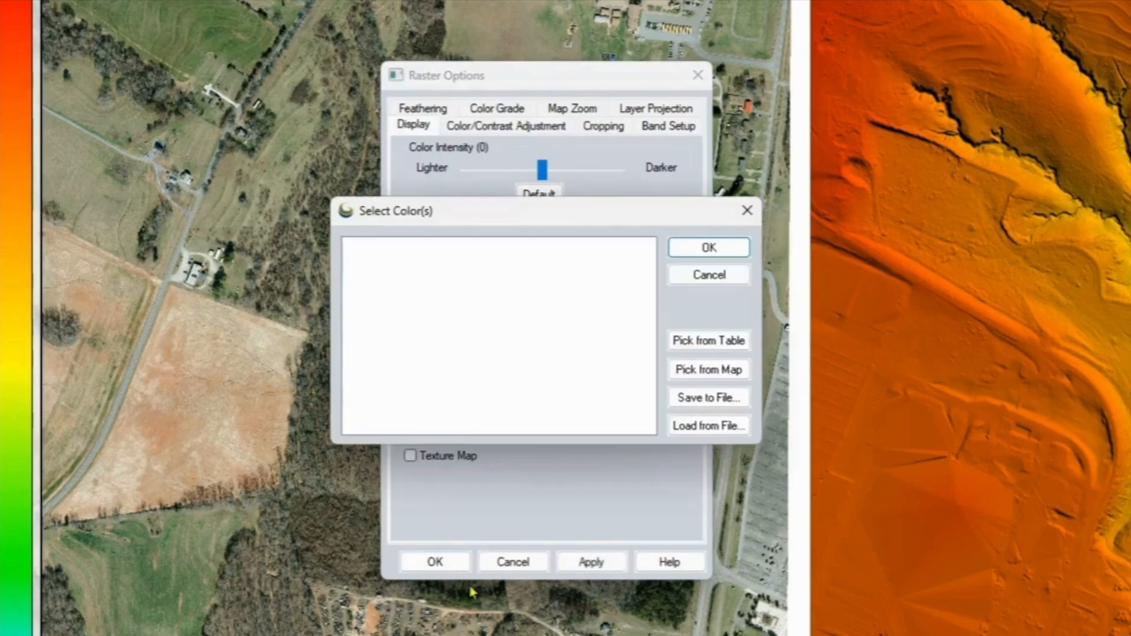
{"action": "left_click", "coordinate": [736, 371]}
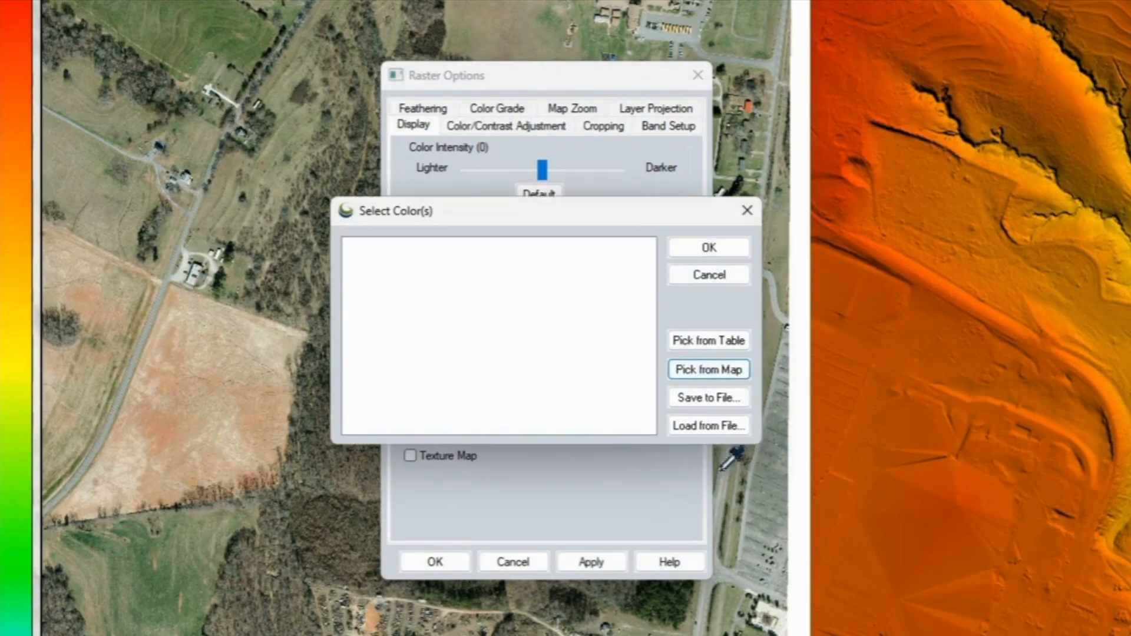
{"action": "left_click", "coordinate": [796, 423]}
{"action": "left_click", "coordinate": [709, 247]}
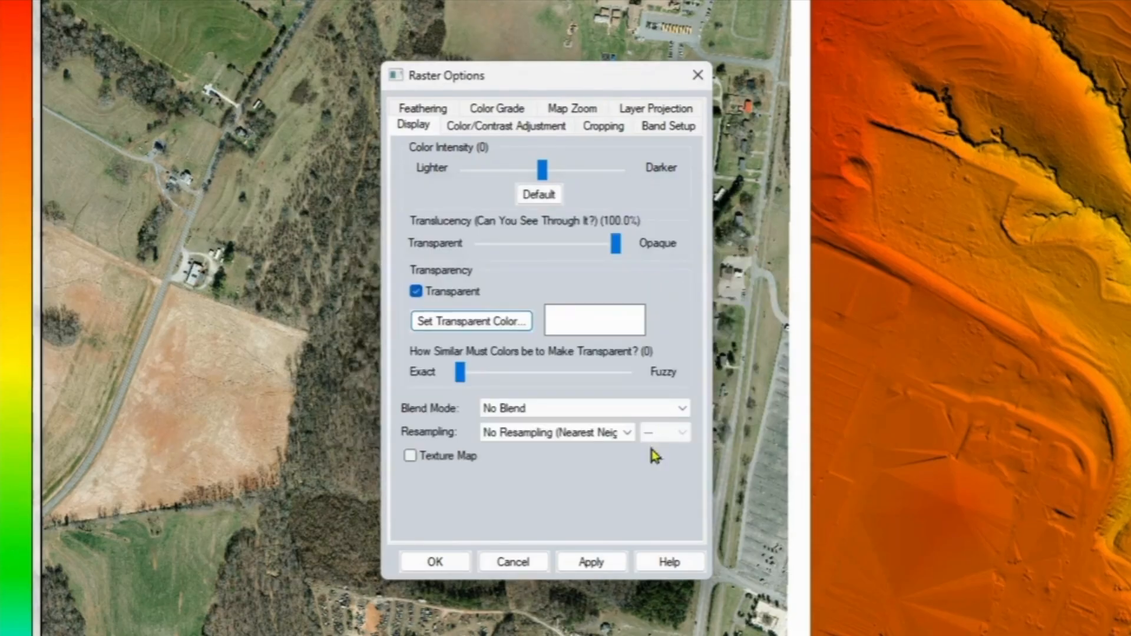
{"action": "left_click", "coordinate": [596, 561]}
{"action": "left_click", "coordinate": [440, 563]}
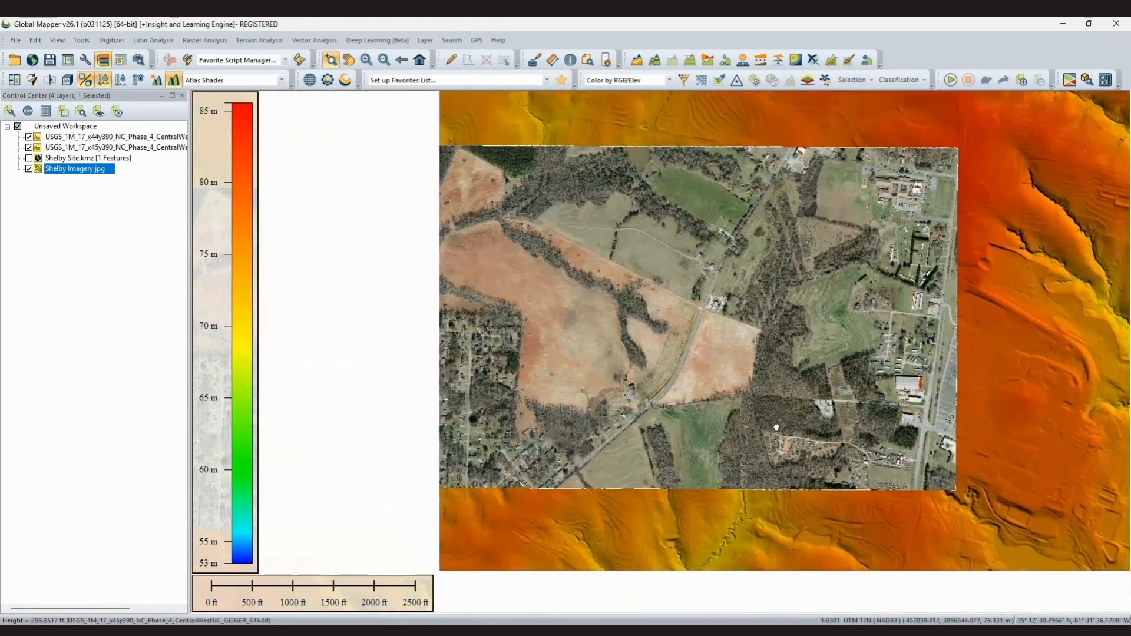
Step: Move the Shelby Site placemark layer after Shelby Imagery in the layer order and leave the placemark hidden
{"action": "left_click_drag", "start_coordinate": [777, 428], "coordinate": [675, 437]}
{"action": "scroll", "coordinate": [676, 437], "scroll_direction": "up", "scroll_amount": 4}
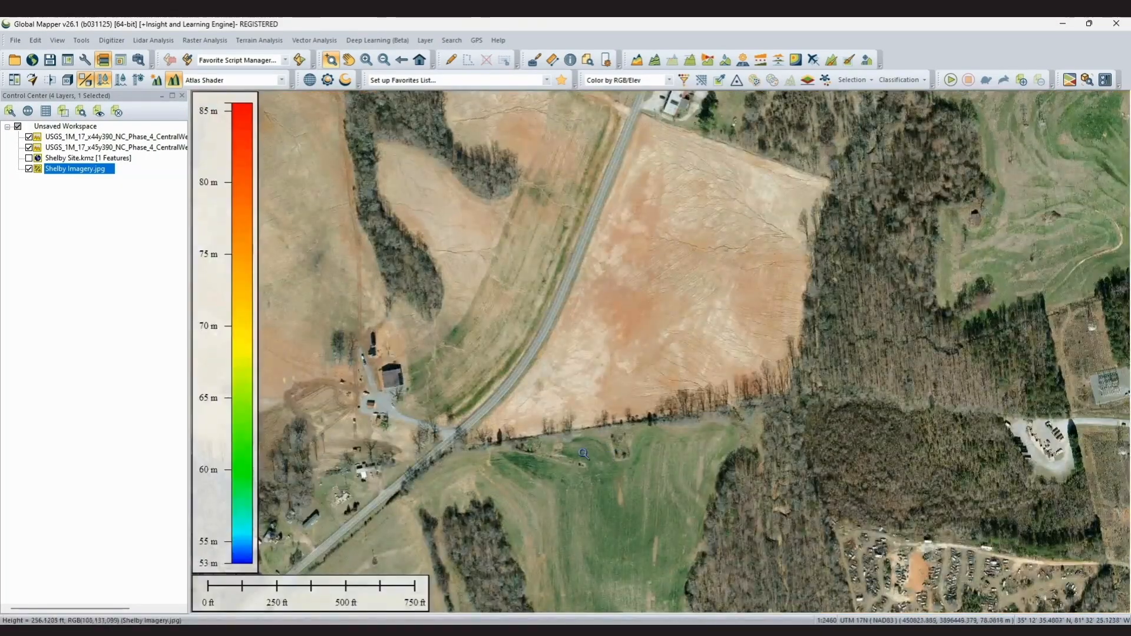
{"action": "scroll", "coordinate": [724, 457], "scroll_direction": "up", "scroll_amount": 1}
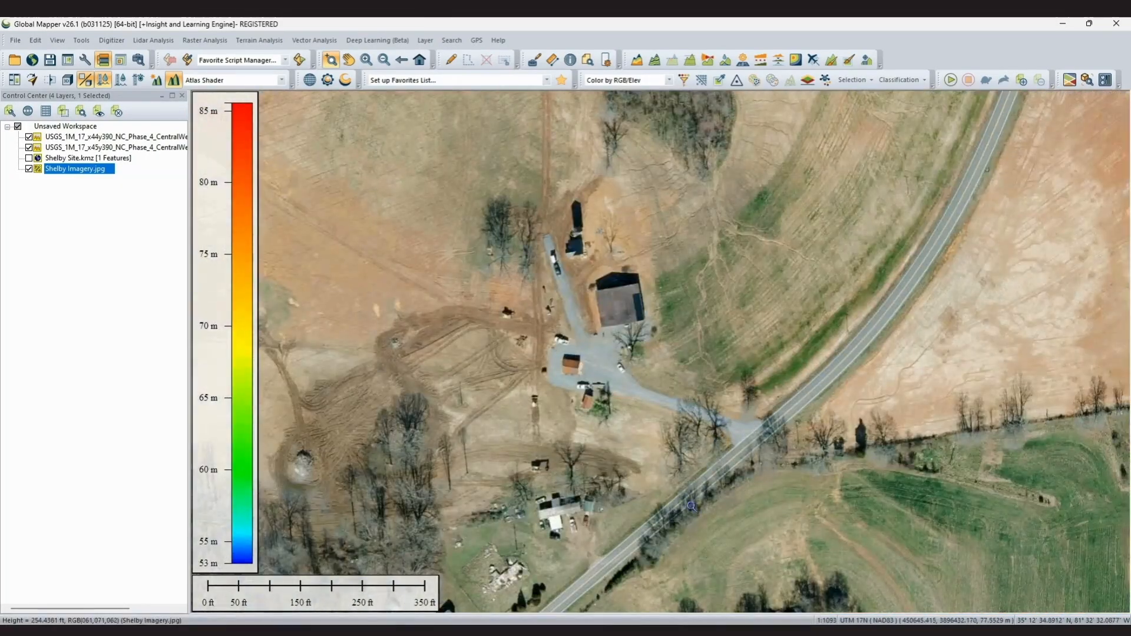
{"action": "scroll", "coordinate": [693, 490], "scroll_direction": "down", "scroll_amount": 2}
{"action": "scroll", "coordinate": [692, 490], "scroll_direction": "down", "scroll_amount": 2}
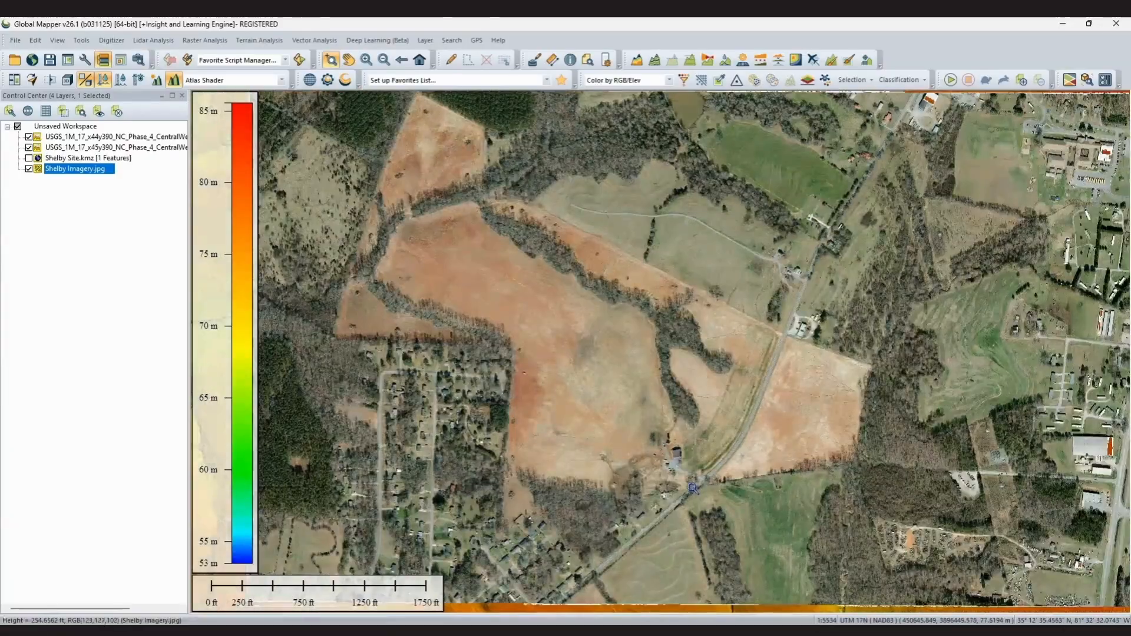
{"action": "left_click", "coordinate": [31, 160]}
{"action": "left_click_drag", "start_coordinate": [30, 160], "coordinate": [68, 177]}
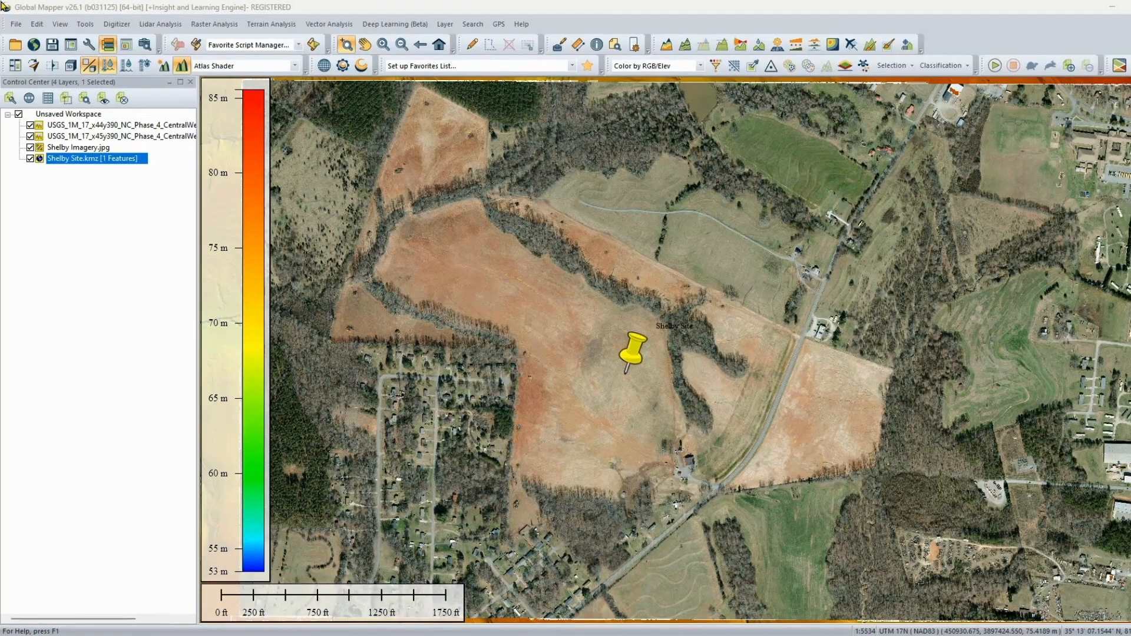
{"action": "left_click", "coordinate": [30, 159]}
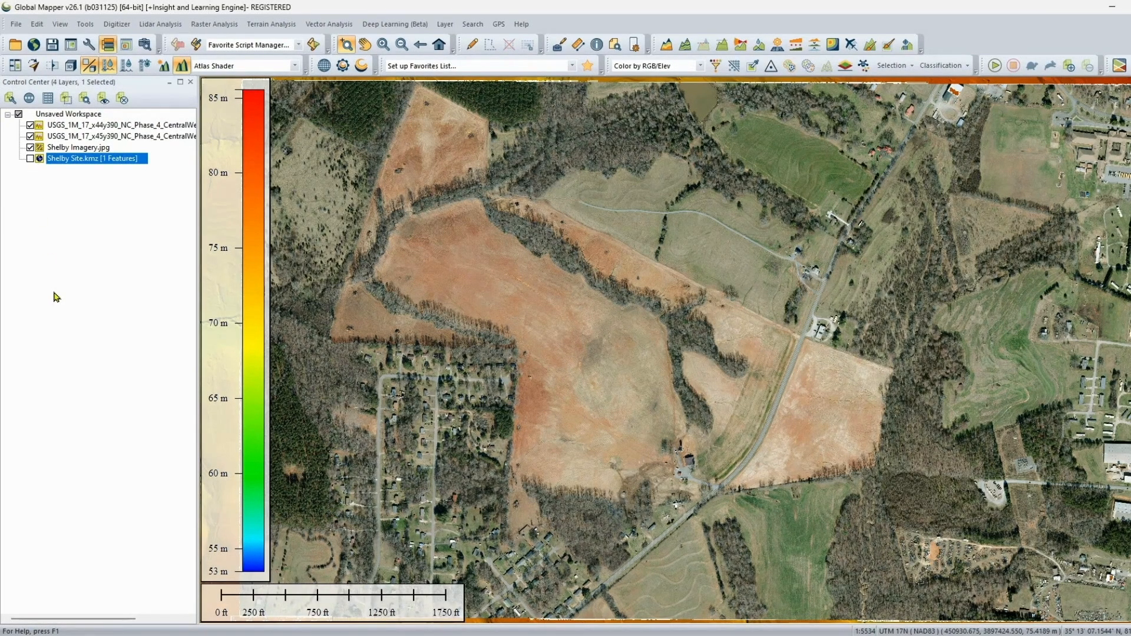
Step: Load the parcels shapefile from the Parcels folder of Shelby Project
{"action": "left_click", "coordinate": [14, 44]}
{"action": "left_click", "coordinate": [500, 192]}
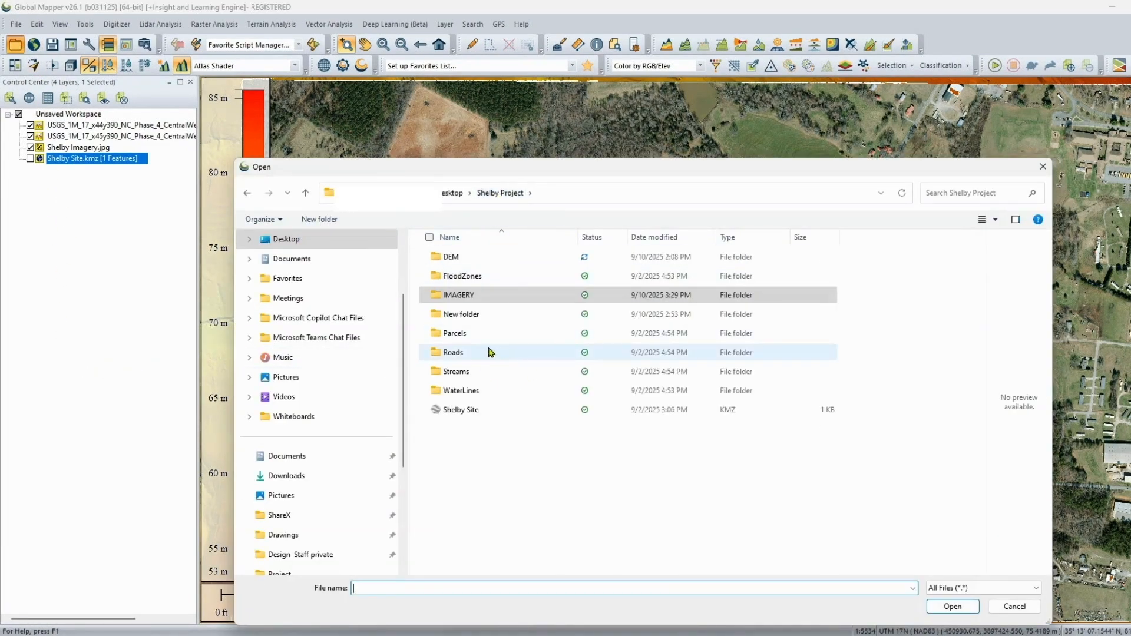
{"action": "left_click", "coordinate": [462, 333]}
{"action": "double_click", "coordinate": [463, 334]}
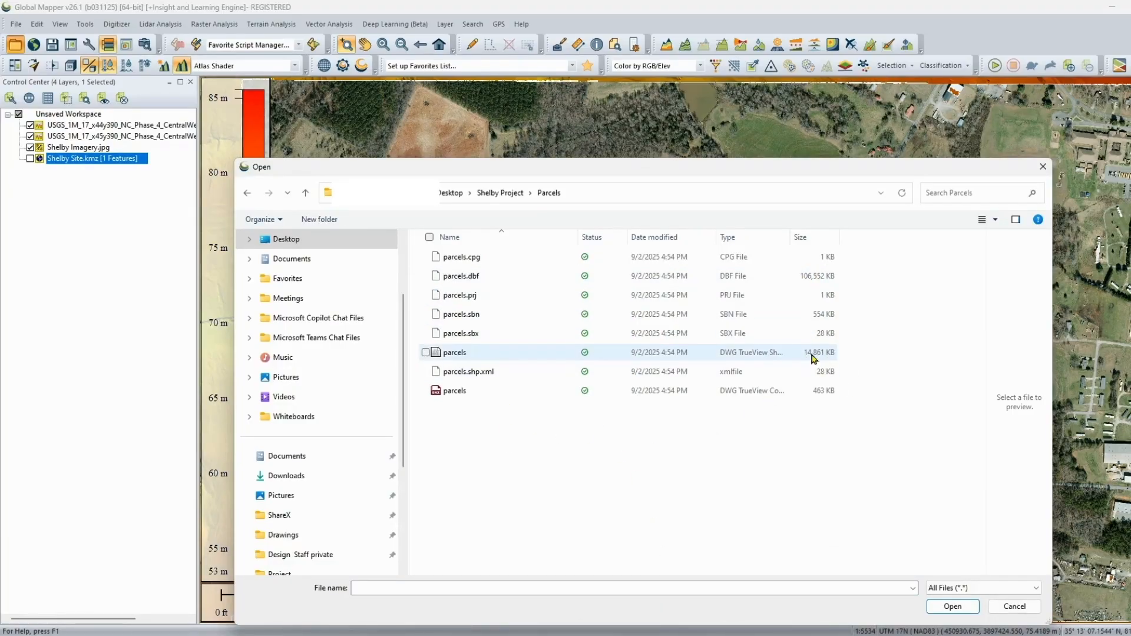
{"action": "double_click", "coordinate": [478, 353]}
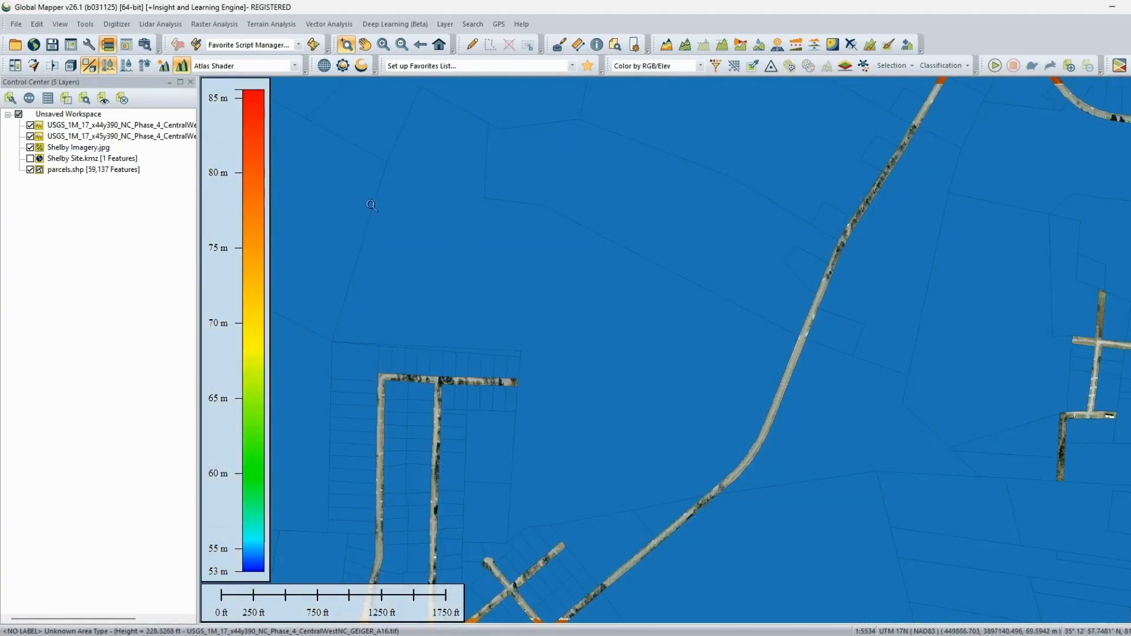
Step: Style all parcel areas the same, with no fill and a solid 1-pixel border
{"action": "left_click", "coordinate": [81, 172]}
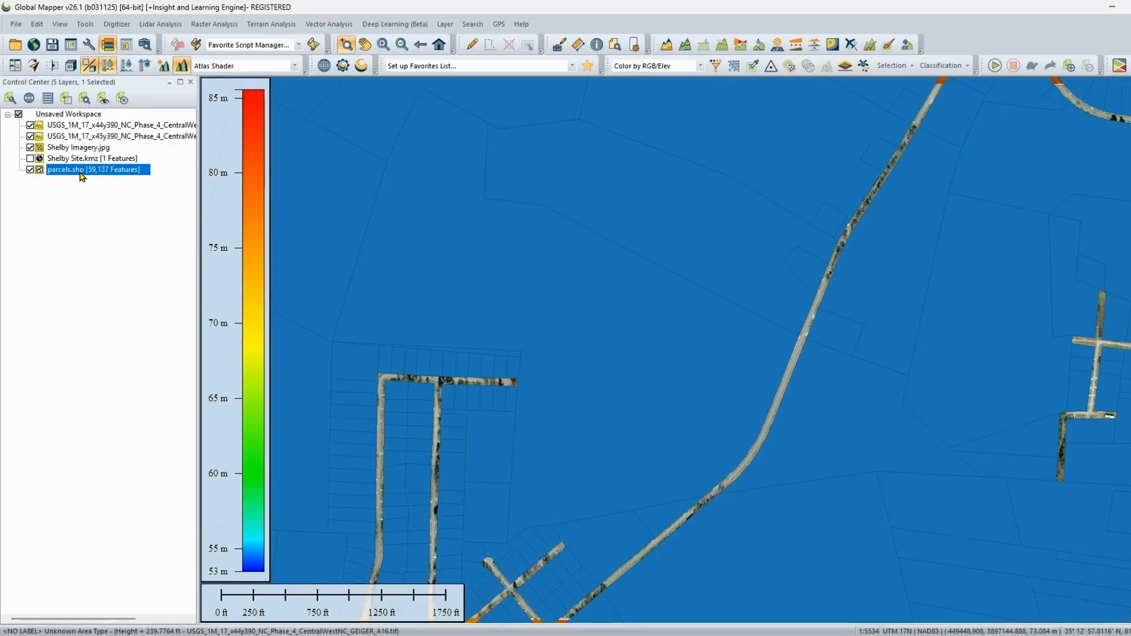
{"action": "double_click", "coordinate": [81, 171]}
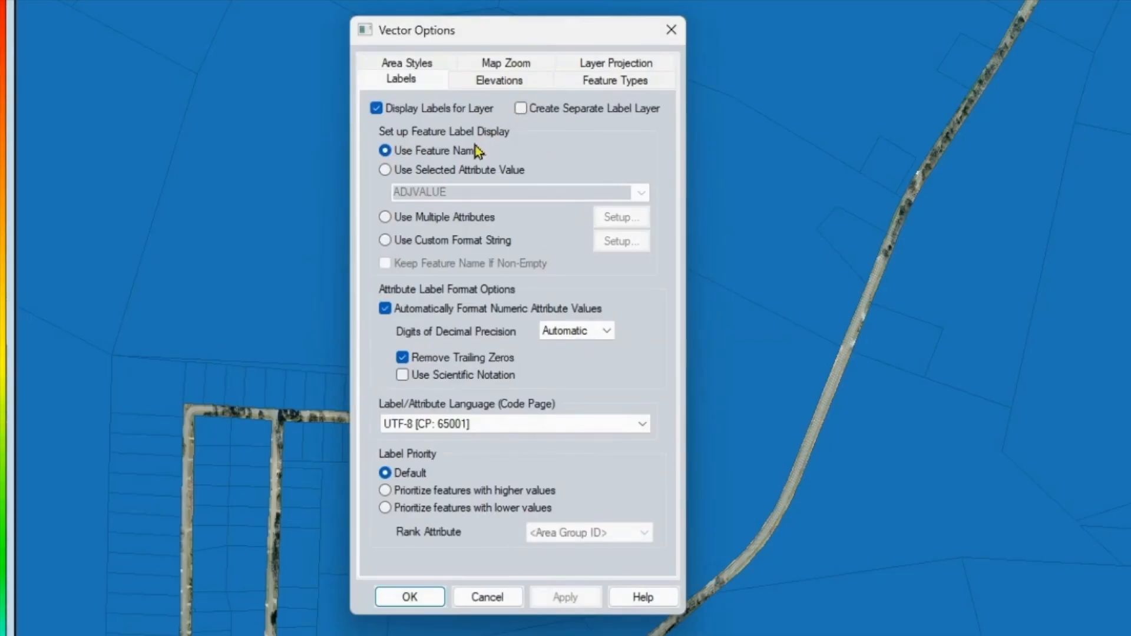
{"action": "left_click", "coordinate": [425, 65]}
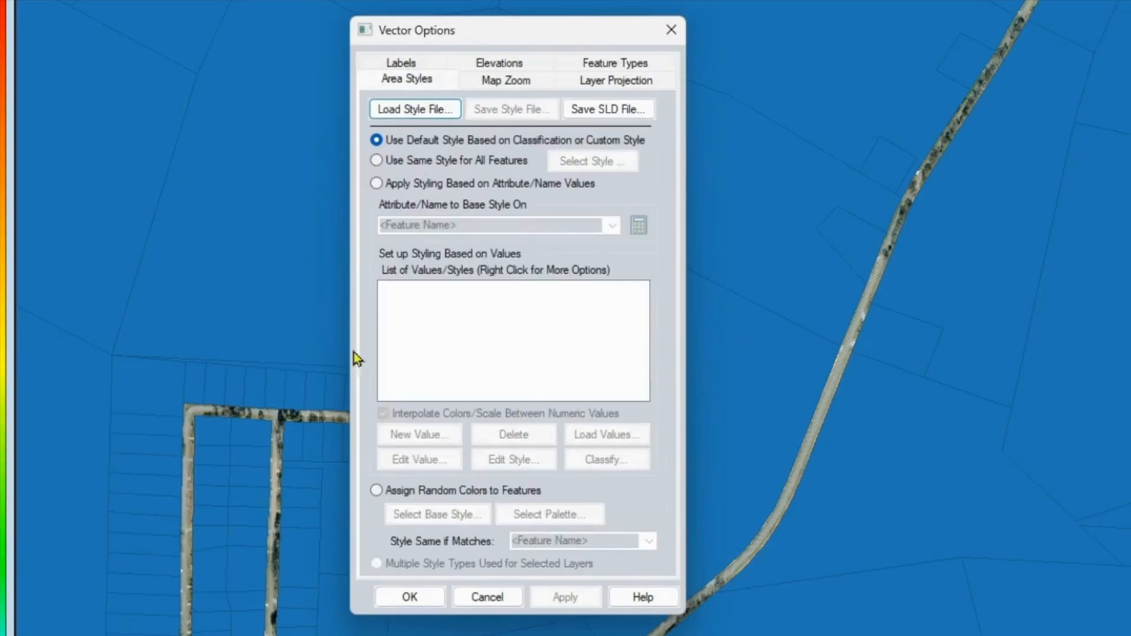
{"action": "left_click", "coordinate": [459, 163]}
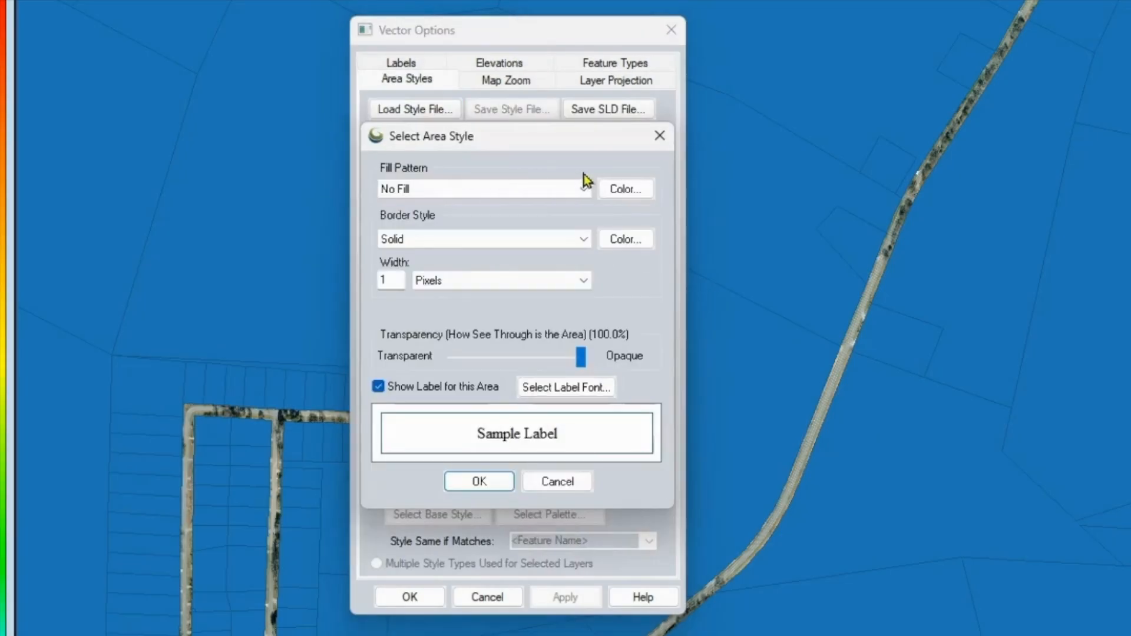
{"action": "left_click", "coordinate": [491, 479]}
{"action": "left_click", "coordinate": [567, 597]}
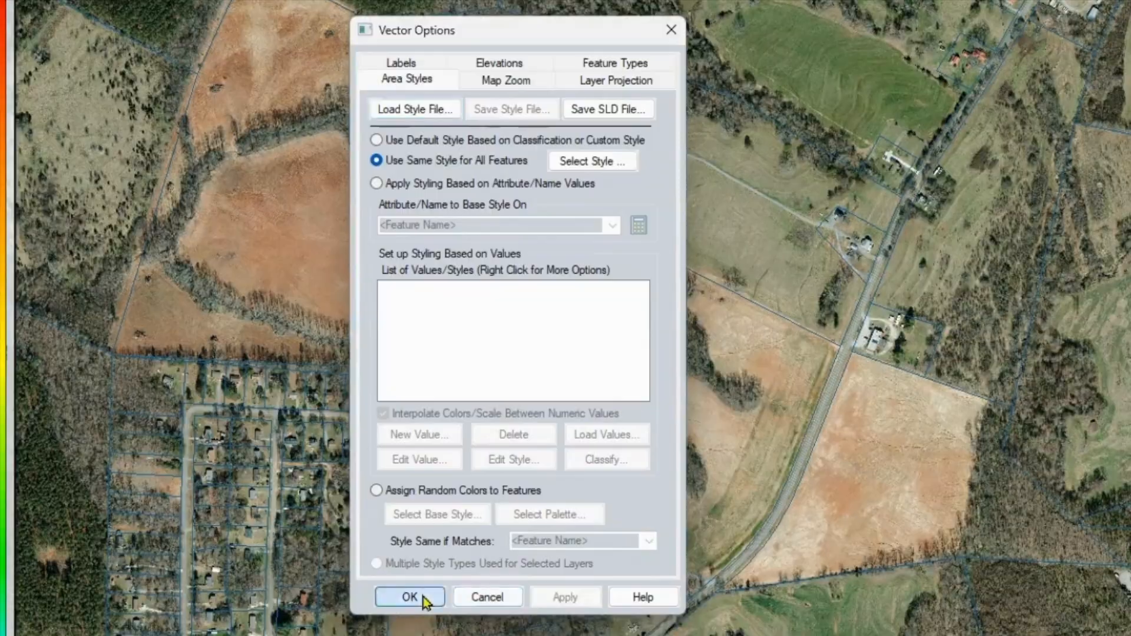
{"action": "left_click", "coordinate": [411, 596]}
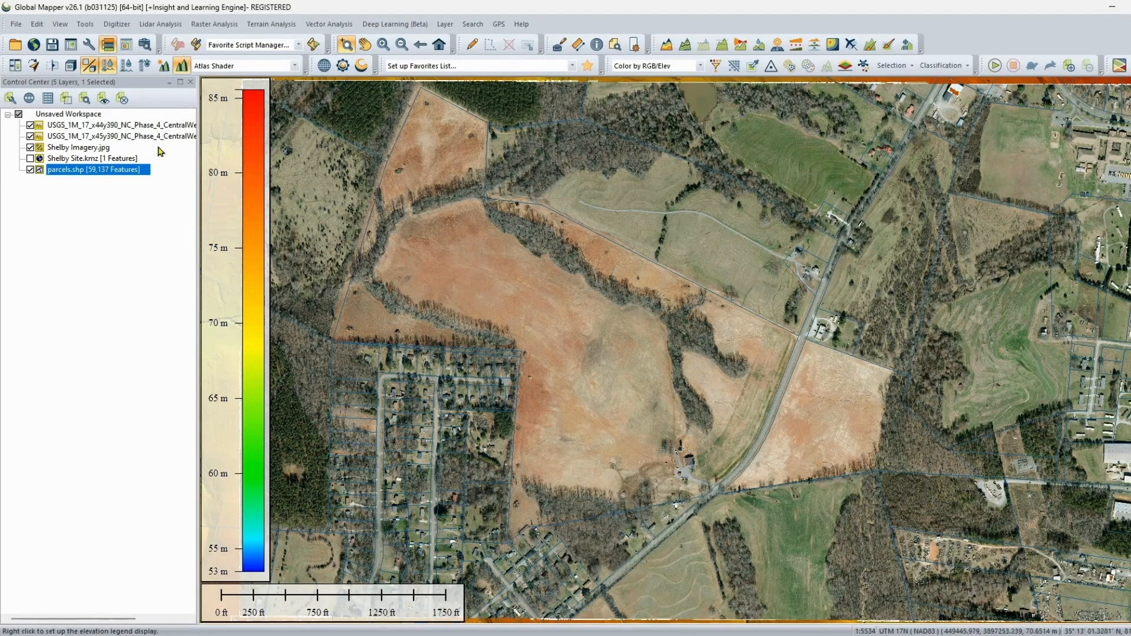
Step: Query the feature information of the large field parcel at the site, including its owner and area
{"action": "left_click", "coordinate": [600, 47]}
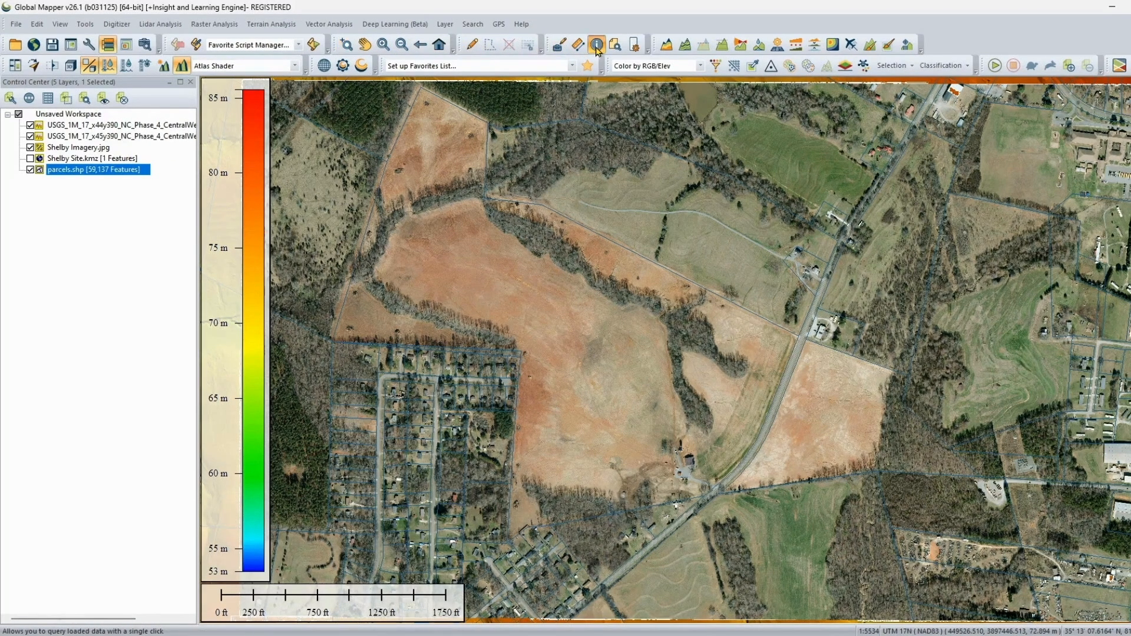
{"action": "left_click", "coordinate": [667, 251]}
{"action": "left_click", "coordinate": [581, 294]}
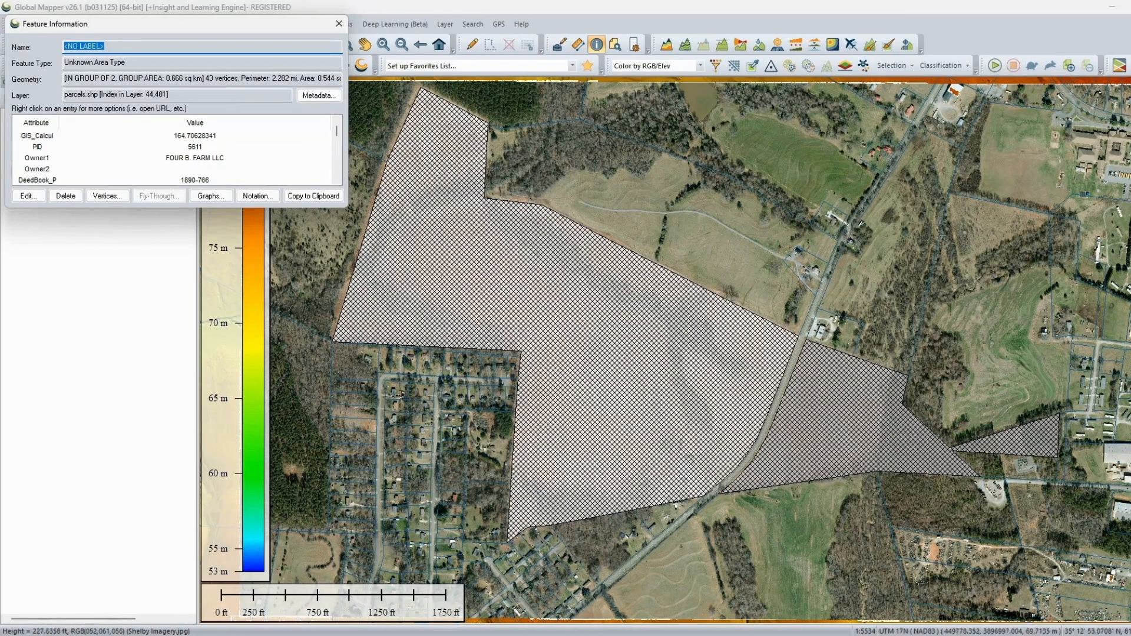
{"action": "left_click", "coordinate": [339, 25]}
{"action": "left_click", "coordinate": [557, 291]}
{"action": "left_click", "coordinate": [340, 24]}
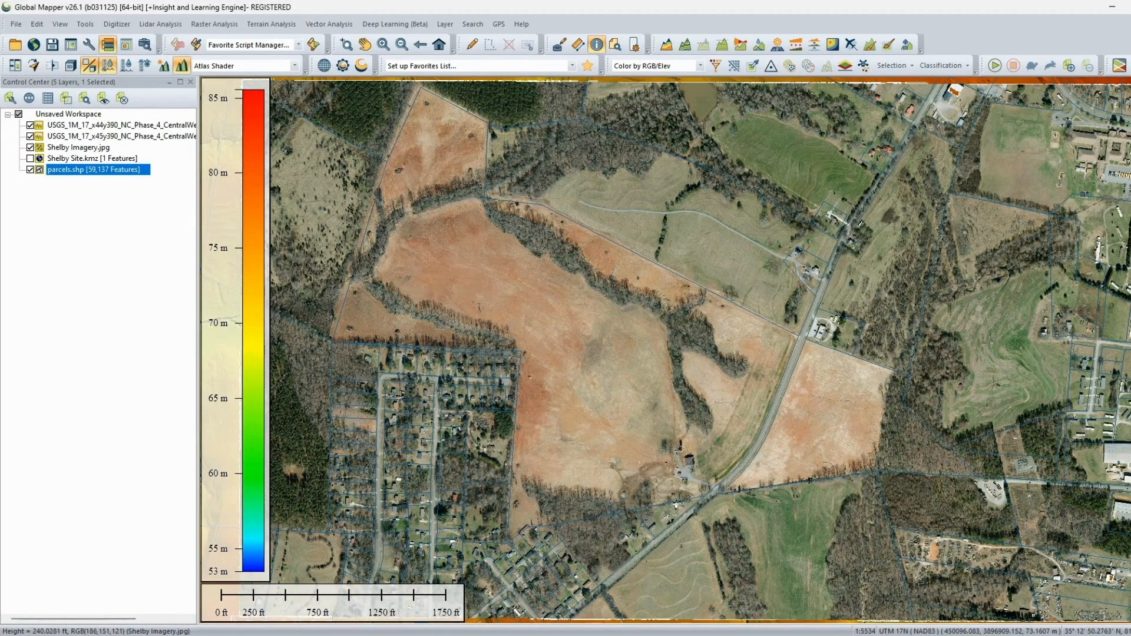
Step: Load the FloodZones shapefile from the FloodZones folder of Shelby Project
{"action": "left_click", "coordinate": [15, 44]}
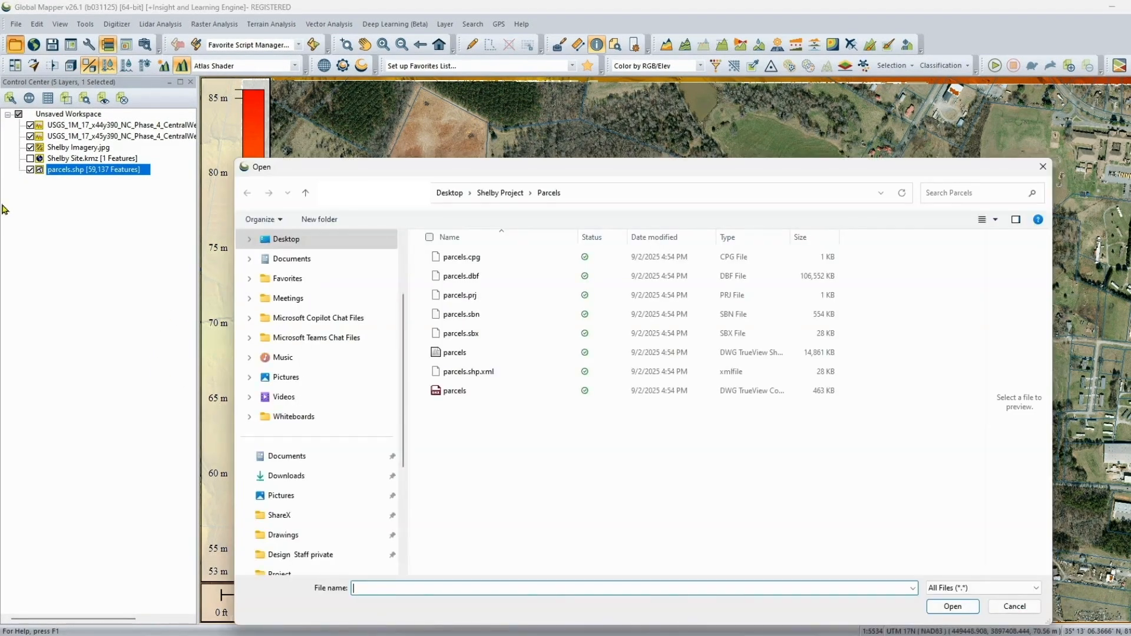
{"action": "left_click", "coordinate": [499, 192]}
{"action": "double_click", "coordinate": [463, 276]}
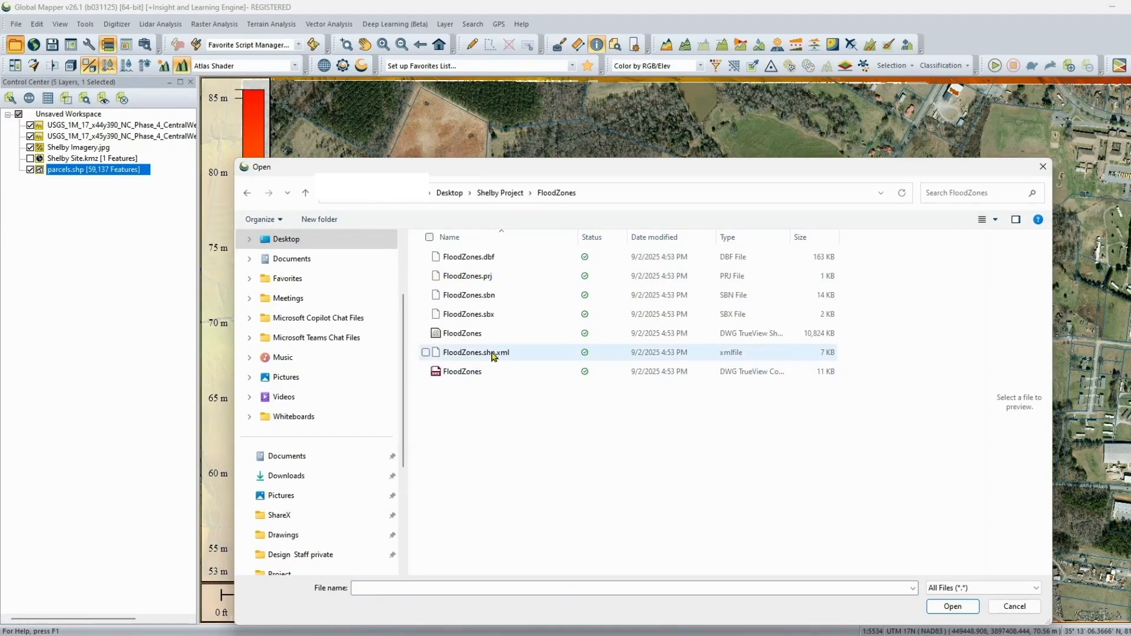
{"action": "double_click", "coordinate": [480, 333]}
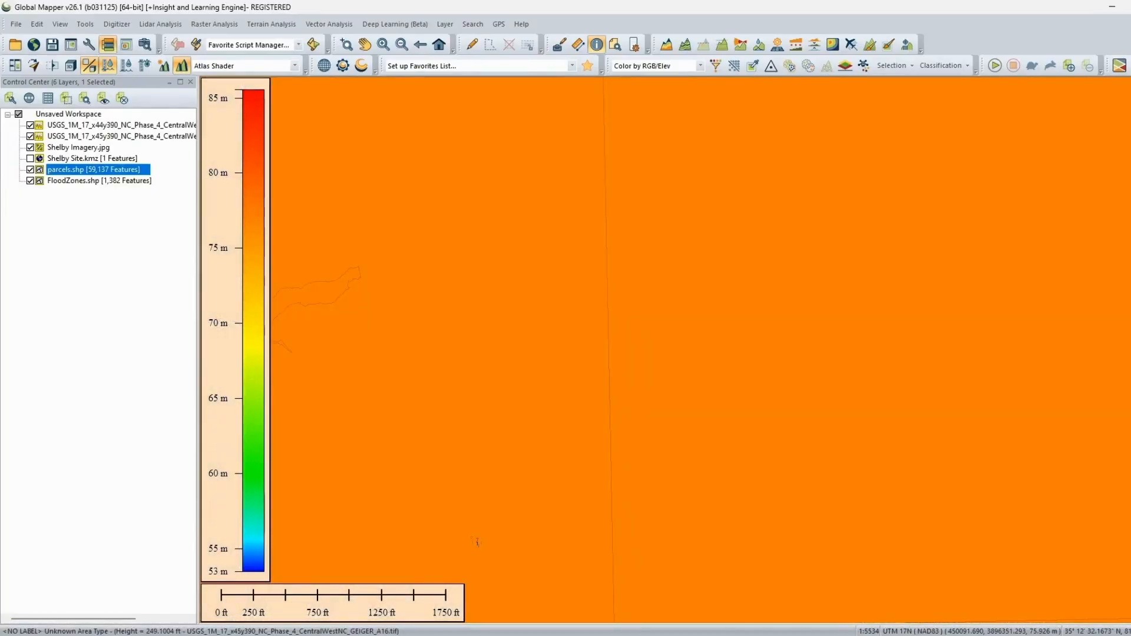
Step: Check how the flood zones extend over the site and surrounding county, and hide the FloodZones layer
{"action": "scroll", "coordinate": [534, 385], "scroll_direction": "down", "scroll_amount": 5}
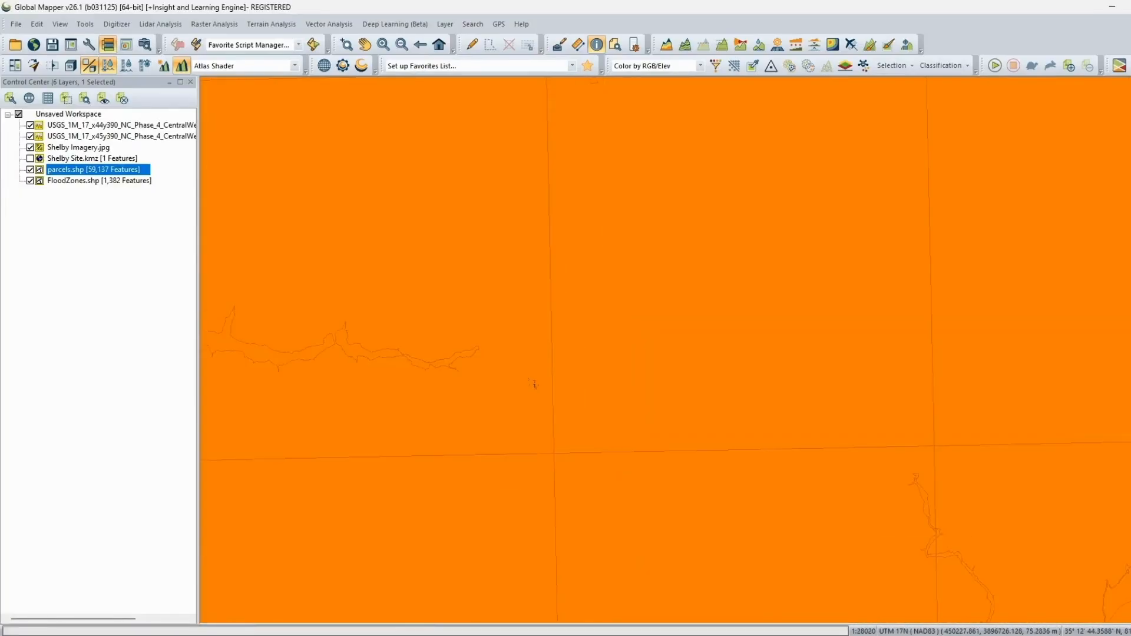
{"action": "scroll", "coordinate": [568, 402], "scroll_direction": "down", "scroll_amount": 2}
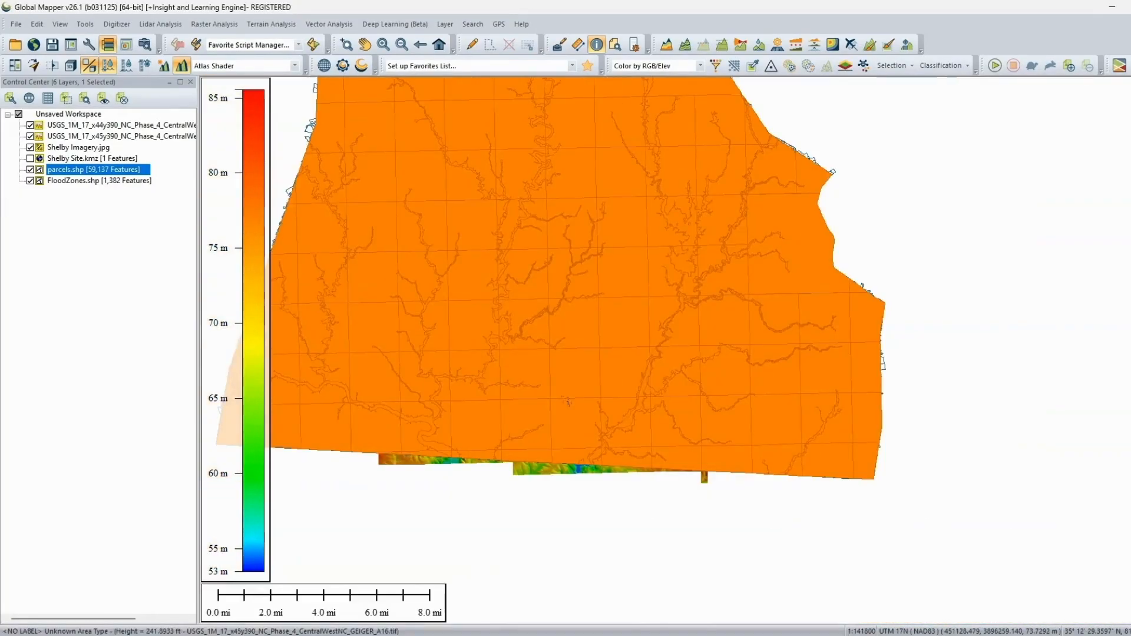
{"action": "scroll", "coordinate": [568, 403], "scroll_direction": "up", "scroll_amount": 3}
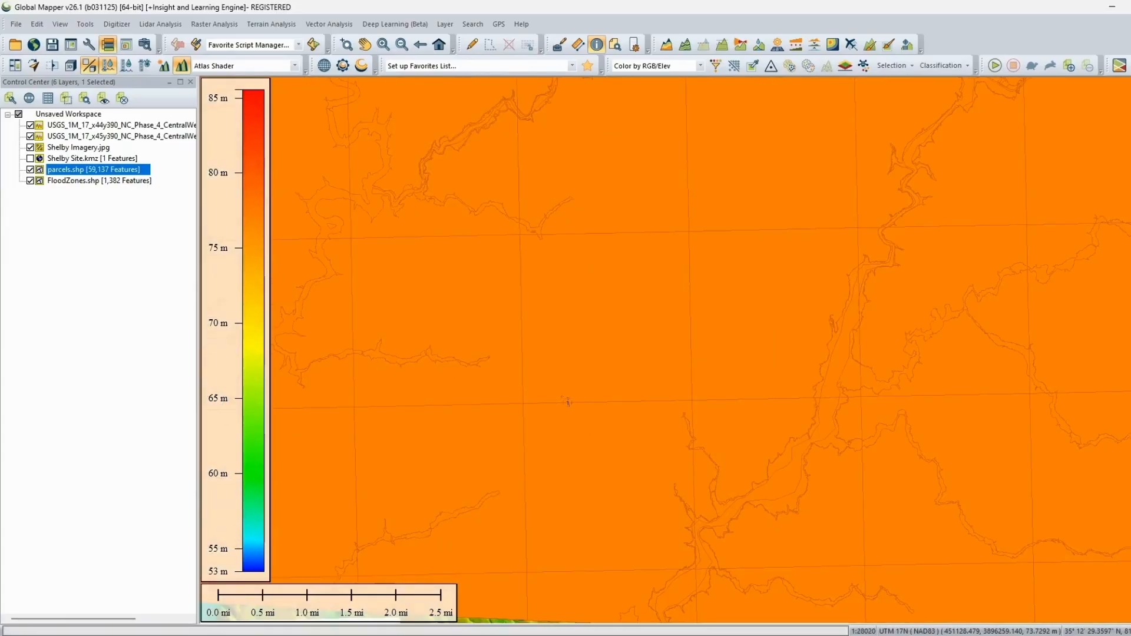
{"action": "left_click", "coordinate": [30, 181]}
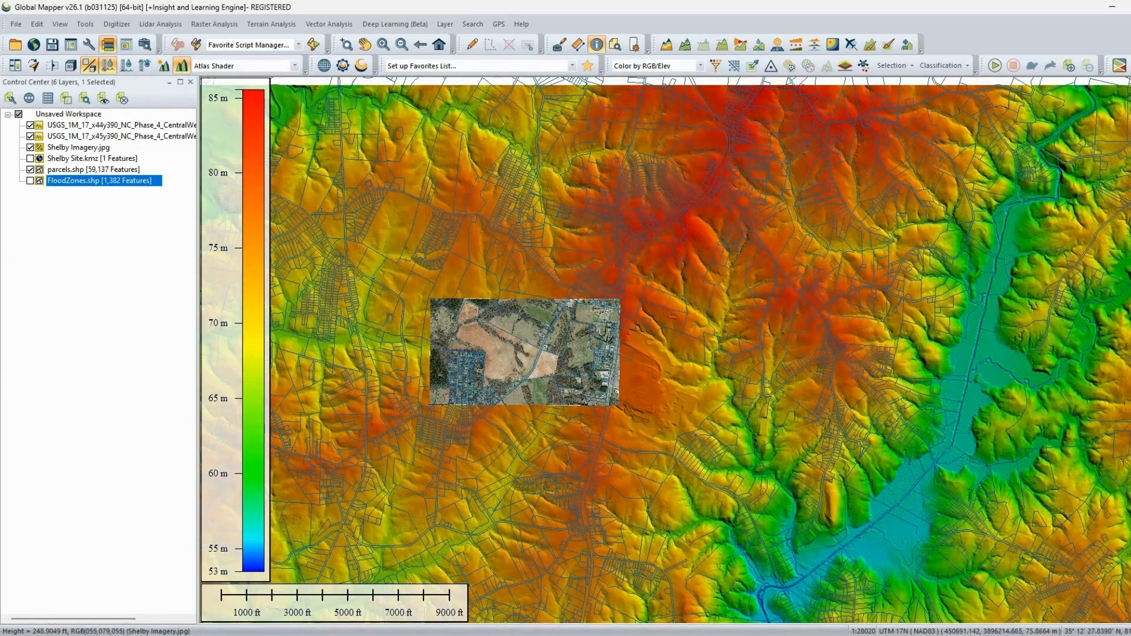
{"action": "scroll", "coordinate": [511, 393], "scroll_direction": "up", "scroll_amount": 1}
{"action": "scroll", "coordinate": [512, 387], "scroll_direction": "up", "scroll_amount": 2}
{"action": "left_click_drag", "start_coordinate": [484, 326], "coordinate": [648, 414]}
{"action": "scroll", "coordinate": [648, 414], "scroll_direction": "up", "scroll_amount": 1}
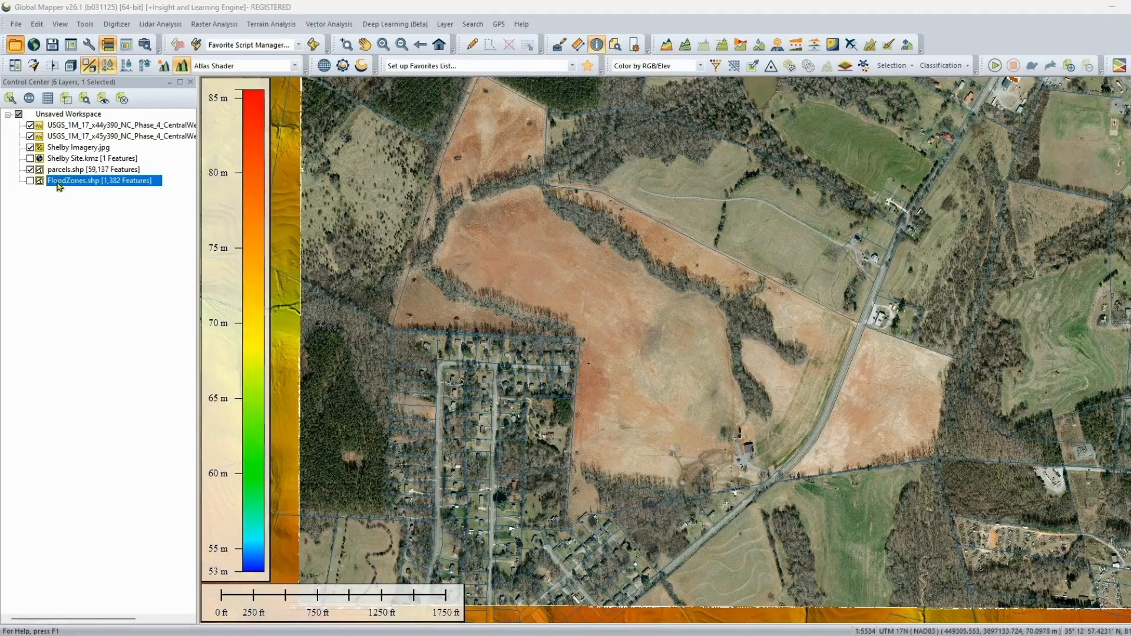
Step: Load the Roads shapefile from the Roads folder of Shelby Project
{"action": "key", "text": "ctrl+o"}
{"action": "left_click", "coordinate": [500, 193]}
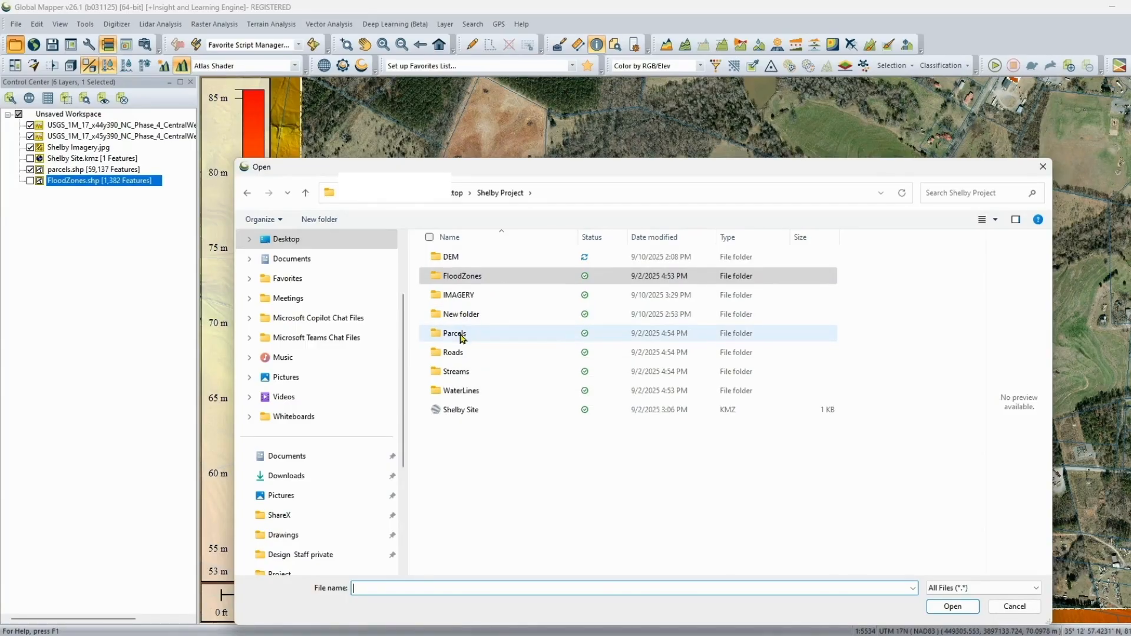
{"action": "left_click", "coordinate": [462, 355]}
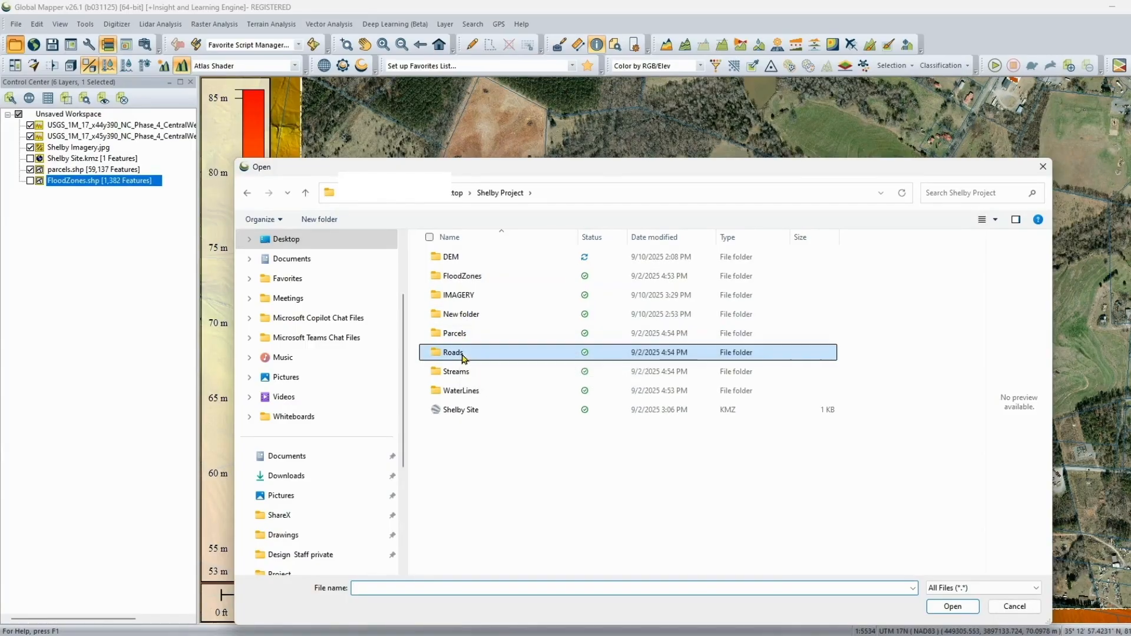
{"action": "double_click", "coordinate": [463, 355]}
{"action": "double_click", "coordinate": [464, 353]}
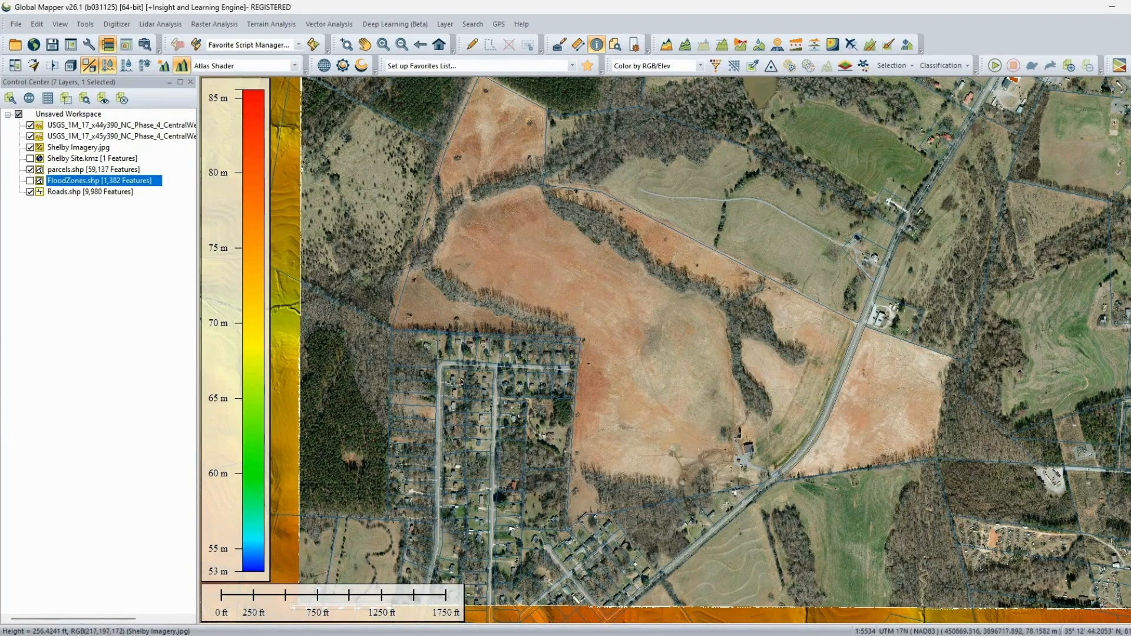
Step: Examine the roads and parcel boundaries over the imagery around the field parcel, its farm buildings and the neighbouring subdivision
{"action": "scroll", "coordinate": [843, 365], "scroll_direction": "up", "scroll_amount": 4}
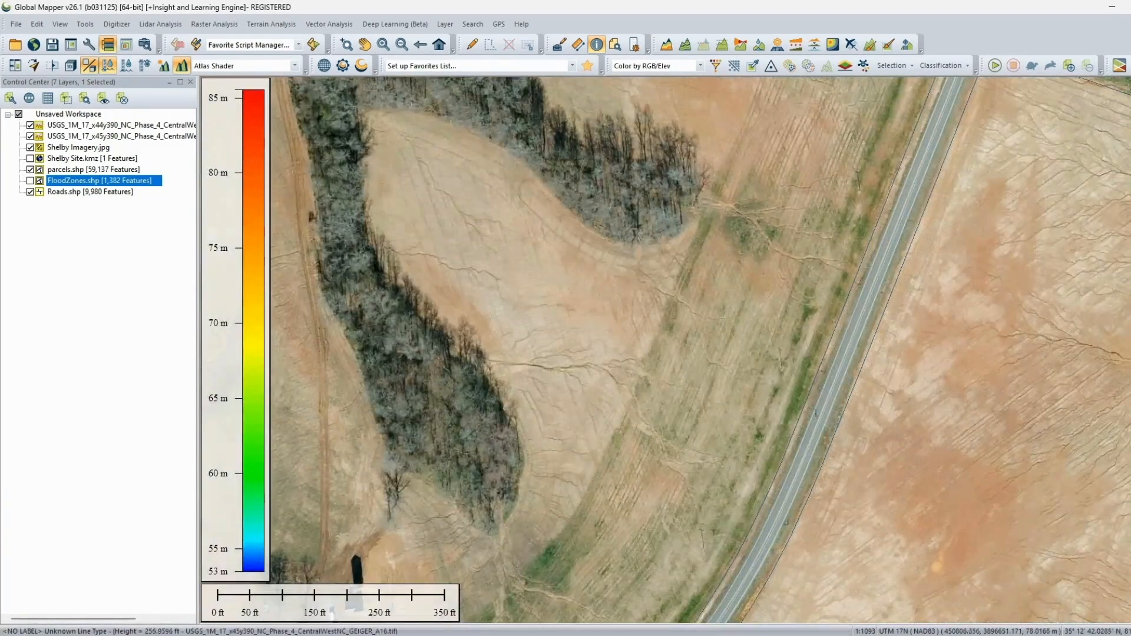
{"action": "scroll", "coordinate": [804, 418], "scroll_direction": "down", "scroll_amount": 2}
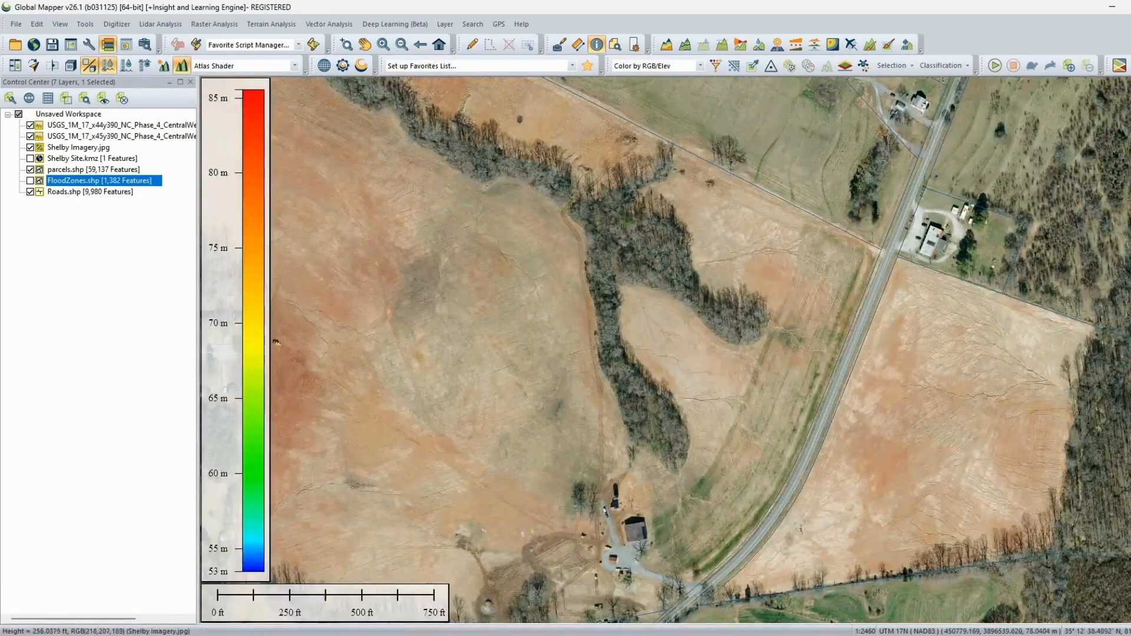
{"action": "left_click_drag", "start_coordinate": [800, 528], "coordinate": [890, 364]}
{"action": "left_click_drag", "start_coordinate": [589, 492], "coordinate": [650, 407]}
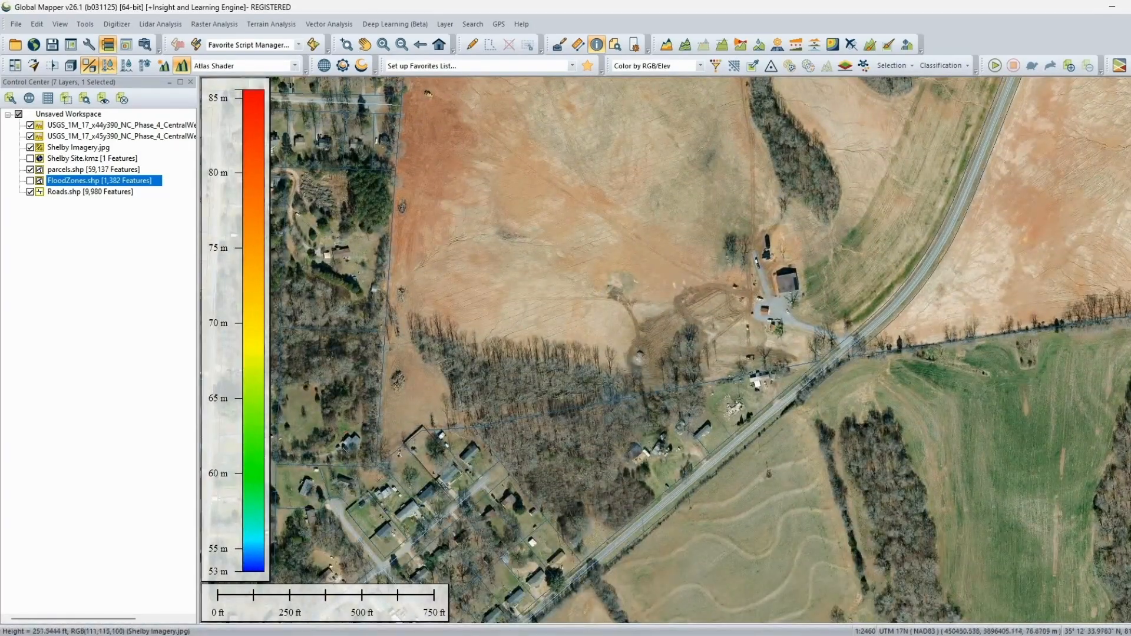
{"action": "left_click_drag", "start_coordinate": [523, 223], "coordinate": [523, 420]}
{"action": "scroll", "coordinate": [523, 420], "scroll_direction": "down", "scroll_amount": 1}
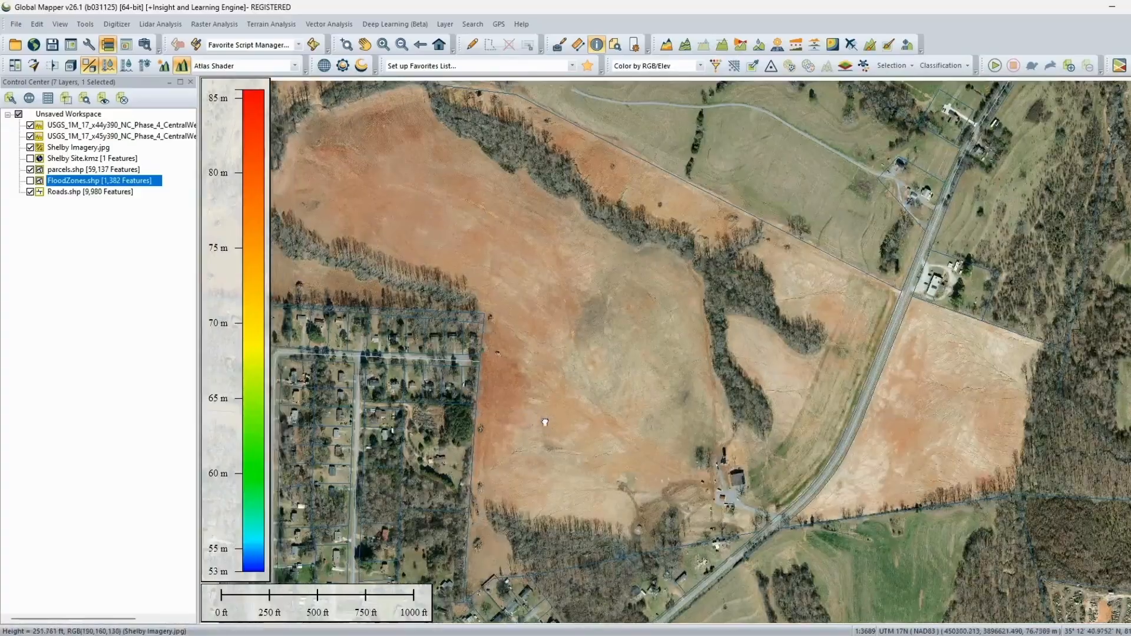
{"action": "left_click_drag", "start_coordinate": [476, 379], "coordinate": [815, 398]}
{"action": "scroll", "coordinate": [816, 399], "scroll_direction": "up", "scroll_amount": 2}
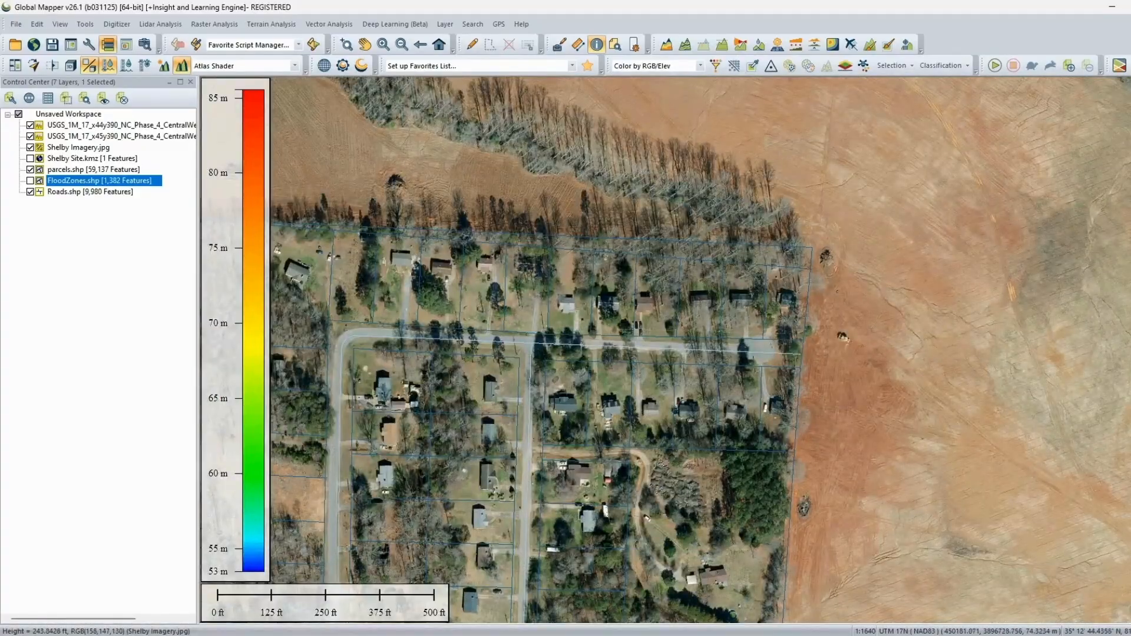
{"action": "scroll", "coordinate": [806, 363], "scroll_direction": "down", "scroll_amount": 2}
{"action": "left_click_drag", "start_coordinate": [805, 363], "coordinate": [351, 348]}
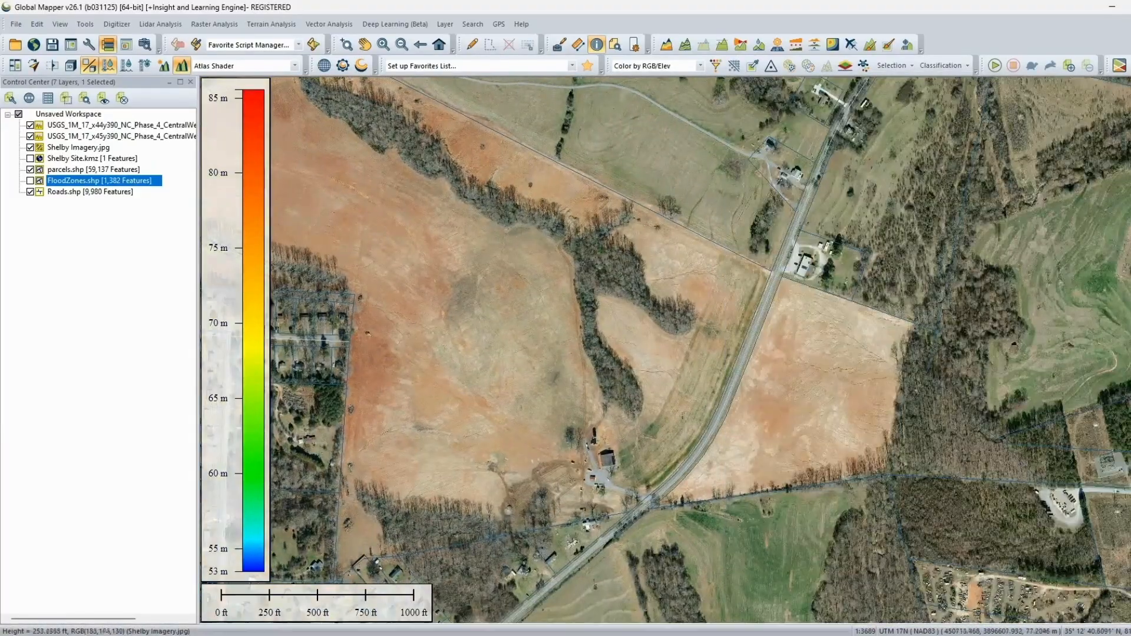
{"action": "scroll", "coordinate": [695, 403], "scroll_direction": "down", "scroll_amount": 1}
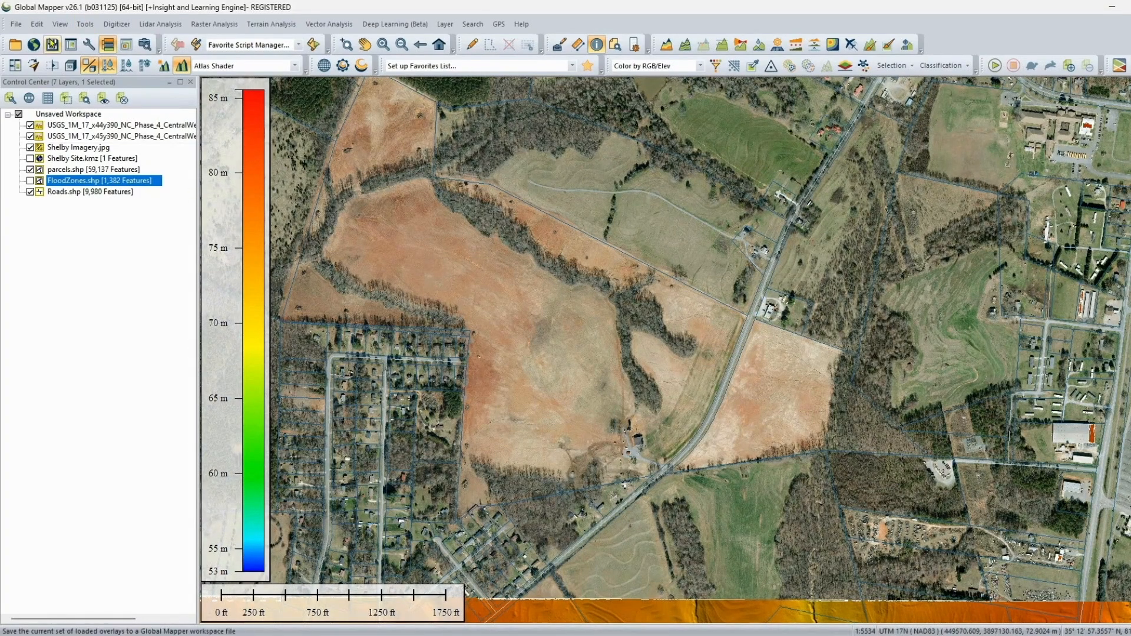
Step: Load the WaterLines shapefile from the WaterLines folder of Shelby Project
{"action": "left_click", "coordinate": [15, 45]}
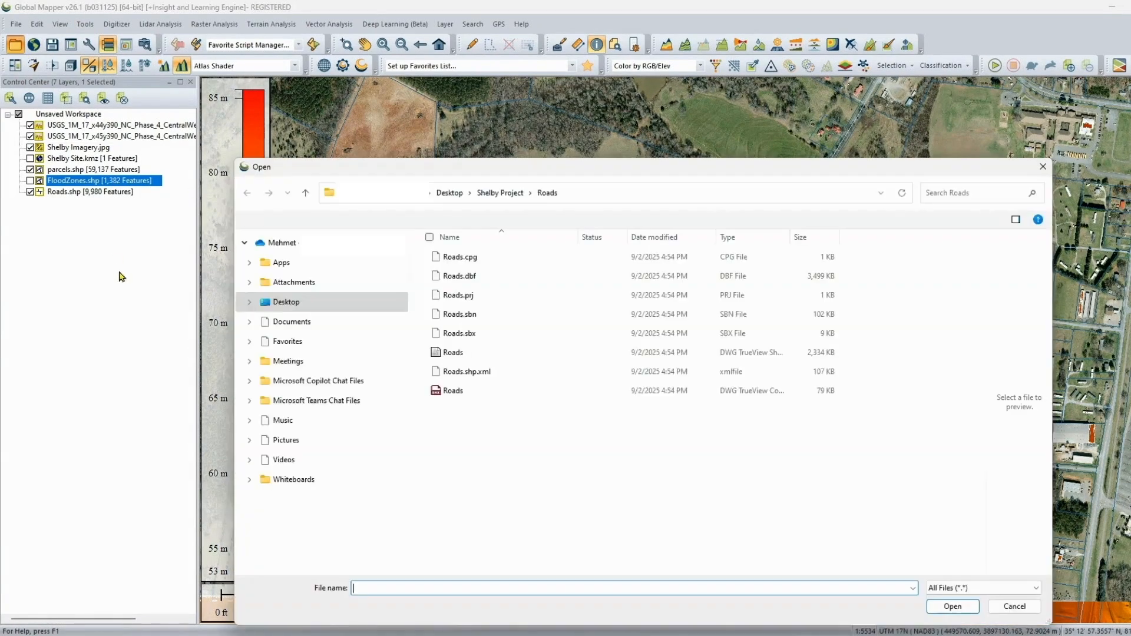
{"action": "left_click", "coordinate": [500, 192]}
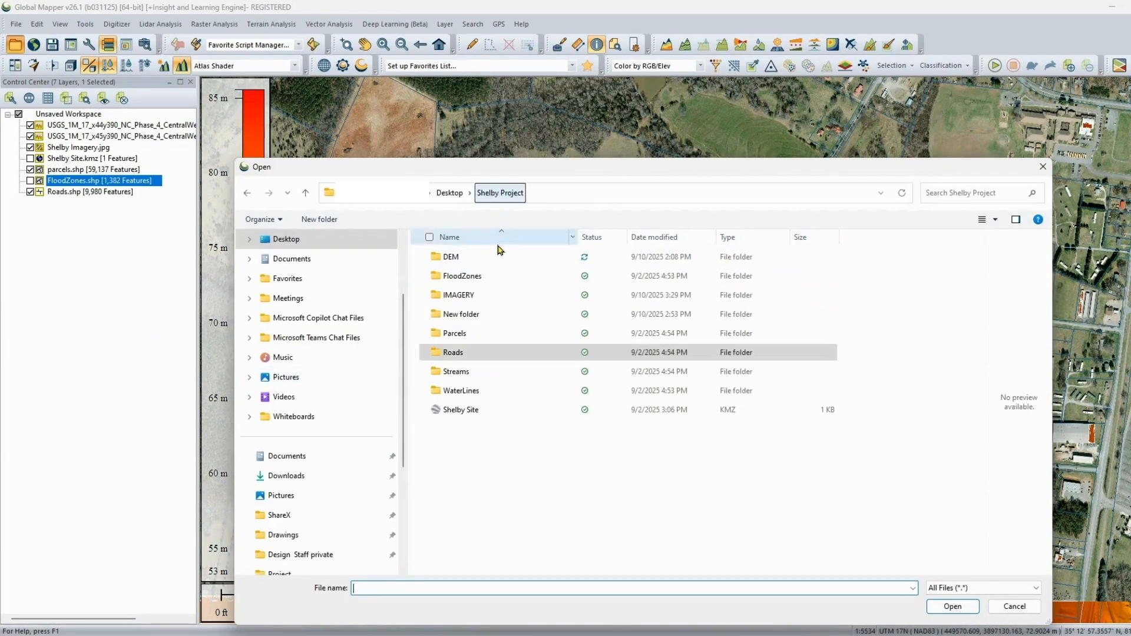
{"action": "double_click", "coordinate": [470, 392]}
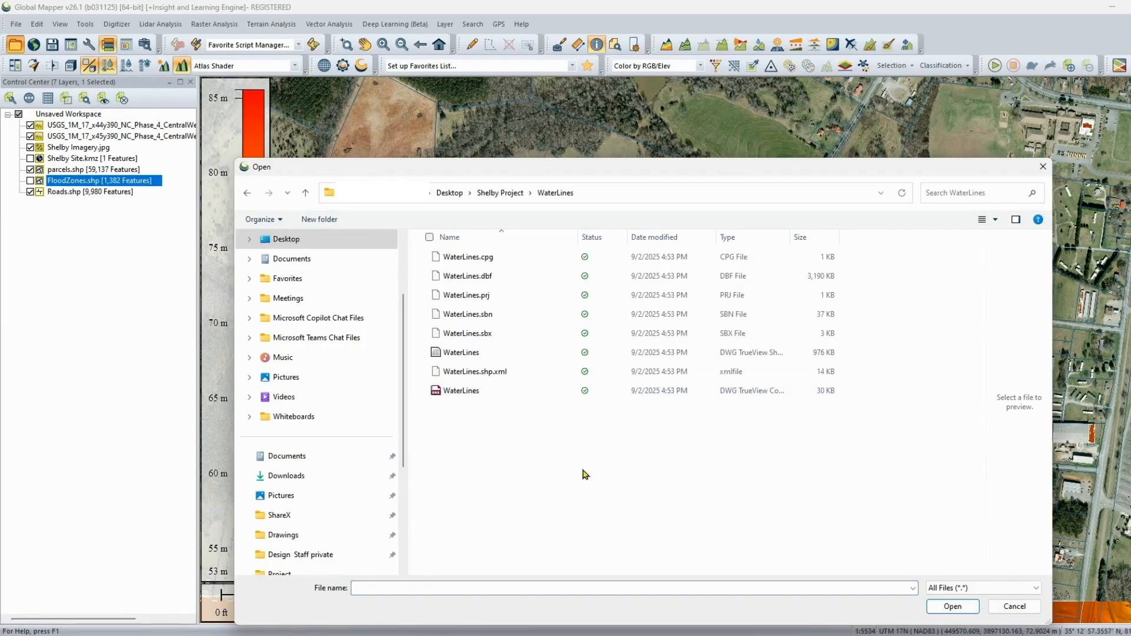
{"action": "double_click", "coordinate": [462, 353]}
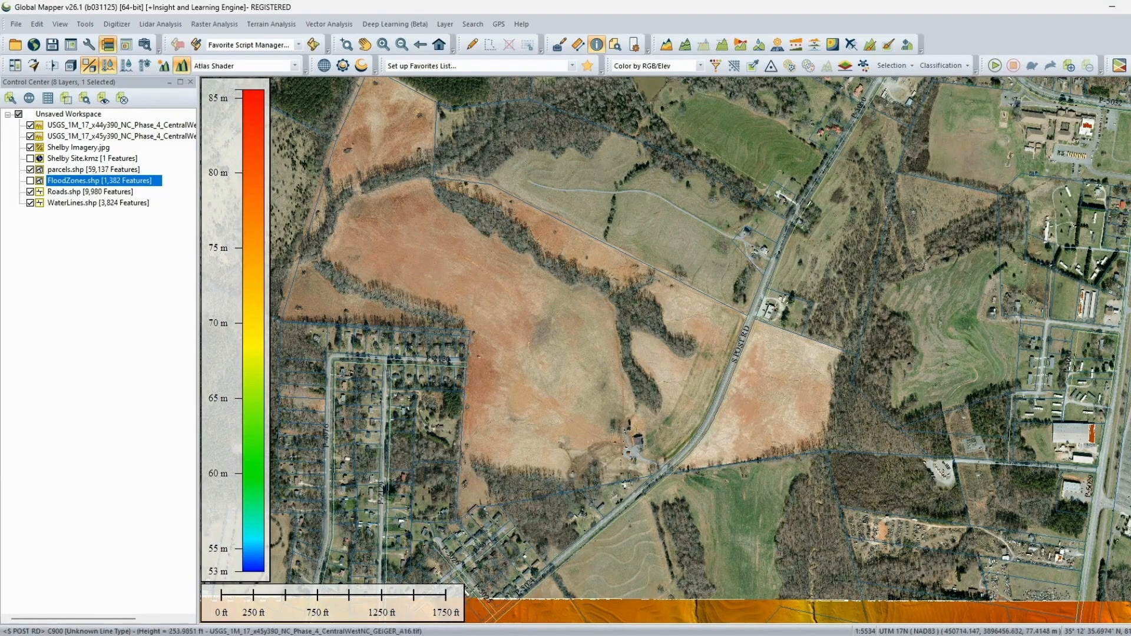
Step: Examine the water lines and road frontage along S Post Rd beside the site's farm buildings
{"action": "left_click_drag", "start_coordinate": [669, 448], "coordinate": [850, 371]}
{"action": "scroll", "coordinate": [852, 382], "scroll_direction": "up", "scroll_amount": 5}
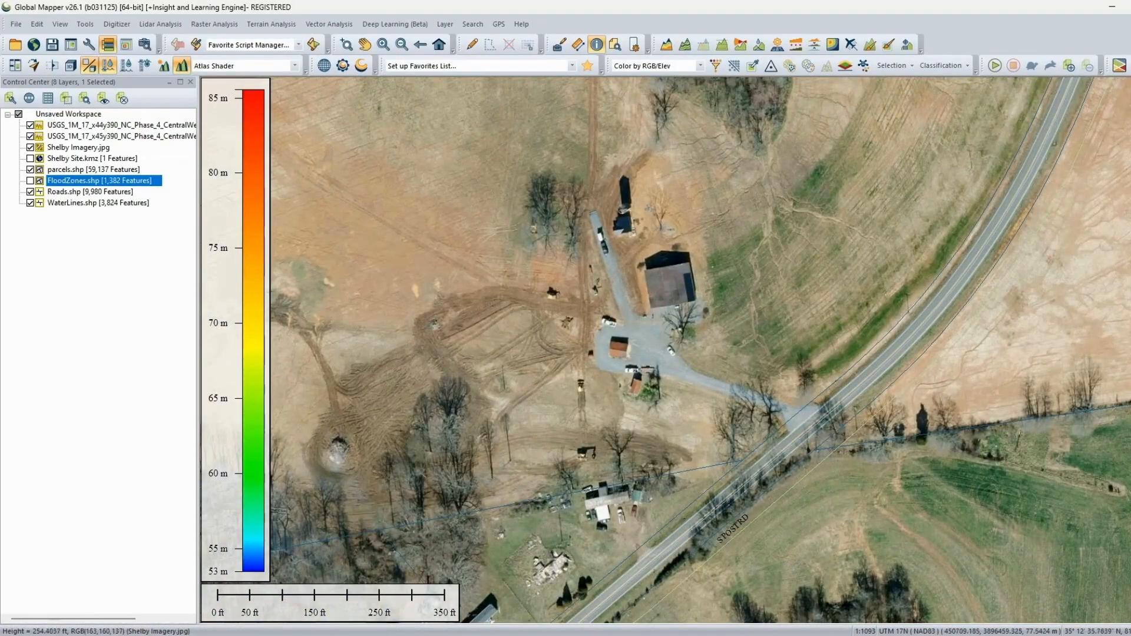
{"action": "scroll", "coordinate": [901, 395], "scroll_direction": "down", "scroll_amount": 1}
{"action": "left_click_drag", "start_coordinate": [927, 353], "coordinate": [593, 509]}
{"action": "left_click_drag", "start_coordinate": [752, 325], "coordinate": [866, 398]}
{"action": "scroll", "coordinate": [262, 254], "scroll_direction": "down", "scroll_amount": 1}
Step: Review the Shelby Project data folders for files to open, and close the file selection without loading anything
{"action": "left_click", "coordinate": [14, 43]}
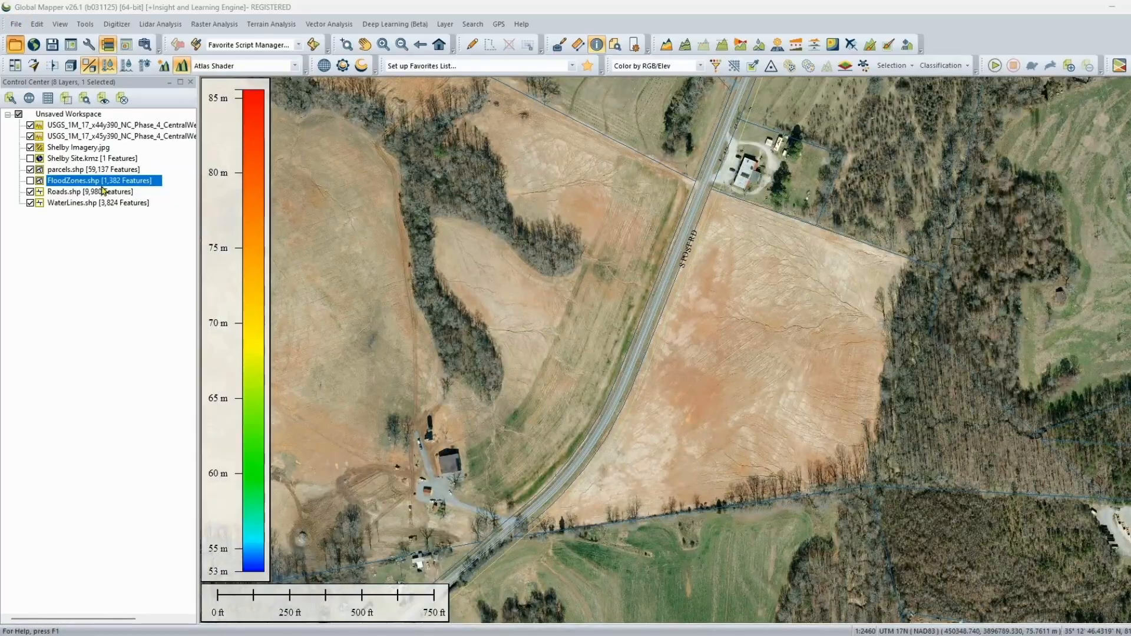
{"action": "left_click", "coordinate": [508, 195]}
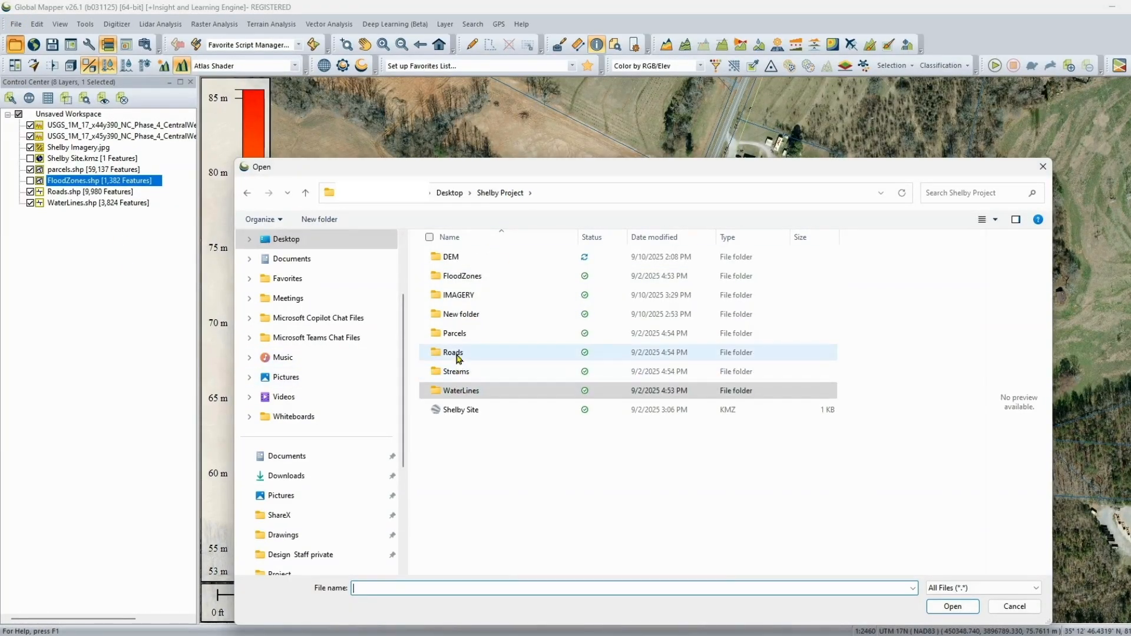
{"action": "left_click", "coordinate": [455, 333]}
{"action": "left_click", "coordinate": [469, 297]}
{"action": "left_click", "coordinate": [470, 278]}
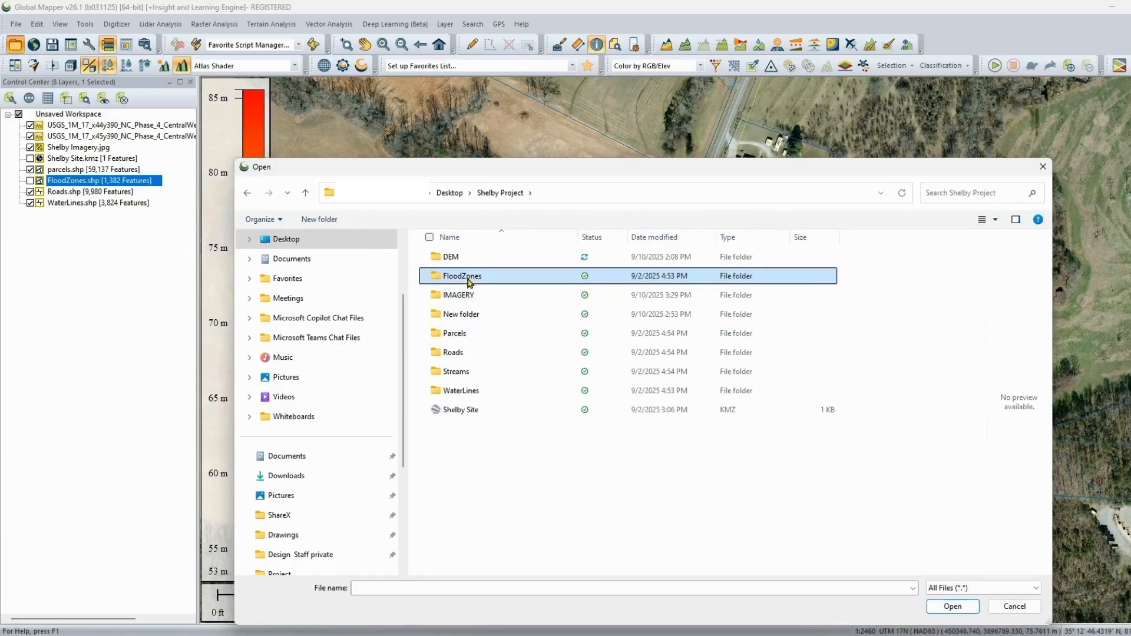
{"action": "left_click", "coordinate": [460, 337]}
{"action": "left_click", "coordinate": [470, 391]}
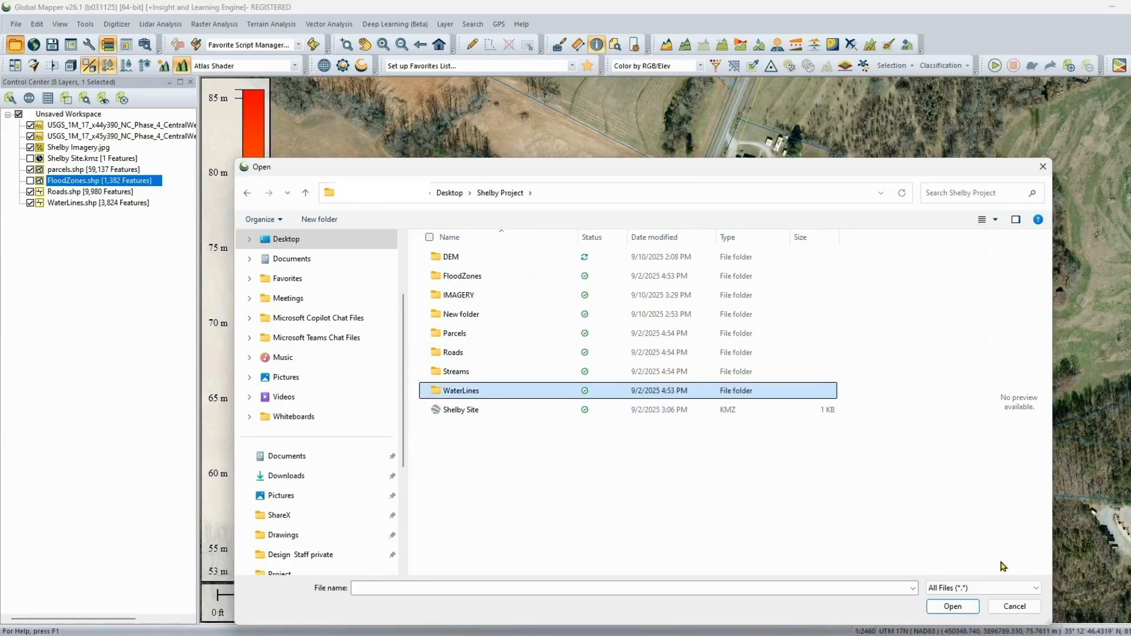
{"action": "left_click", "coordinate": [1014, 606]}
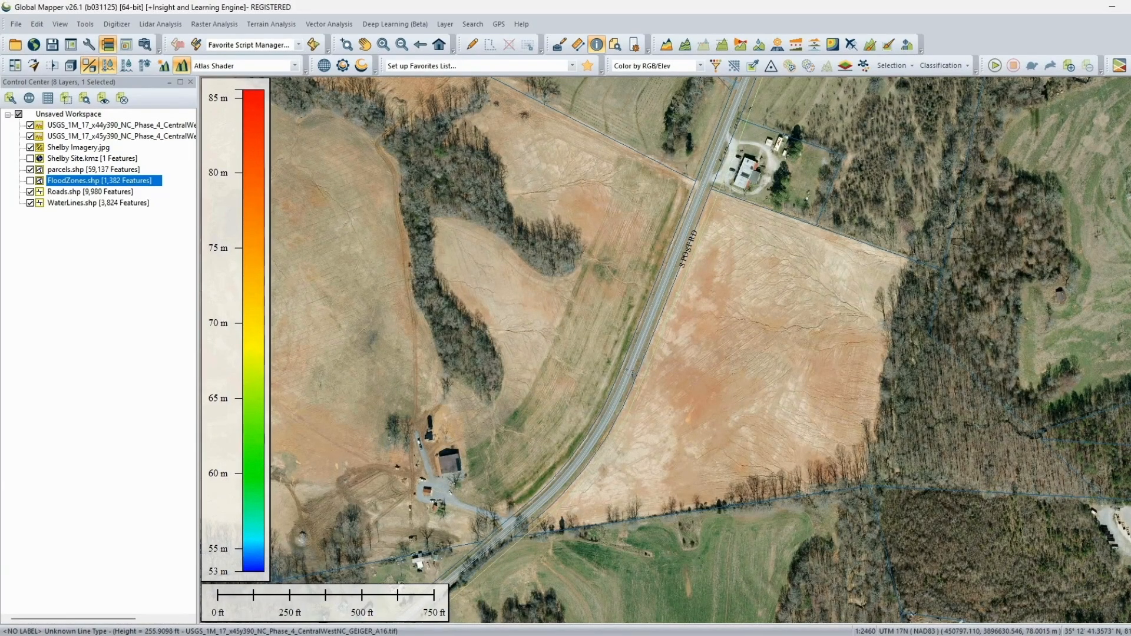
Step: Switch to the Outlook message on the Shelby site, review its land size, pad size and parking requirements, and close it
{"action": "scroll", "coordinate": [632, 374], "scroll_direction": "down", "scroll_amount": 1}
{"action": "left_click_drag", "start_coordinate": [606, 379], "coordinate": [913, 451]}
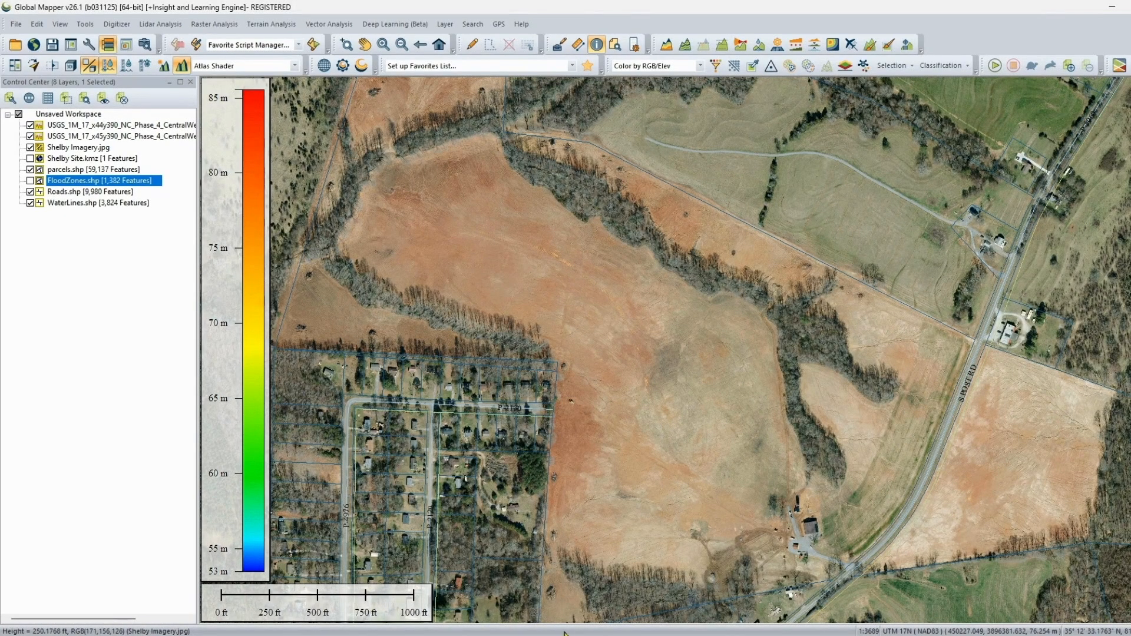
{"action": "key", "text": "alt+Tab"}
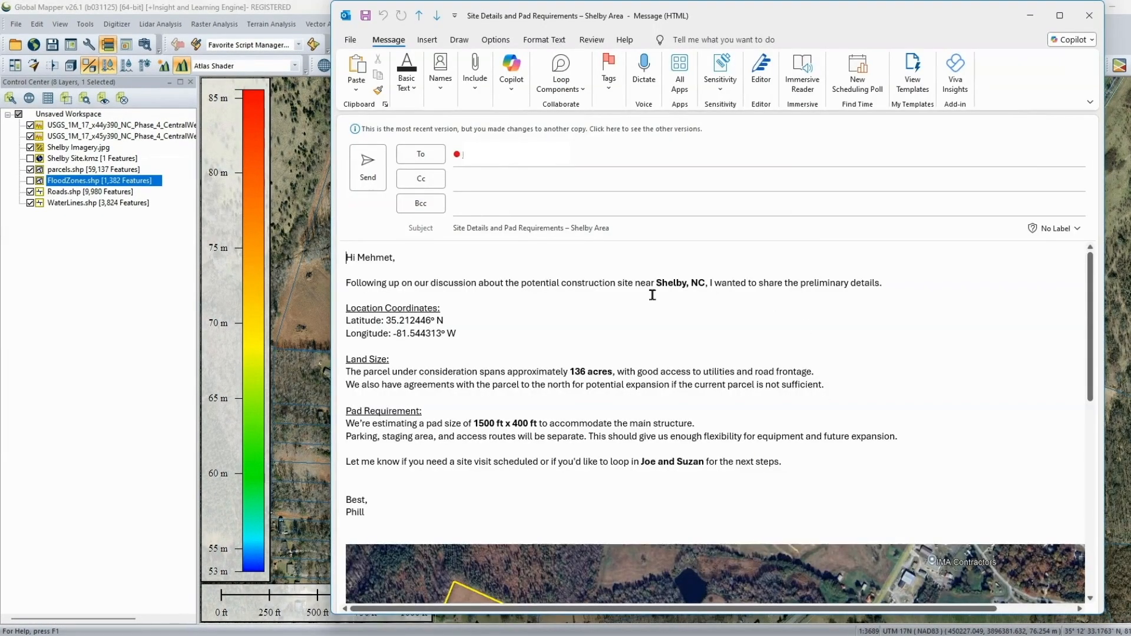
{"action": "left_click_drag", "start_coordinate": [613, 373], "coordinate": [580, 373]}
{"action": "left_click", "coordinate": [518, 423]}
{"action": "mouse_move", "coordinate": [540, 424]}
{"action": "left_mouse_down"}
{"action": "mouse_move", "coordinate": [503, 424]}
{"action": "mouse_move", "coordinate": [543, 425]}
{"action": "left_mouse_up"}
{"action": "left_click_drag", "start_coordinate": [474, 422], "coordinate": [532, 421]}
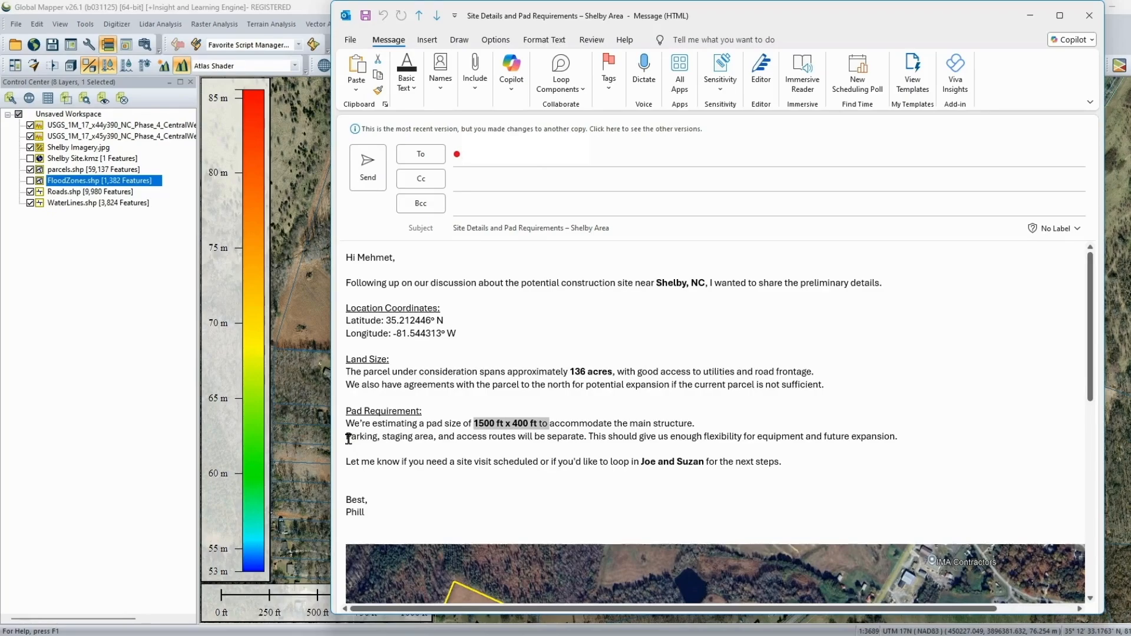
{"action": "left_click_drag", "start_coordinate": [348, 439], "coordinate": [565, 437]}
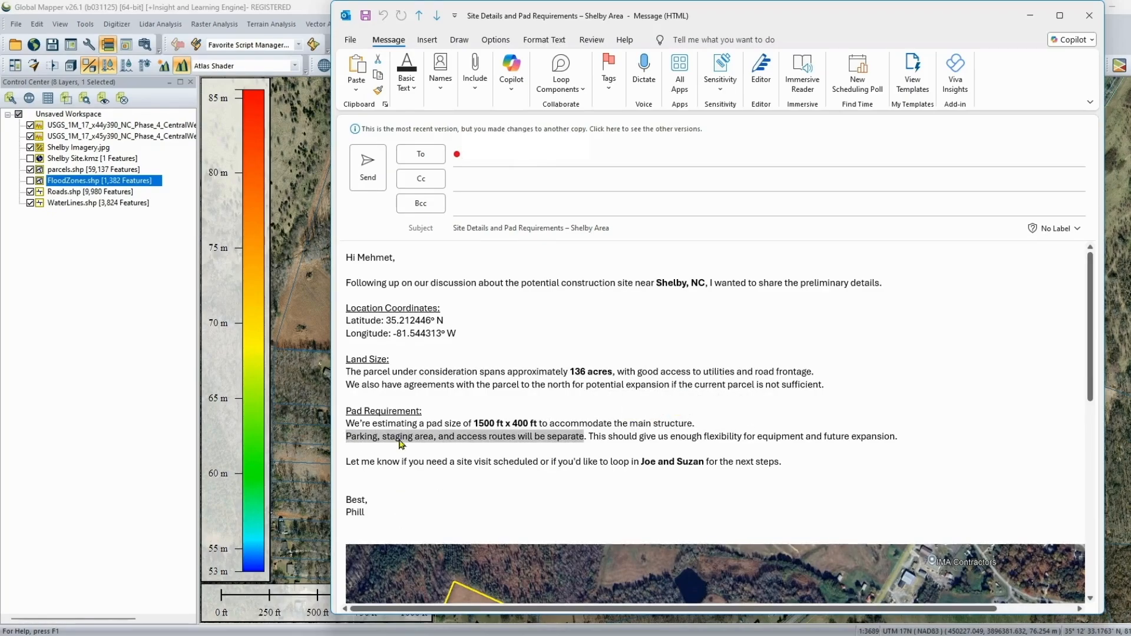
{"action": "left_click", "coordinate": [1089, 15]}
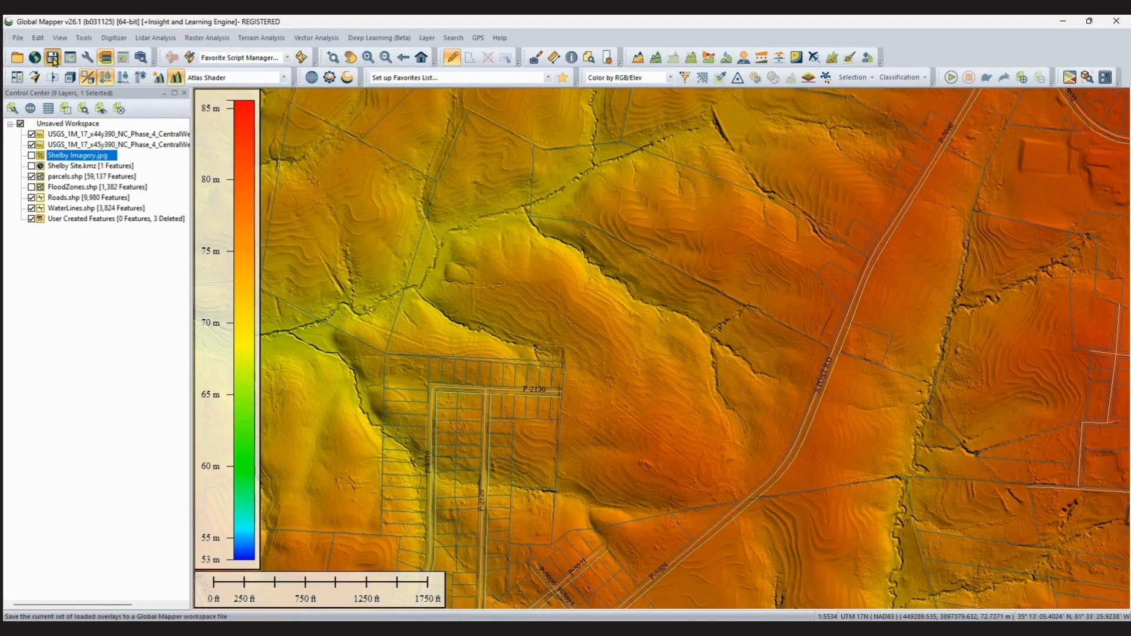
Step: Save the workspace as 202XMMDD_Shelby in the Shelby Project folder on the Desktop
{"action": "left_click", "coordinate": [52, 58]}
{"action": "left_click", "coordinate": [268, 340]}
{"action": "double_click", "coordinate": [462, 259]}
{"action": "left_click", "coordinate": [528, 552]}
{"action": "type", "text": "202XMMDD_Shelby"}
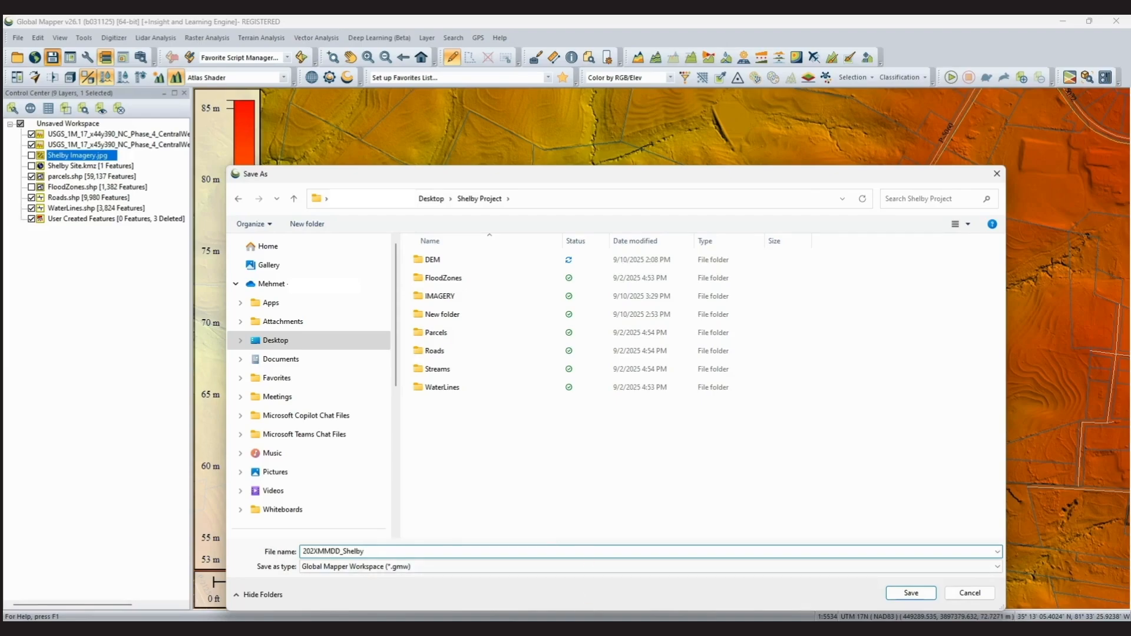
{"action": "left_click", "coordinate": [907, 594]}
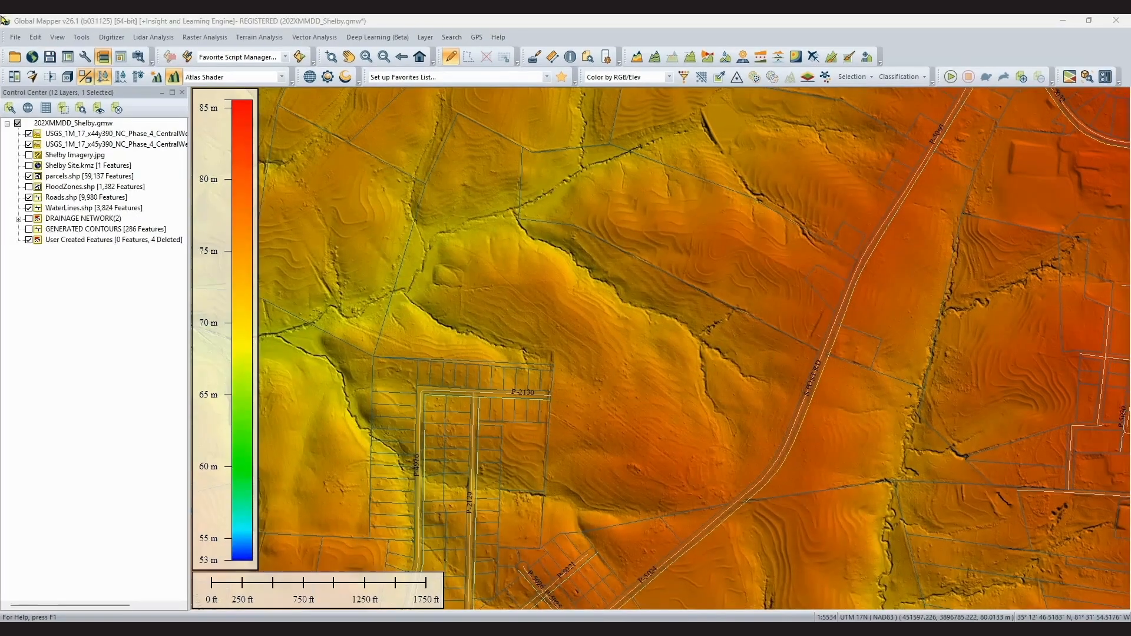
Step: Group the two USGS elevation layers under a layer group named DEM
{"action": "left_click", "coordinate": [112, 133]}
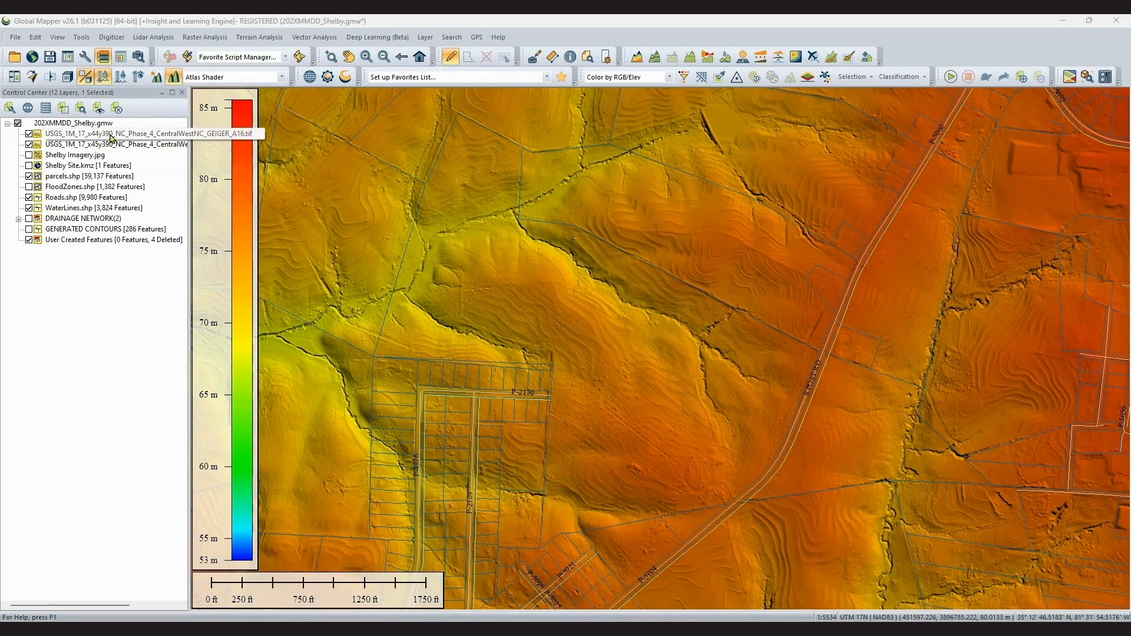
{"action": "right_click", "coordinate": [89, 145]}
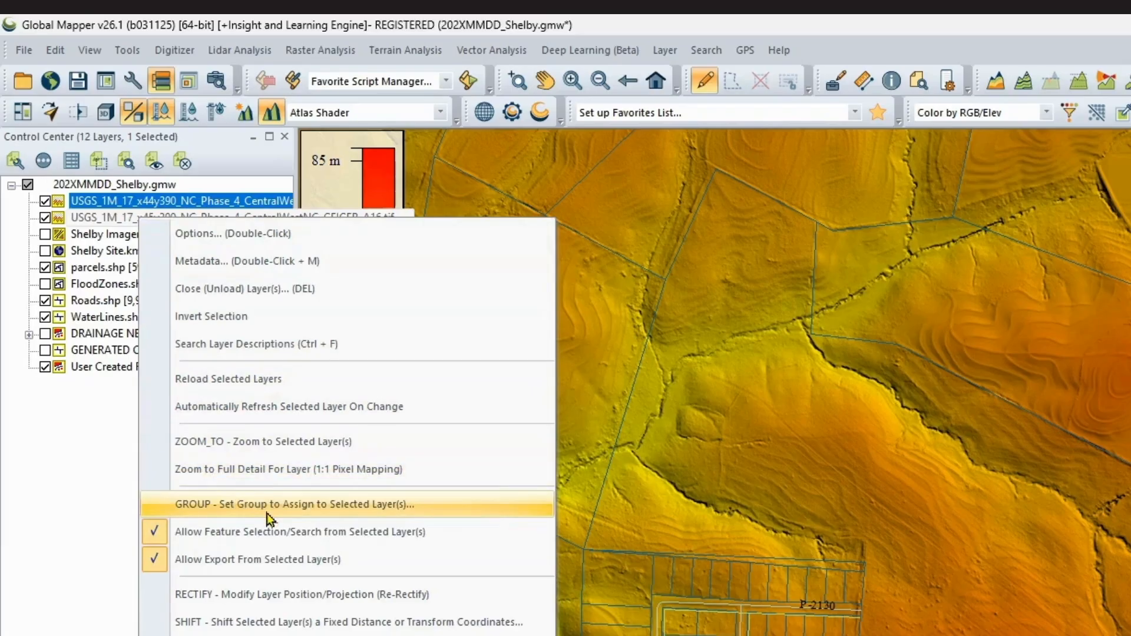
{"action": "left_click", "coordinate": [267, 511]}
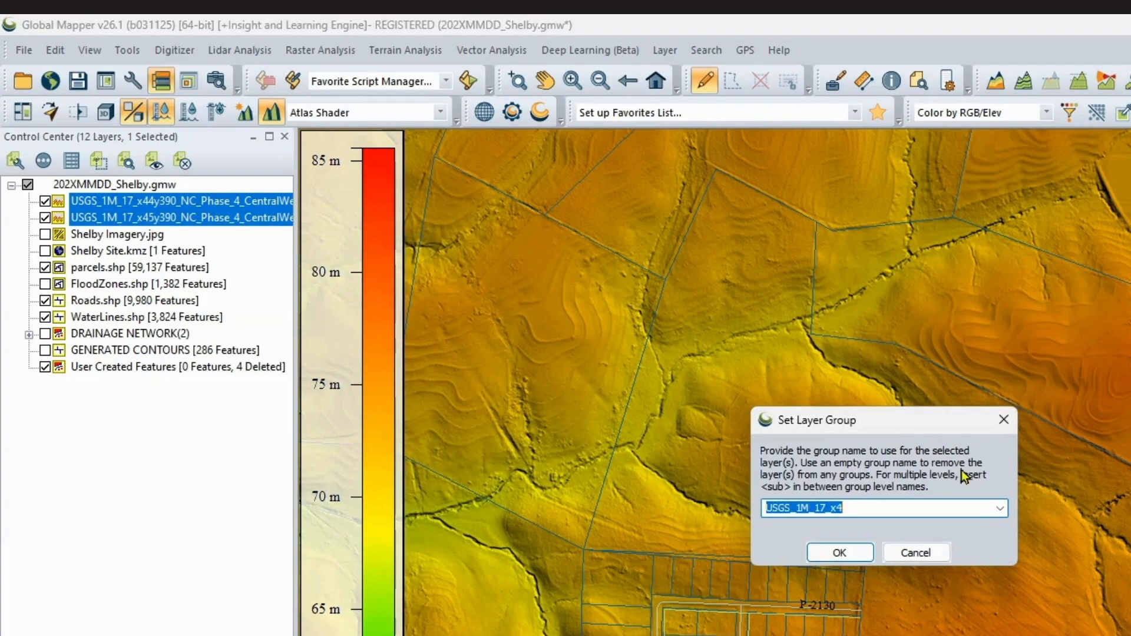
{"action": "type", "text": "DEM"}
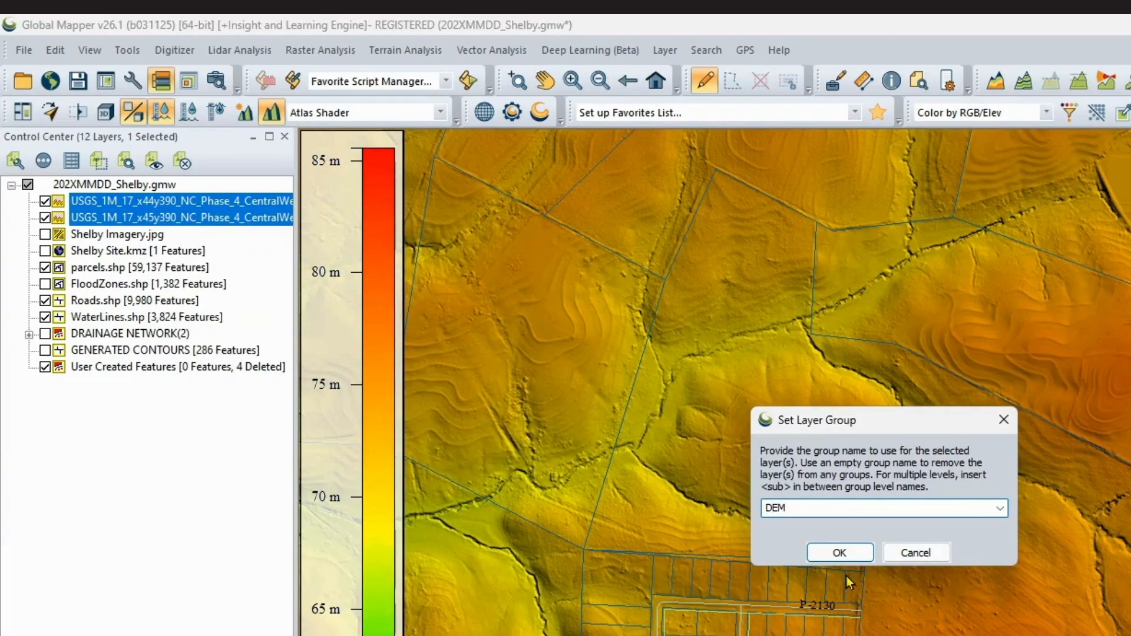
{"action": "left_click", "coordinate": [841, 554]}
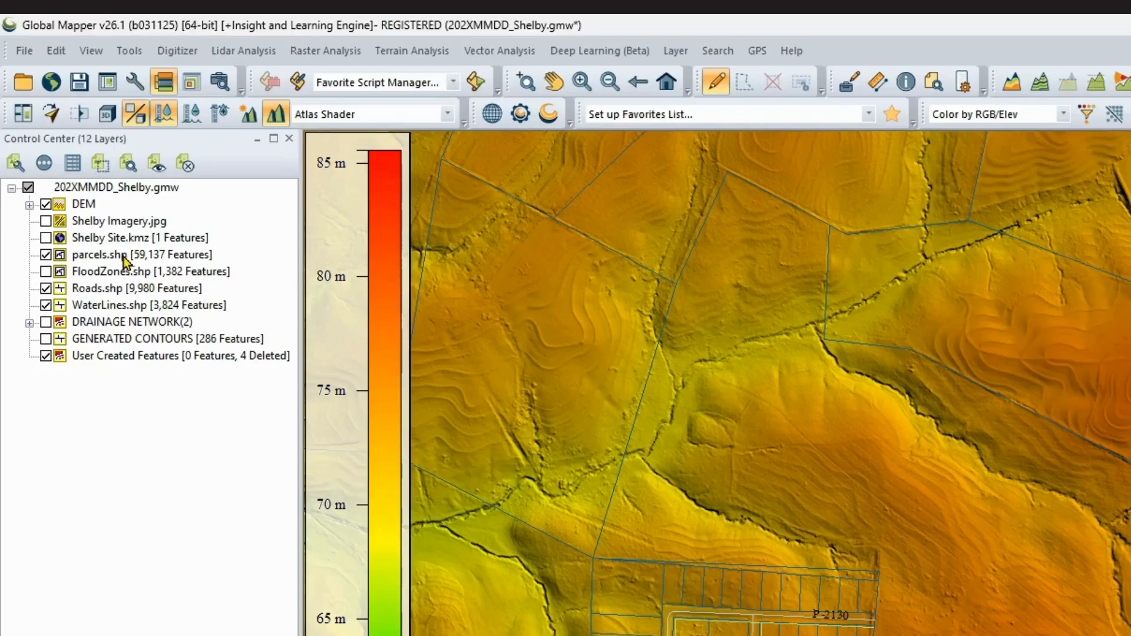
Step: Group the parcels, FloodZones, Roads and WaterLines layers under a layer group named PUBLIC DATA
{"action": "left_click", "coordinate": [79, 166]}
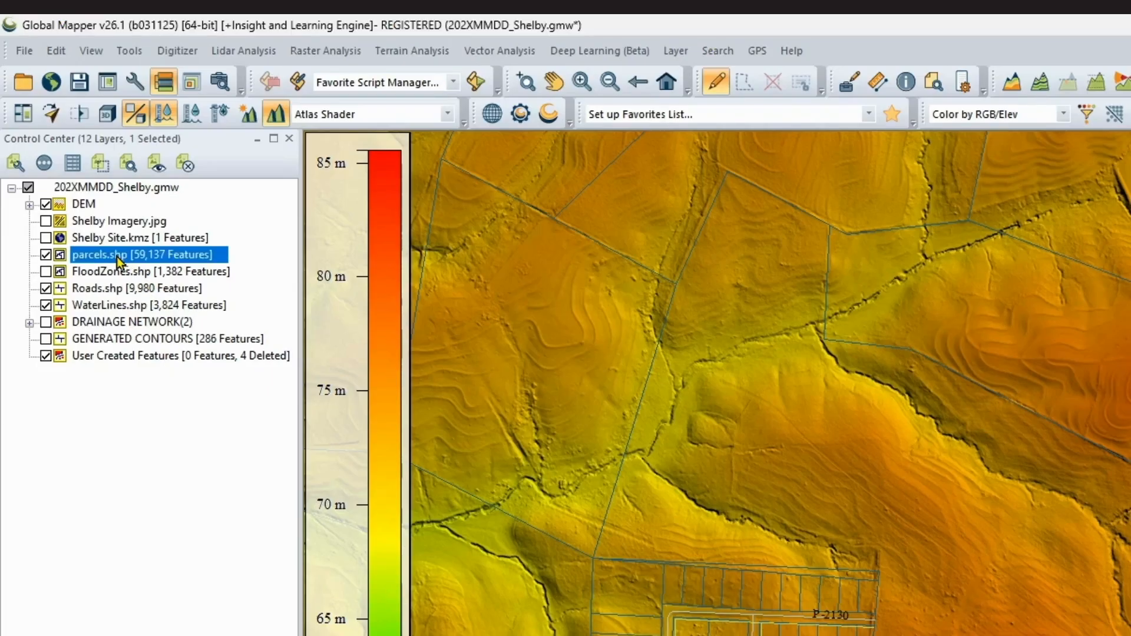
{"action": "left_click", "coordinate": [132, 278], "text": "ctrl"}
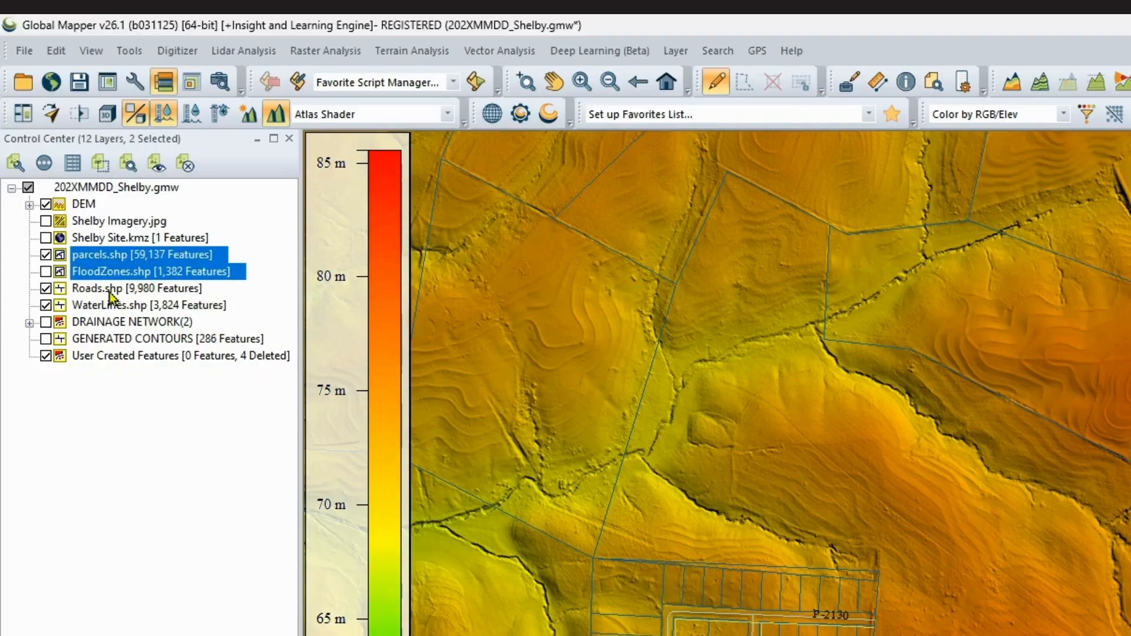
{"action": "left_click", "coordinate": [111, 290], "text": "ctrl"}
{"action": "left_click", "coordinate": [112, 309], "text": "ctrl"}
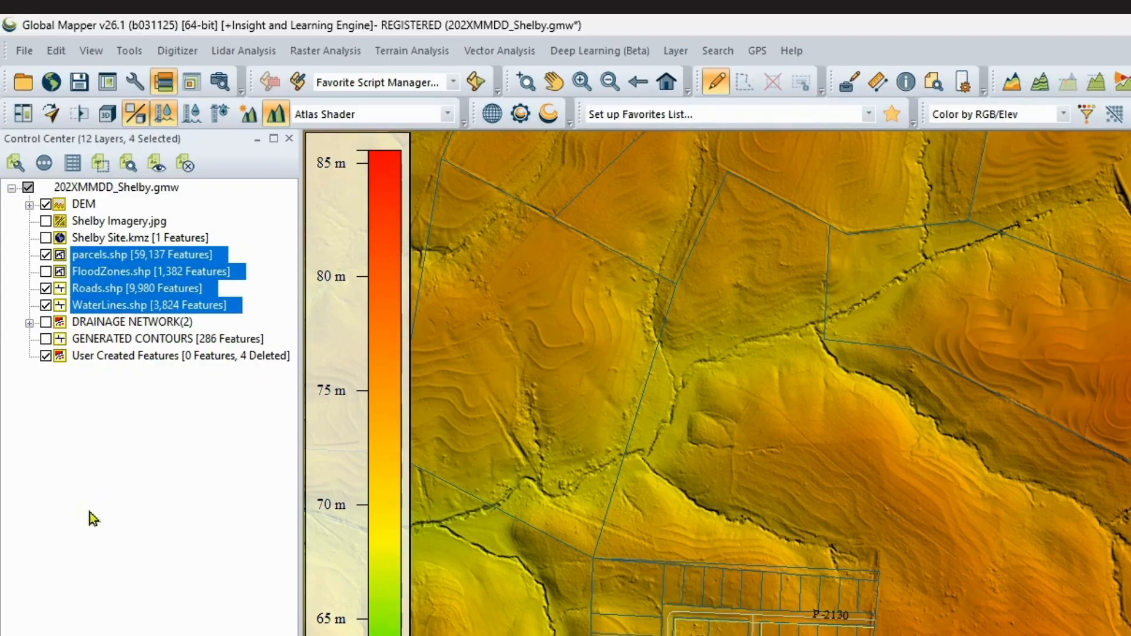
{"action": "right_click", "coordinate": [111, 263]}
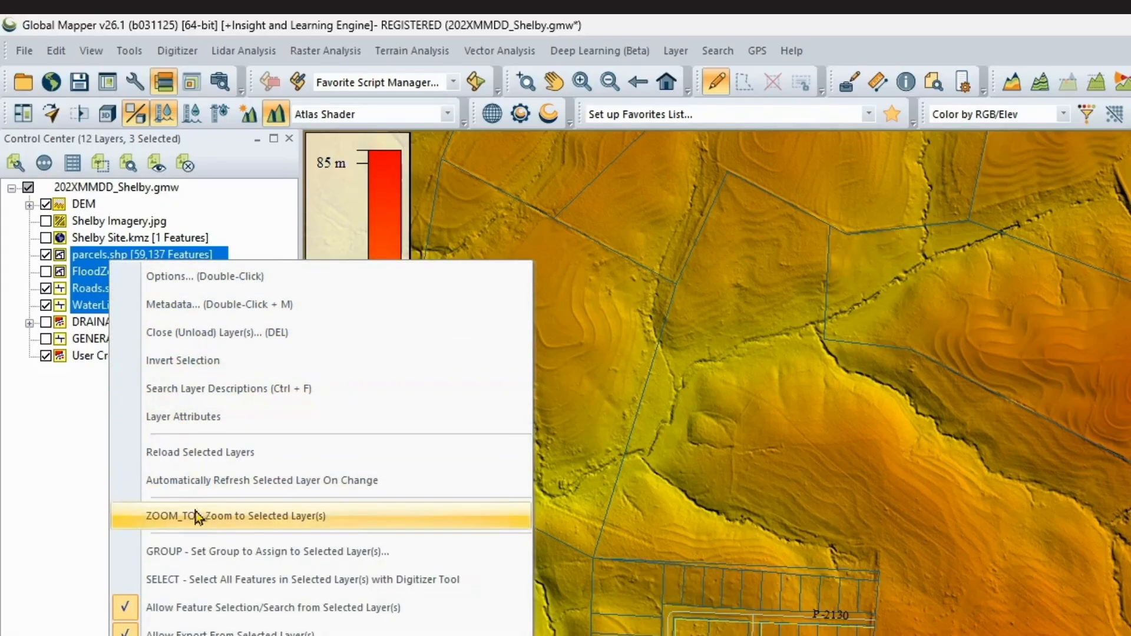
{"action": "left_click", "coordinate": [199, 550]}
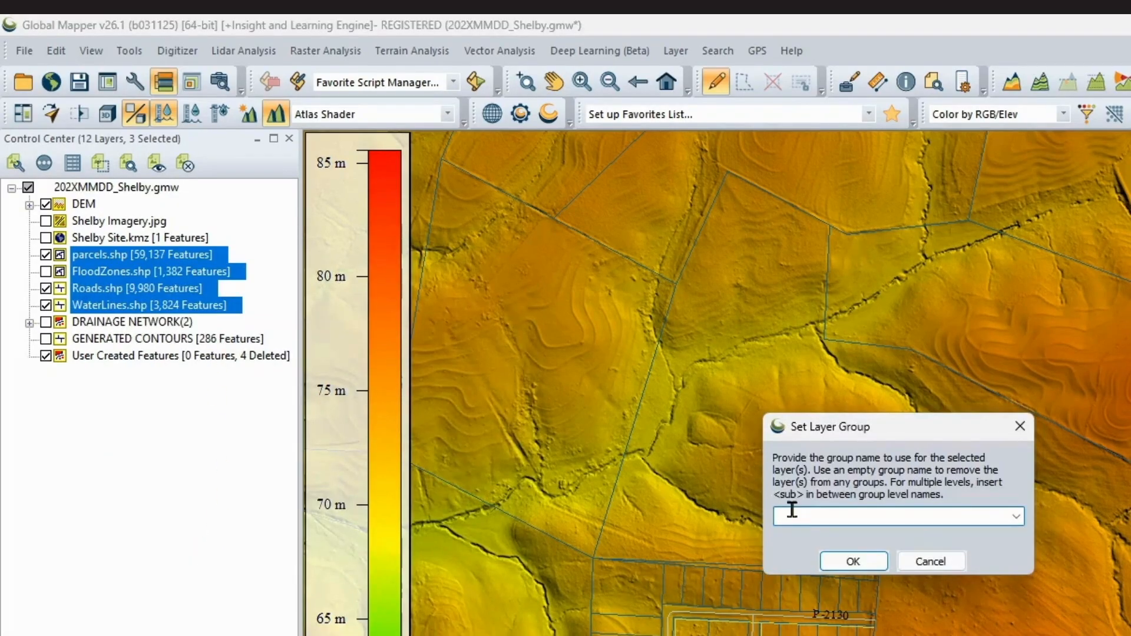
{"action": "type", "text": "PUBLIC DATA"}
{"action": "left_click", "coordinate": [836, 565]}
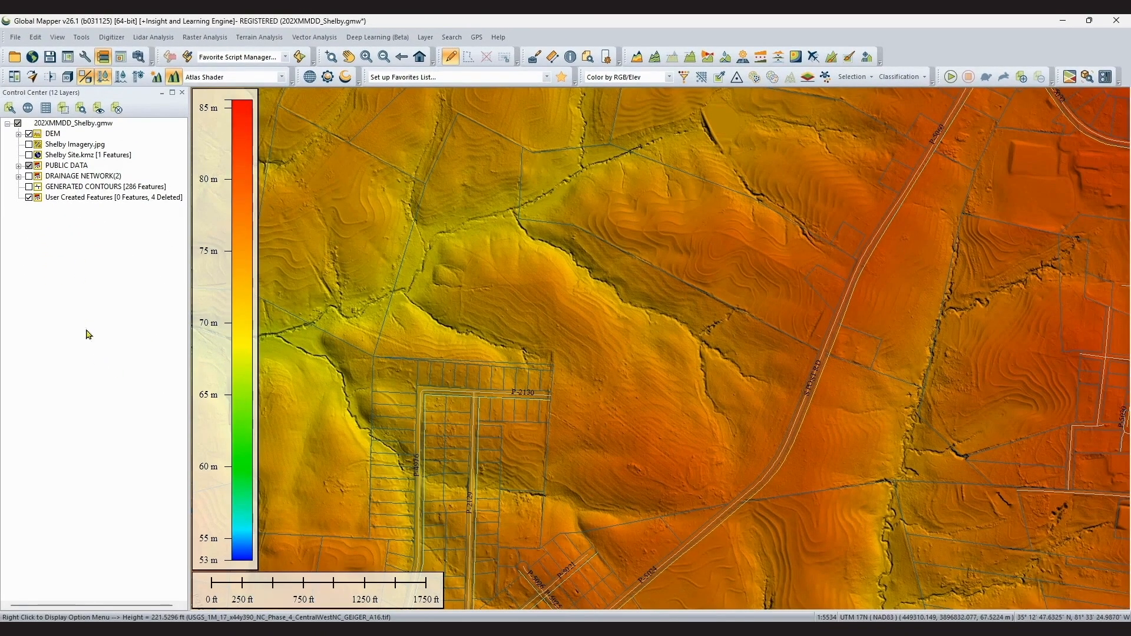
Step: Expand the PUBLIC DATA layer group to check its contents and collapse it again
{"action": "left_click", "coordinate": [19, 166]}
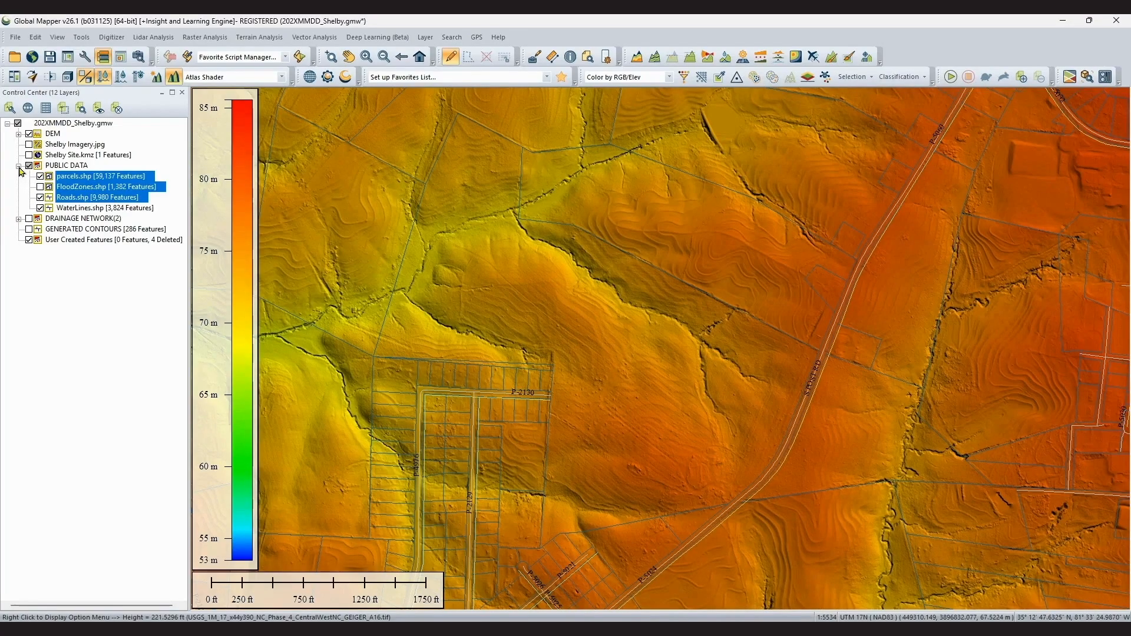
{"action": "left_click", "coordinate": [18, 166]}
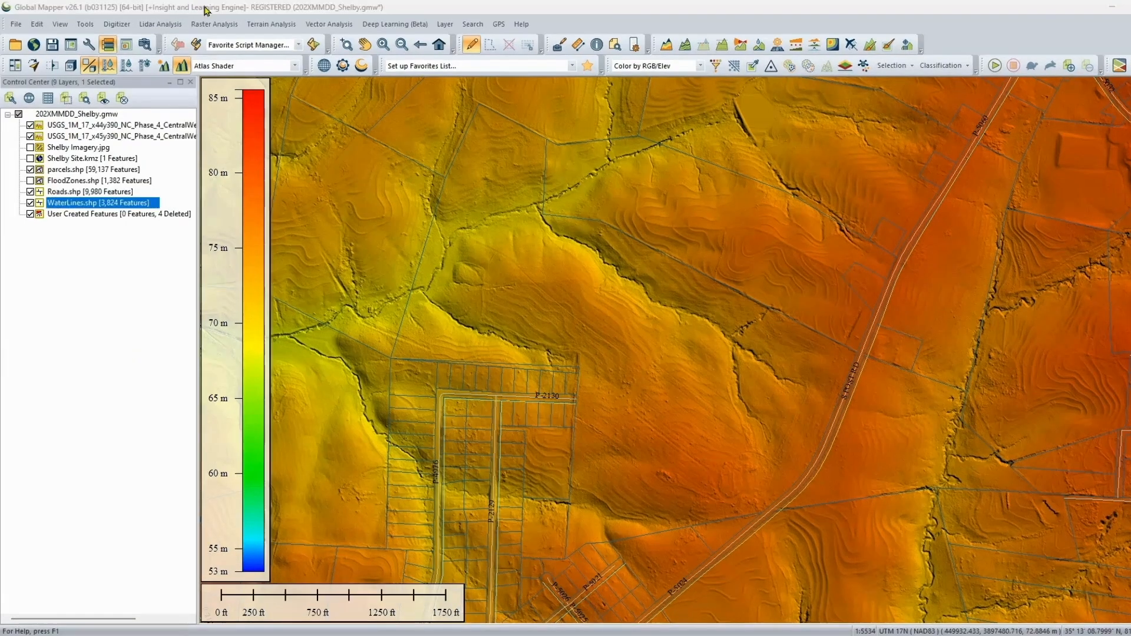
Step: Generate a watershed named DRAINAGE NETWORK(2) for all data visible on screen, with a 500 stream cell count and 3-meter depression fill depth
{"action": "left_click", "coordinate": [314, 26]}
{"action": "mouse_move", "coordinate": [254, 26]}
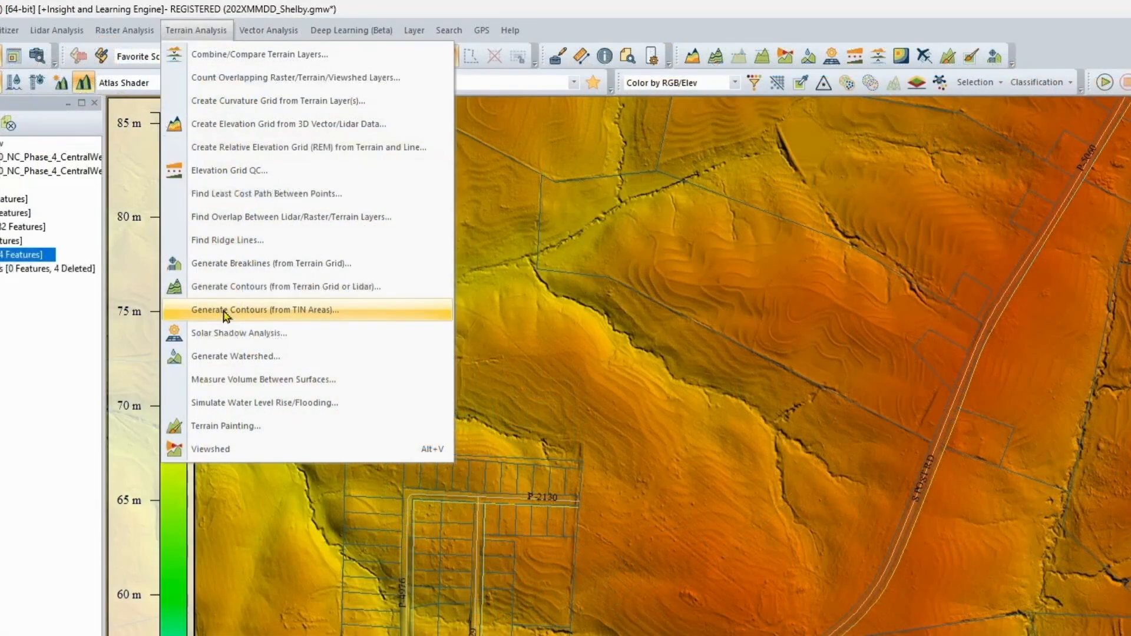
{"action": "left_click", "coordinate": [240, 361]}
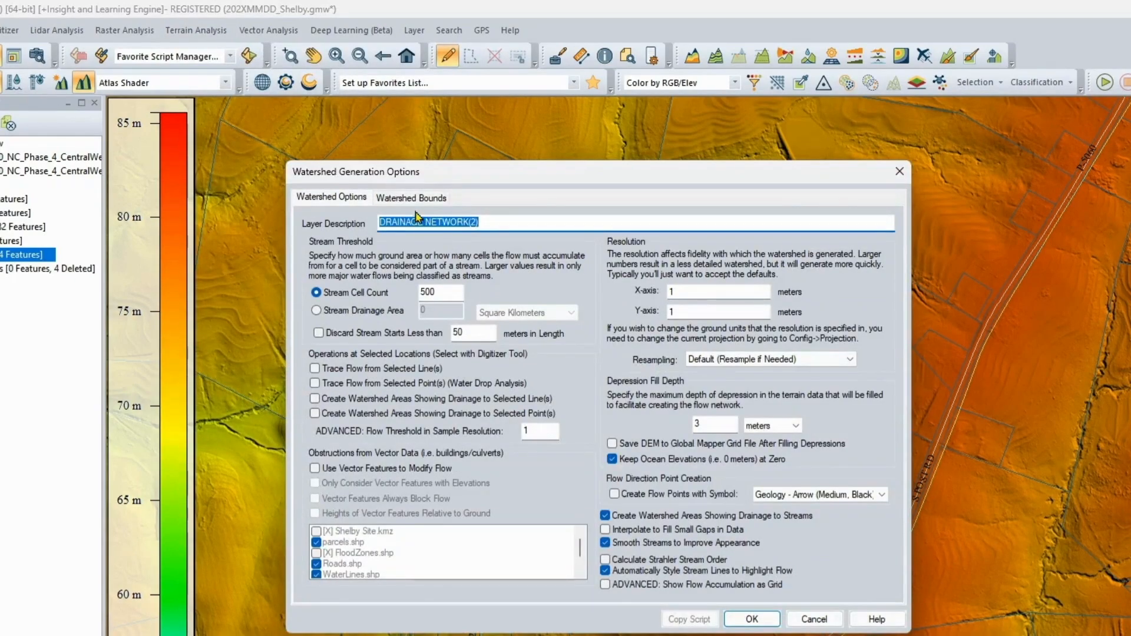
{"action": "left_click", "coordinate": [411, 196]}
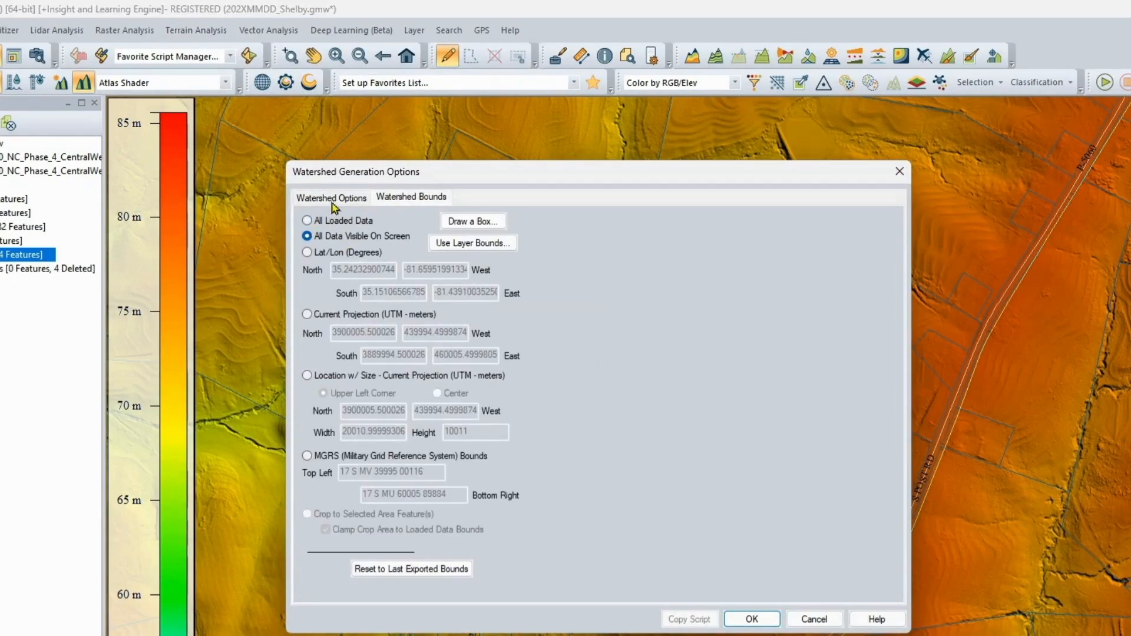
{"action": "left_click", "coordinate": [333, 198]}
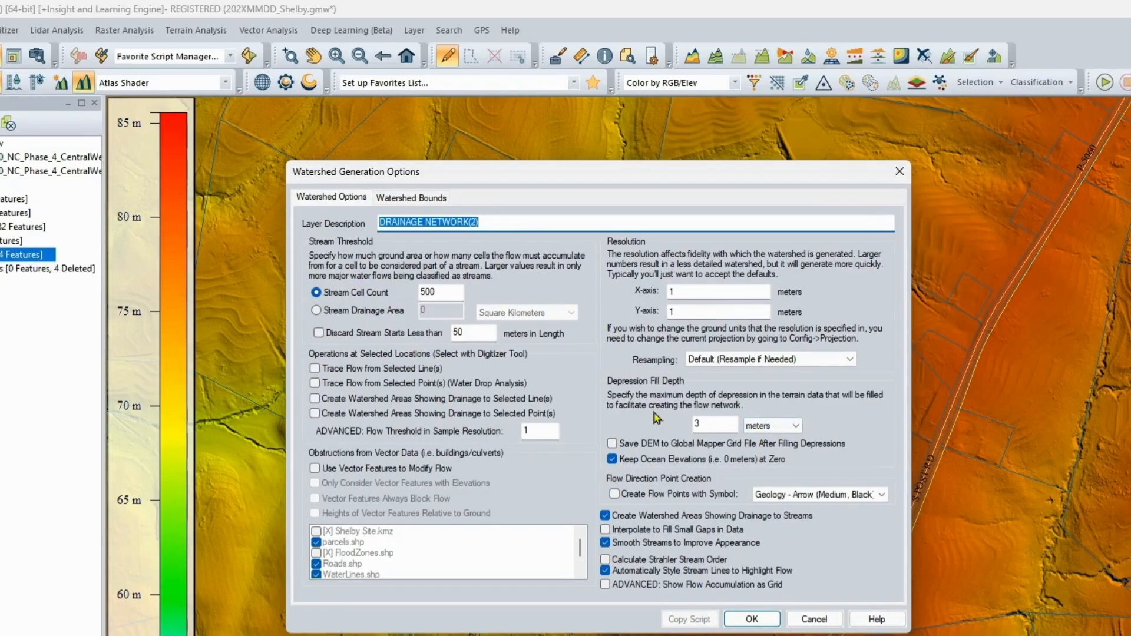
{"action": "left_click", "coordinate": [697, 426]}
{"action": "type", "text": "3"}
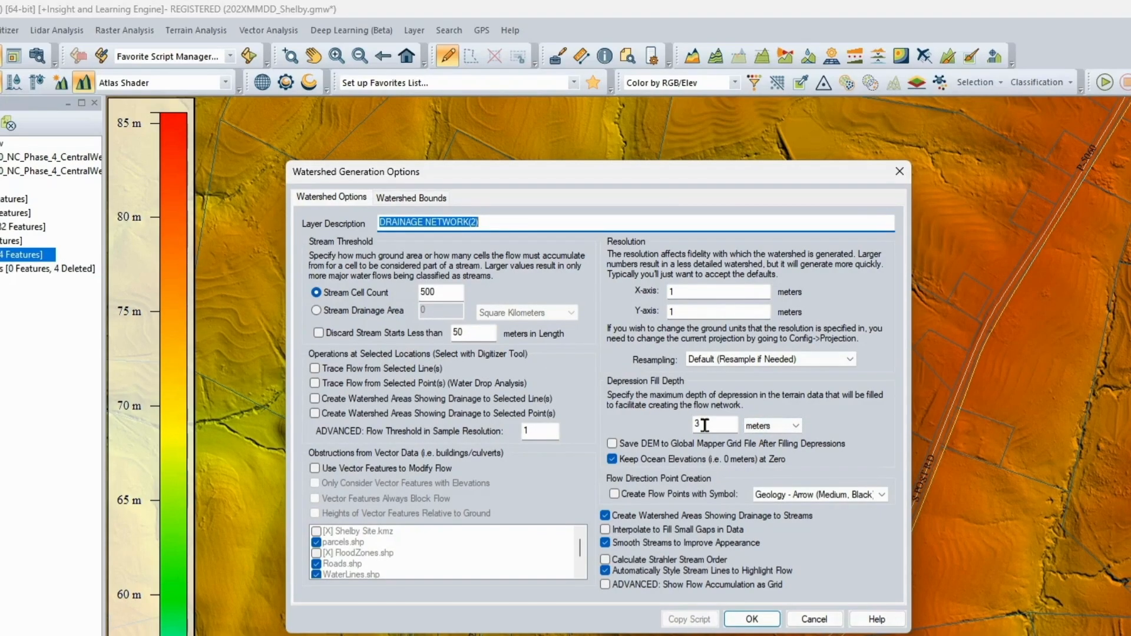
{"action": "left_click", "coordinate": [764, 619]}
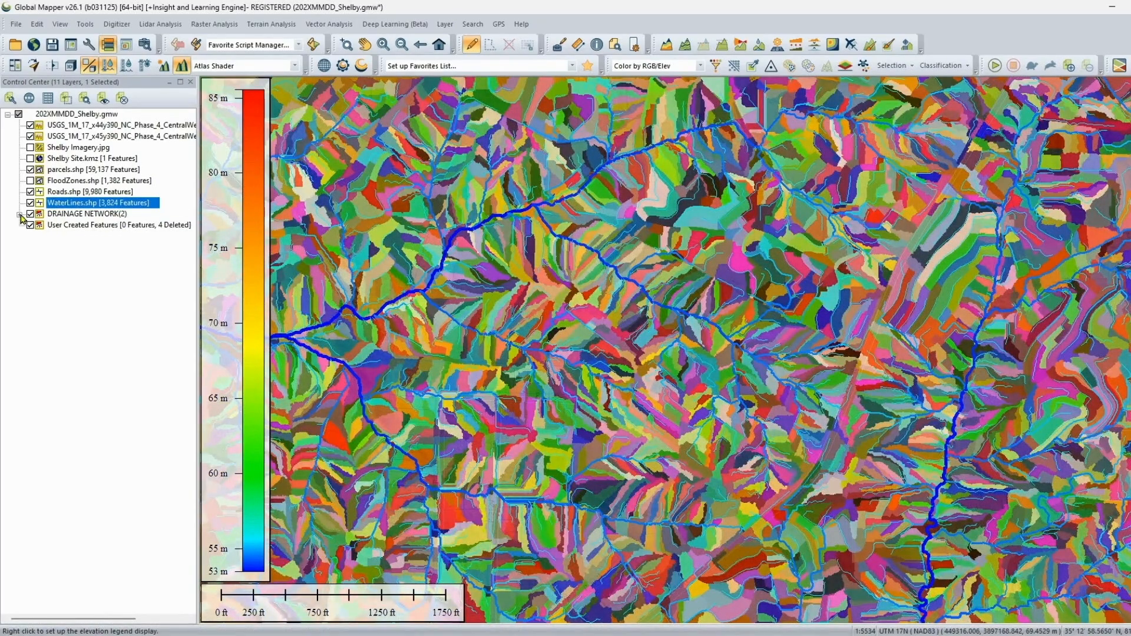
Step: Hide the DRAINAGE NETWORK(2) watershed areas to view the streams over the terrain, and hide the stream lines as well
{"action": "left_click", "coordinate": [19, 214]}
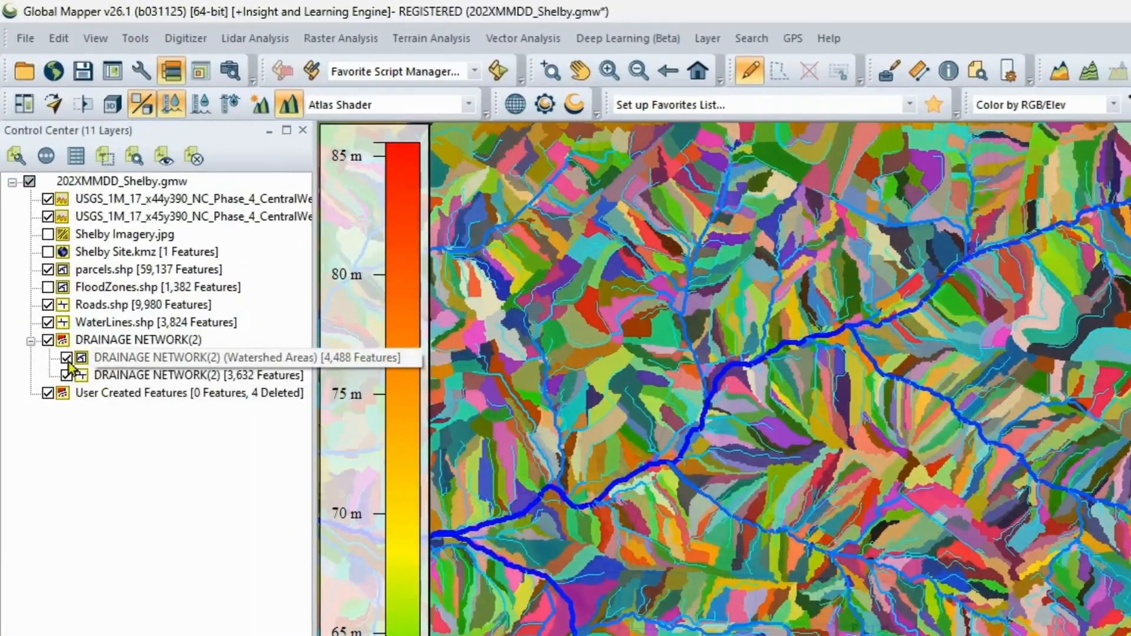
{"action": "left_click", "coordinate": [41, 236]}
{"action": "left_click", "coordinate": [68, 377]}
{"action": "left_click", "coordinate": [66, 357]}
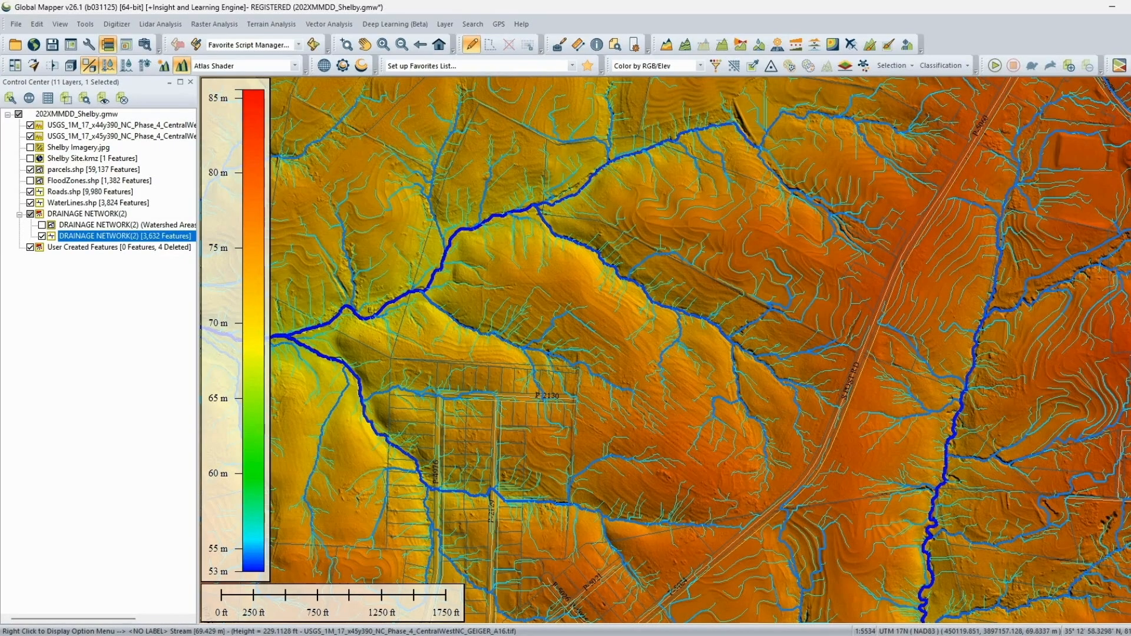
{"action": "left_click", "coordinate": [42, 236]}
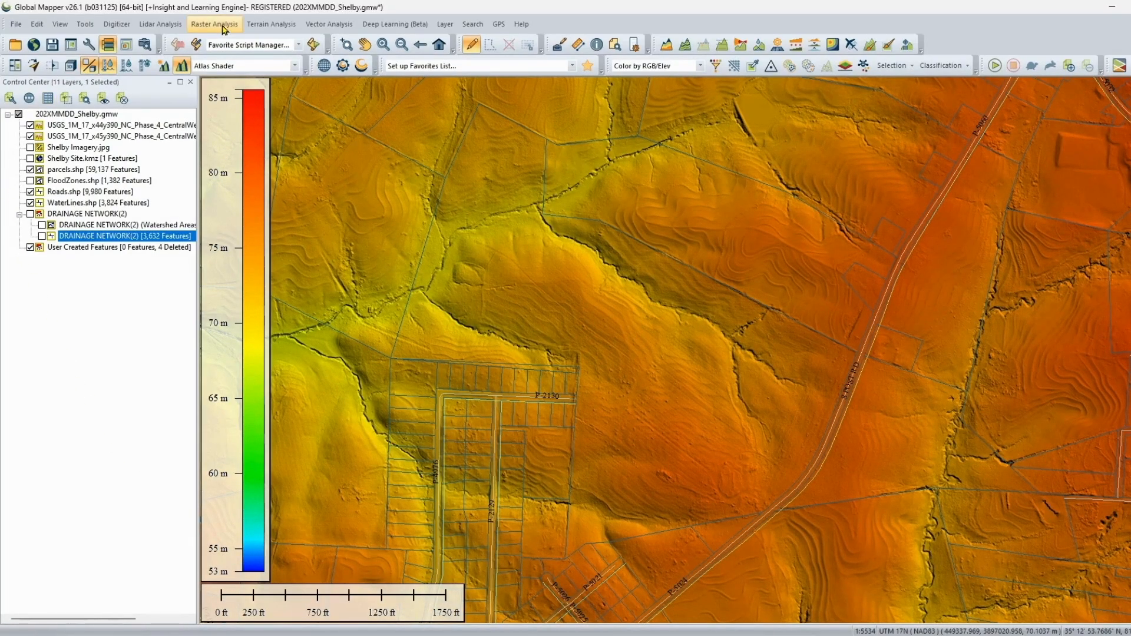
Step: Generate contours at a 5-foot interval from both USGS elevation layers and hide the GENERATED CONTOURS layer
{"action": "left_click", "coordinate": [271, 24]}
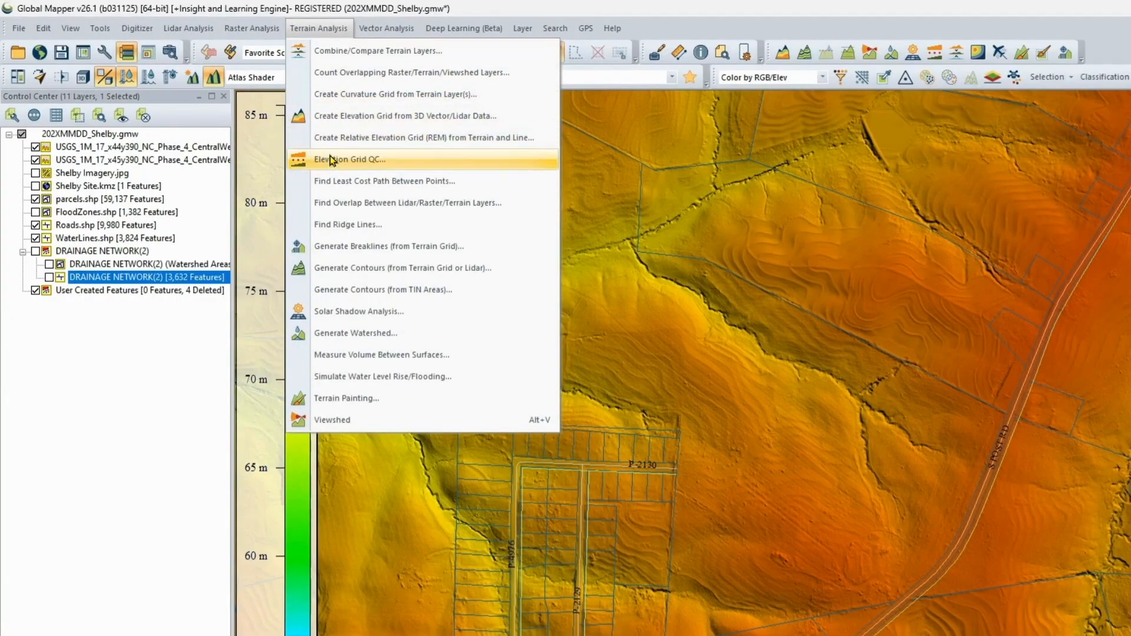
{"action": "left_click", "coordinate": [361, 272]}
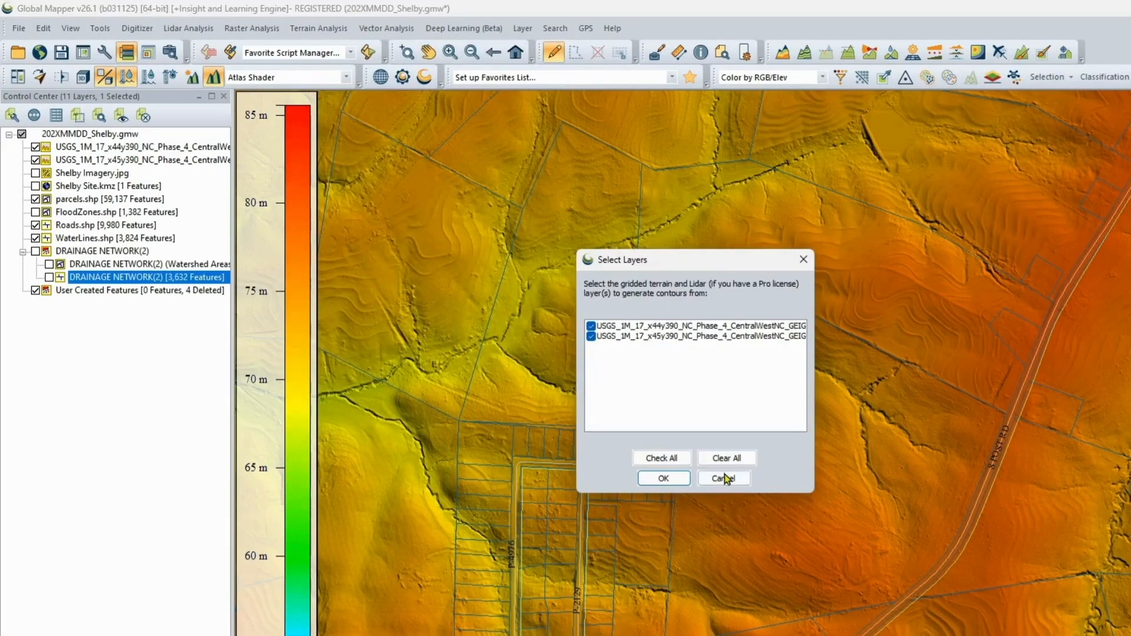
{"action": "left_click", "coordinate": [664, 477]}
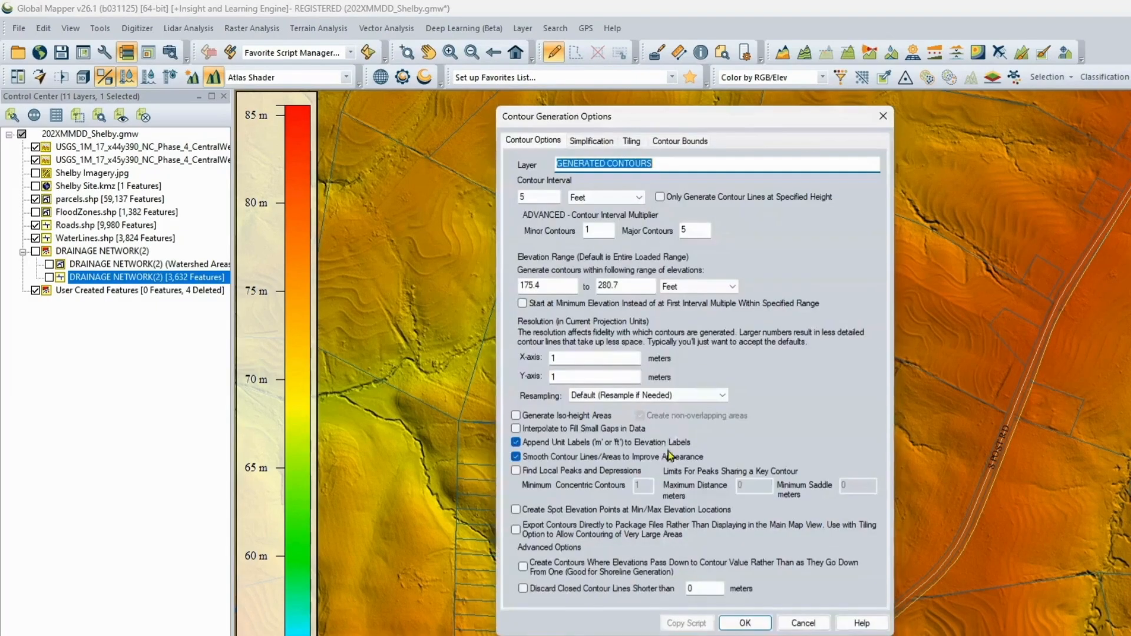
{"action": "left_click", "coordinate": [680, 141]}
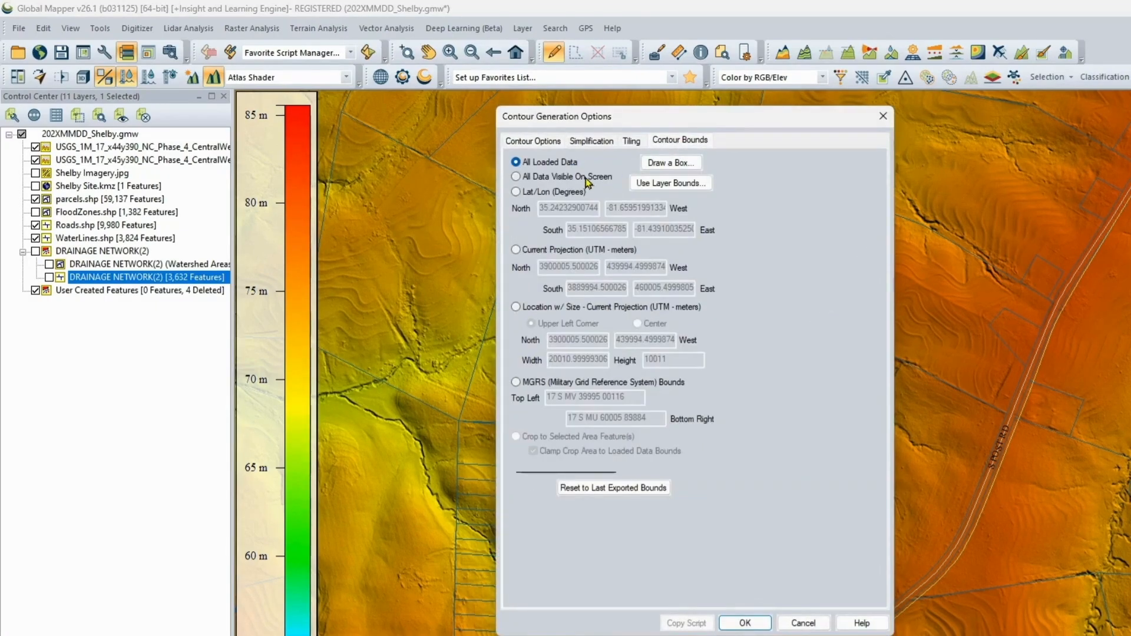
{"action": "left_click", "coordinate": [535, 143]}
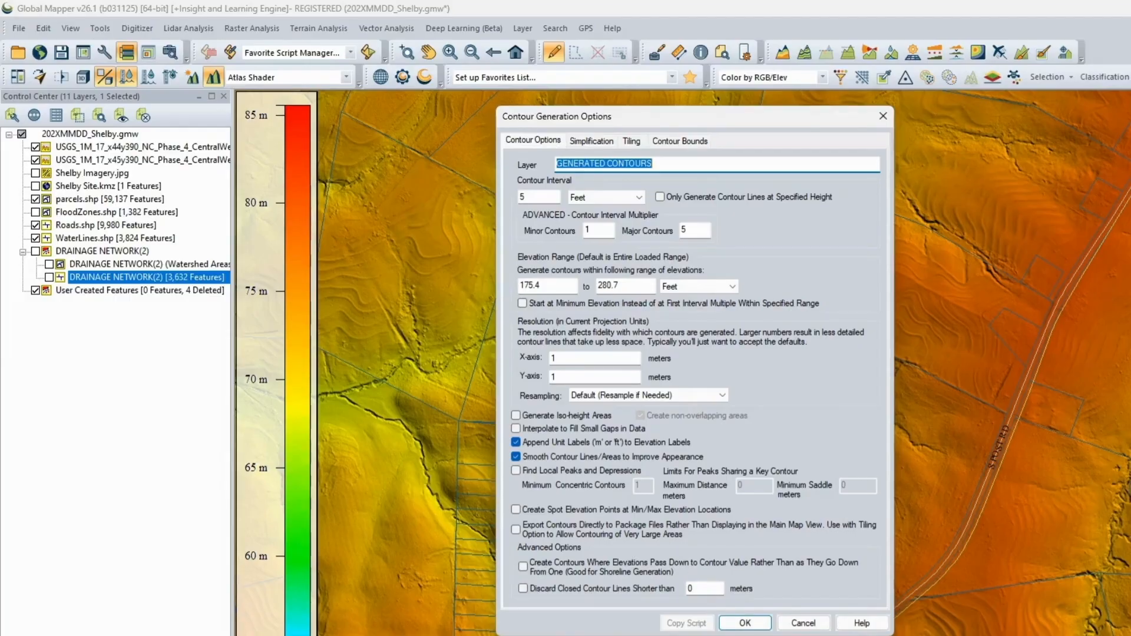
{"action": "left_click", "coordinate": [745, 623]}
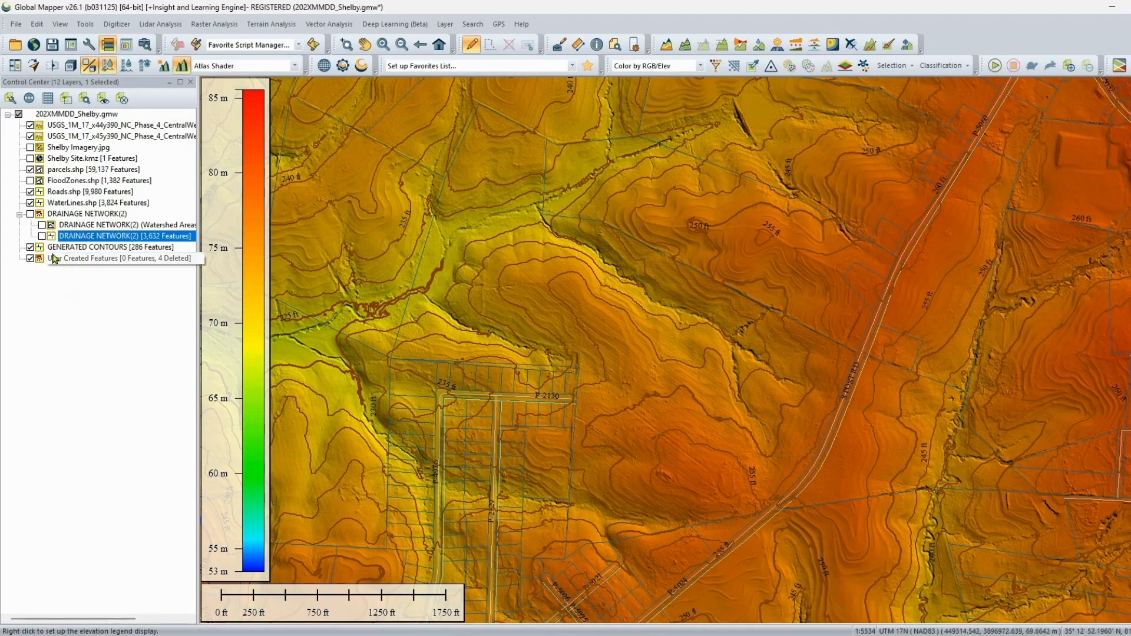
{"action": "left_click", "coordinate": [30, 248]}
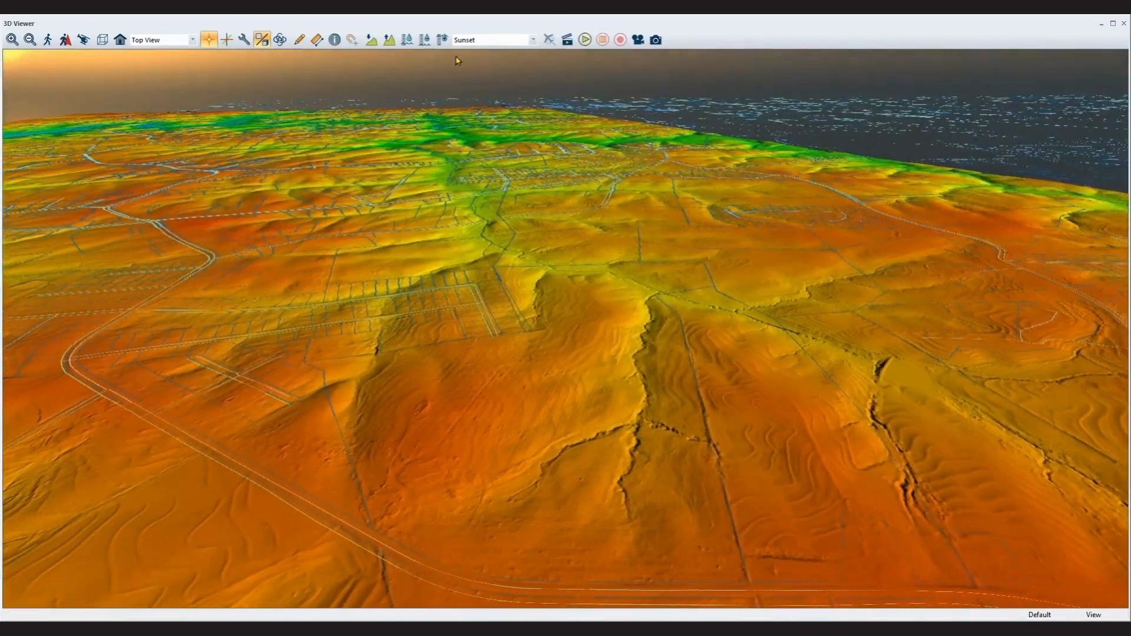
Step: Raise the 3D view's vertical exaggeration to 9.75 and inspect the site's terrain from several angles
{"action": "left_click", "coordinate": [414, 39]}
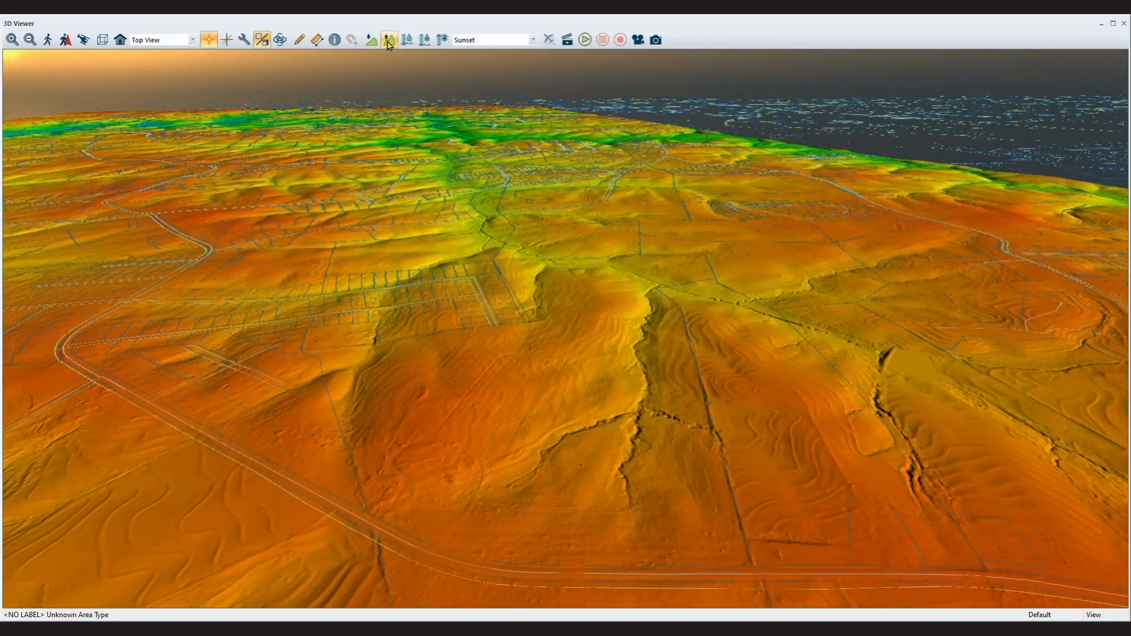
{"action": "left_click", "coordinate": [244, 40]}
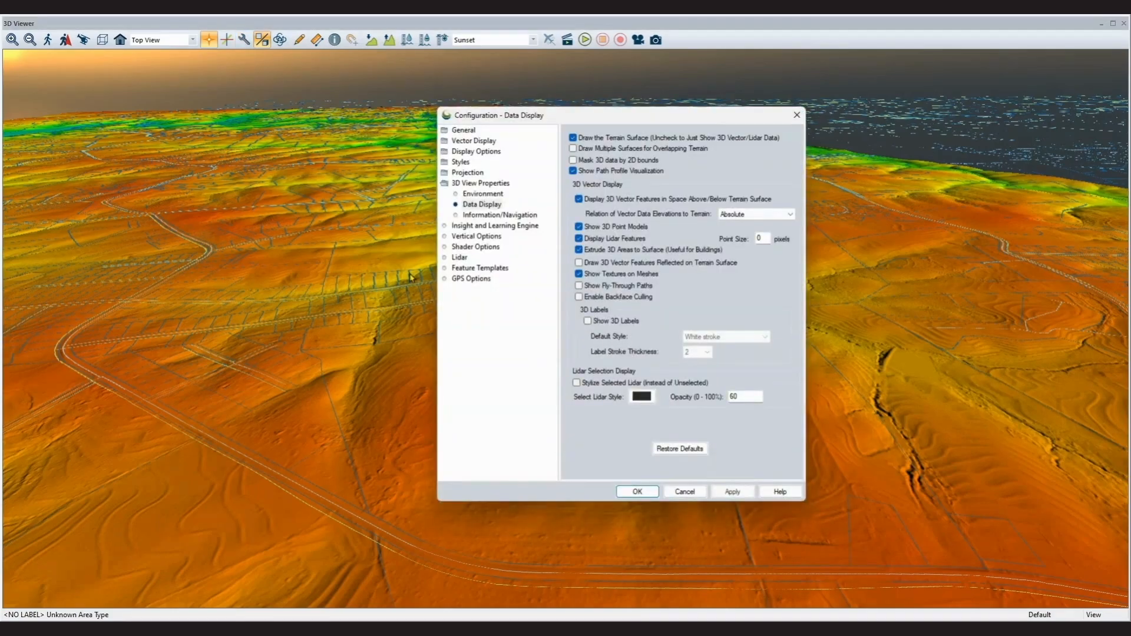
{"action": "left_click", "coordinate": [484, 194]}
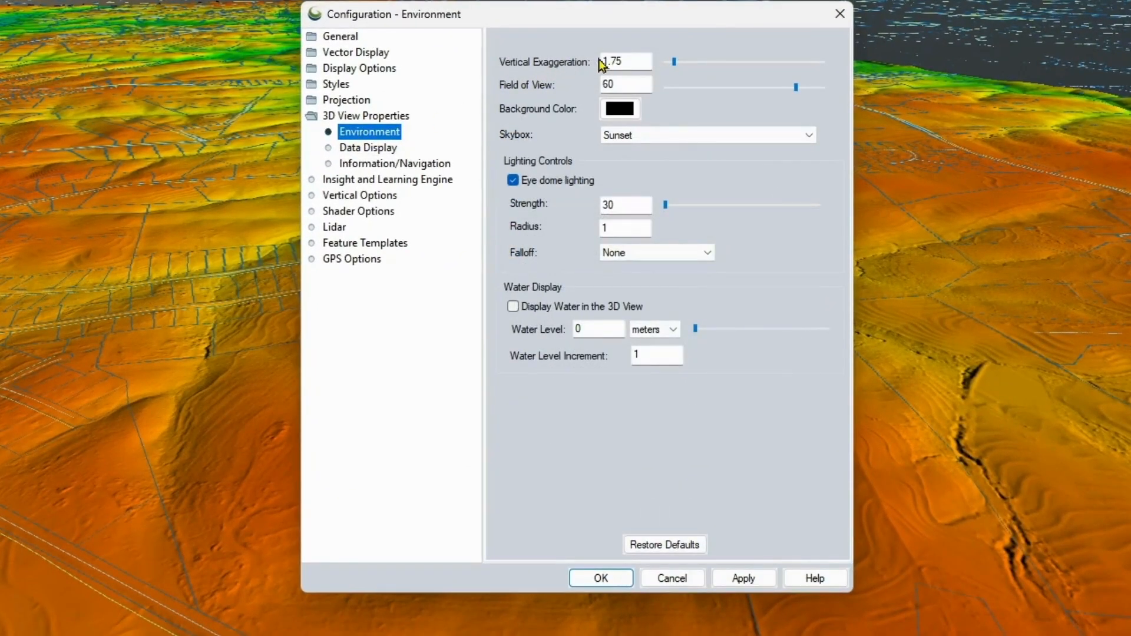
{"action": "left_click", "coordinate": [673, 64]}
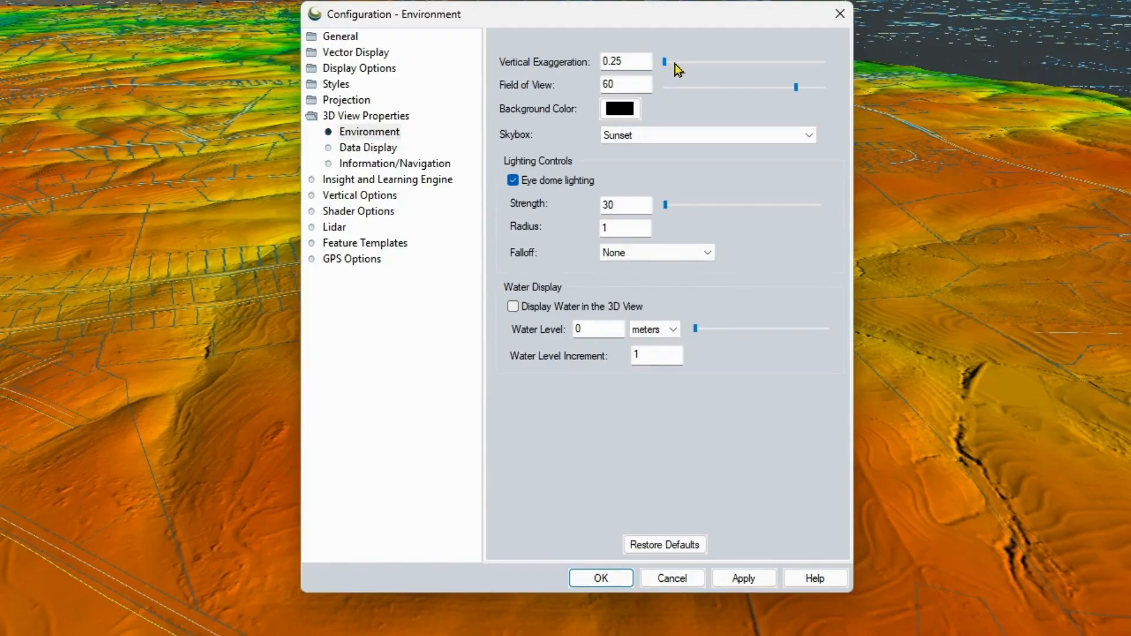
{"action": "left_click_drag", "start_coordinate": [665, 63], "coordinate": [724, 64]}
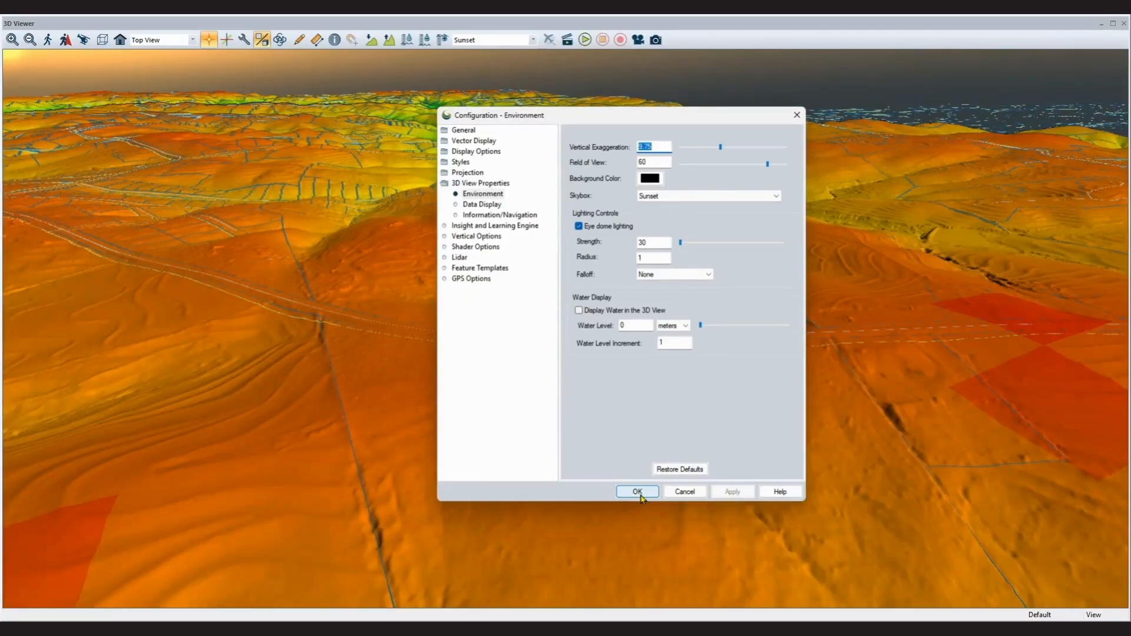
{"action": "left_click", "coordinate": [641, 498]}
{"action": "left_click_drag", "start_coordinate": [710, 325], "coordinate": [753, 332]}
{"action": "left_click_drag", "start_coordinate": [676, 348], "coordinate": [743, 333]}
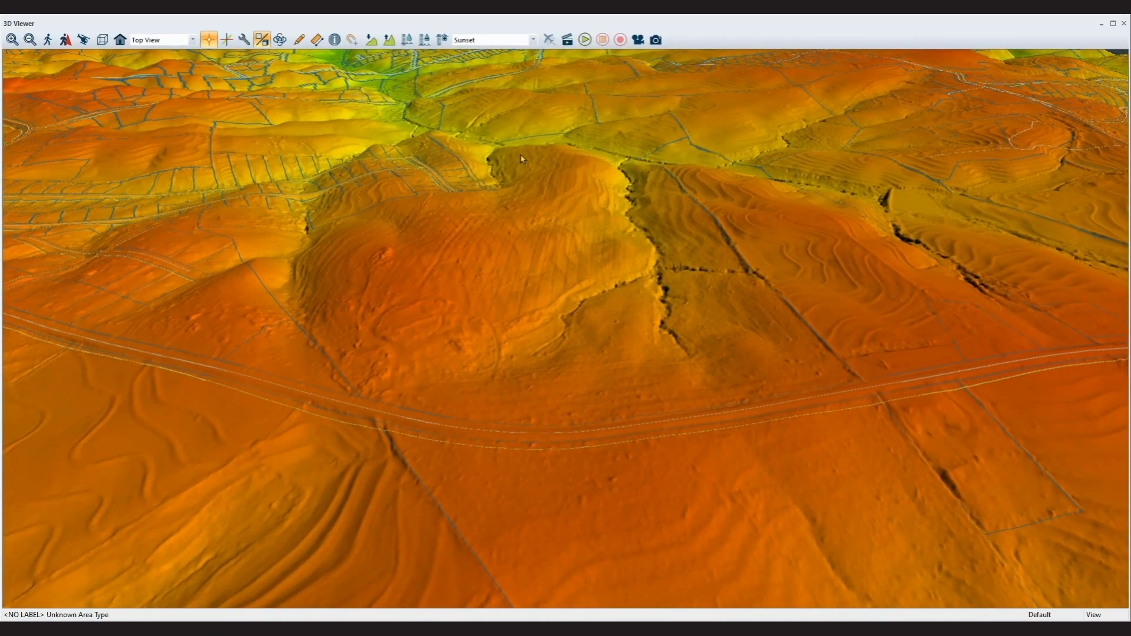
{"action": "left_click_drag", "start_coordinate": [599, 336], "coordinate": [562, 316]}
{"action": "left_click_drag", "start_coordinate": [641, 324], "coordinate": [783, 412]}
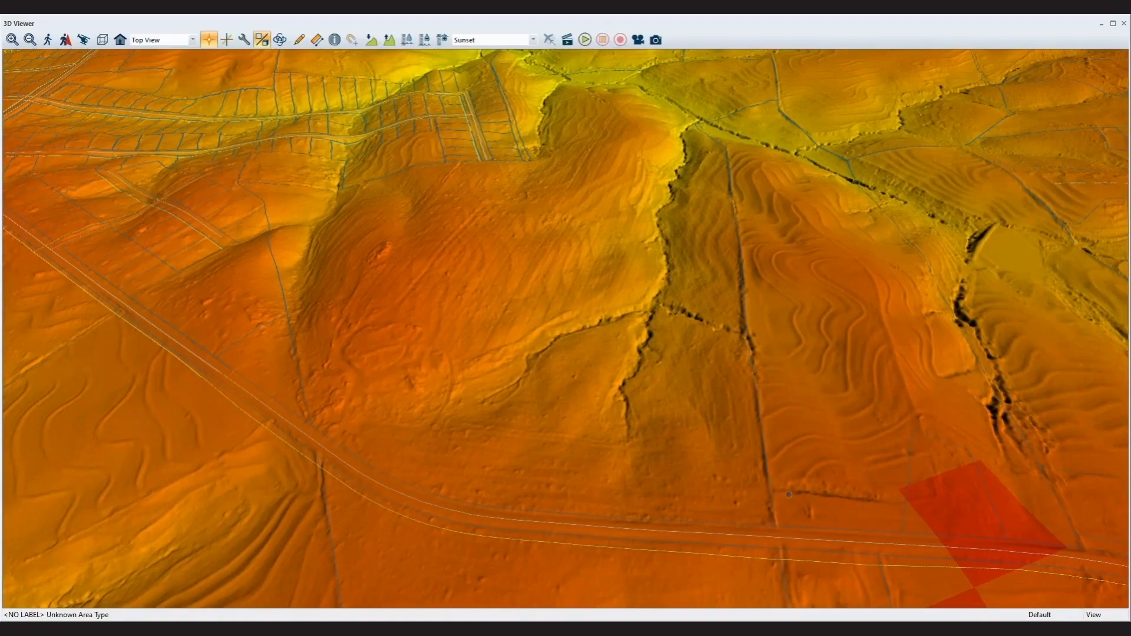
{"action": "left_click_drag", "start_coordinate": [785, 494], "coordinate": [852, 472]}
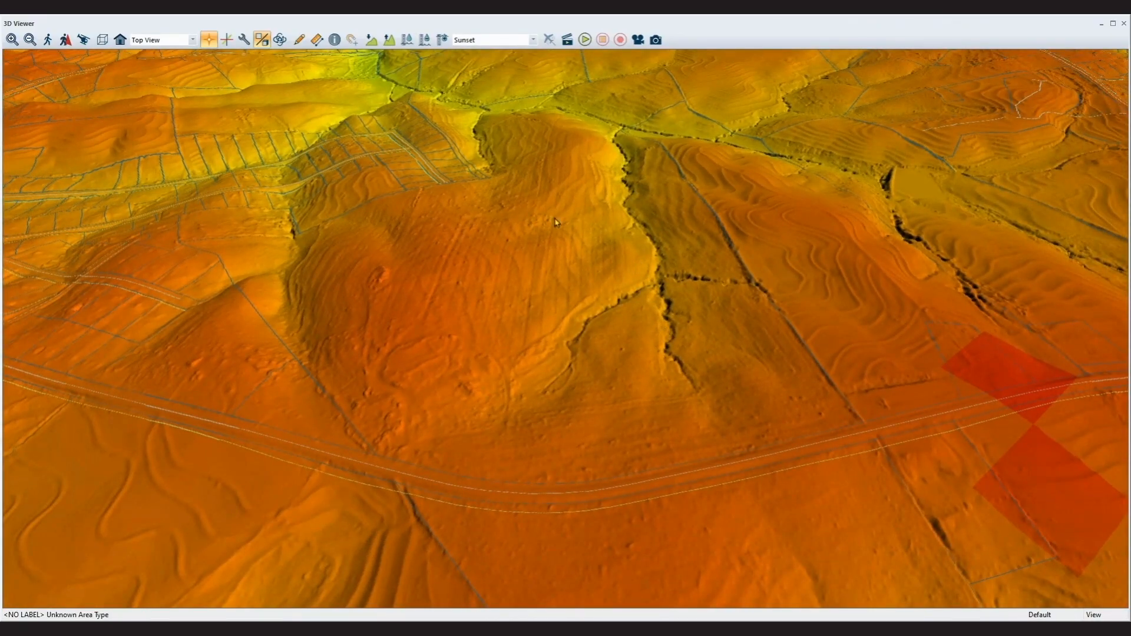
Step: Set the 3D view's vertical exaggeration to 1
{"action": "left_click", "coordinate": [262, 40]}
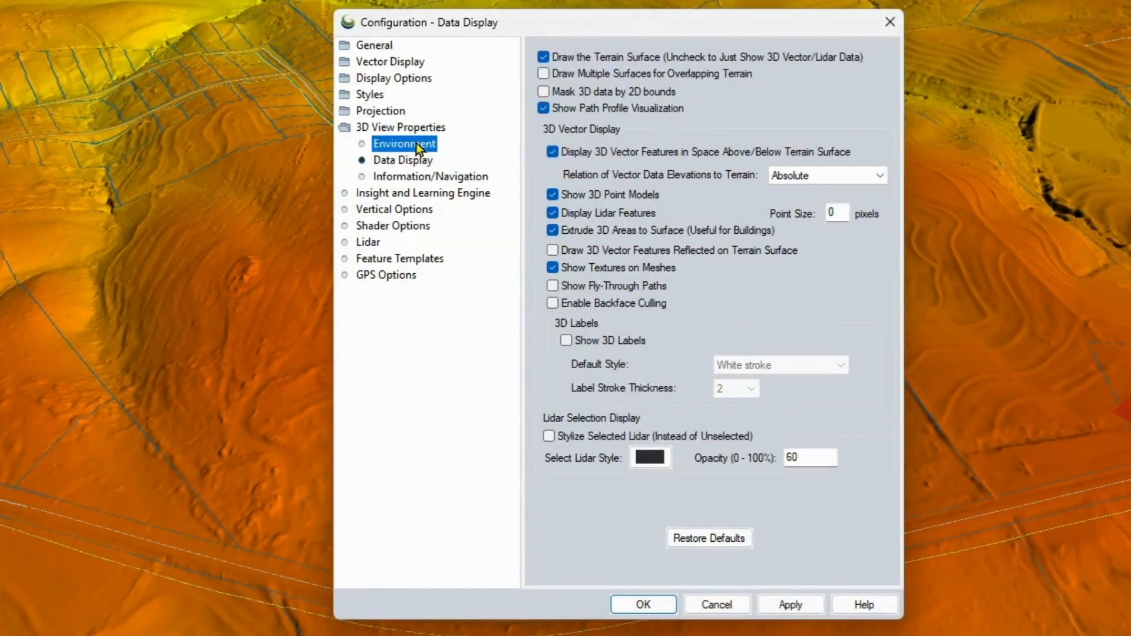
{"action": "left_click", "coordinate": [416, 143]}
{"action": "left_click_drag", "start_coordinate": [683, 67], "coordinate": [566, 63]}
{"action": "type", "text": "1"}
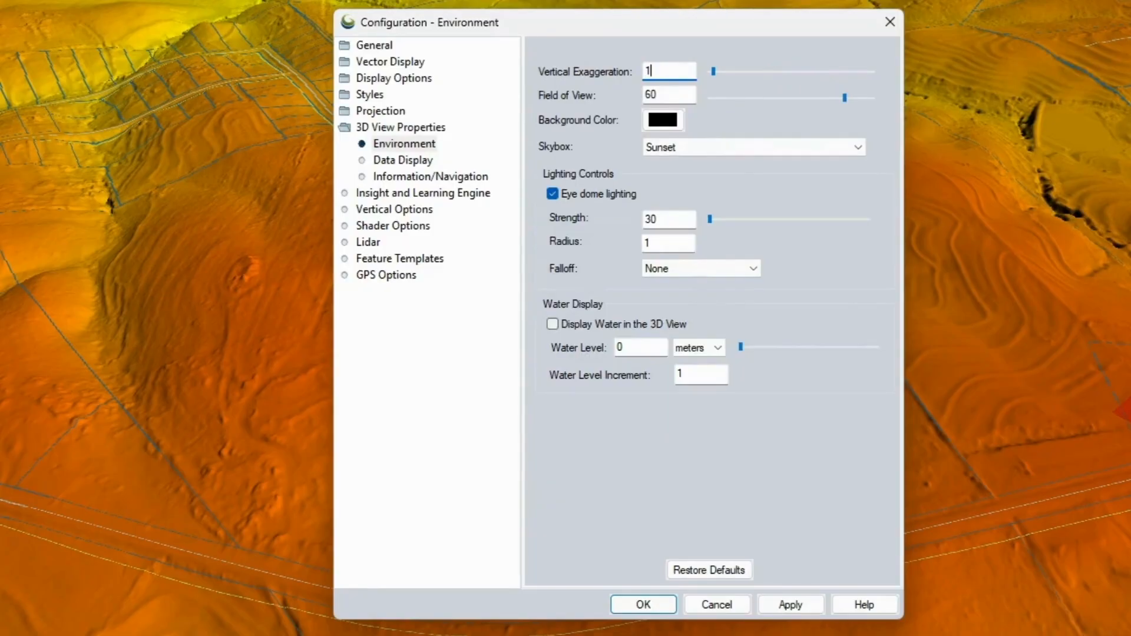
{"action": "left_click", "coordinate": [644, 604]}
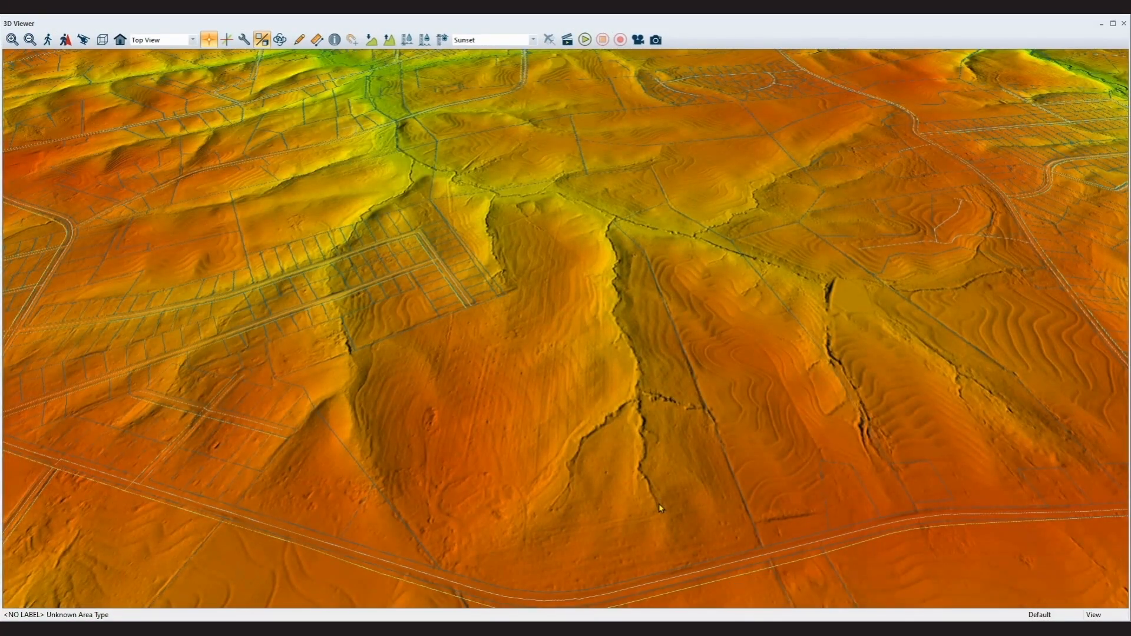
Step: Turn on the water display in the 3D view and raise the water level to 18 meters
{"action": "left_click_drag", "start_coordinate": [655, 487], "coordinate": [685, 419]}
{"action": "scroll", "coordinate": [707, 461], "scroll_direction": "down", "scroll_amount": 2}
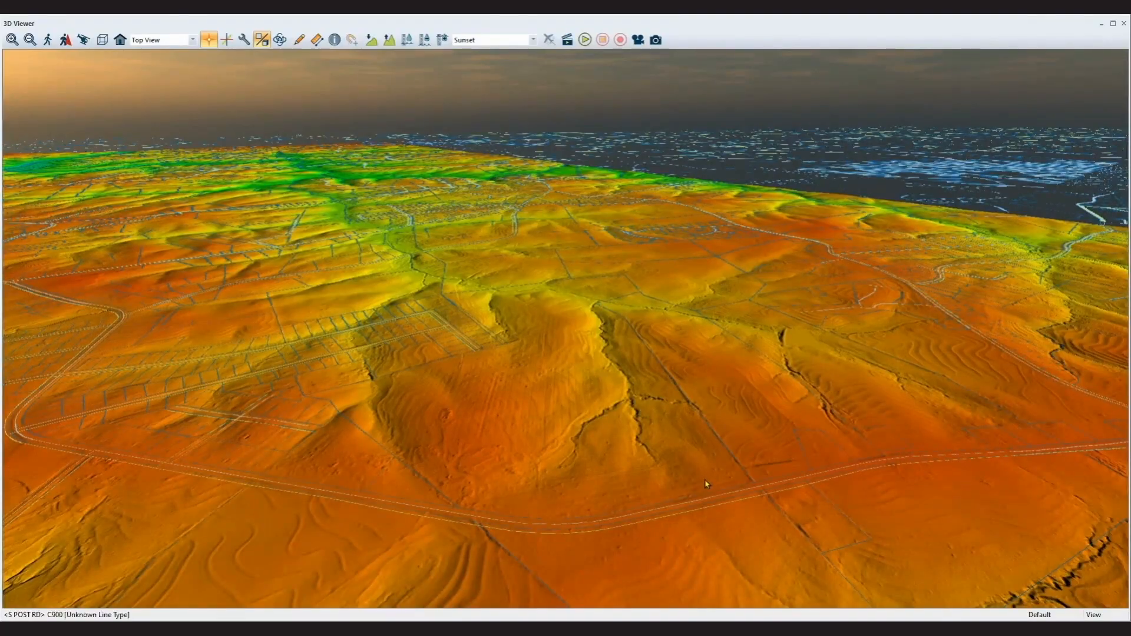
{"action": "left_click_drag", "start_coordinate": [709, 483], "coordinate": [700, 492]}
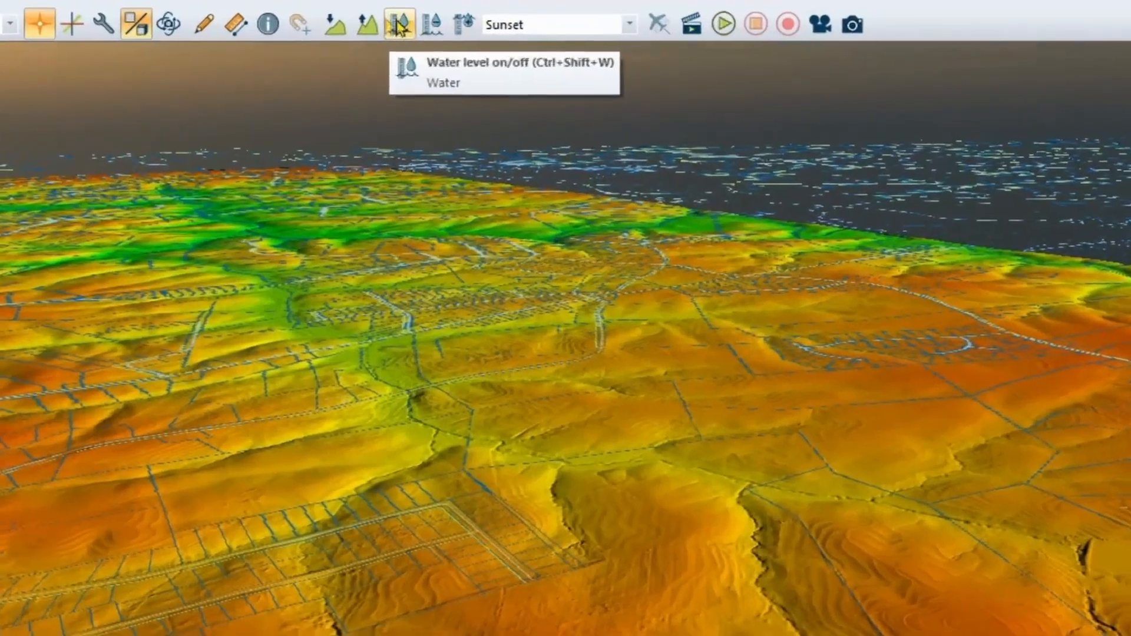
{"action": "left_click", "coordinate": [407, 39]}
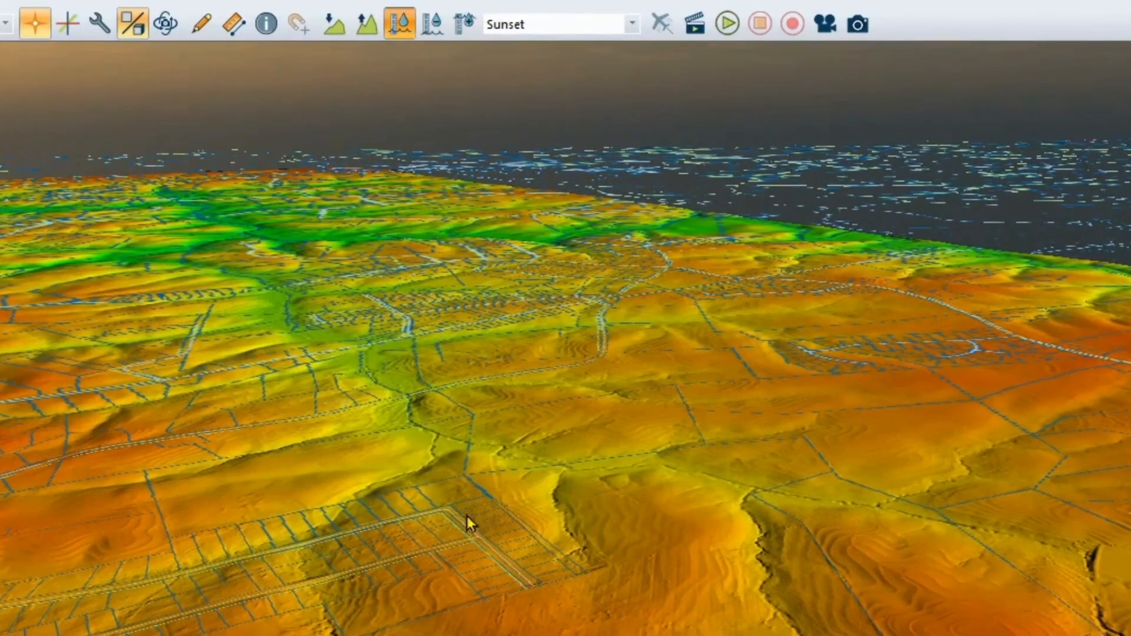
{"action": "left_click", "coordinate": [469, 22]}
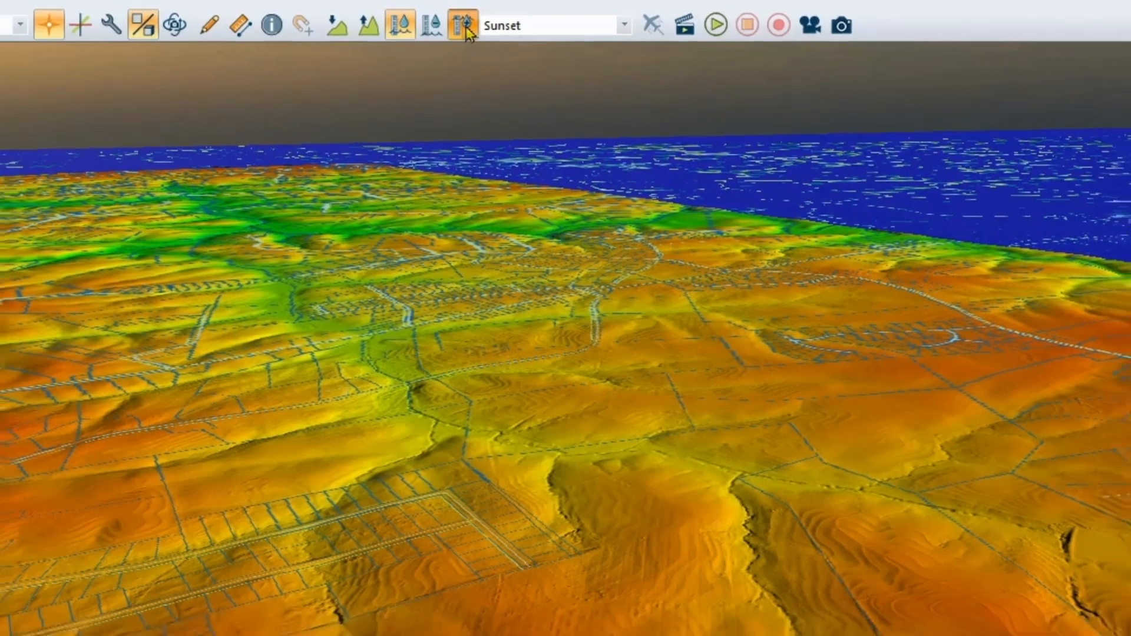
{"action": "left_click", "coordinate": [466, 27]}
Step: Open the 3D view's environment settings at the water display options
{"action": "left_click", "coordinate": [244, 40]}
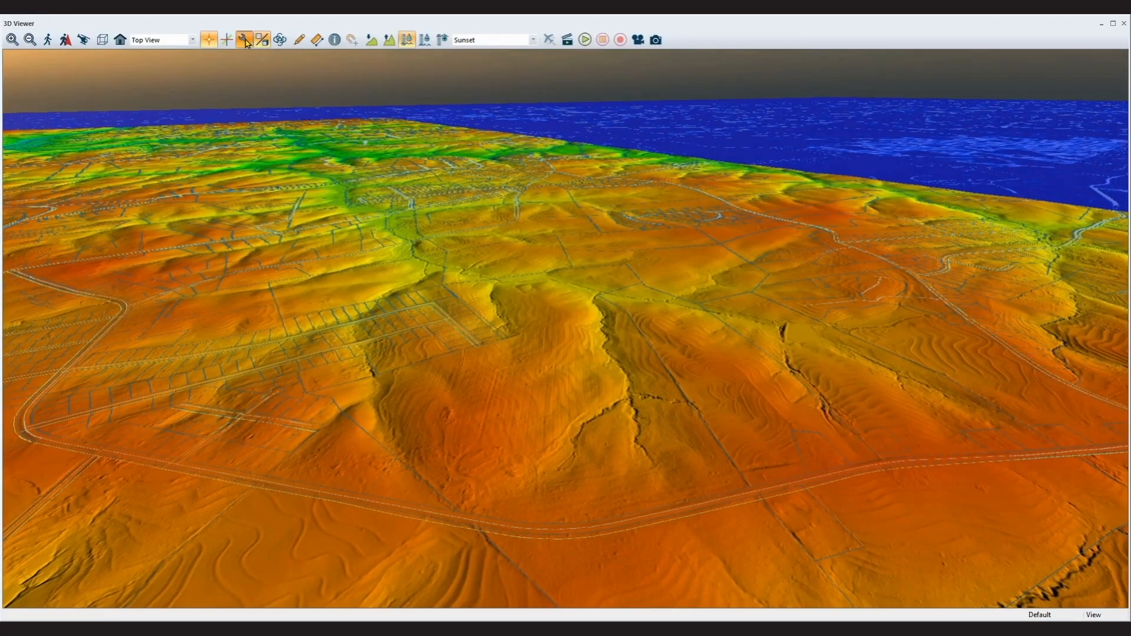
{"action": "left_click", "coordinate": [480, 183]}
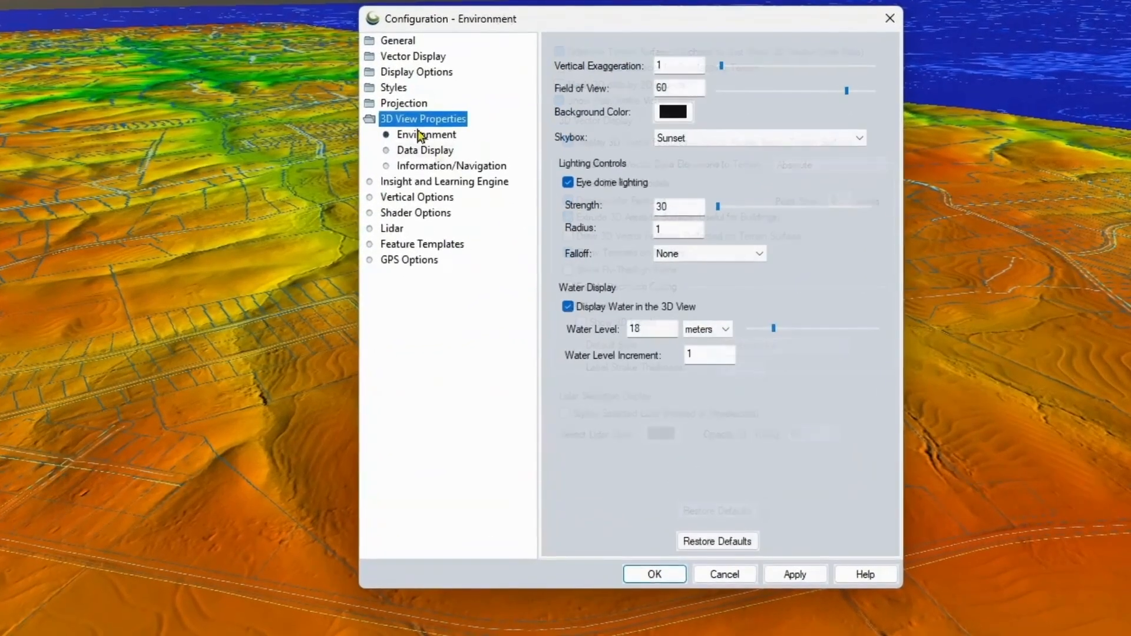
{"action": "left_click", "coordinate": [477, 194]}
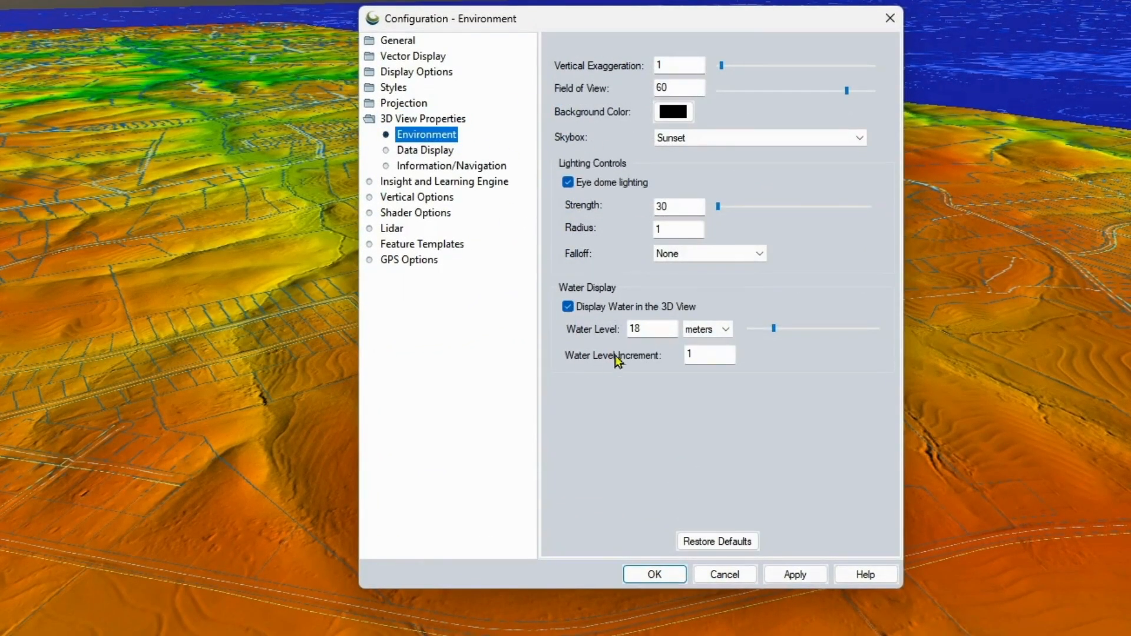
Step: Set the 3D view's water level to 240 feet and apply the environment settings
{"action": "left_click", "coordinate": [706, 334]}
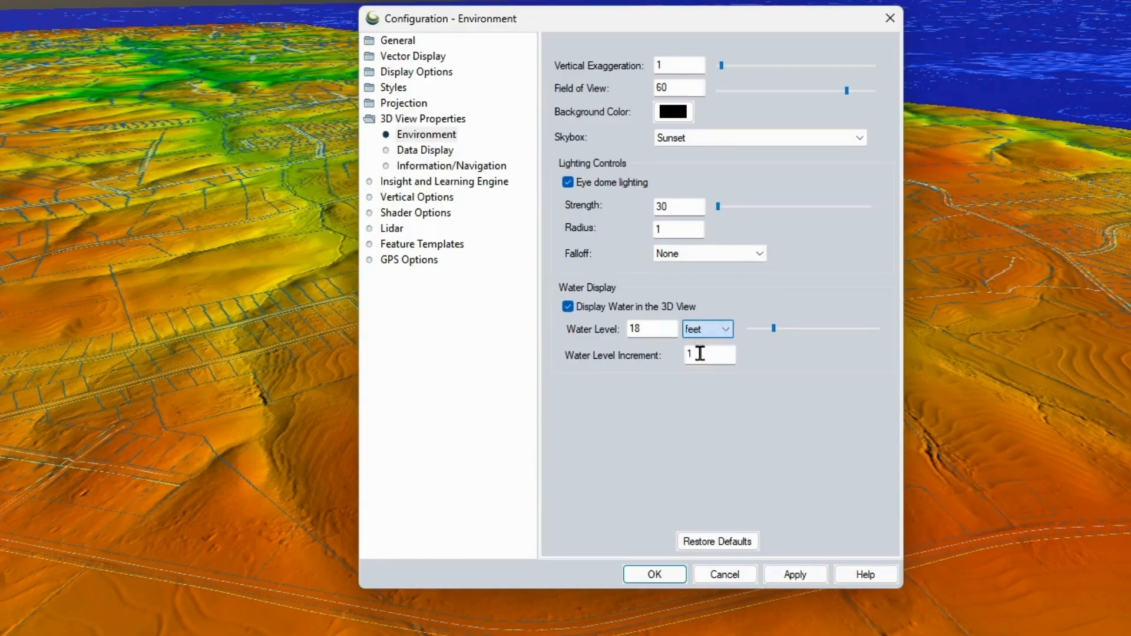
{"action": "double_click", "coordinate": [650, 329]}
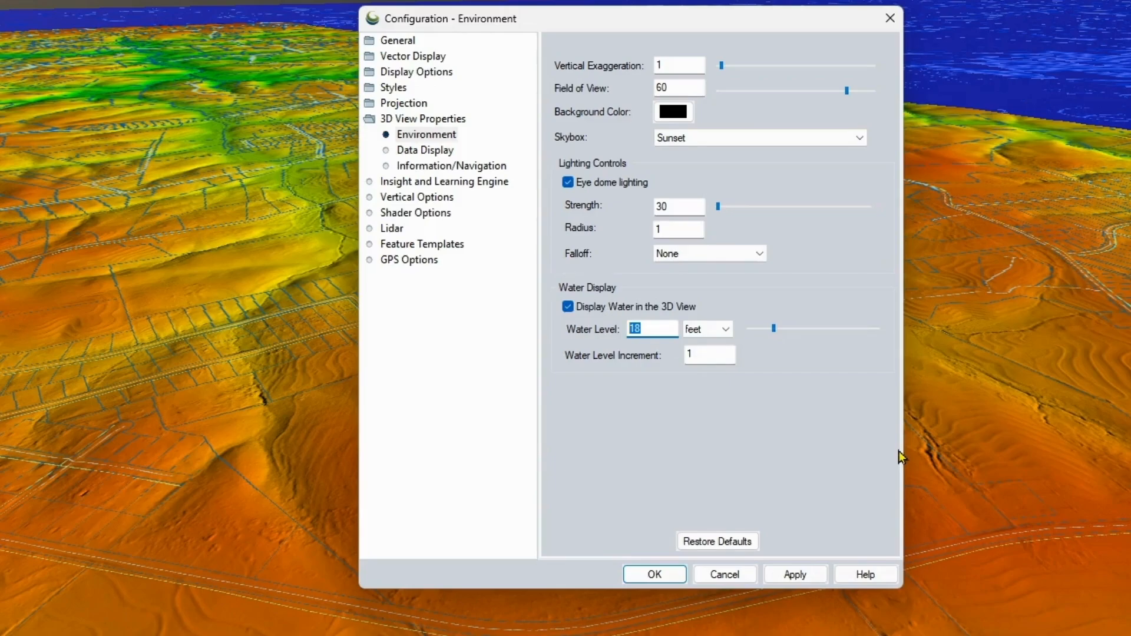
{"action": "type", "text": "240"}
{"action": "left_click", "coordinate": [793, 574]}
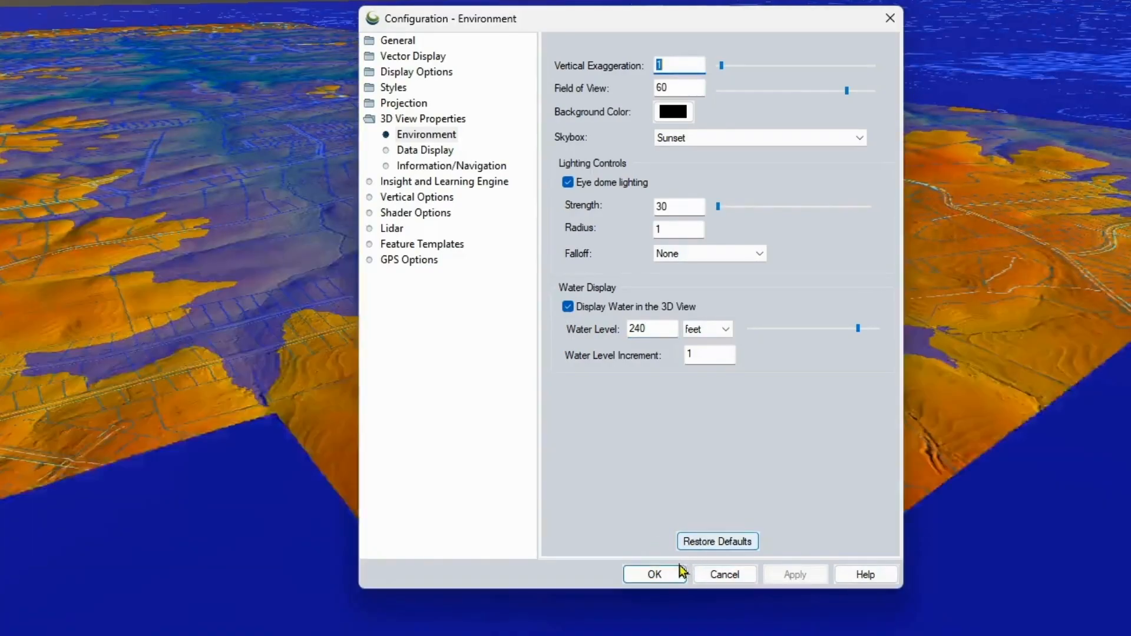
{"action": "left_click", "coordinate": [658, 571]}
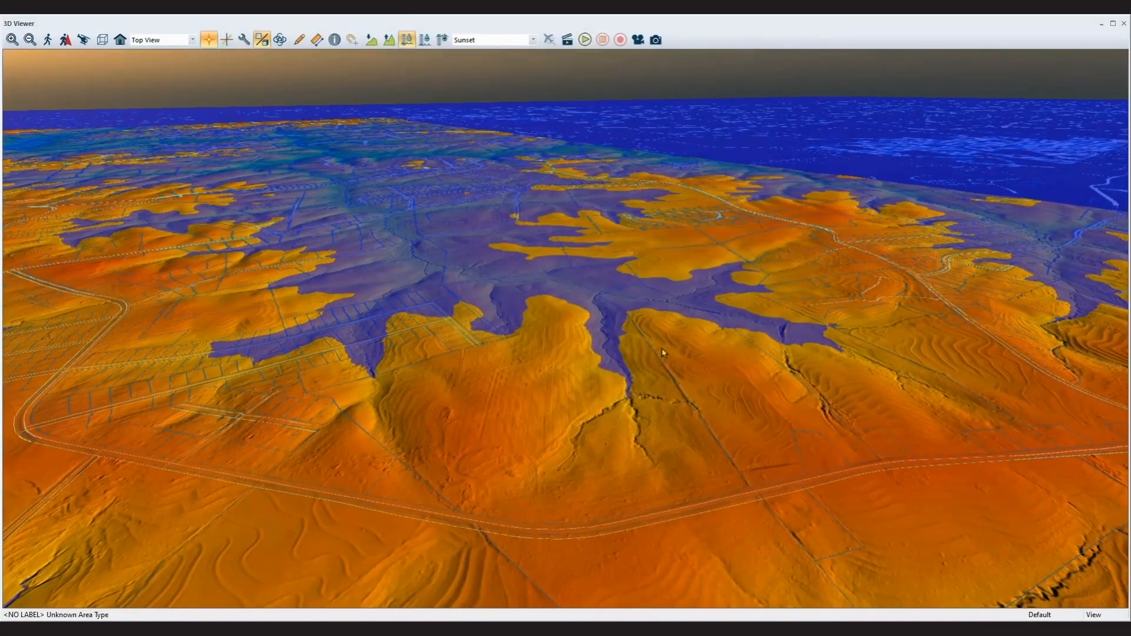
Step: Lower the water level in the 3D view repeatedly, one increment at a time, to shrink the flooded valleys
{"action": "left_click", "coordinate": [424, 40]}
{"action": "left_click", "coordinate": [424, 40]}
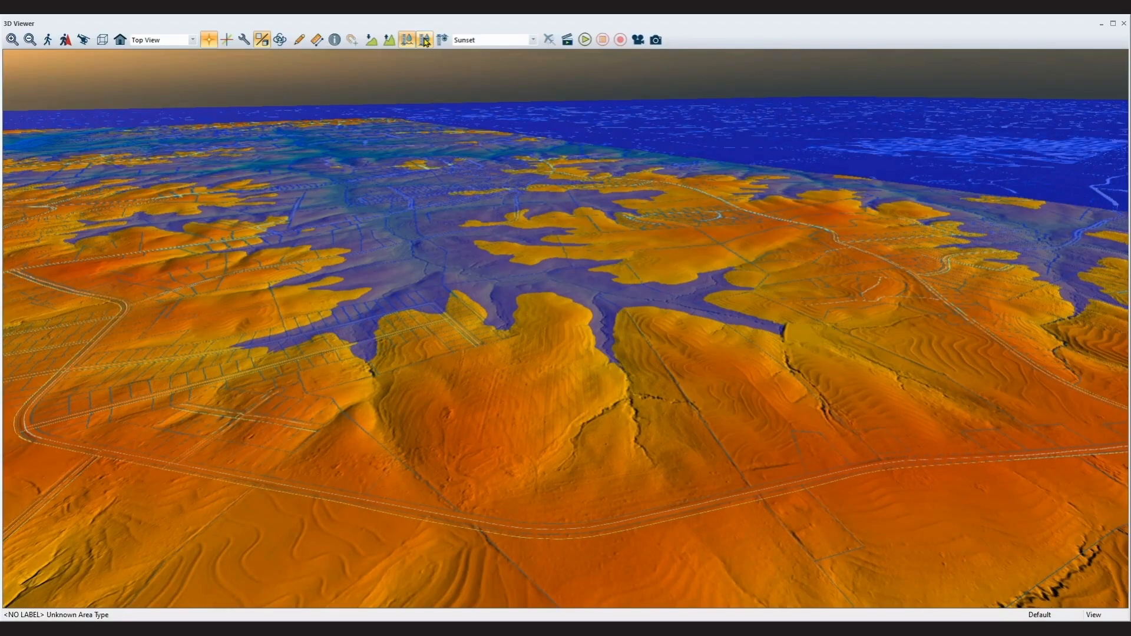
{"action": "left_click", "coordinate": [425, 40]}
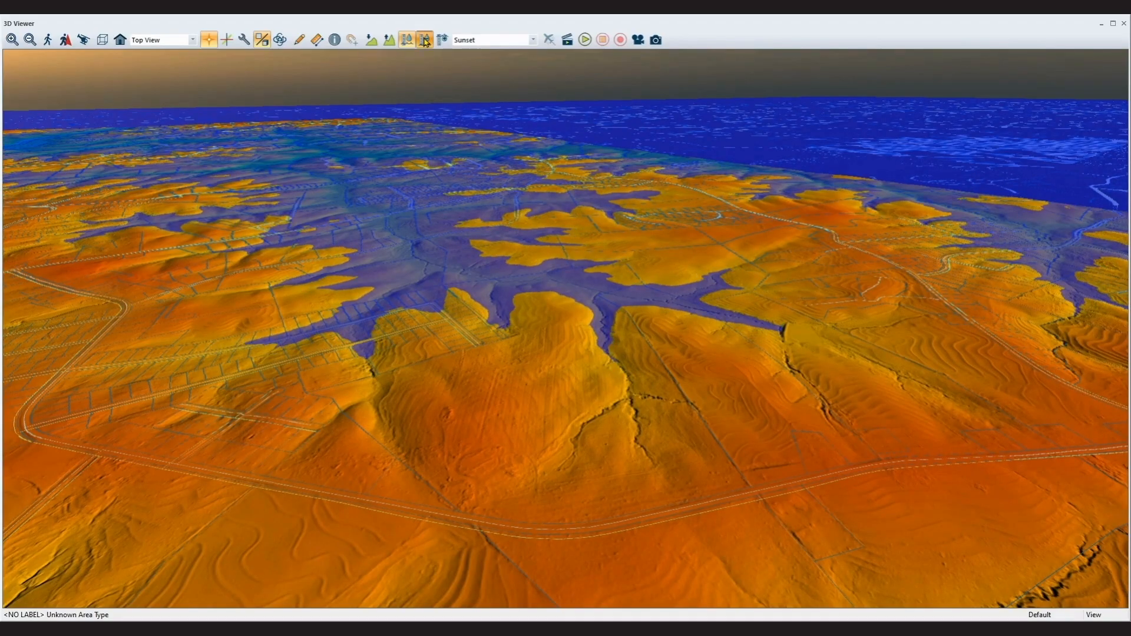
{"action": "left_click", "coordinate": [425, 40]}
{"action": "left_click", "coordinate": [424, 40]}
{"action": "left_click", "coordinate": [425, 41]}
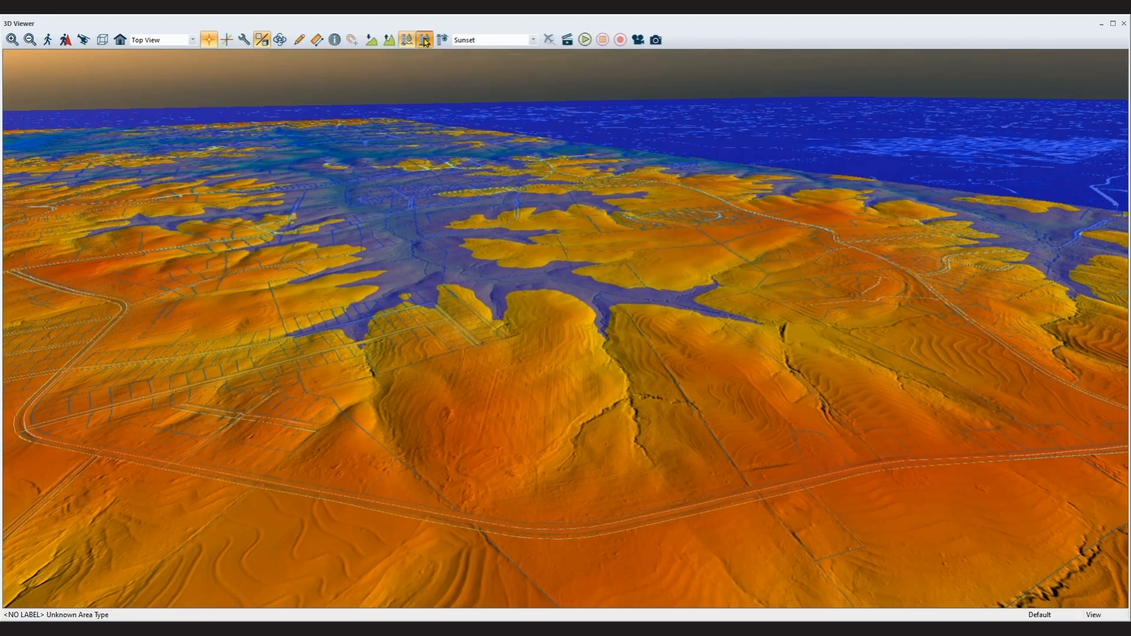
{"action": "left_click", "coordinate": [425, 40]}
{"action": "left_click", "coordinate": [425, 40]}
{"action": "left_click", "coordinate": [424, 40]}
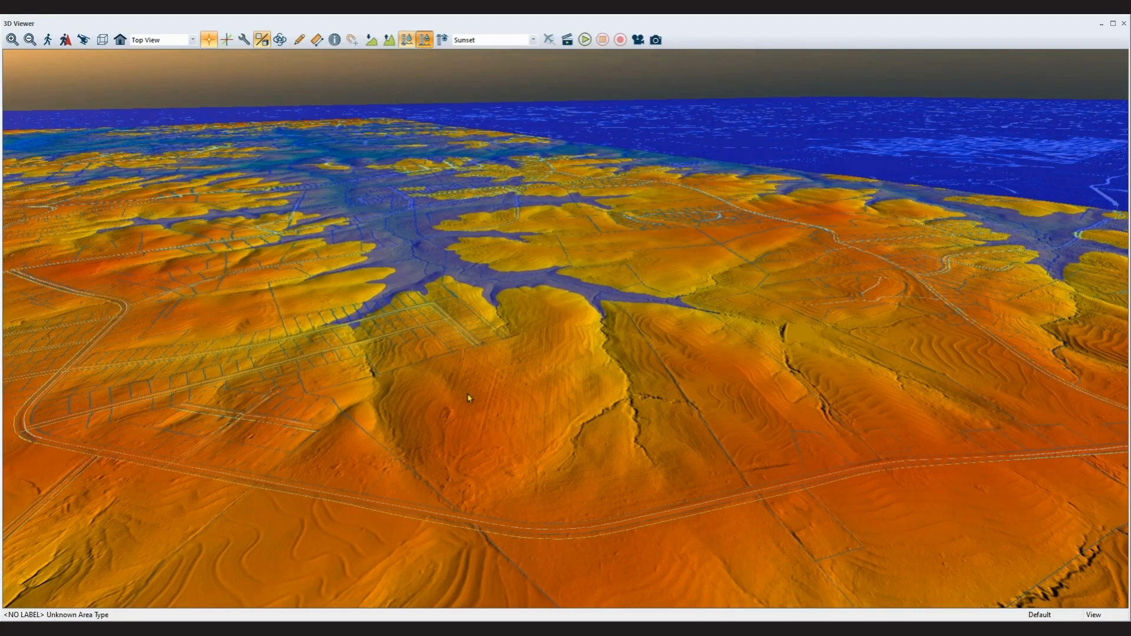
Step: Raise the water level one increment at a time for six increments to flood the drainage valleys again
{"action": "scroll", "coordinate": [487, 406], "scroll_direction": "up", "scroll_amount": 2}
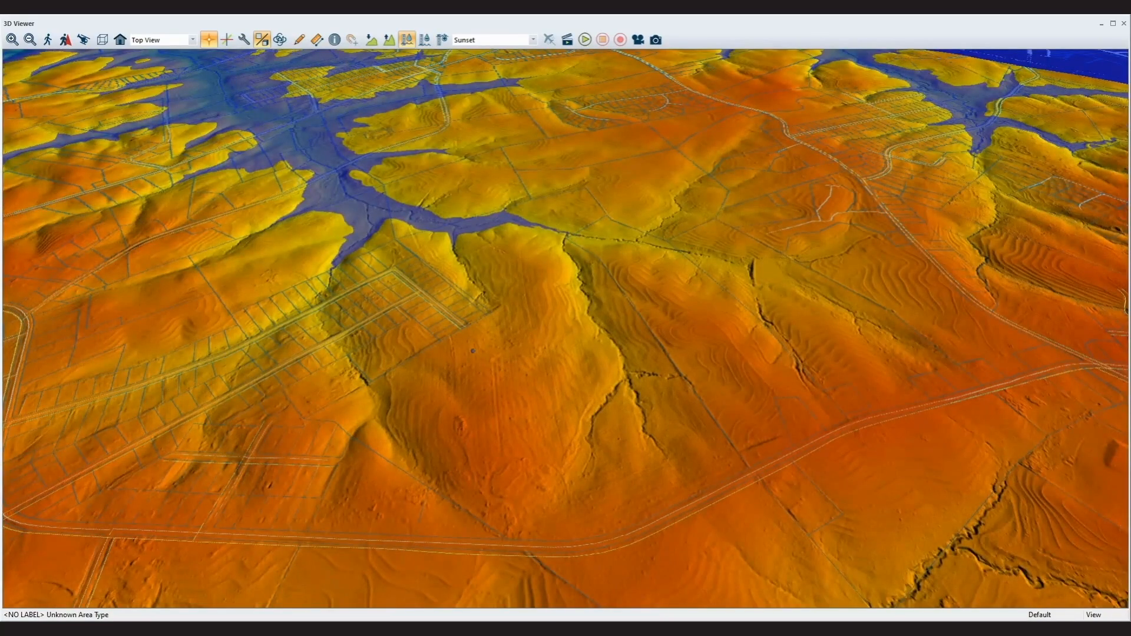
{"action": "scroll", "coordinate": [483, 366], "scroll_direction": "up", "scroll_amount": 4}
{"action": "scroll", "coordinate": [560, 409], "scroll_direction": "down", "scroll_amount": 2}
{"action": "left_click_drag", "start_coordinate": [388, 403], "coordinate": [632, 254]}
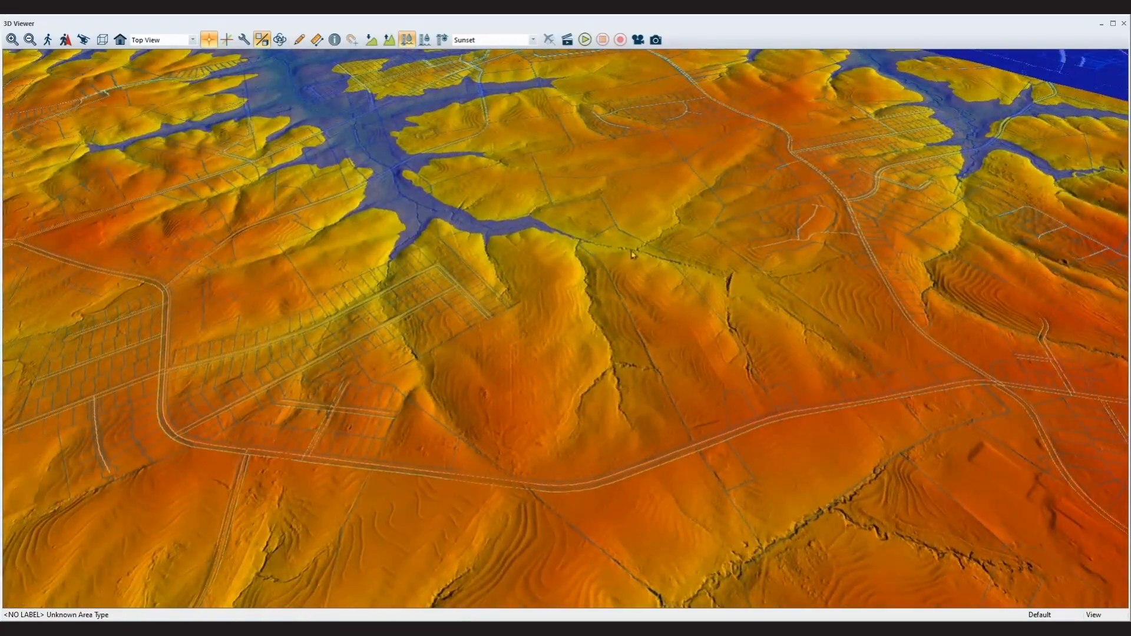
{"action": "left_click", "coordinate": [444, 40]}
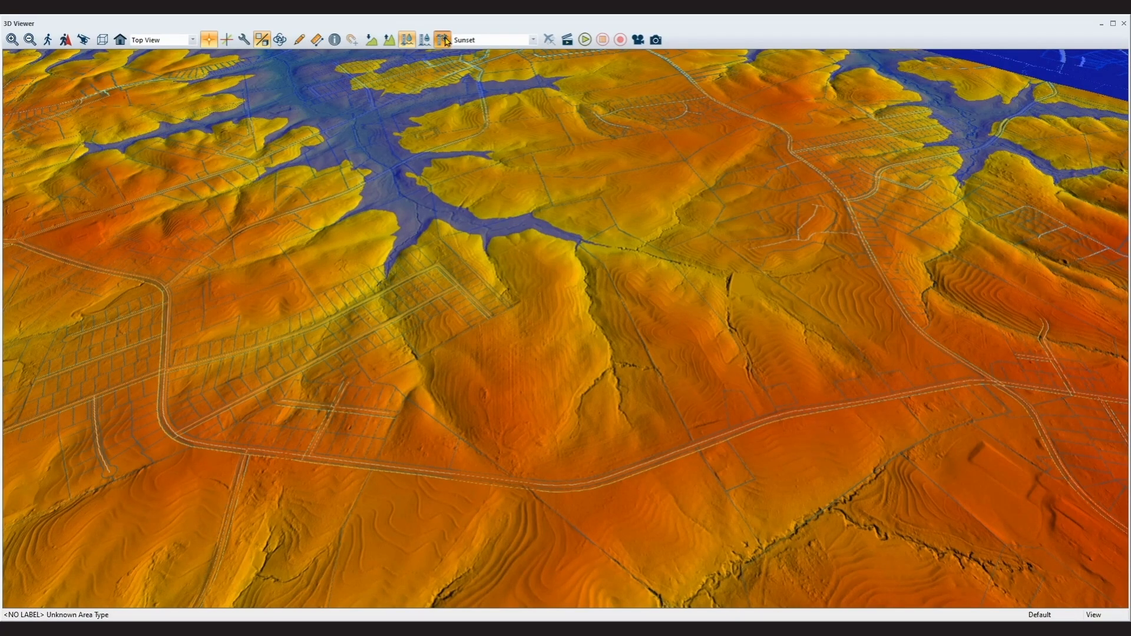
{"action": "left_click", "coordinate": [444, 40]}
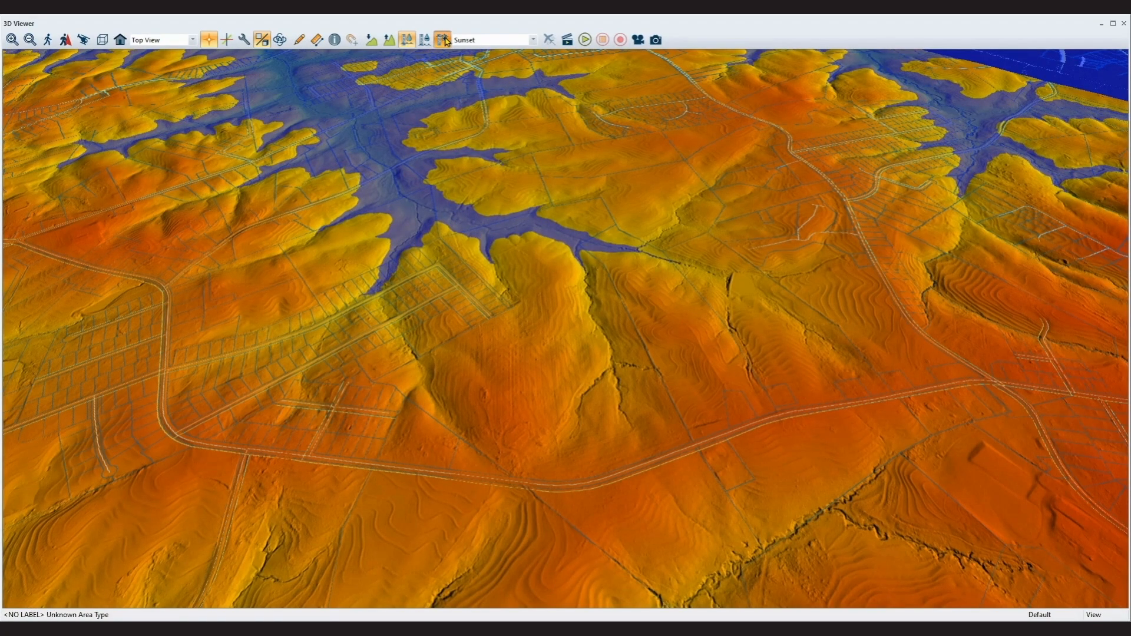
{"action": "left_click", "coordinate": [444, 40]}
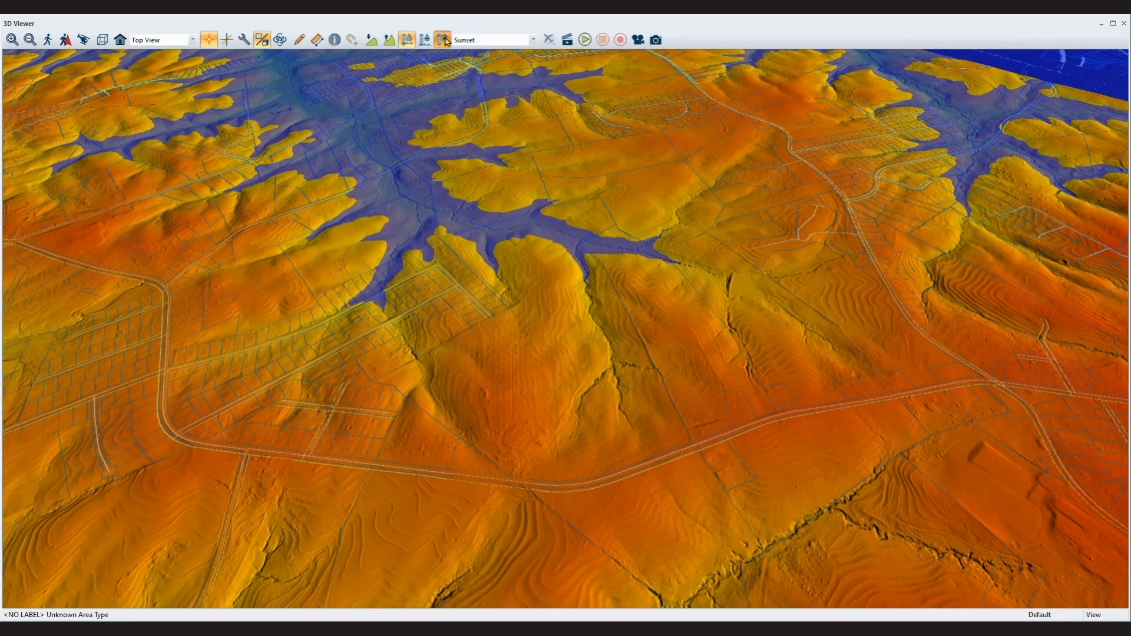
{"action": "left_click", "coordinate": [444, 40]}
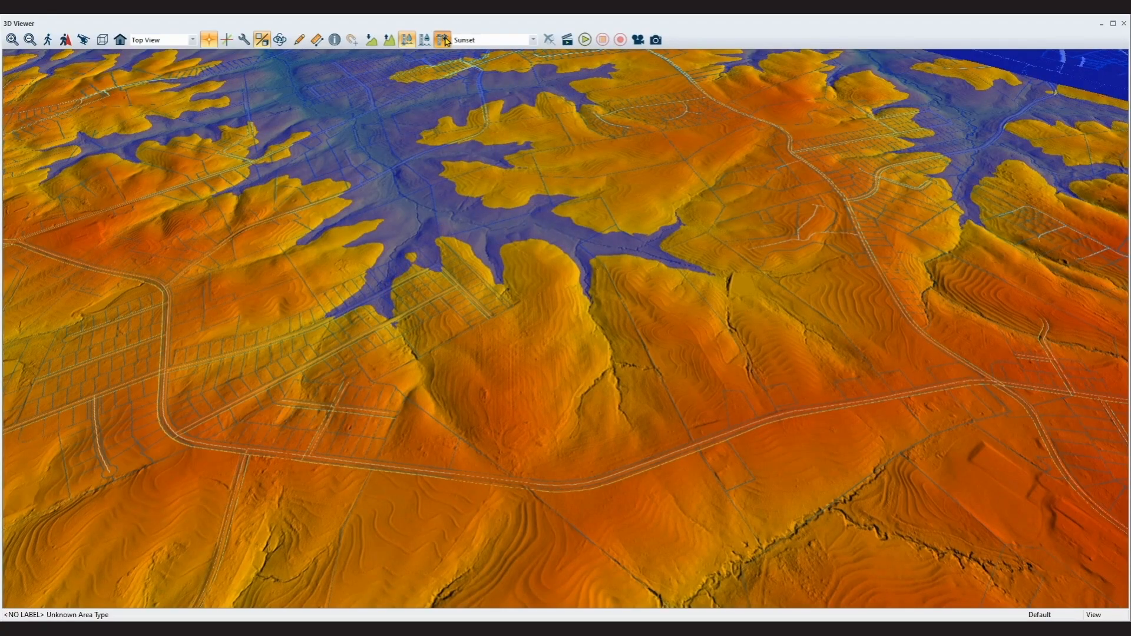
{"action": "left_click", "coordinate": [444, 40]}
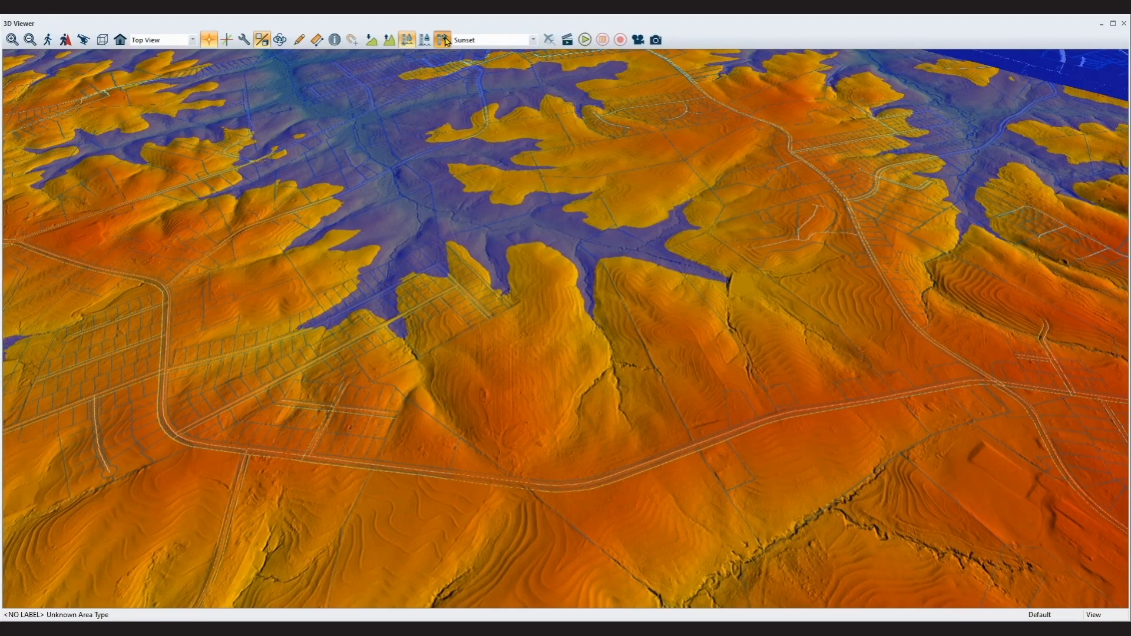
{"action": "left_click", "coordinate": [444, 40]}
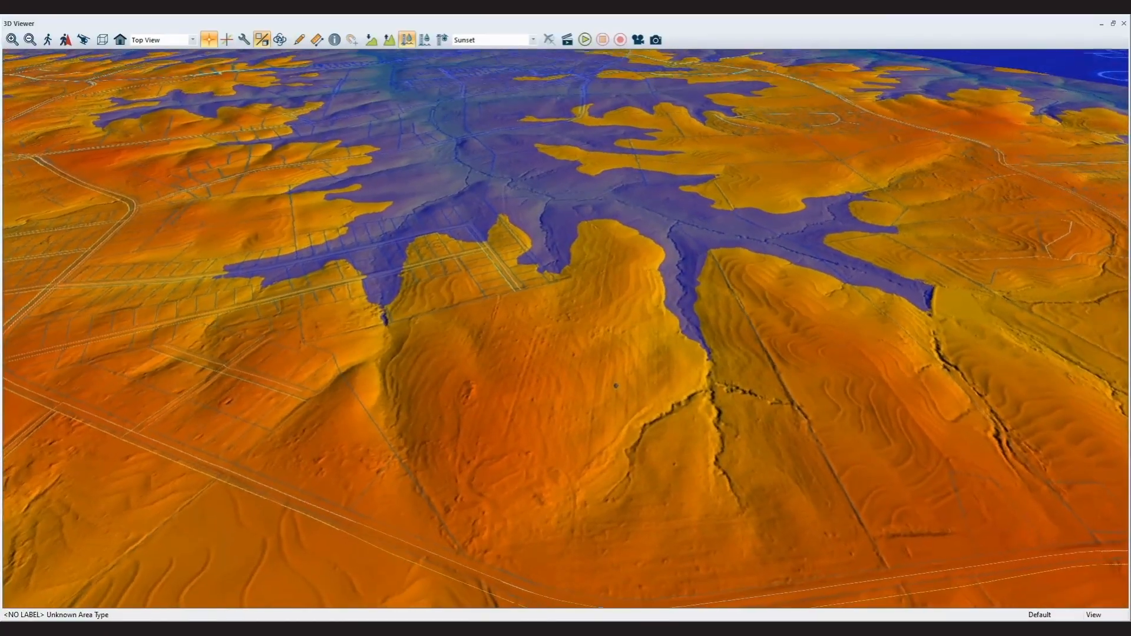
Step: Turn off the water display in the 3D view and close the 3D Viewer
{"action": "left_click_drag", "start_coordinate": [770, 452], "coordinate": [752, 475]}
{"action": "left_click_drag", "start_coordinate": [891, 490], "coordinate": [677, 376]}
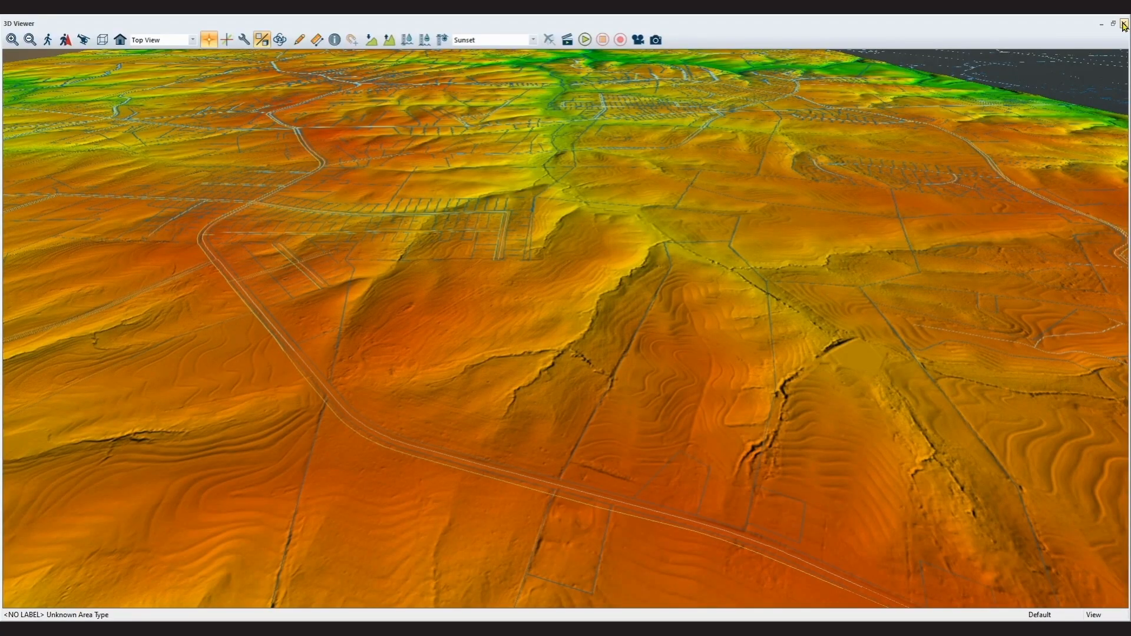
{"action": "left_click", "coordinate": [1124, 24]}
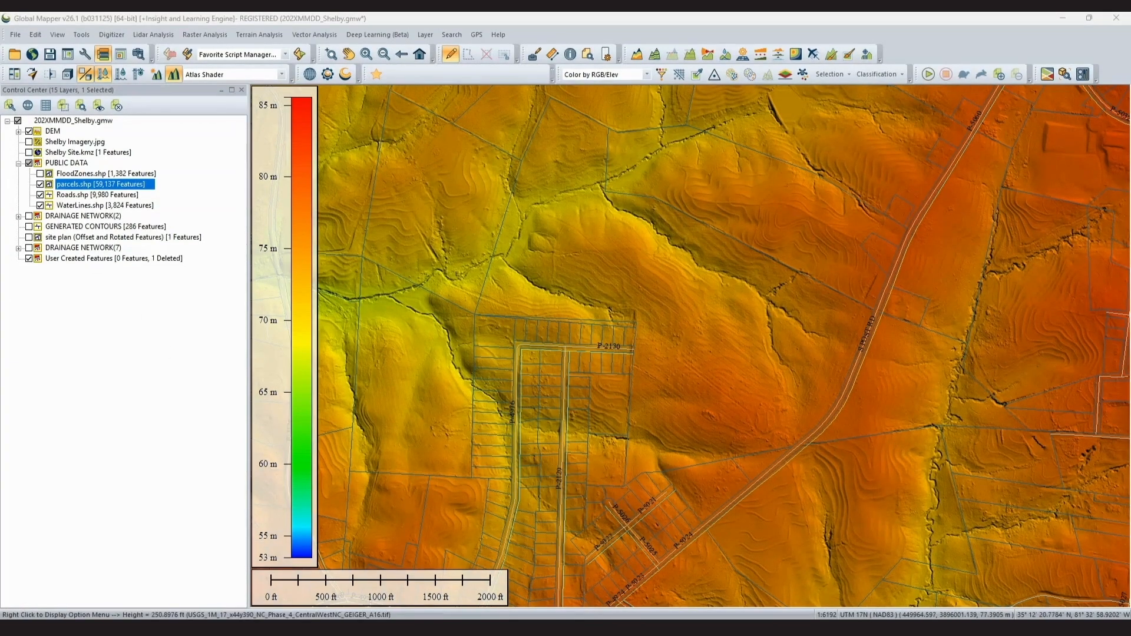
Step: Switch to Google Earth Pro, step the Shelby Site's historical imagery back to 6/2010, and return it to 11/2024
{"action": "left_click", "coordinate": [556, 629]}
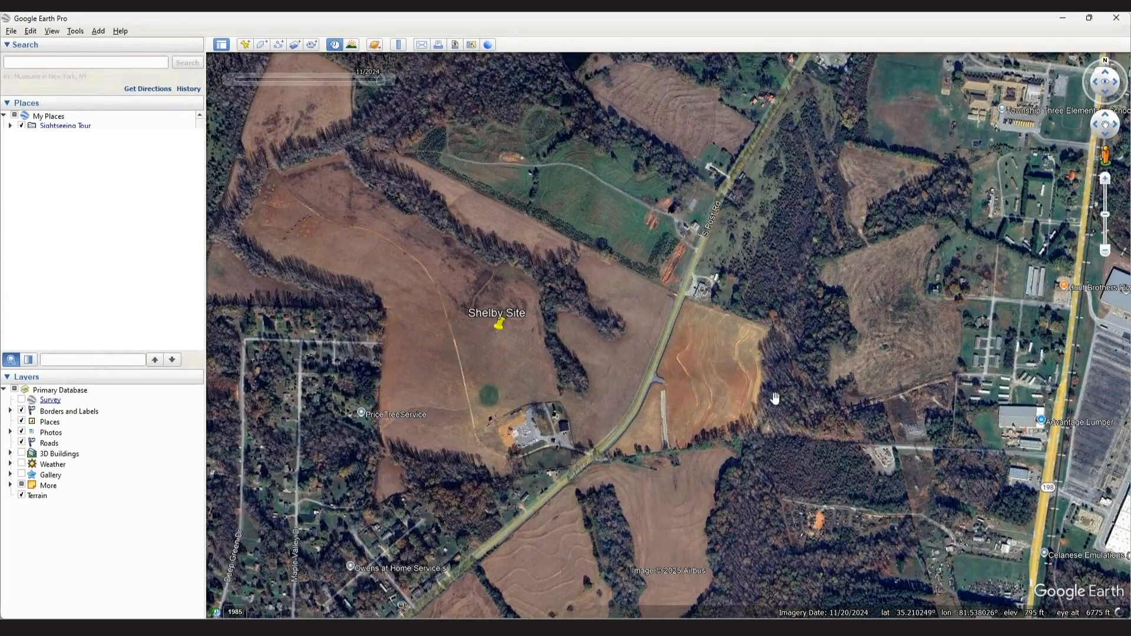
{"action": "left_click", "coordinate": [229, 80]}
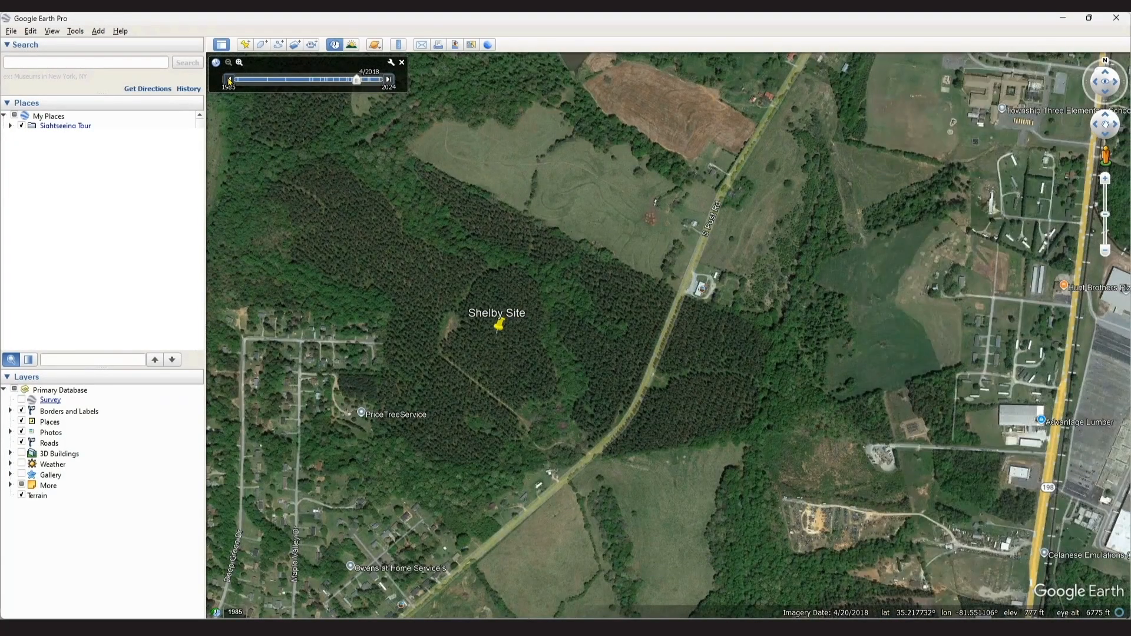
{"action": "left_click", "coordinate": [229, 79]}
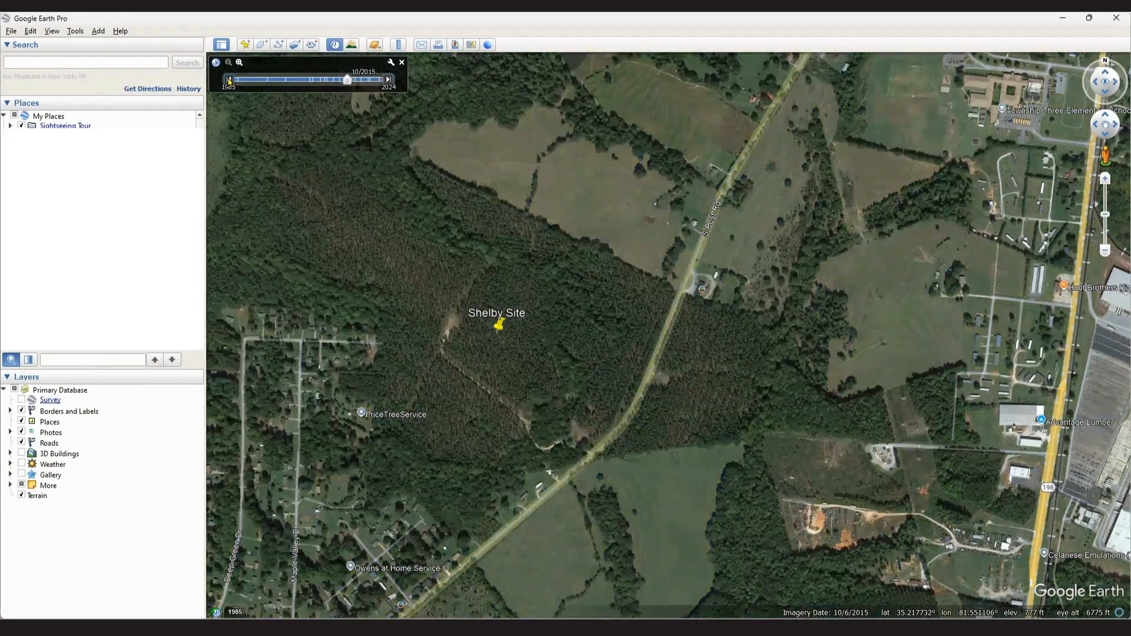
{"action": "left_click", "coordinate": [229, 79]}
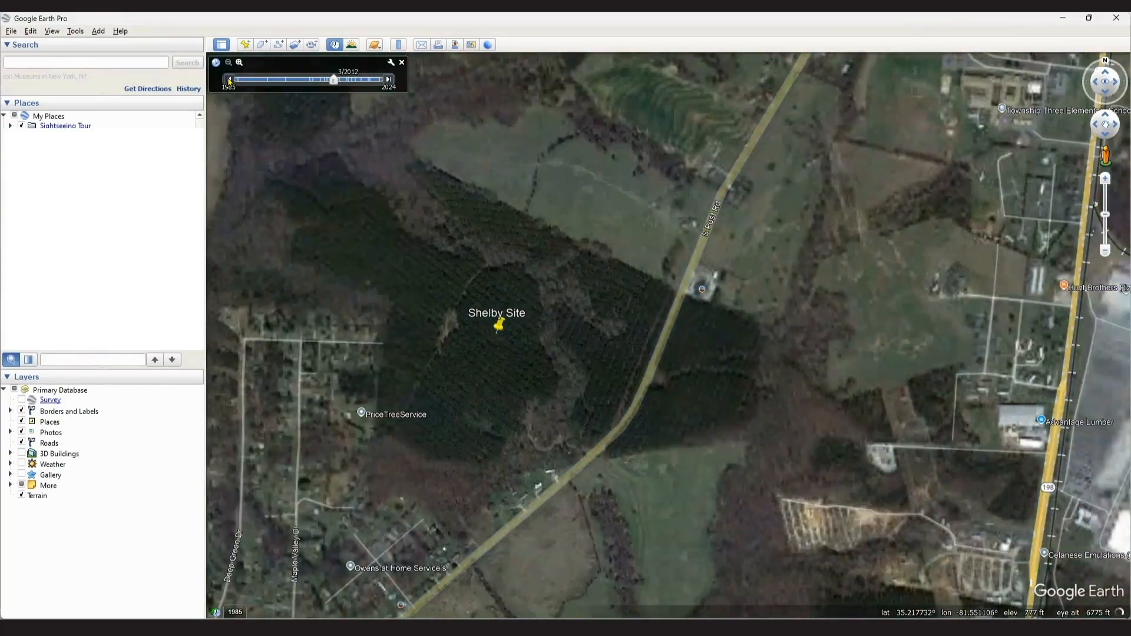
{"action": "left_click", "coordinate": [229, 79]}
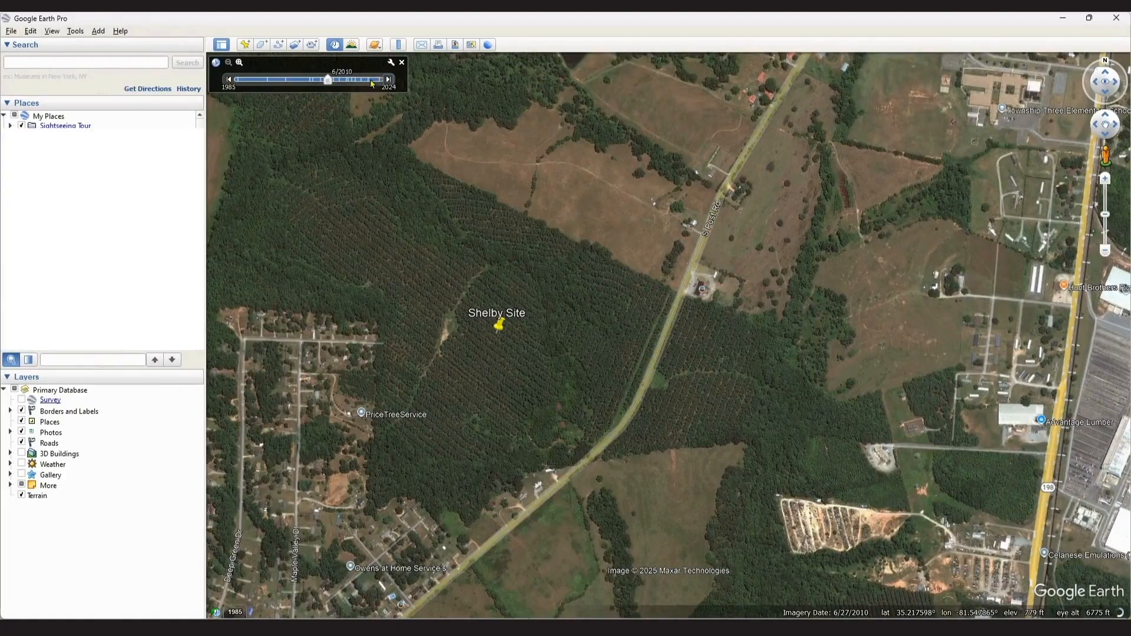
{"action": "left_click_drag", "start_coordinate": [328, 79], "coordinate": [380, 80]}
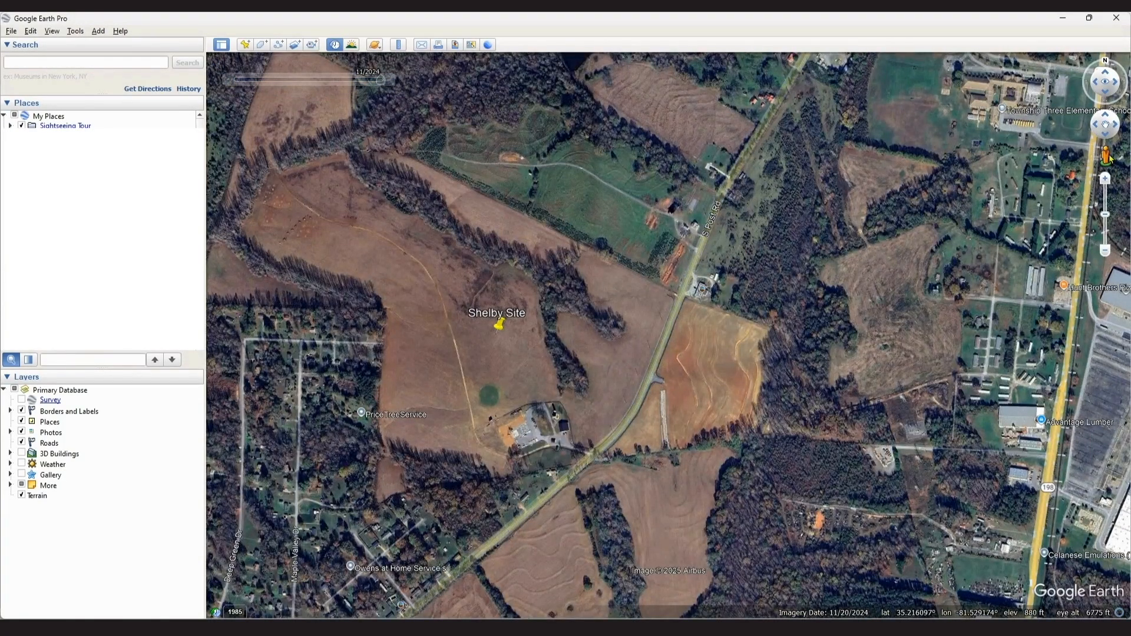
Step: Enter Street View on the road east of the Shelby Site and look around at the adjoining fields
{"action": "left_click_drag", "start_coordinate": [1107, 157], "coordinate": [669, 322]}
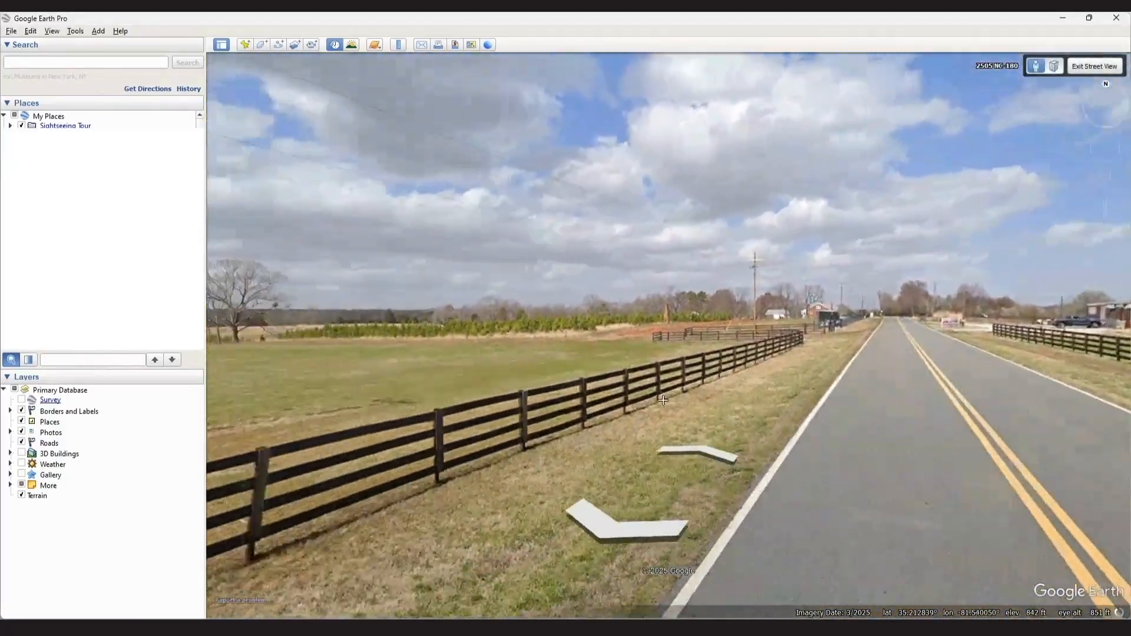
{"action": "left_click_drag", "start_coordinate": [662, 400], "coordinate": [883, 347]}
{"action": "left_click_drag", "start_coordinate": [628, 352], "coordinate": [859, 310]}
{"action": "left_click_drag", "start_coordinate": [472, 317], "coordinate": [497, 377]}
{"action": "left_click_drag", "start_coordinate": [981, 336], "coordinate": [860, 325]}
{"action": "left_click_drag", "start_coordinate": [421, 348], "coordinate": [942, 321]}
{"action": "left_click_drag", "start_coordinate": [722, 321], "coordinate": [843, 315]}
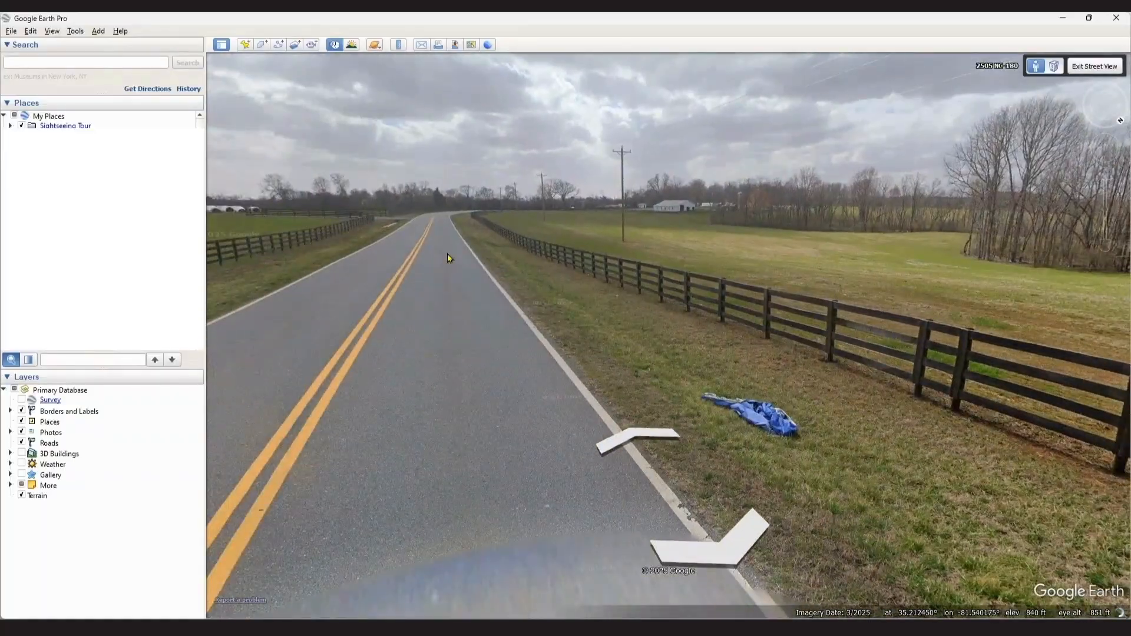
Step: Advance along the road in Street View and inspect the fenced field and tree line beside it
{"action": "double_click", "coordinate": [448, 243]}
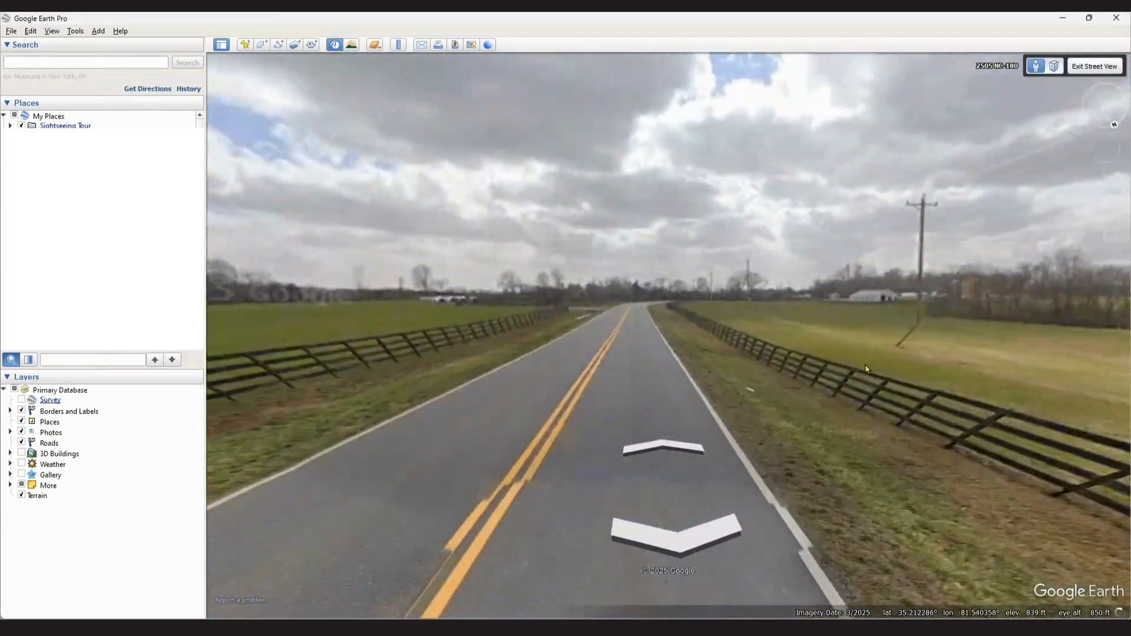
{"action": "left_click_drag", "start_coordinate": [865, 369], "coordinate": [565, 239]}
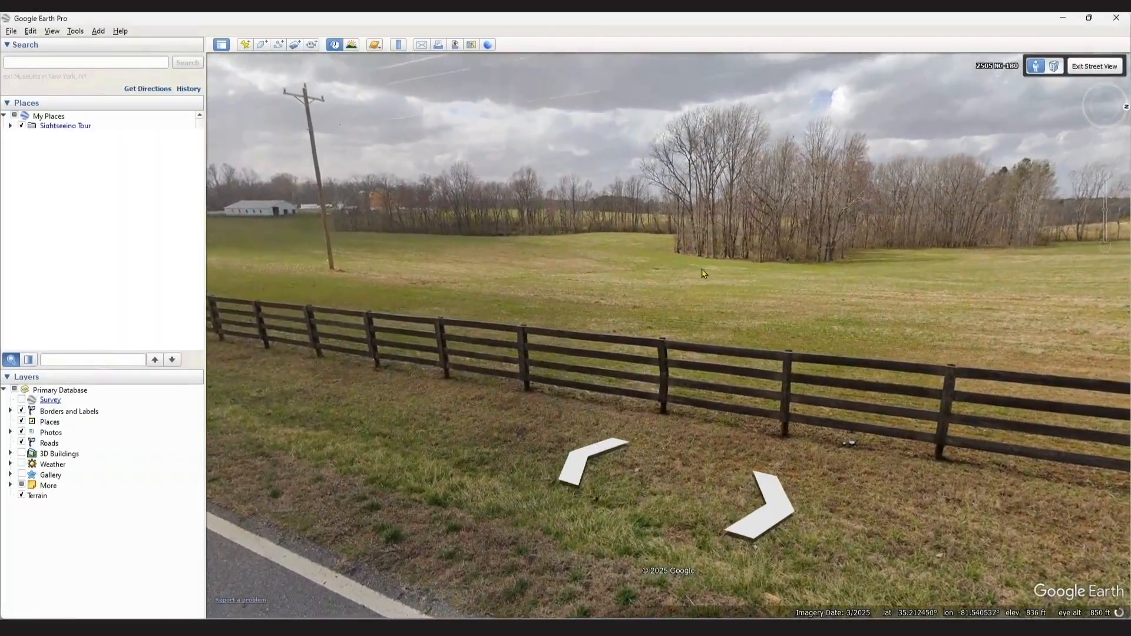
{"action": "left_click_drag", "start_coordinate": [703, 275], "coordinate": [730, 274]}
{"action": "left_click_drag", "start_coordinate": [559, 282], "coordinate": [761, 247]}
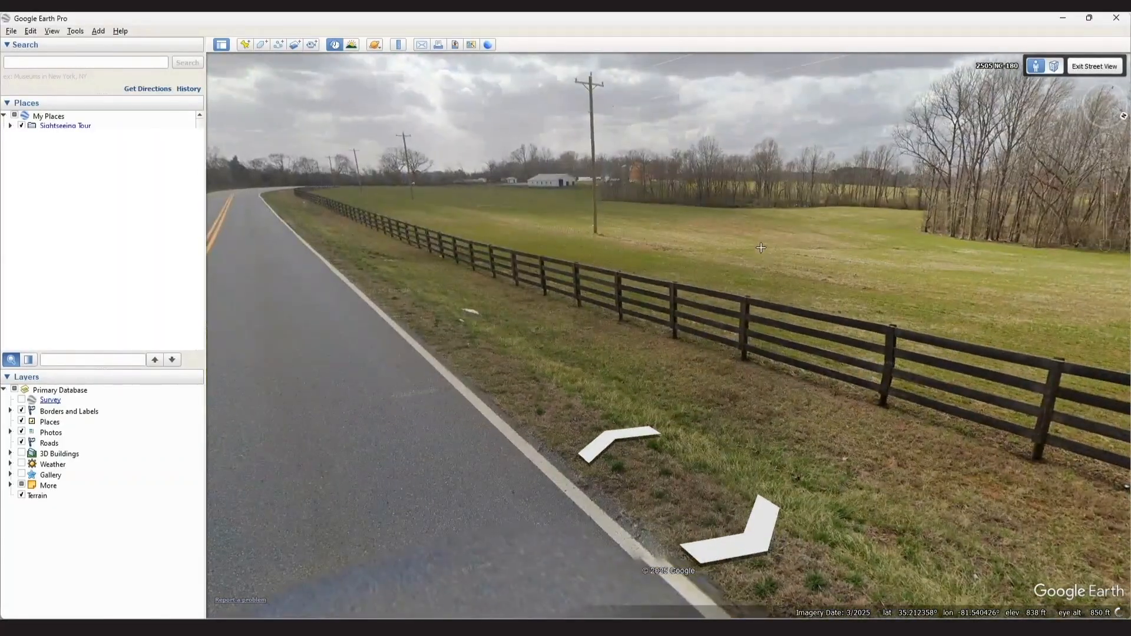
Step: Follow the road toward the bend in Street View and examine the pasture and roadside ground along the fence
{"action": "double_click", "coordinate": [264, 206]}
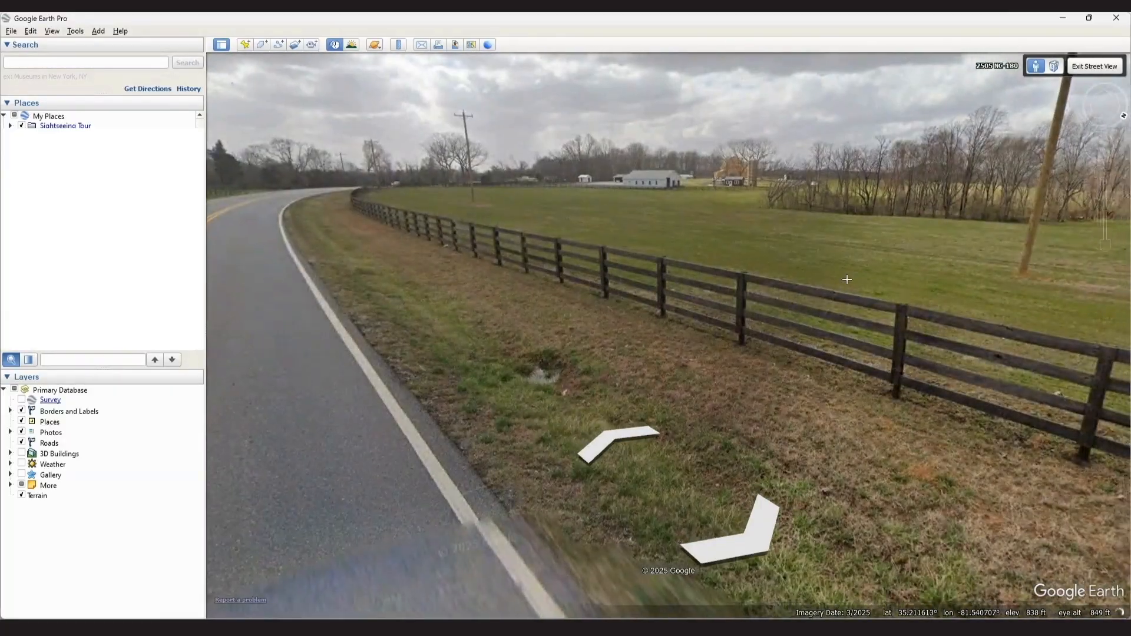
{"action": "left_click_drag", "start_coordinate": [914, 307], "coordinate": [778, 346]}
{"action": "left_click_drag", "start_coordinate": [318, 283], "coordinate": [624, 277]}
{"action": "double_click", "coordinate": [504, 229]}
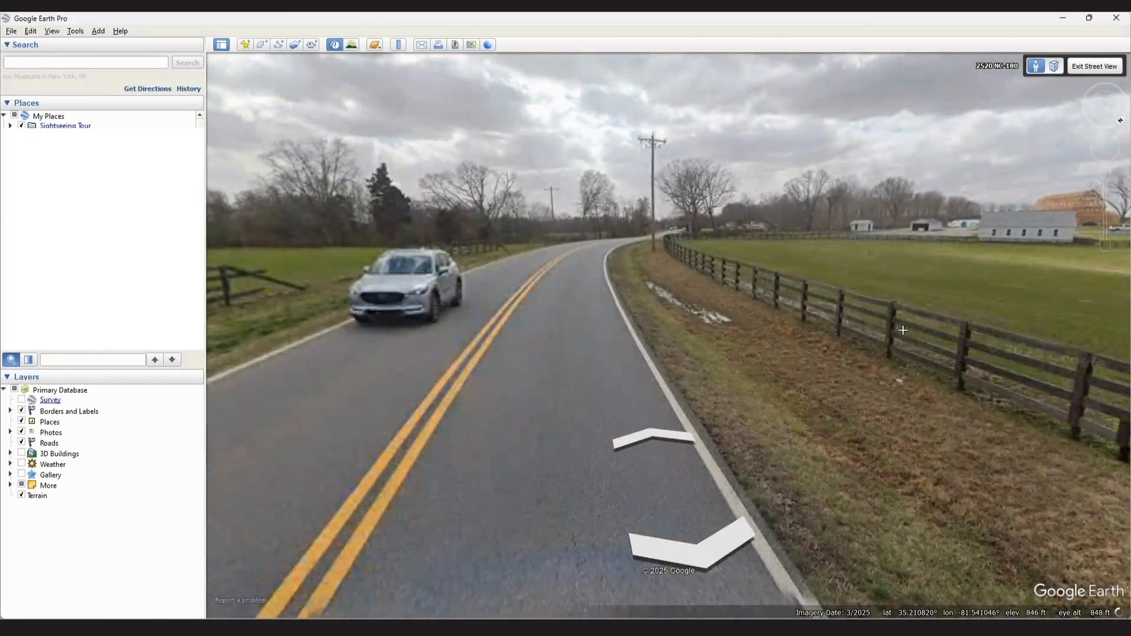
{"action": "left_click_drag", "start_coordinate": [904, 331], "coordinate": [683, 230]}
{"action": "left_click_drag", "start_coordinate": [937, 221], "coordinate": [518, 288]}
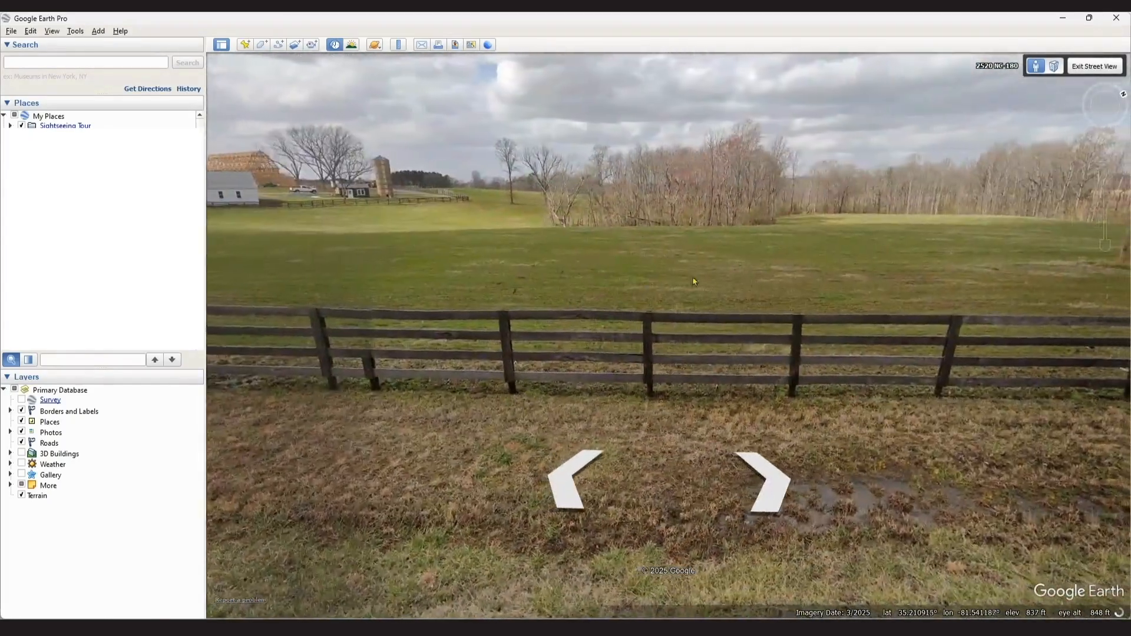
{"action": "left_click_drag", "start_coordinate": [766, 279], "coordinate": [766, 233]}
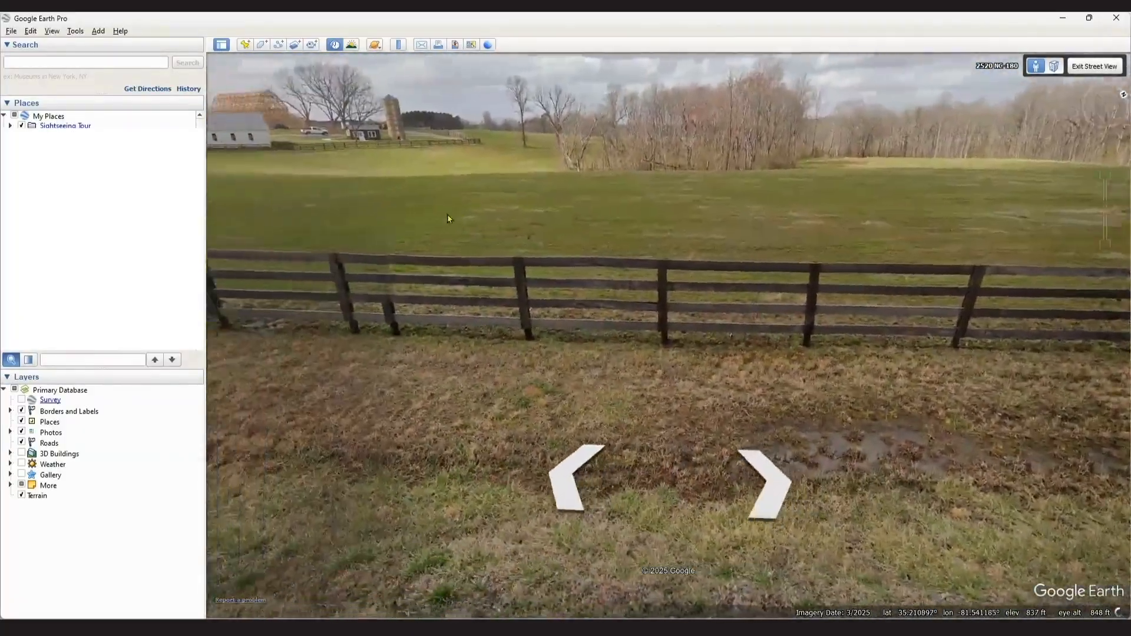
Step: Turn back to the road and advance in Street View to the driveway entrance near the white barn
{"action": "left_click_drag", "start_coordinate": [457, 231], "coordinate": [756, 233]}
{"action": "left_click", "coordinate": [233, 179]}
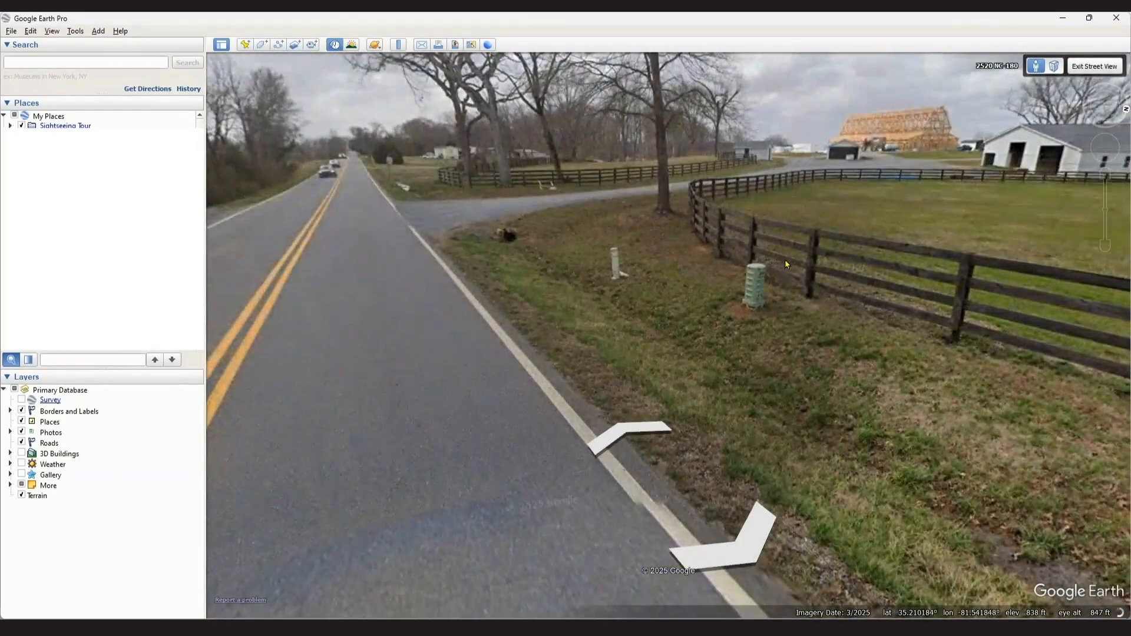
{"action": "left_click_drag", "start_coordinate": [784, 260], "coordinate": [745, 298]}
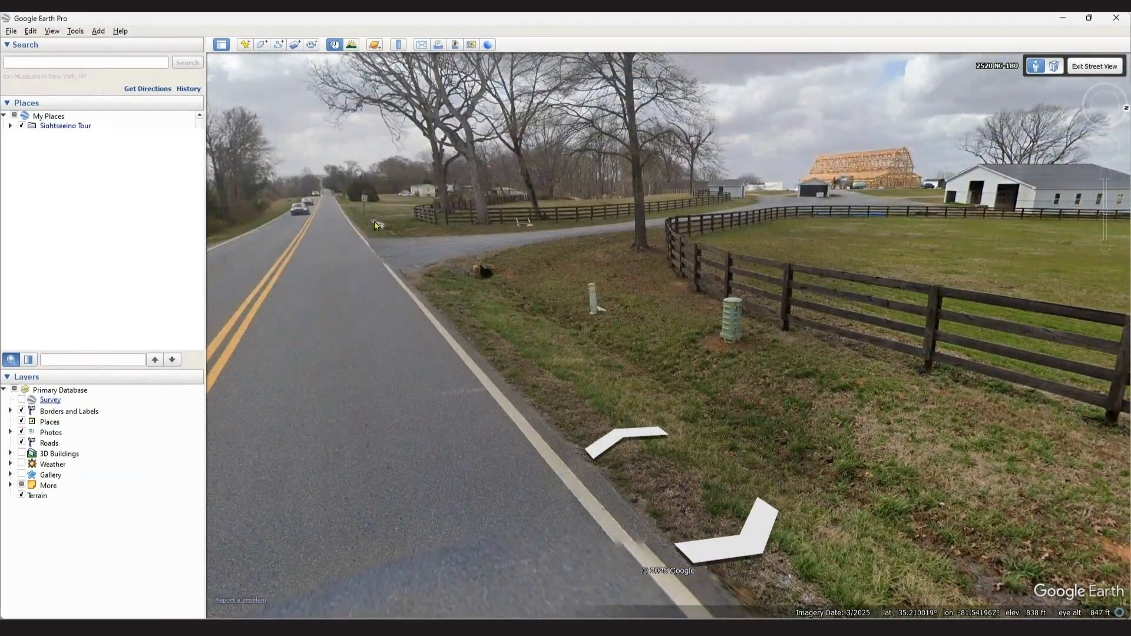
Step: Advance in Street View past the barn driveway and look around the grassy lot beside the parked vehicles and fence
{"action": "left_click", "coordinate": [337, 201]}
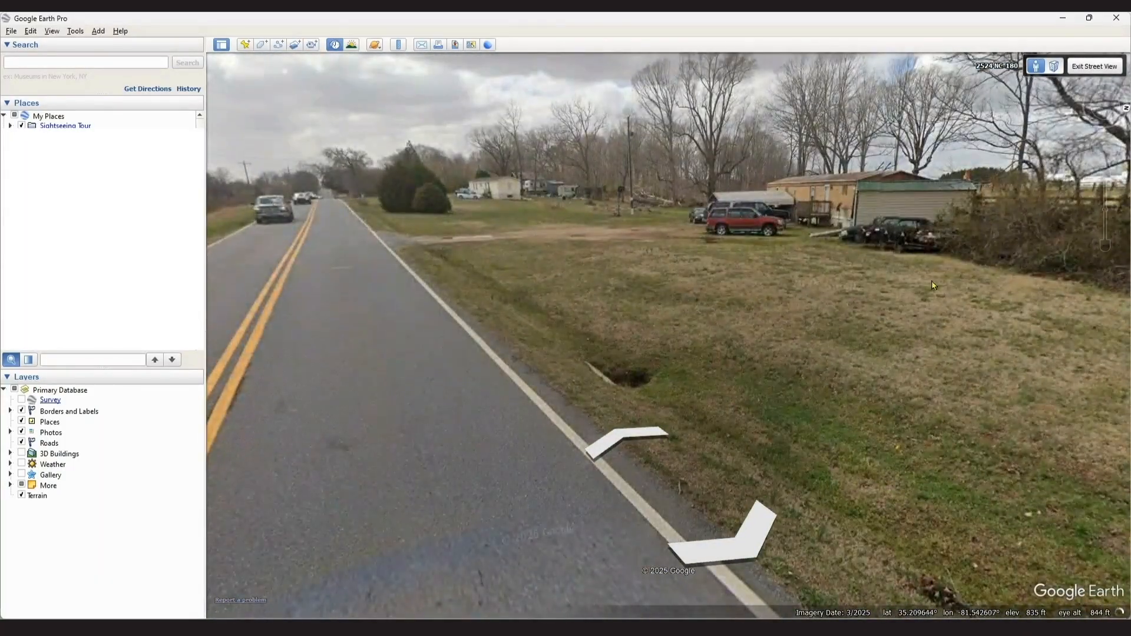
{"action": "left_click_drag", "start_coordinate": [931, 280], "coordinate": [254, 306]}
{"action": "left_click_drag", "start_coordinate": [361, 172], "coordinate": [618, 191]}
{"action": "left_click_drag", "start_coordinate": [597, 151], "coordinate": [589, 152]}
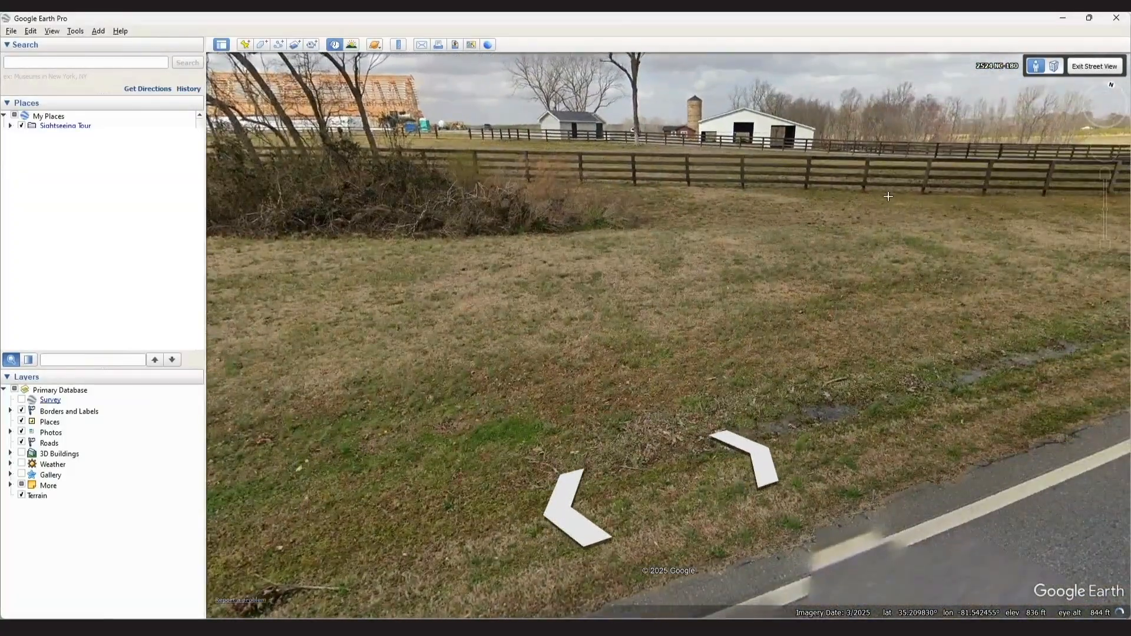
{"action": "left_click_drag", "start_coordinate": [889, 197], "coordinate": [743, 193]}
{"action": "left_click_drag", "start_coordinate": [901, 216], "coordinate": [545, 205]}
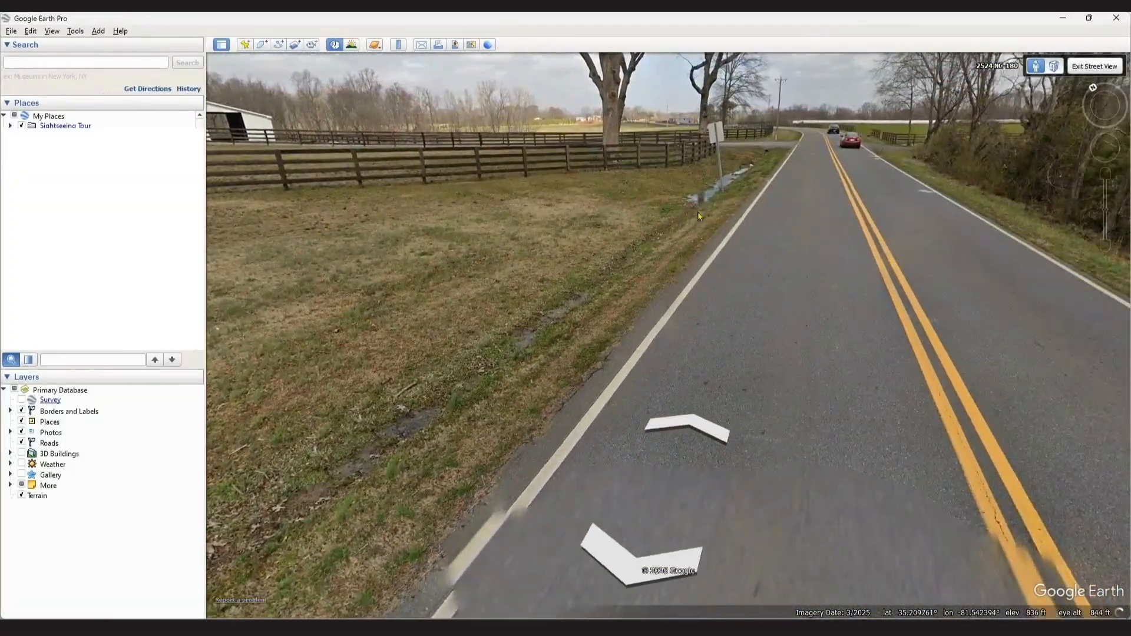
Step: Return along the road in Street View to the gravel driveway and examine the entrance and roadside ground
{"action": "double_click", "coordinate": [790, 154]}
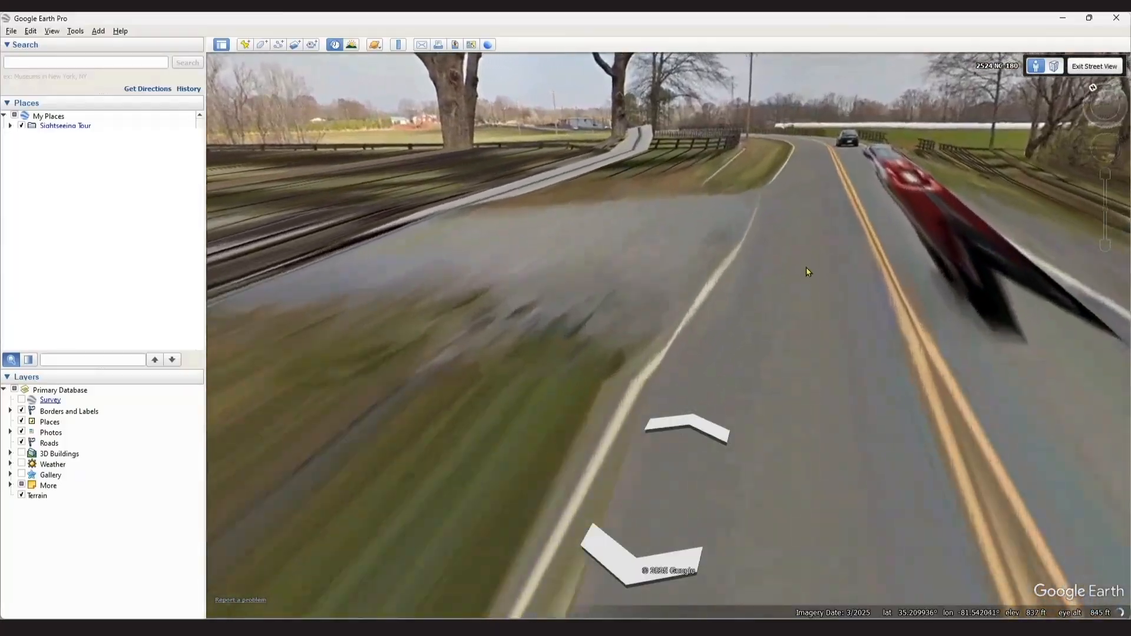
{"action": "left_click_drag", "start_coordinate": [771, 252], "coordinate": [772, 295]}
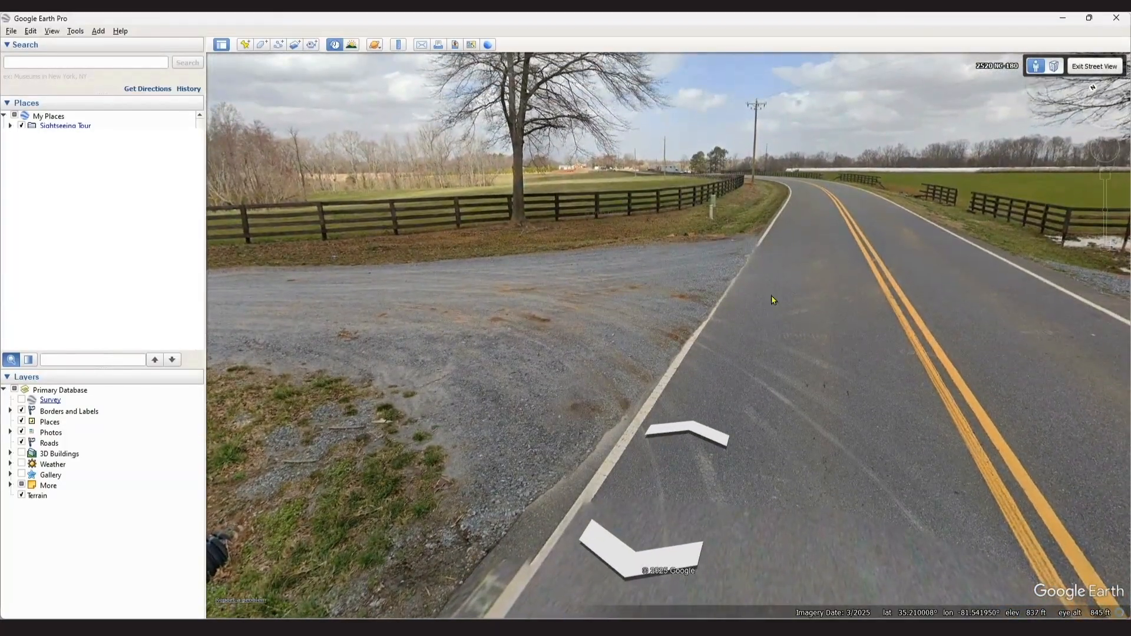
{"action": "double_click", "coordinate": [762, 314]}
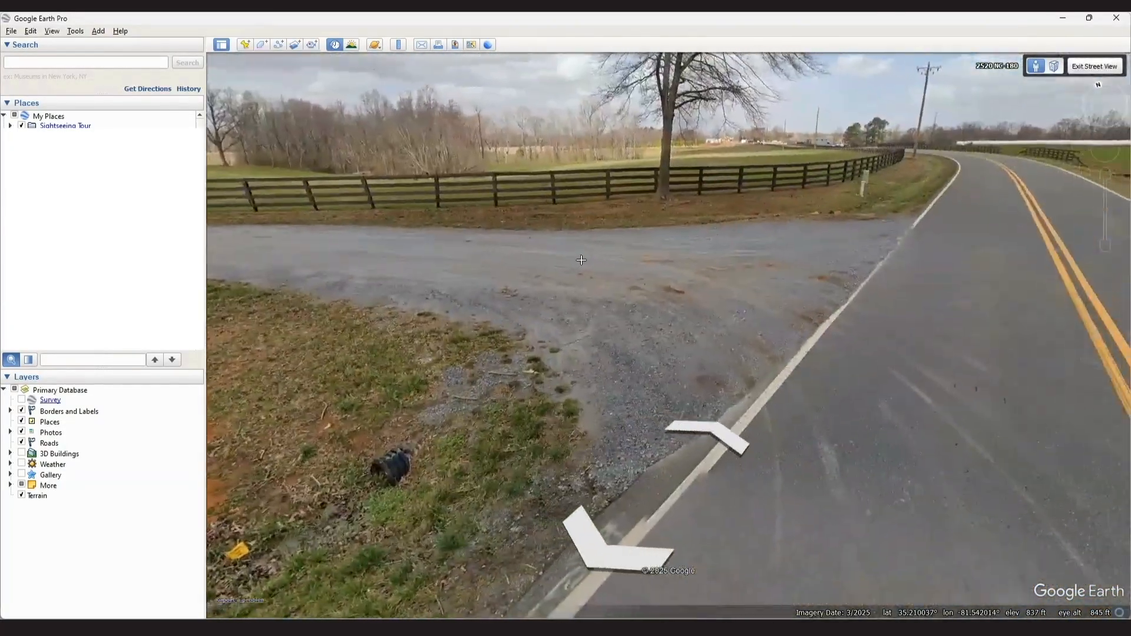
{"action": "left_click_drag", "start_coordinate": [581, 260], "coordinate": [649, 349]}
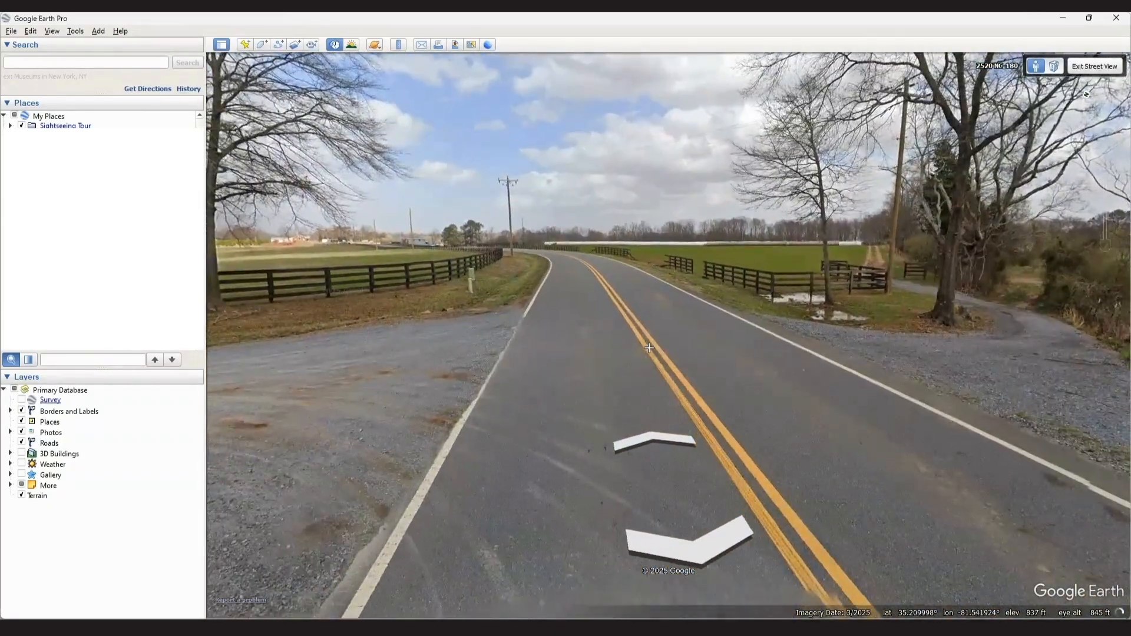
Step: Advance beyond the gravel driveway in Street View and inspect the fenced pasture and roadside ditch
{"action": "left_click", "coordinate": [558, 249]}
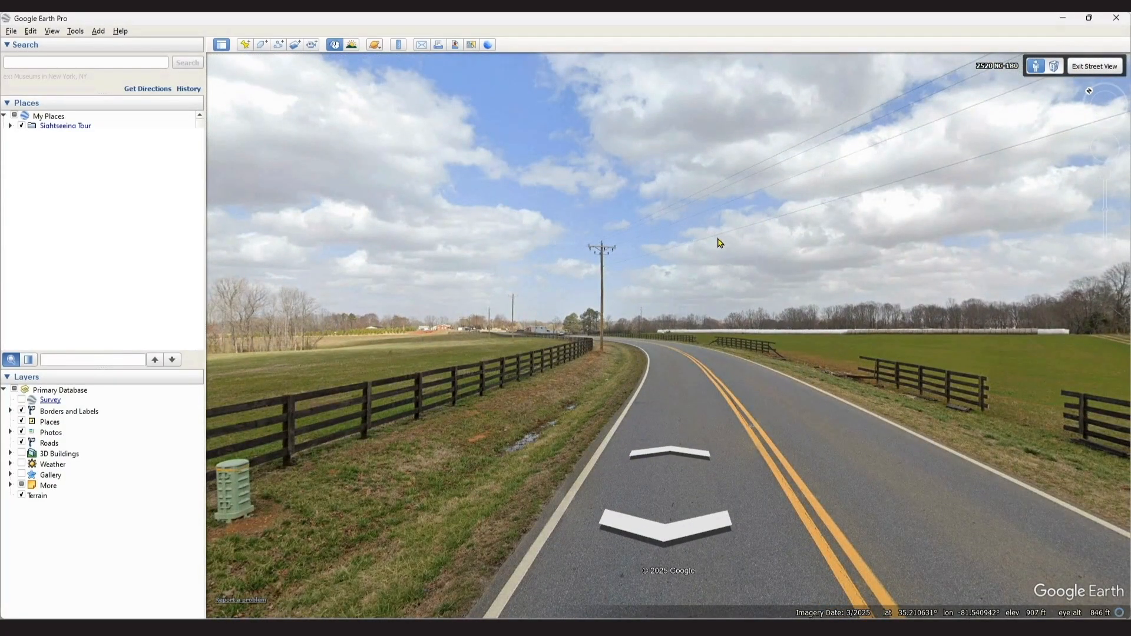
{"action": "left_click_drag", "start_coordinate": [682, 414], "coordinate": [761, 291]}
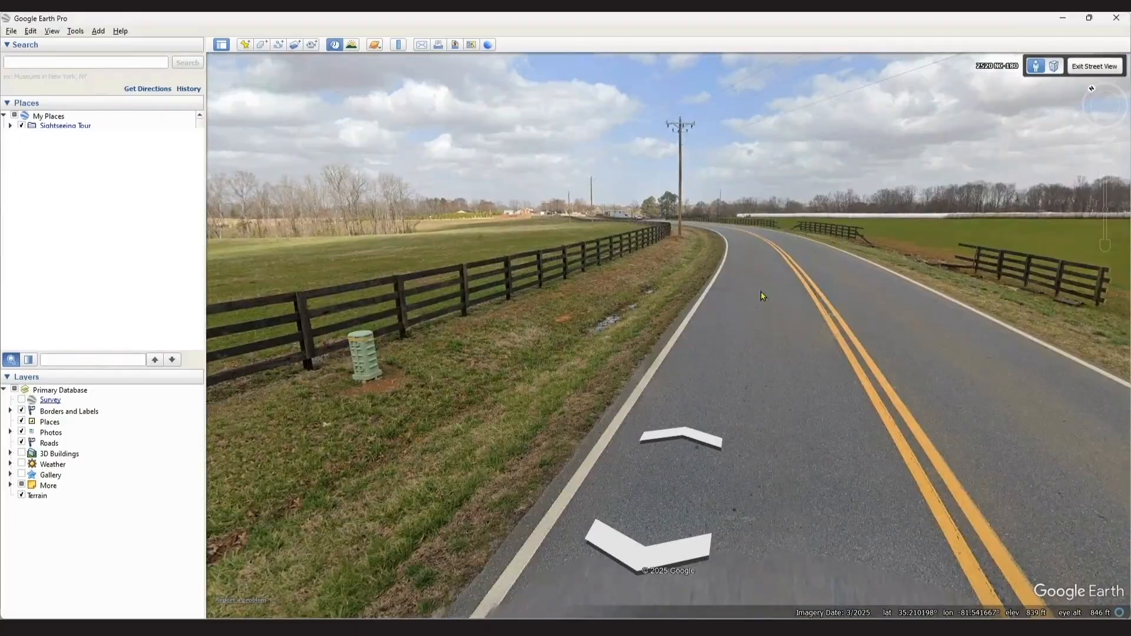
{"action": "left_click_drag", "start_coordinate": [433, 404], "coordinate": [741, 295]}
{"action": "left_click_drag", "start_coordinate": [477, 383], "coordinate": [530, 369]}
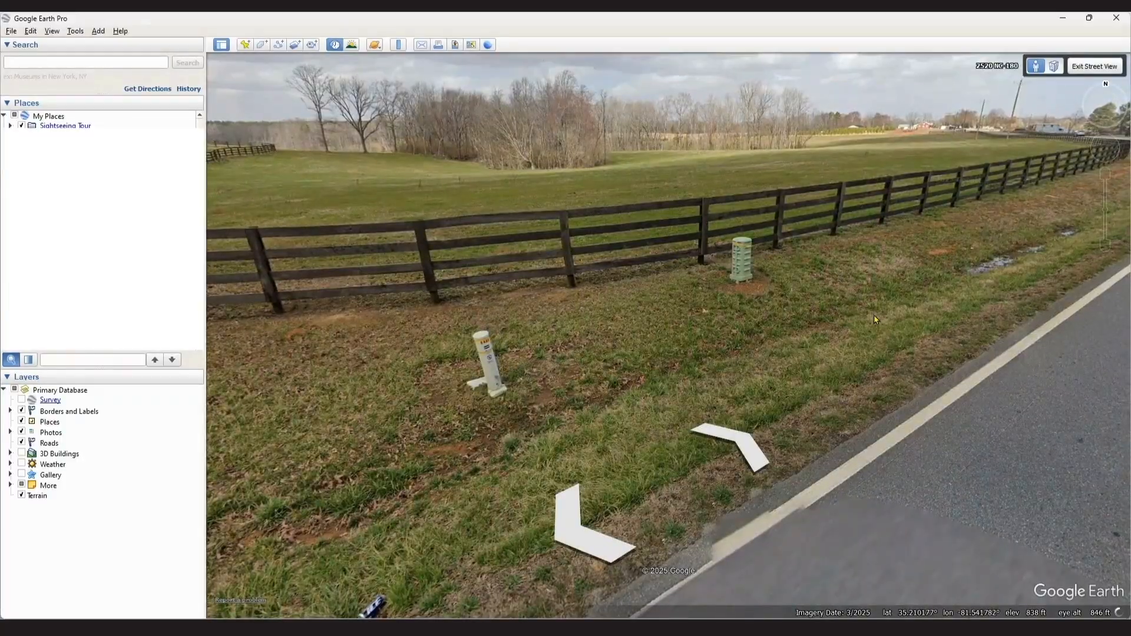
{"action": "left_click_drag", "start_coordinate": [875, 320], "coordinate": [486, 357]}
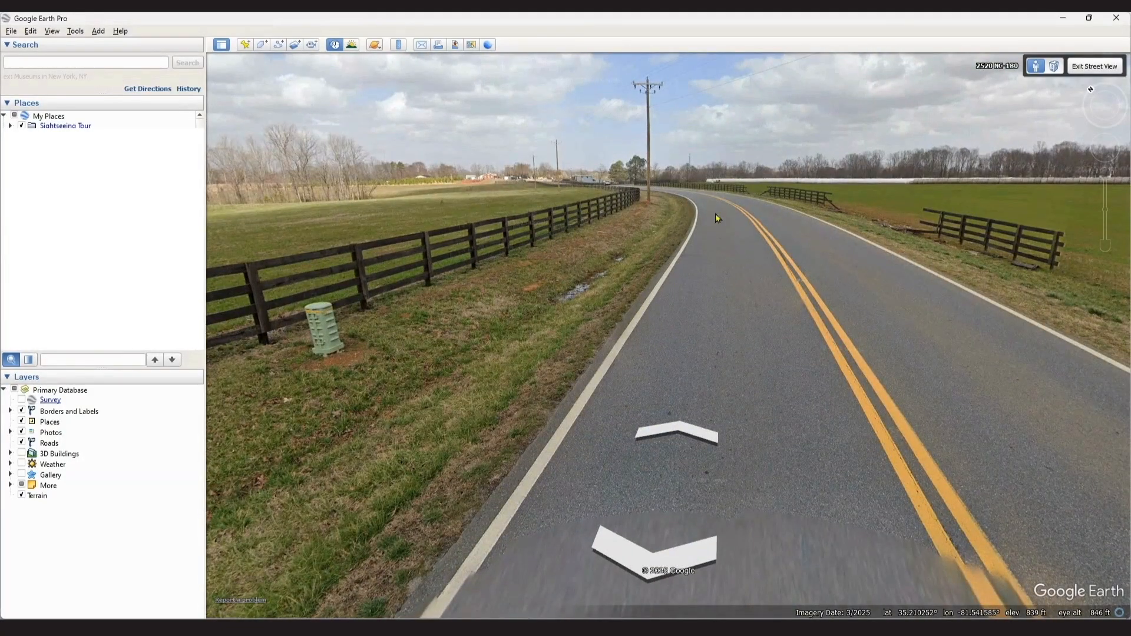
Step: Follow the road around the bend in Street View to the straight stretch, inspecting the ditch and fenced pasture alongside
{"action": "double_click", "coordinate": [695, 200]}
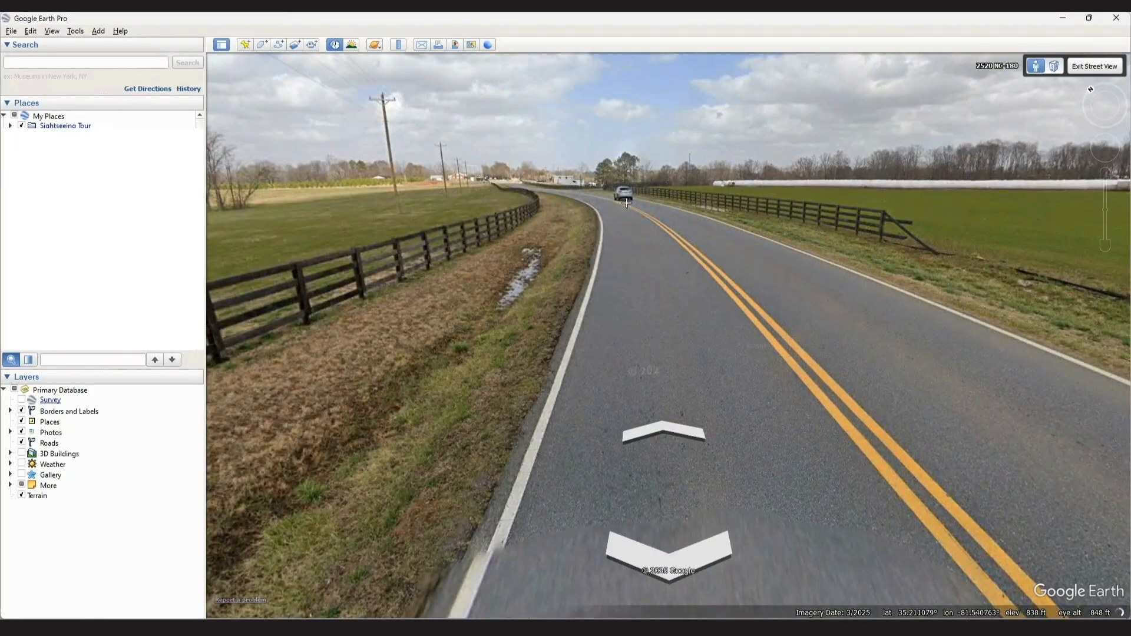
{"action": "double_click", "coordinate": [626, 202]}
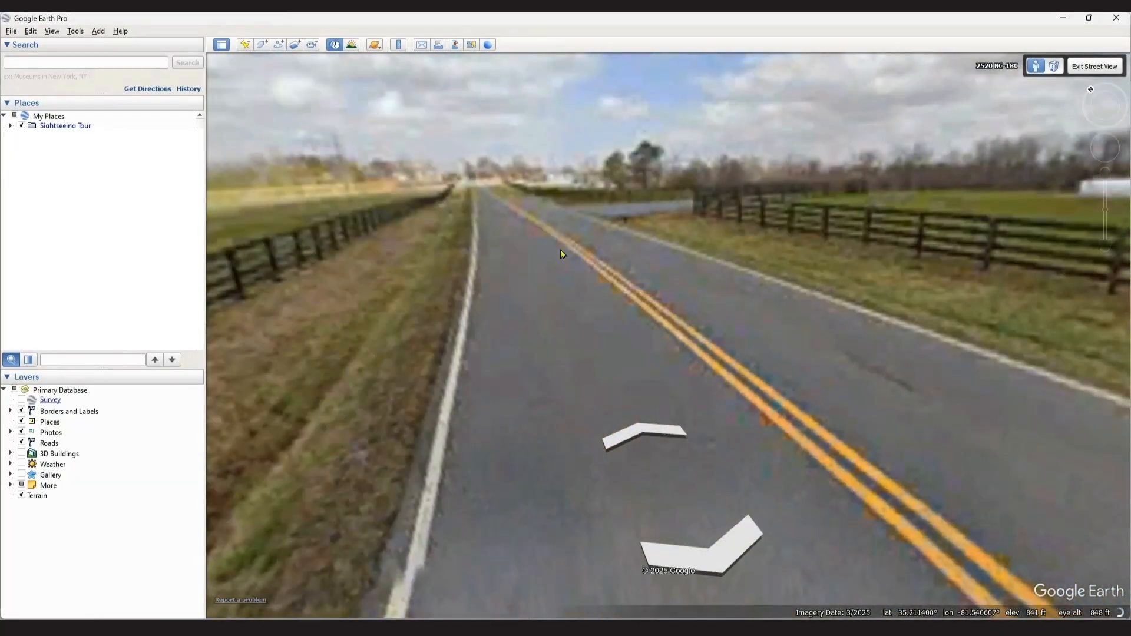
{"action": "left_click_drag", "start_coordinate": [560, 249], "coordinate": [707, 228]}
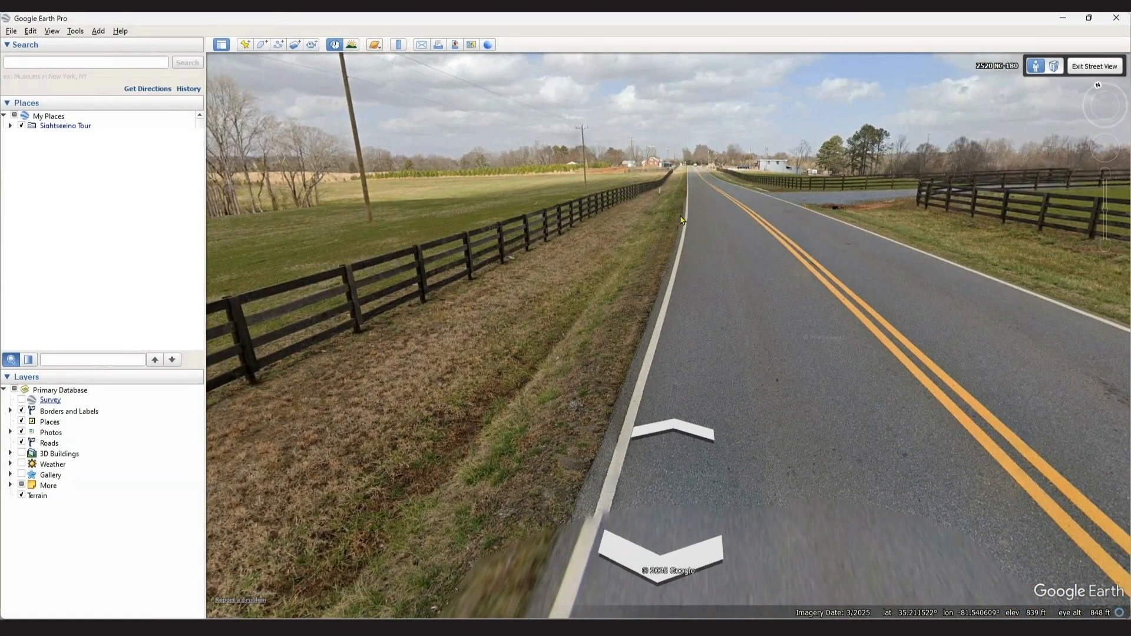
{"action": "double_click", "coordinate": [716, 198]}
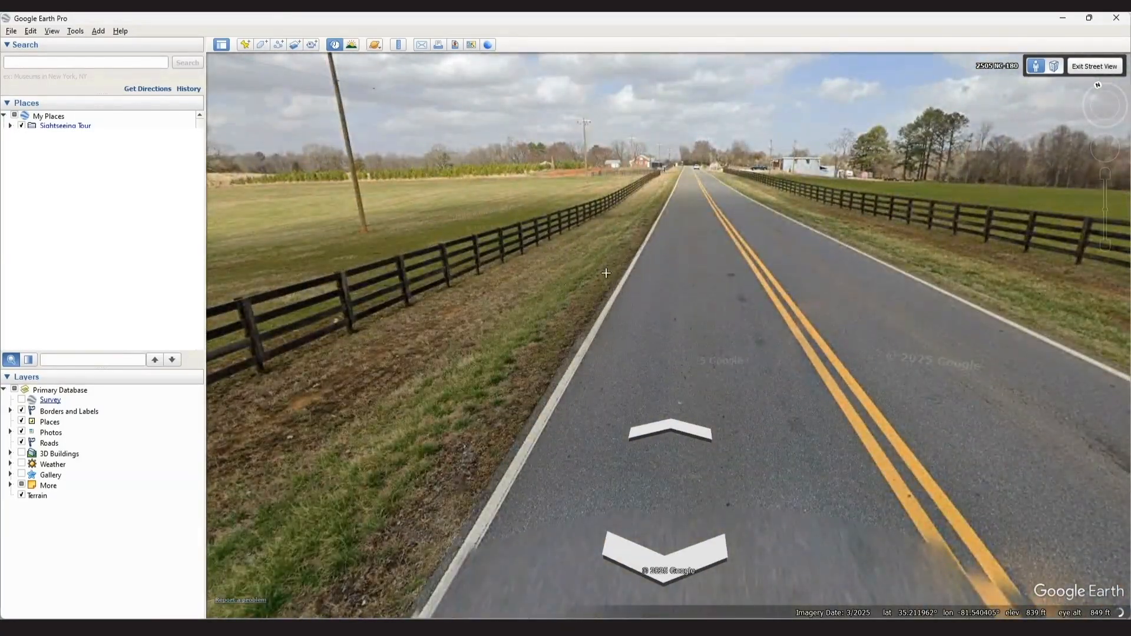
Step: Continue along the straight road in Street View and examine the open fields and tree line beyond the fence
{"action": "left_click_drag", "start_coordinate": [712, 260], "coordinate": [365, 253]}
{"action": "left_click_drag", "start_coordinate": [722, 165], "coordinate": [839, 213]}
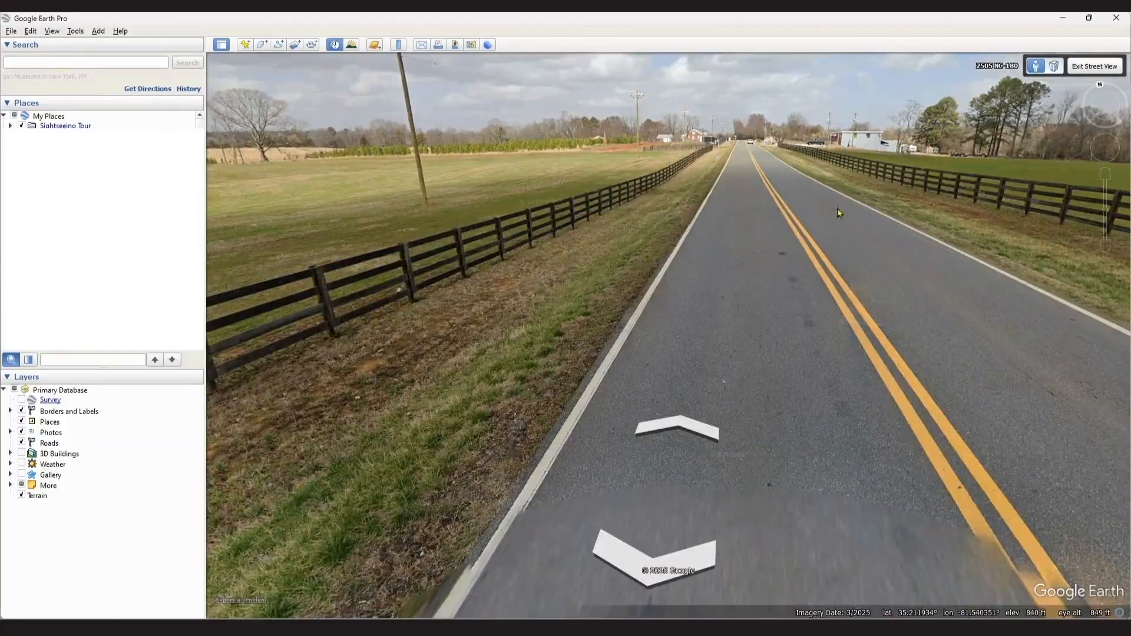
{"action": "double_click", "coordinate": [746, 162]}
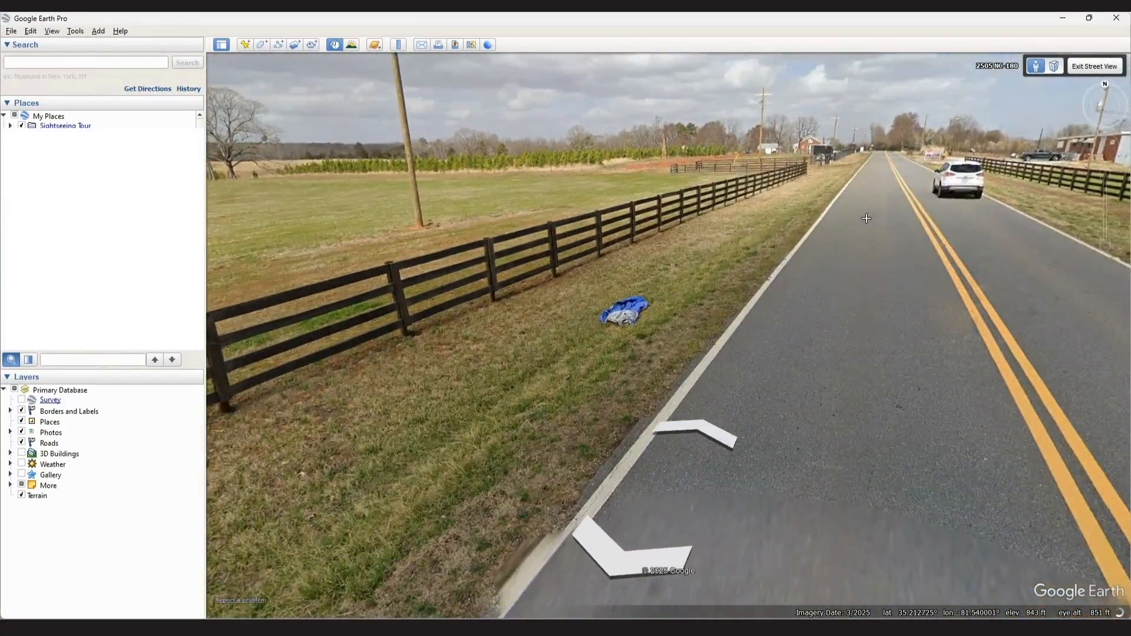
{"action": "left_click_drag", "start_coordinate": [801, 222], "coordinate": [856, 223]}
{"action": "left_click_drag", "start_coordinate": [612, 224], "coordinate": [646, 173]}
{"action": "left_click", "coordinate": [647, 174]}
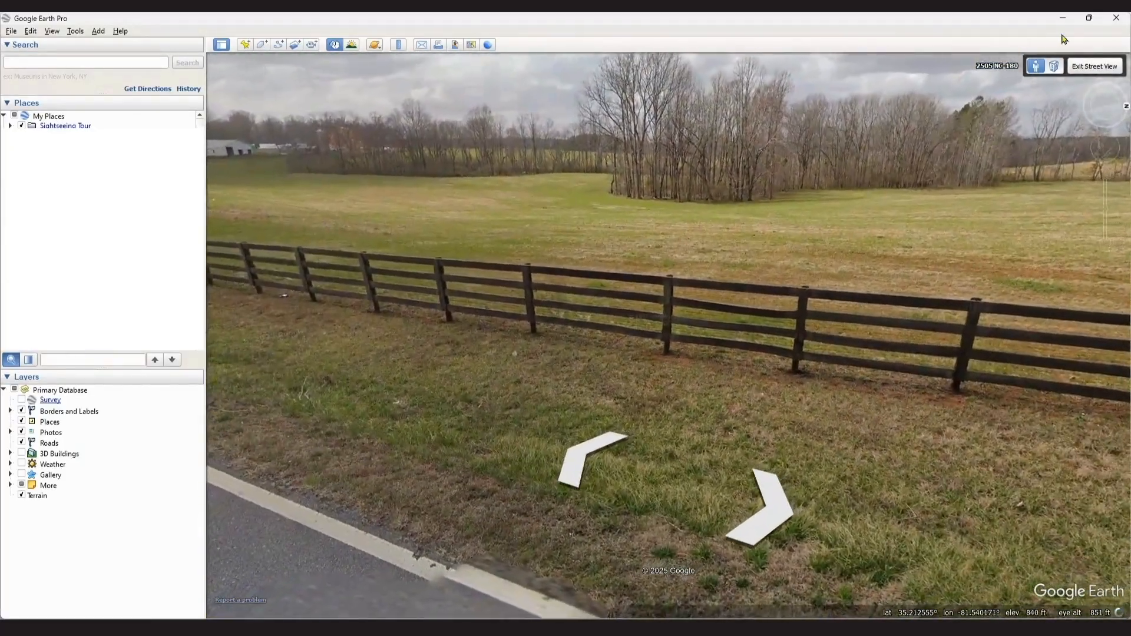
Step: Exit Street View and bring the Shelby Site and its surroundings into view on the 11/2024 aerial imagery
{"action": "left_click", "coordinate": [1089, 67]}
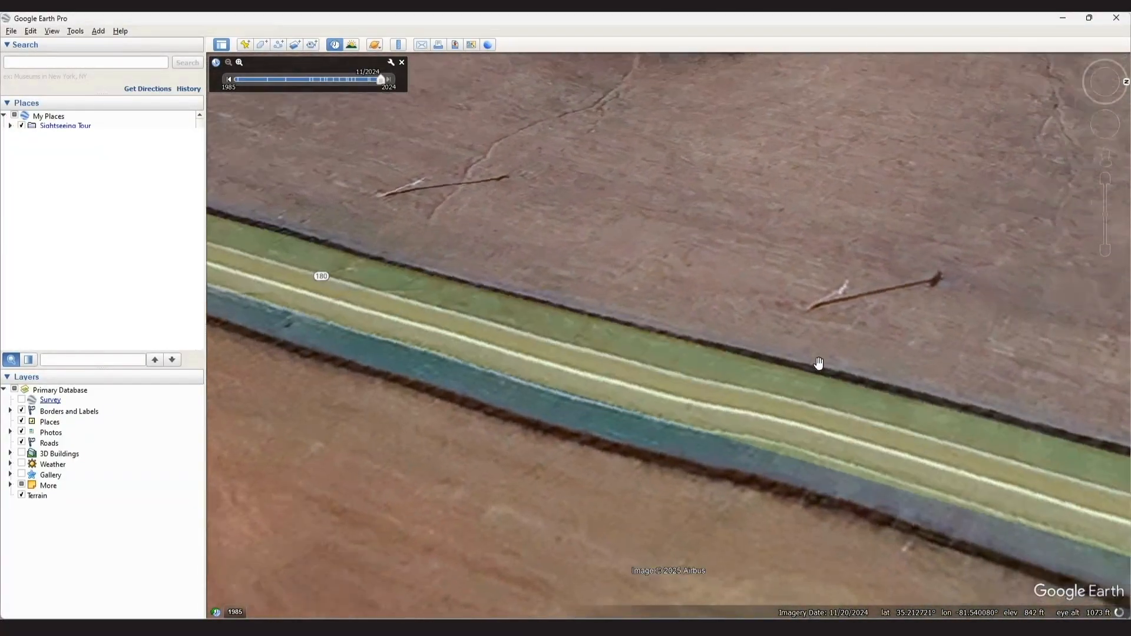
{"action": "scroll", "coordinate": [821, 365], "scroll_direction": "down", "scroll_amount": 6}
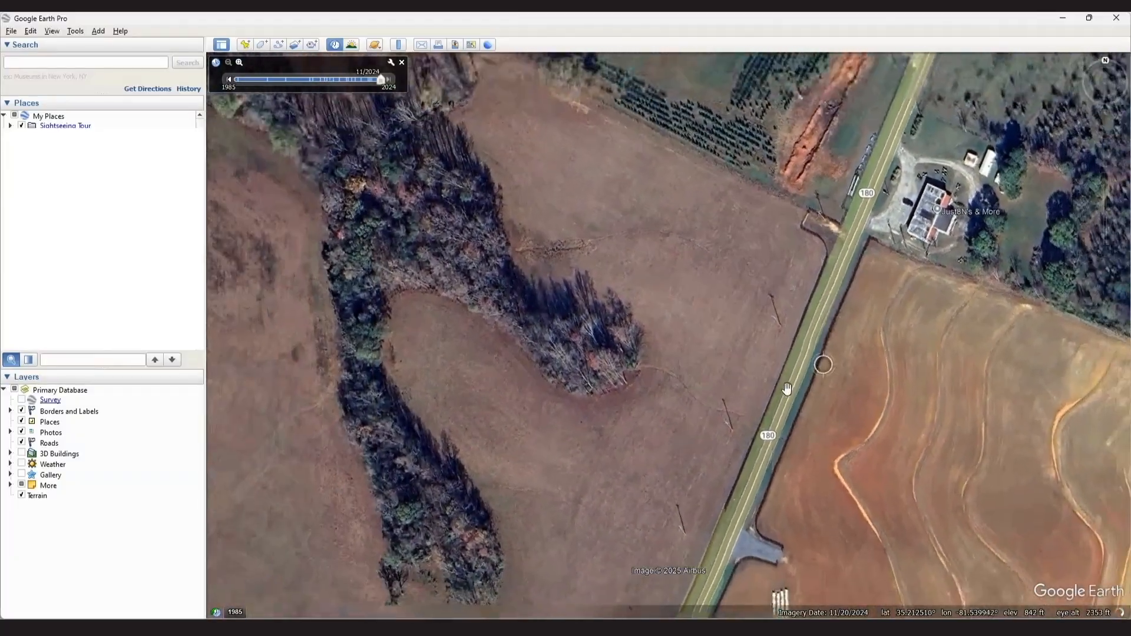
{"action": "left_click_drag", "start_coordinate": [789, 385], "coordinate": [805, 350]}
{"action": "scroll", "coordinate": [805, 351], "scroll_direction": "down", "scroll_amount": 1}
{"action": "left_click_drag", "start_coordinate": [859, 548], "coordinate": [810, 519]}
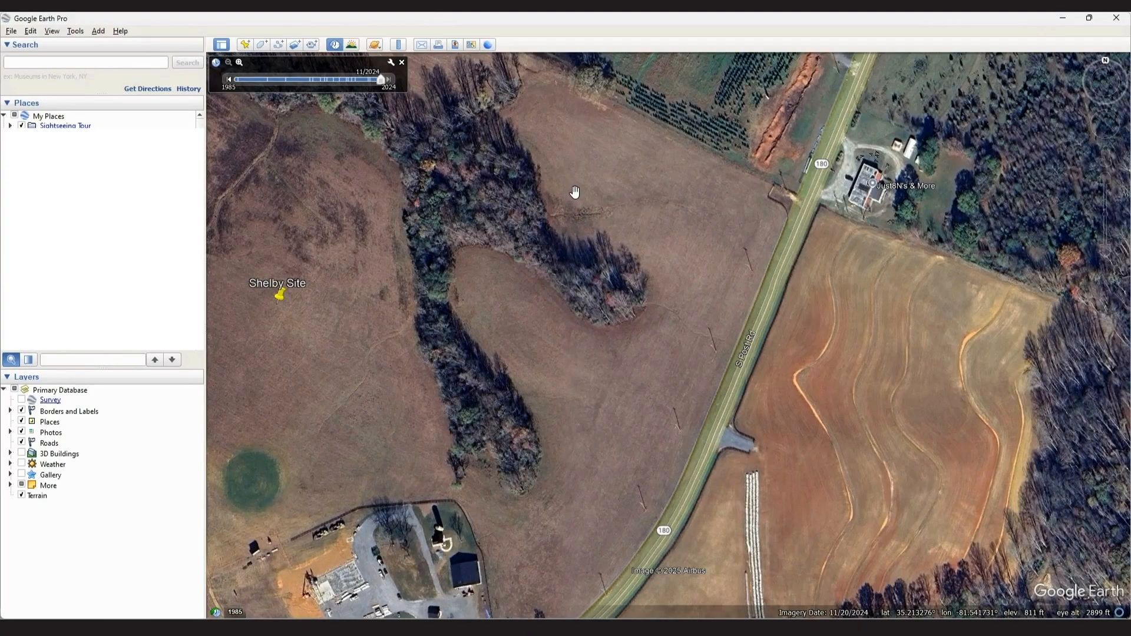
{"action": "scroll", "coordinate": [619, 215], "scroll_direction": "down", "scroll_amount": 3}
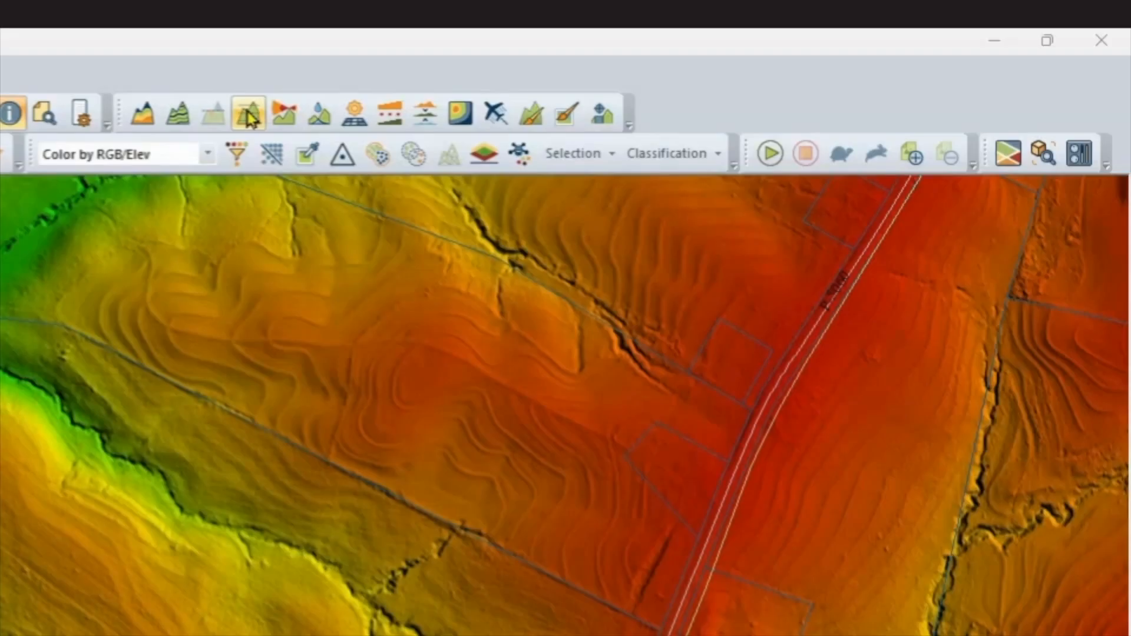
Step: Switch to Global Mapper and create a south-to-north path profile about 2,630 ft long across the site, shrinking its window clear of the line
{"action": "left_click", "coordinate": [690, 56]}
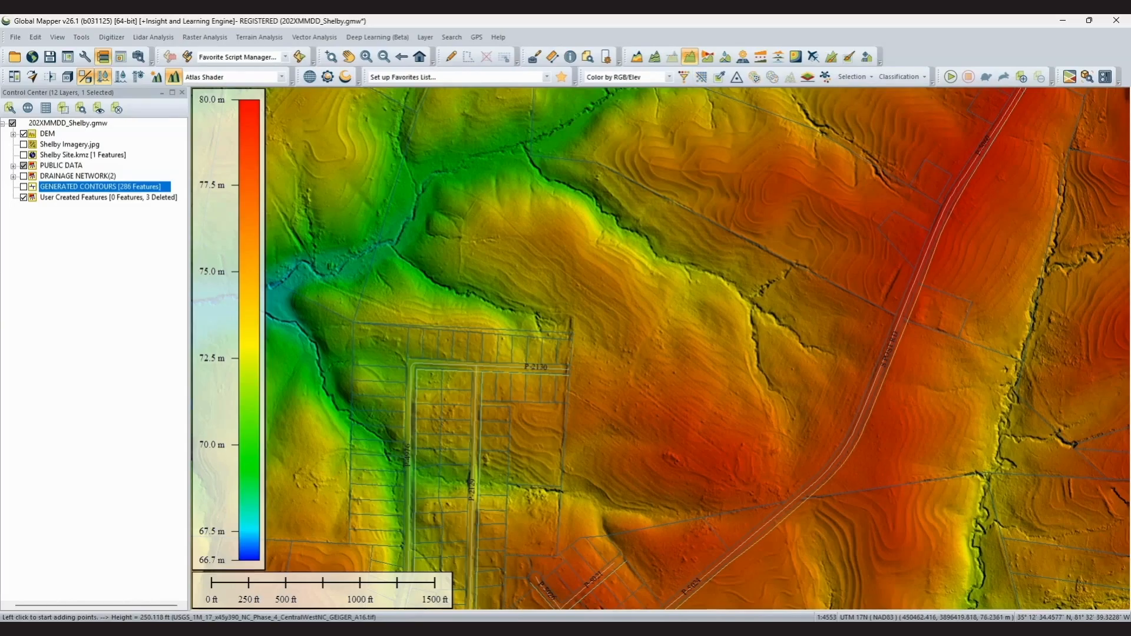
{"action": "left_click", "coordinate": [686, 541]}
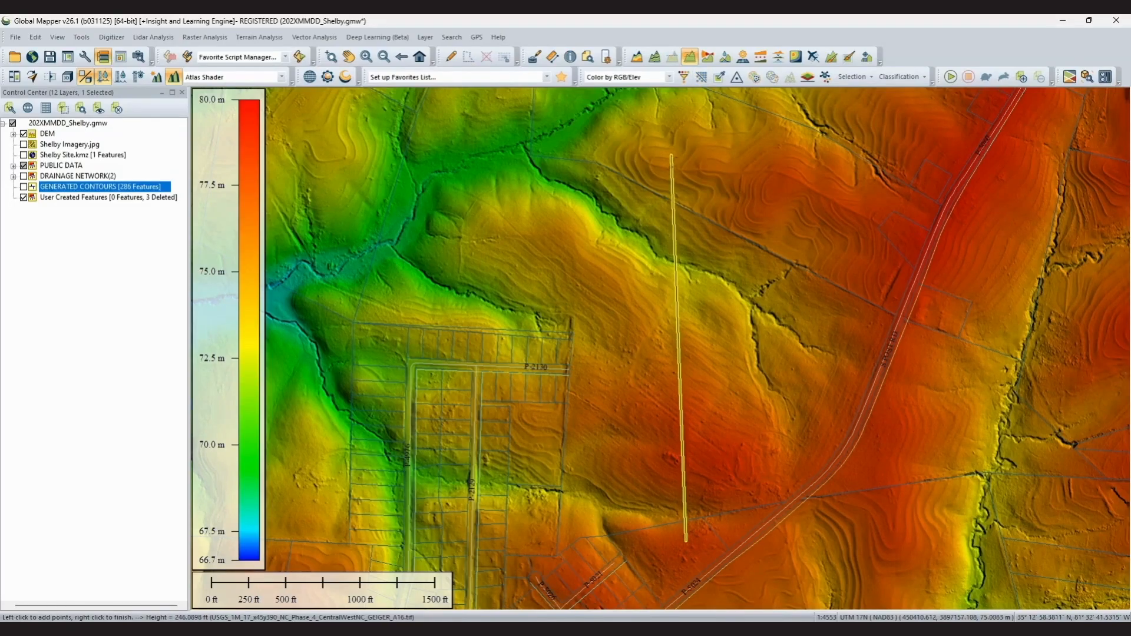
{"action": "right_click", "coordinate": [673, 151]}
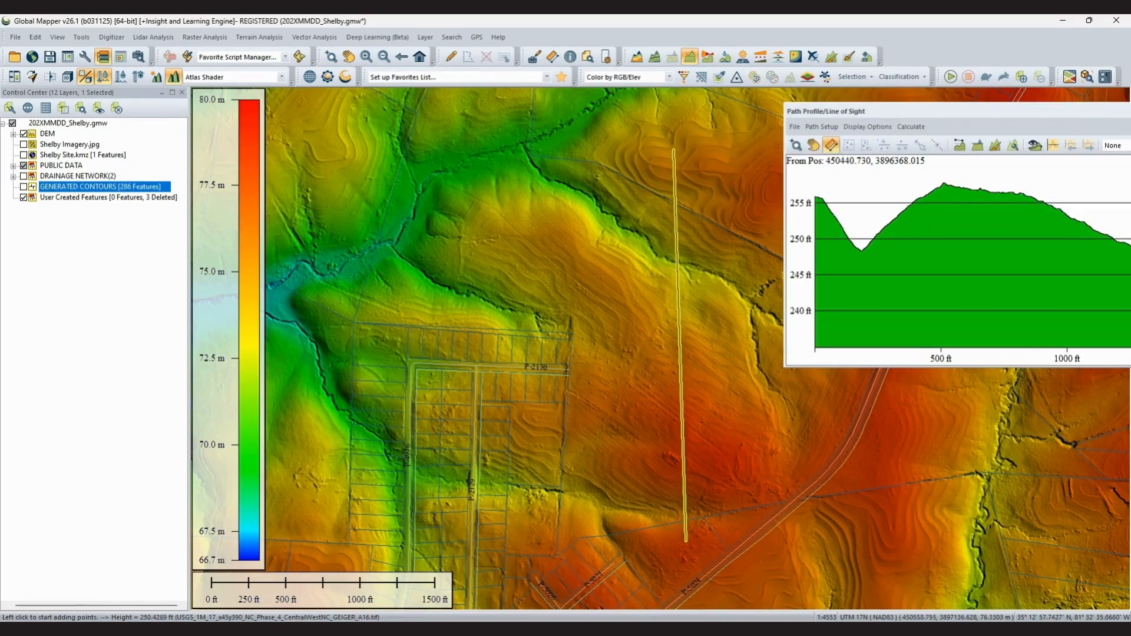
{"action": "left_click_drag", "start_coordinate": [896, 116], "coordinate": [237, 230]}
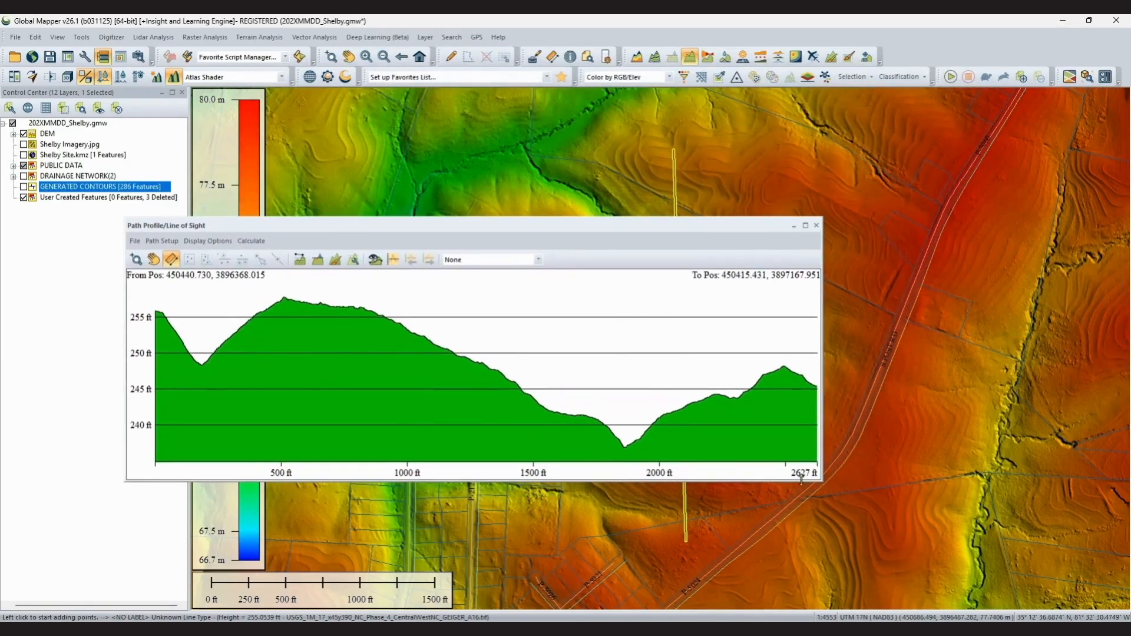
{"action": "left_click_drag", "start_coordinate": [819, 480], "coordinate": [578, 400]}
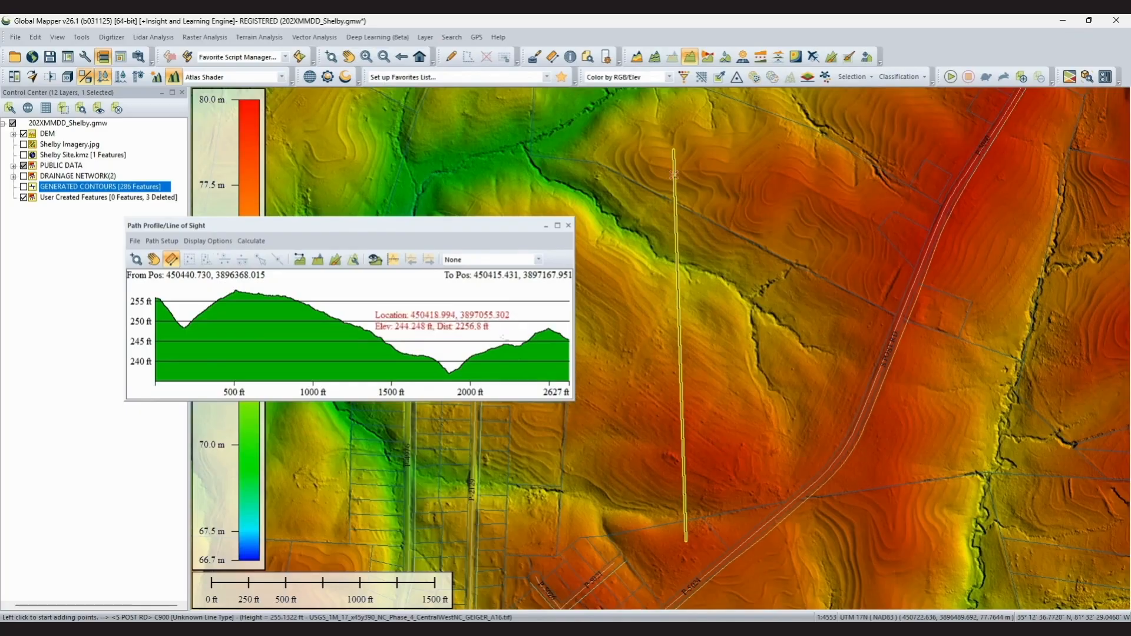
{"action": "left_click_drag", "start_coordinate": [465, 234], "coordinate": [534, 229]}
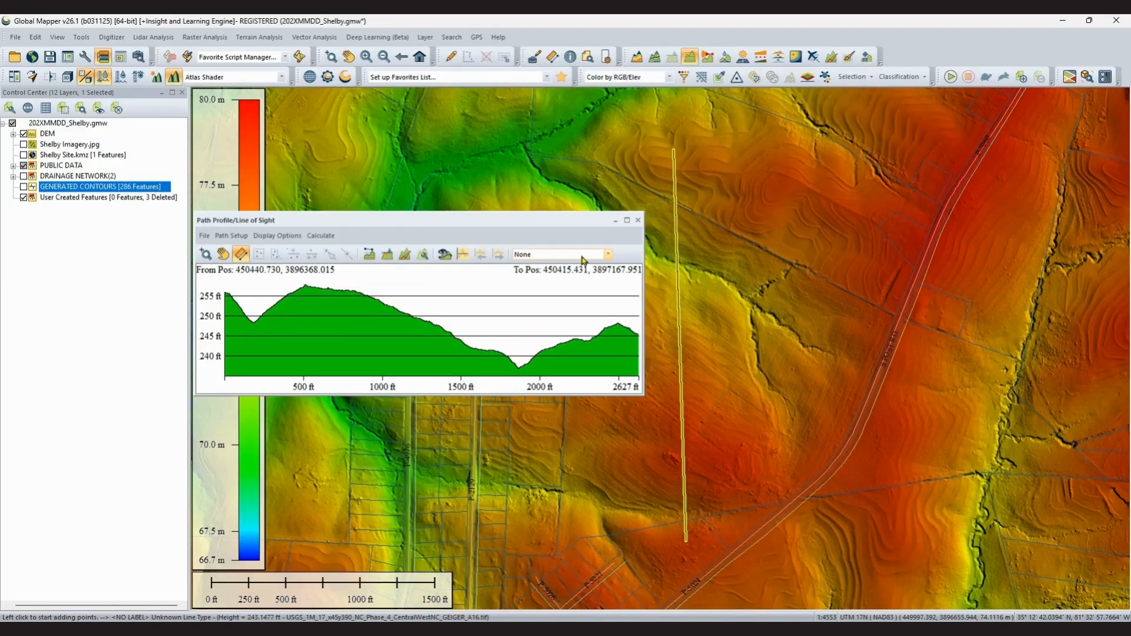
Step: Replace the profile with one about 4,130 ft long, running southeast from the slope northwest of the stream to just past the road
{"action": "left_click", "coordinate": [638, 222]}
{"action": "left_click", "coordinate": [349, 184]}
{"action": "right_click", "coordinate": [896, 469]}
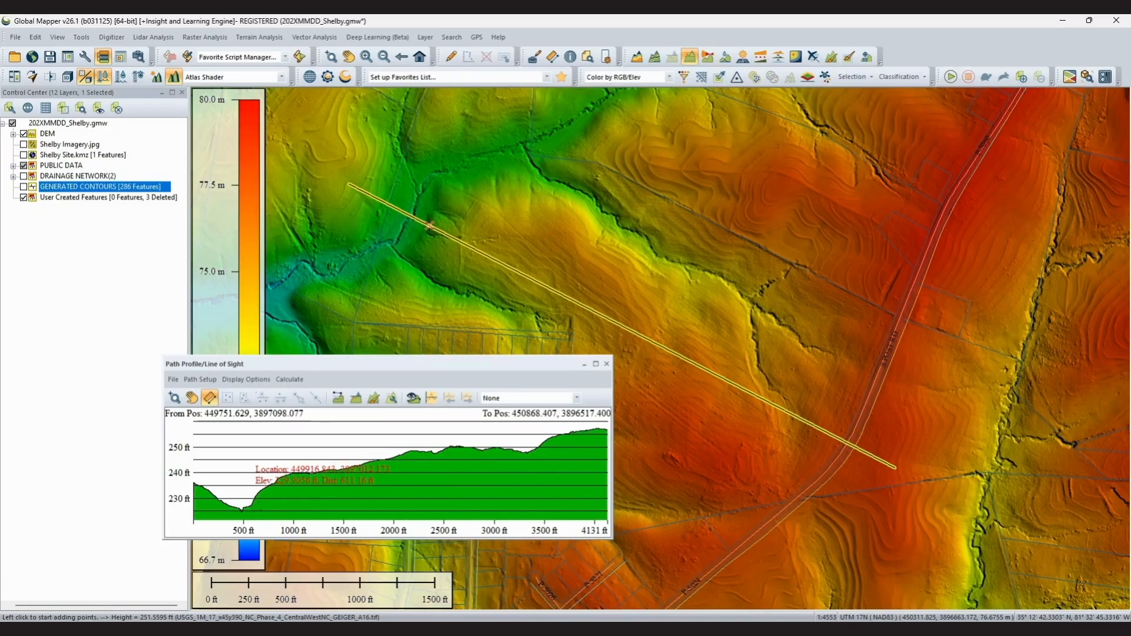
Step: Measure the sub-path distance, elevation difference and slope from the stream valley to the high ground near the road
{"action": "left_click_drag", "start_coordinate": [256, 504], "coordinate": [581, 448]}
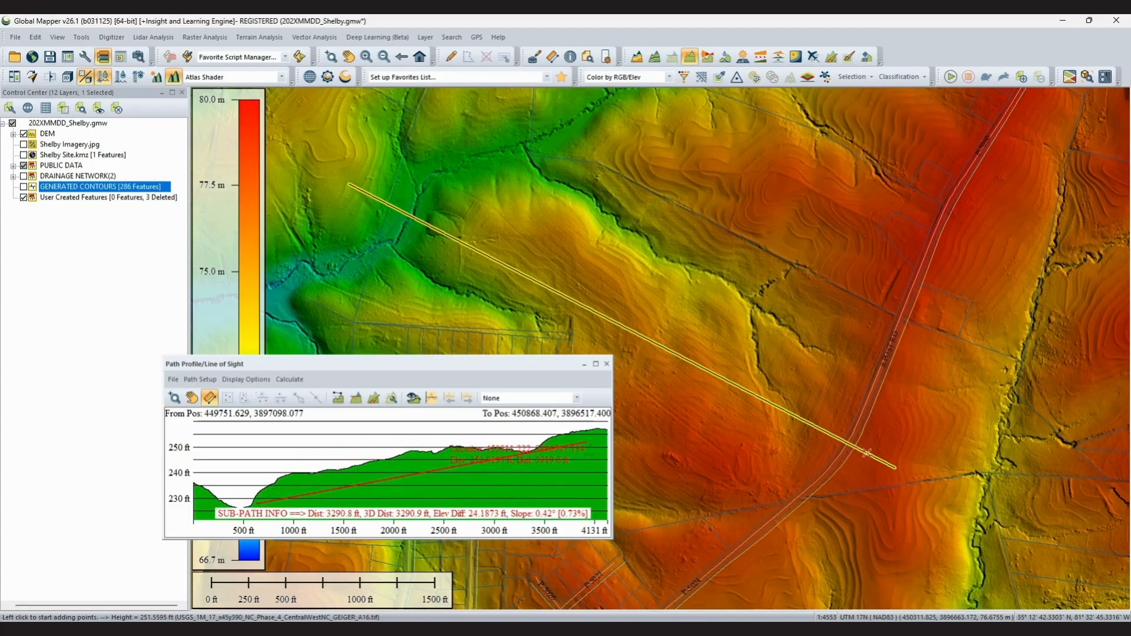
{"action": "left_click_drag", "start_coordinate": [585, 443], "coordinate": [589, 438]}
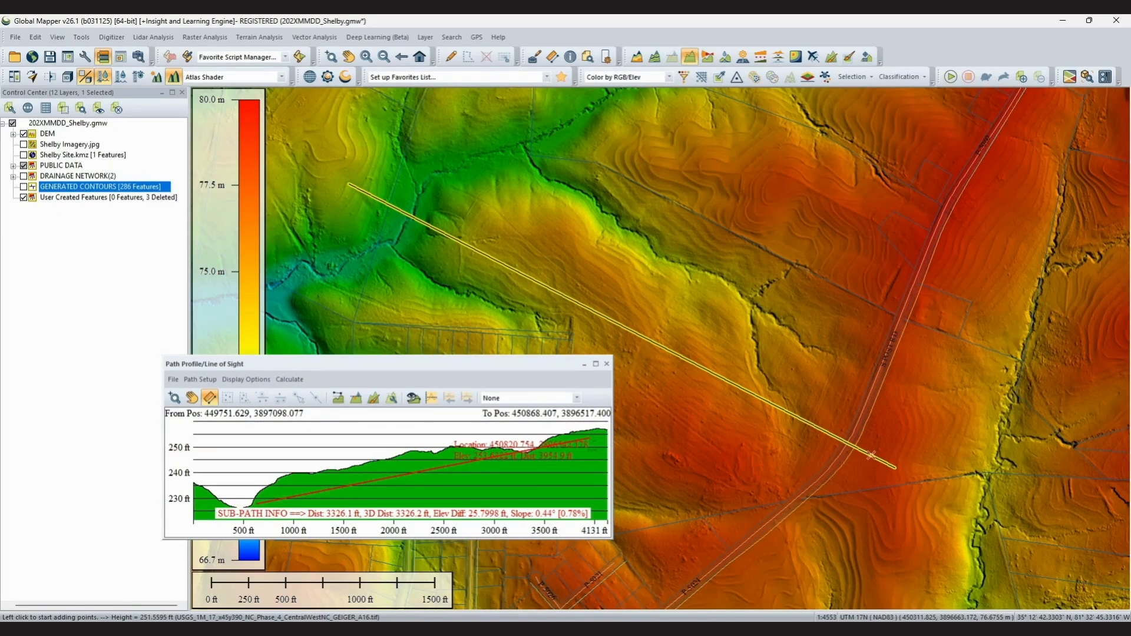
{"action": "mouse_move", "coordinate": [590, 439]}
{"action": "left_mouse_down"}
{"action": "mouse_move", "coordinate": [574, 441]}
{"action": "mouse_move", "coordinate": [595, 434]}
{"action": "left_mouse_up"}
Step: Preview the profile with its elevation scale matched to the distance scale by a factor of 1, and restore the default elevation scale
{"action": "left_click", "coordinate": [199, 380]}
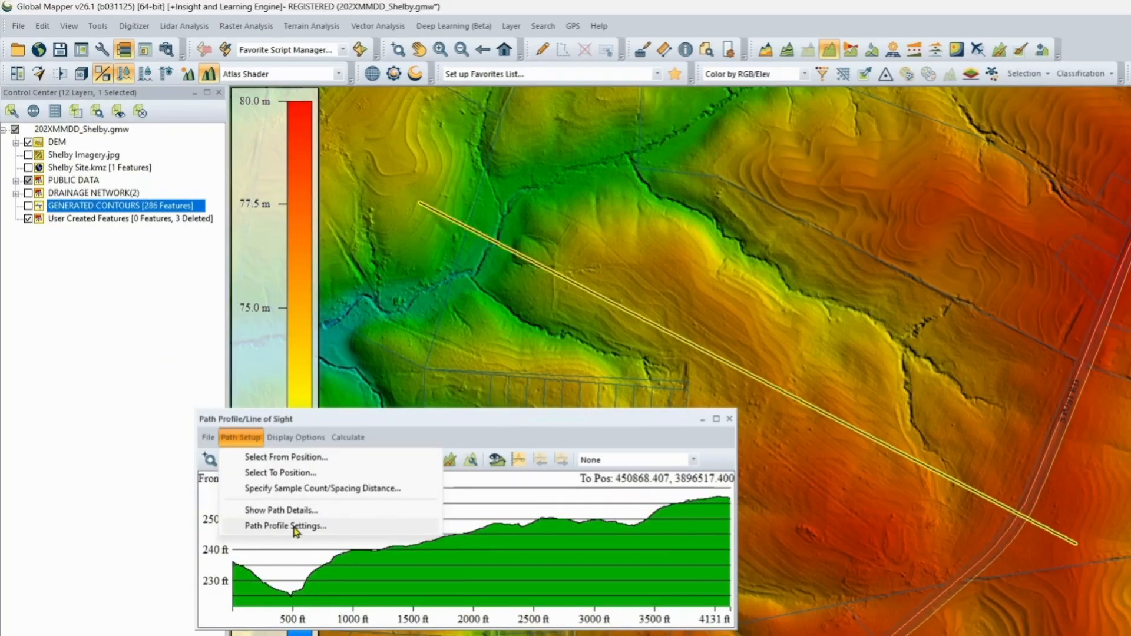
{"action": "left_click", "coordinate": [296, 527]}
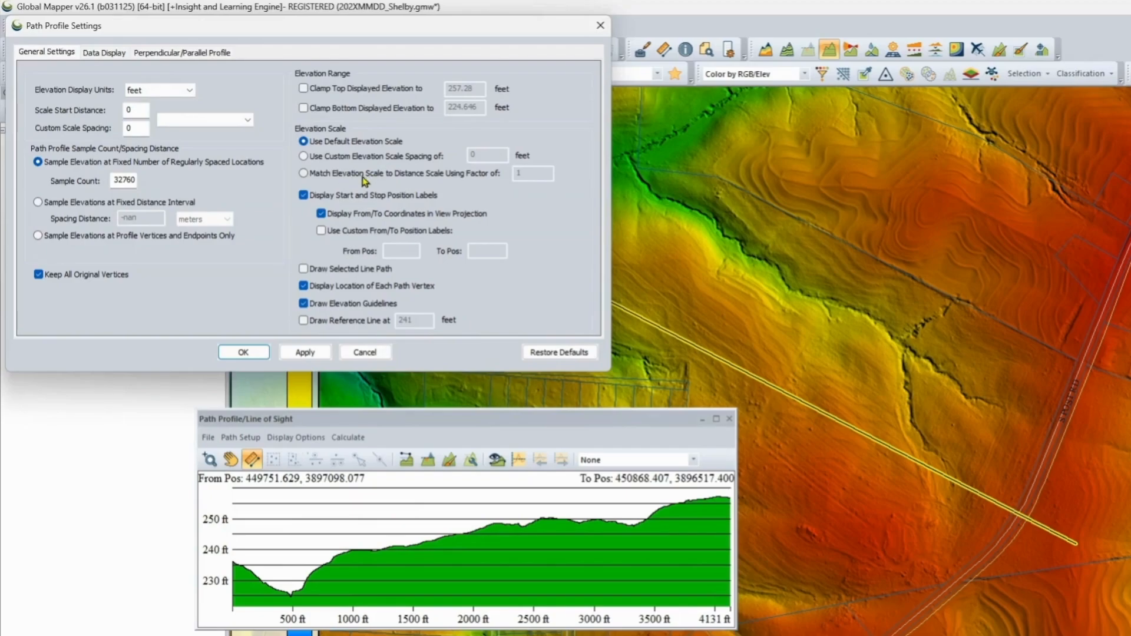
{"action": "left_click", "coordinate": [305, 352]}
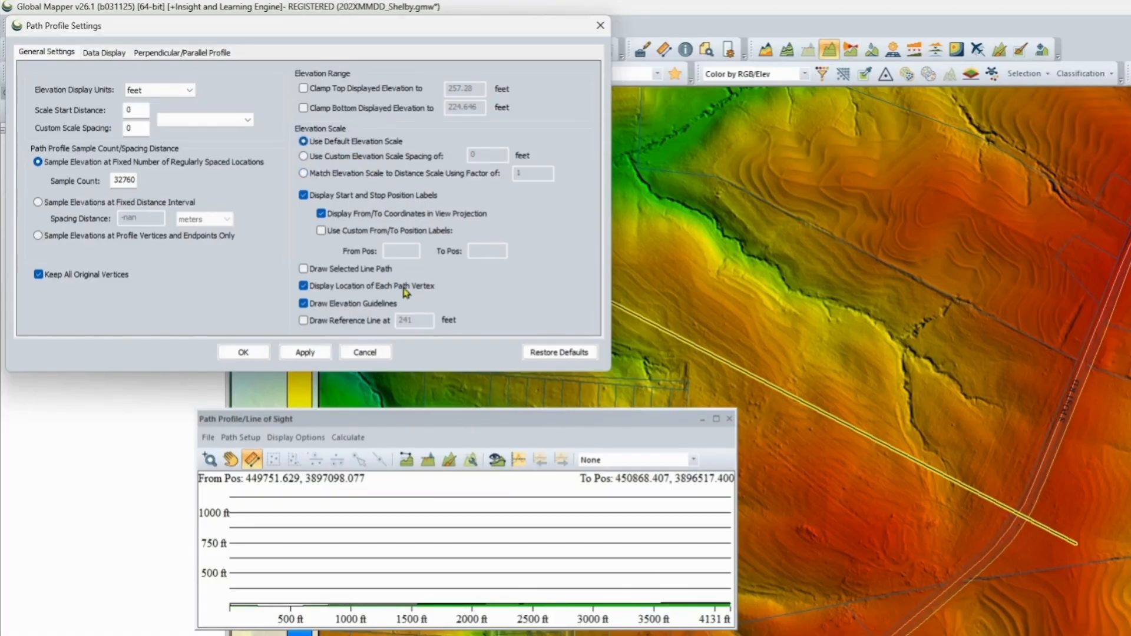
{"action": "left_click", "coordinate": [315, 346]}
{"action": "left_click", "coordinate": [242, 353]}
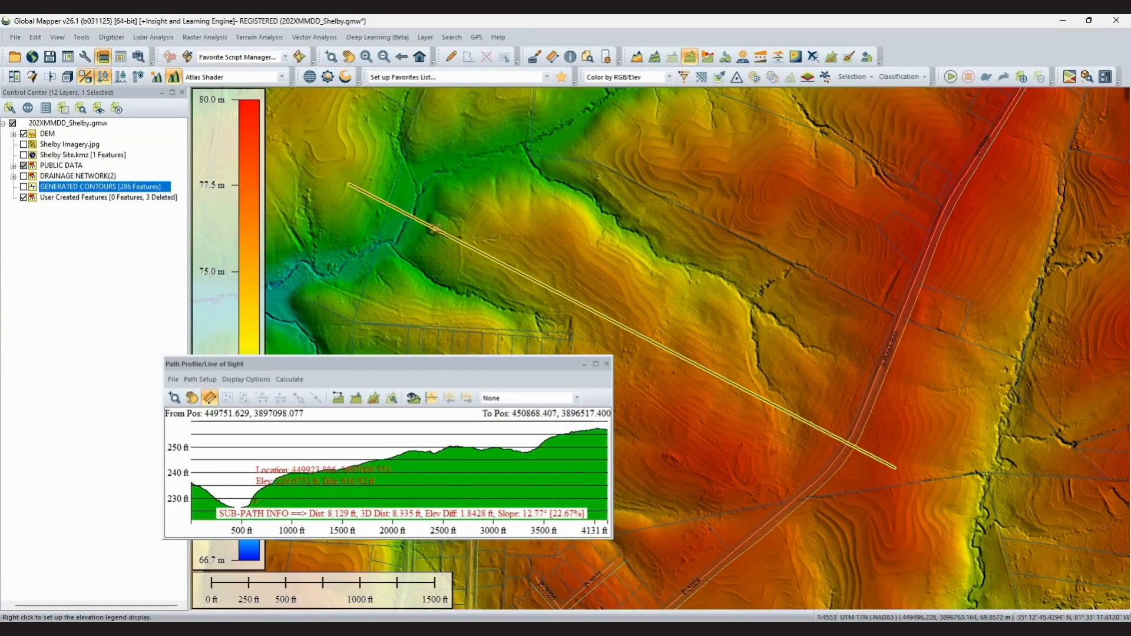
Step: Replace the profile with one about 3,590 ft long, running southeast from the stream valley to just past the road, and reposition its window
{"action": "left_click_drag", "start_coordinate": [256, 501], "coordinate": [389, 473]}
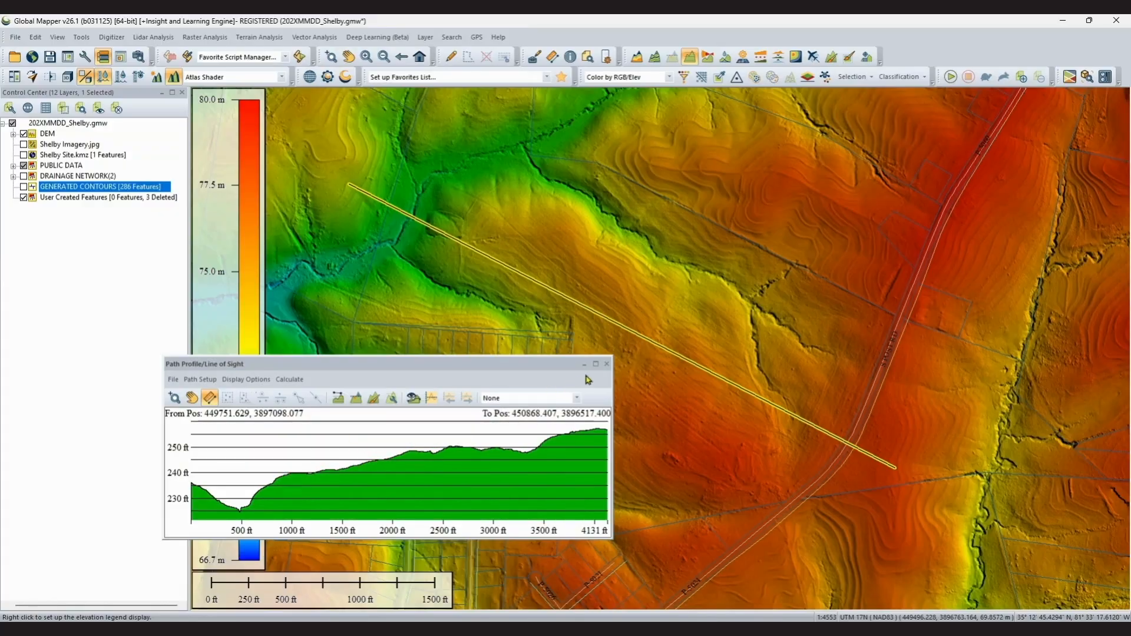
{"action": "left_click", "coordinate": [607, 364]}
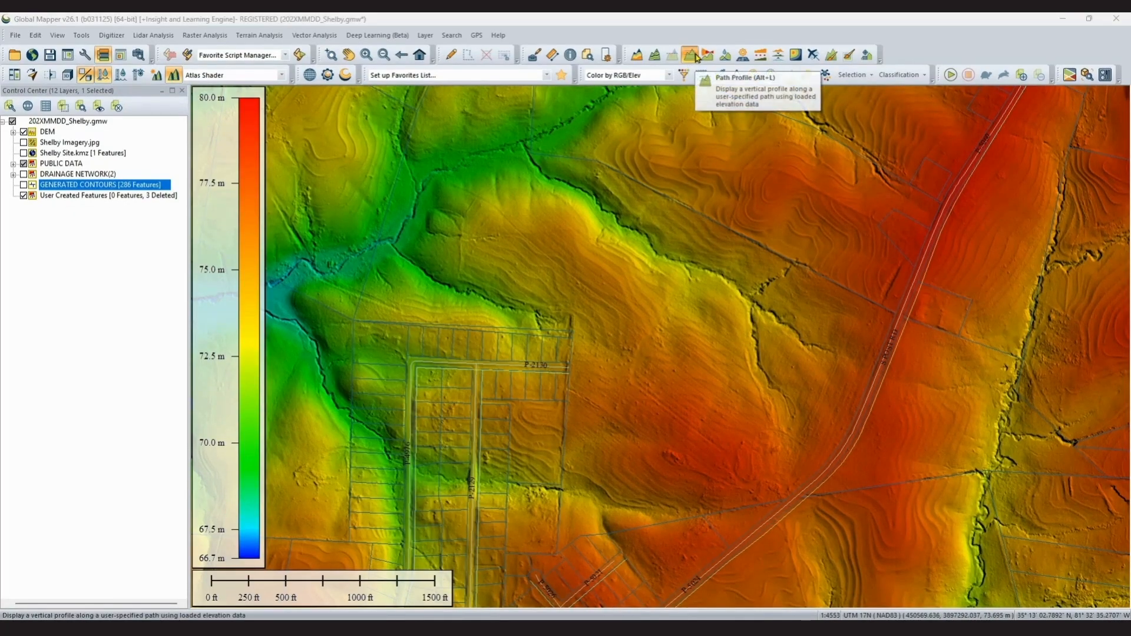
{"action": "left_click", "coordinate": [405, 187]}
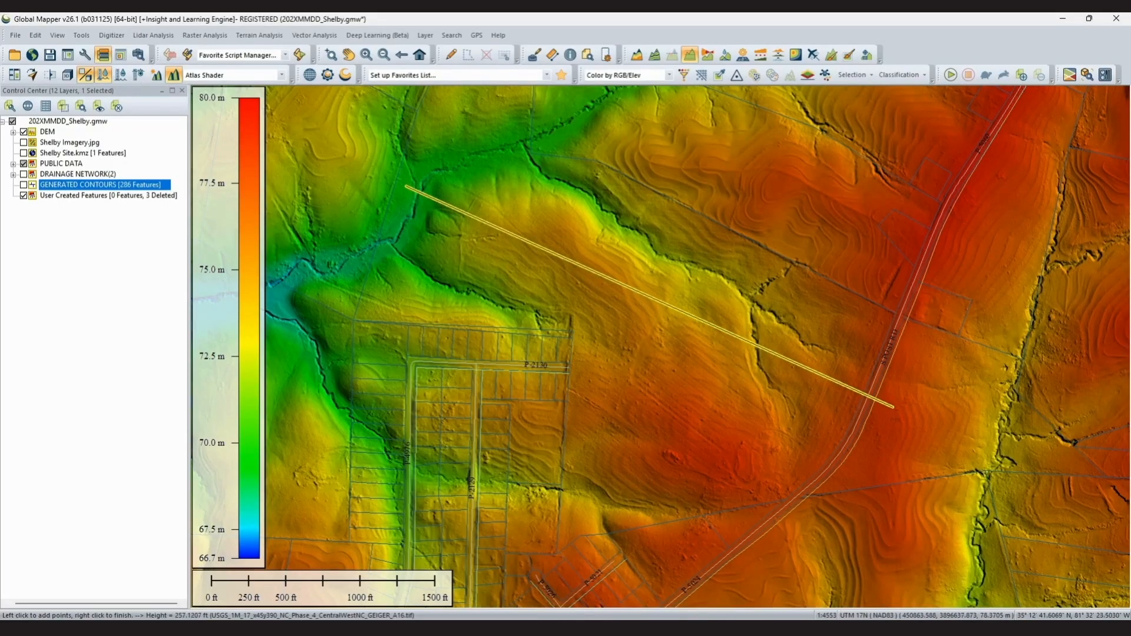
{"action": "right_click", "coordinate": [894, 406]}
{"action": "left_click_drag", "start_coordinate": [303, 365], "coordinate": [361, 332]}
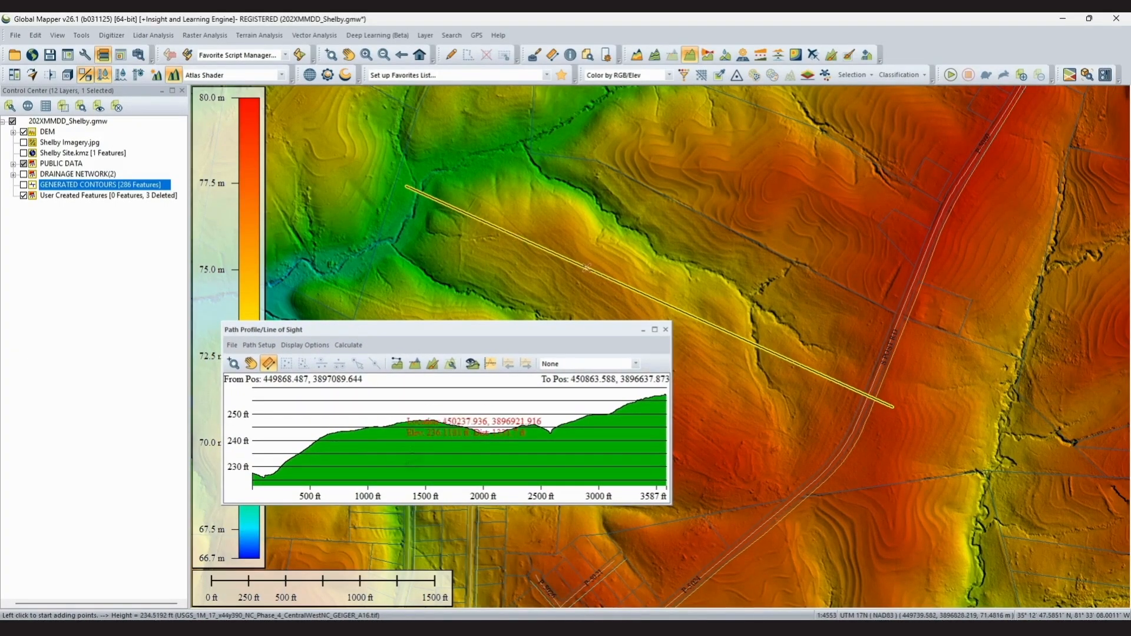
Step: Export the profile path with XYZ, distance and slope to a CSV file named Profile in the Shelby Project folder
{"action": "left_click", "coordinate": [232, 345]}
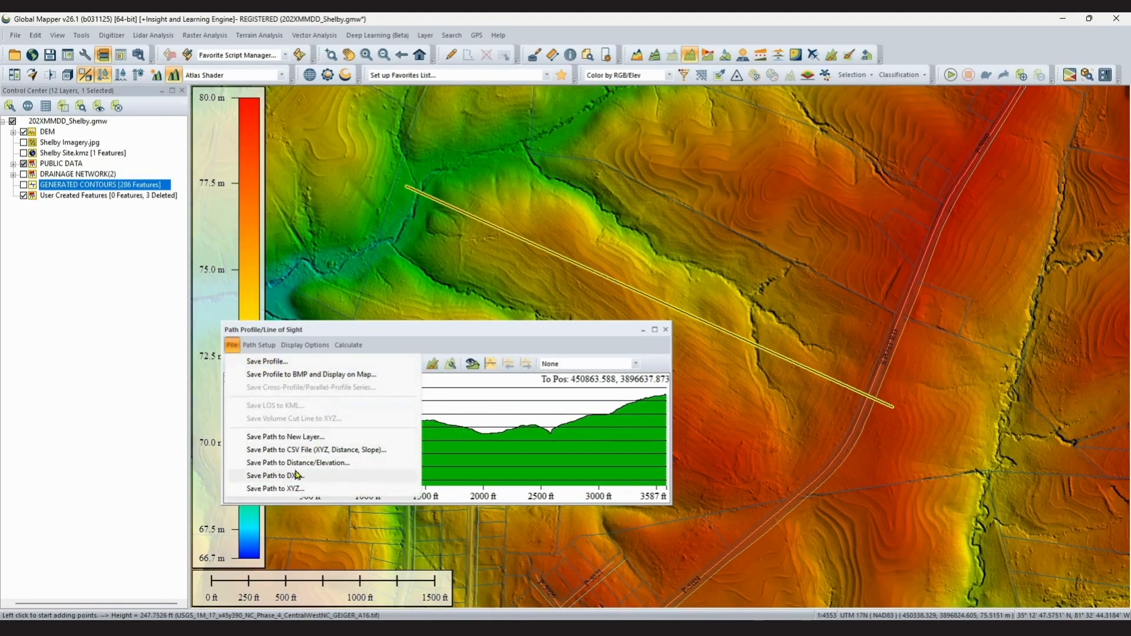
{"action": "left_click", "coordinate": [301, 450]}
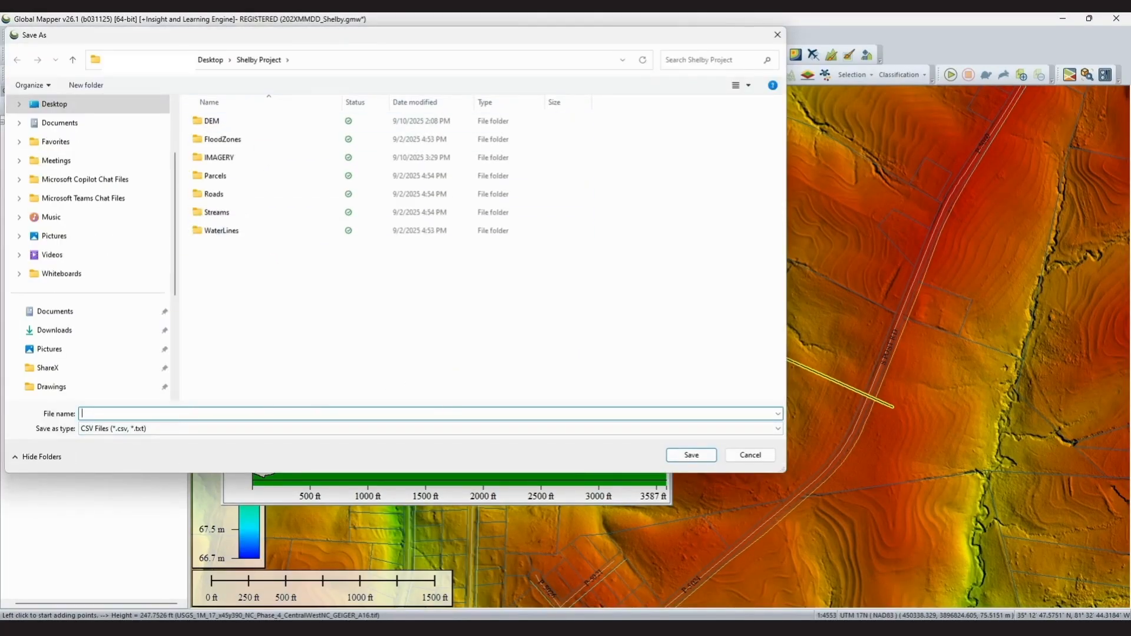
{"action": "type", "text": "Profile"}
{"action": "left_click", "coordinate": [692, 456]}
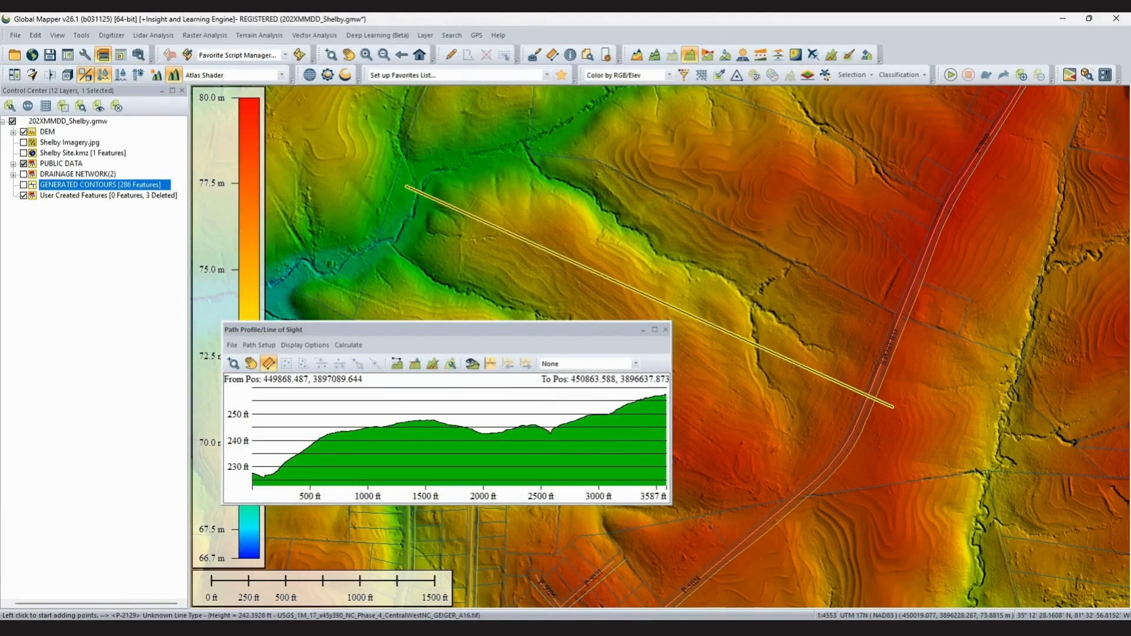
Step: Open the exported Profile file from the Shelby Project folder in Excel and widen the Distance (Total) column to show its full heading
{"action": "left_click", "coordinate": [507, 628]}
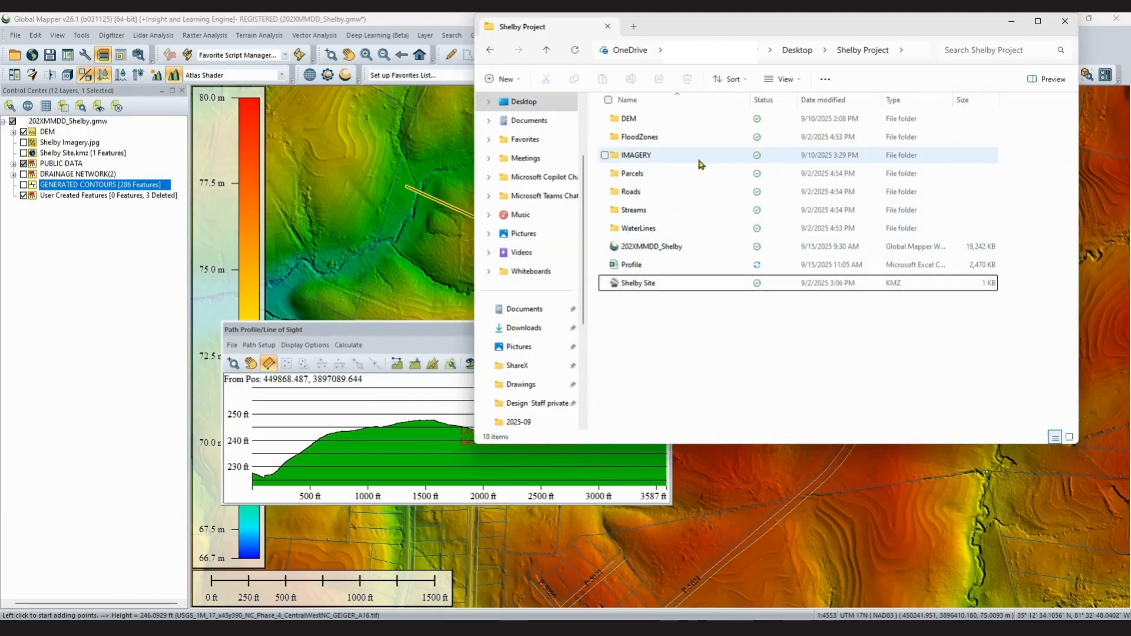
{"action": "left_click", "coordinate": [627, 269]}
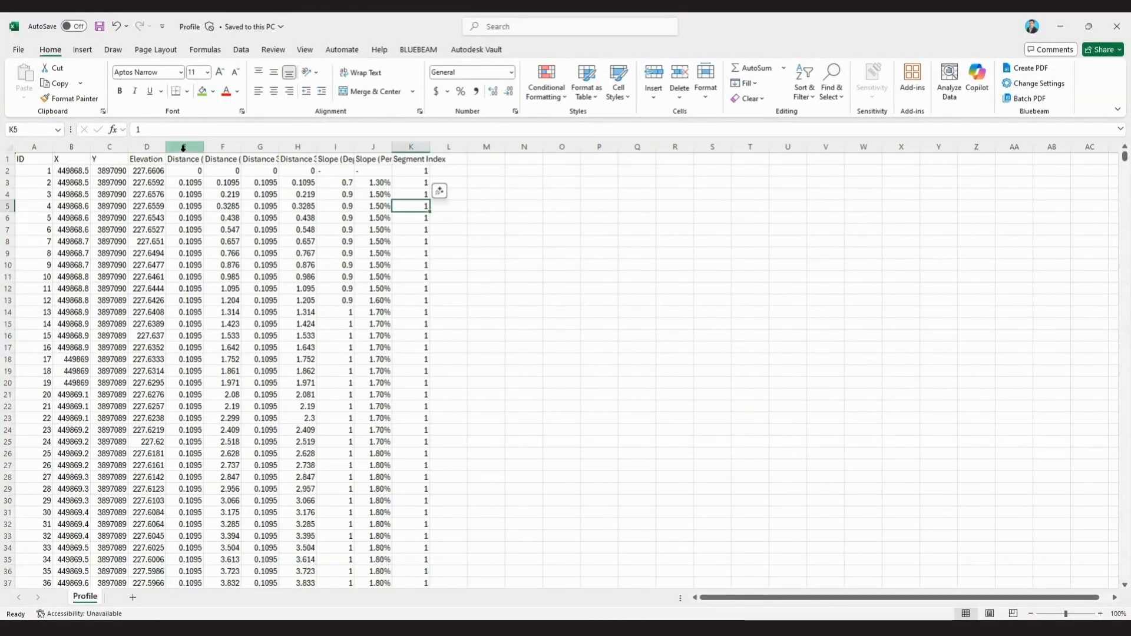
{"action": "left_click", "coordinate": [149, 147]}
{"action": "left_click", "coordinate": [147, 195]}
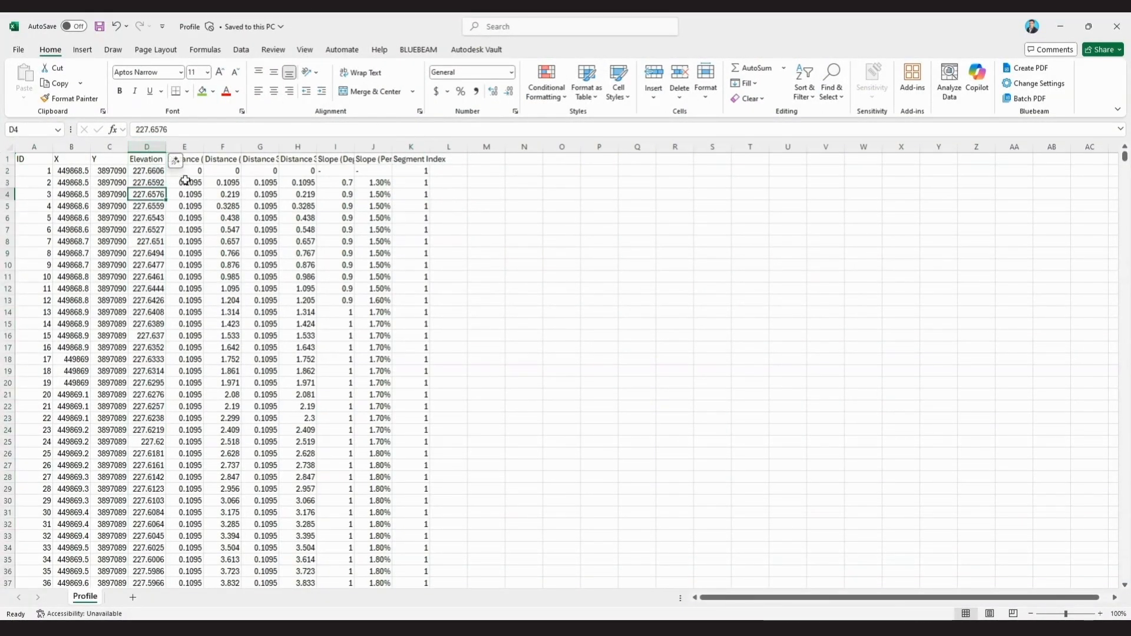
{"action": "left_click_drag", "start_coordinate": [241, 148], "coordinate": [278, 147]}
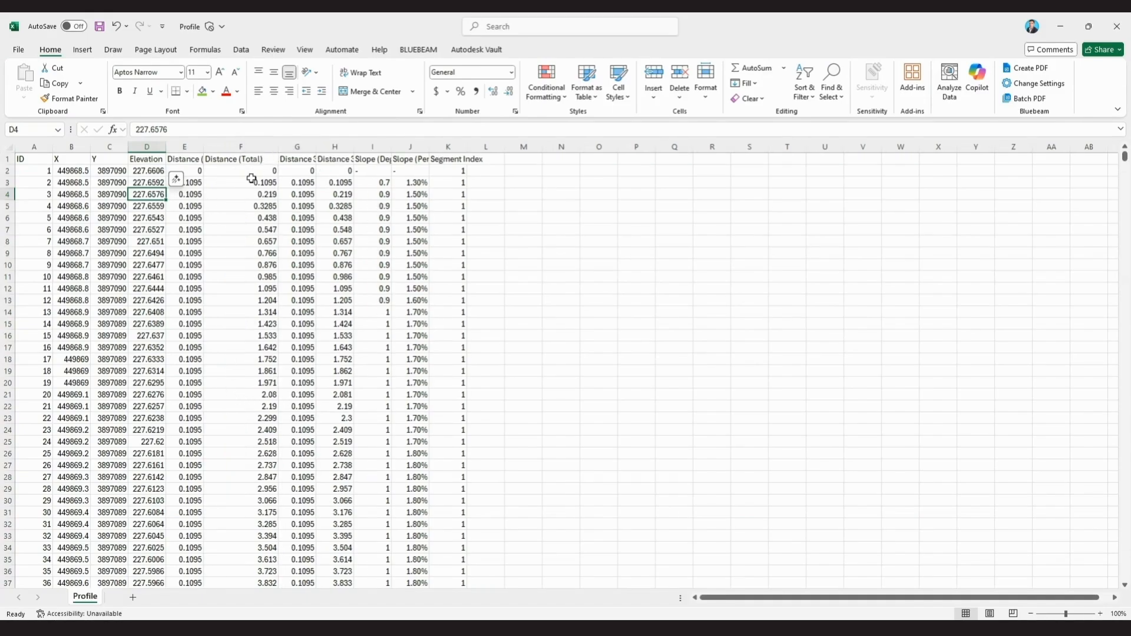
{"action": "left_click", "coordinate": [259, 171]}
{"action": "left_click", "coordinate": [261, 182]}
{"action": "left_click", "coordinate": [261, 194]}
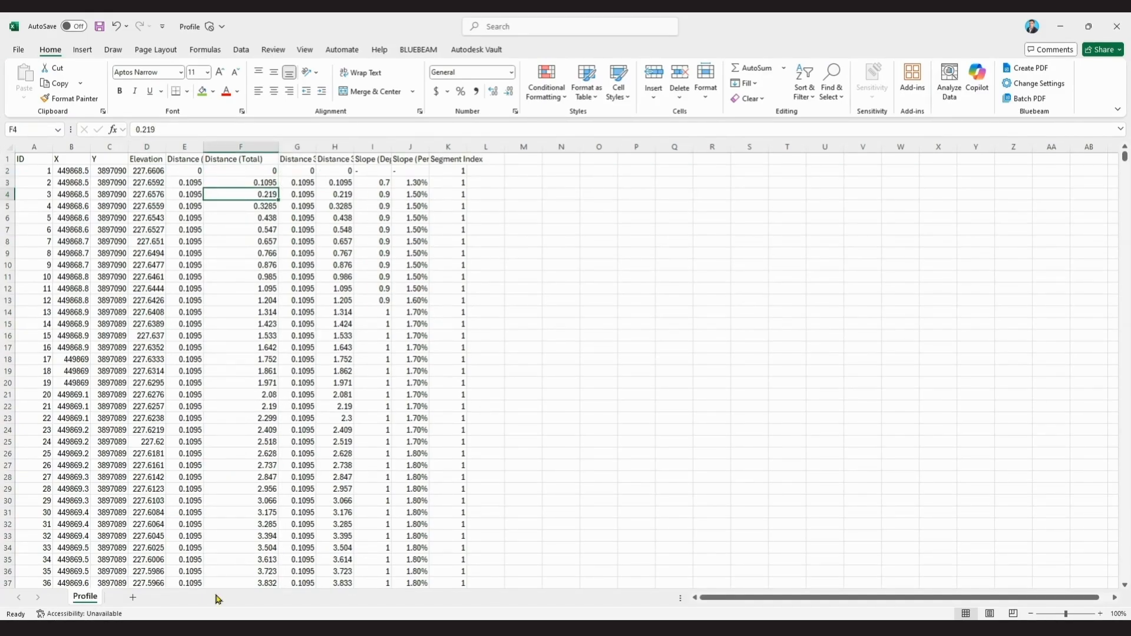
Step: Delete every column except Elevation and Distance (Total) from the Profile sheet
{"action": "left_click", "coordinate": [185, 150]}
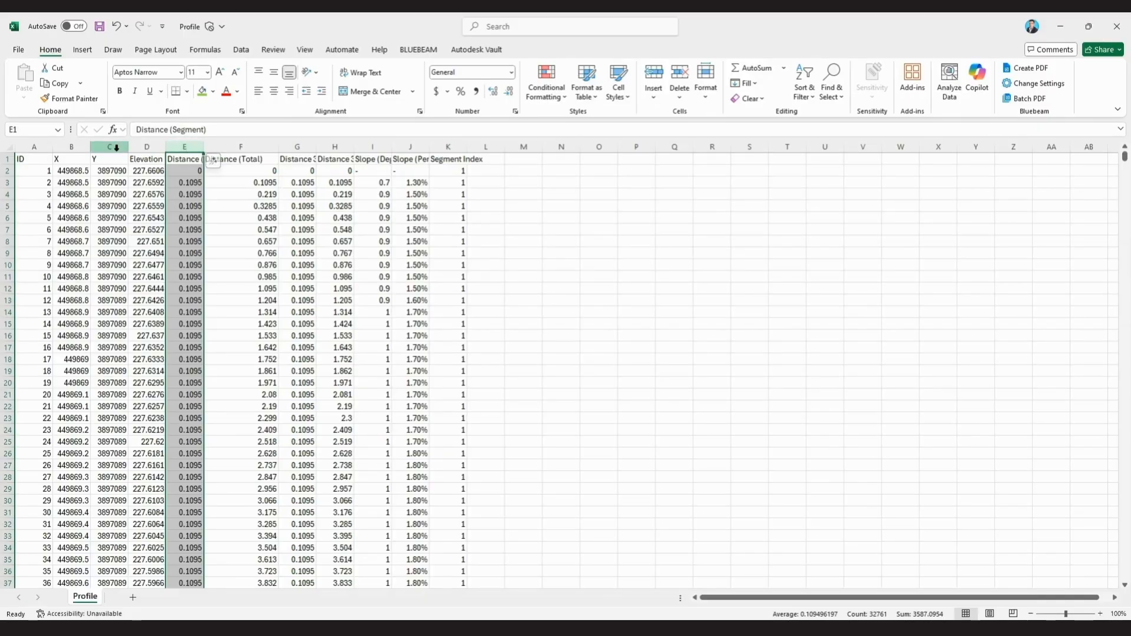
{"action": "left_click_drag", "start_coordinate": [116, 148], "coordinate": [32, 148]}
{"action": "right_click", "coordinate": [33, 147]}
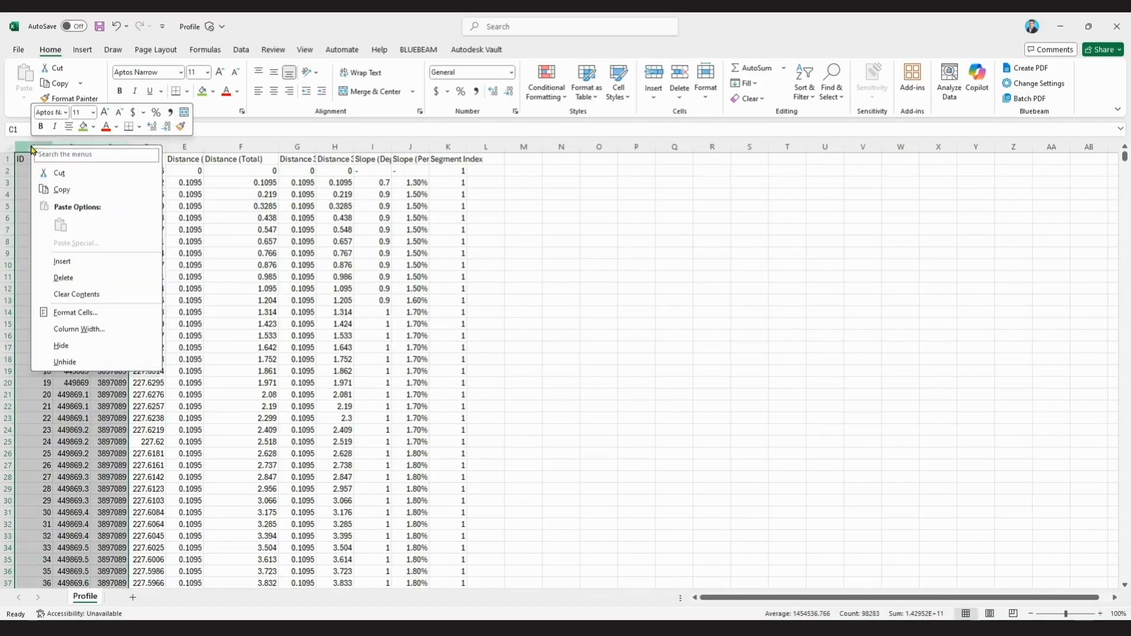
{"action": "left_click", "coordinate": [97, 277]}
{"action": "left_click", "coordinate": [133, 148]}
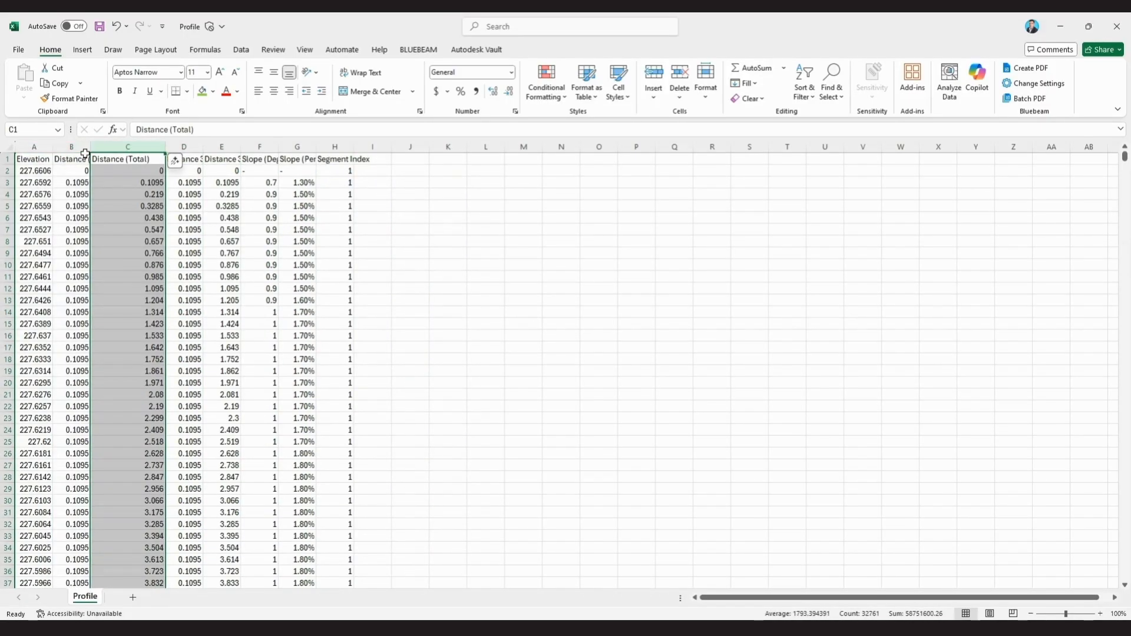
{"action": "right_click", "coordinate": [83, 150]}
{"action": "left_click", "coordinate": [121, 285]}
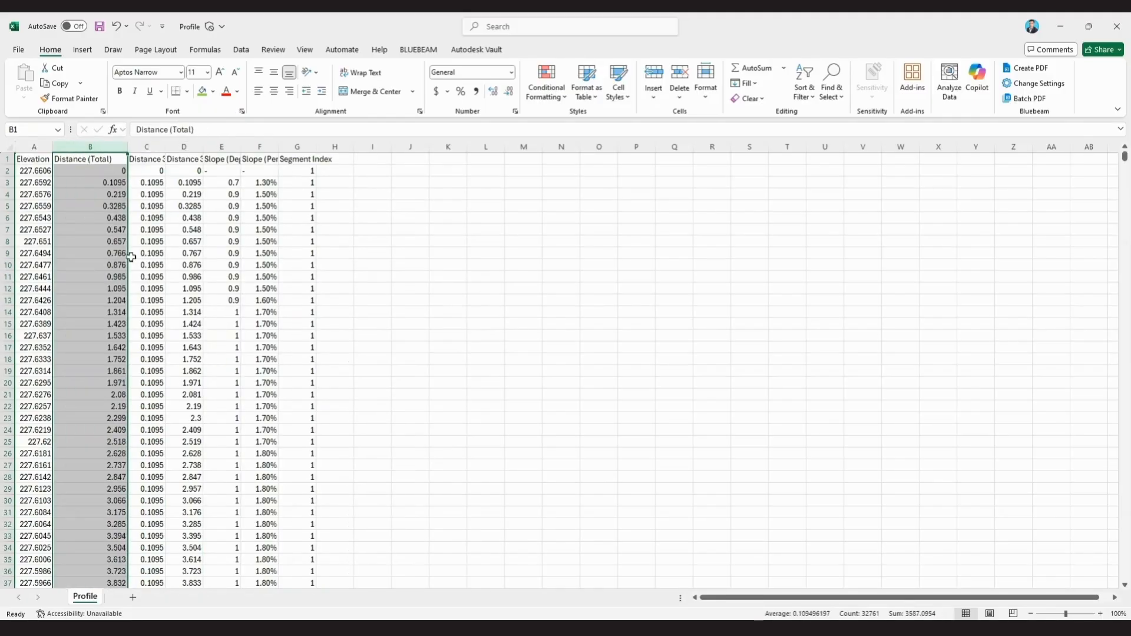
{"action": "left_click_drag", "start_coordinate": [148, 145], "coordinate": [334, 146]}
{"action": "right_click", "coordinate": [298, 148]}
{"action": "left_click", "coordinate": [346, 279]}
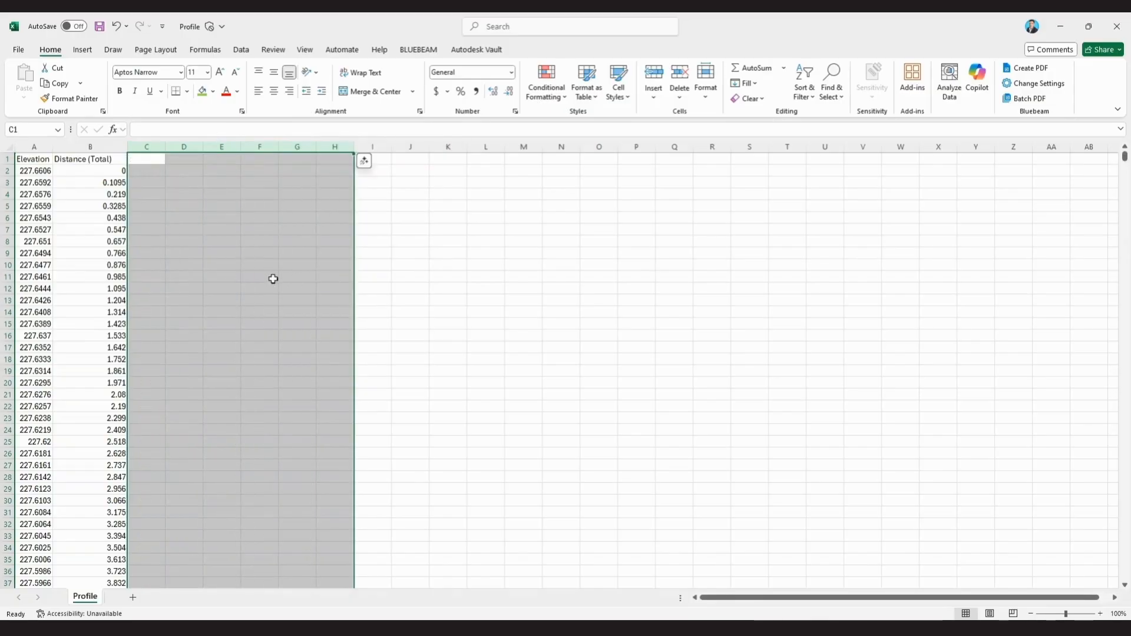
{"action": "left_click", "coordinate": [192, 288]}
Step: Move the Elevation column to column C, directly after Distance (Total)
{"action": "left_click", "coordinate": [39, 147]}
{"action": "right_click", "coordinate": [39, 146]}
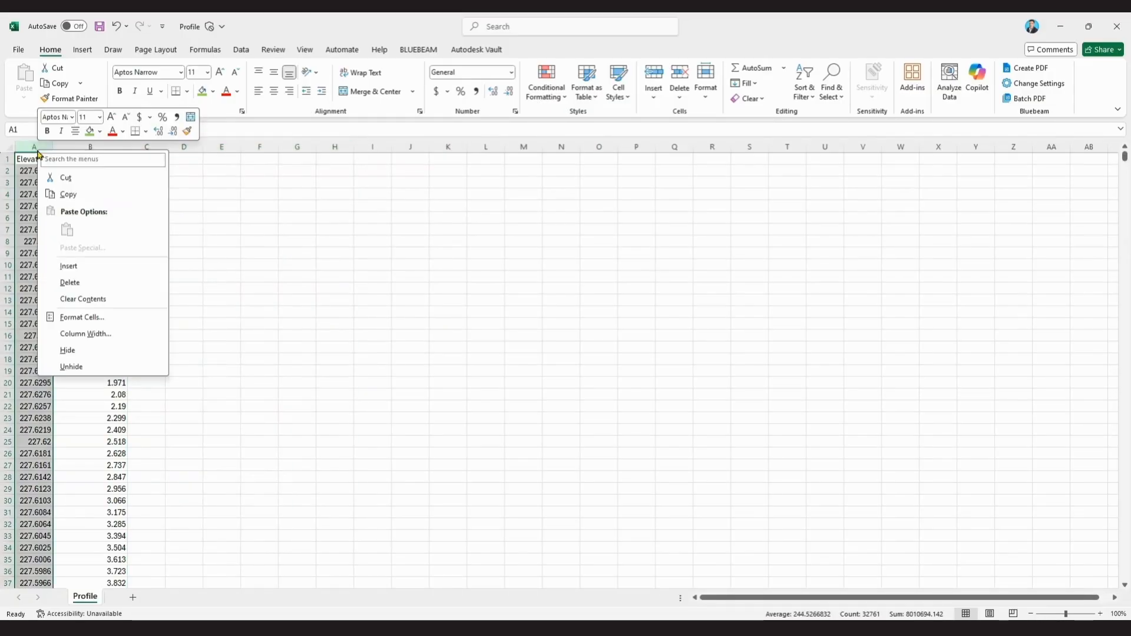
{"action": "left_click", "coordinate": [81, 179]}
{"action": "left_click", "coordinate": [148, 148]}
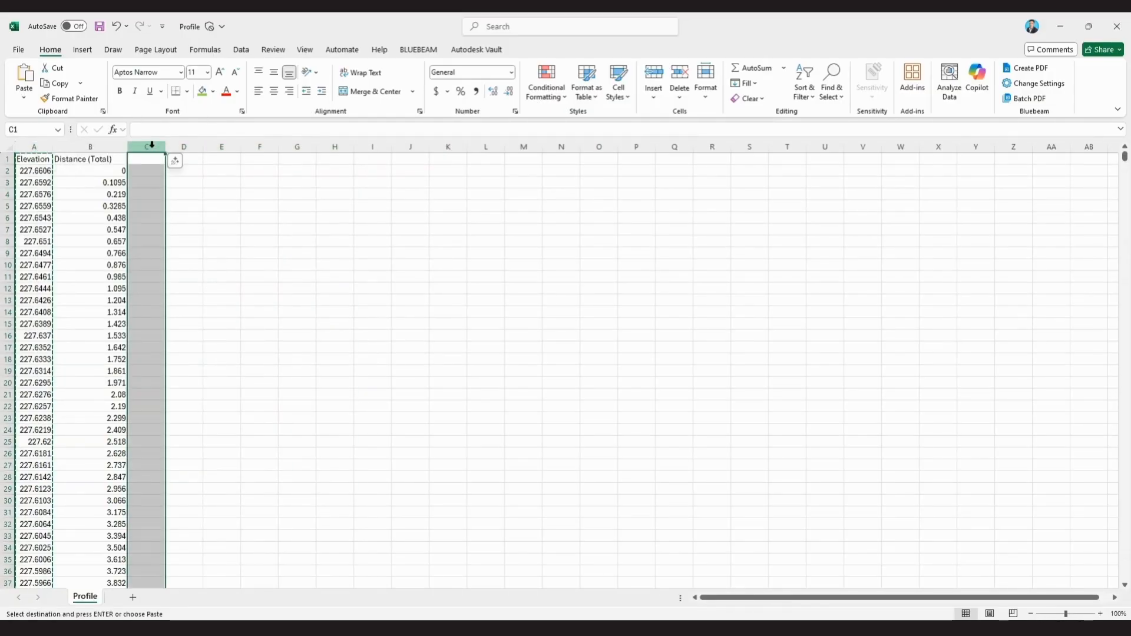
{"action": "right_click", "coordinate": [147, 149]}
{"action": "left_click", "coordinate": [182, 226]}
{"action": "left_click", "coordinate": [267, 252]}
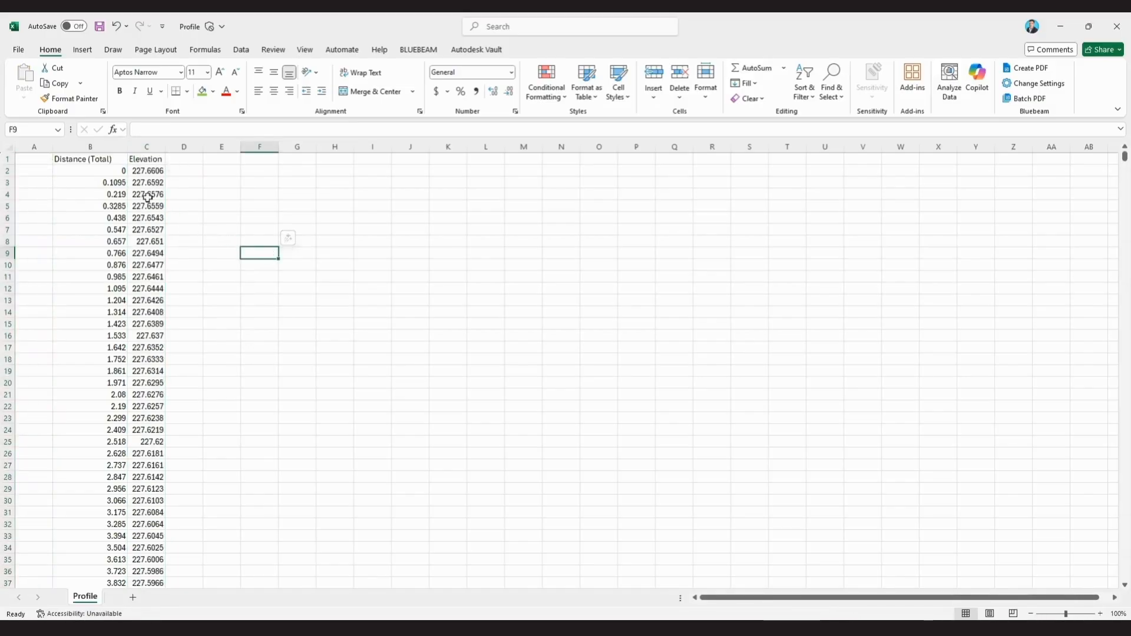
Step: Insert a scatter chart with straight lines from all the Distance (Total) and Elevation data, including the headings
{"action": "left_click", "coordinate": [121, 161]}
{"action": "left_click_drag", "start_coordinate": [122, 160], "coordinate": [141, 161]}
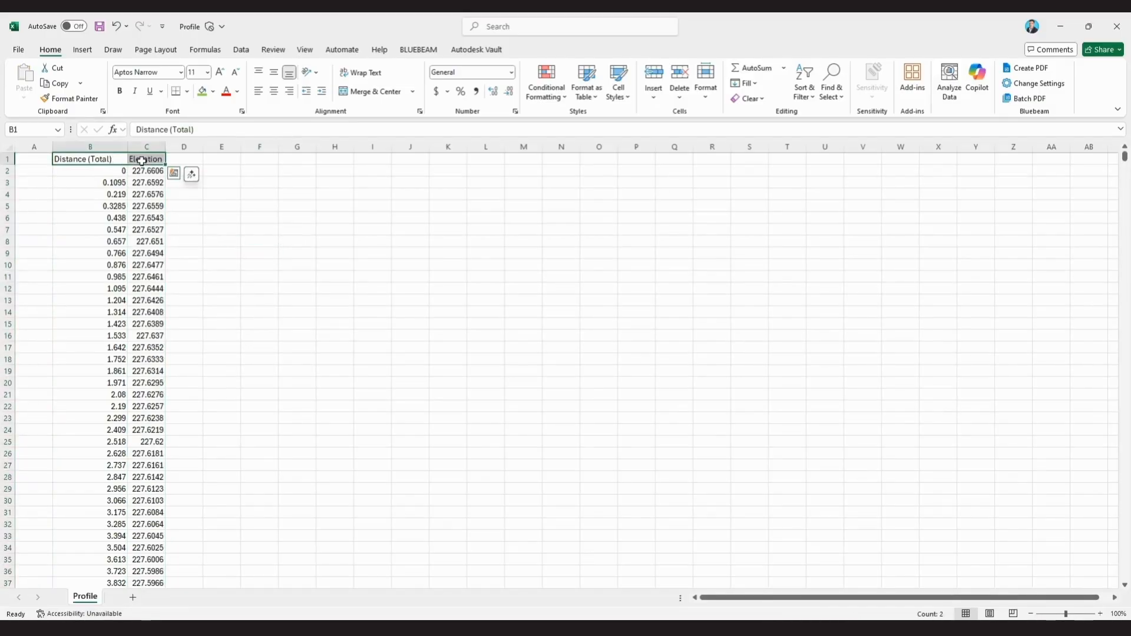
{"action": "key", "text": "ctrl+shift+Down"}
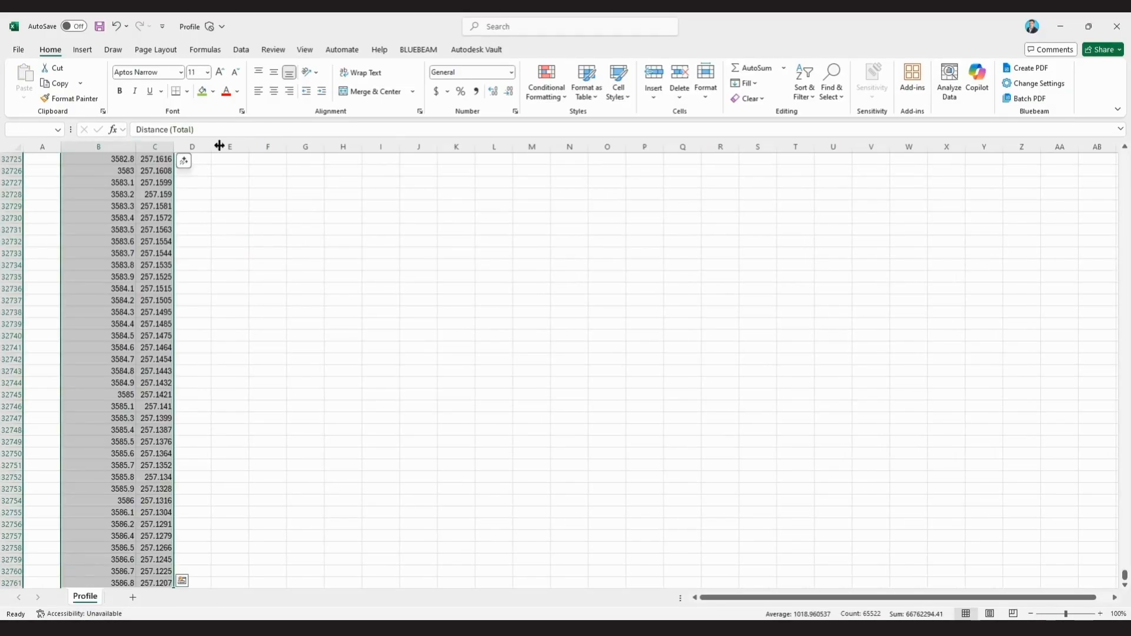
{"action": "left_click", "coordinate": [82, 49]}
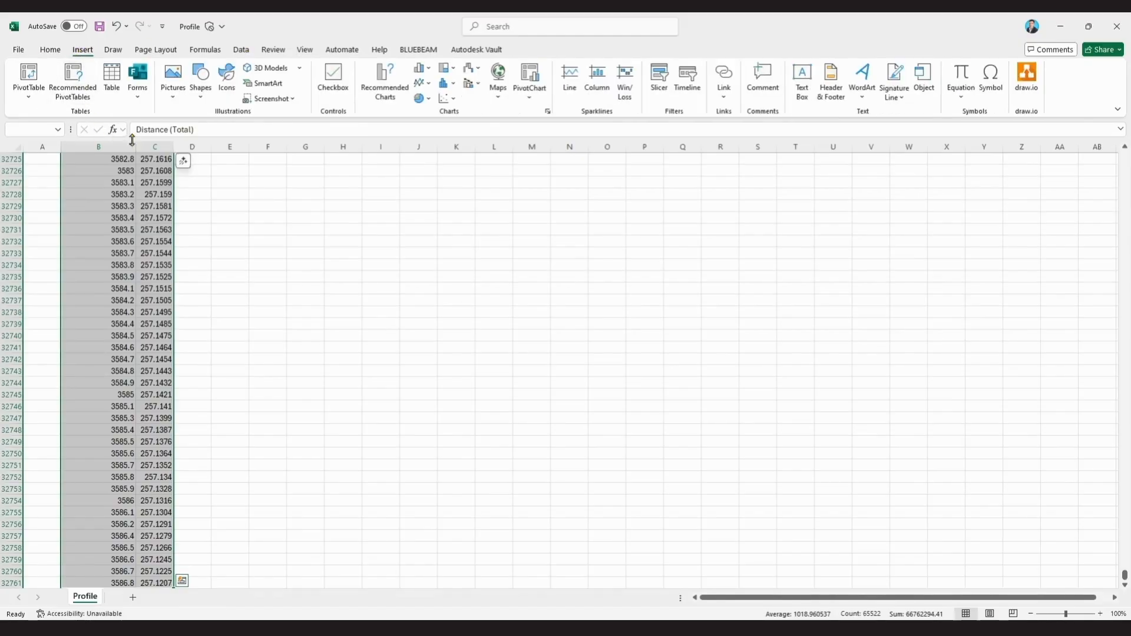
{"action": "left_click", "coordinate": [449, 99]}
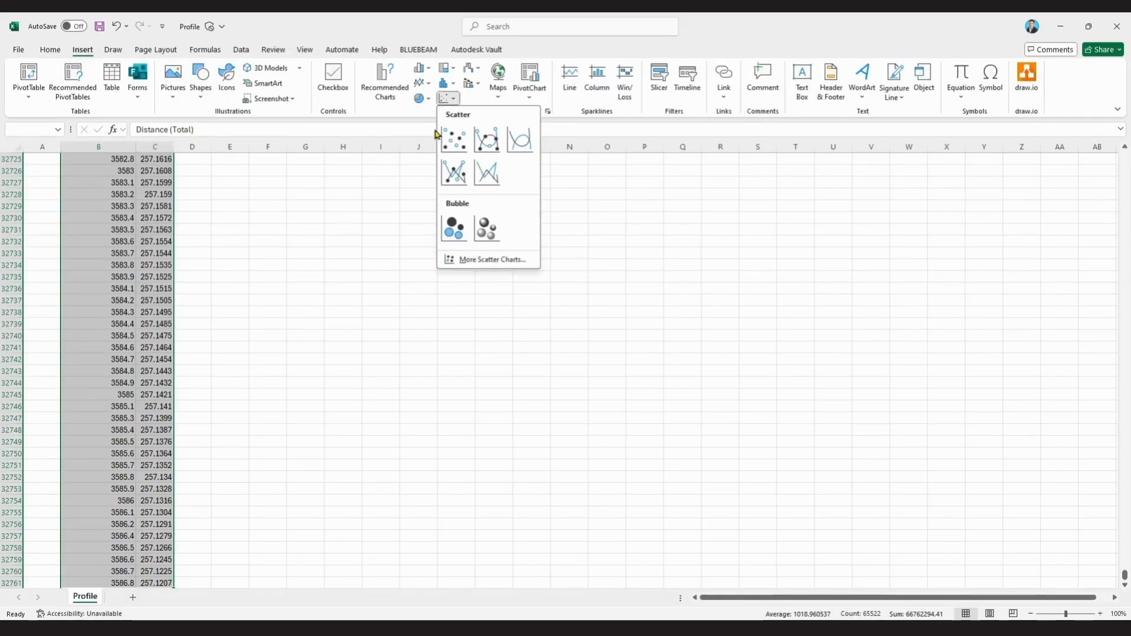
{"action": "left_click", "coordinate": [488, 171]}
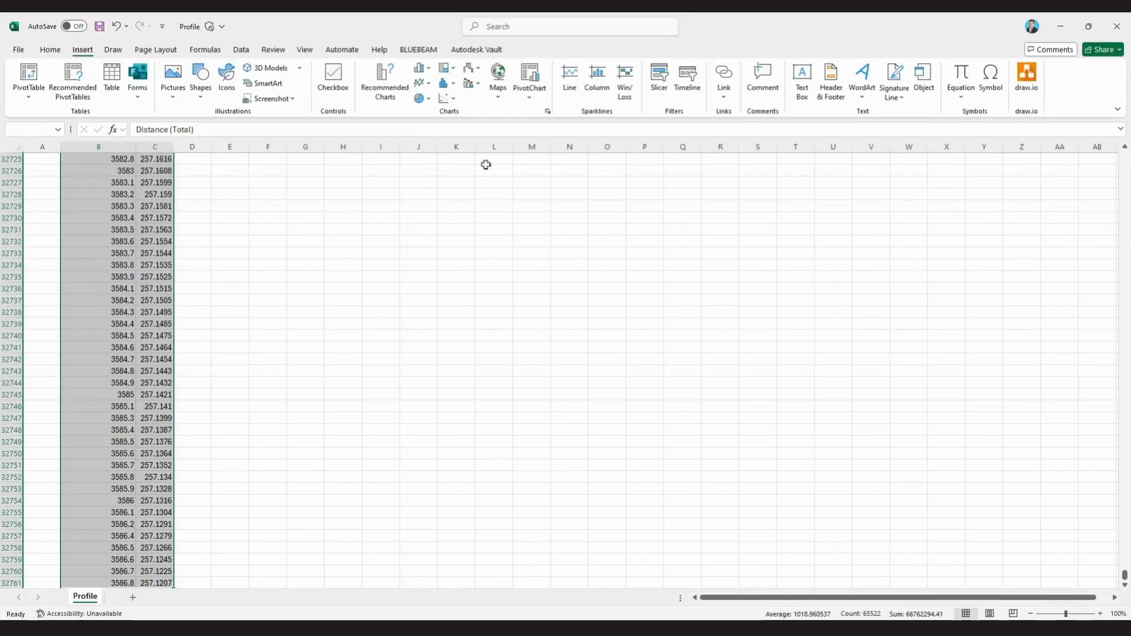
{"action": "left_click", "coordinate": [793, 449]}
Step: Move the elevation chart from the end of the data to the start of the sheet, at cell H2
{"action": "left_click_drag", "start_coordinate": [701, 424], "coordinate": [518, 325]}
{"action": "scroll", "coordinate": [530, 374], "scroll_direction": "up", "scroll_amount": 3}
{"action": "key", "text": "ctrl+x"}
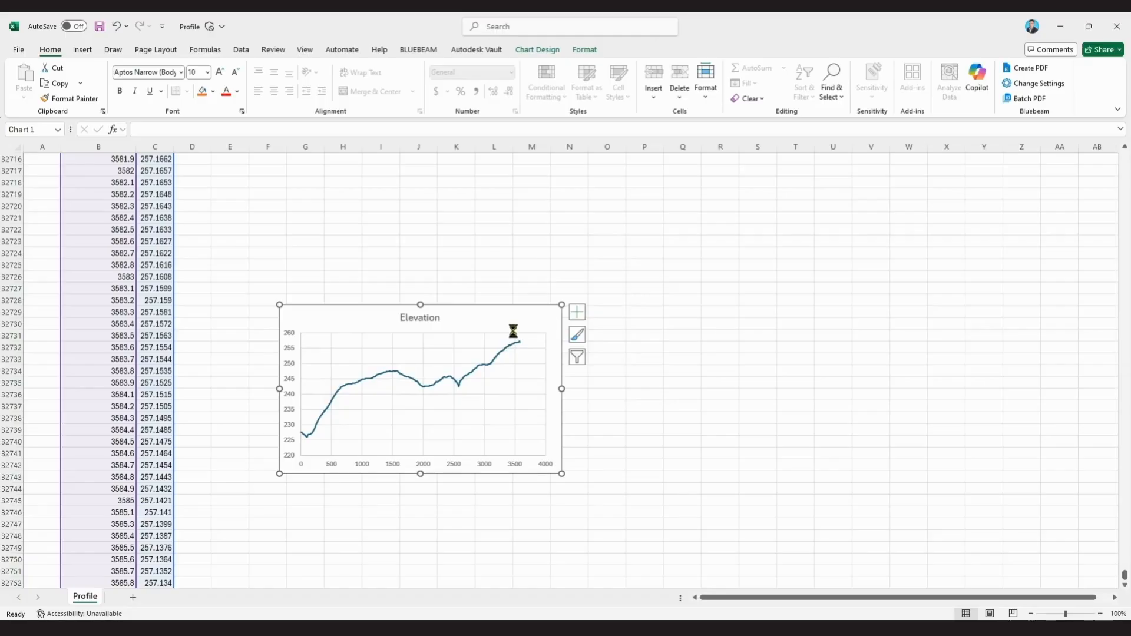
{"action": "scroll", "coordinate": [381, 384], "scroll_direction": "up", "scroll_amount": 8}
{"action": "left_click", "coordinate": [341, 369]}
{"action": "key", "text": "ctrl+Up"}
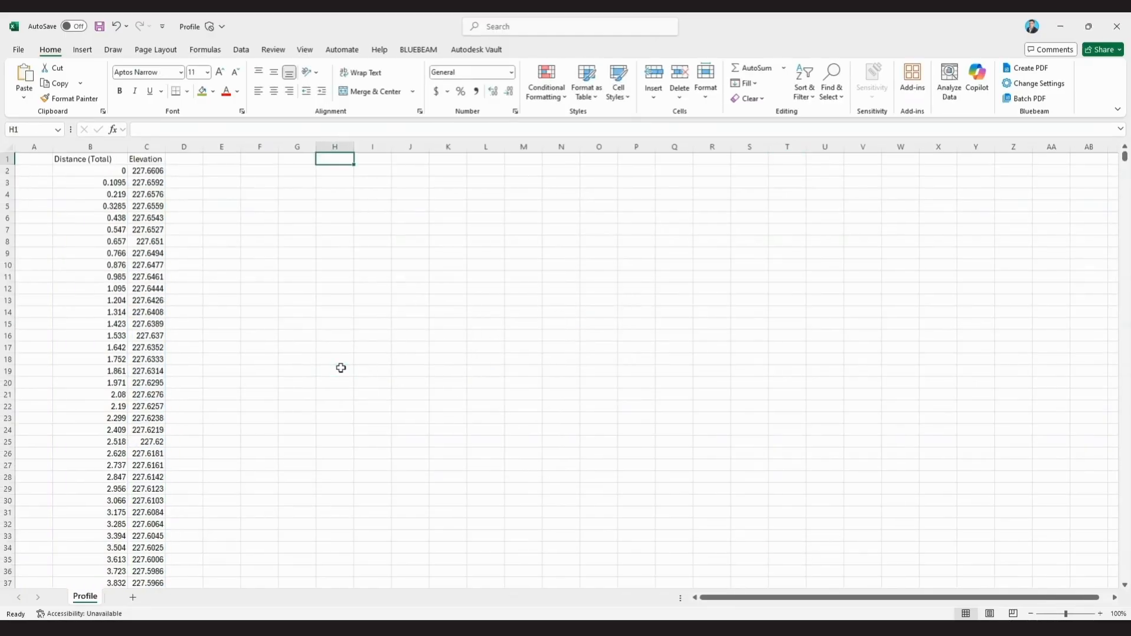
{"action": "key", "text": "Down"}
{"action": "key", "text": "ctrl+v"}
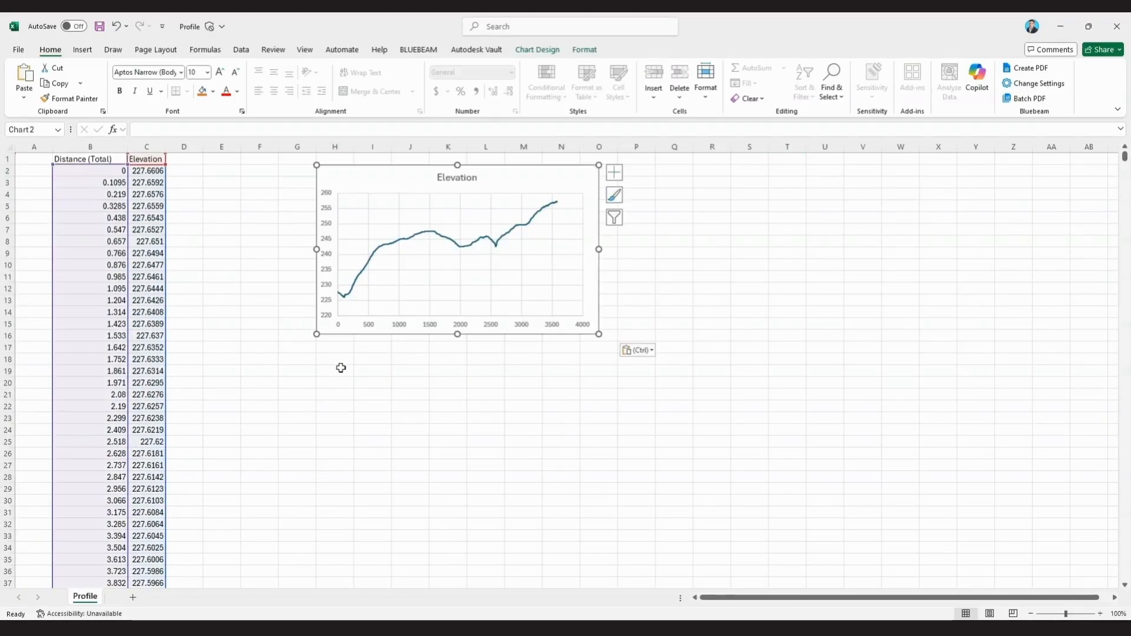
Step: Shift the elevation chart closer to the data and stretch it to about twice its width
{"action": "left_click", "coordinate": [461, 411]}
{"action": "left_click_drag", "start_coordinate": [545, 192], "coordinate": [475, 219]}
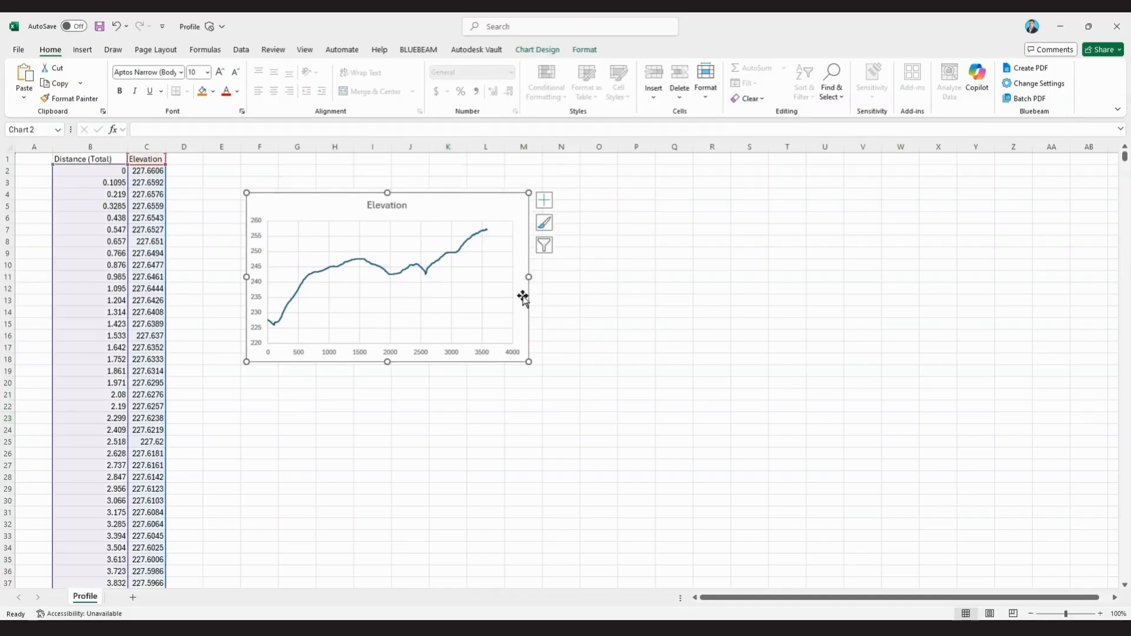
{"action": "left_click_drag", "start_coordinate": [529, 276], "coordinate": [827, 278]}
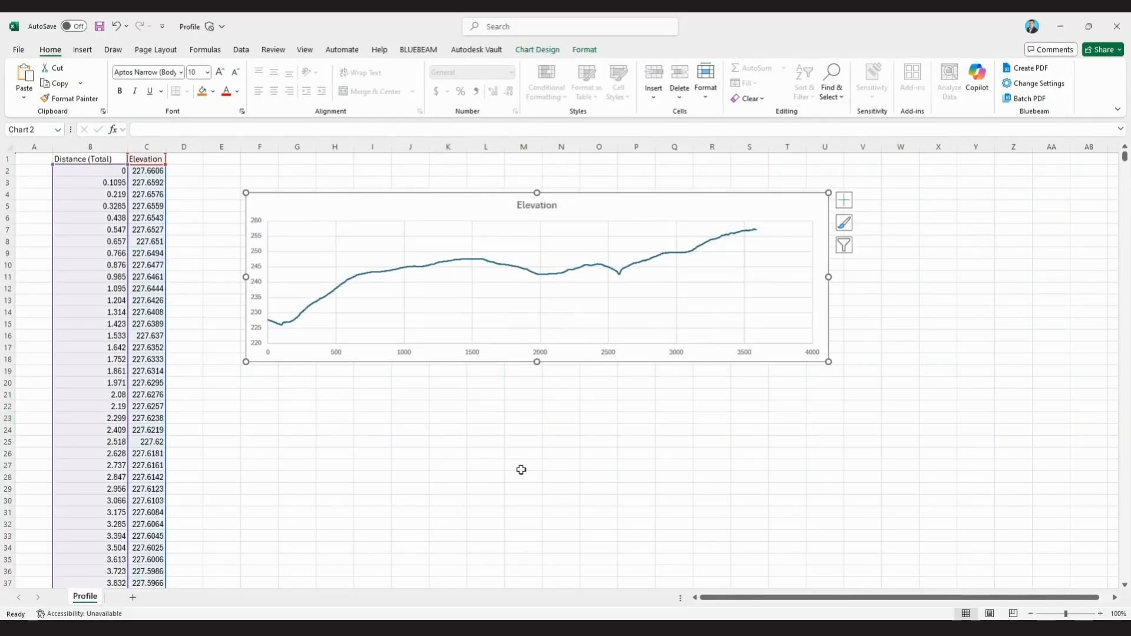
{"action": "left_click", "coordinate": [521, 470]}
{"action": "left_click", "coordinate": [475, 214]}
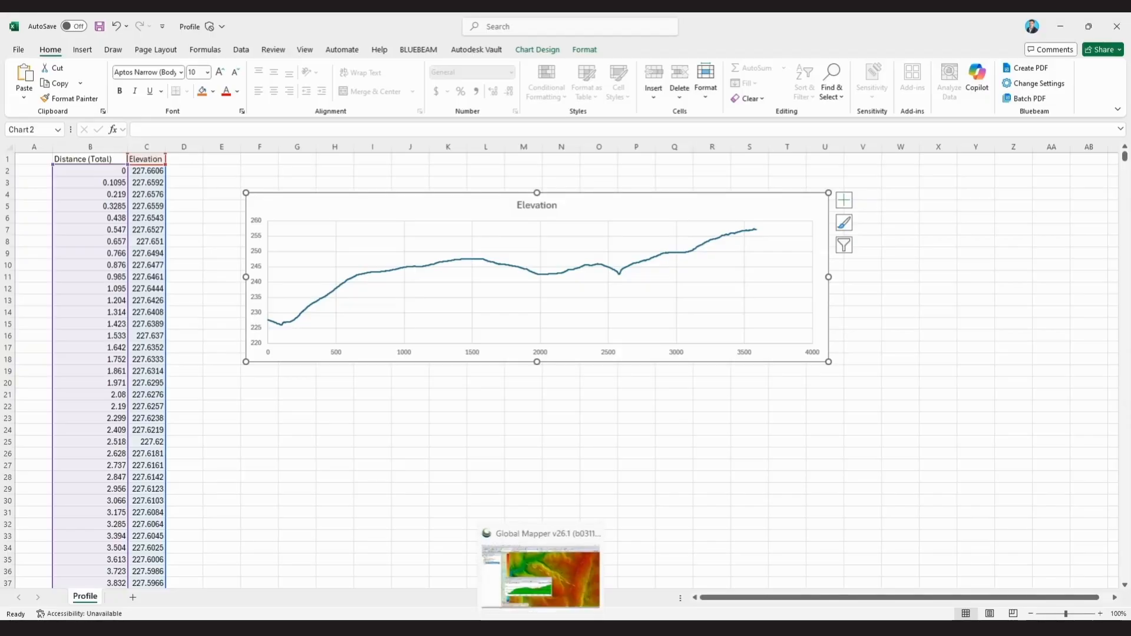
Step: Switch to Global Mapper and assign the selected site parcel areas to a new feature layer named Shelby Parcel
{"action": "left_click", "coordinate": [541, 627]}
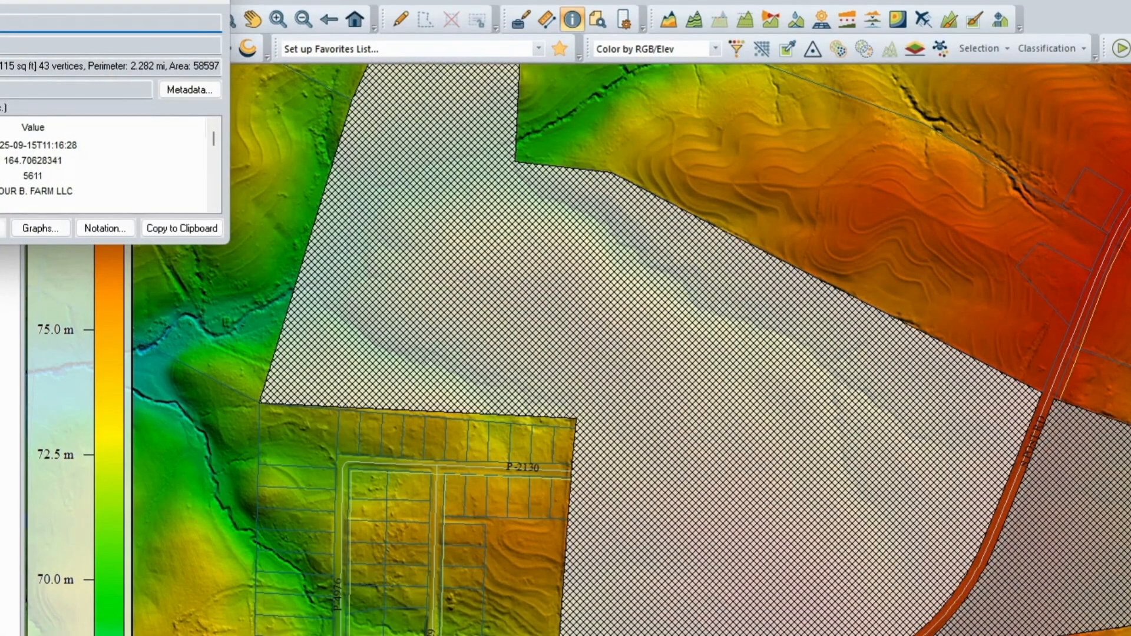
{"action": "left_click_drag", "start_coordinate": [2, 2], "coordinate": [635, 291]}
{"action": "left_click", "coordinate": [428, 522]}
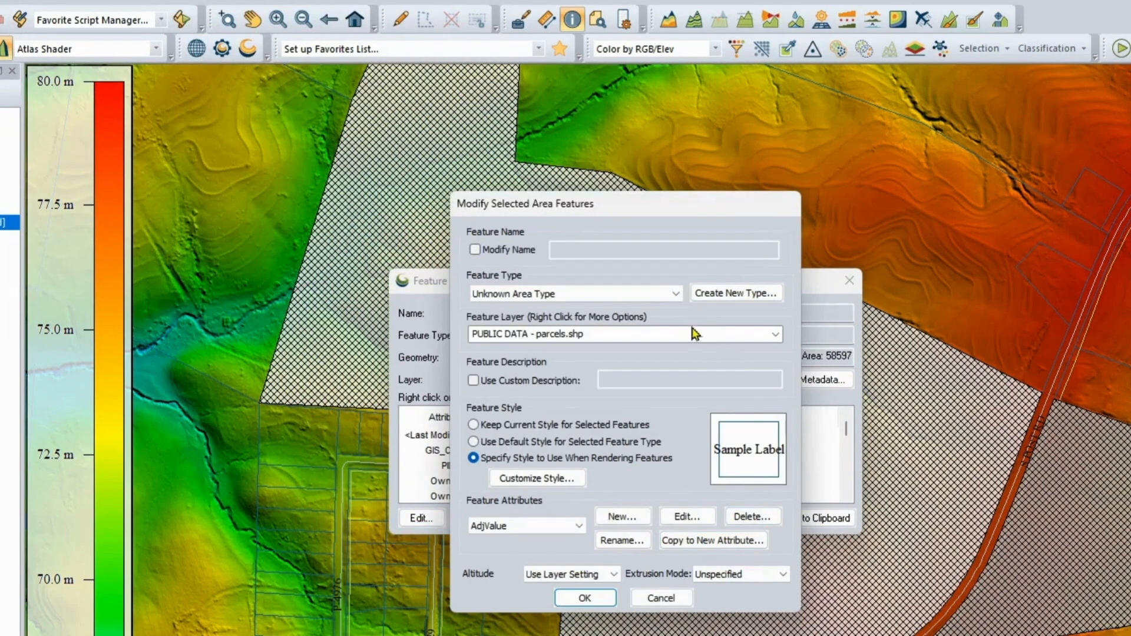
{"action": "left_click", "coordinate": [777, 335]}
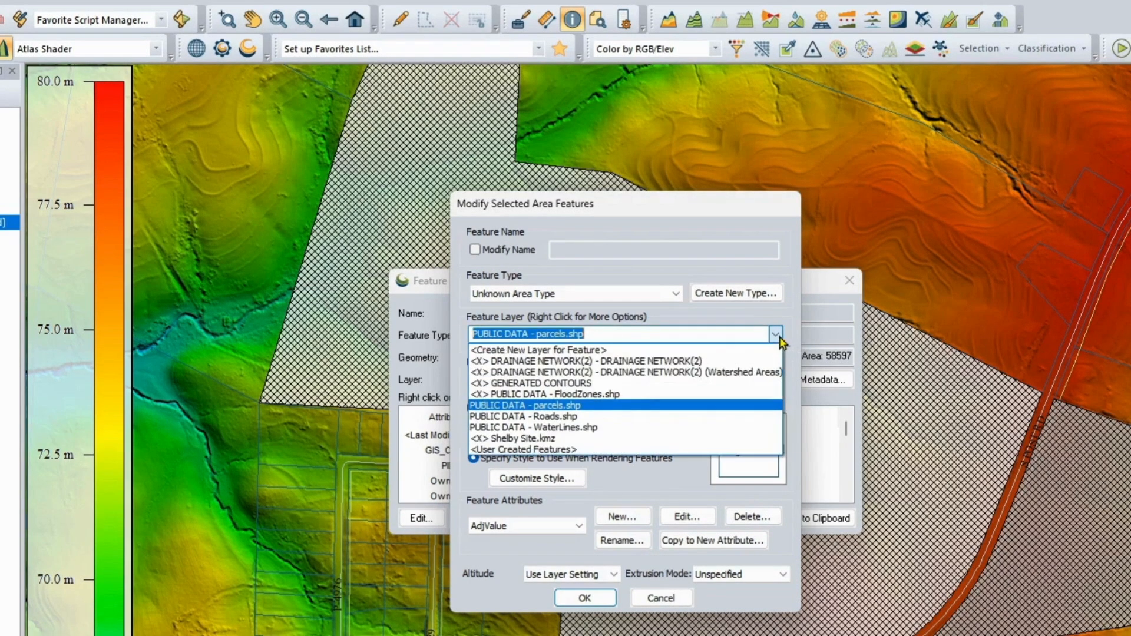
{"action": "left_click", "coordinate": [501, 353]}
{"action": "left_click", "coordinate": [523, 336]}
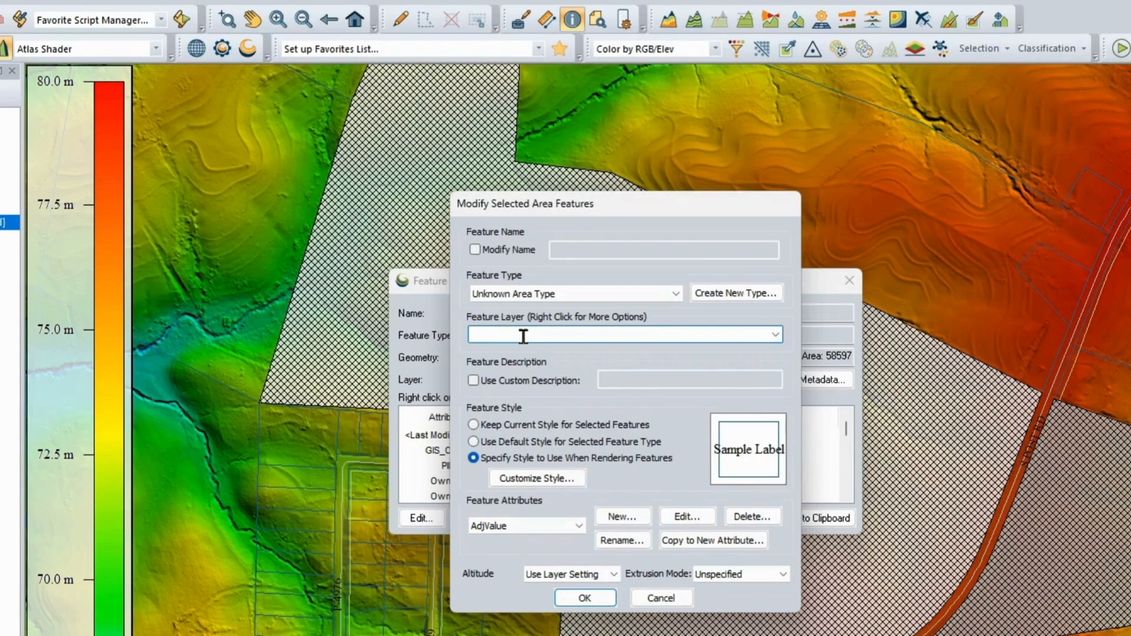
{"action": "type", "text": "She"}
Step: Style the selected parcel areas with a solid yellow border 2 pixels wide and apply the feature changes
{"action": "left_click", "coordinate": [533, 479]}
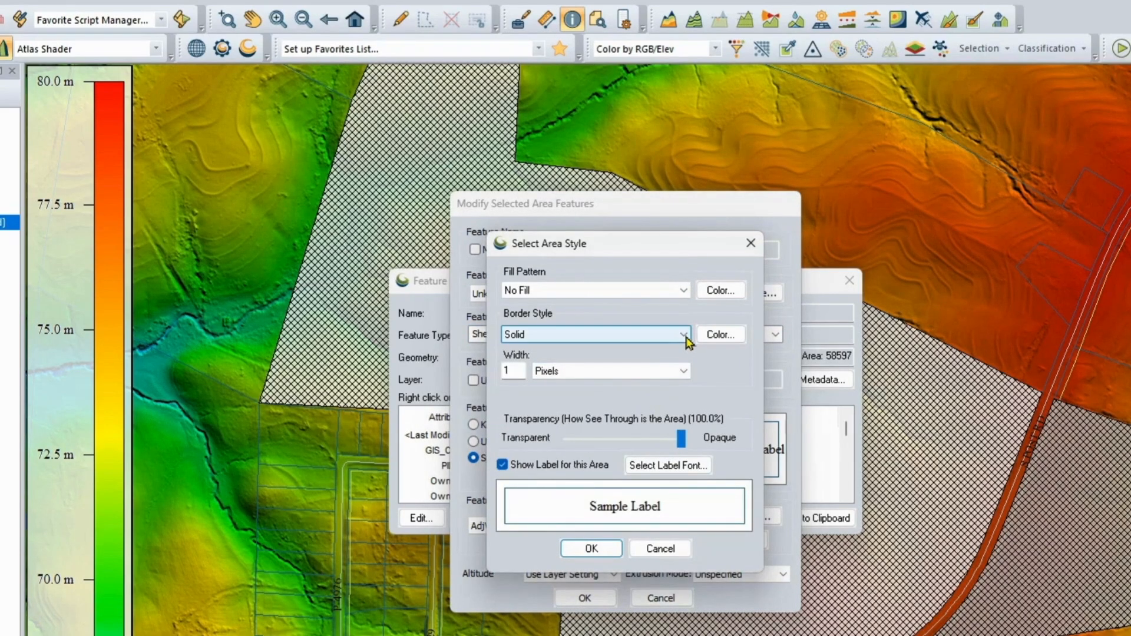
{"action": "left_click", "coordinate": [720, 334]}
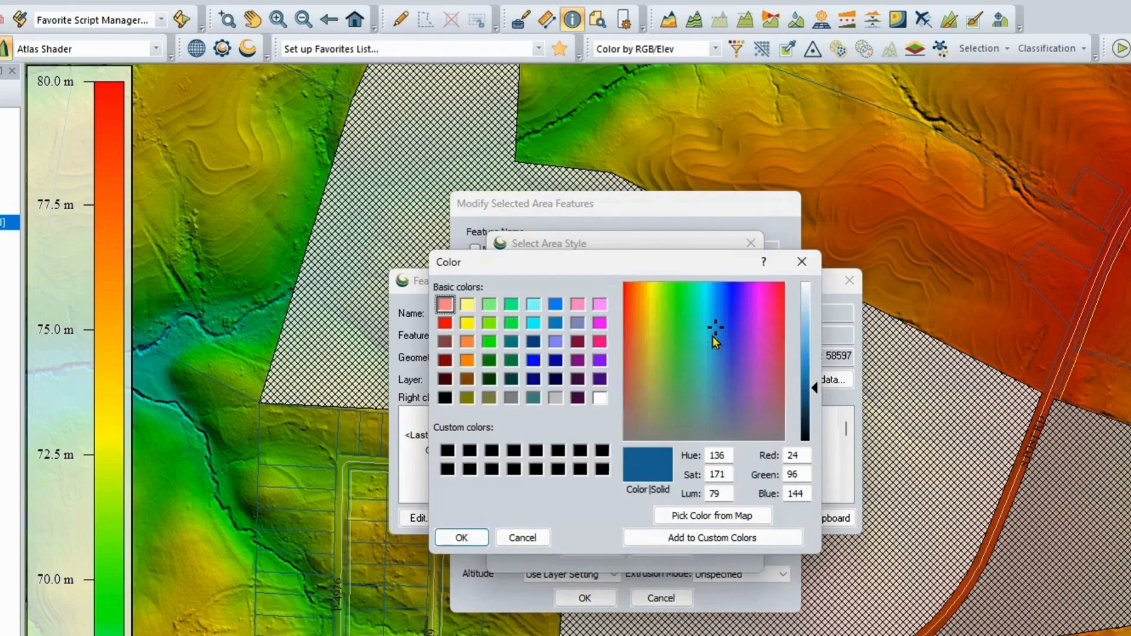
{"action": "left_click", "coordinate": [467, 323]}
{"action": "left_click", "coordinate": [463, 536]}
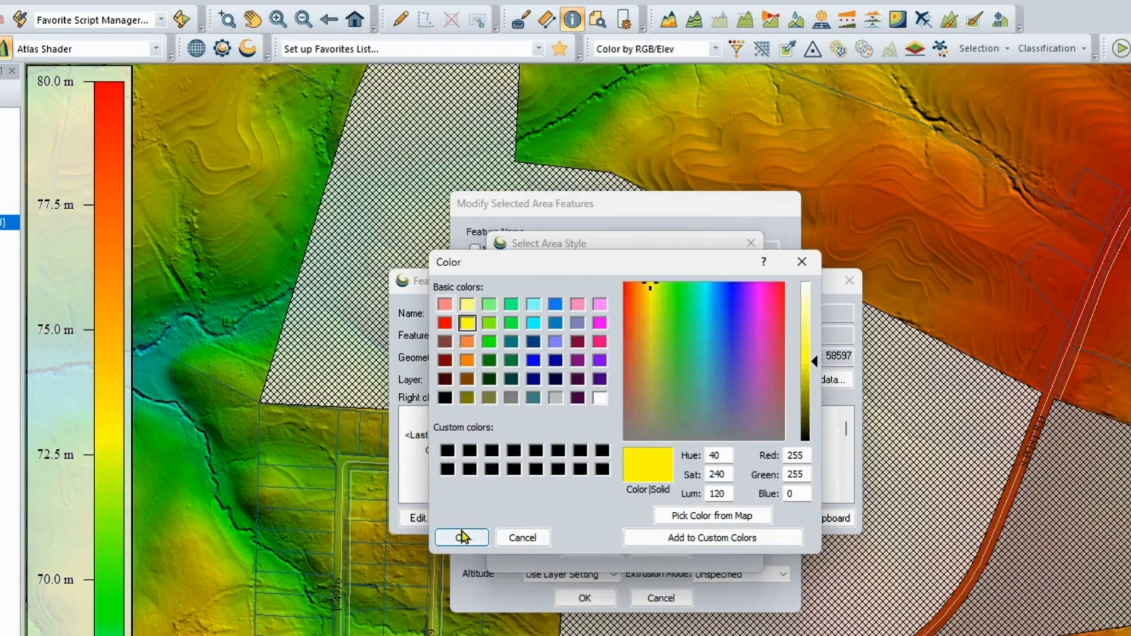
{"action": "key", "text": "Tab"}
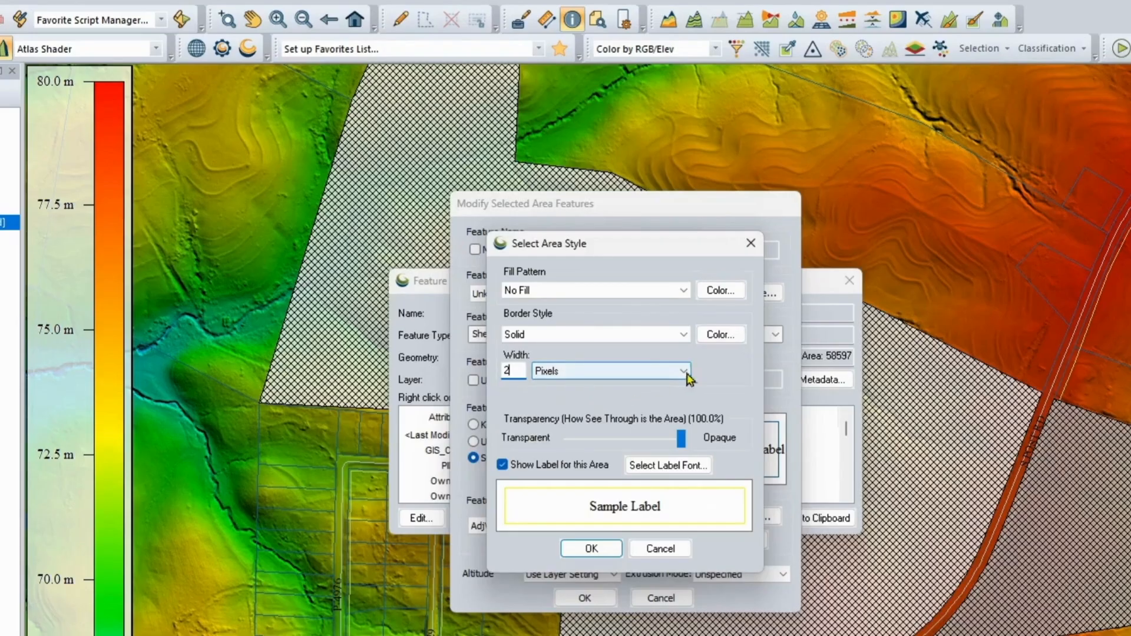
{"action": "type", "text": "2"}
{"action": "left_click", "coordinate": [596, 548]}
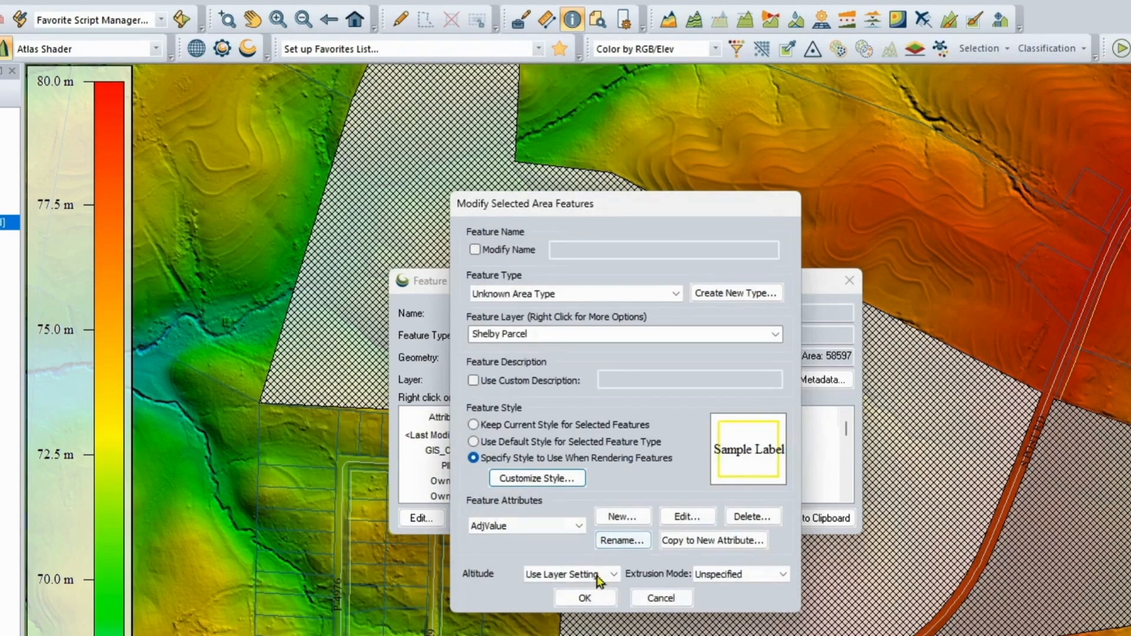
{"action": "left_click", "coordinate": [590, 600]}
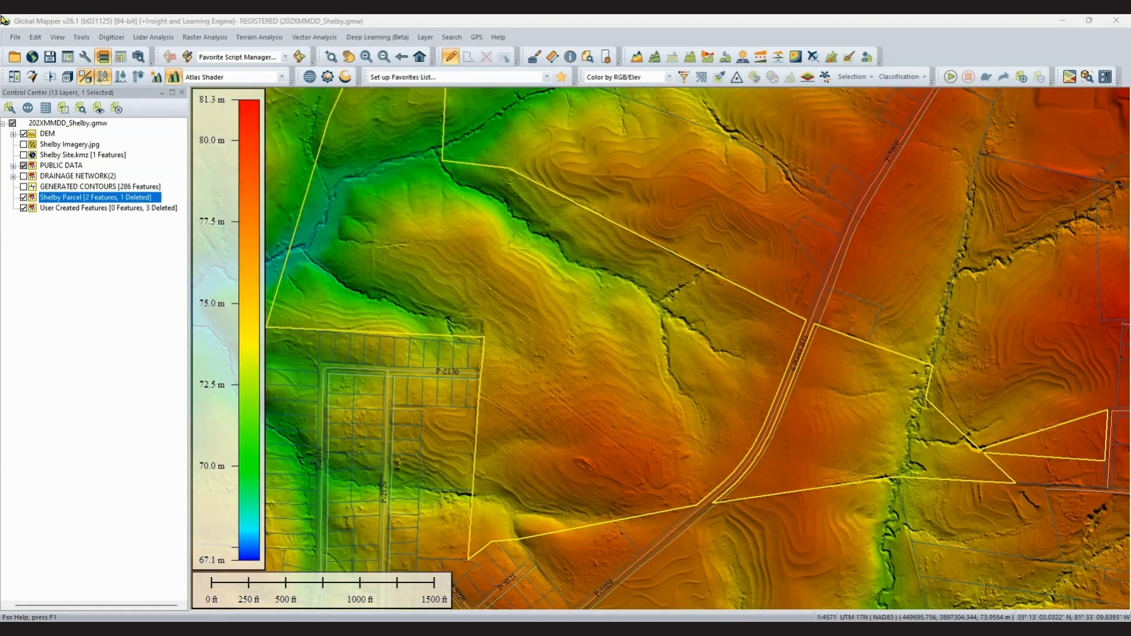
Step: Start a Distance/Bearing/COGO line inside the parcel, west of the road, with a 1500 US survey feet segment at bearing 0
{"action": "left_click", "coordinate": [112, 37]}
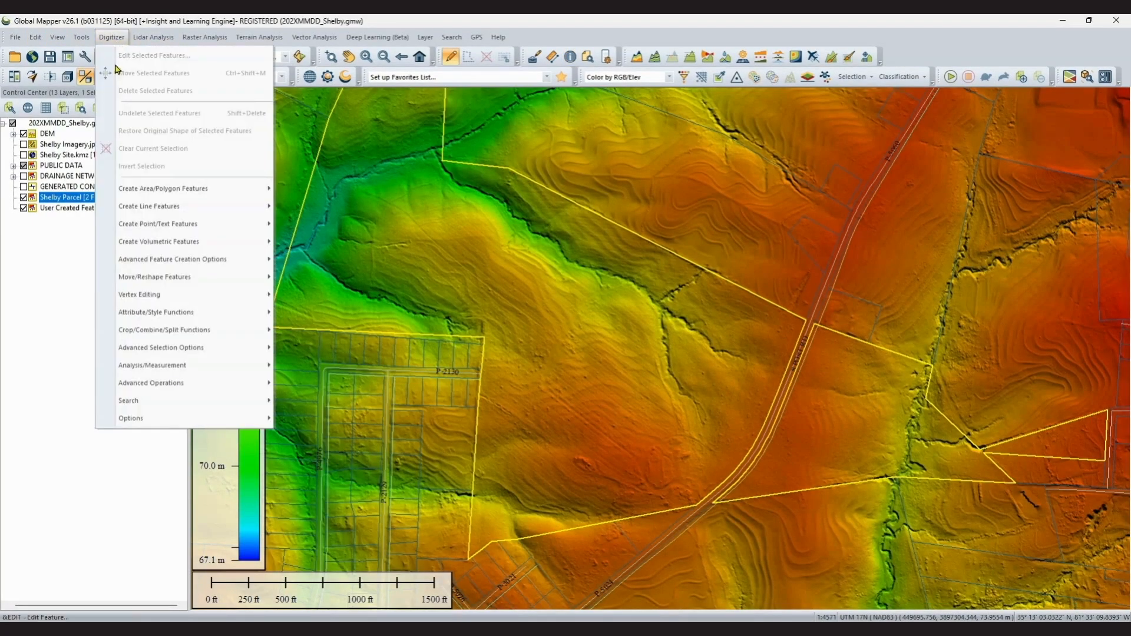
{"action": "mouse_move", "coordinate": [207, 206]}
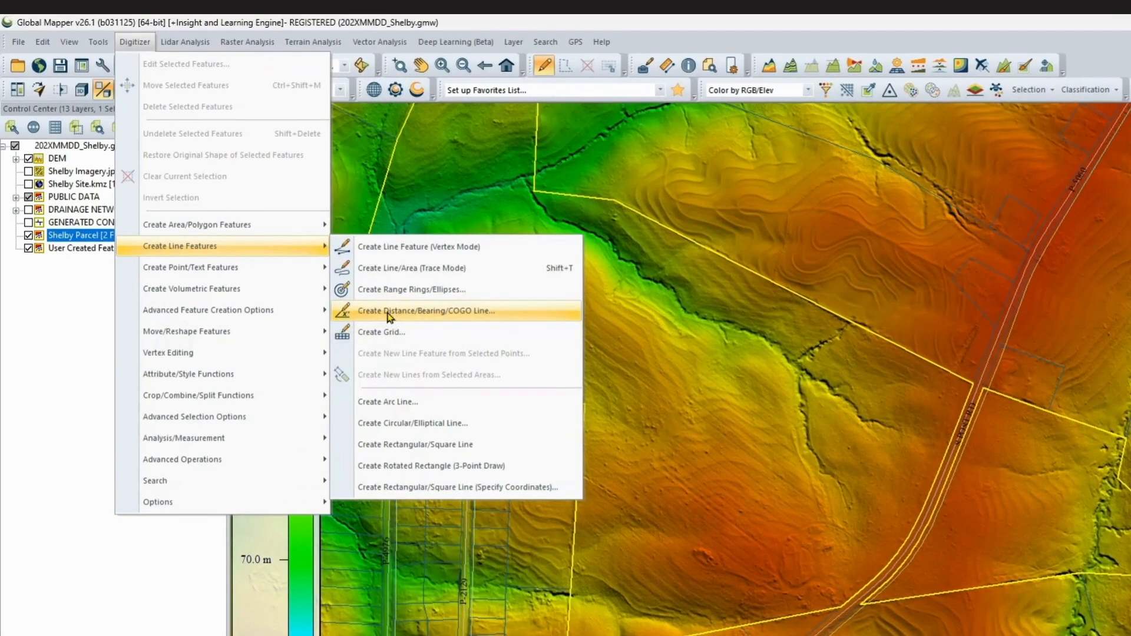
{"action": "left_click", "coordinate": [388, 312]}
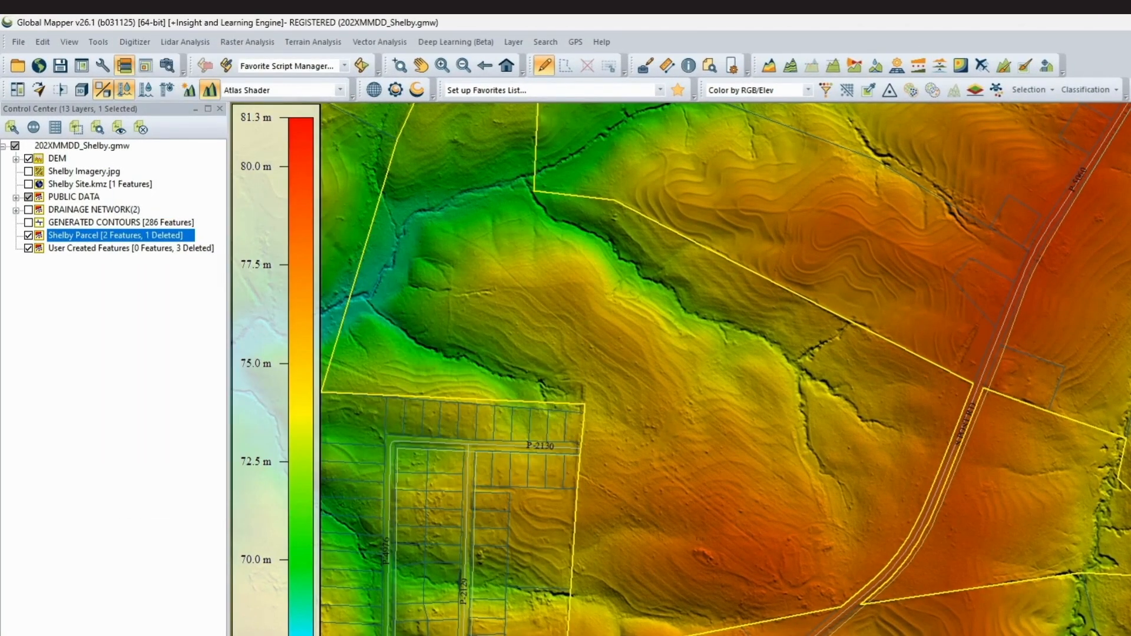
{"action": "left_click", "coordinate": [687, 523]}
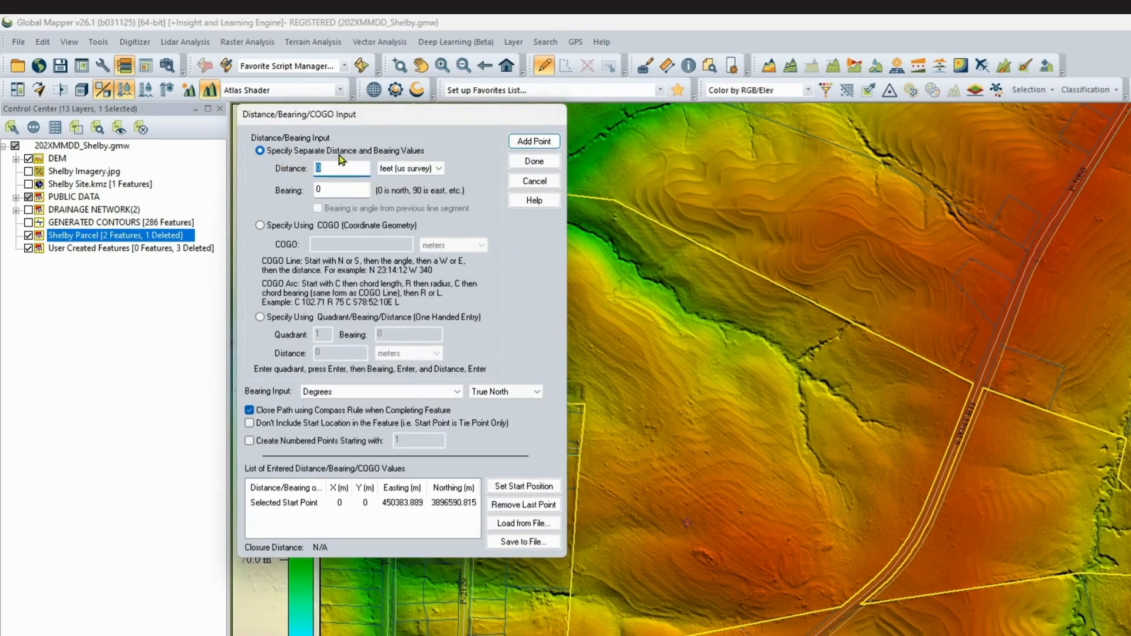
{"action": "left_click", "coordinate": [439, 169]}
{"action": "left_click", "coordinate": [439, 176]}
{"action": "left_click_drag", "start_coordinate": [343, 169], "coordinate": [278, 172]}
{"action": "type", "text": "1500"}
{"action": "left_click", "coordinate": [548, 144]}
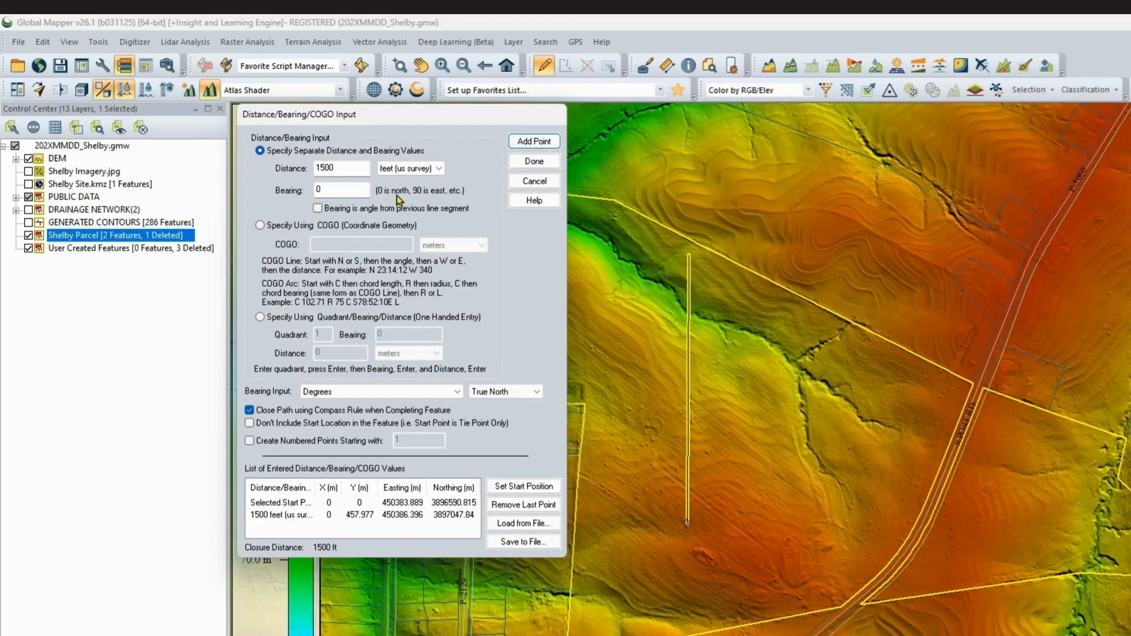
Step: Add a 400 ft segment at bearing 90 to the COGO line
{"action": "double_click", "coordinate": [343, 188]}
{"action": "double_click", "coordinate": [346, 168]}
{"action": "type", "text": "40"}
{"action": "left_click", "coordinate": [540, 143]}
Step: Add a 1500 ft segment at bearing 180 to the COGO line
{"action": "double_click", "coordinate": [351, 169]}
{"action": "type", "text": "15"}
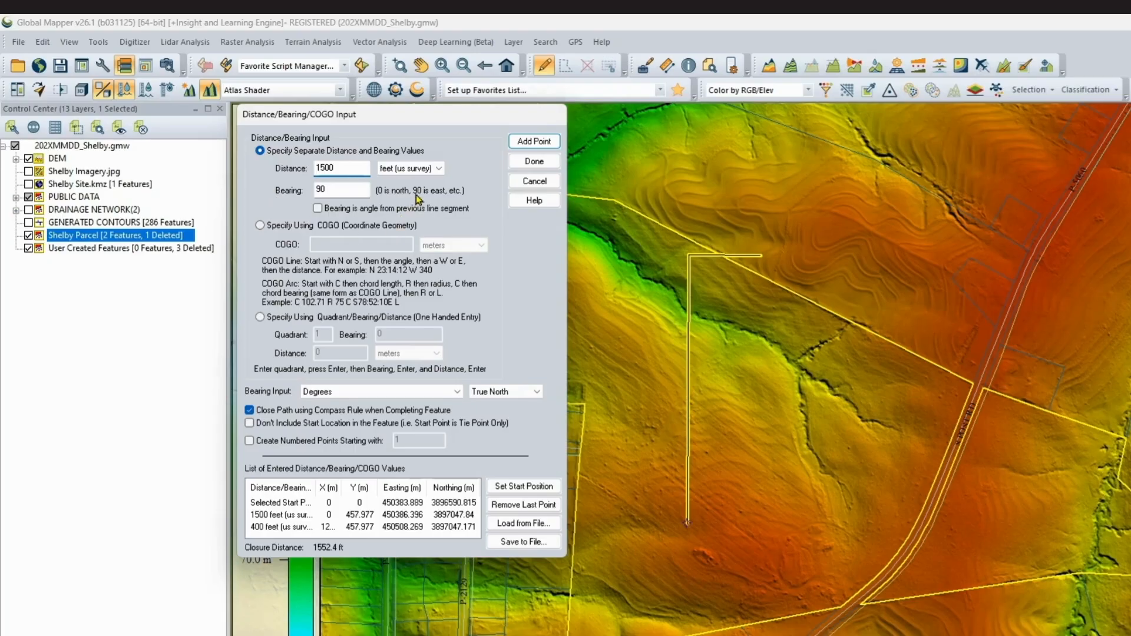
{"action": "double_click", "coordinate": [339, 190]}
{"action": "type", "text": "180"}
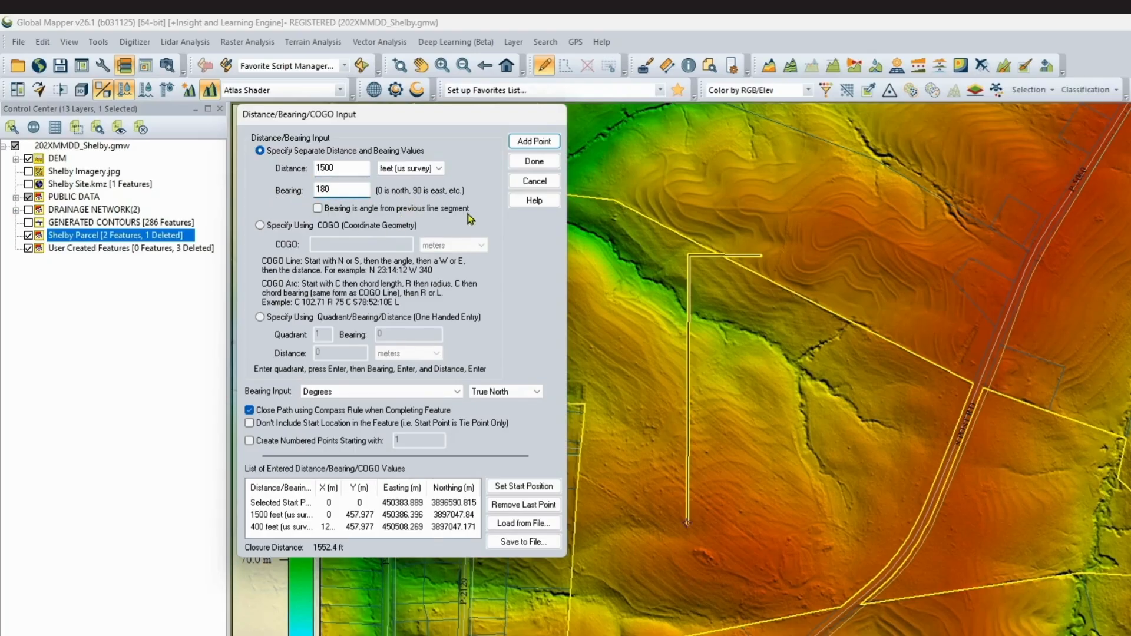
{"action": "left_click", "coordinate": [534, 142]}
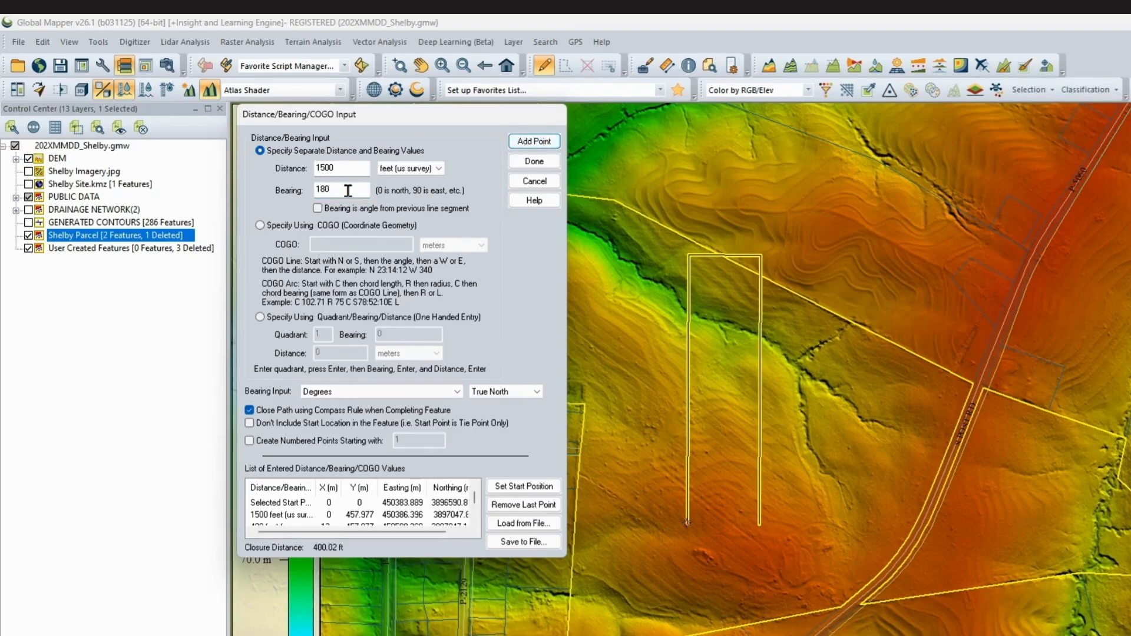
Step: Add a closing 400 ft segment at bearing 270 and complete the COGO rectangle
{"action": "key", "text": "shift+Tab"}
{"action": "type", "text": "40"}
{"action": "key", "text": "Tab"}
{"action": "type", "text": "27"}
{"action": "left_click", "coordinate": [534, 142]}
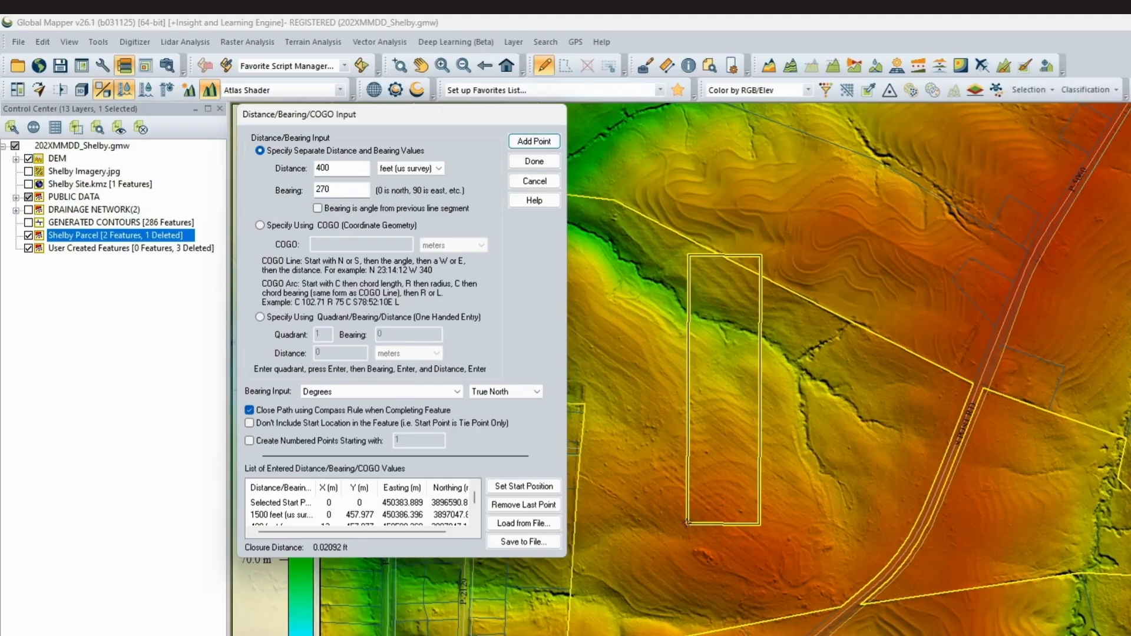
{"action": "left_click", "coordinate": [534, 161]}
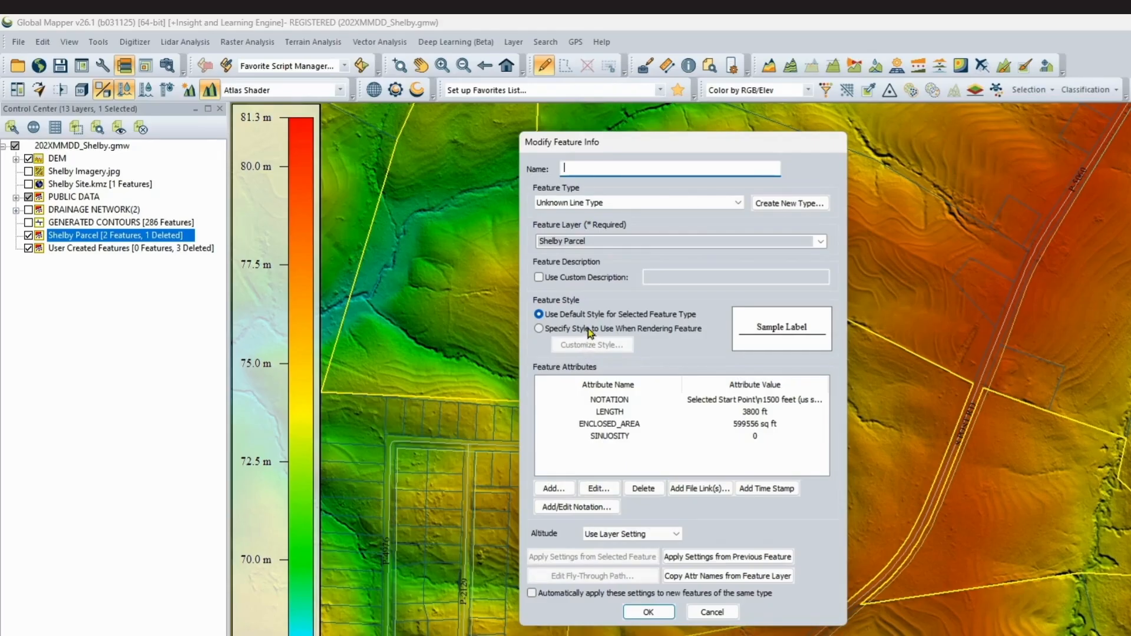
Step: Store the new rectangle line in a new feature layer named Site Pad (1500x400)
{"action": "left_click", "coordinate": [820, 243]}
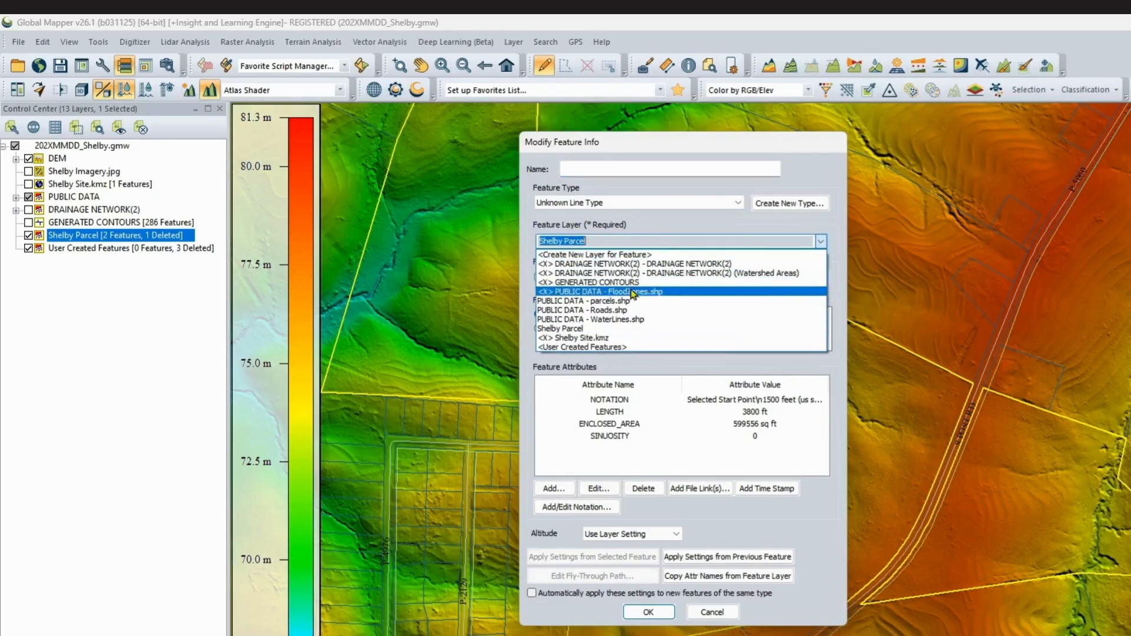
{"action": "left_click", "coordinate": [607, 255]}
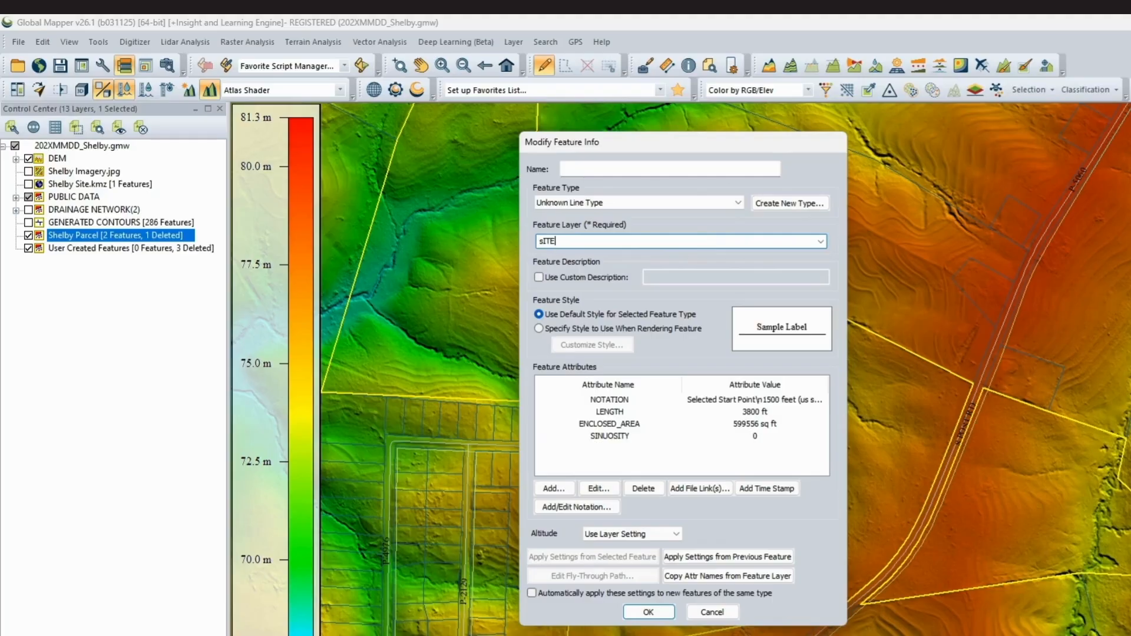
{"action": "key", "text": "BackSpace"}
{"action": "key", "text": "BackSpace"}
{"action": "key", "text": "BackSpace"}
{"action": "type", "text": "S"}
{"action": "left_click", "coordinate": [648, 612]}
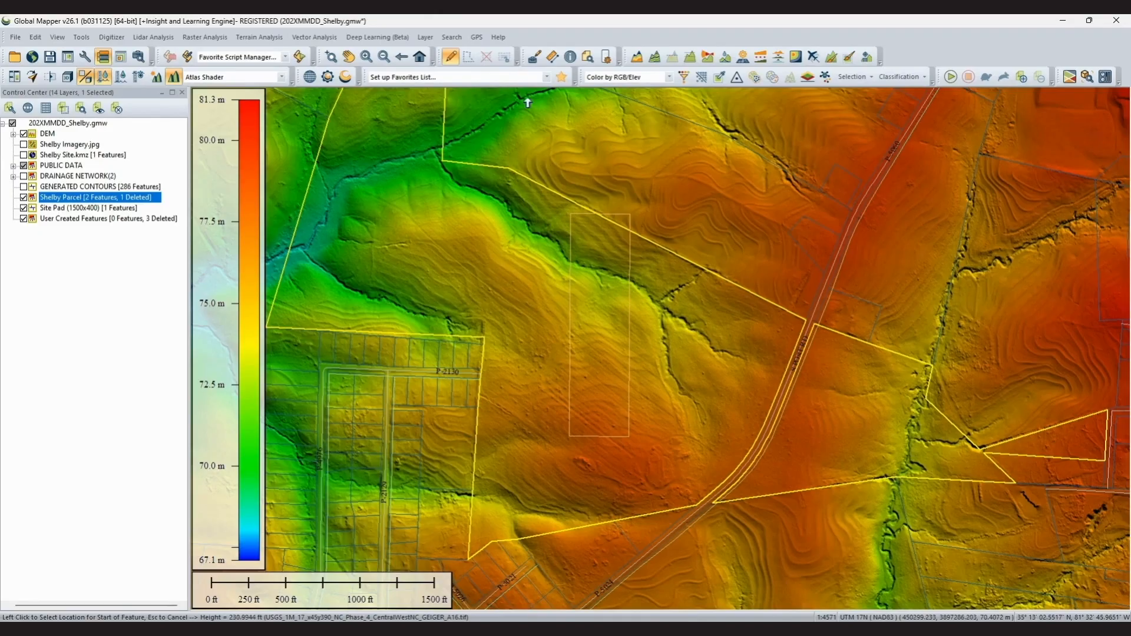
Step: Create an area feature from the rectangular pad line and place it in the Site Pad (1500x400) layer
{"action": "left_click", "coordinate": [534, 57]}
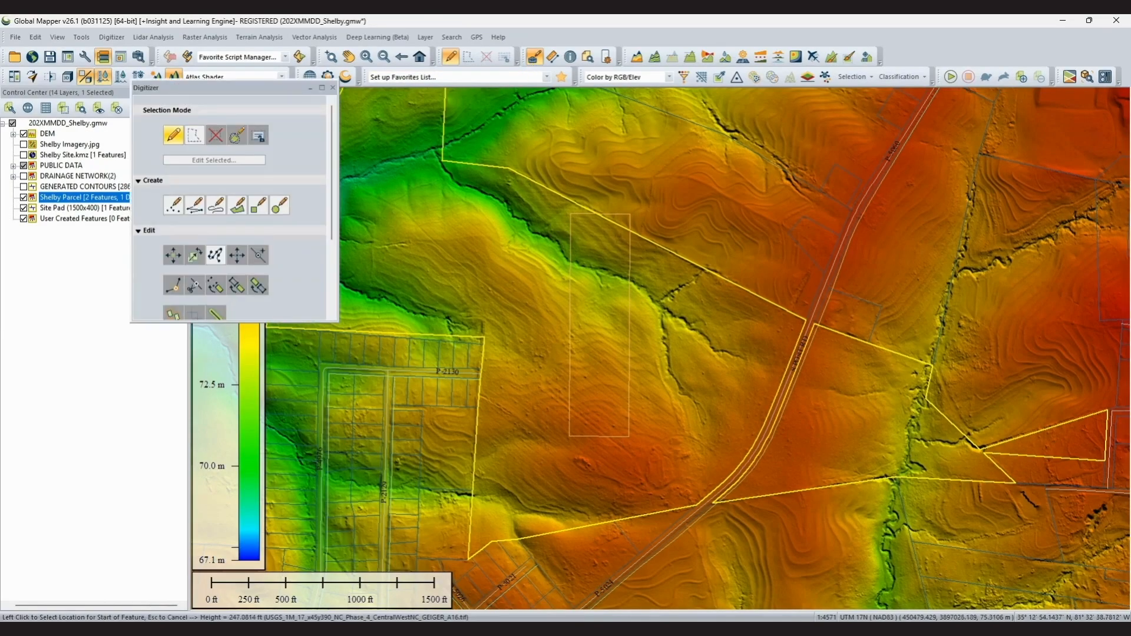
{"action": "left_click", "coordinate": [612, 215]}
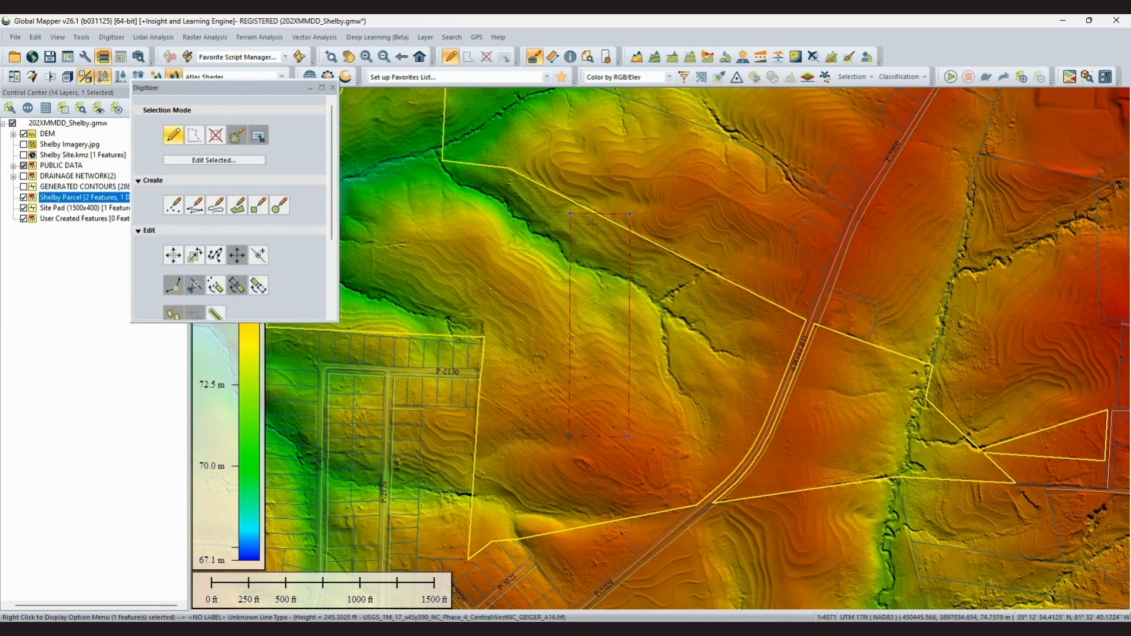
{"action": "right_click", "coordinate": [570, 266]}
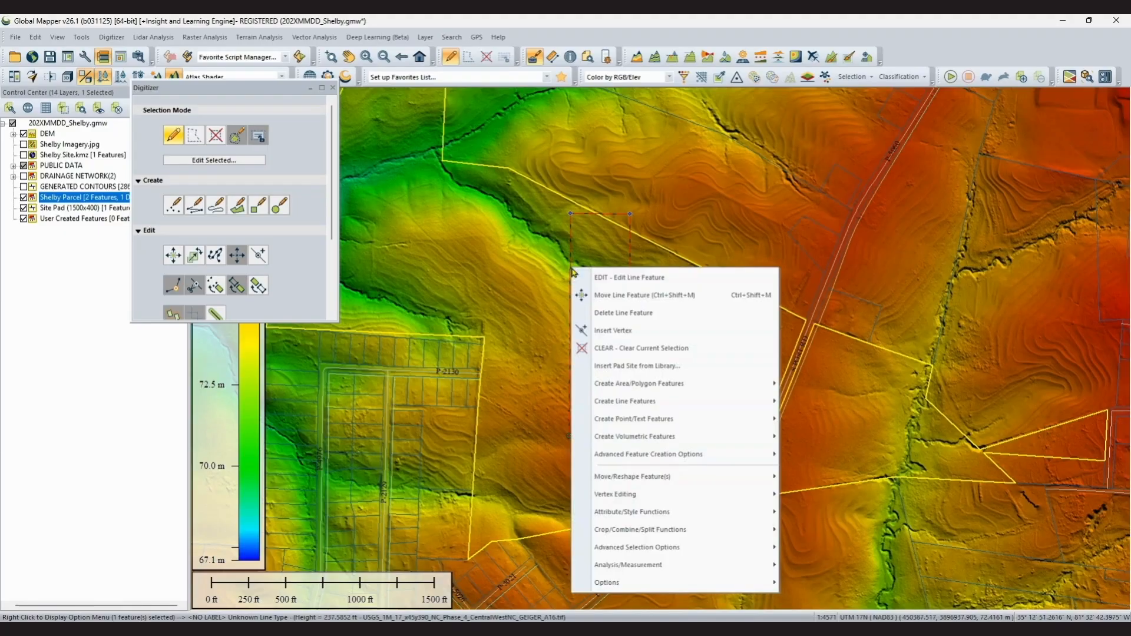
{"action": "mouse_move", "coordinate": [629, 389]}
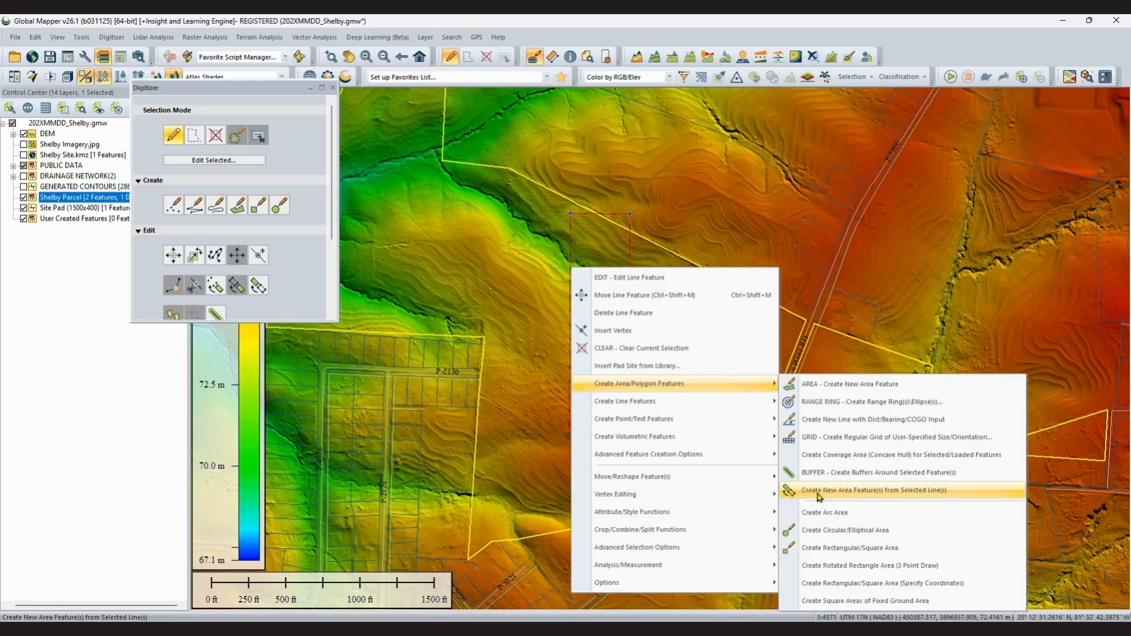
{"action": "left_click", "coordinate": [853, 497]}
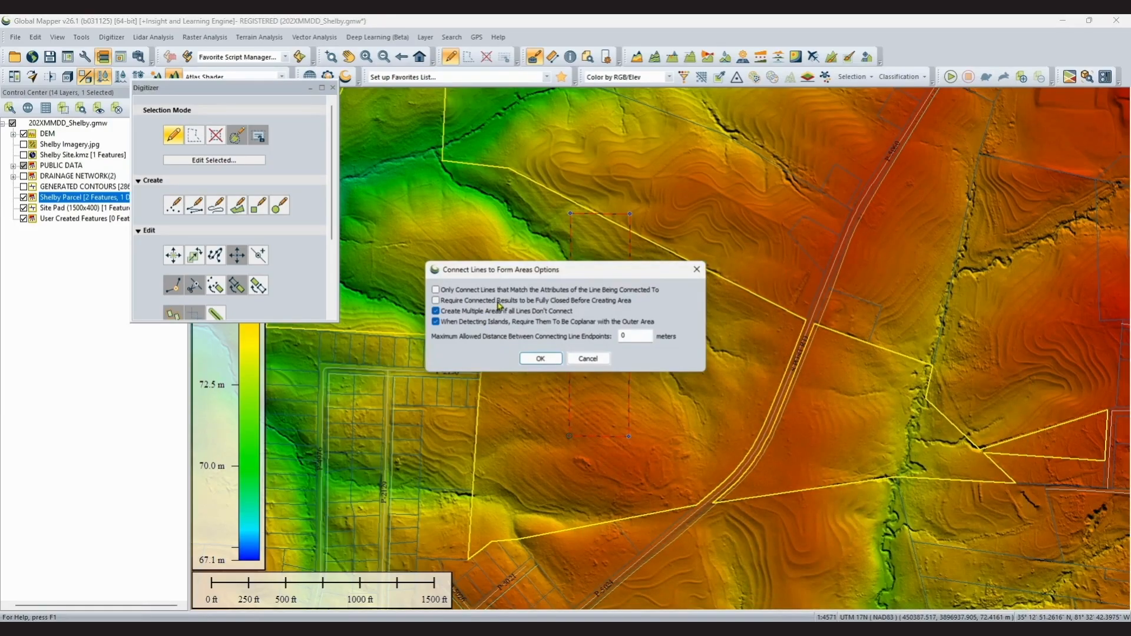
{"action": "left_click", "coordinate": [540, 359]}
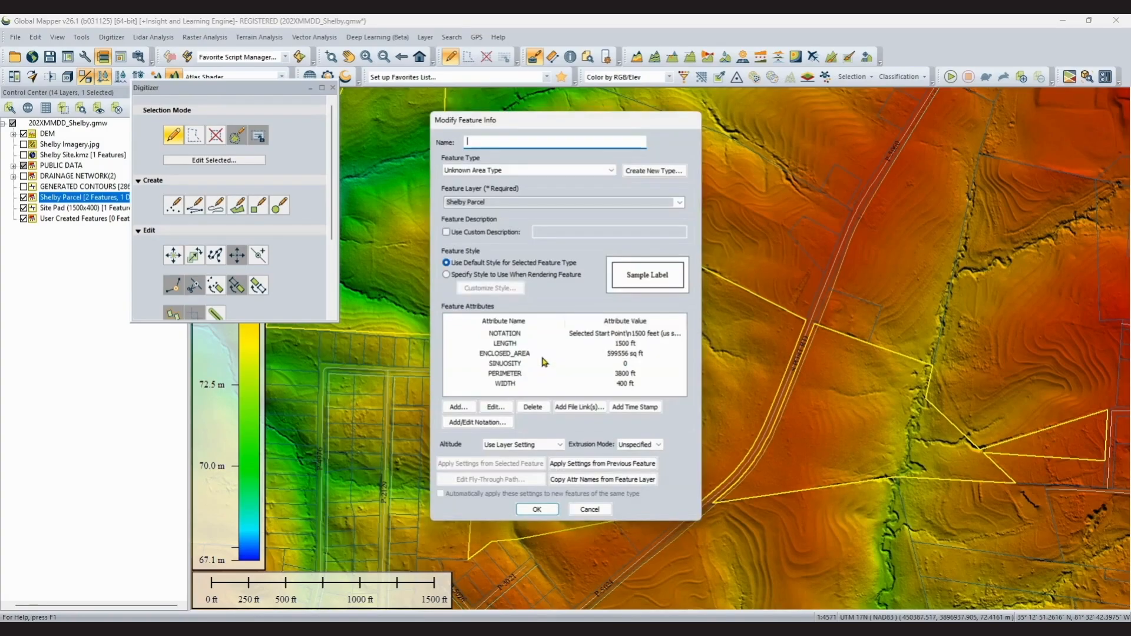
{"action": "left_click", "coordinate": [679, 204]}
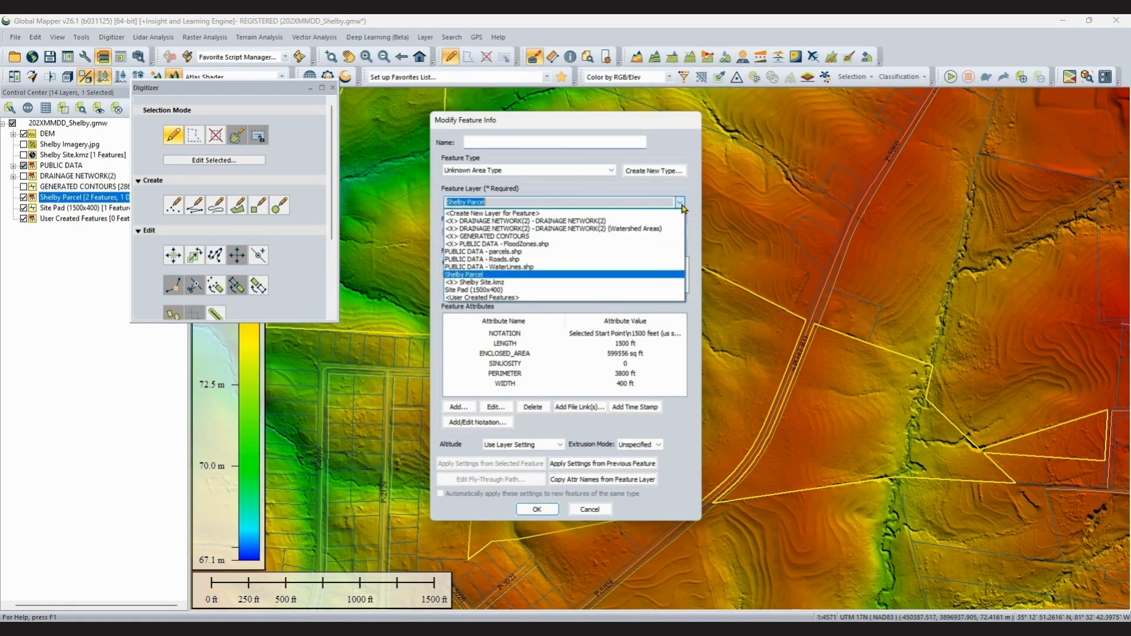
{"action": "left_click", "coordinate": [489, 290]}
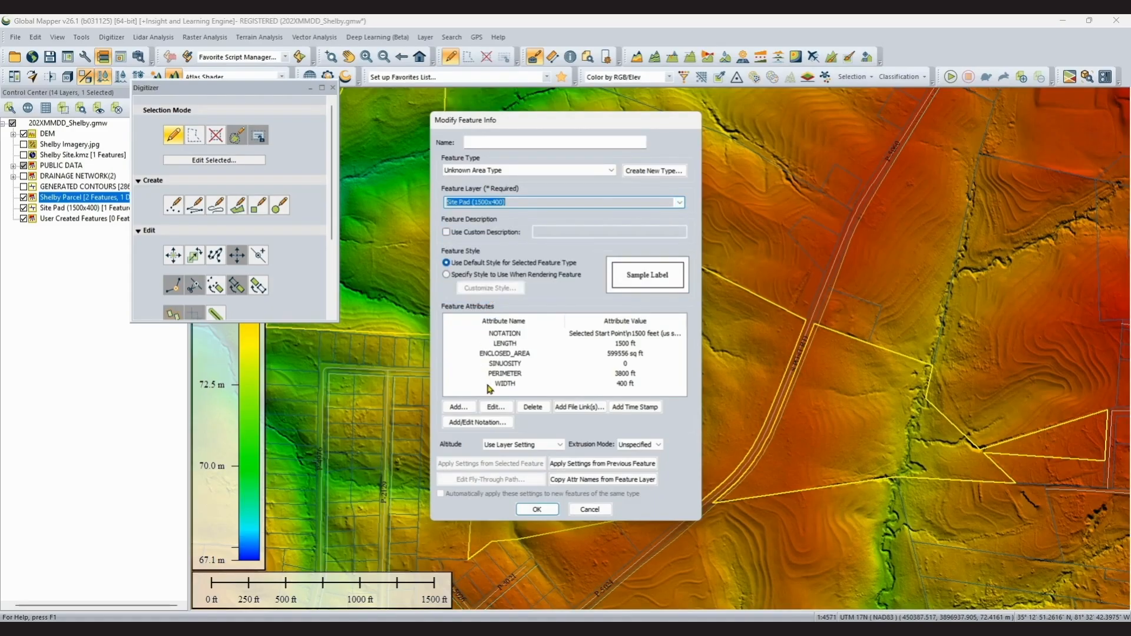
{"action": "left_click", "coordinate": [536, 509]}
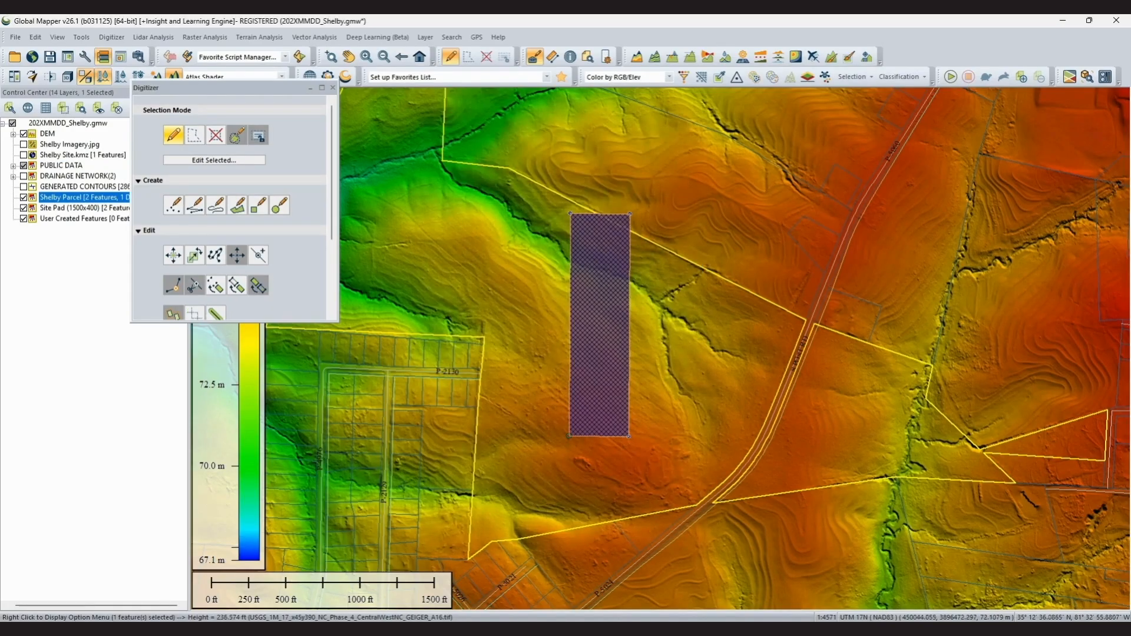
Step: Delete the original pad outline line, keeping only the pad area
{"action": "key", "text": "Escape"}
{"action": "left_click", "coordinate": [610, 299]}
{"action": "key", "text": "Escape"}
{"action": "left_click", "coordinate": [630, 302]}
{"action": "key", "text": "Delete"}
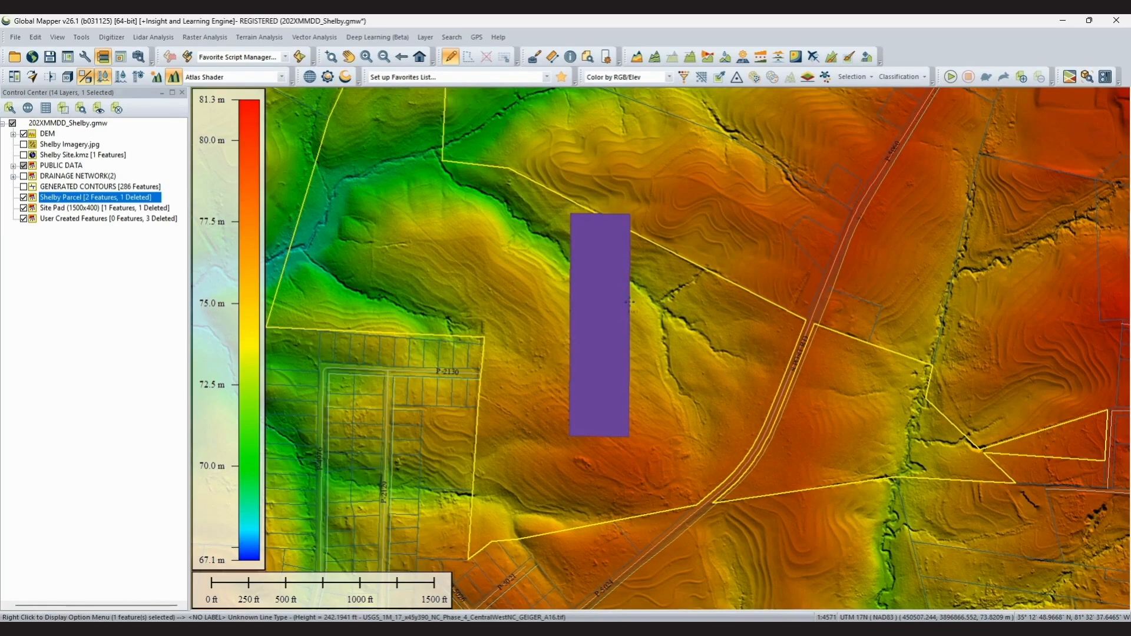
Step: Set the fill pattern of the site pad area to No Fill so only its border is drawn
{"action": "right_click", "coordinate": [599, 286]}
{"action": "left_click", "coordinate": [625, 292]}
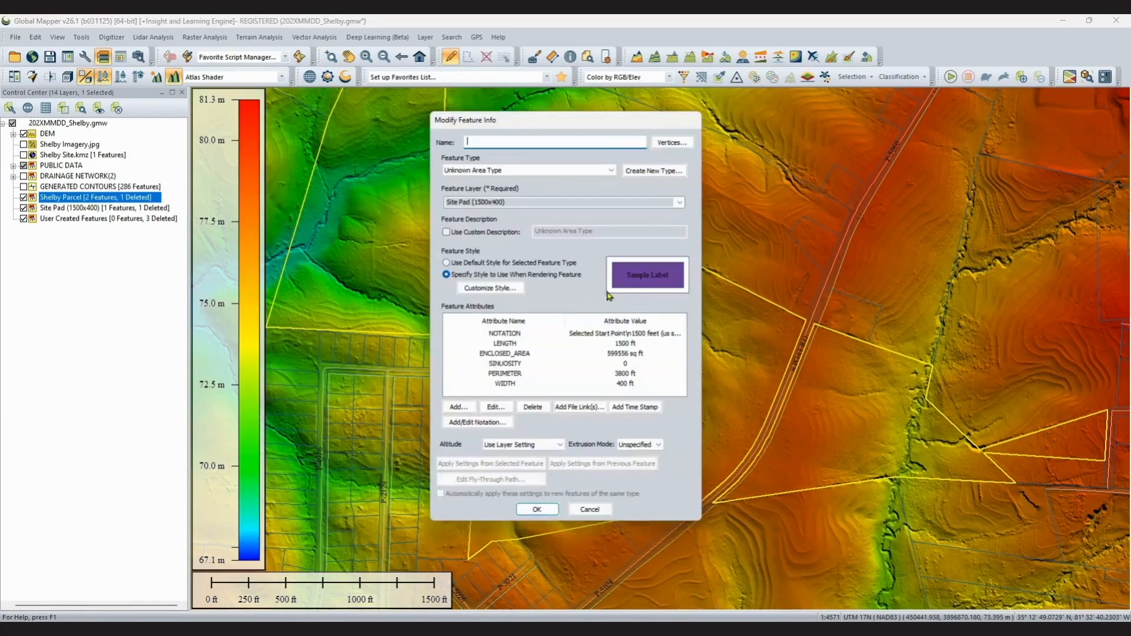
{"action": "left_click", "coordinate": [490, 288]}
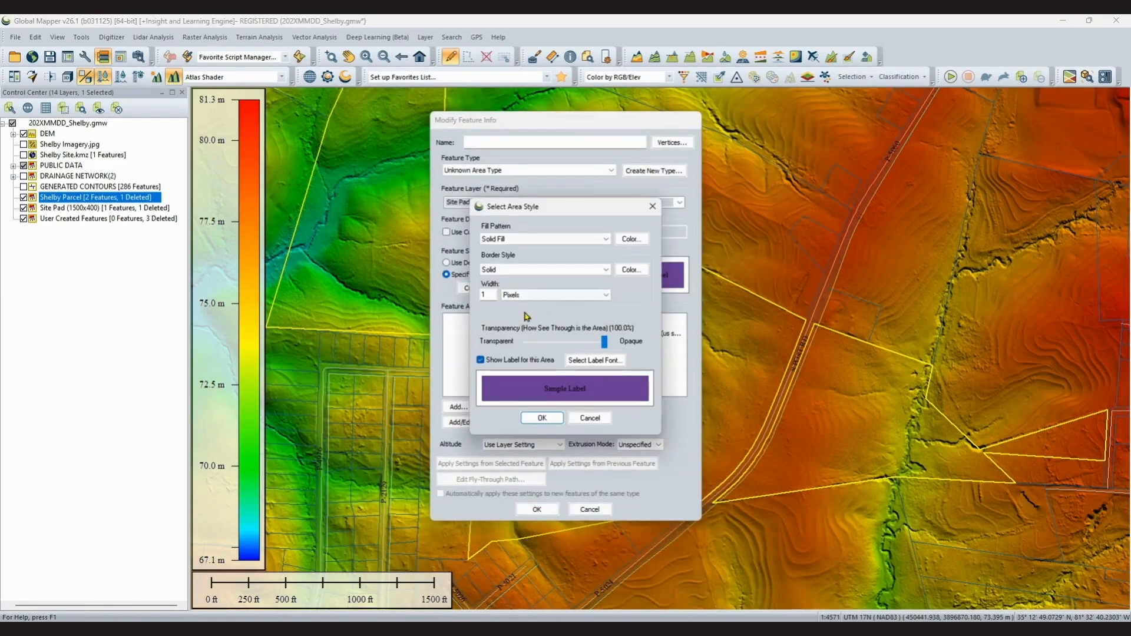
{"action": "left_click", "coordinate": [570, 239]}
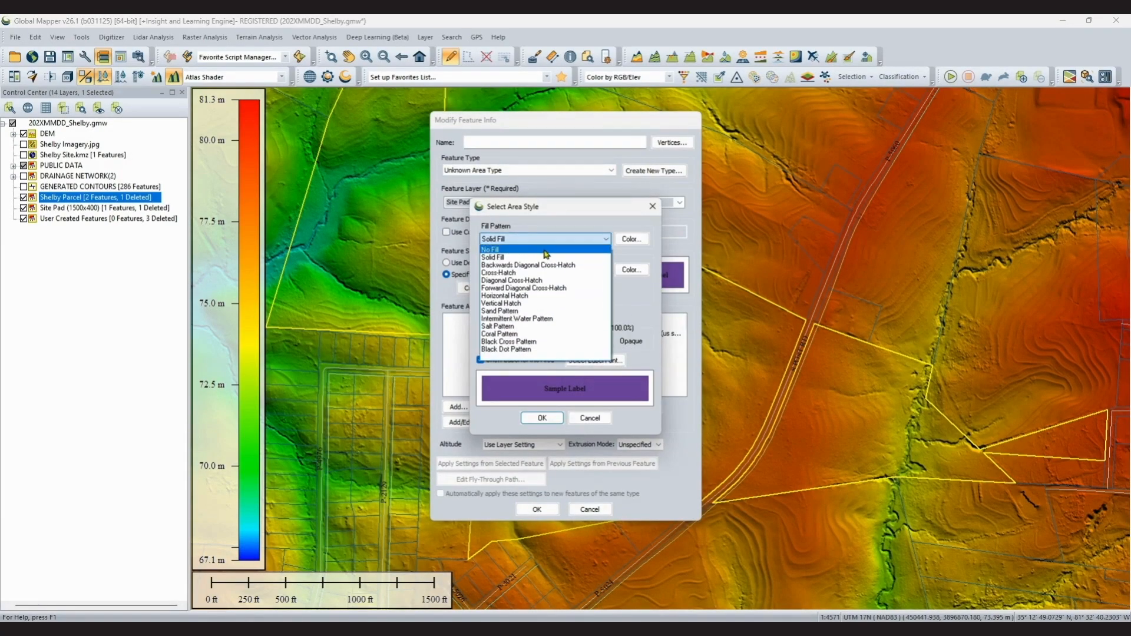
{"action": "left_click", "coordinate": [533, 250]}
{"action": "left_click", "coordinate": [554, 420]}
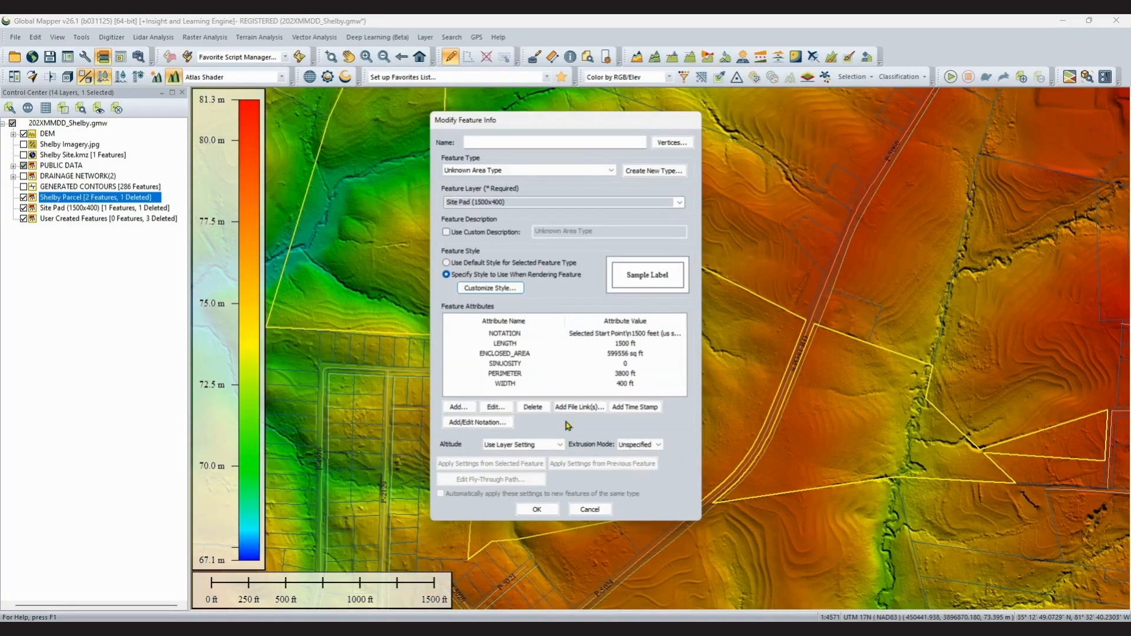
{"action": "left_click", "coordinate": [537, 508]}
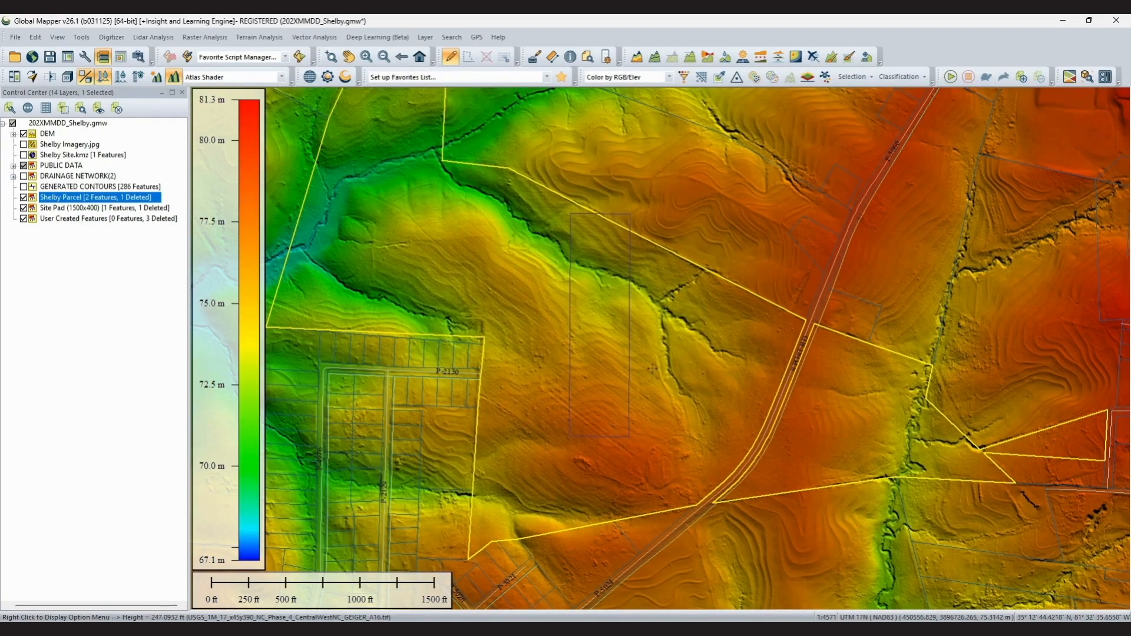
Step: Calculate a flattened site plan grid from the site pad area, equalizing cut and fill and optimizing its placement within the Shelby Parcel layer
{"action": "left_click", "coordinate": [629, 355]}
{"action": "key", "text": "Escape"}
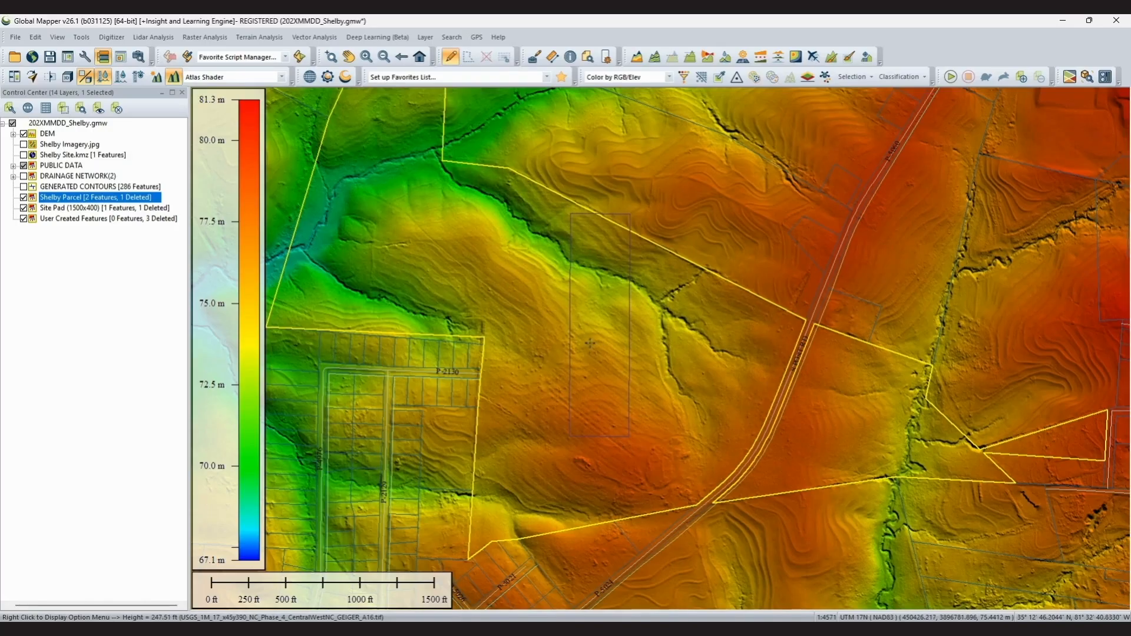
{"action": "left_click", "coordinate": [571, 341]}
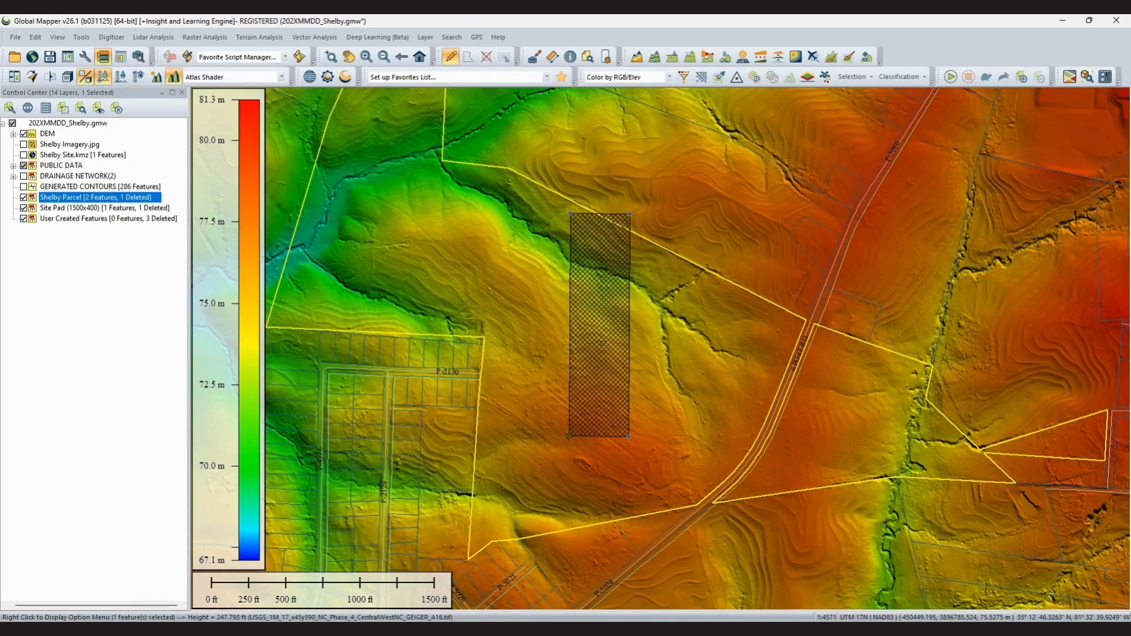
{"action": "right_click", "coordinate": [594, 341]}
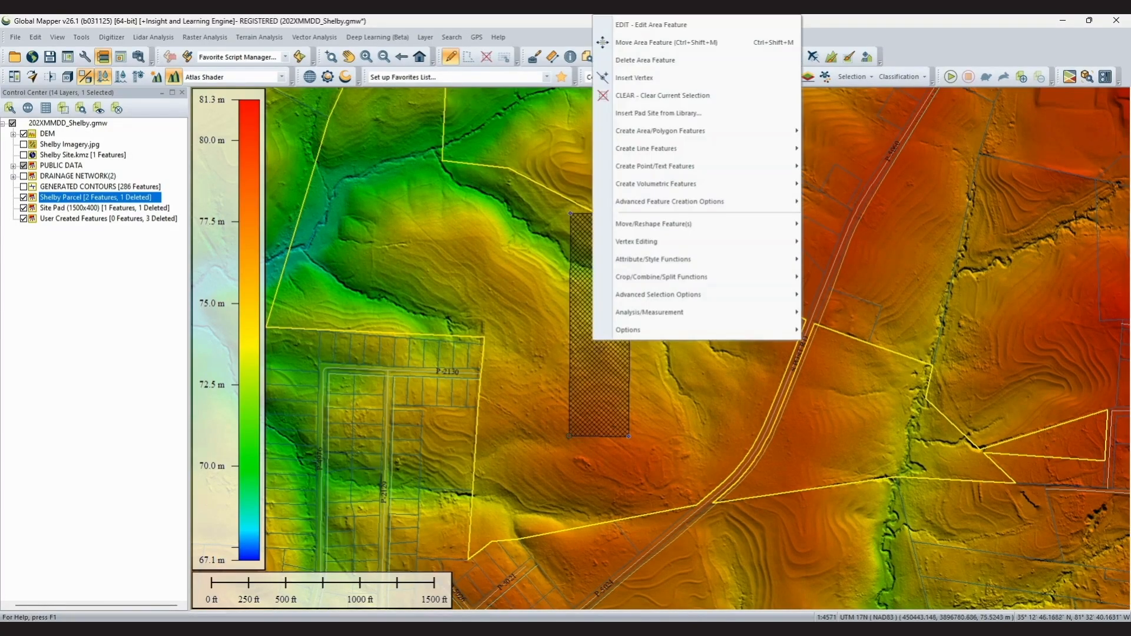
{"action": "mouse_move", "coordinate": [666, 203]}
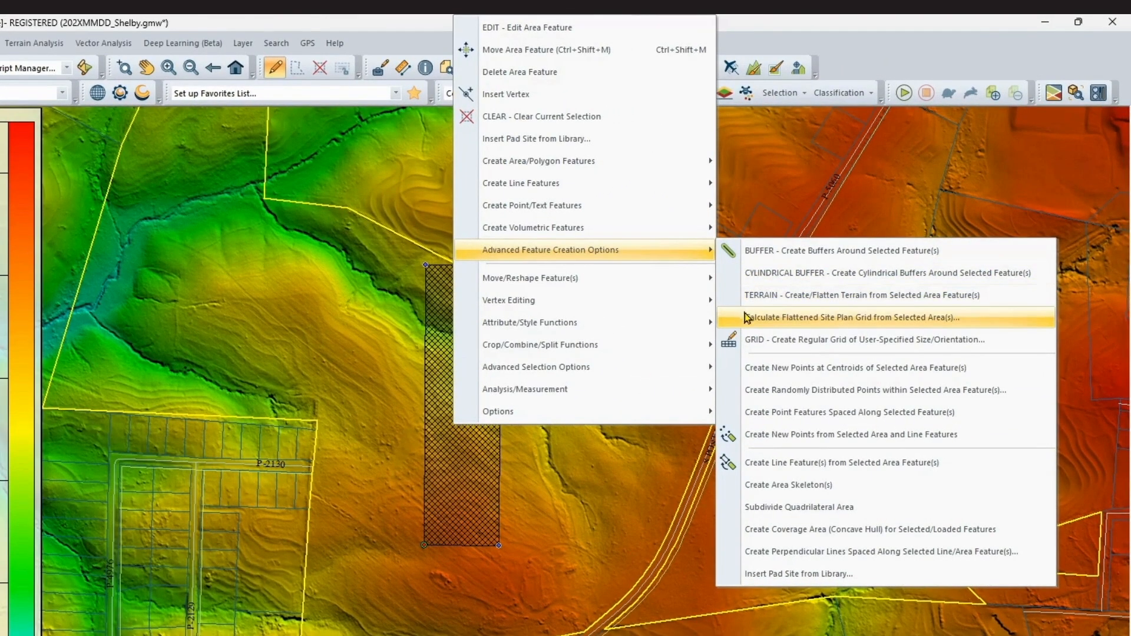
{"action": "left_click", "coordinate": [826, 318]}
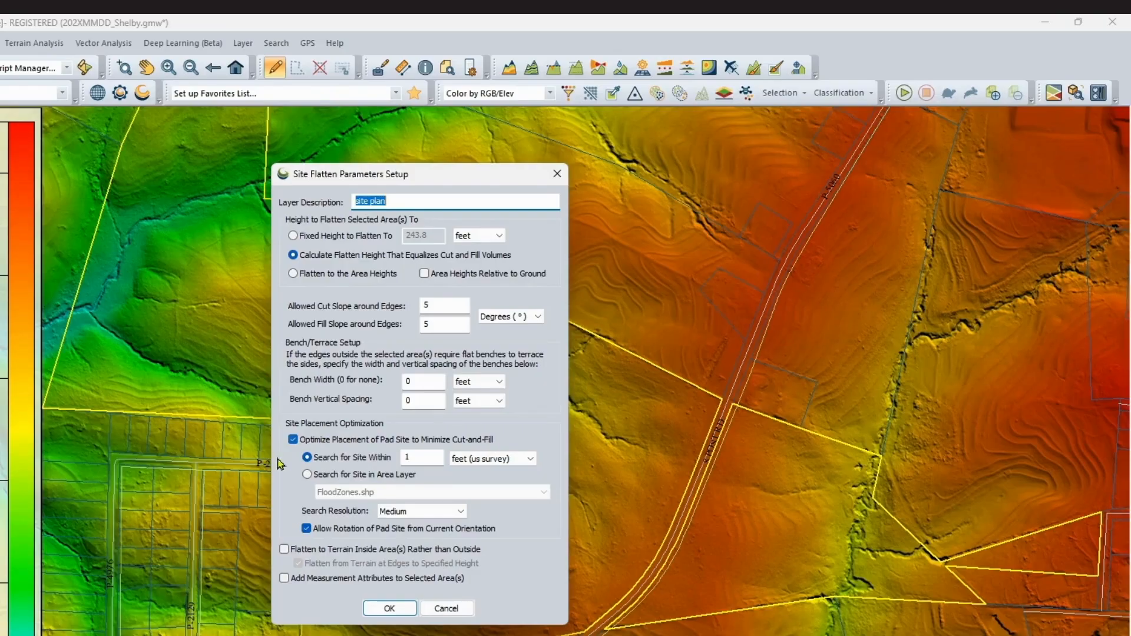
{"action": "left_click", "coordinate": [323, 477]}
{"action": "left_click", "coordinate": [544, 493]}
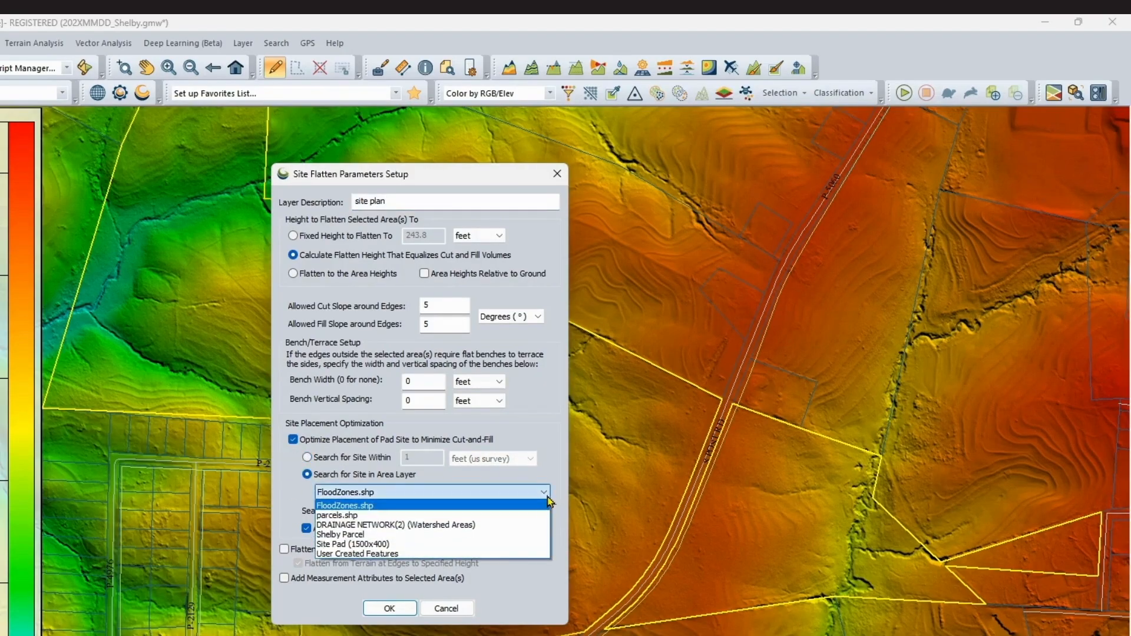
{"action": "left_click", "coordinate": [354, 536]}
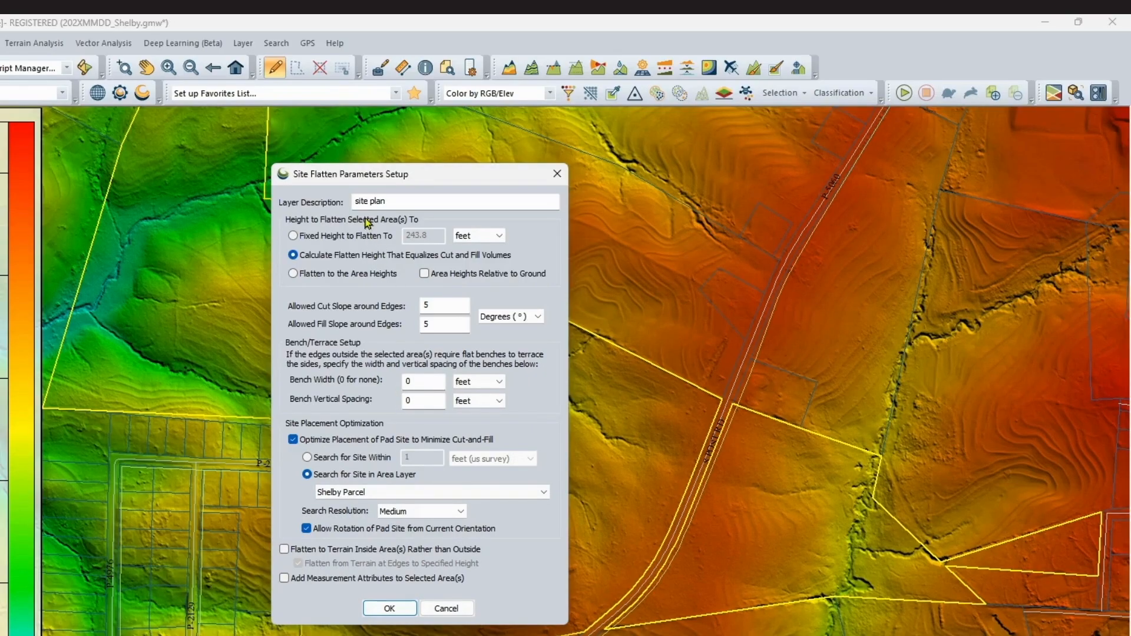
{"action": "left_click", "coordinate": [390, 609]}
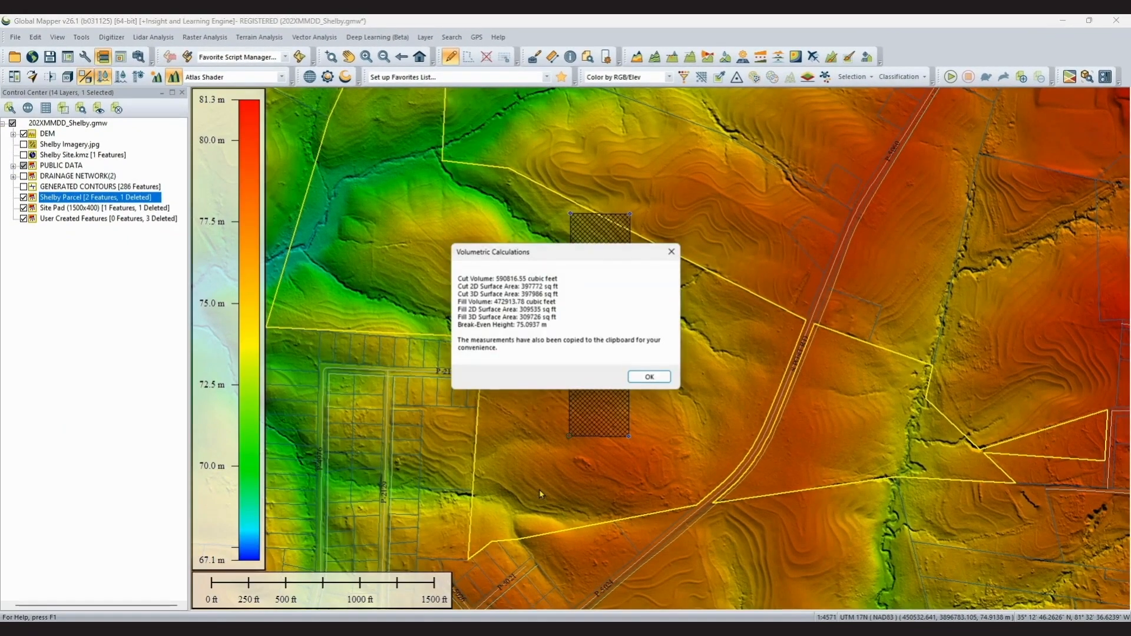
{"action": "left_click", "coordinate": [646, 380]}
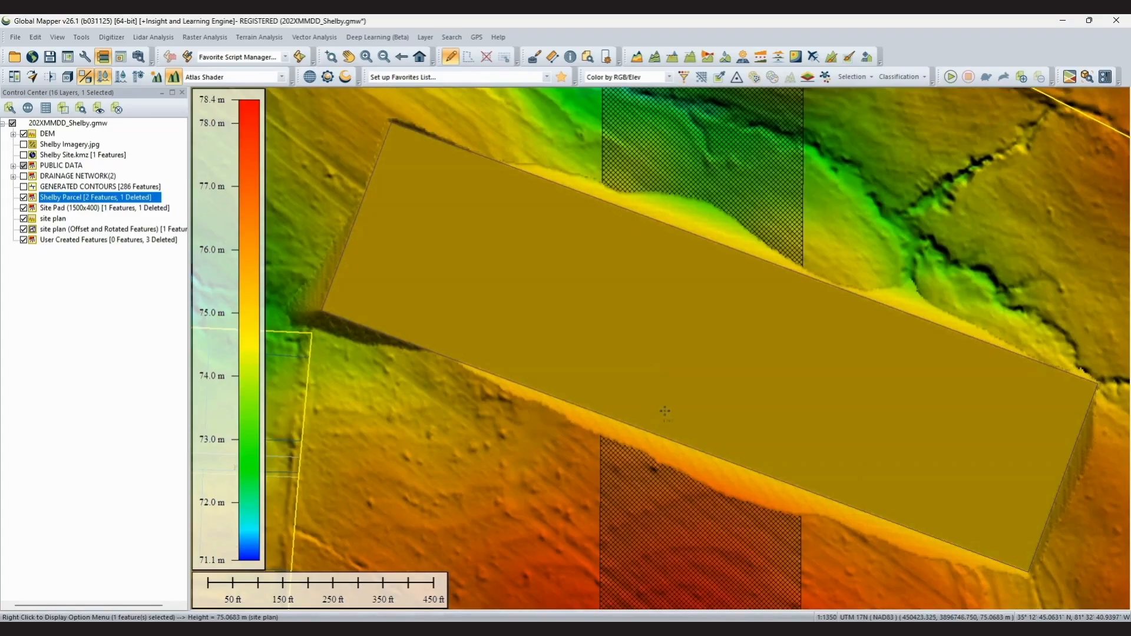
Step: Clear the pad selection and examine the flattened, rotated pad and its side slopes from several angles in the 3D view
{"action": "scroll", "coordinate": [664, 411], "scroll_direction": "down", "scroll_amount": 3}
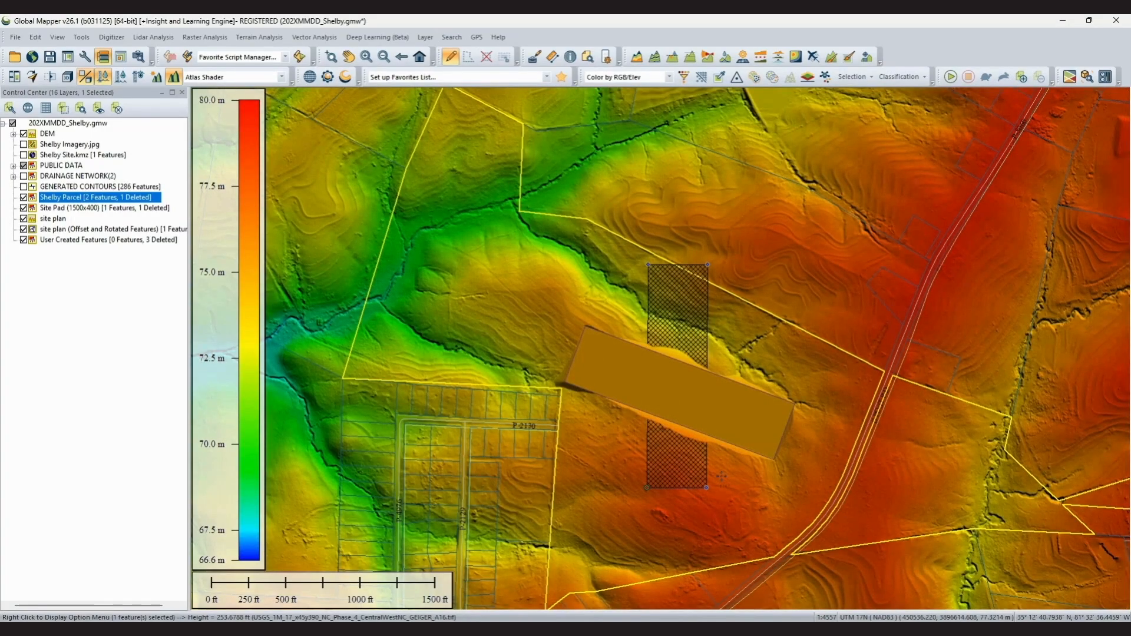
{"action": "left_click", "coordinate": [722, 475]}
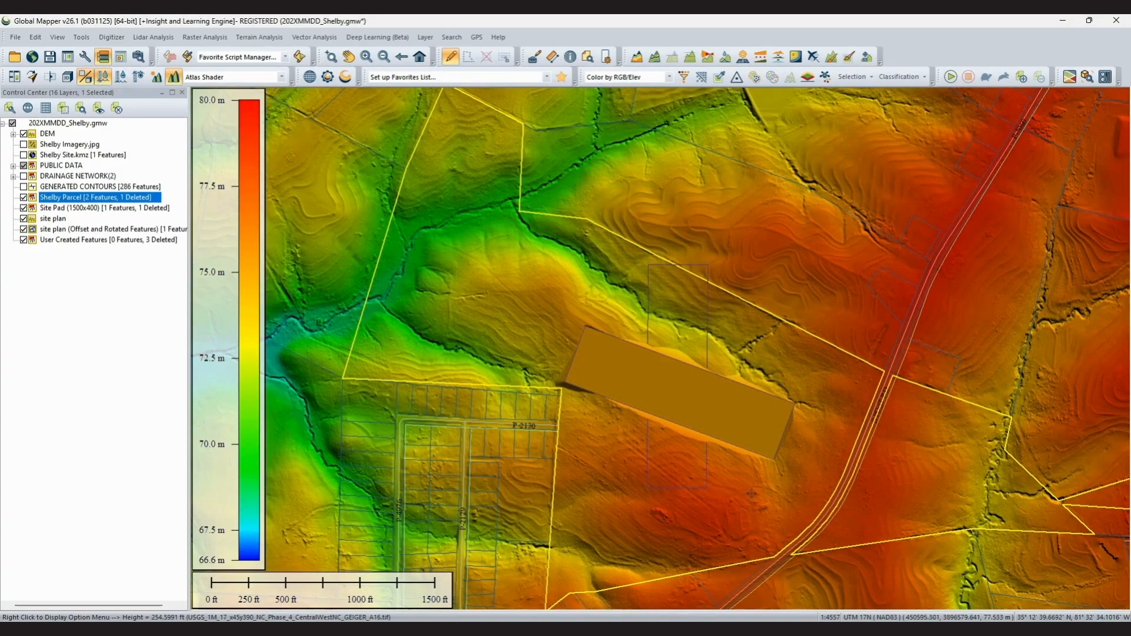
{"action": "left_click_drag", "start_coordinate": [754, 493], "coordinate": [706, 444]}
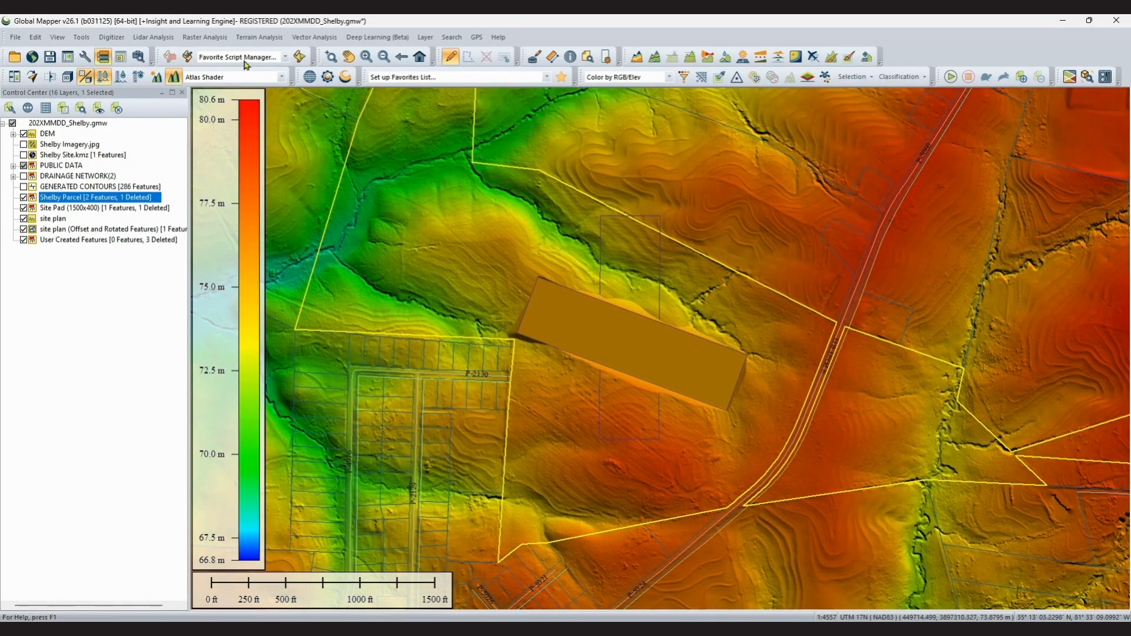
{"action": "left_click", "coordinate": [68, 77]}
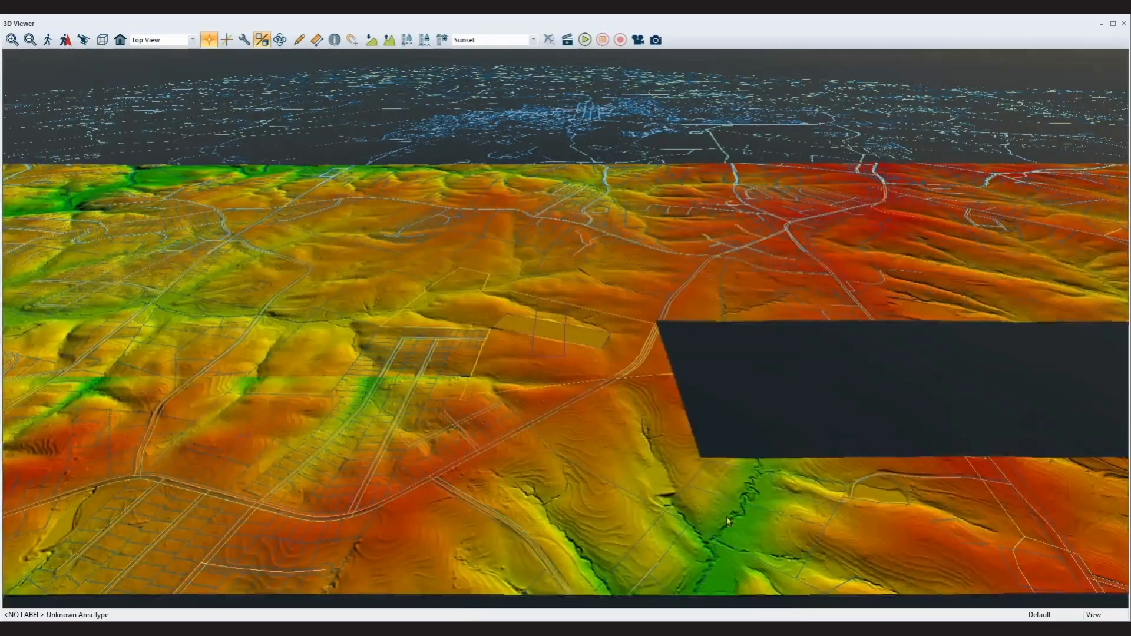
{"action": "left_click_drag", "start_coordinate": [682, 354], "coordinate": [620, 387]}
{"action": "scroll", "coordinate": [621, 387], "scroll_direction": "up", "scroll_amount": 6}
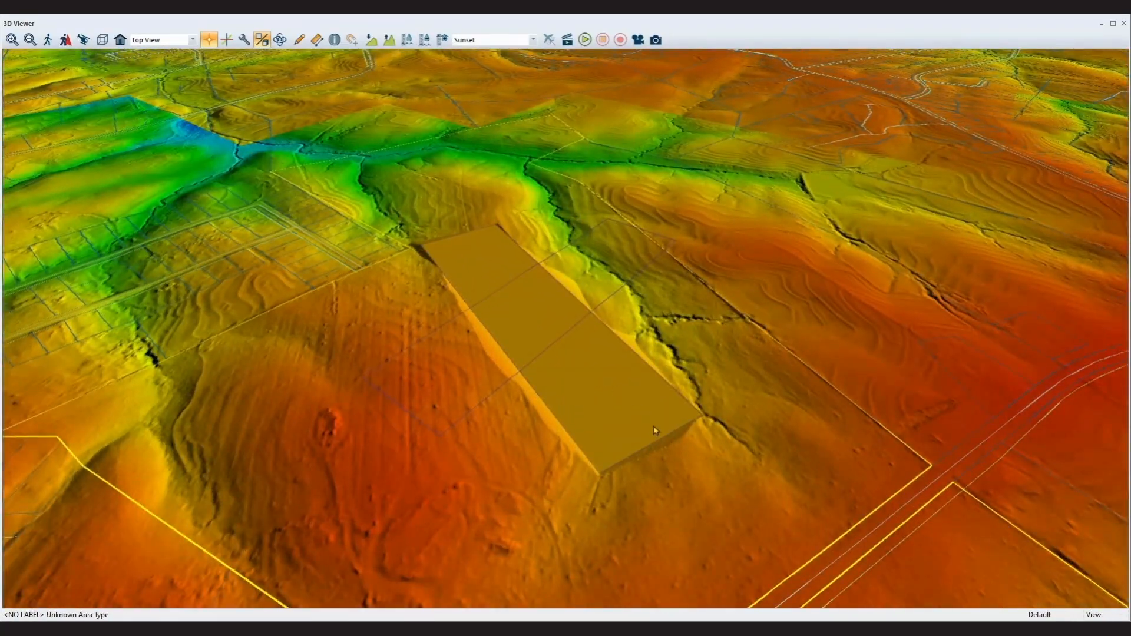
{"action": "left_click_drag", "start_coordinate": [656, 431], "coordinate": [494, 396]}
{"action": "scroll", "coordinate": [493, 396], "scroll_direction": "up", "scroll_amount": 5}
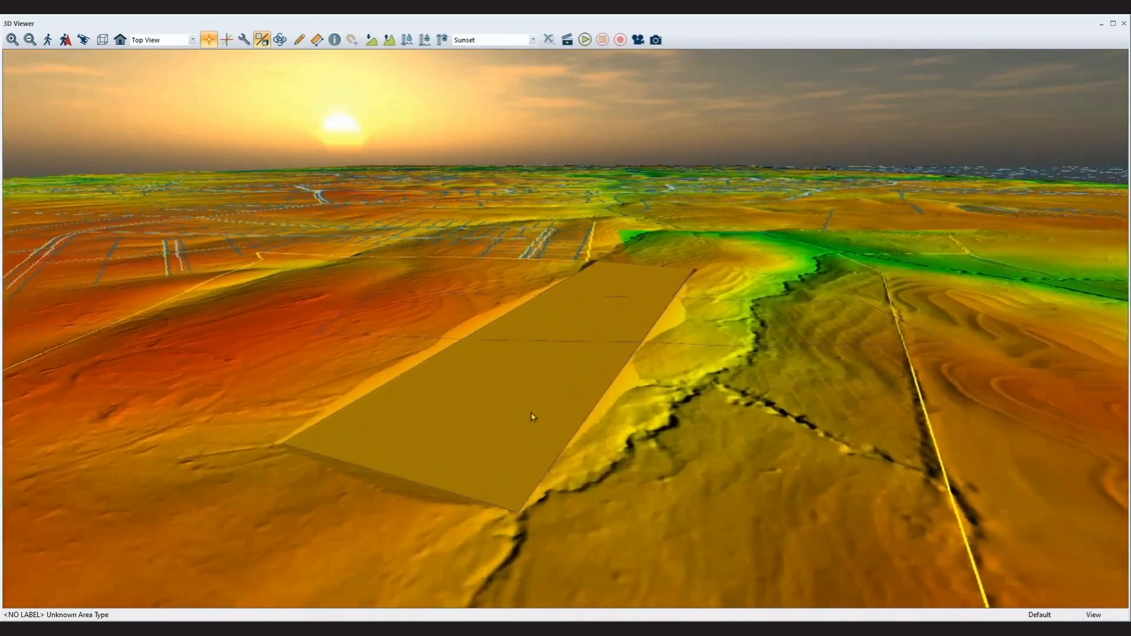
{"action": "left_click_drag", "start_coordinate": [607, 433], "coordinate": [430, 464]}
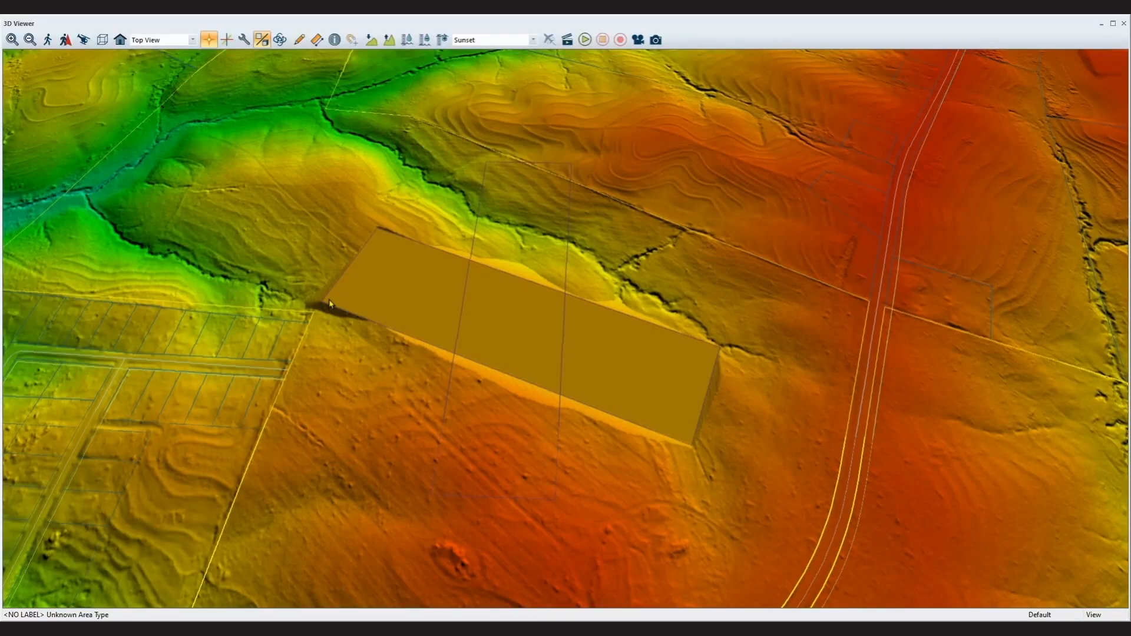
{"action": "scroll", "coordinate": [486, 349], "scroll_direction": "down", "scroll_amount": 1}
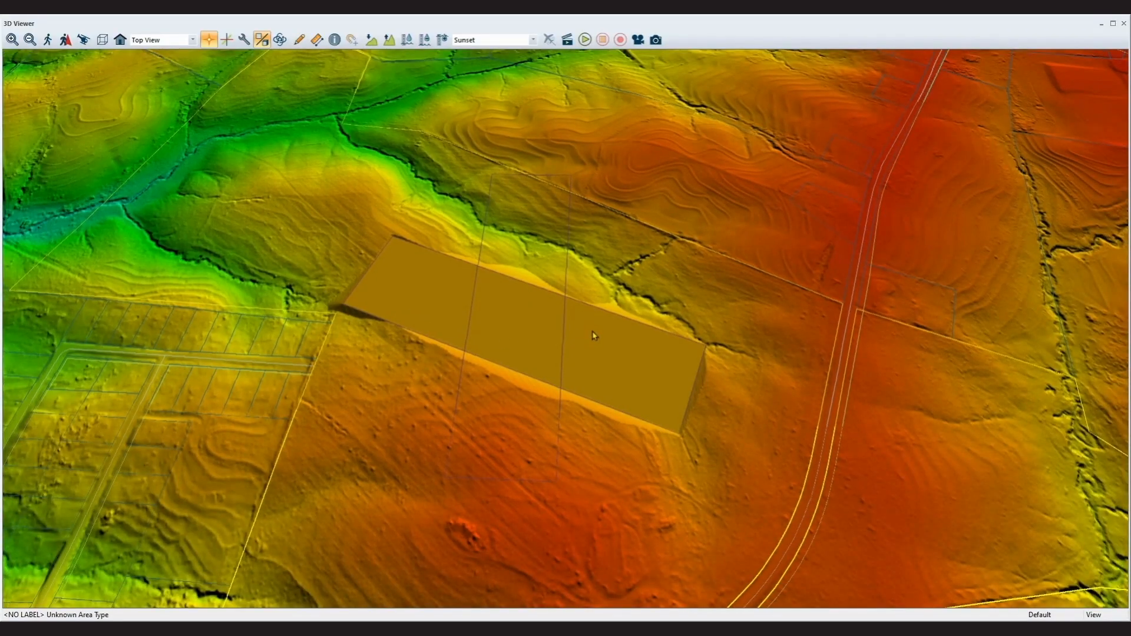
Step: Show the Shelby Imagery.jpg layer and examine the flattened pad against it in a smaller 3D view, closing that view when done
{"action": "left_click_drag", "start_coordinate": [1129, 16], "coordinate": [405, 212]}
{"action": "left_click_drag", "start_coordinate": [340, 224], "coordinate": [441, 188]}
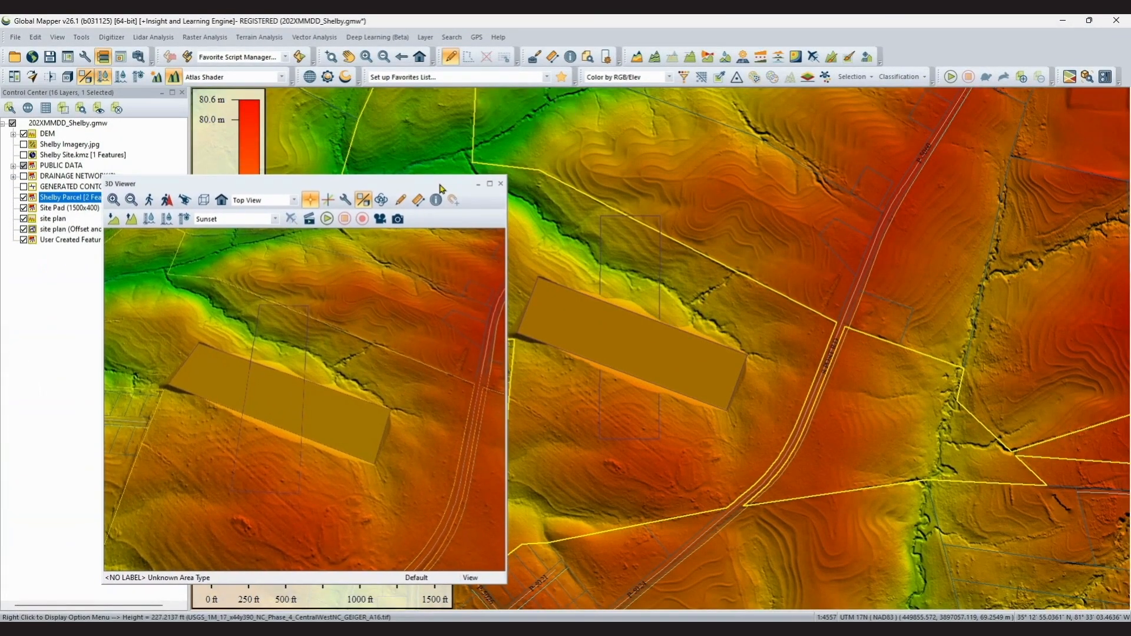
{"action": "left_click", "coordinate": [25, 145]}
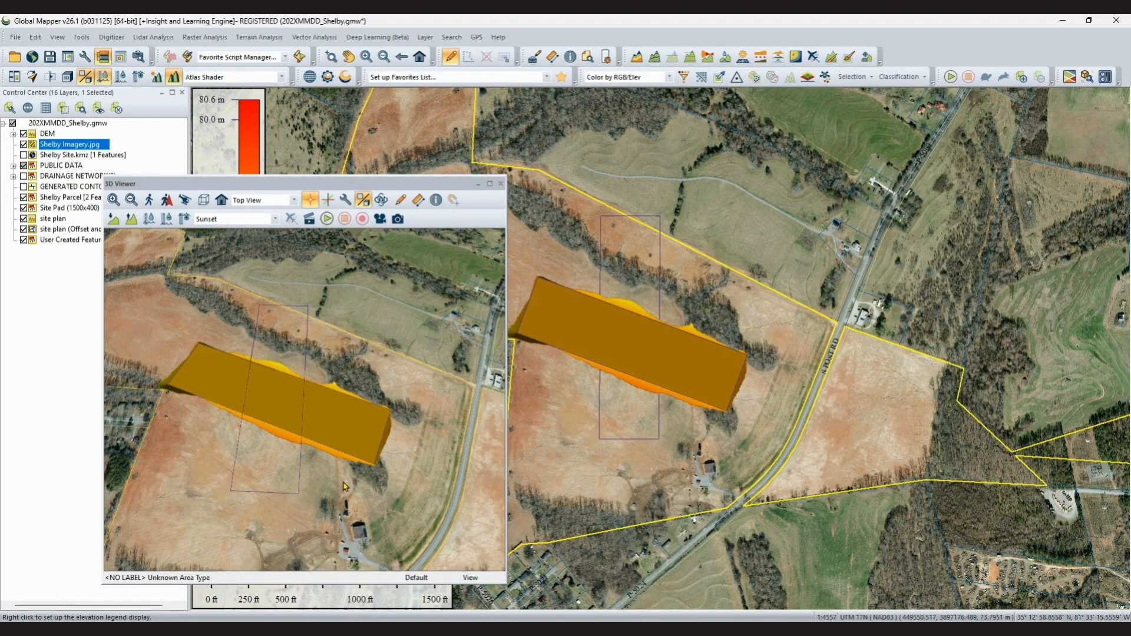
{"action": "left_click_drag", "start_coordinate": [346, 486], "coordinate": [405, 536]}
{"action": "left_click_drag", "start_coordinate": [352, 420], "coordinate": [378, 428]}
{"action": "left_click_drag", "start_coordinate": [276, 447], "coordinate": [295, 474]}
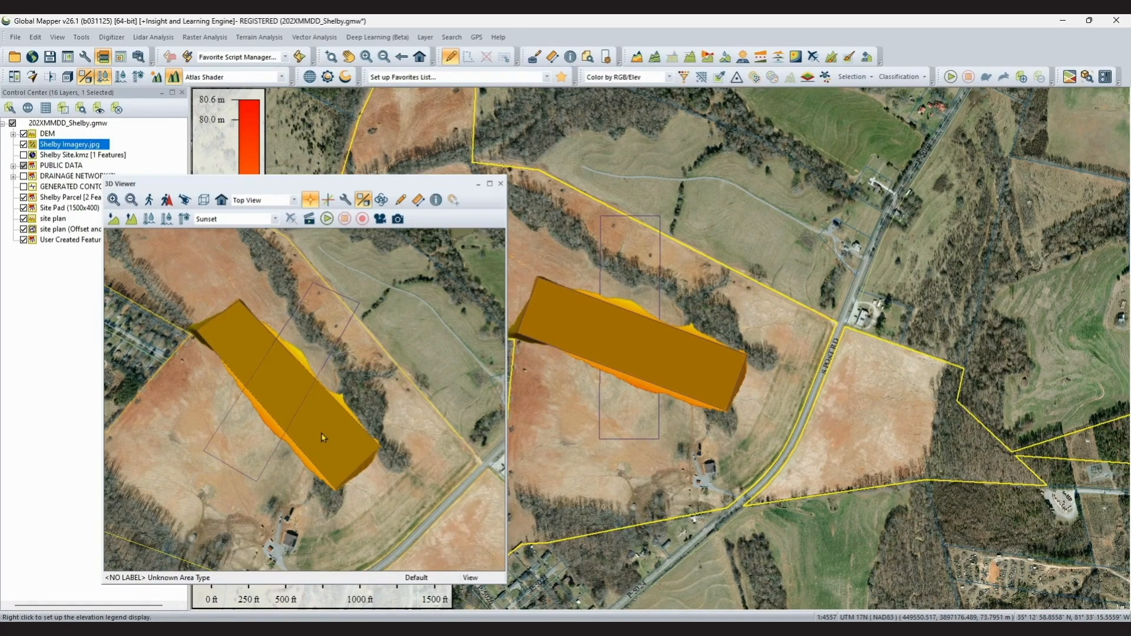
{"action": "left_click", "coordinate": [500, 183]}
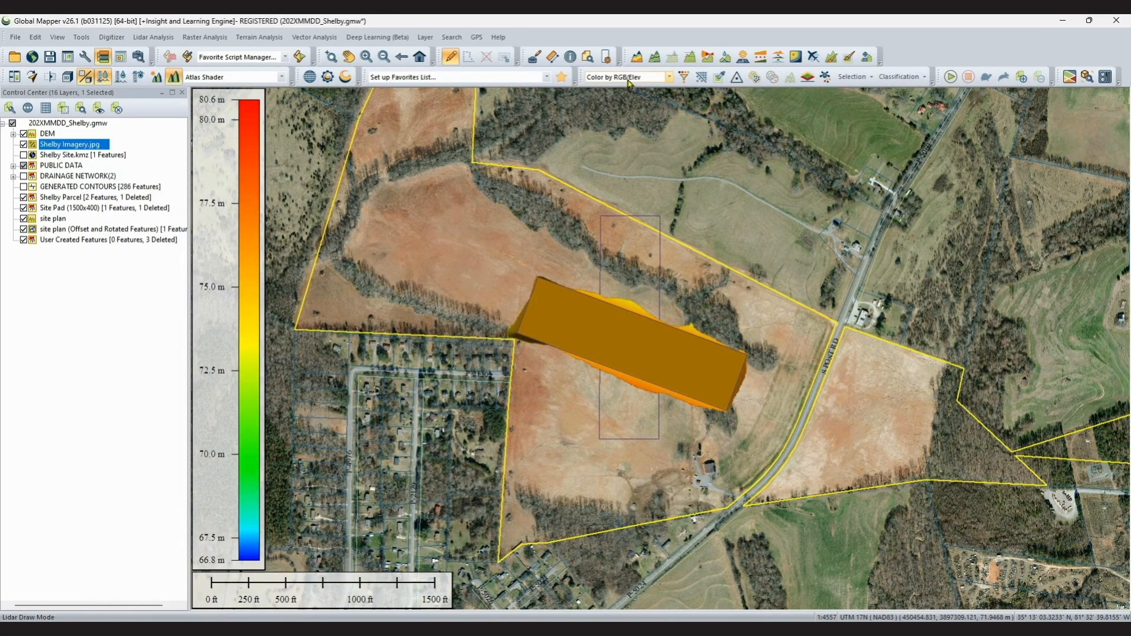
Step: Draw a path profile about 1226 ft long across the flattened pad from southwest to northeast
{"action": "left_click", "coordinate": [691, 59]}
{"action": "left_click", "coordinate": [493, 375]}
{"action": "left_click", "coordinate": [518, 392]}
{"action": "left_click", "coordinate": [567, 410]}
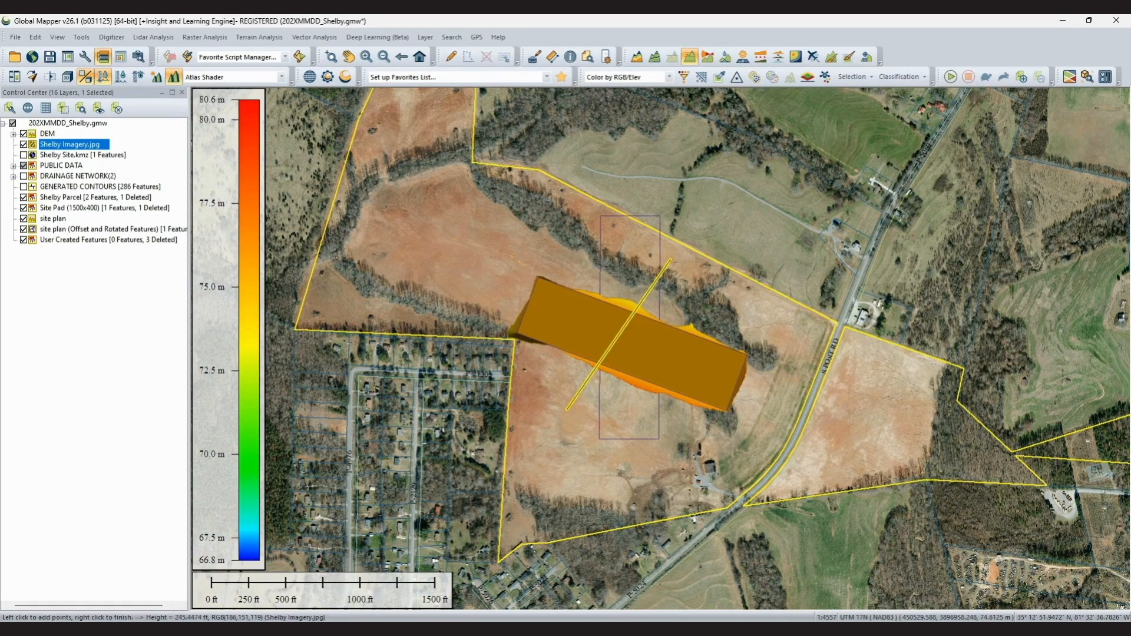
{"action": "right_click", "coordinate": [671, 259]}
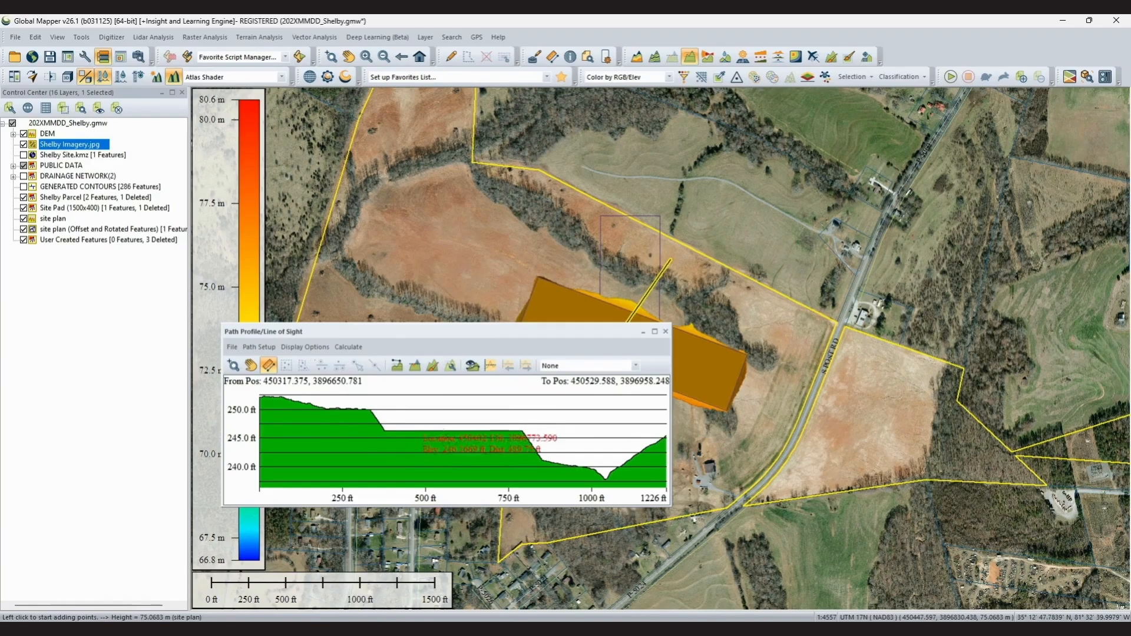
Step: Measure the slope along the pad's northeastern fill edge on the path profile, then close the profile
{"action": "left_click_drag", "start_coordinate": [495, 335], "coordinate": [457, 403]}
{"action": "left_click_drag", "start_coordinate": [488, 404], "coordinate": [484, 405]}
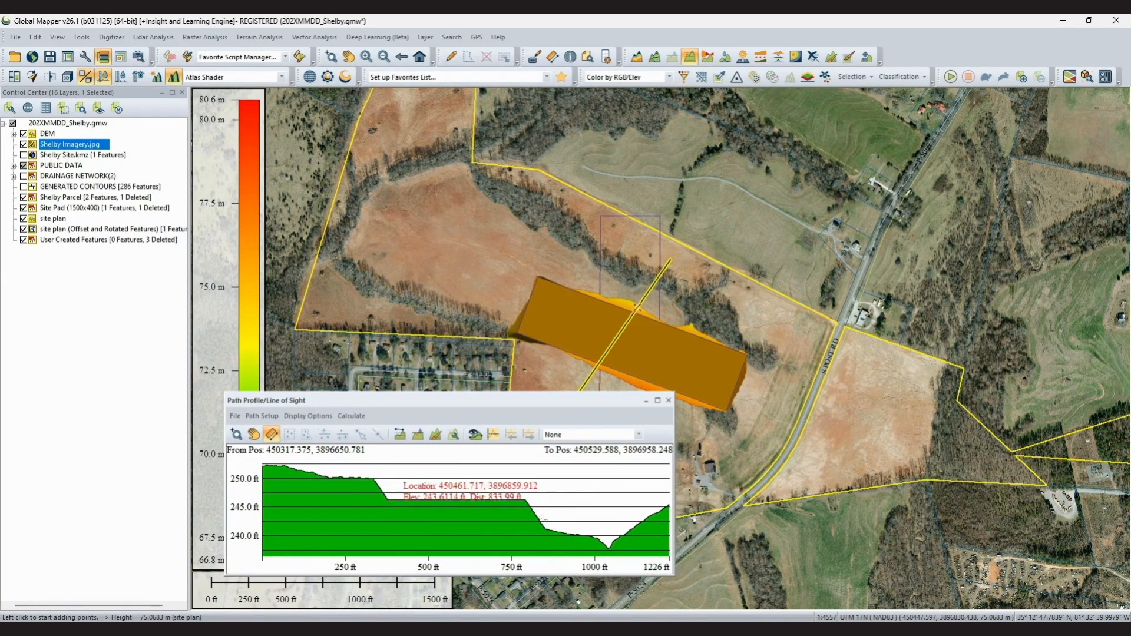
{"action": "left_click_drag", "start_coordinate": [544, 530], "coordinate": [523, 504]}
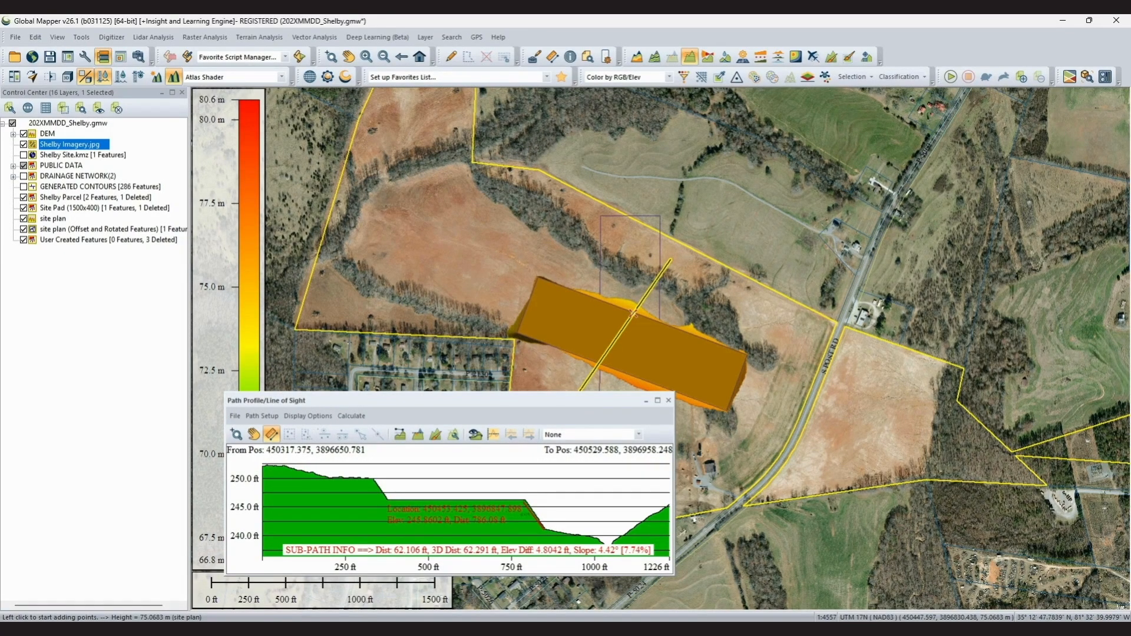
{"action": "left_click_drag", "start_coordinate": [523, 504], "coordinate": [523, 505]}
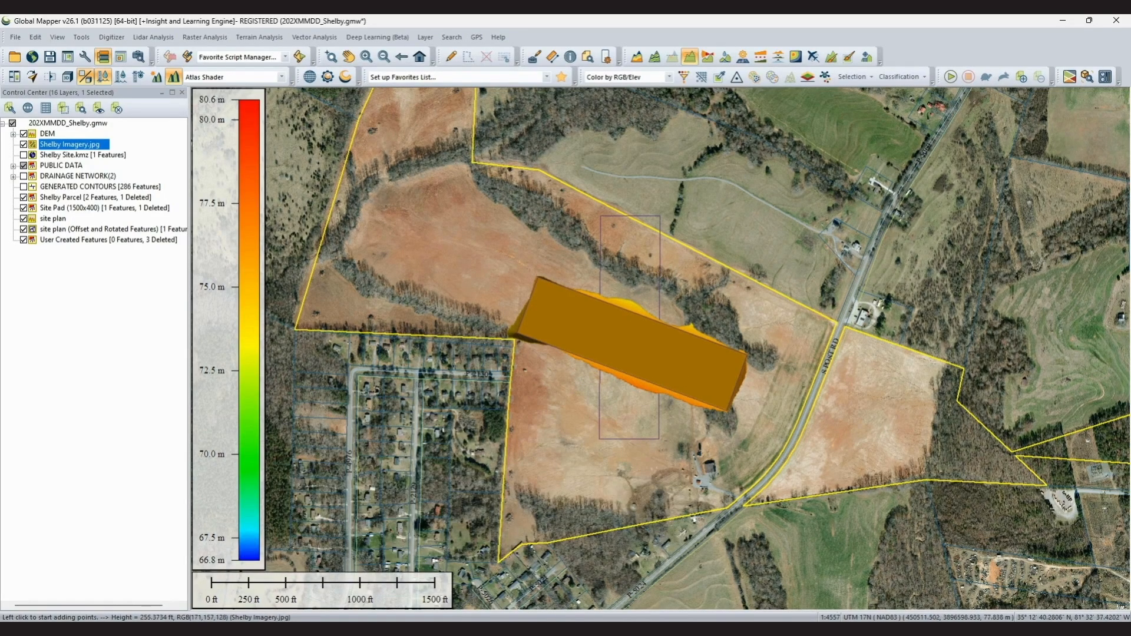
{"action": "left_click", "coordinate": [669, 400]}
Step: Inspect a second path profile about 1309 ft long across the flattened pad, from southwest to northeast
{"action": "left_click", "coordinate": [563, 424]}
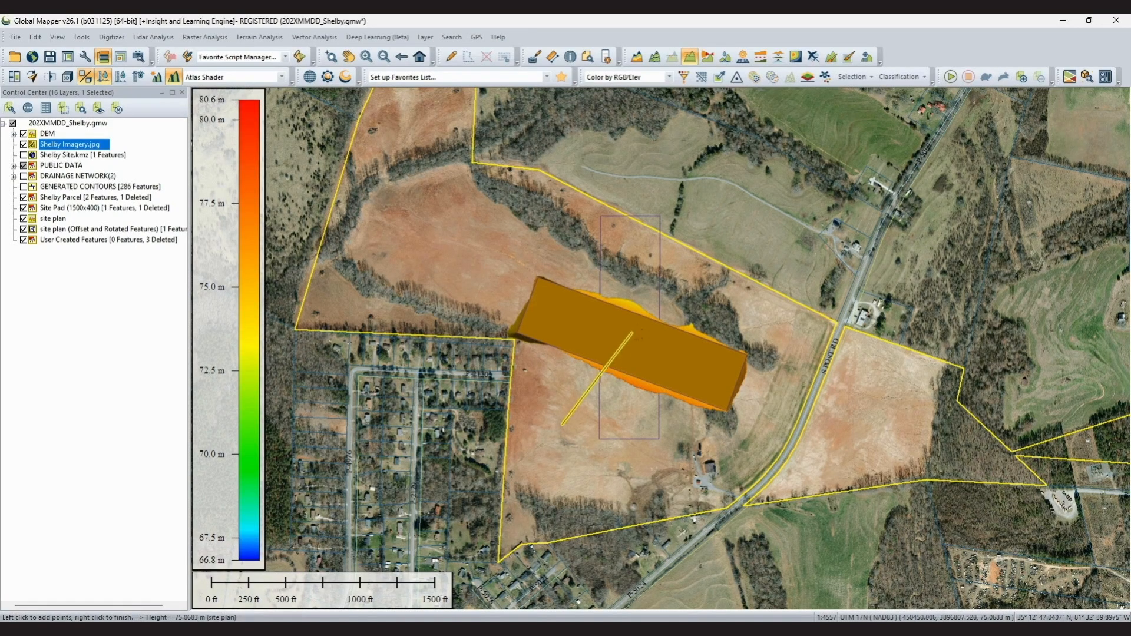
{"action": "right_click", "coordinate": [676, 268]}
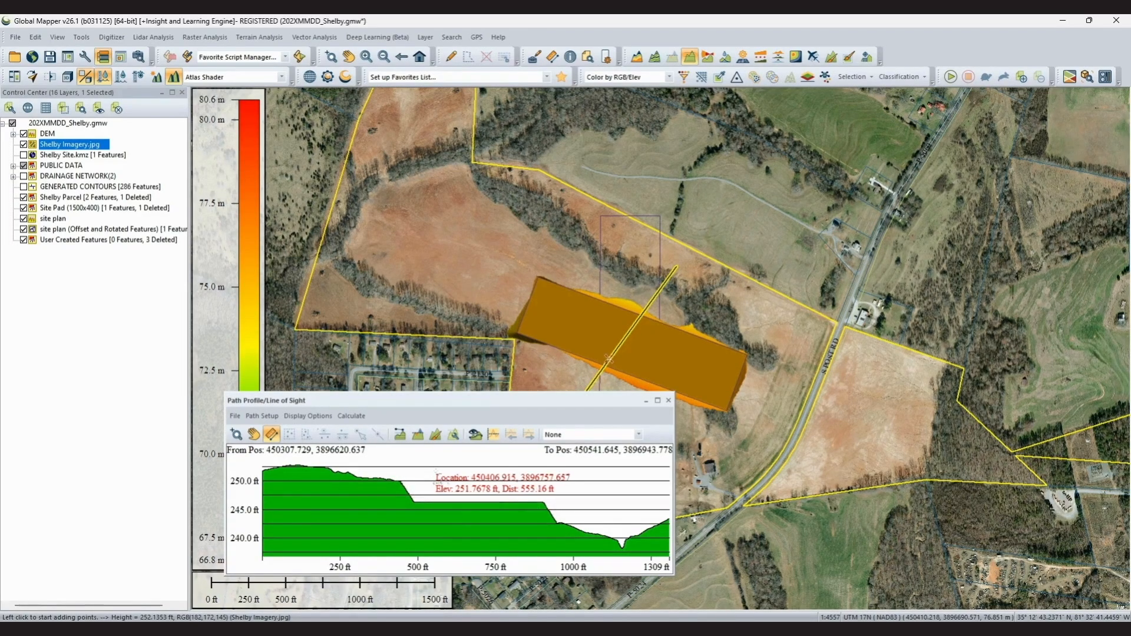
{"action": "left_click", "coordinate": [668, 399]}
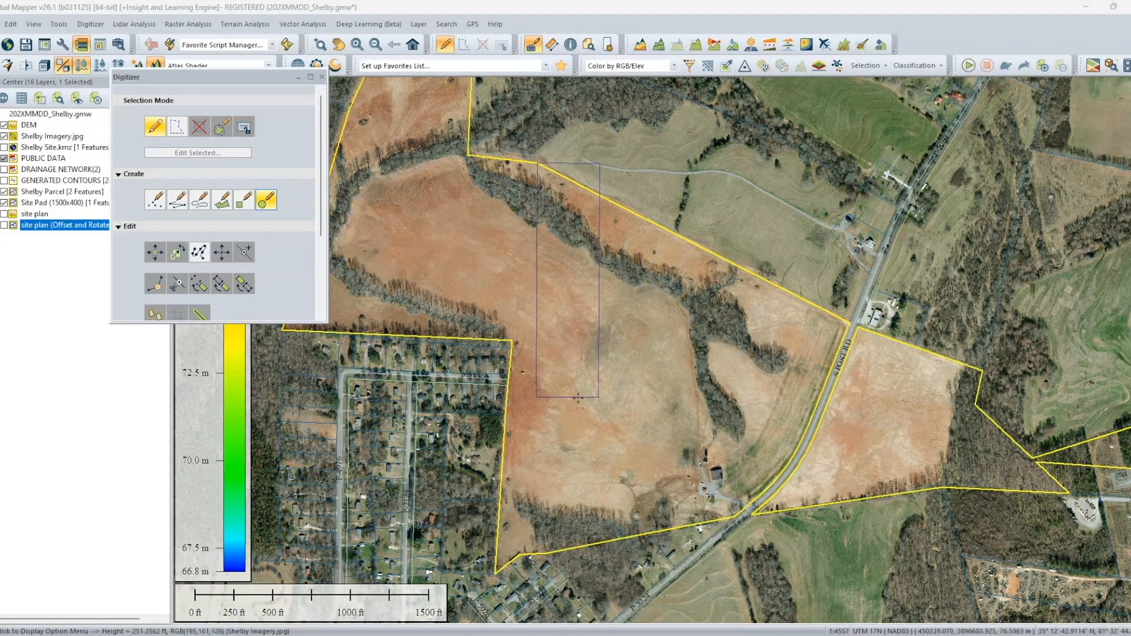
Step: Rotate the 1500x400 ft site pad by -50 degrees about its center, keeping the scale factor at 1
{"action": "left_click", "coordinate": [598, 290]}
{"action": "right_click", "coordinate": [599, 289]}
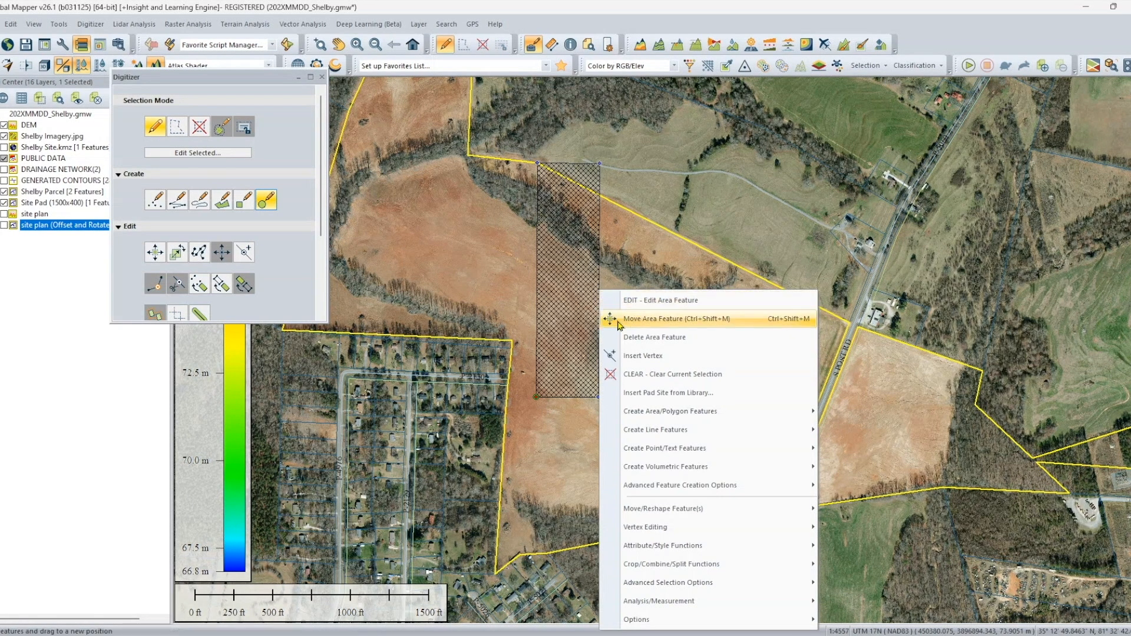
{"action": "mouse_move", "coordinate": [715, 511]}
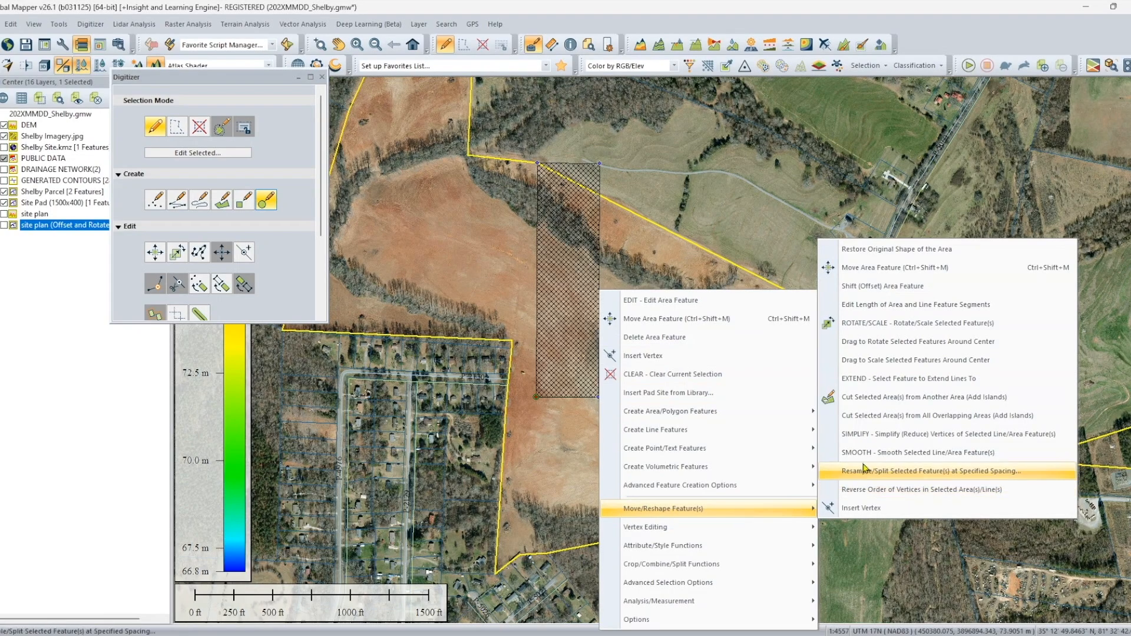
{"action": "left_click", "coordinate": [866, 324]}
{"action": "mouse_move", "coordinate": [570, 176]}
{"action": "left_mouse_down"}
{"action": "mouse_move", "coordinate": [812, 176]}
{"action": "mouse_move", "coordinate": [725, 194]}
{"action": "left_mouse_up"}
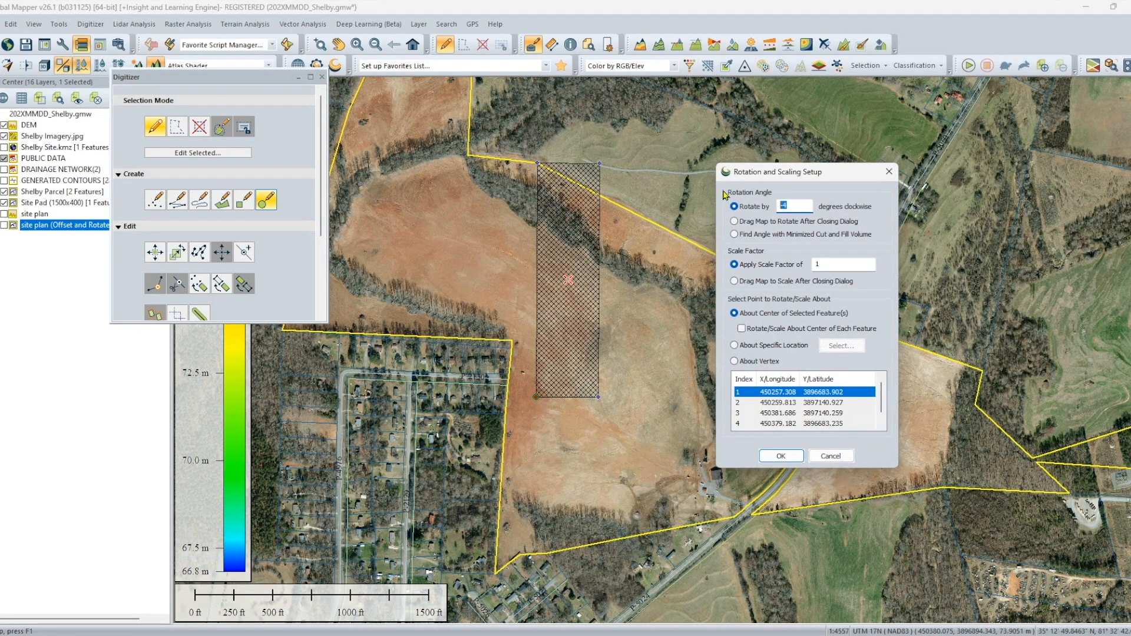
{"action": "type", "text": "-50"}
{"action": "left_click", "coordinate": [780, 456]}
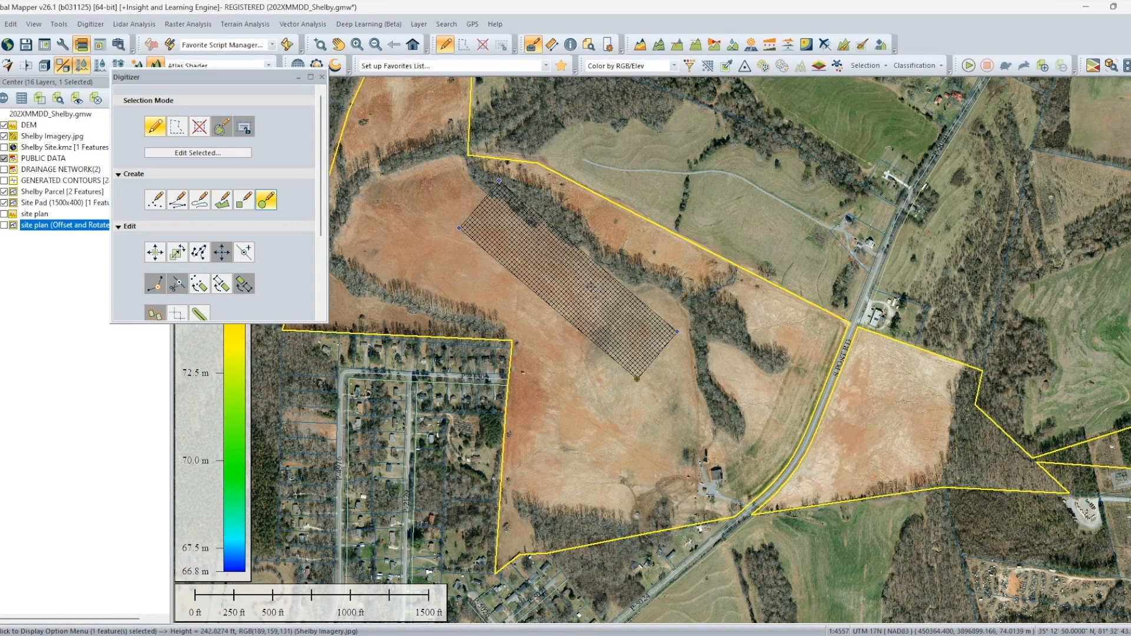
Step: Move the rotated site pad a short distance southwest, clear of the tree line along its northeastern side
{"action": "right_click", "coordinate": [589, 292]}
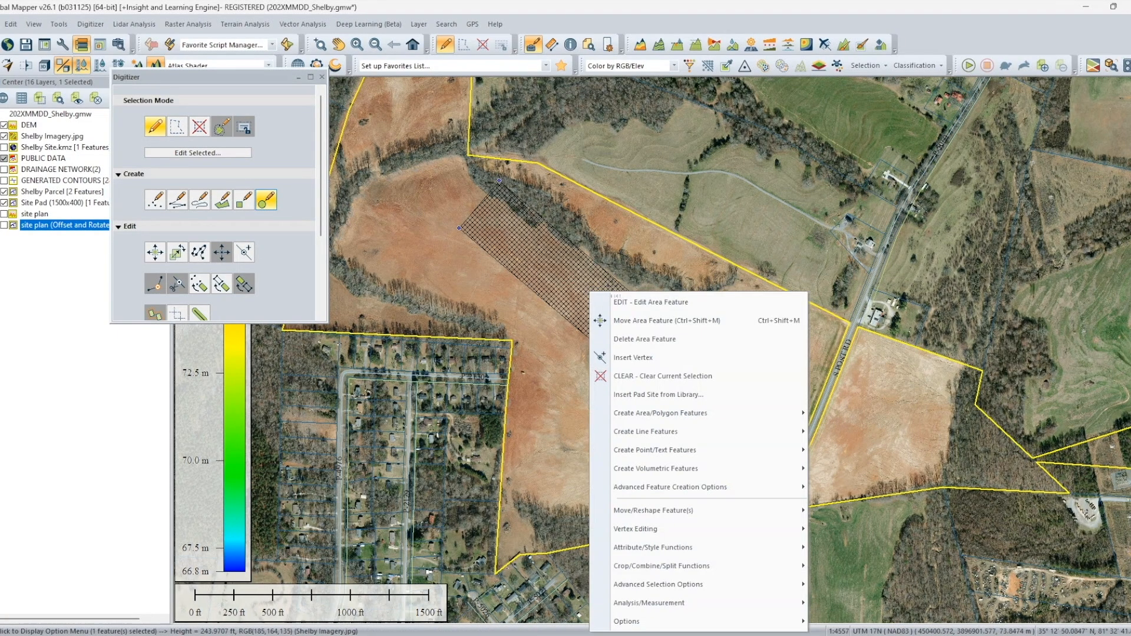
{"action": "left_click", "coordinate": [669, 321]}
{"action": "left_click_drag", "start_coordinate": [596, 312], "coordinate": [585, 329]}
{"action": "key", "text": "Escape"}
{"action": "key", "text": "Escape"}
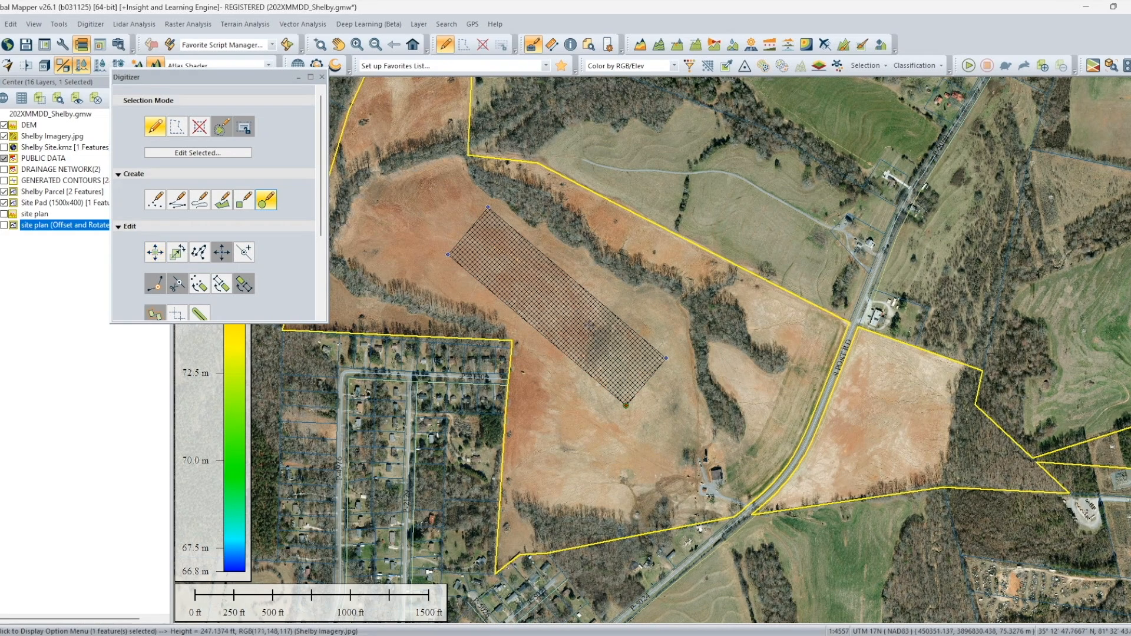
Step: Rotate the site pad by a further -4 degrees about its center, keeping the scale factor at 1
{"action": "left_click", "coordinate": [581, 326]}
{"action": "right_click", "coordinate": [582, 325]}
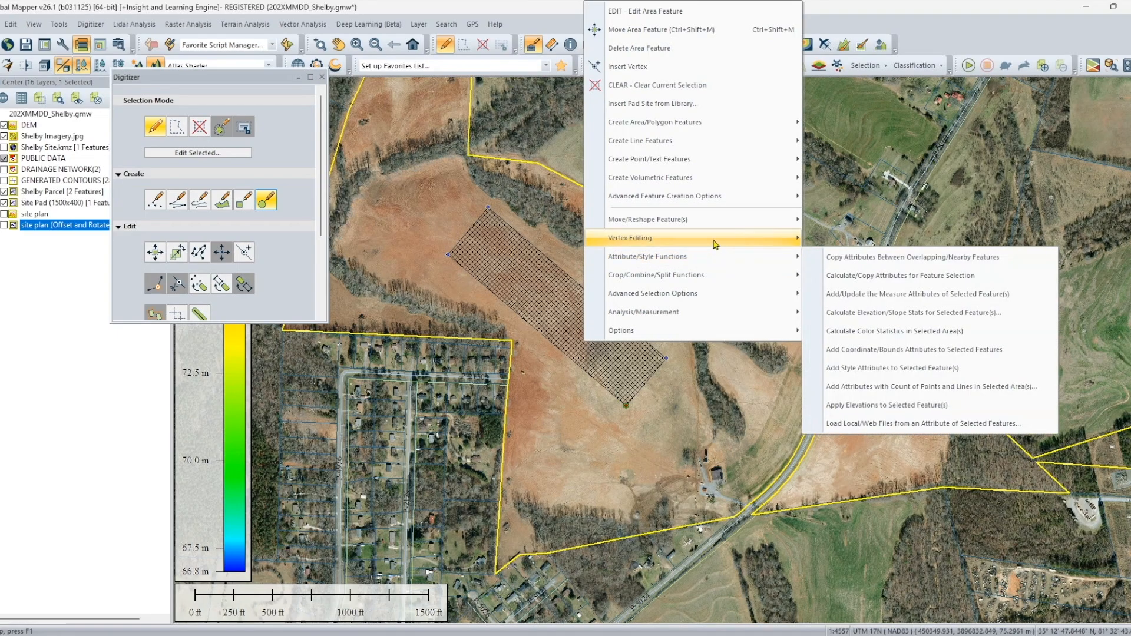
{"action": "mouse_move", "coordinate": [724, 235]}
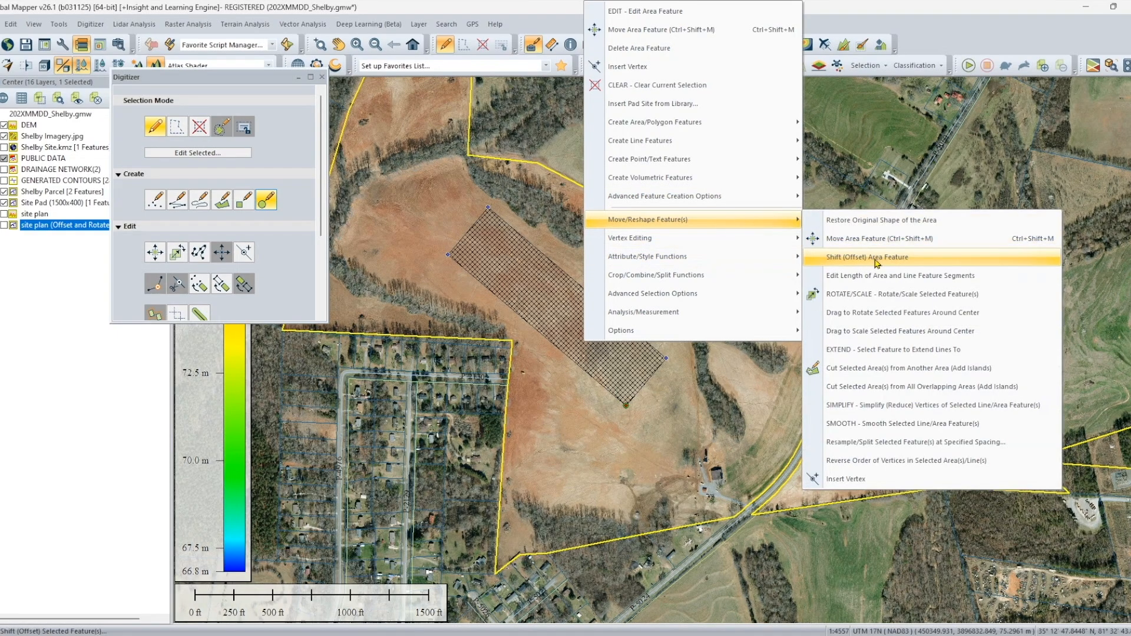
{"action": "left_click", "coordinate": [848, 292]}
{"action": "mouse_move", "coordinate": [569, 175]}
{"action": "left_mouse_down"}
{"action": "mouse_move", "coordinate": [858, 171]}
{"action": "mouse_move", "coordinate": [797, 171]}
{"action": "left_mouse_up"}
{"action": "left_click", "coordinate": [777, 202]}
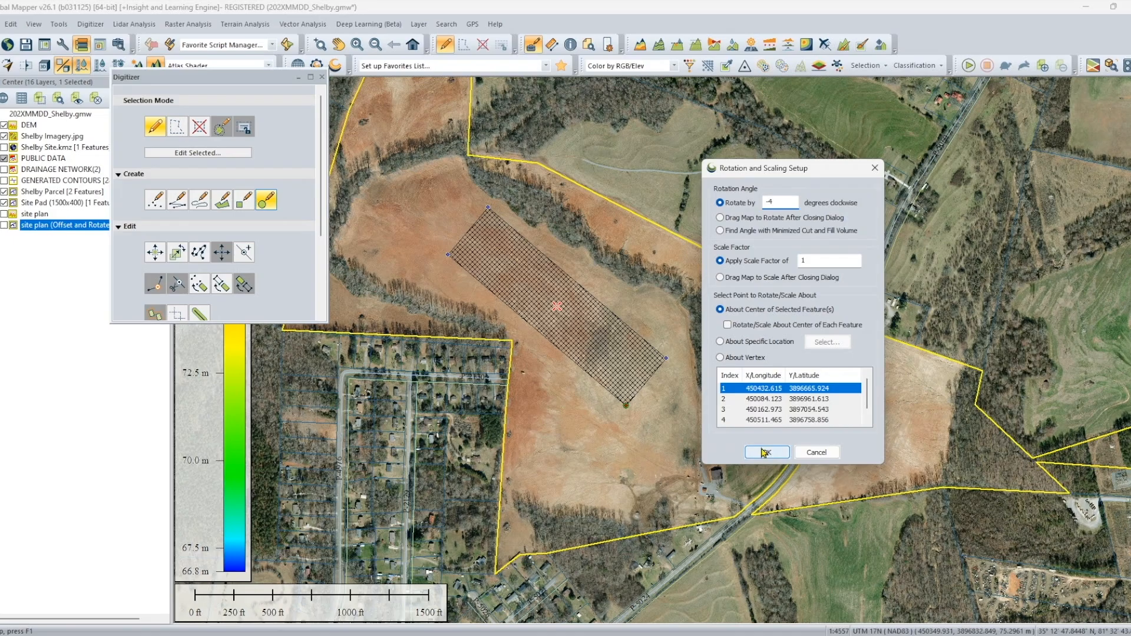
{"action": "left_click", "coordinate": [782, 452]}
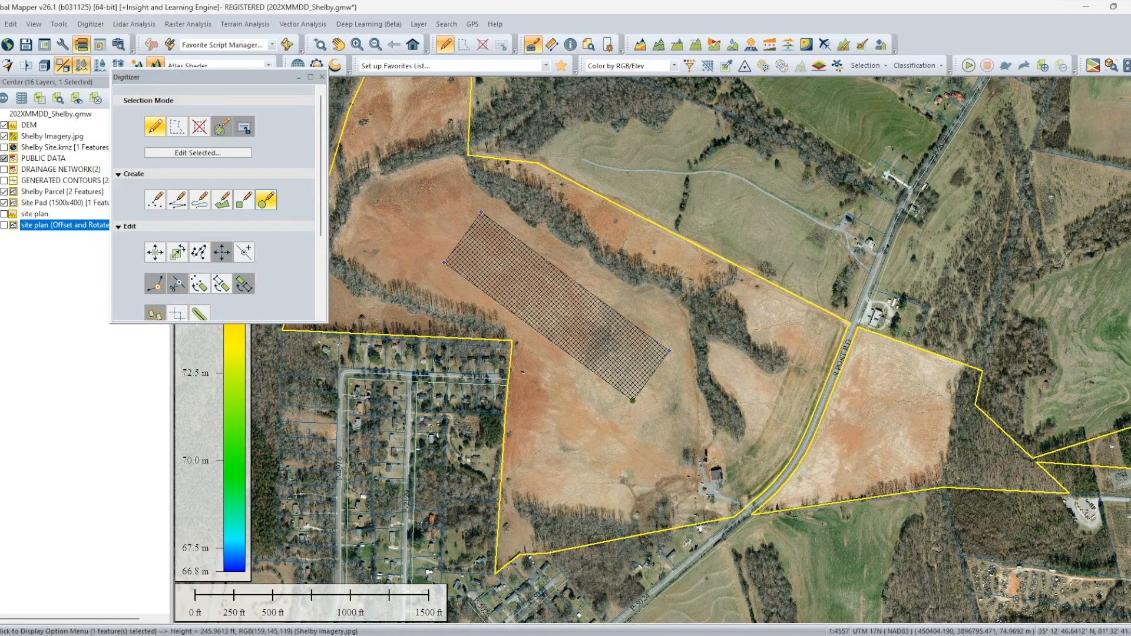
{"action": "key", "text": "Escape"}
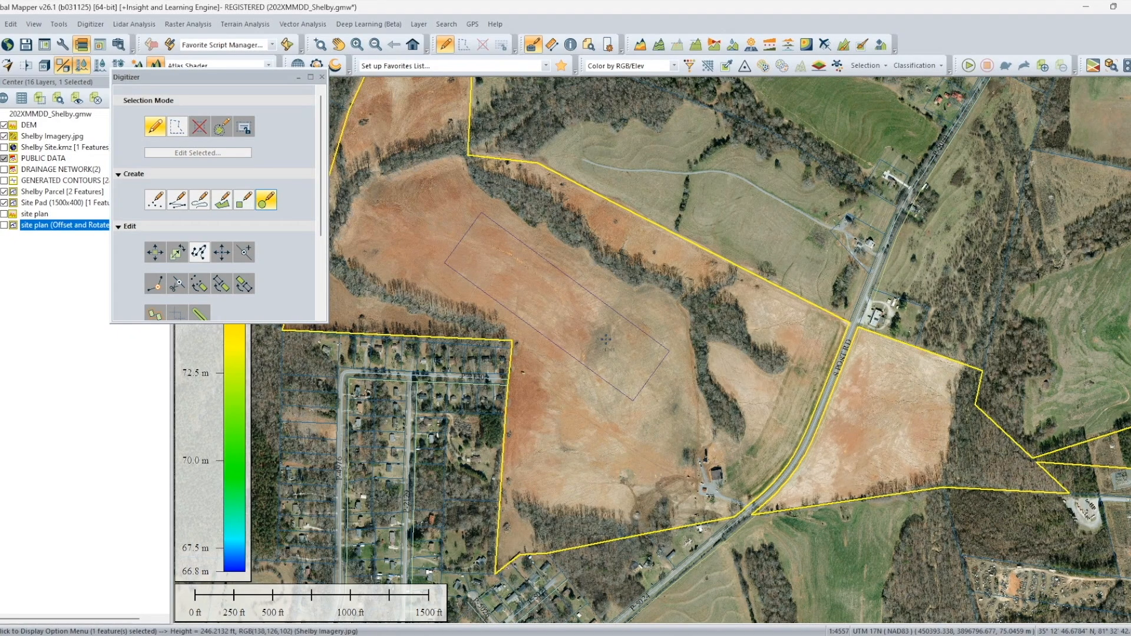
{"action": "left_click", "coordinate": [605, 339]}
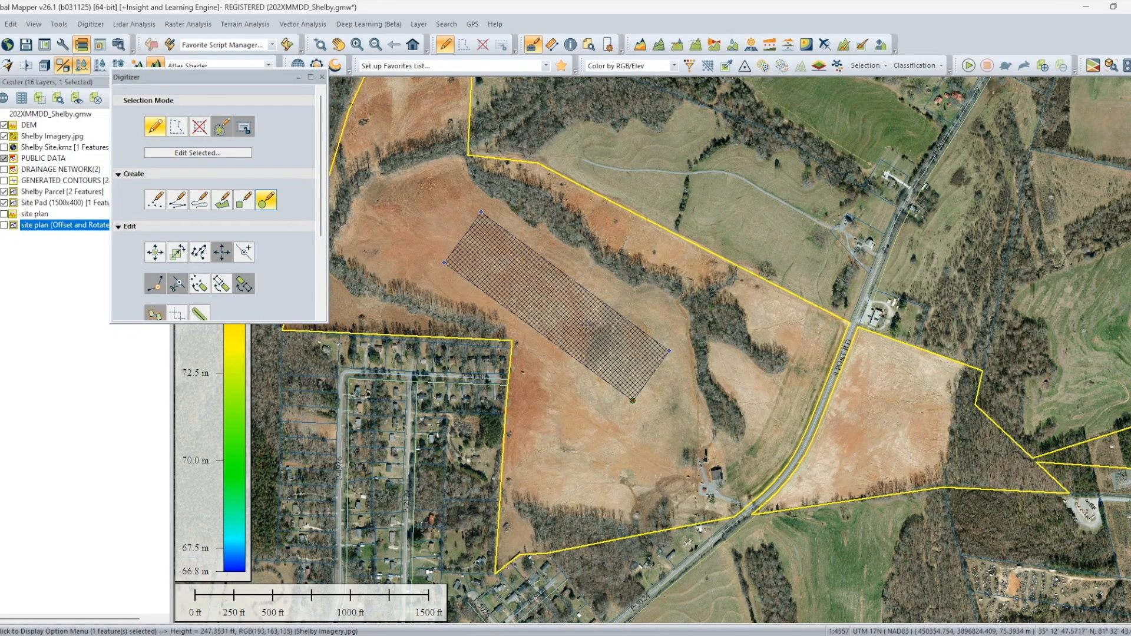
{"action": "key", "text": "Escape"}
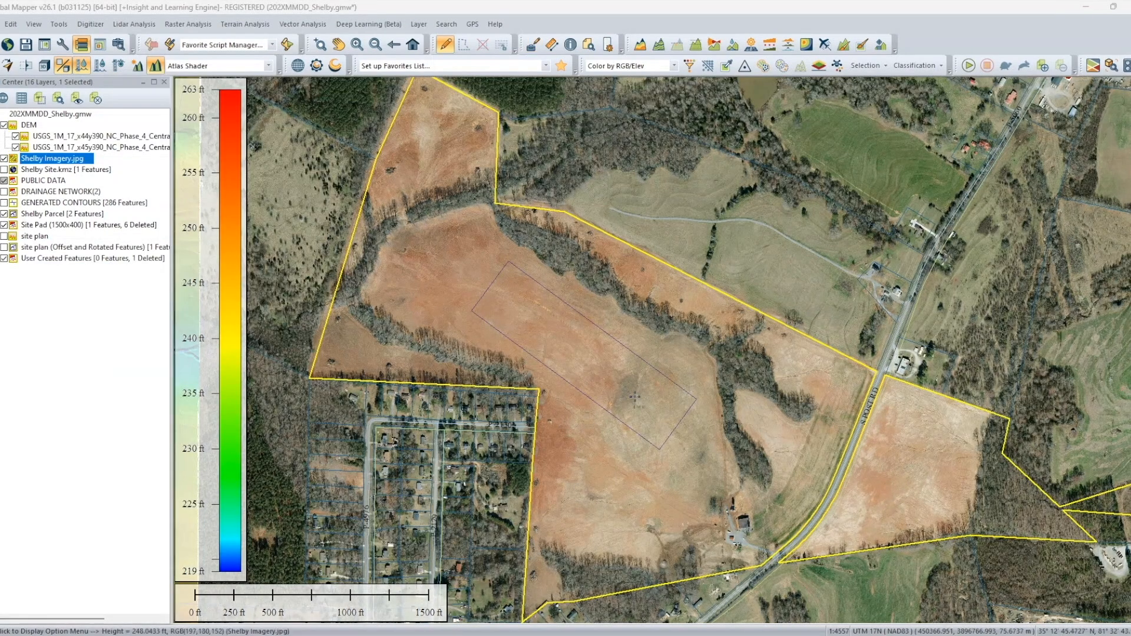
Step: Apply elevations from the terrain layers to the site pad, replacing any existing elevation values
{"action": "right_click", "coordinate": [608, 339]}
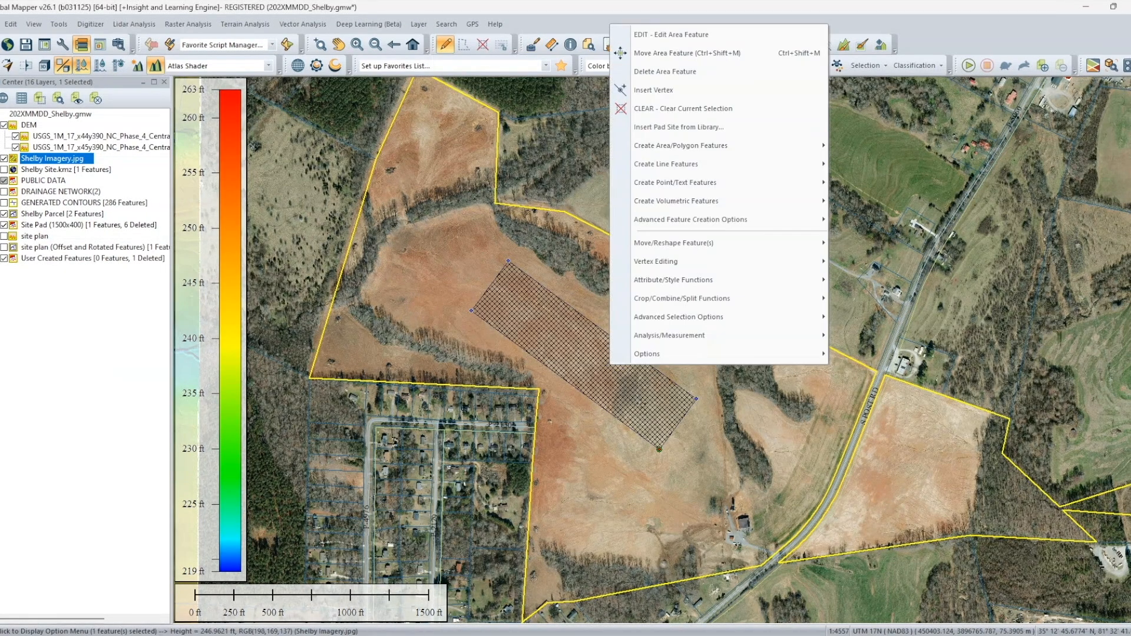
{"action": "mouse_move", "coordinate": [688, 340]}
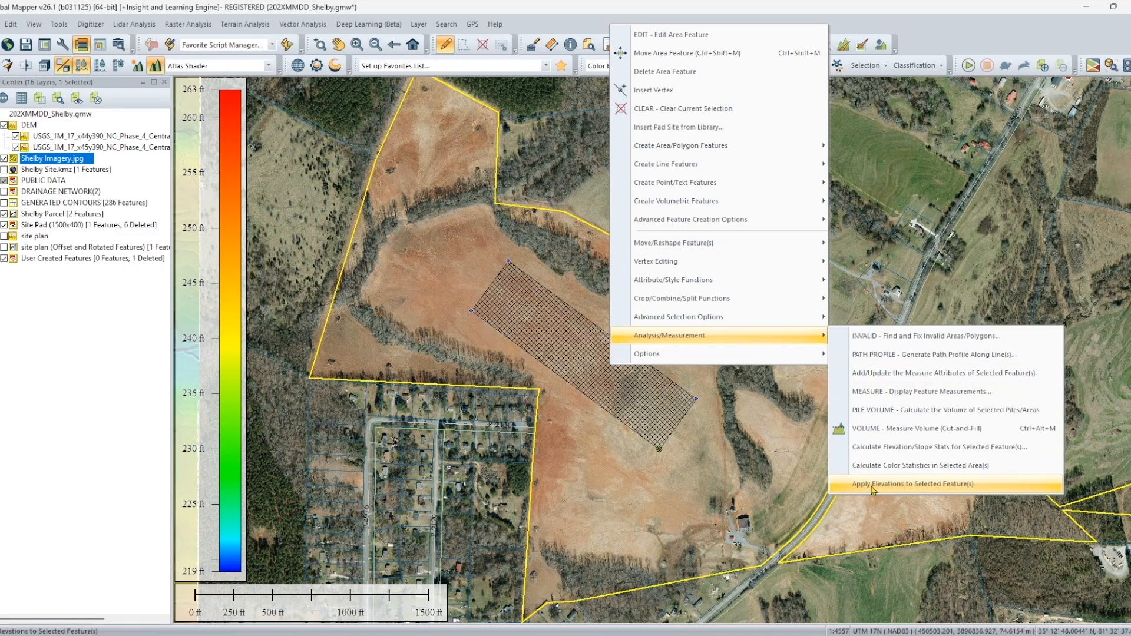
{"action": "left_click", "coordinate": [970, 489]}
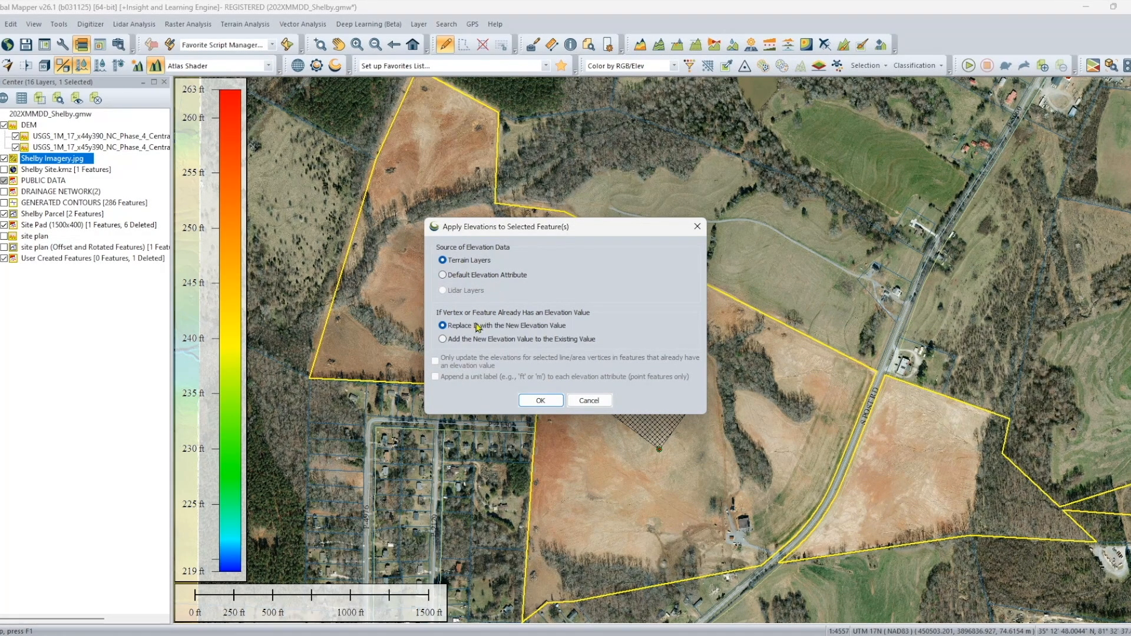
{"action": "left_click", "coordinate": [540, 400]}
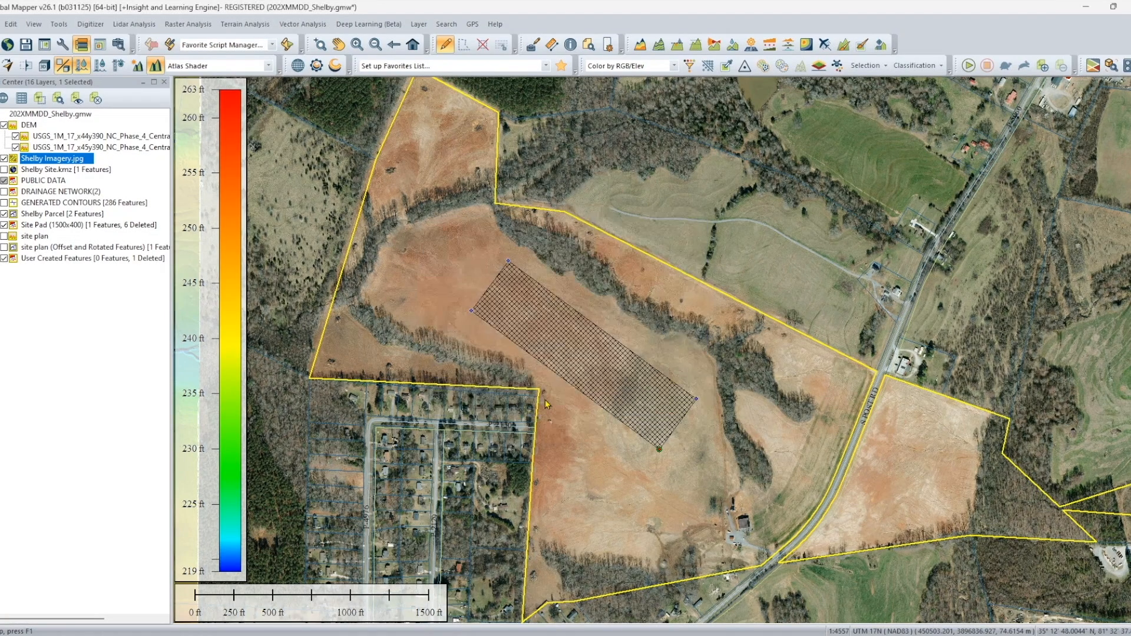
{"action": "left_click", "coordinate": [646, 349]}
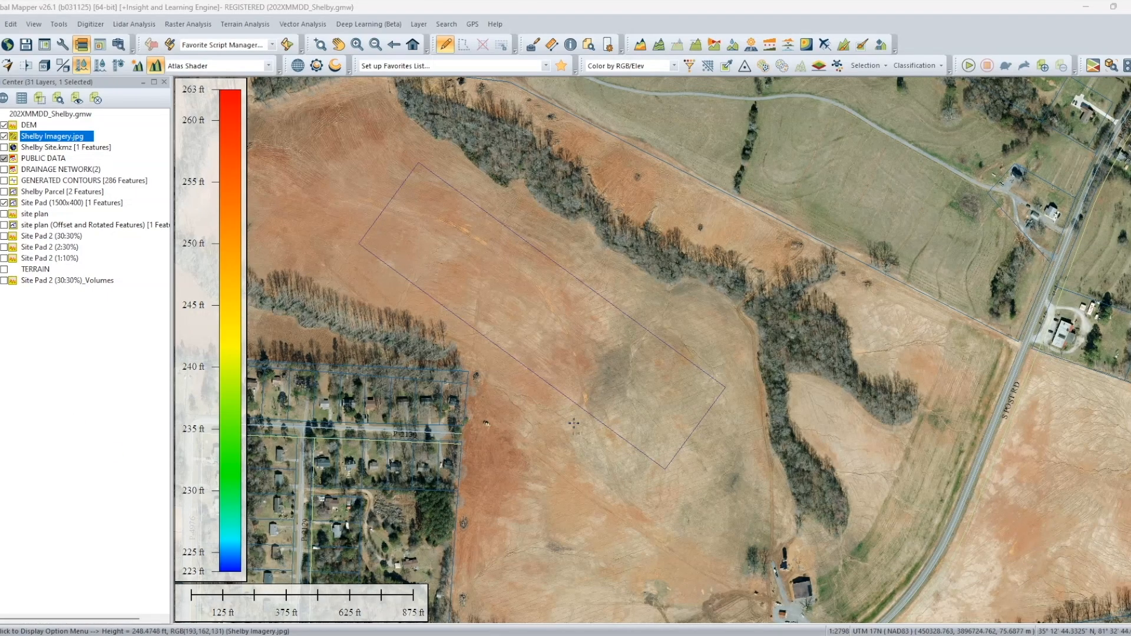
Step: Flatten the pad as Site Pad 2 (30:30%)_Volumes with equalized cut and fill, 30 percent edge slopes and measurement attributes, overwriting existing attributes
{"action": "right_click", "coordinate": [552, 342]}
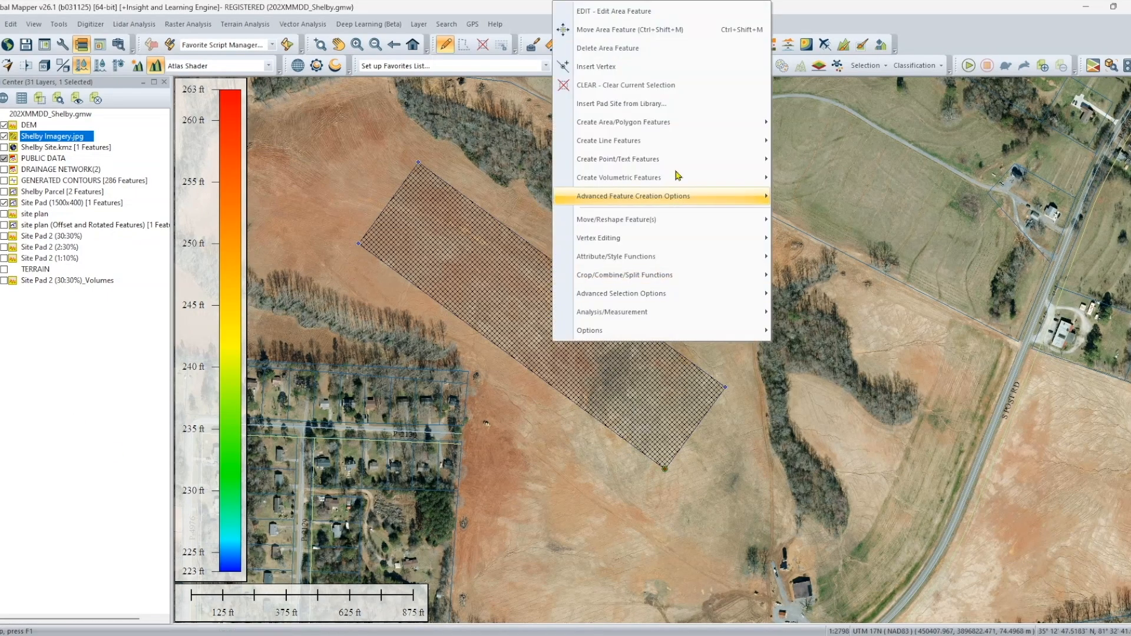
{"action": "mouse_move", "coordinate": [669, 196]}
{"action": "left_click", "coordinate": [839, 253]}
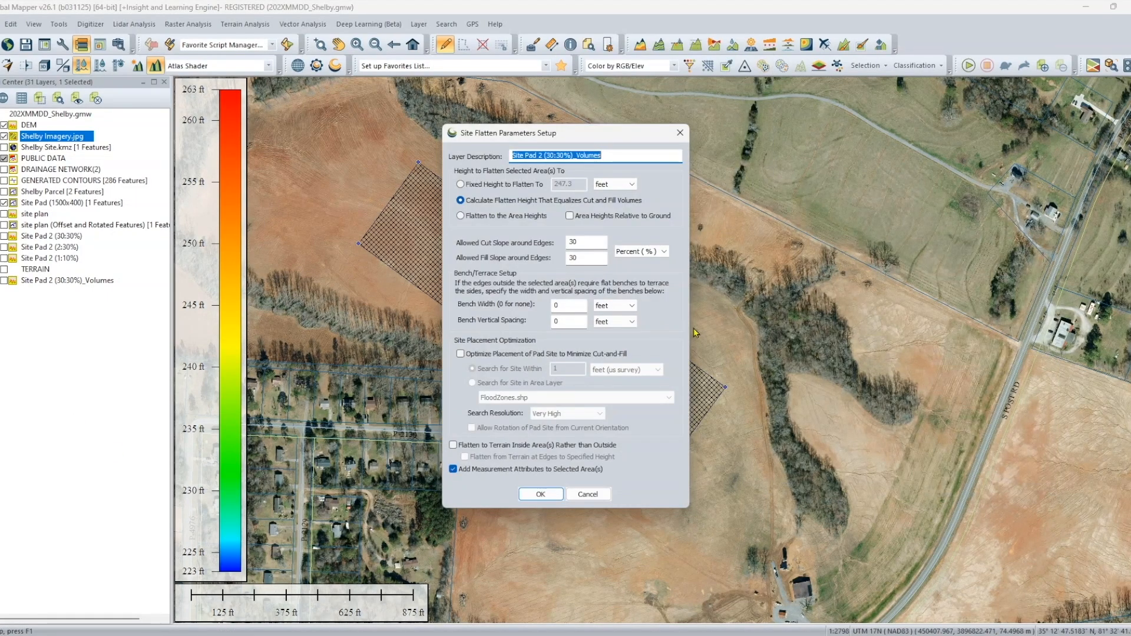
{"action": "left_click", "coordinate": [558, 156]}
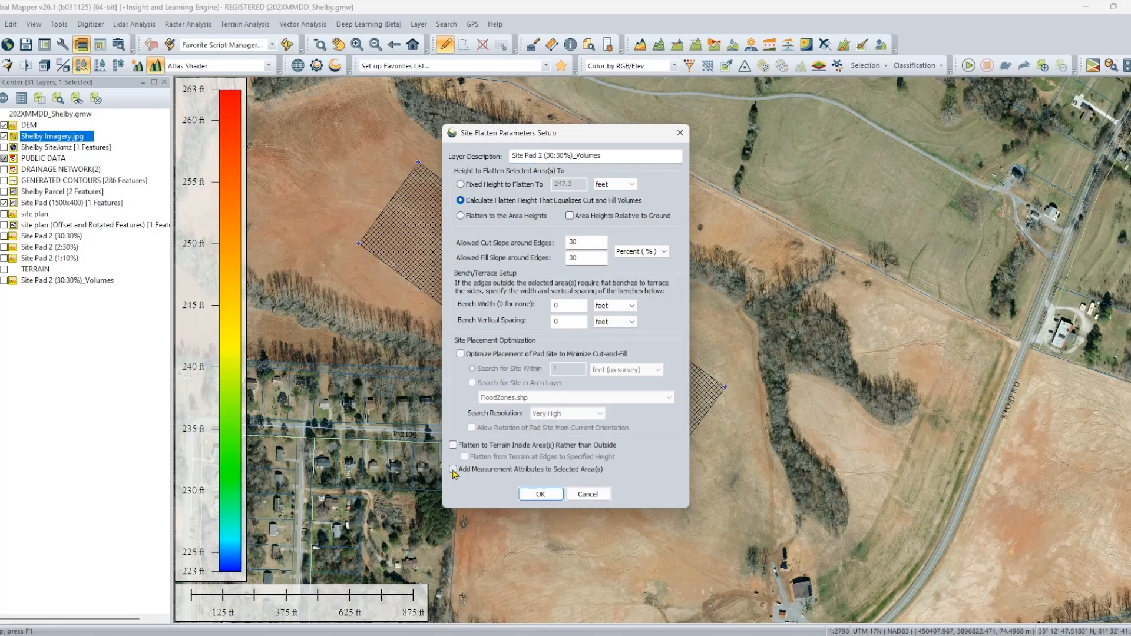
{"action": "left_click", "coordinate": [549, 498]}
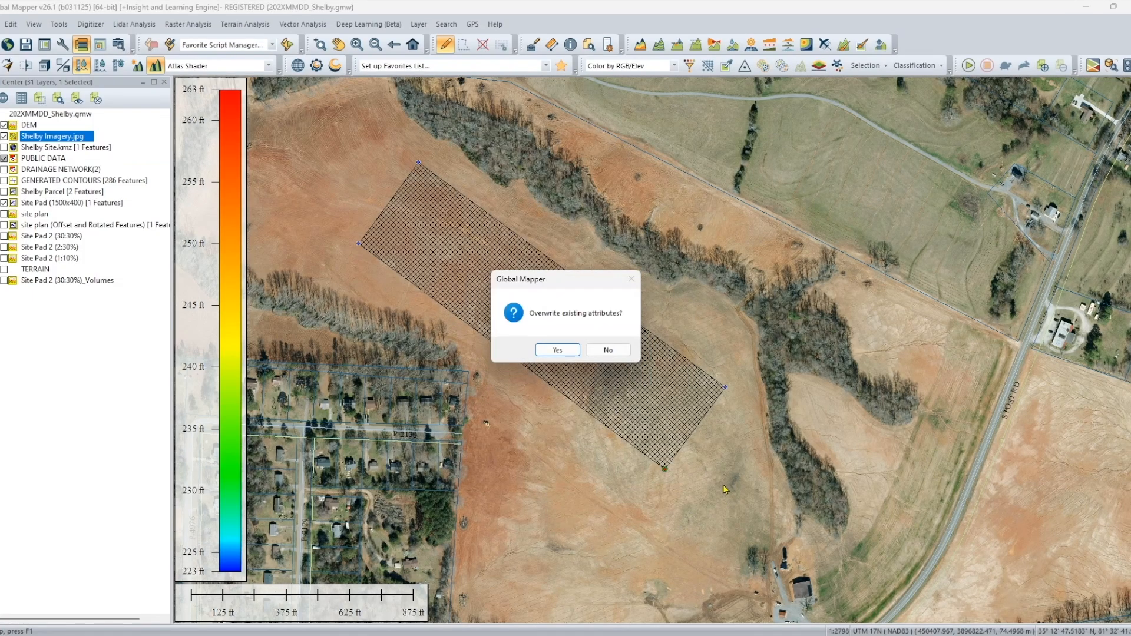
{"action": "left_click", "coordinate": [560, 351]}
{"action": "left_click", "coordinate": [676, 391]}
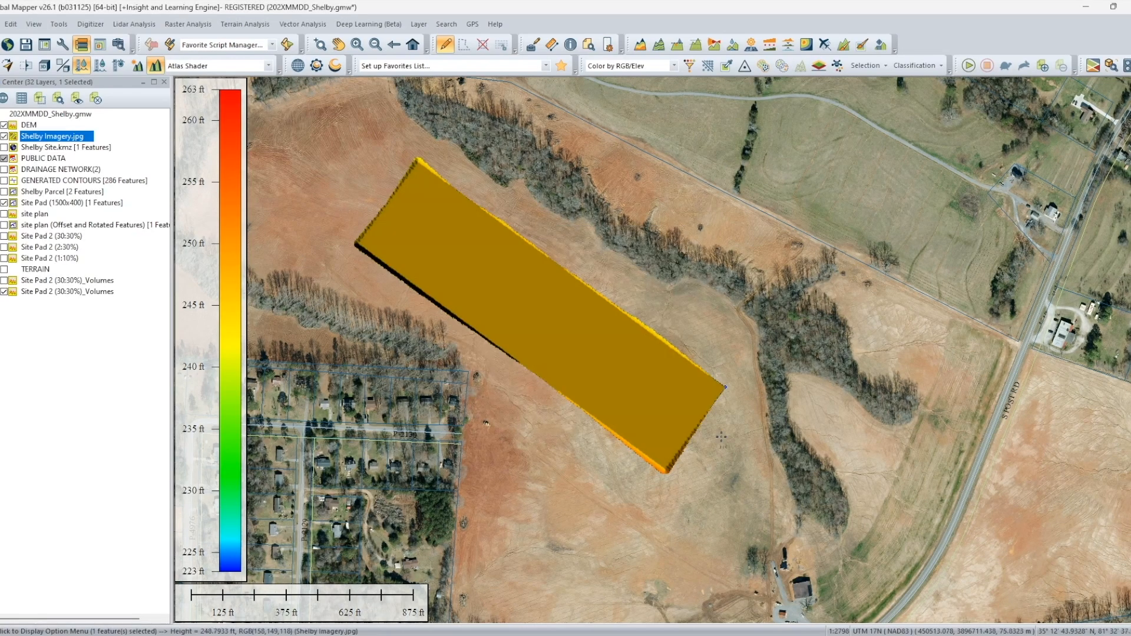
Step: Query the flattened pad's feature information to review its cut and fill attributes, closing the information when done
{"action": "left_click", "coordinate": [570, 47]}
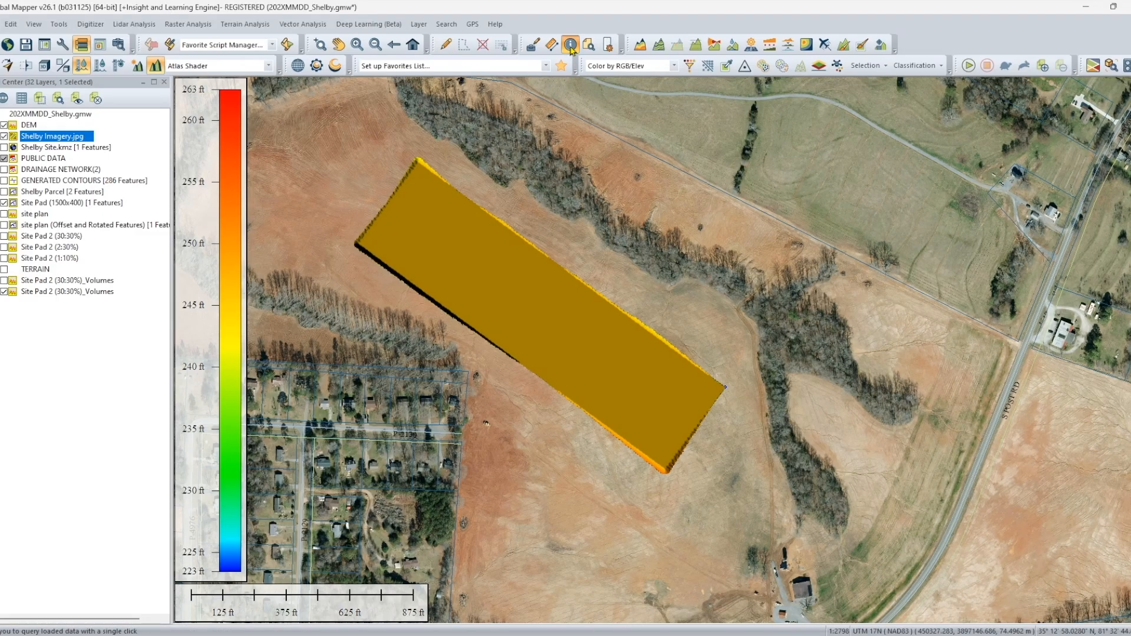
{"action": "left_click", "coordinate": [576, 345]}
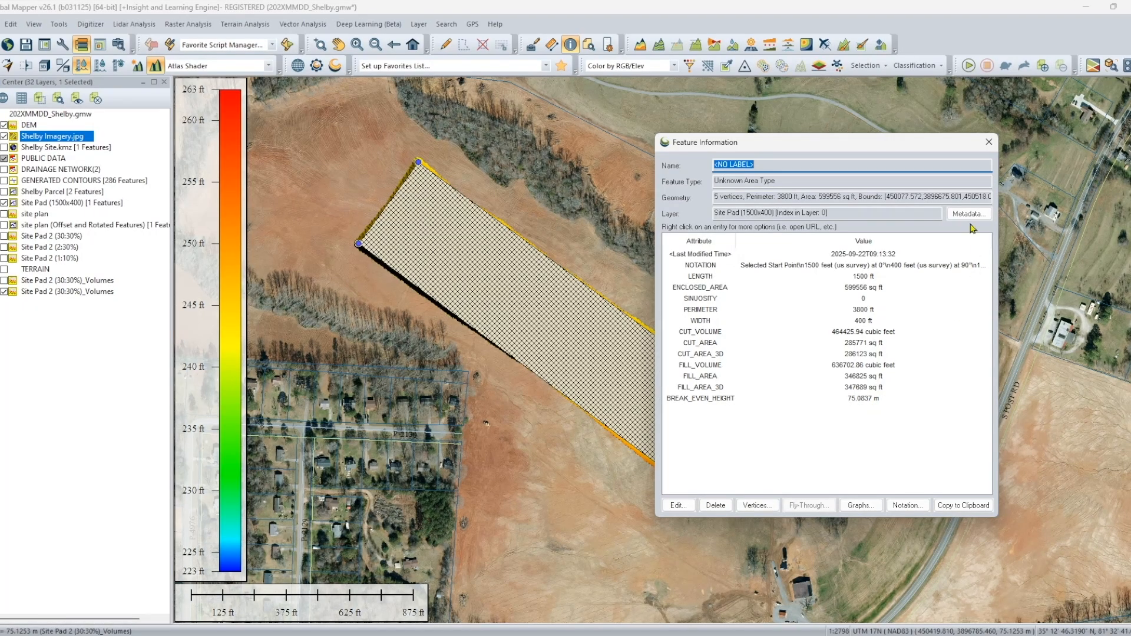
{"action": "left_click", "coordinate": [989, 142]}
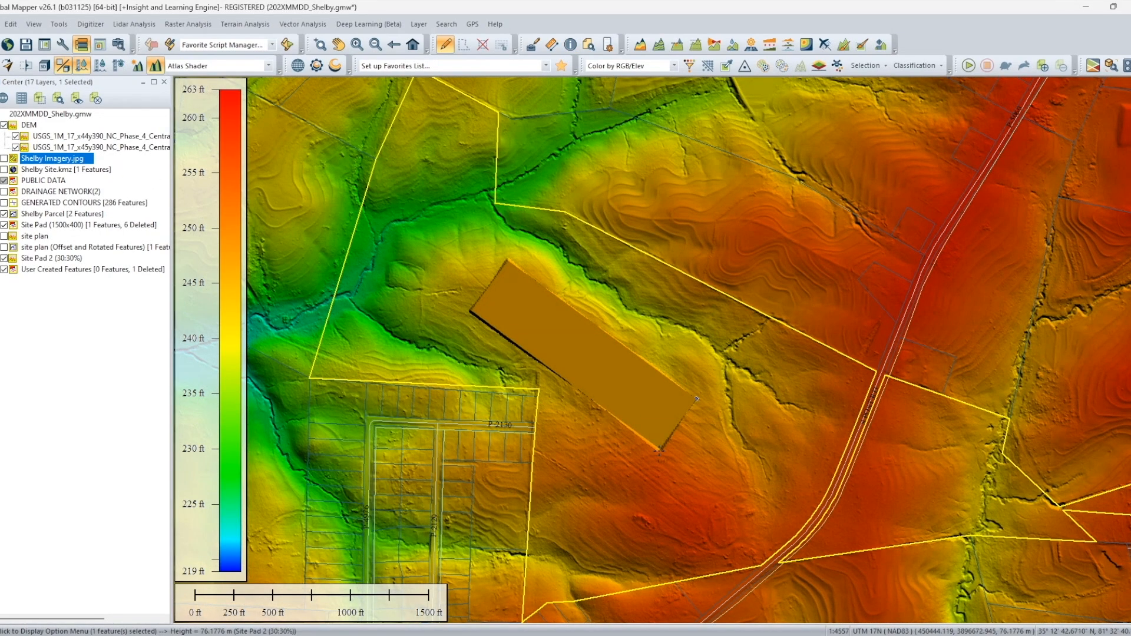
Step: Draw a path profile about 670 ft long across the pad's southeastern end, from southwest to northeast
{"action": "scroll", "coordinate": [659, 451], "scroll_direction": "up", "scroll_amount": 2}
{"action": "scroll", "coordinate": [690, 415], "scroll_direction": "down", "scroll_amount": 1}
{"action": "left_click_drag", "start_coordinate": [648, 394], "coordinate": [725, 420]}
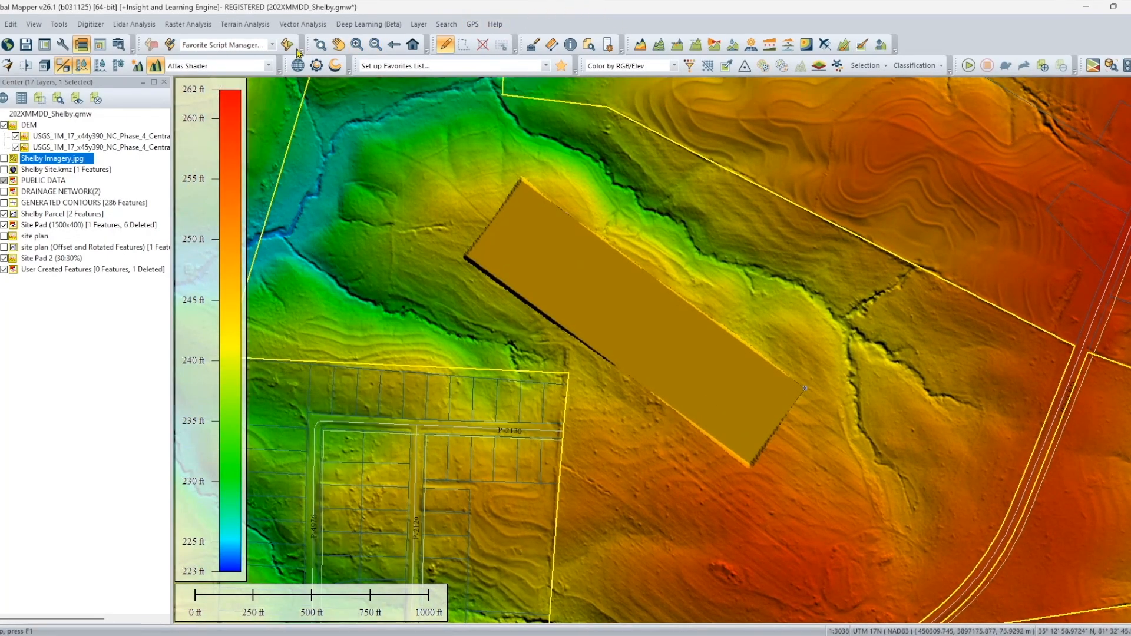
{"action": "left_click", "coordinate": [695, 44]}
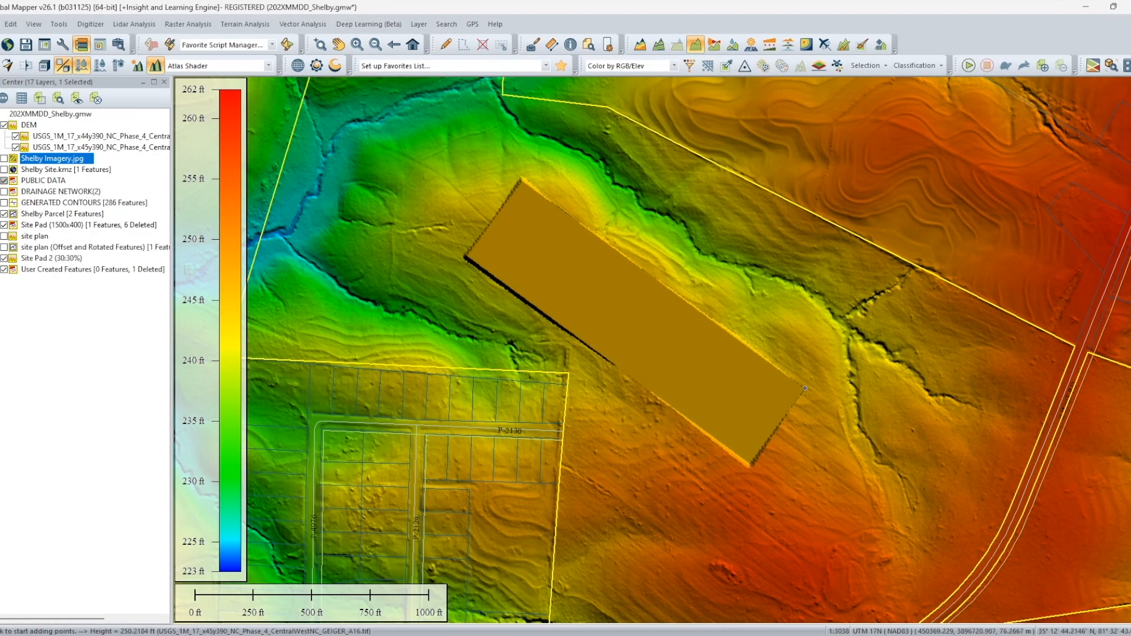
{"action": "left_click", "coordinate": [723, 475]}
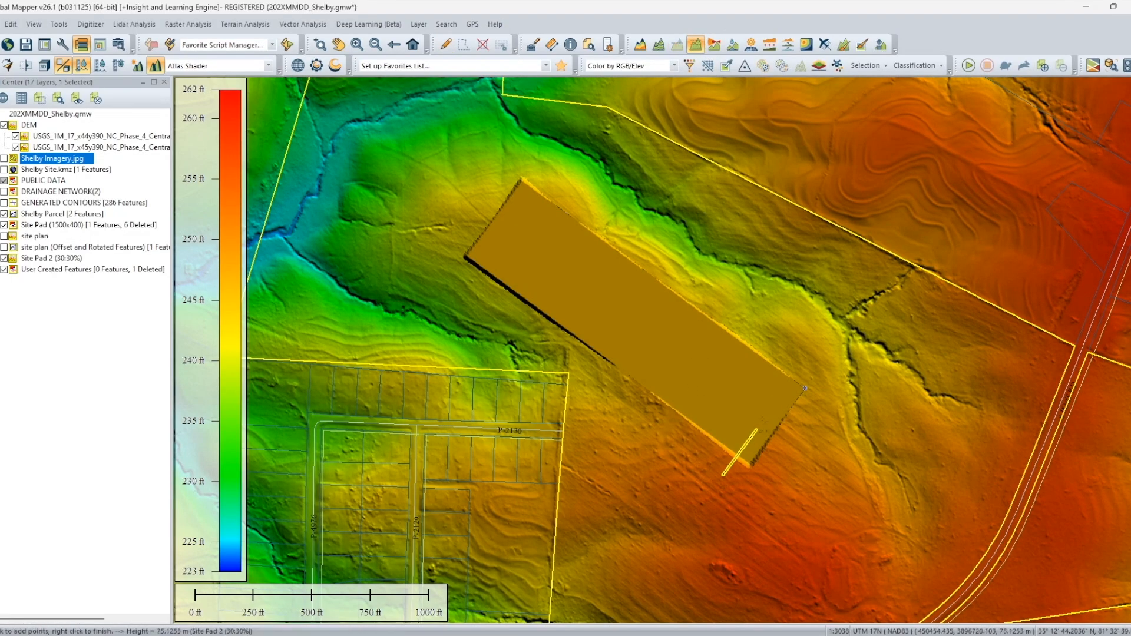
{"action": "right_click", "coordinate": [813, 348]}
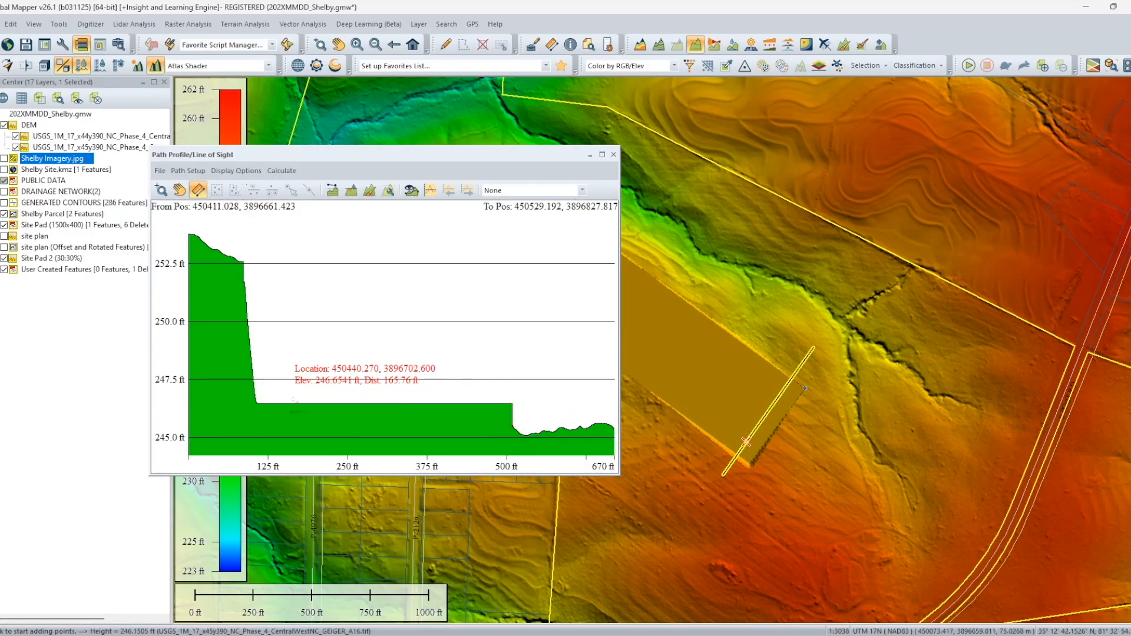
Step: Measure the slope along the pad's southwestern cut edge on the path profile, then close the profile
{"action": "left_click_drag", "start_coordinate": [256, 372], "coordinate": [242, 265]}
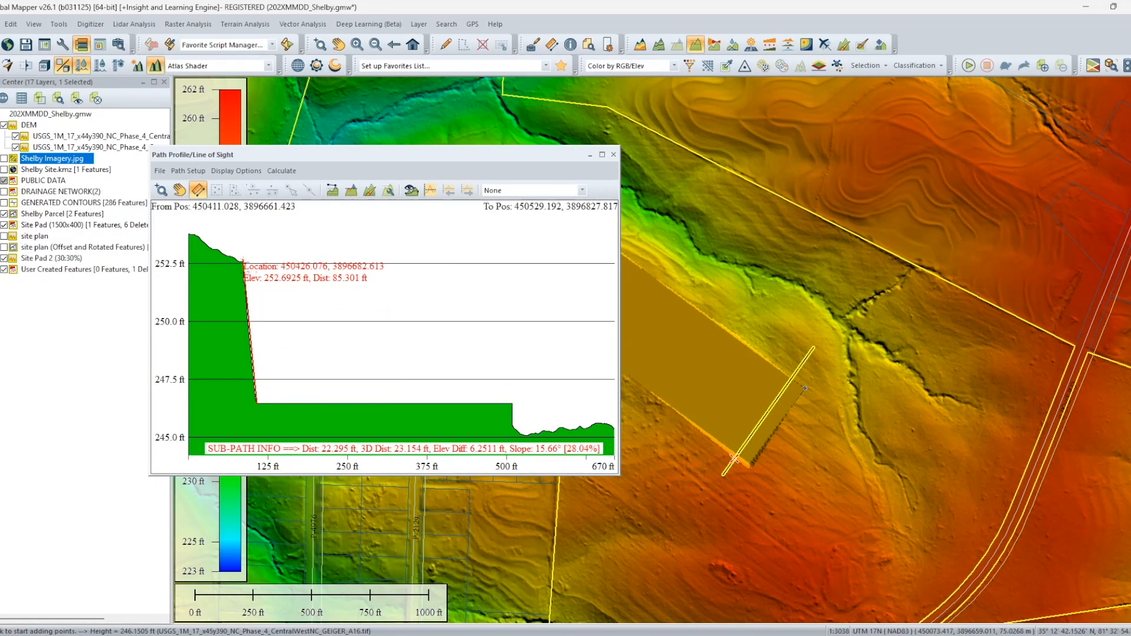
{"action": "left_click_drag", "start_coordinate": [243, 264], "coordinate": [243, 266]}
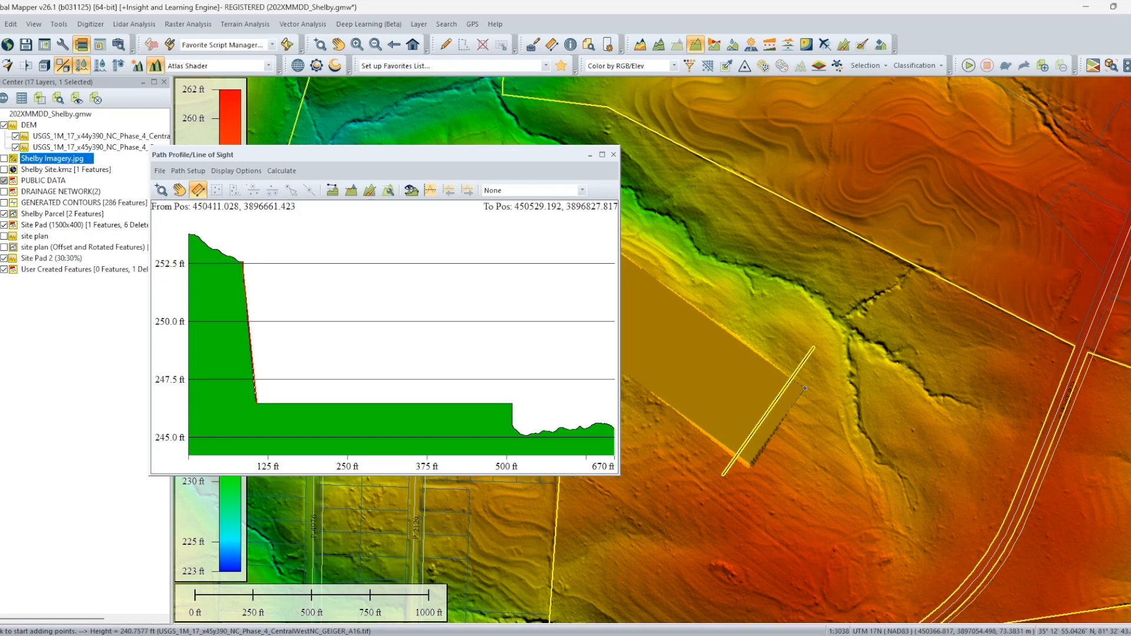
{"action": "left_click", "coordinate": [613, 154]}
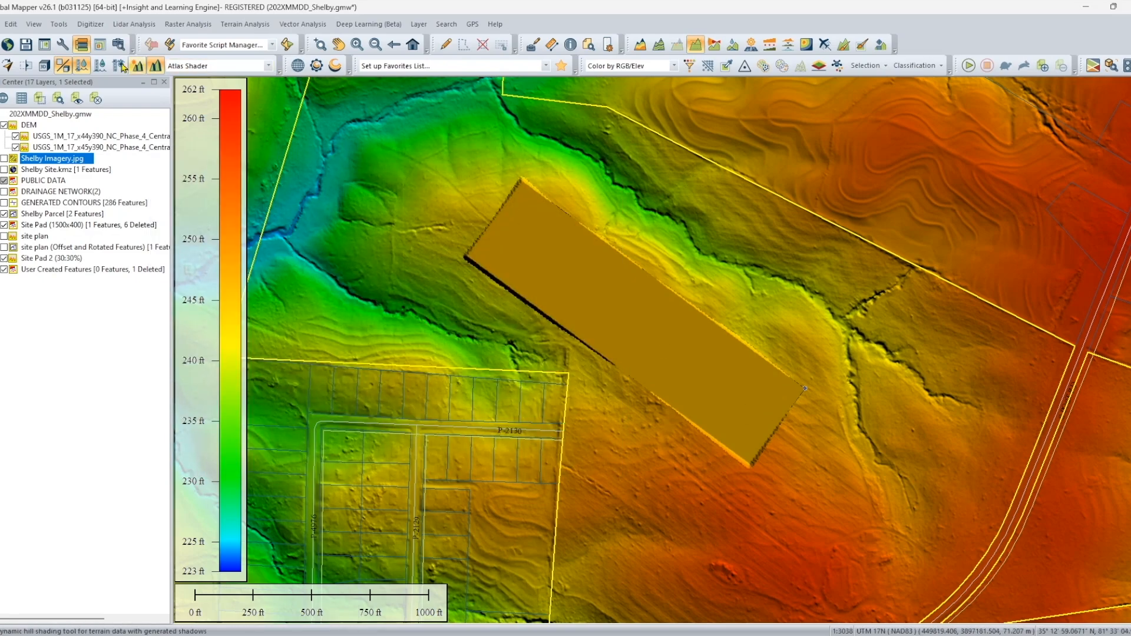
Step: Examine the flattened pad and its surrounding terrain in the 3D view from several angles
{"action": "left_click", "coordinate": [45, 65]}
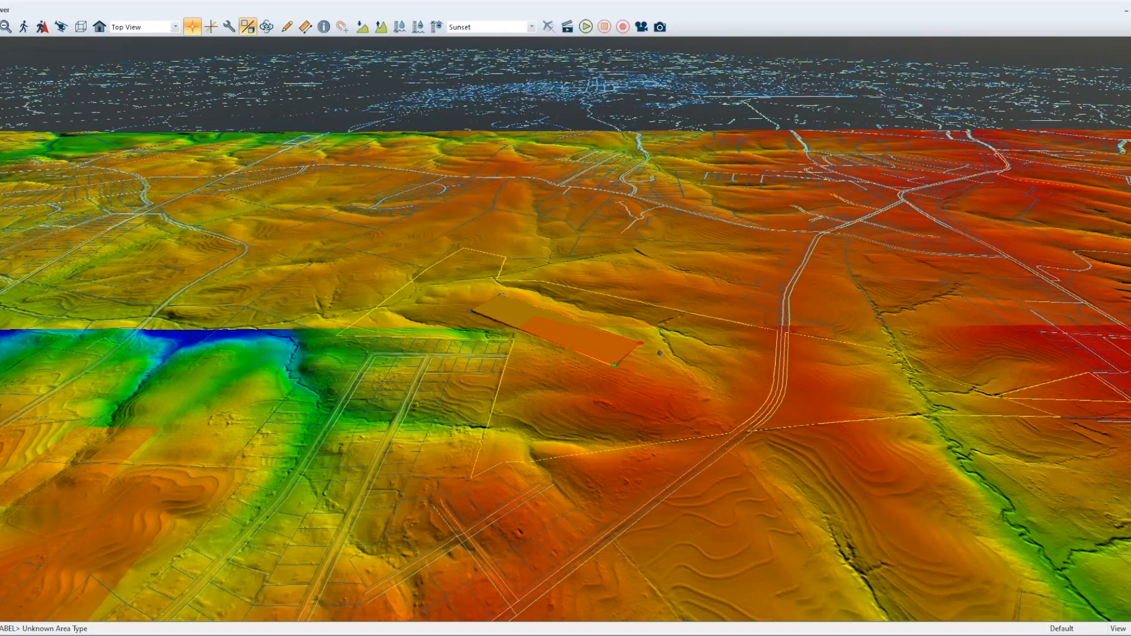
{"action": "left_click_drag", "start_coordinate": [660, 354], "coordinate": [412, 459]}
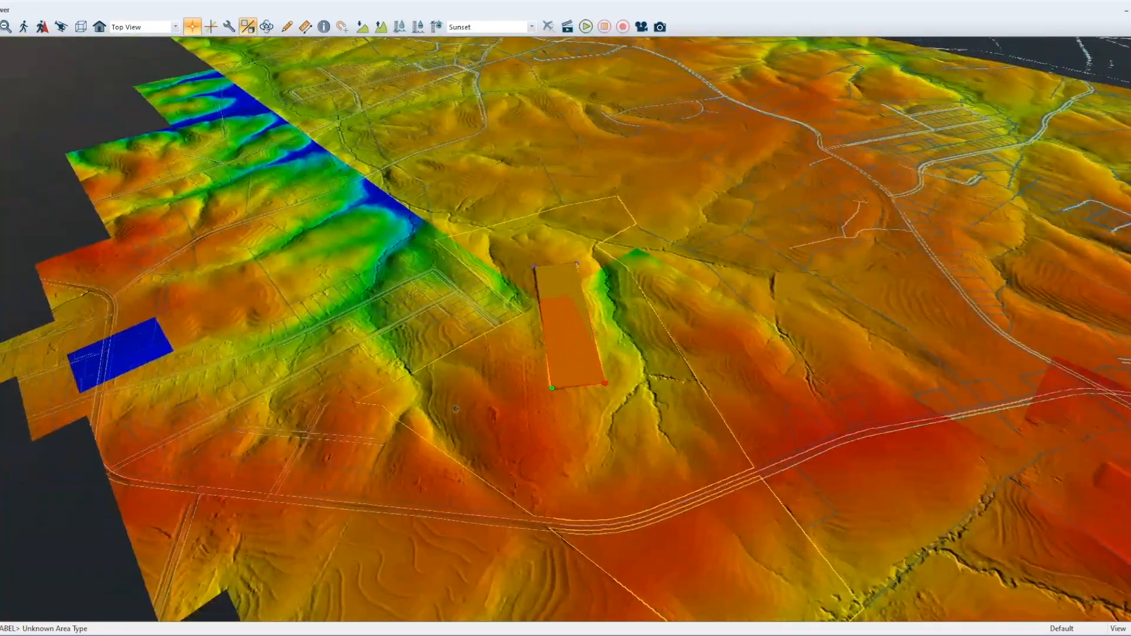
{"action": "left_click_drag", "start_coordinate": [642, 384], "coordinate": [707, 410]}
{"action": "scroll", "coordinate": [530, 394], "scroll_direction": "up", "scroll_amount": 5}
{"action": "left_click_drag", "start_coordinate": [794, 443], "coordinate": [679, 497]}
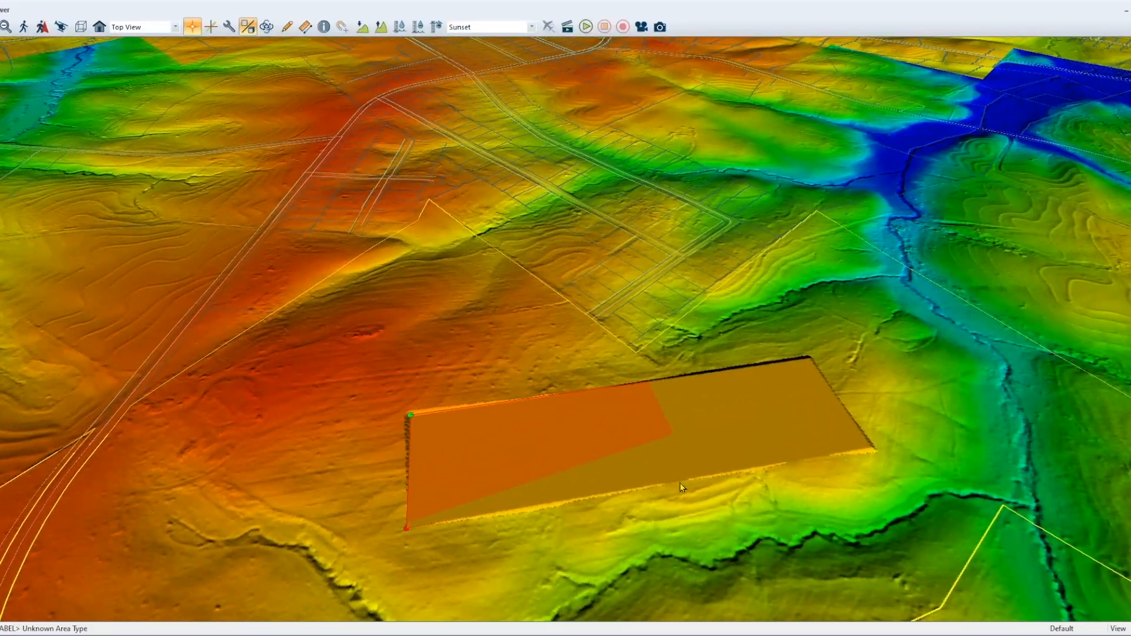
Step: Set the 3D view's background to None (Solid Background) and inspect the pad within the wider terrain
{"action": "left_click", "coordinate": [530, 27]}
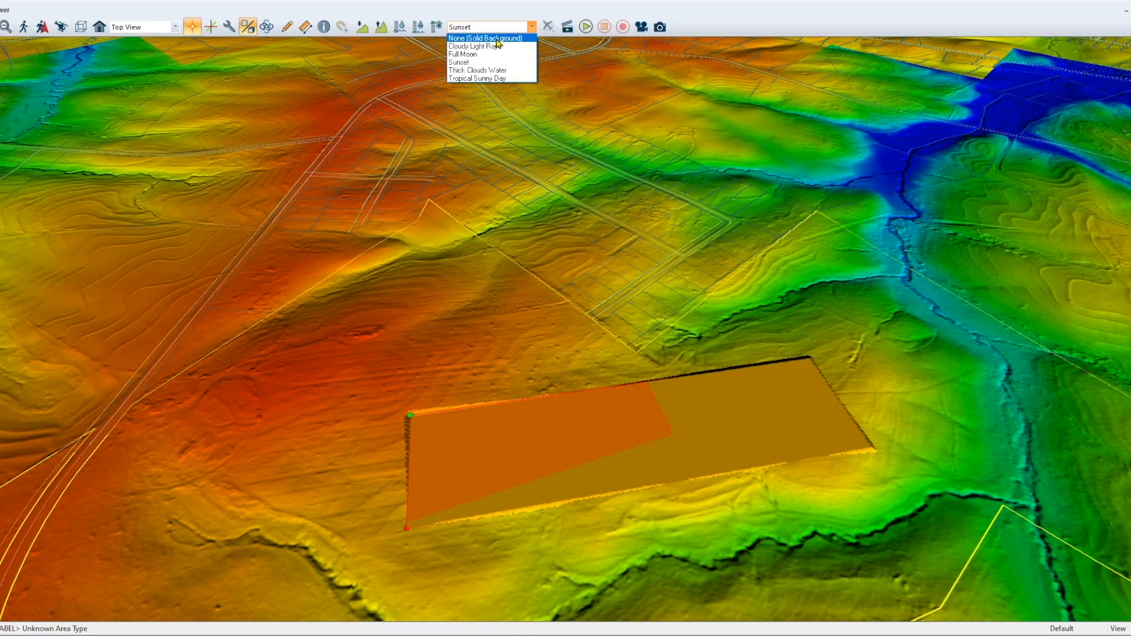
{"action": "left_click", "coordinate": [499, 38]}
{"action": "scroll", "coordinate": [680, 449], "scroll_direction": "down", "scroll_amount": 7}
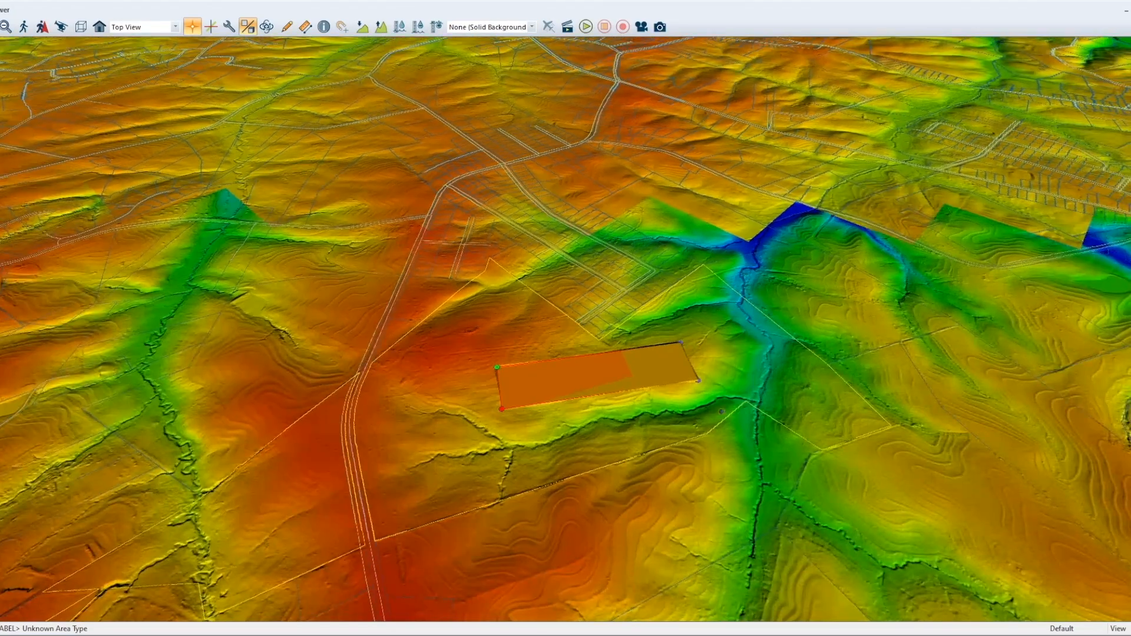
{"action": "left_click_drag", "start_coordinate": [679, 449], "coordinate": [731, 386]}
{"action": "left_click_drag", "start_coordinate": [657, 393], "coordinate": [619, 370]}
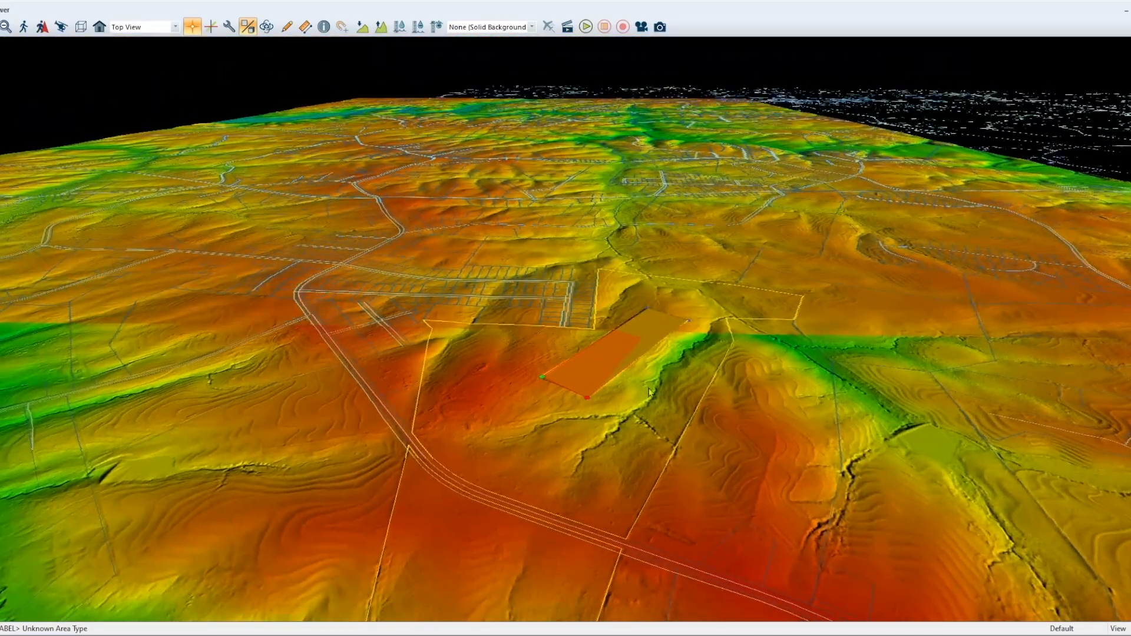
{"action": "scroll", "coordinate": [649, 390], "scroll_direction": "up", "scroll_amount": 3}
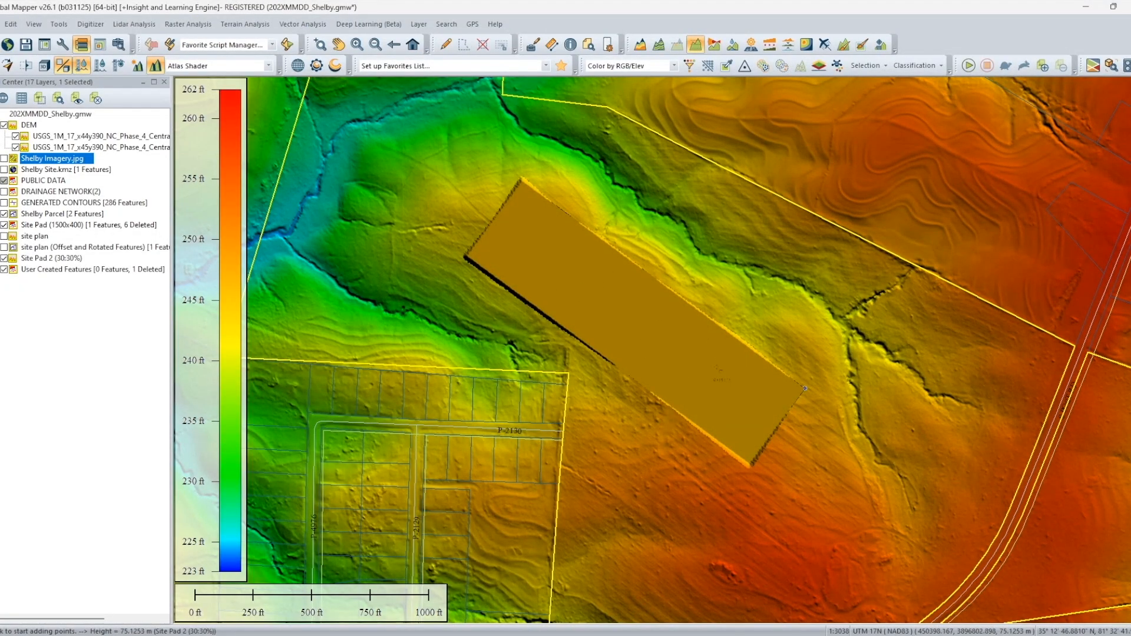
Step: Hide the Site Pad 2 (30:30%) layer to expose the original terrain beneath the pad area
{"action": "scroll", "coordinate": [840, 400], "scroll_direction": "down", "scroll_amount": 1}
{"action": "left_click_drag", "start_coordinate": [909, 436], "coordinate": [798, 413]}
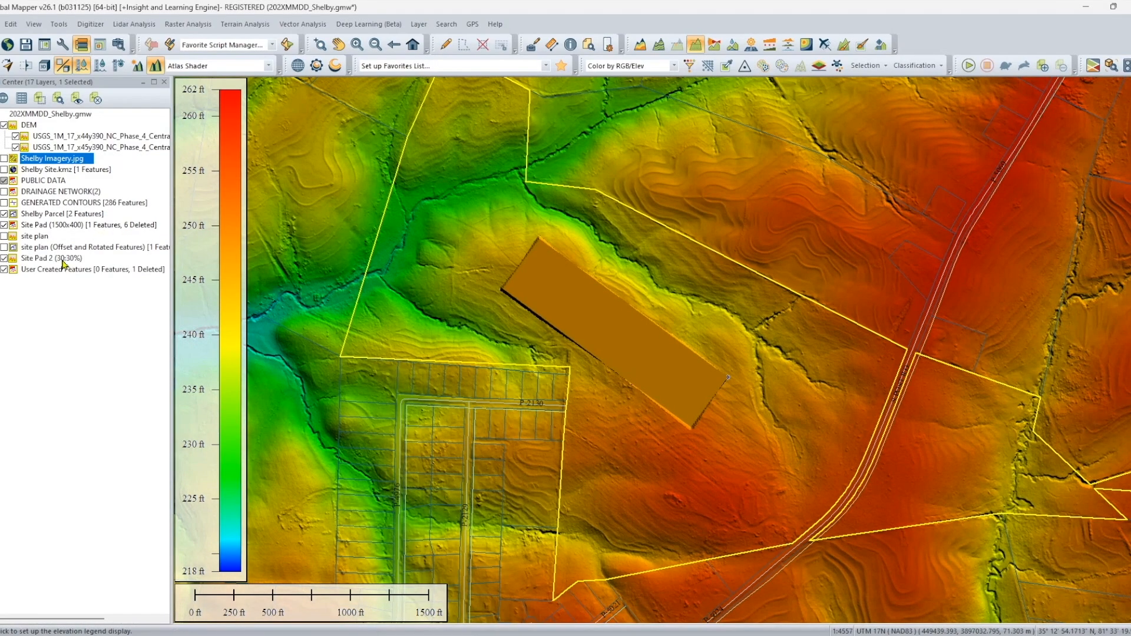
{"action": "left_click", "coordinate": [4, 259]}
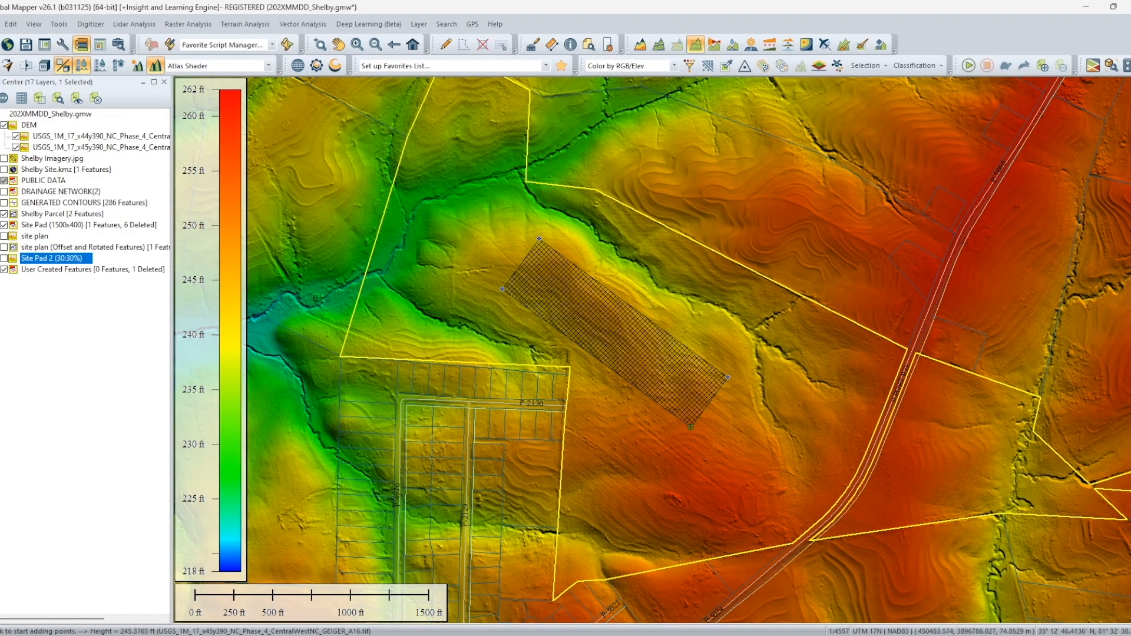
{"action": "left_click", "coordinate": [550, 44]}
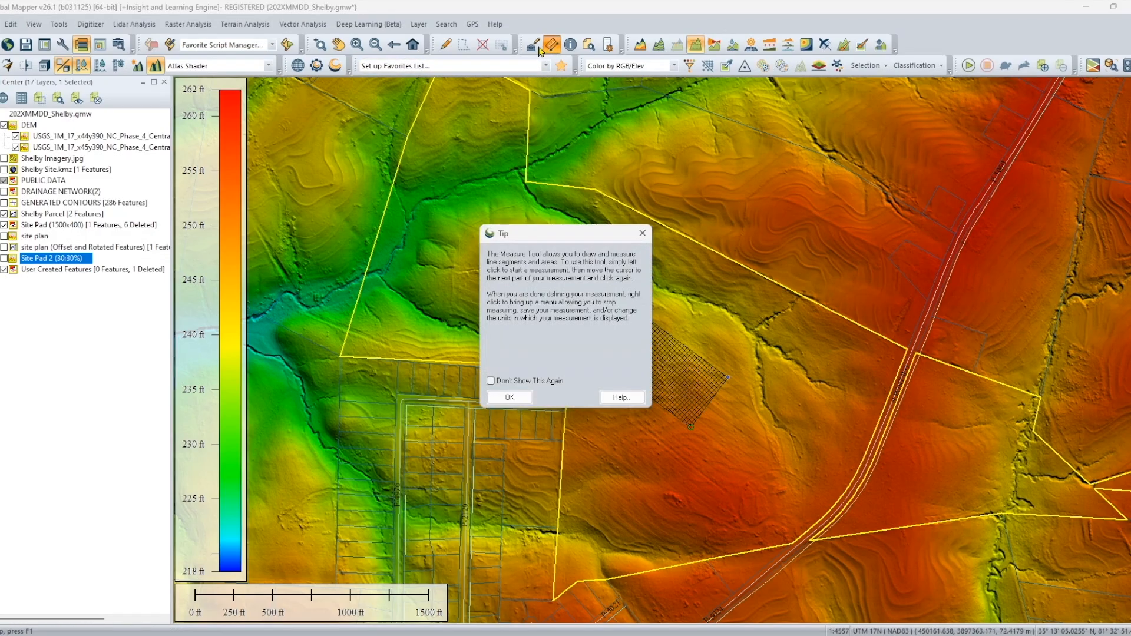
{"action": "left_click", "coordinate": [534, 382]}
{"action": "left_click", "coordinate": [510, 398]}
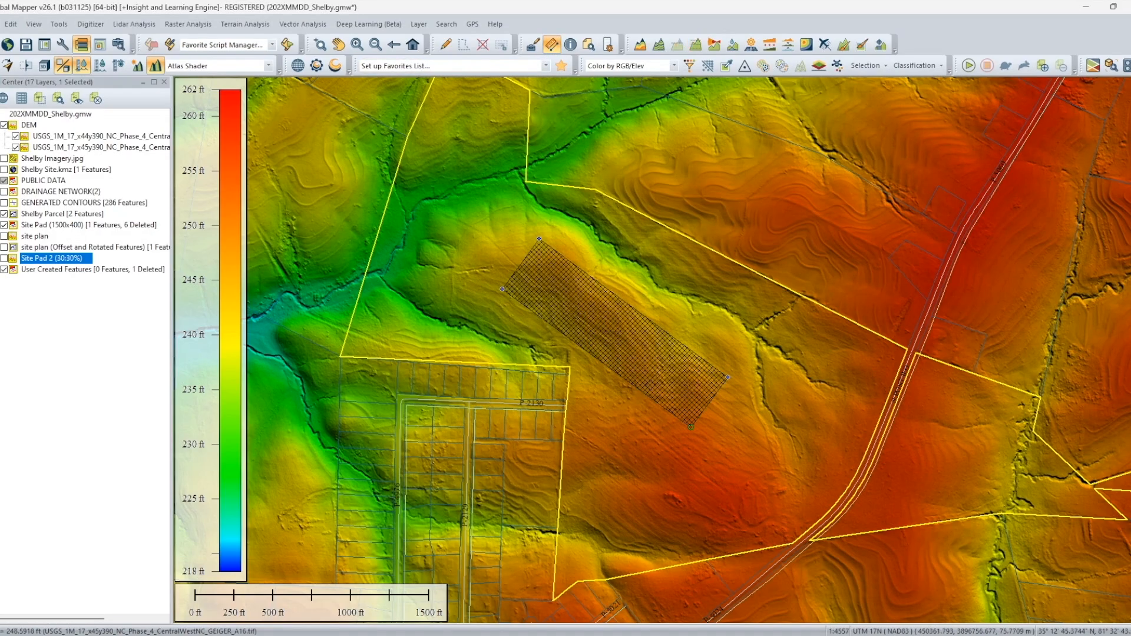
Step: Flatten the pad area as Site Pad 2 (2:30%) with equalized cut and fill, a 2 percent cut slope and a 30 percent fill slope
{"action": "left_click", "coordinate": [533, 45]}
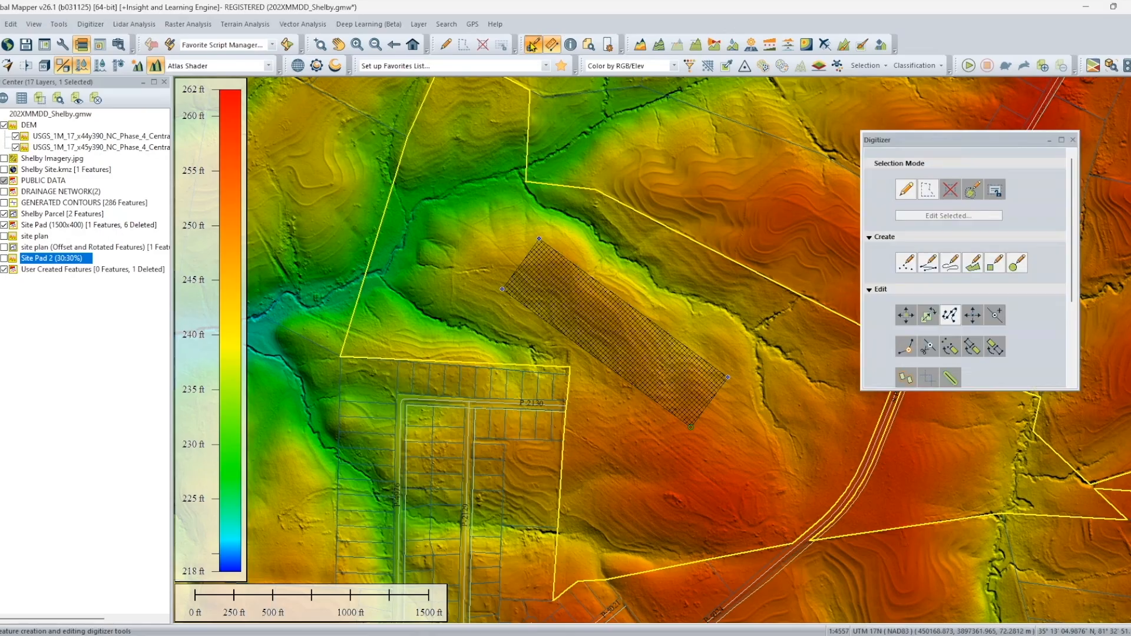
{"action": "left_click", "coordinate": [905, 189]}
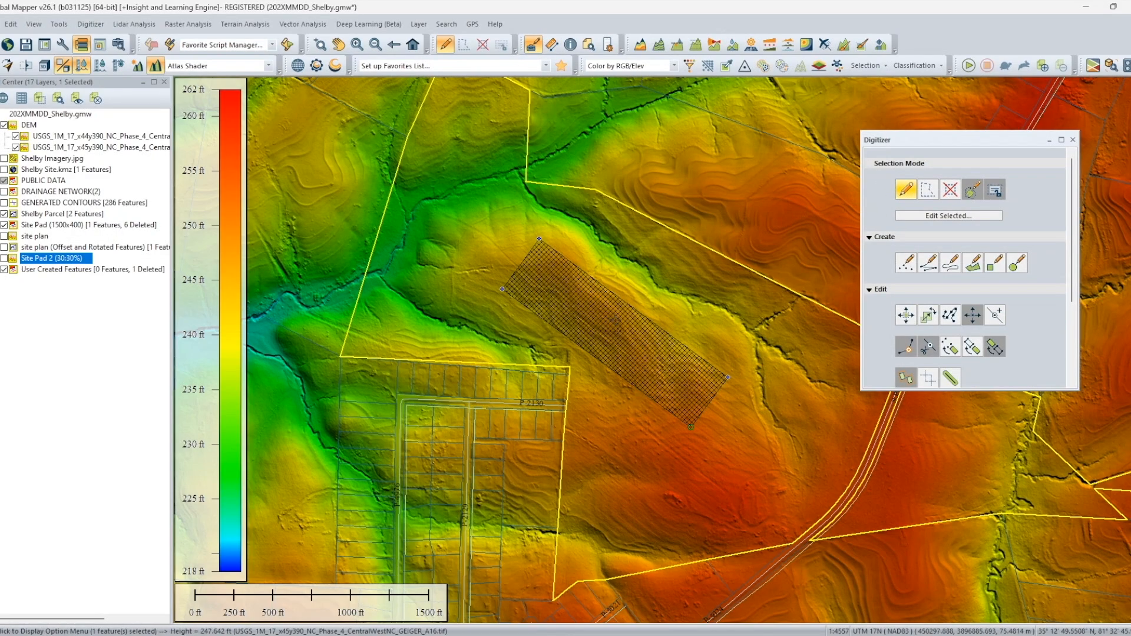
{"action": "right_click", "coordinate": [636, 340]}
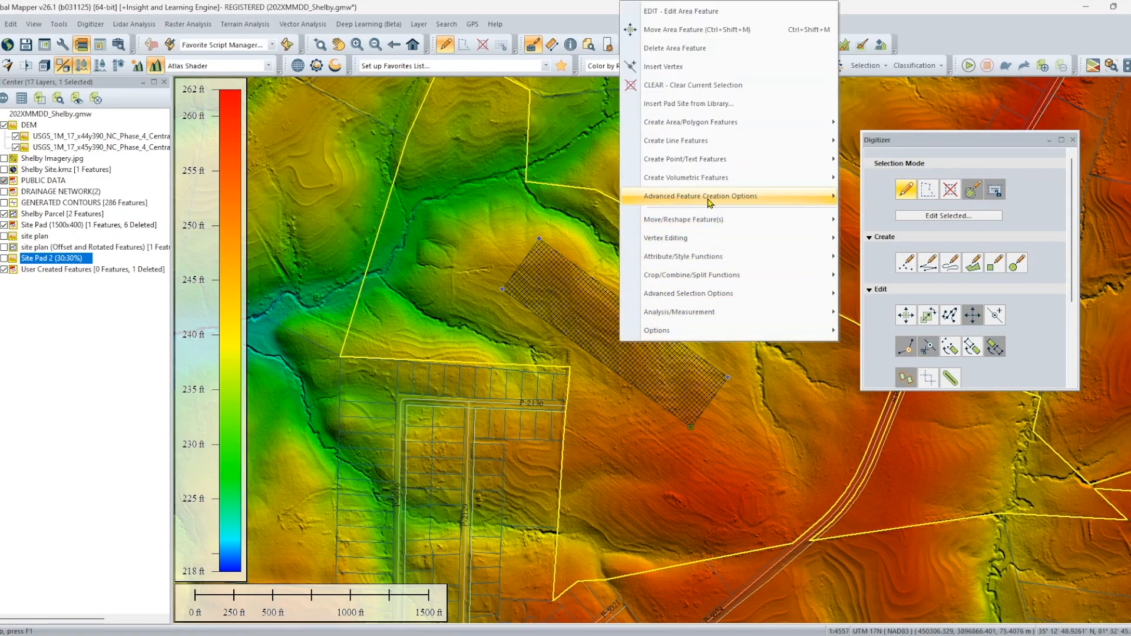
{"action": "mouse_move", "coordinate": [710, 200]}
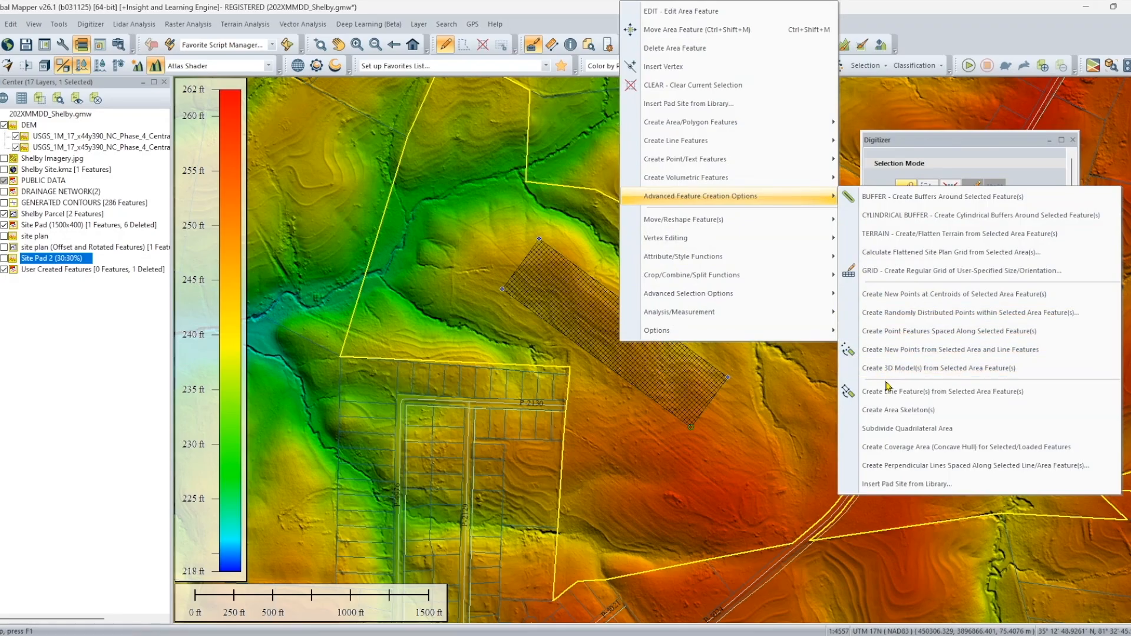
{"action": "left_click", "coordinate": [902, 257]}
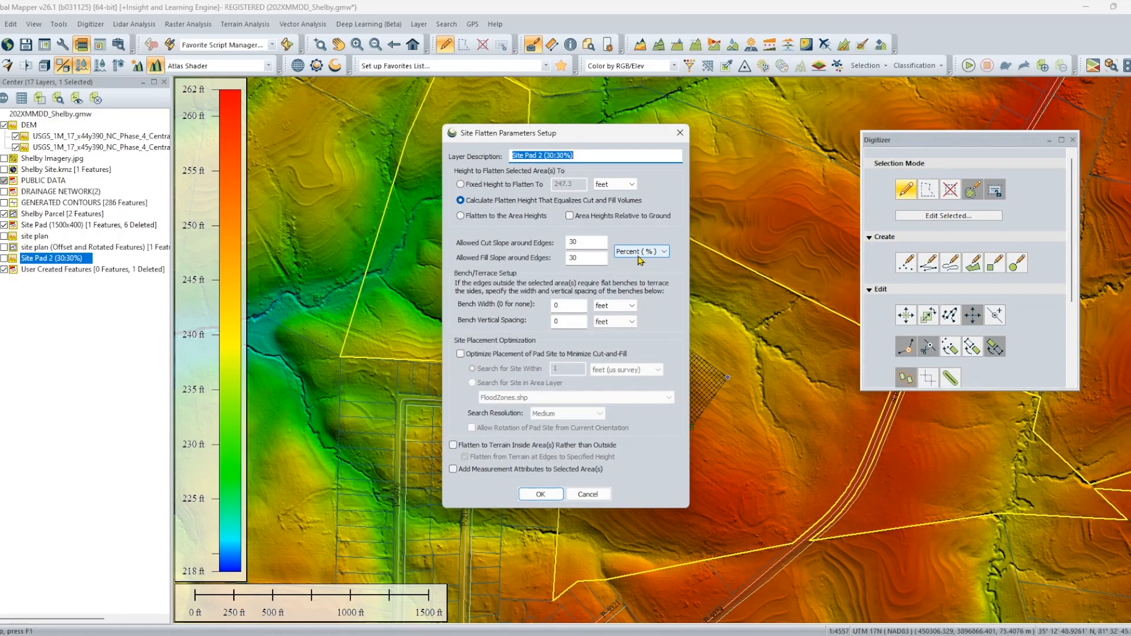
{"action": "left_click_drag", "start_coordinate": [583, 241], "coordinate": [564, 238]}
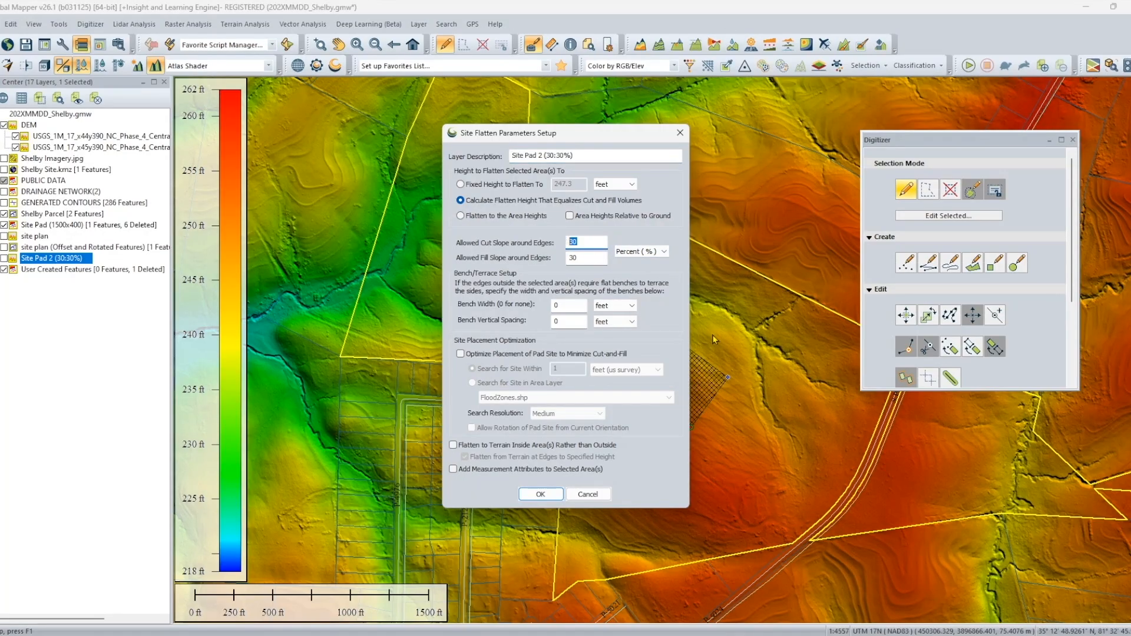
{"action": "type", "text": "2"}
{"action": "left_click", "coordinate": [555, 156]}
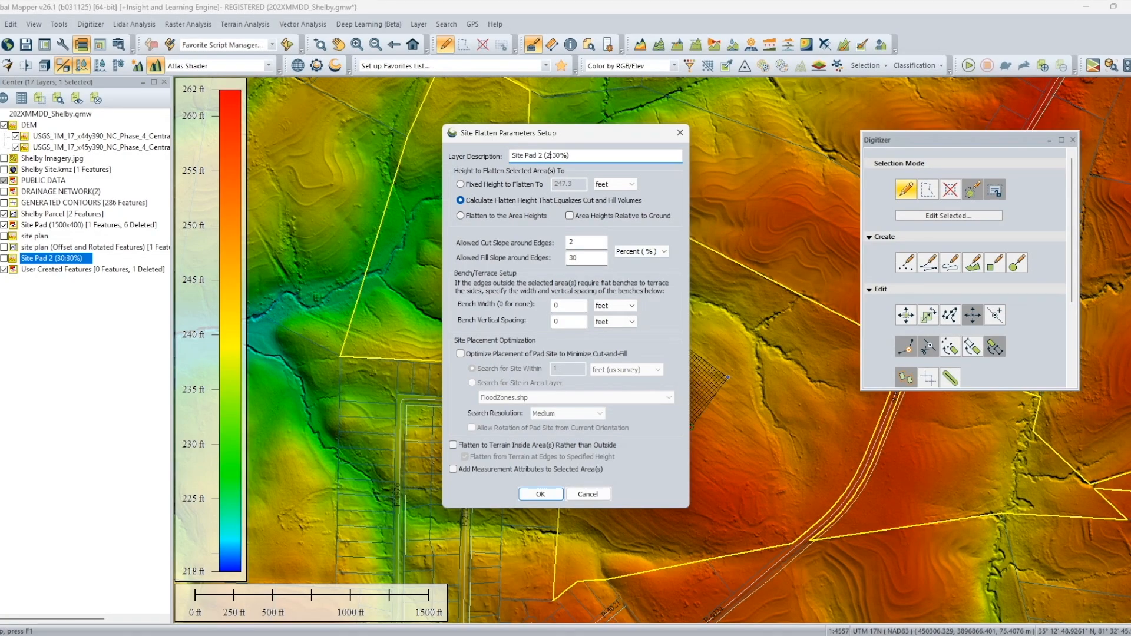
{"action": "left_click", "coordinate": [541, 495]}
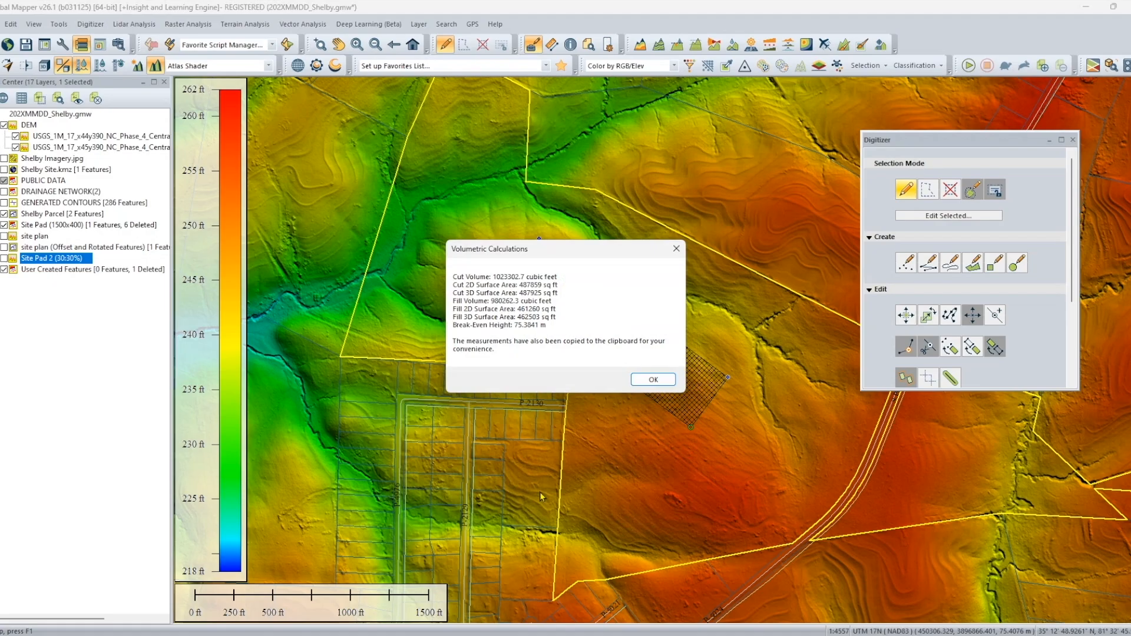
{"action": "left_click", "coordinate": [653, 380]}
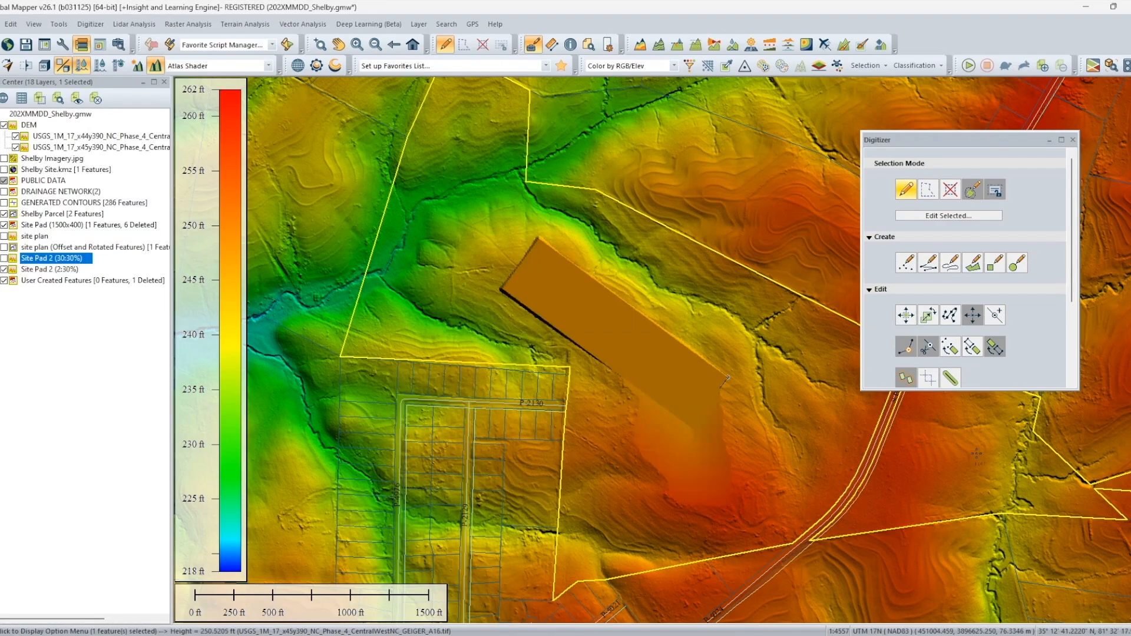
Step: Deselect the pad area and examine the 2 percent cut slope around the pad in the 3D view
{"action": "left_click", "coordinate": [618, 403]}
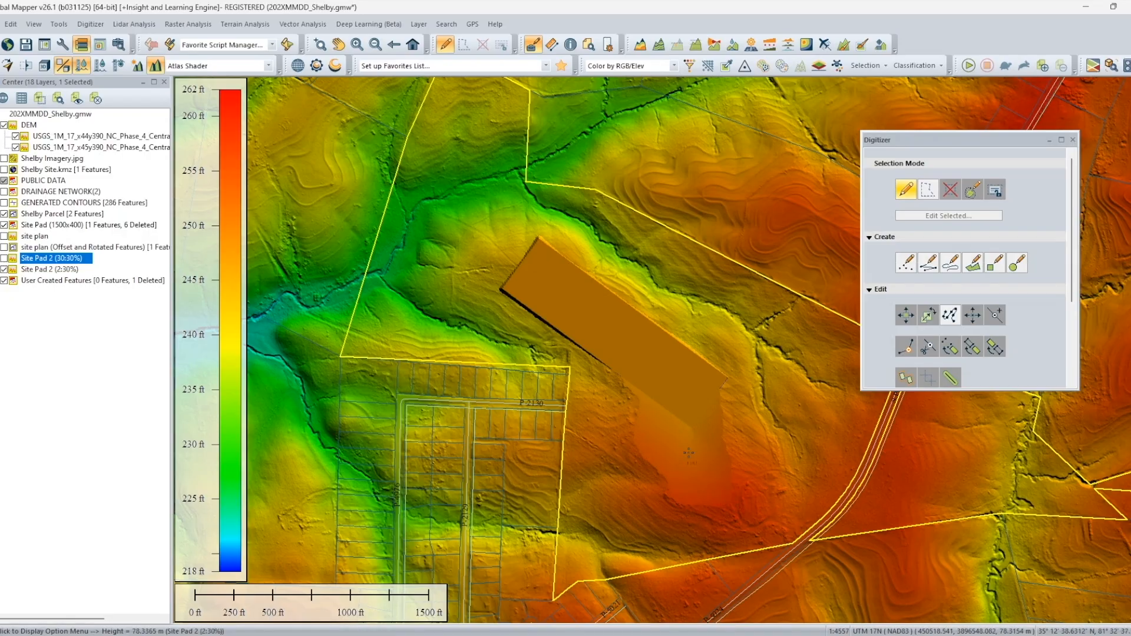
{"action": "left_click", "coordinate": [45, 66]}
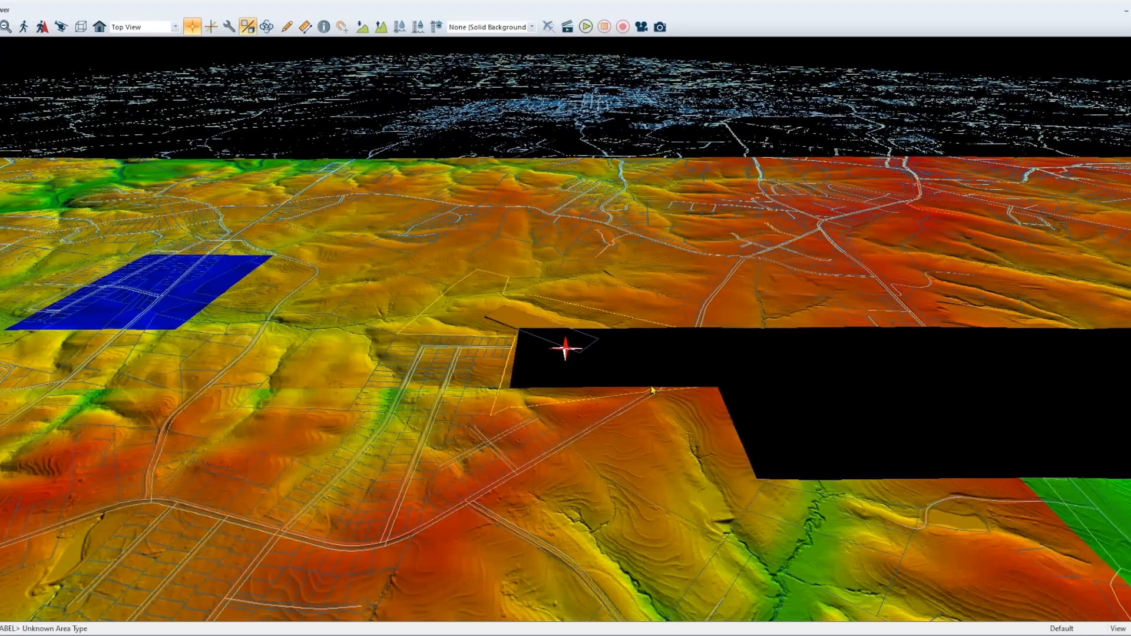
{"action": "left_click_drag", "start_coordinate": [669, 351], "coordinate": [348, 422]}
{"action": "scroll", "coordinate": [563, 374], "scroll_direction": "up", "scroll_amount": 4}
{"action": "scroll", "coordinate": [548, 384], "scroll_direction": "up", "scroll_amount": 4}
{"action": "left_click_drag", "start_coordinate": [482, 407], "coordinate": [673, 472]}
{"action": "left_click_drag", "start_coordinate": [585, 478], "coordinate": [834, 332]}
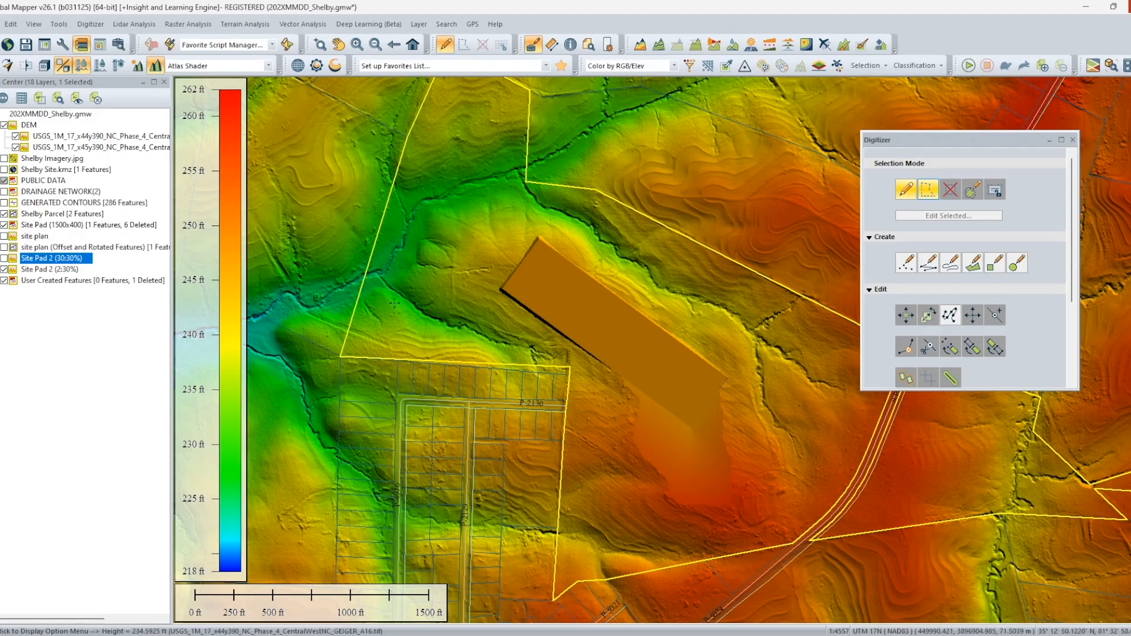
Step: Hide the Site Pad 2 (2:30%) layer, select the pad area and close the Digitizer window
{"action": "left_click", "coordinate": [5, 271]}
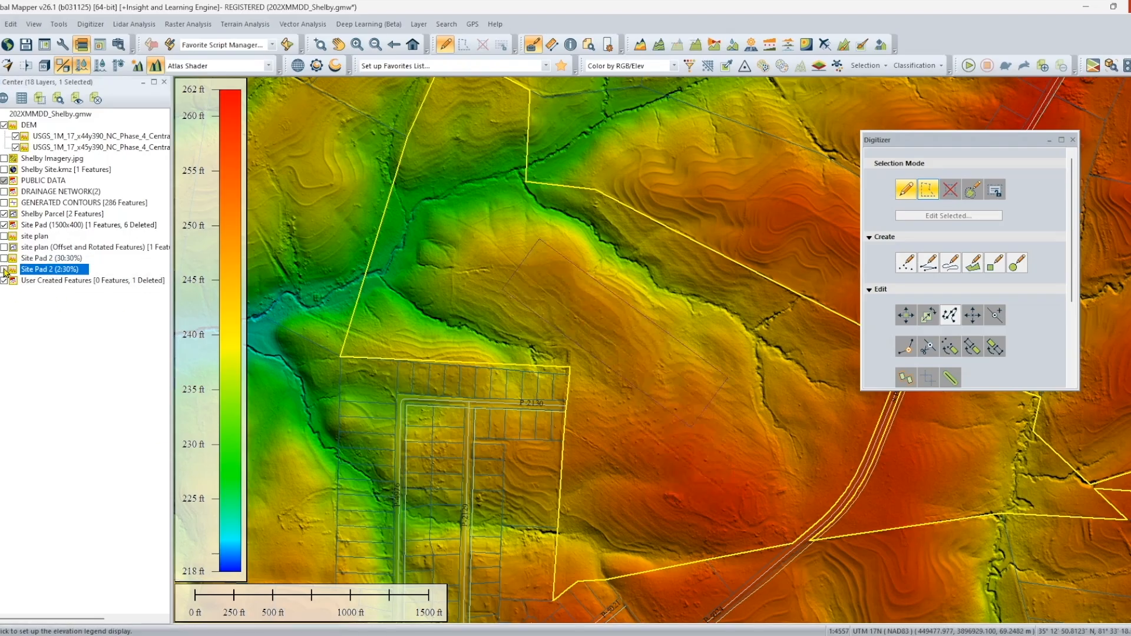
{"action": "left_click", "coordinate": [612, 332]}
{"action": "right_click", "coordinate": [612, 332]}
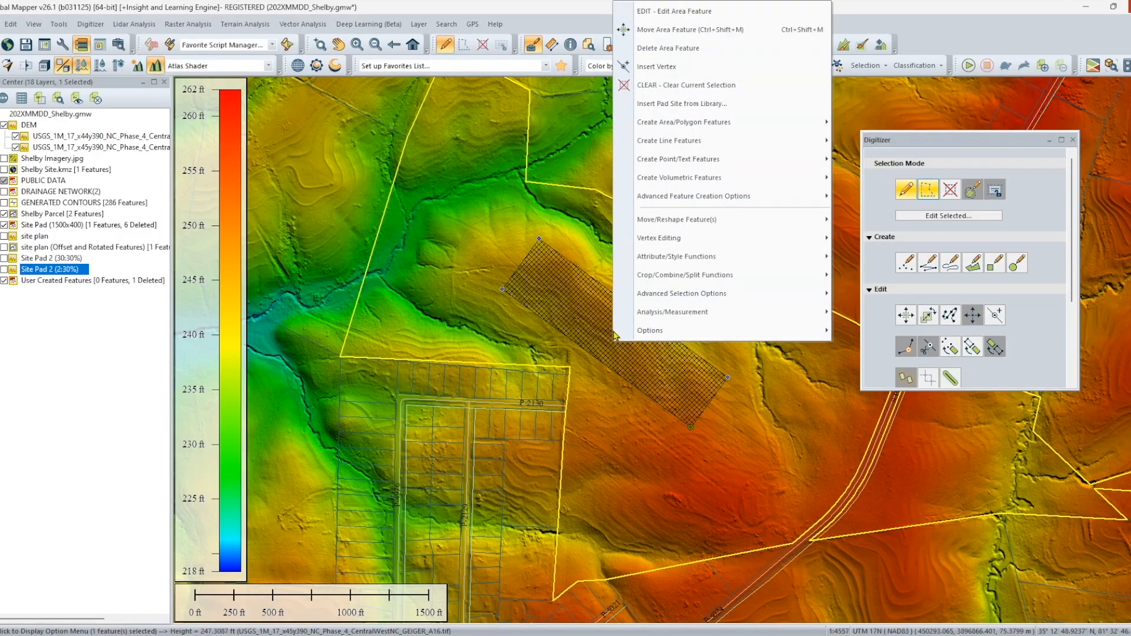
{"action": "left_click", "coordinate": [1073, 141]}
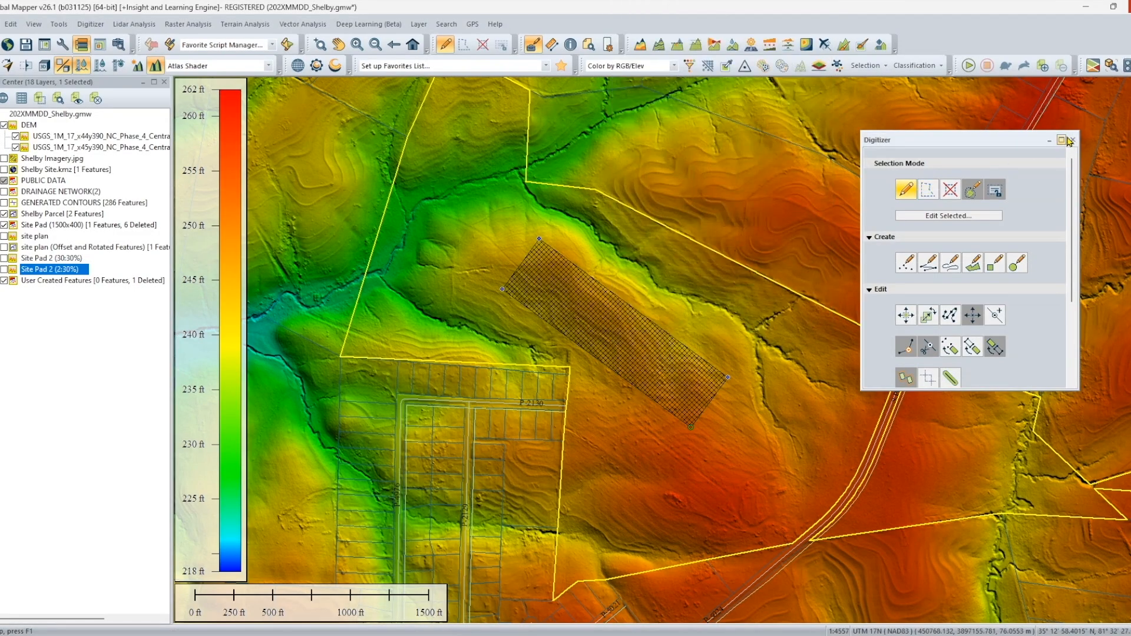
{"action": "left_click", "coordinate": [1072, 142]}
Step: Flatten the pad area as Site Pad 2 (1:10%) with equalized cut and fill, a 1 percent cut slope and a 10 percent fill slope
{"action": "right_click", "coordinate": [594, 333]}
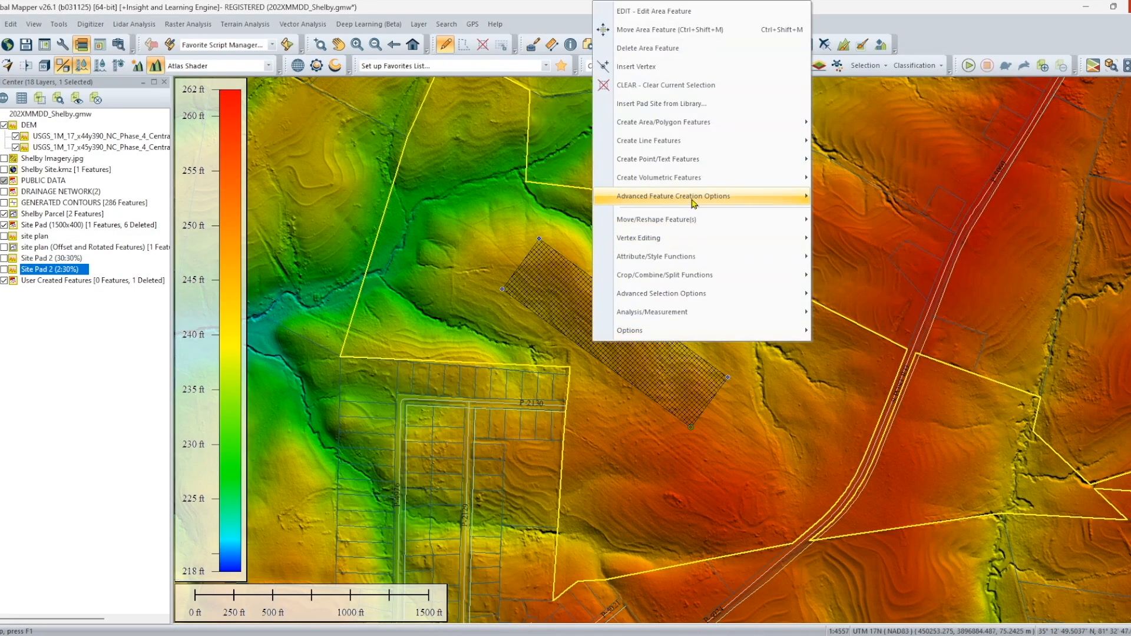
{"action": "mouse_move", "coordinate": [736, 196]}
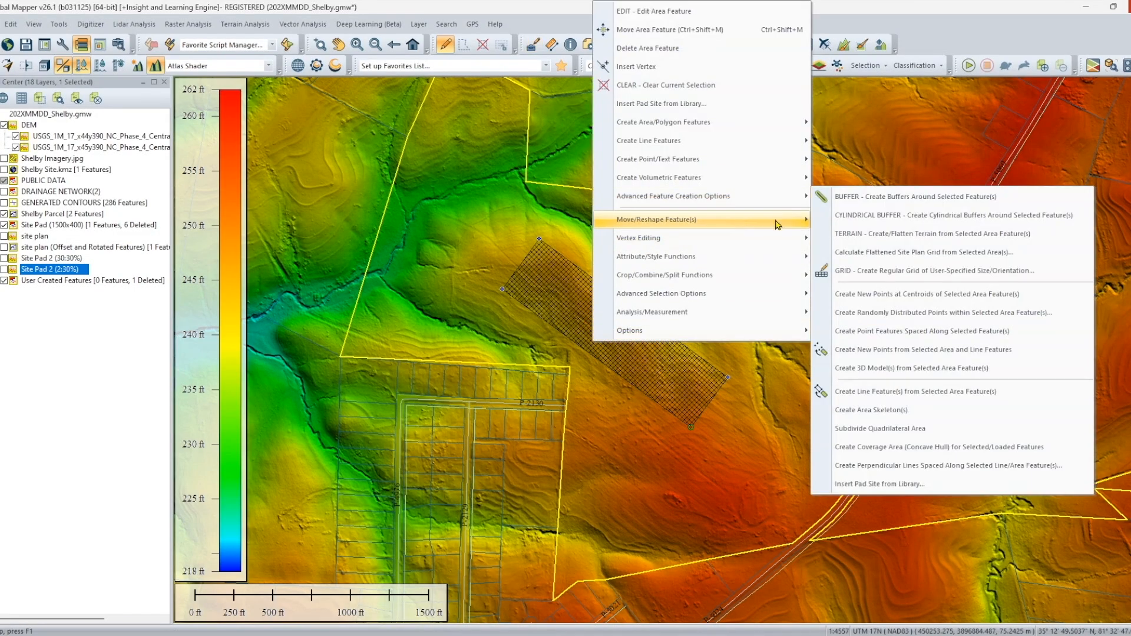
{"action": "left_click", "coordinate": [853, 252]}
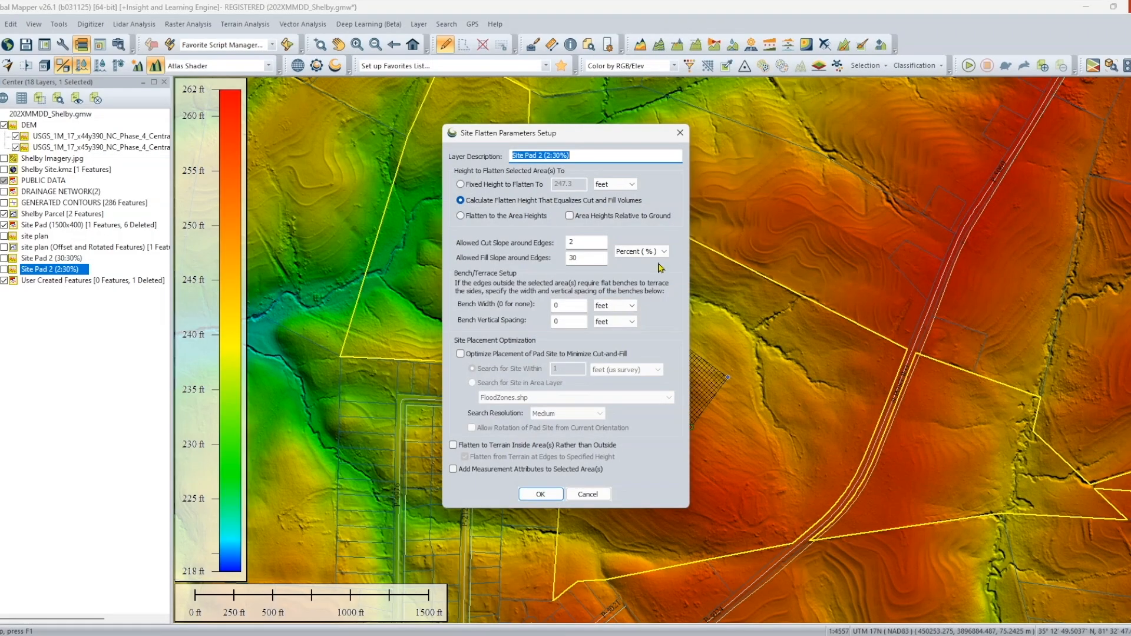
{"action": "double_click", "coordinate": [589, 259]}
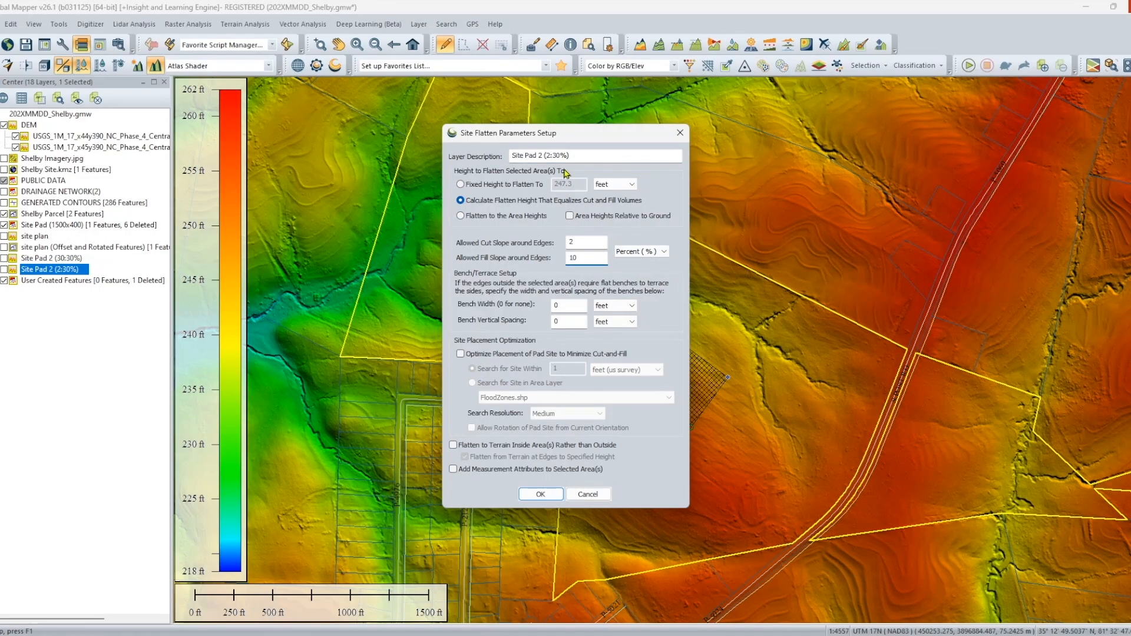
{"action": "left_click", "coordinate": [580, 246]}
{"action": "left_click", "coordinate": [549, 155]}
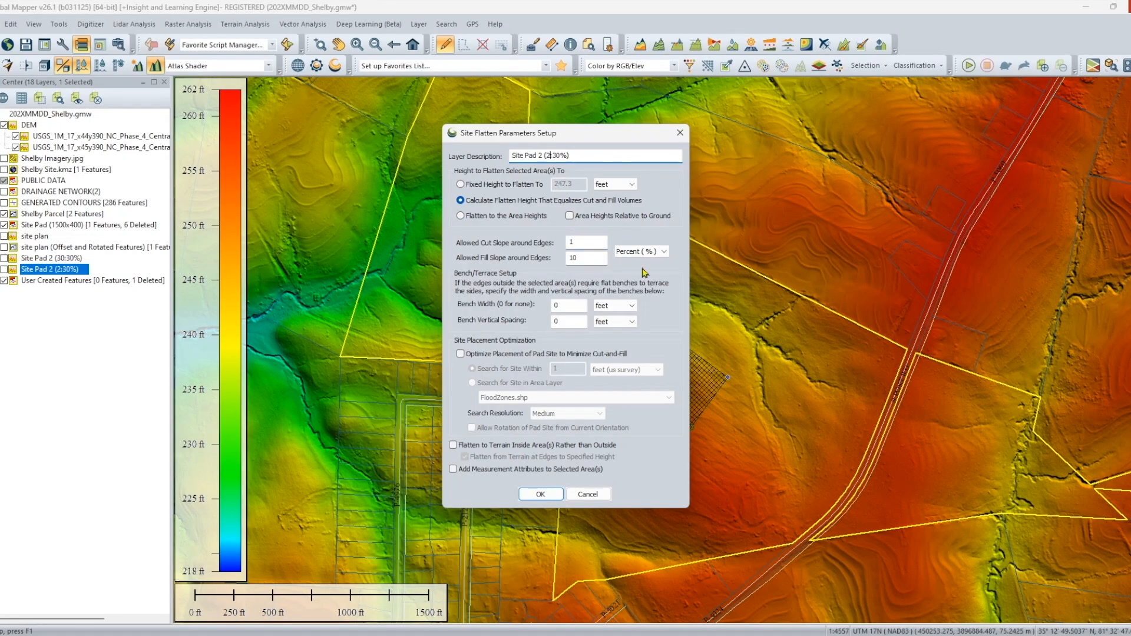
{"action": "type", "text": "1:"}
{"action": "left_click", "coordinate": [547, 496]}
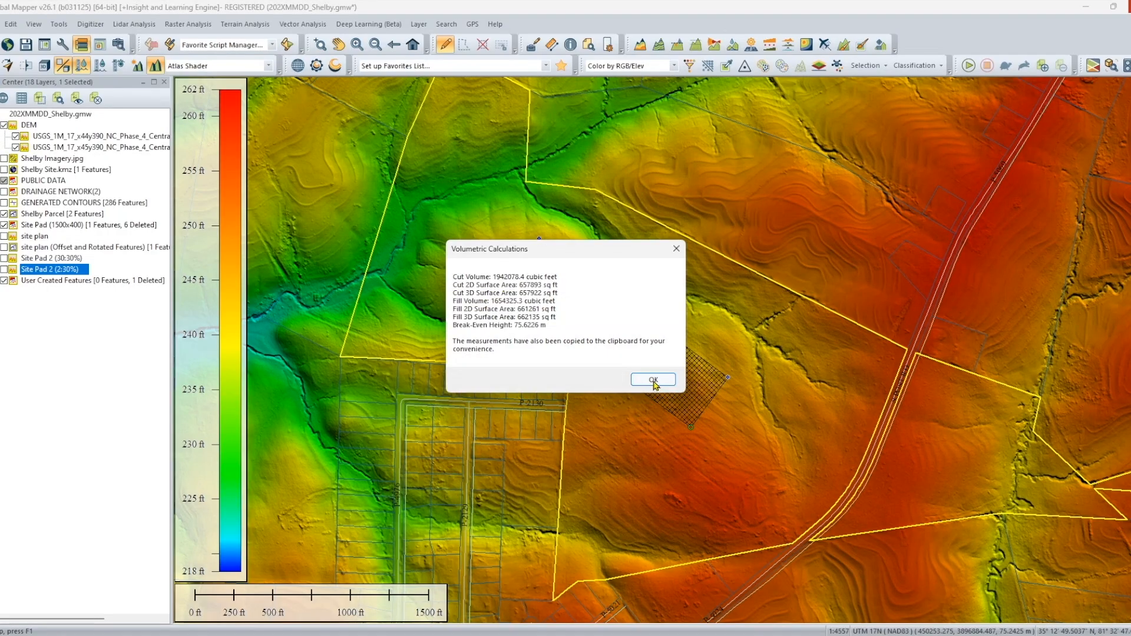
{"action": "left_click", "coordinate": [654, 380]}
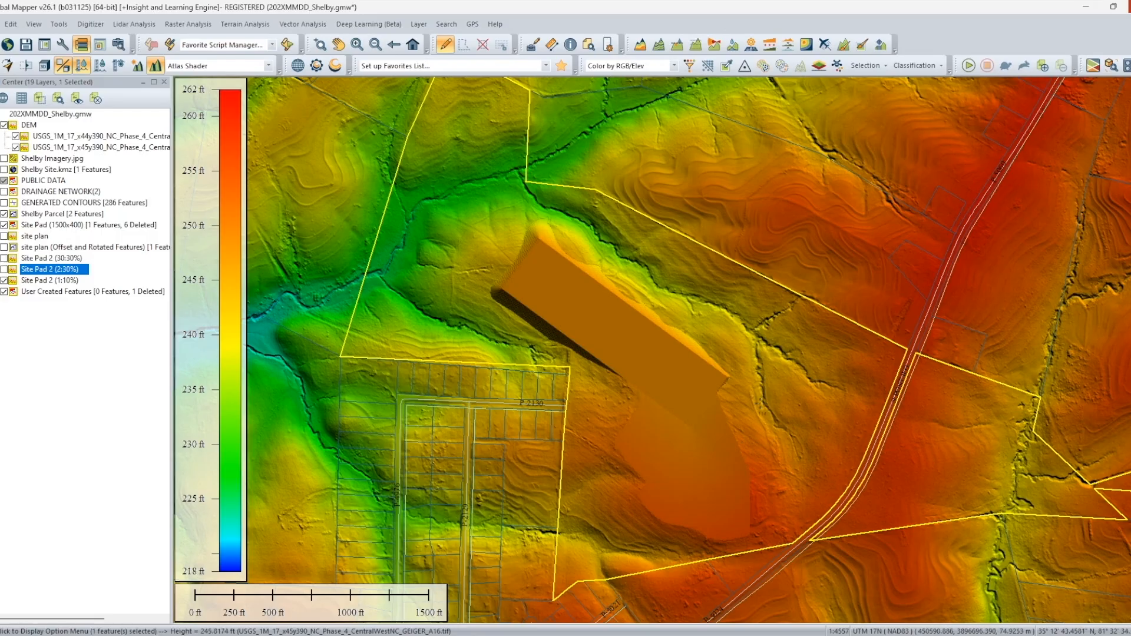
Step: Inspect the pad's 1 percent cut and 10 percent fill slopes in the 3D view
{"action": "left_click", "coordinate": [50, 63]}
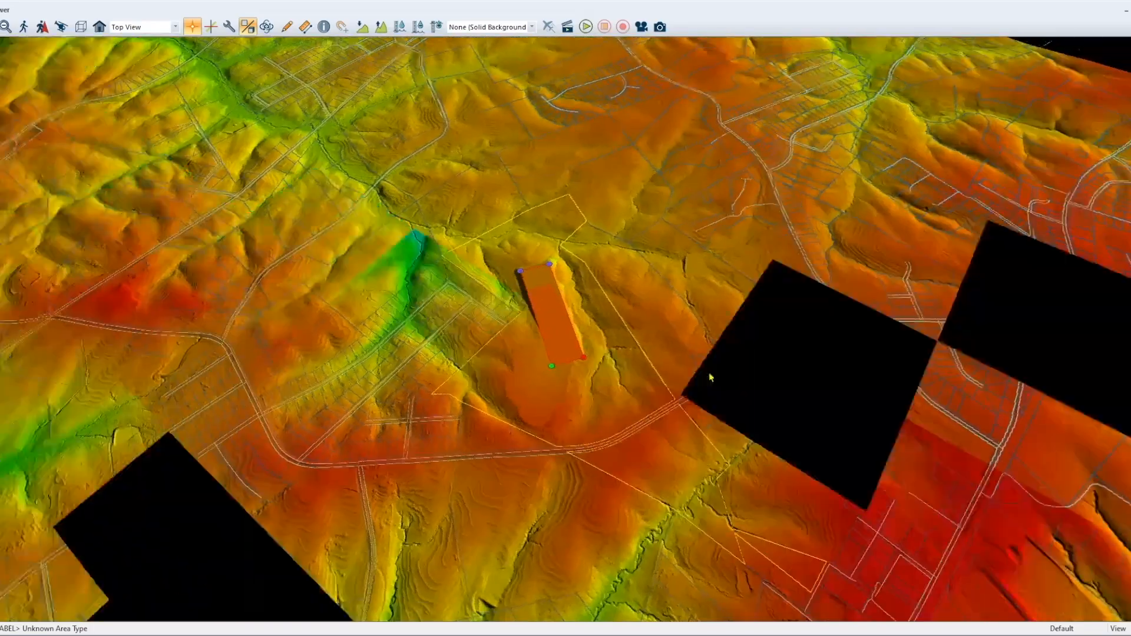
{"action": "left_click_drag", "start_coordinate": [710, 375], "coordinate": [793, 233]}
{"action": "scroll", "coordinate": [655, 332], "scroll_direction": "up", "scroll_amount": 4}
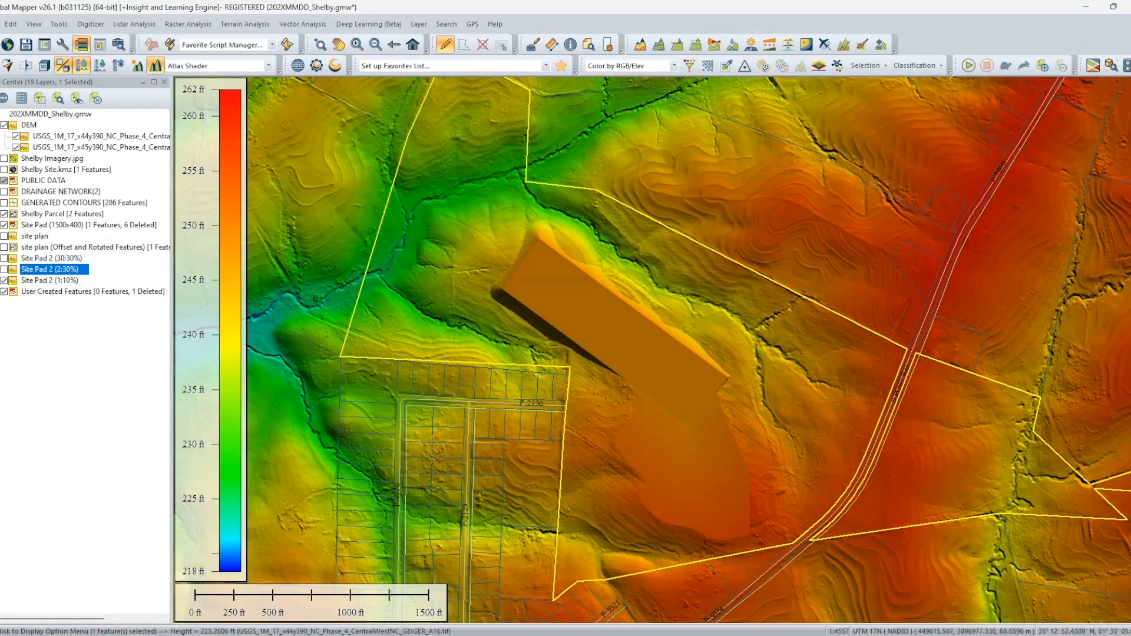
Step: Examine the flattened pad and its 1 percent cut and 10 percent fill slopes against the surrounding terrain in the 2D map
{"action": "scroll", "coordinate": [698, 425], "scroll_direction": "up", "scroll_amount": 2}
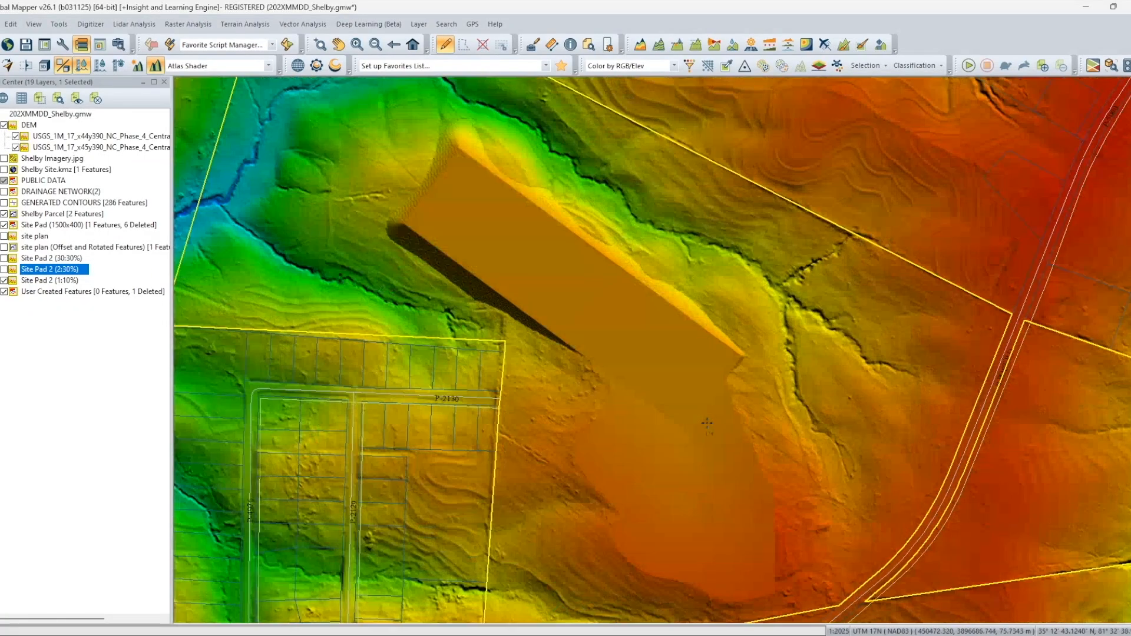
{"action": "left_click_drag", "start_coordinate": [770, 427], "coordinate": [767, 244]}
{"action": "scroll", "coordinate": [760, 275], "scroll_direction": "down", "scroll_amount": 1}
{"action": "left_click_drag", "start_coordinate": [804, 335], "coordinate": [834, 450]}
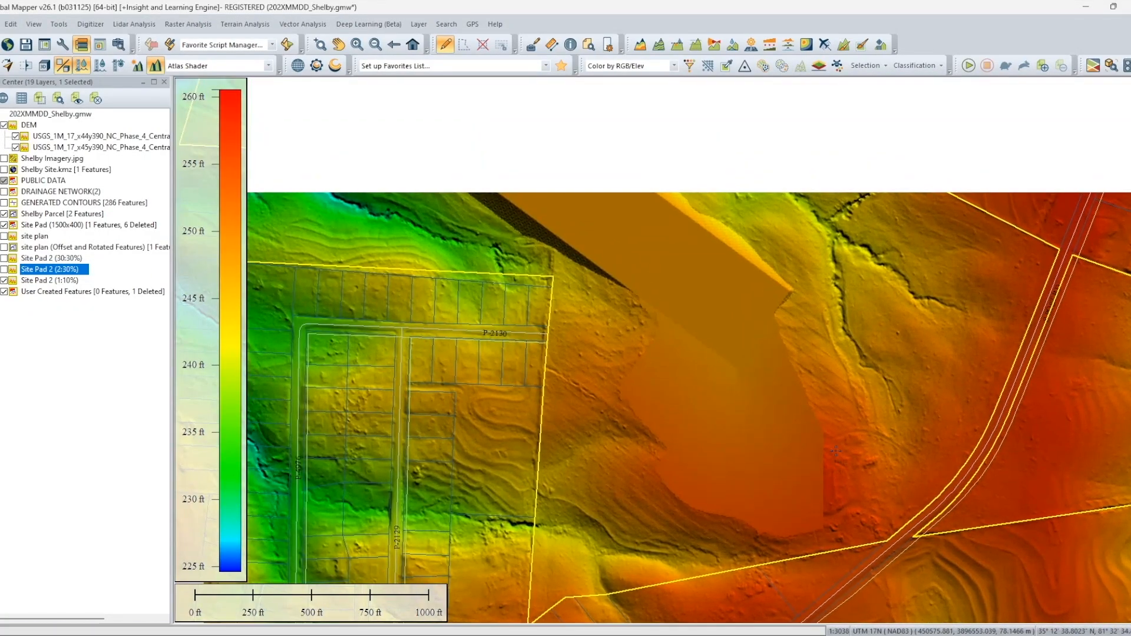
{"action": "left_click", "coordinate": [665, 340]}
{"action": "left_click_drag", "start_coordinate": [663, 340], "coordinate": [790, 372]}
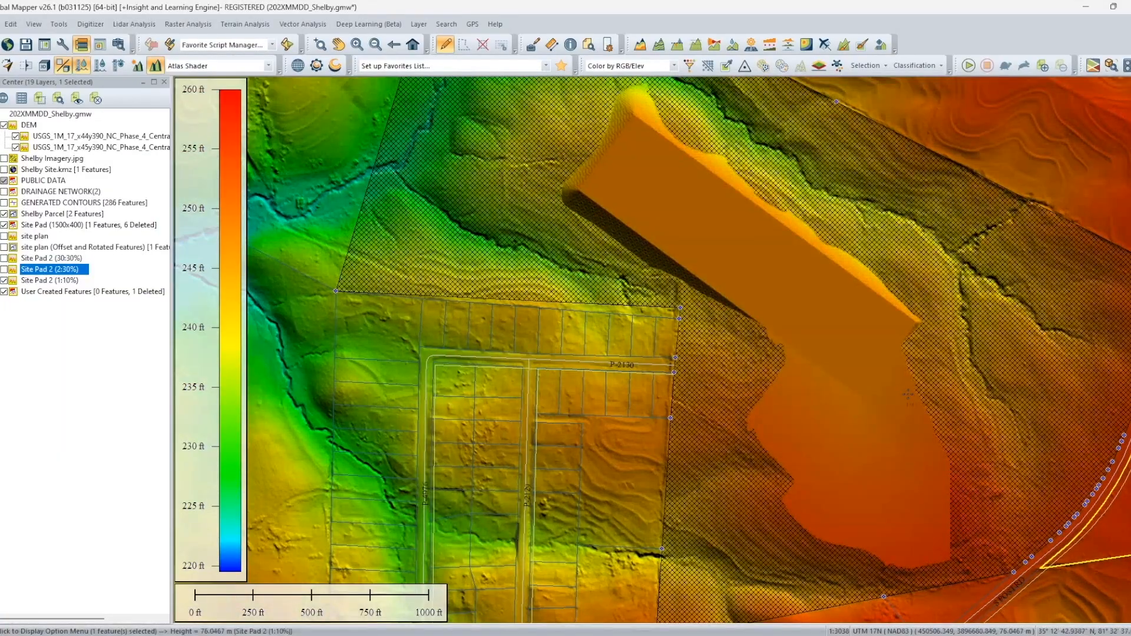
{"action": "left_click", "coordinate": [930, 391]}
{"action": "left_click_drag", "start_coordinate": [931, 392], "coordinate": [710, 365]}
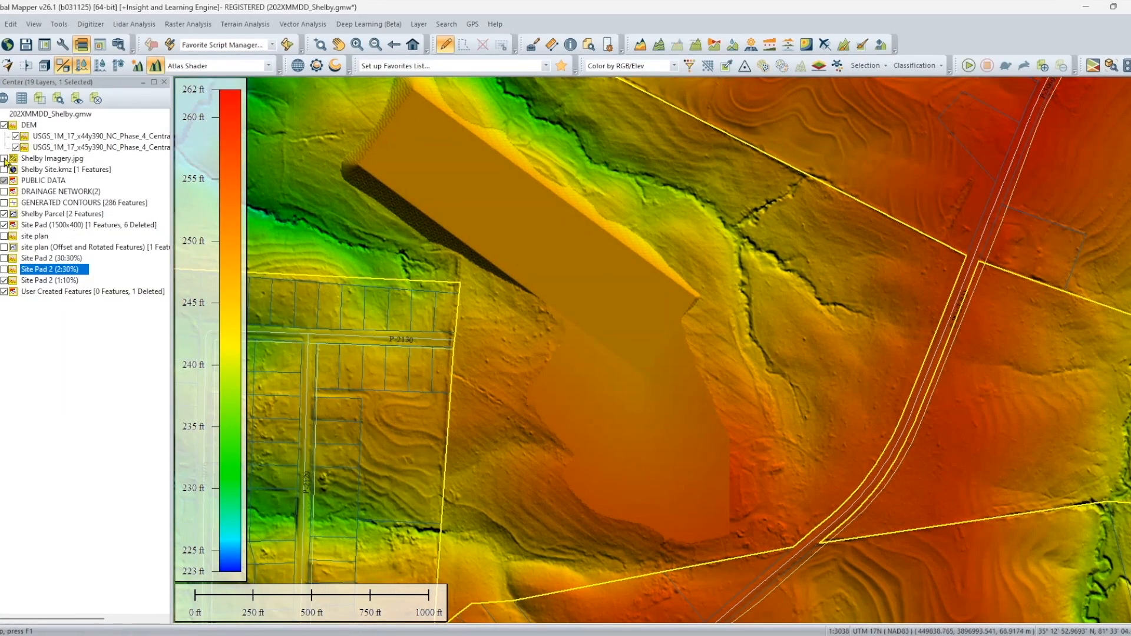
Step: Compare the map without and with the Shelby Imagery.jpg layer and leave the imagery displayed beneath the graded pad
{"action": "left_click", "coordinate": [4, 159]}
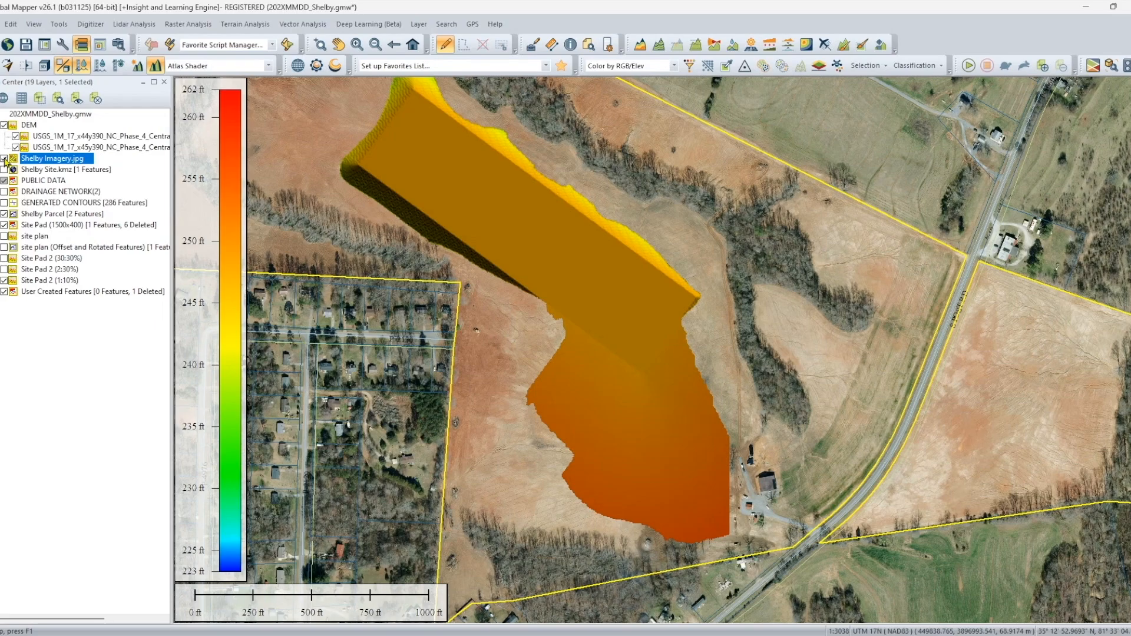
{"action": "left_click", "coordinate": [4, 159]}
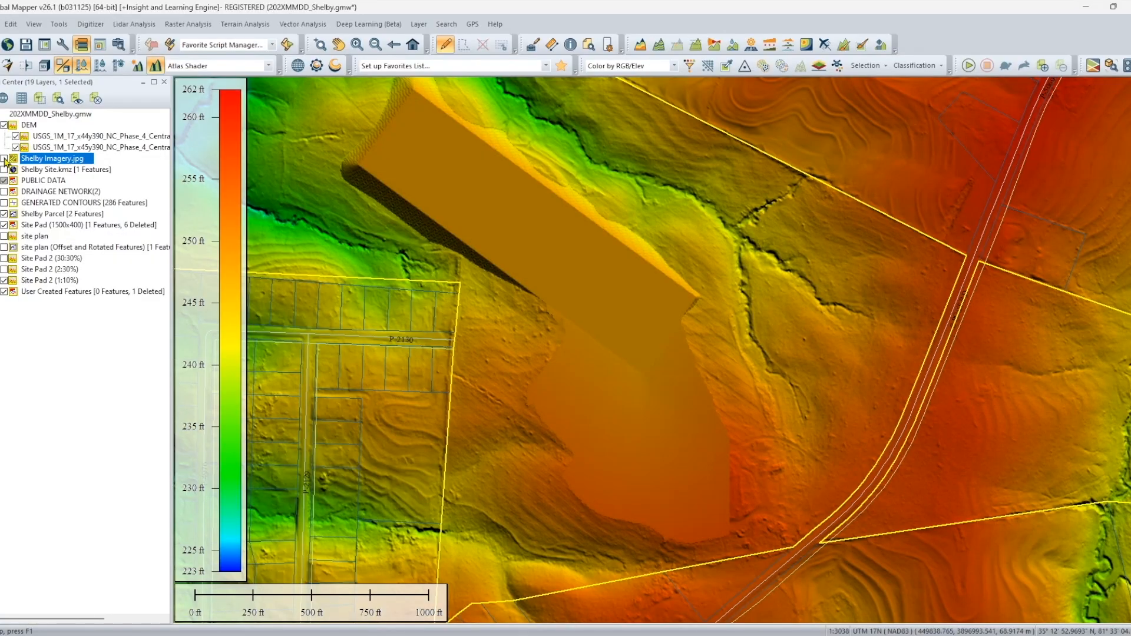
{"action": "left_click", "coordinate": [4, 159]}
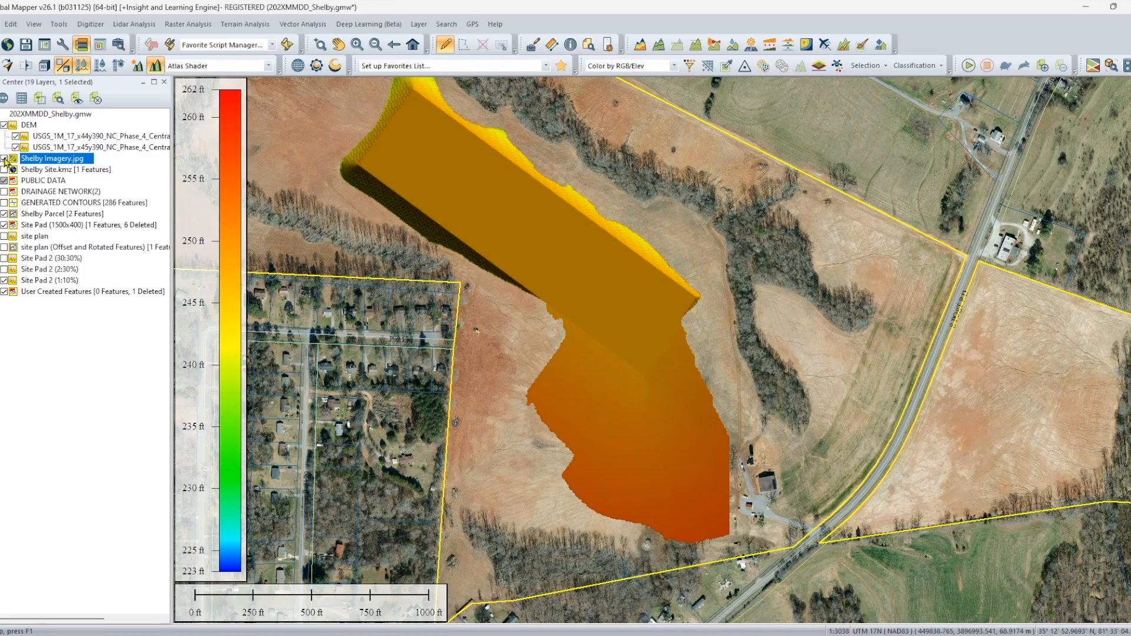
{"action": "scroll", "coordinate": [643, 309], "scroll_direction": "down", "scroll_amount": 1}
{"action": "left_click_drag", "start_coordinate": [546, 306], "coordinate": [560, 348]}
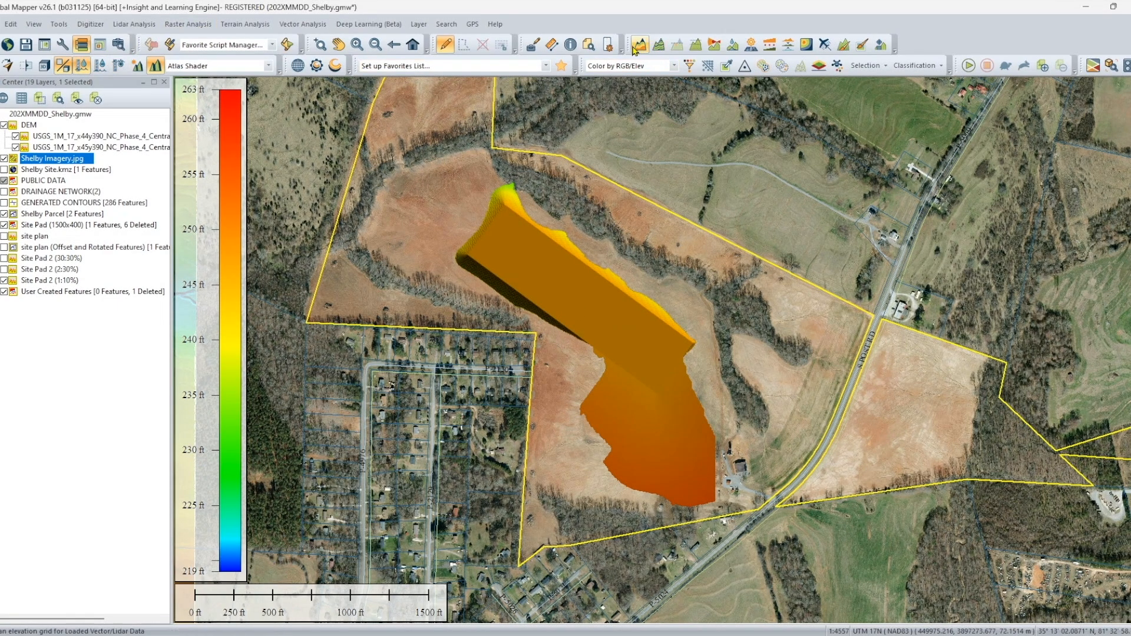
Step: Generate contours at a 1 ft interval from both DEM tiles and the Site Pad 2 (1:10%) terrain, covering all loaded data
{"action": "left_click", "coordinate": [145, 28]}
{"action": "mouse_move", "coordinate": [175, 30]}
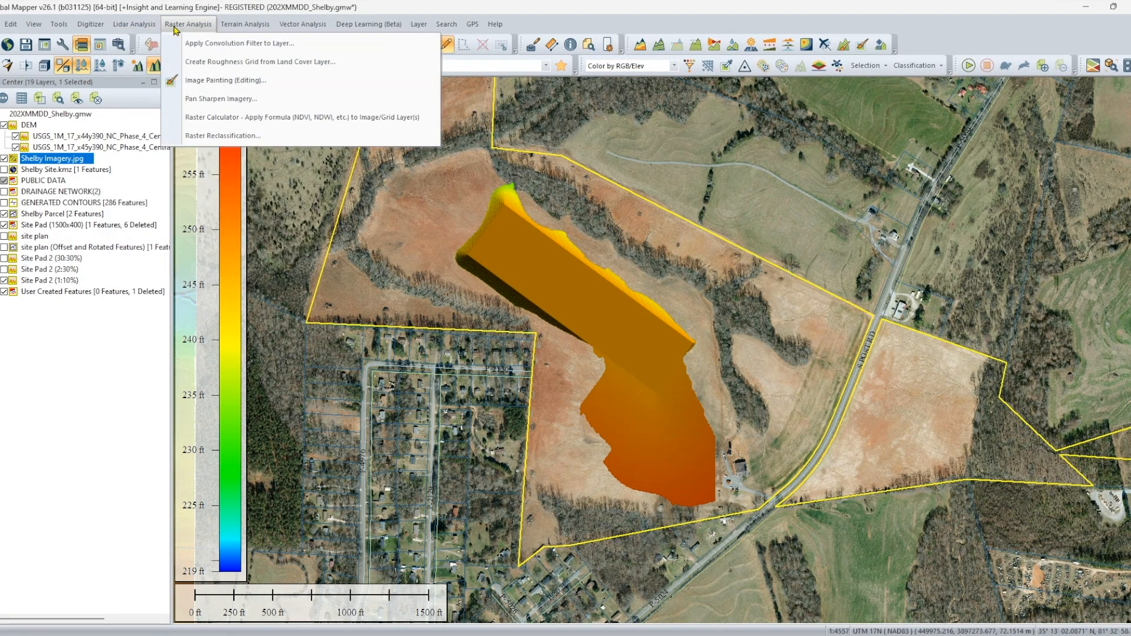
{"action": "mouse_move", "coordinate": [245, 25]}
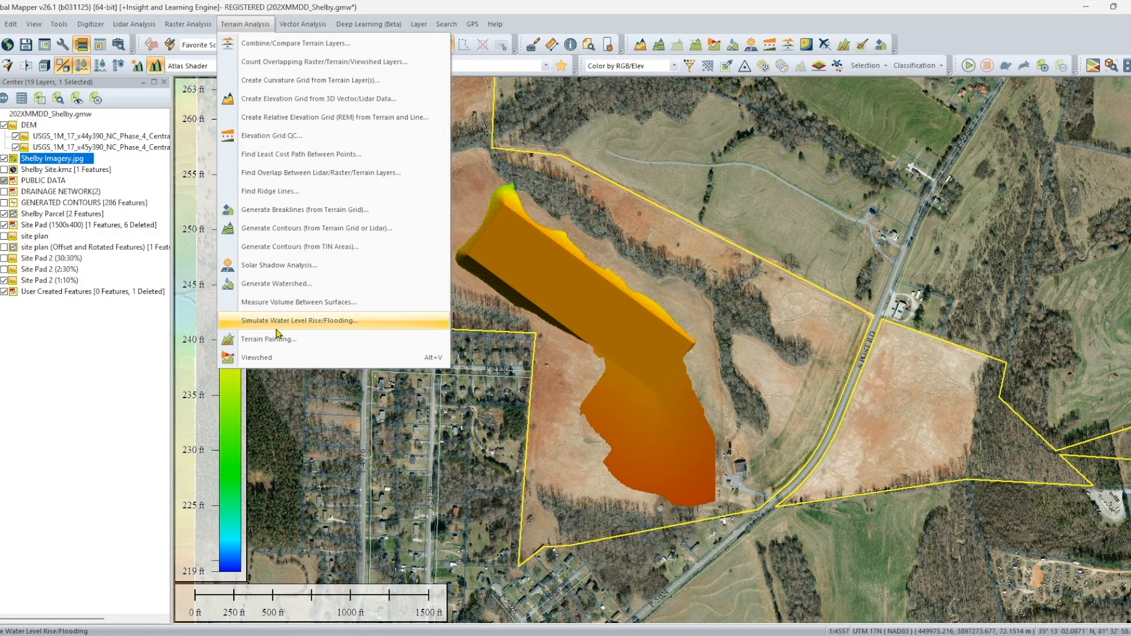
{"action": "left_click", "coordinate": [279, 249]}
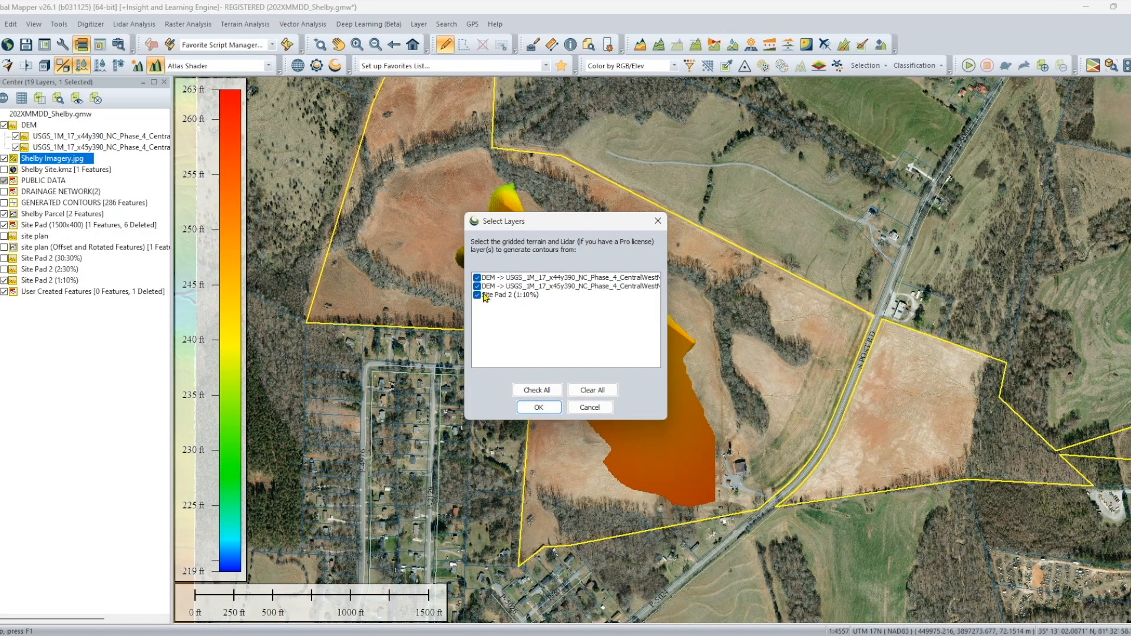
{"action": "left_click", "coordinate": [538, 412]}
{"action": "left_click", "coordinate": [537, 408]}
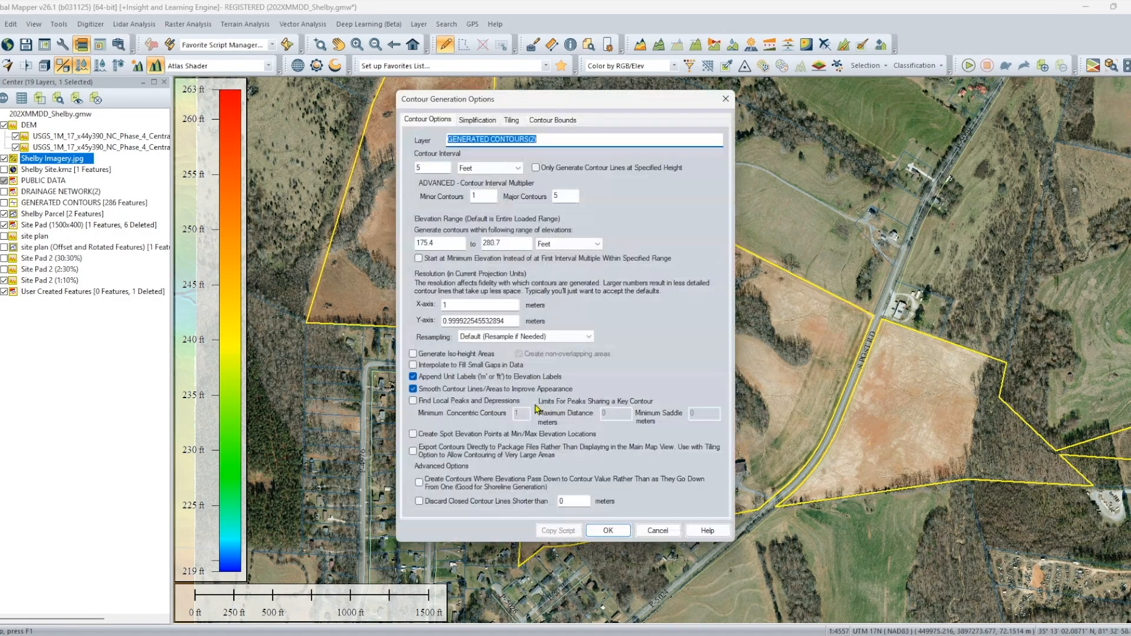
{"action": "left_click", "coordinate": [554, 121]}
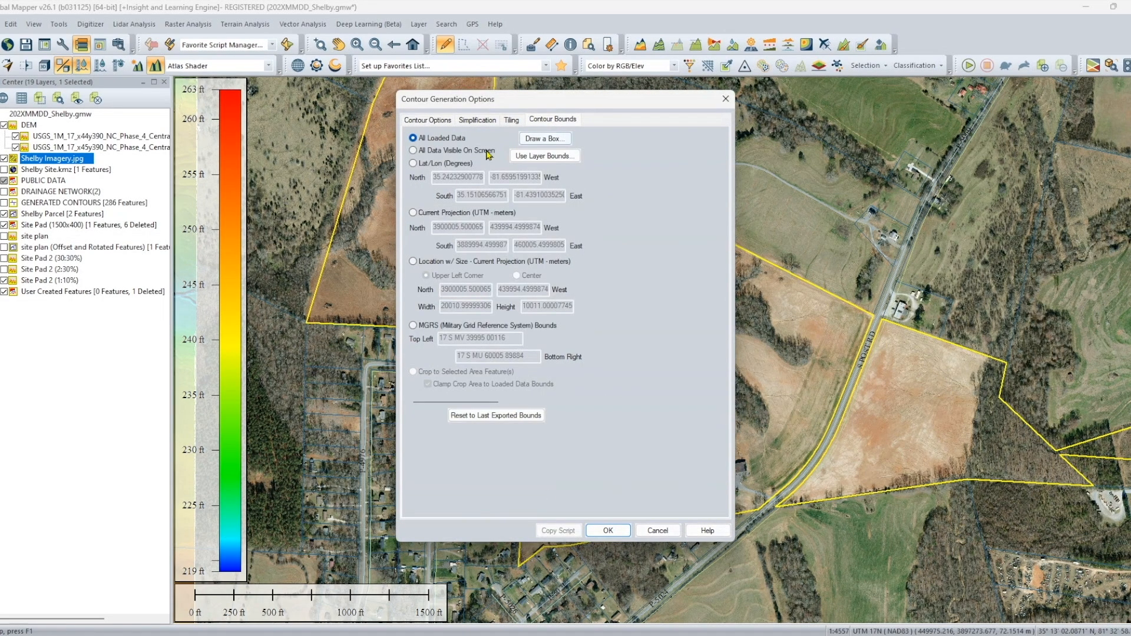
{"action": "left_click", "coordinate": [430, 120]}
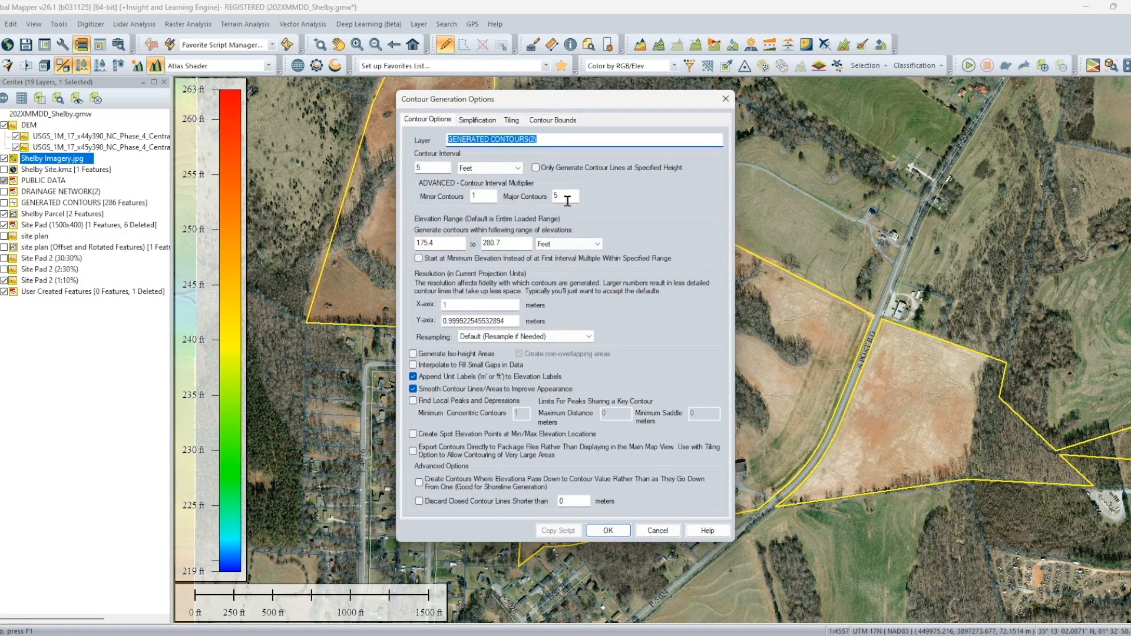
{"action": "double_click", "coordinate": [436, 168]}
{"action": "type", "text": "1"}
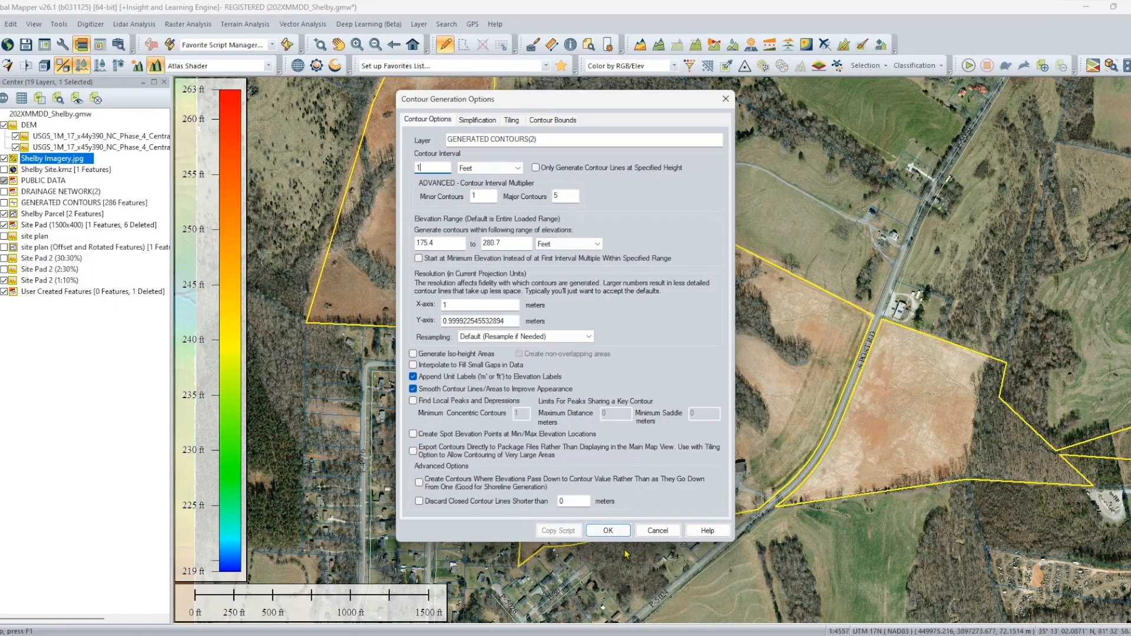
{"action": "left_click", "coordinate": [608, 531]}
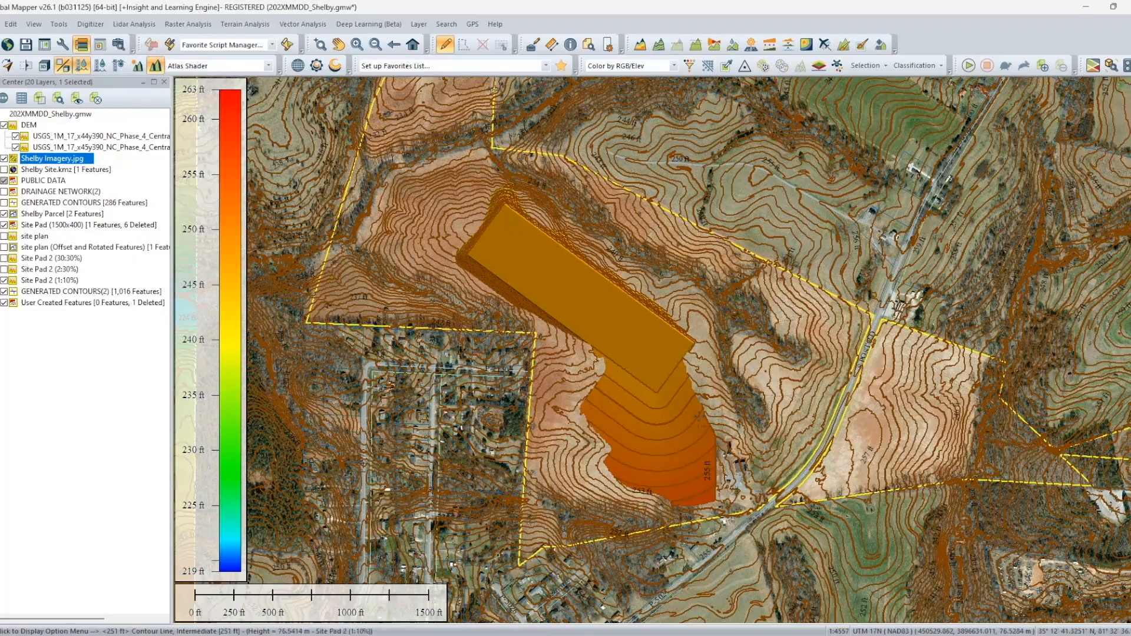
Step: Review the contours over the graded pad and hide the Site Pad 2 (1:10%) layer
{"action": "scroll", "coordinate": [719, 412], "scroll_direction": "up", "scroll_amount": 1}
{"action": "left_click_drag", "start_coordinate": [769, 419], "coordinate": [807, 328]}
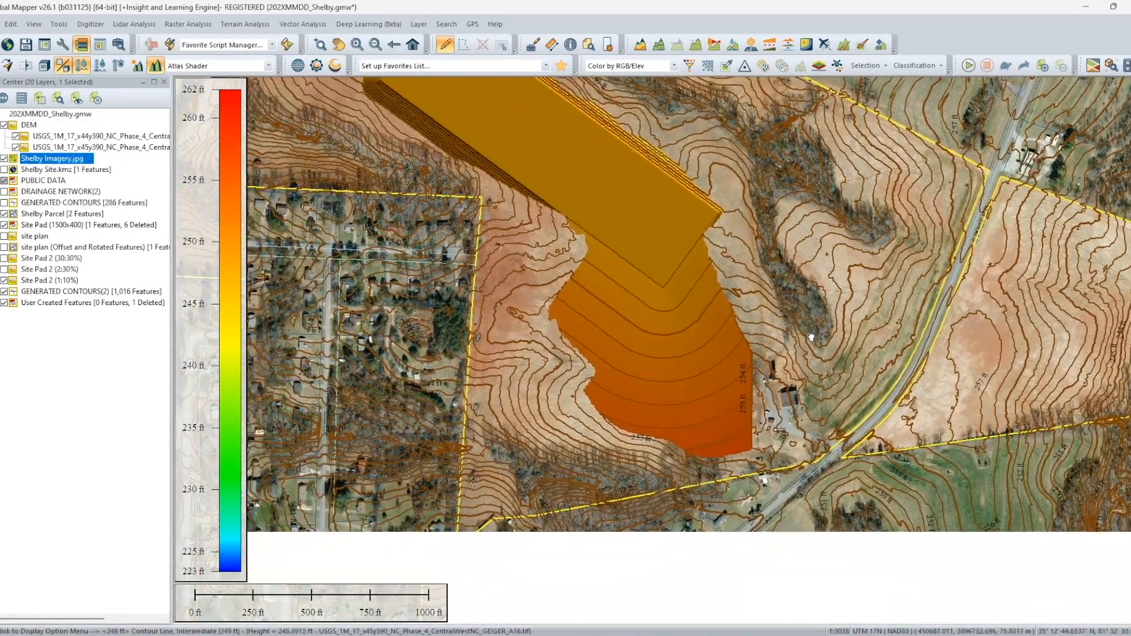
{"action": "left_click_drag", "start_coordinate": [726, 244], "coordinate": [781, 428]}
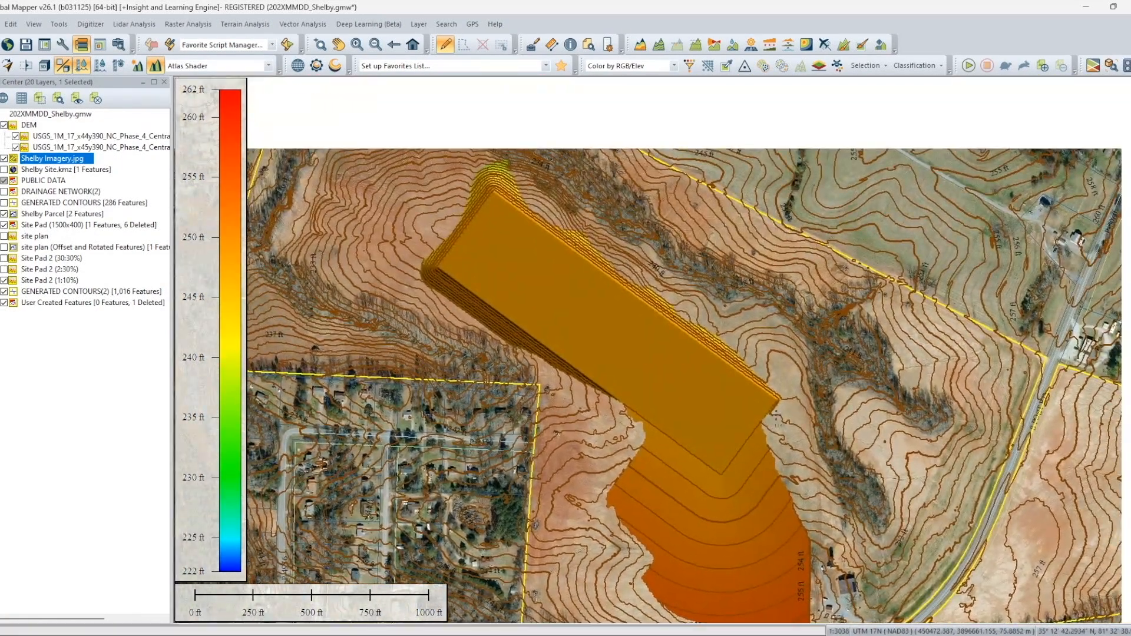
{"action": "left_click_drag", "start_coordinate": [921, 481], "coordinate": [855, 454]}
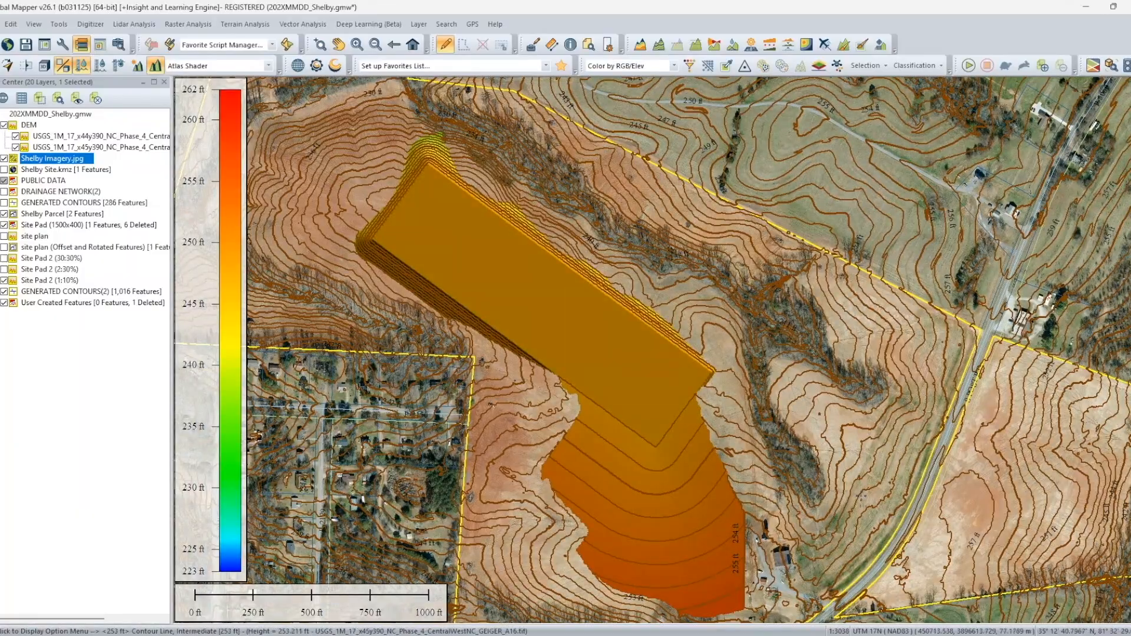
{"action": "left_click_drag", "start_coordinate": [711, 445], "coordinate": [648, 383]}
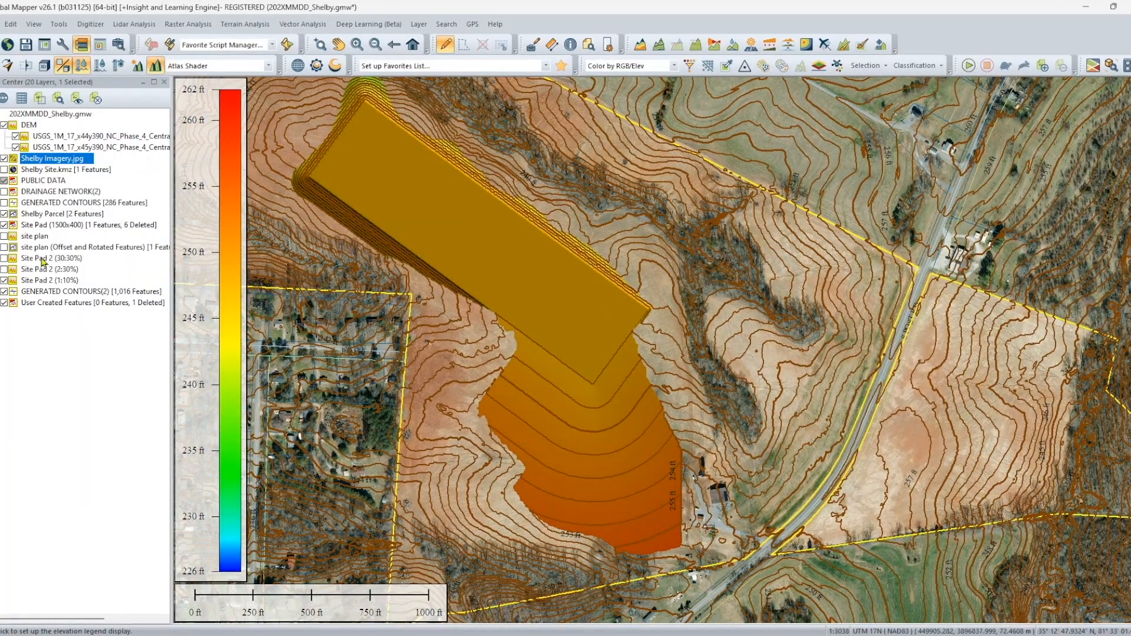
{"action": "left_click", "coordinate": [4, 280]}
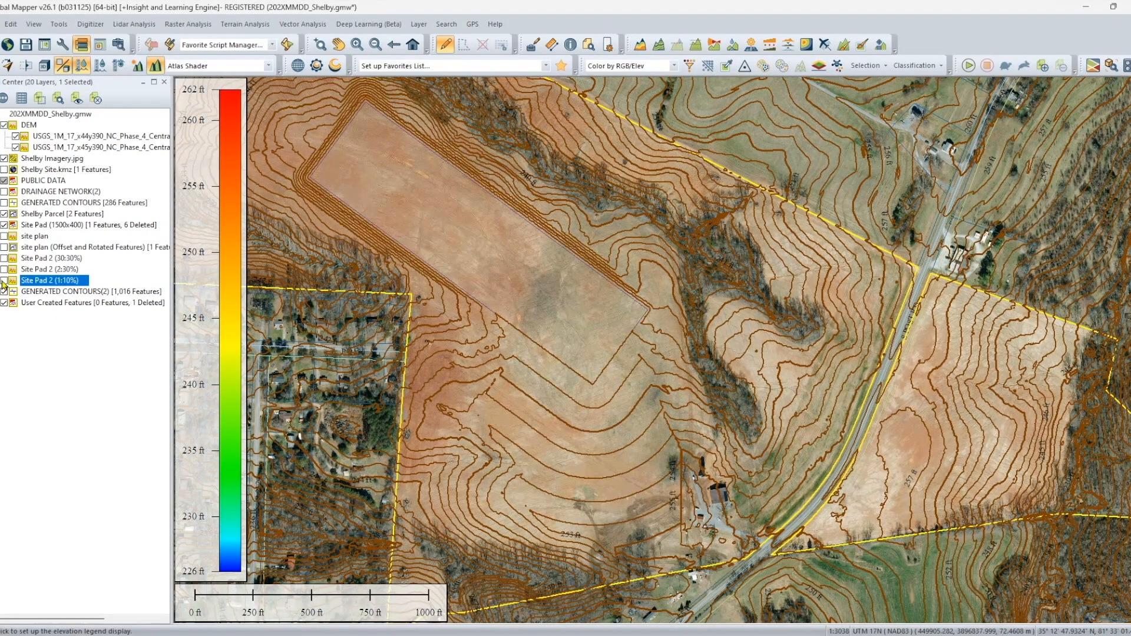
Step: Examine the proposed contours around the pad and its cut slope over the aerial imagery
{"action": "scroll", "coordinate": [646, 375], "scroll_direction": "down", "scroll_amount": 1}
{"action": "left_click_drag", "start_coordinate": [645, 374], "coordinate": [756, 394]}
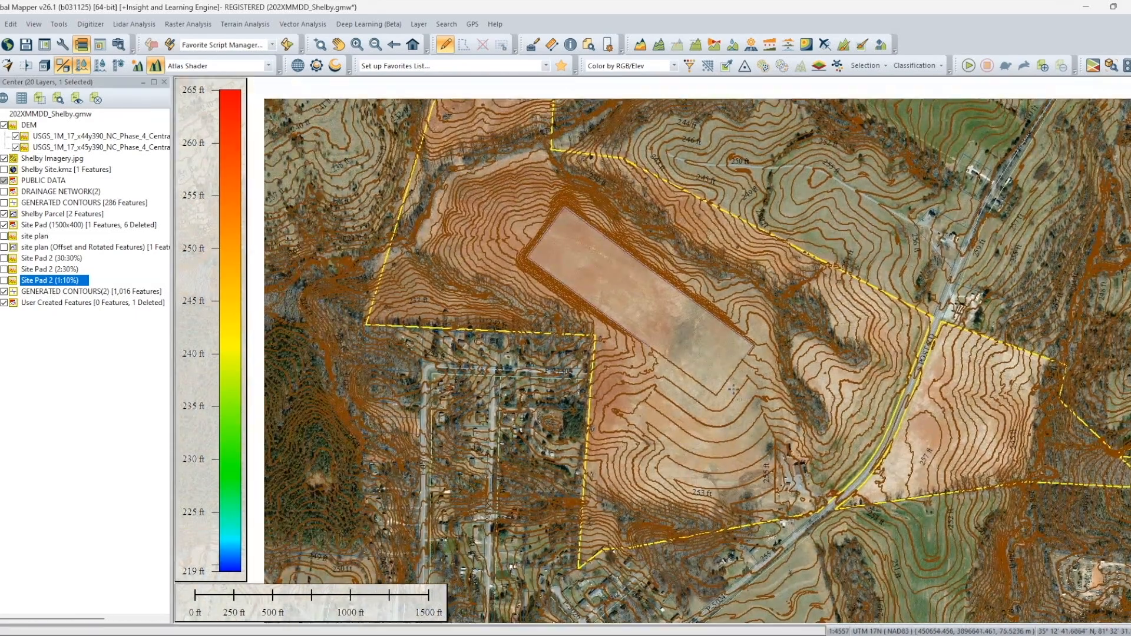
{"action": "scroll", "coordinate": [756, 406], "scroll_direction": "up", "scroll_amount": 1}
{"action": "left_click_drag", "start_coordinate": [755, 438], "coordinate": [773, 366]}
{"action": "scroll", "coordinate": [842, 377], "scroll_direction": "up", "scroll_amount": 1}
{"action": "left_click_drag", "start_coordinate": [952, 459], "coordinate": [778, 436]}
{"action": "left_click_drag", "start_coordinate": [624, 308], "coordinate": [826, 400]}
{"action": "scroll", "coordinate": [660, 312], "scroll_direction": "down", "scroll_amount": 1}
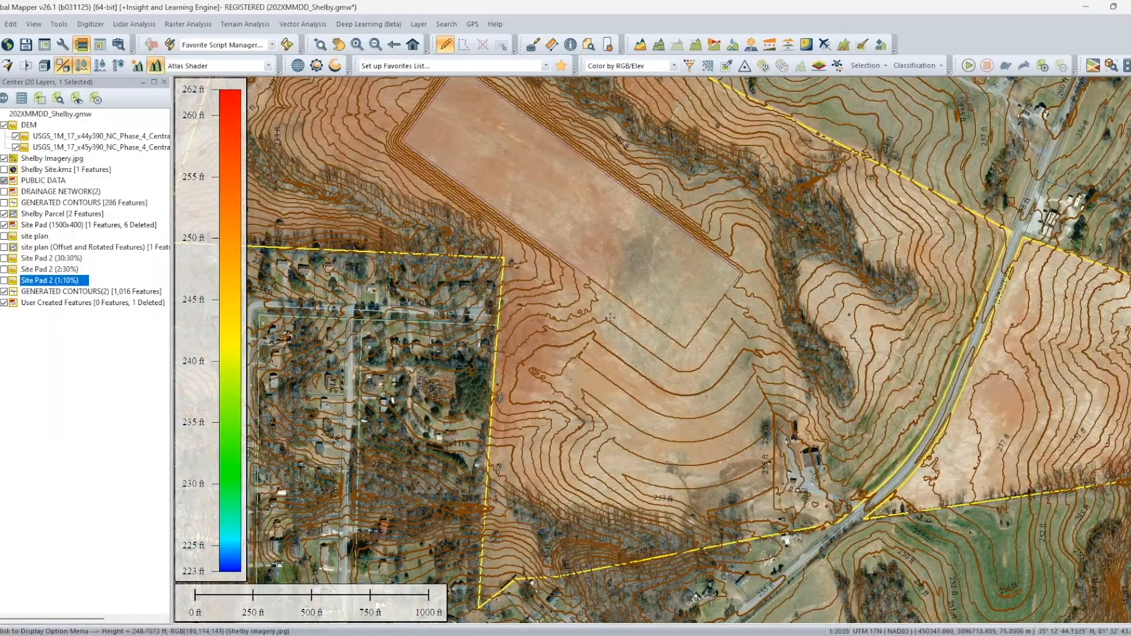
{"action": "left_click_drag", "start_coordinate": [617, 336], "coordinate": [662, 406]}
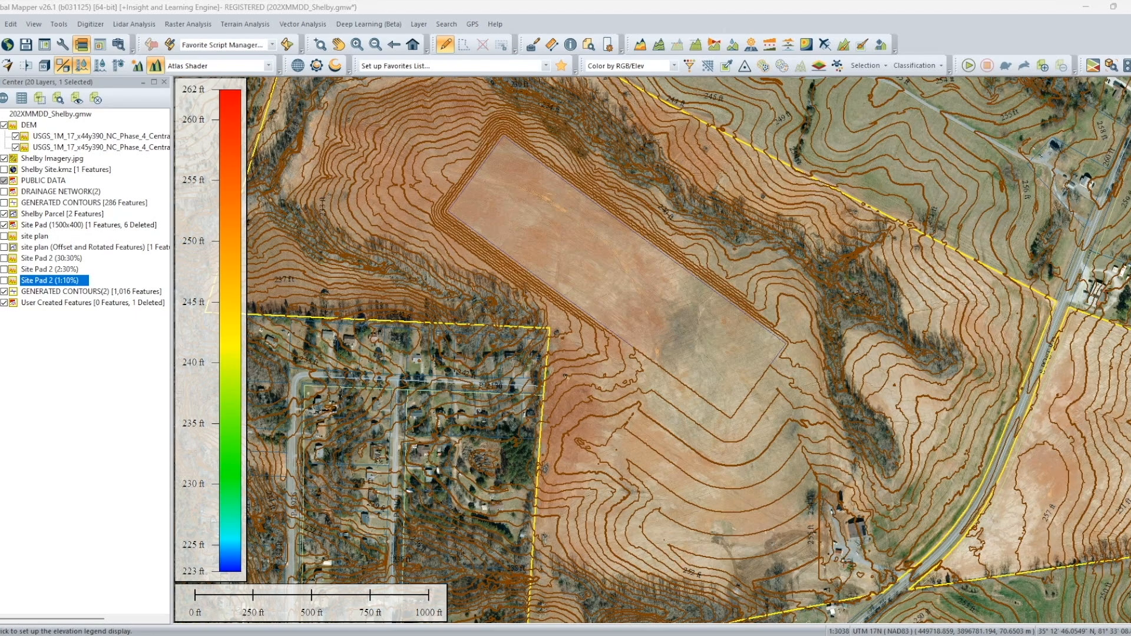
Step: Draw a three-point rotated rectangle area about 239 ft long and 35 ft wide across the drainage channel northeast of the pad
{"action": "left_click", "coordinate": [90, 23]}
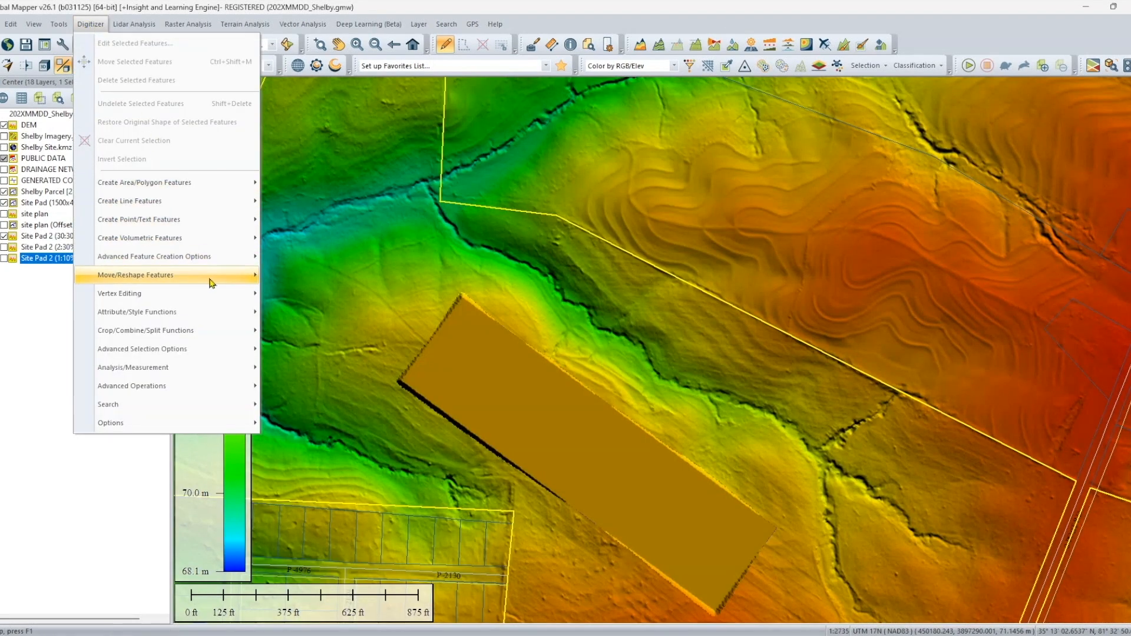
{"action": "mouse_move", "coordinate": [215, 291]}
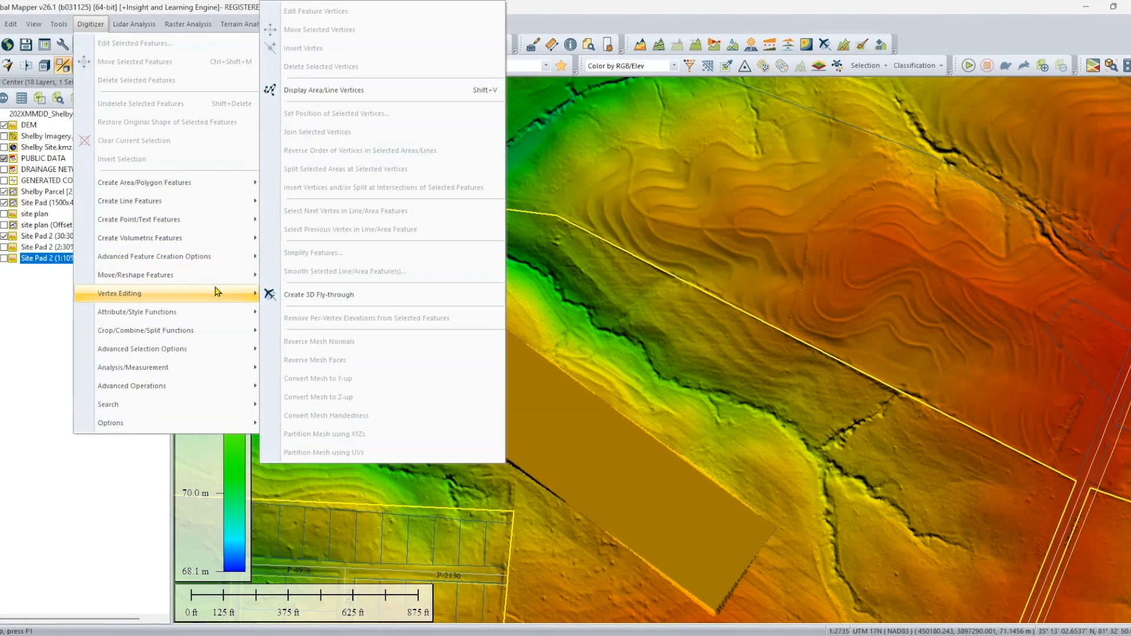
{"action": "mouse_move", "coordinate": [215, 183]}
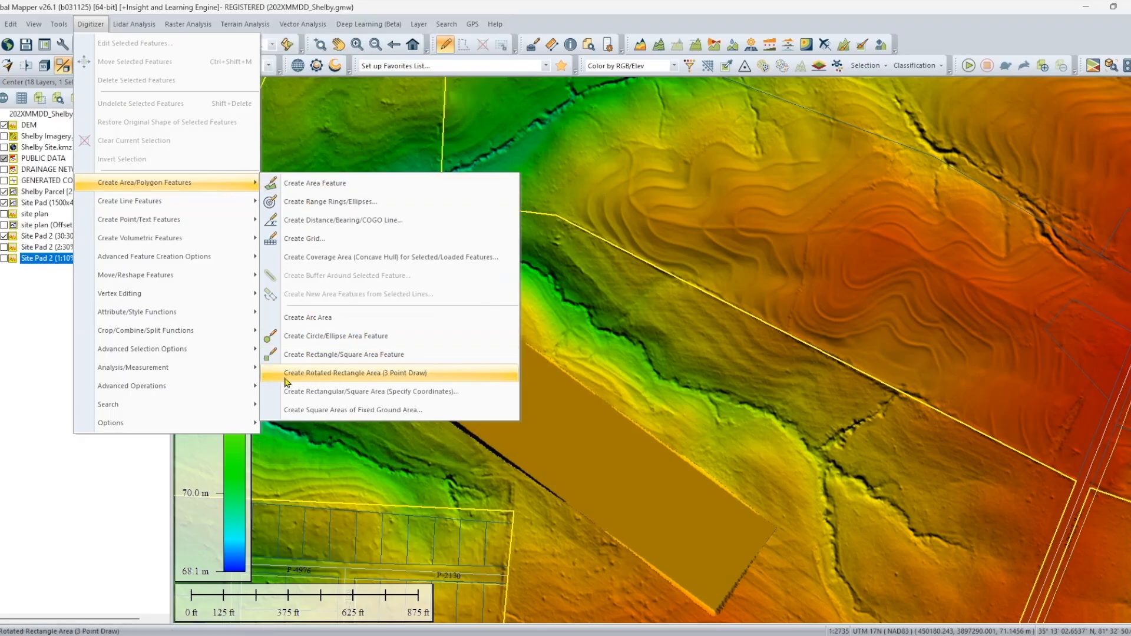
{"action": "left_click", "coordinate": [355, 374]}
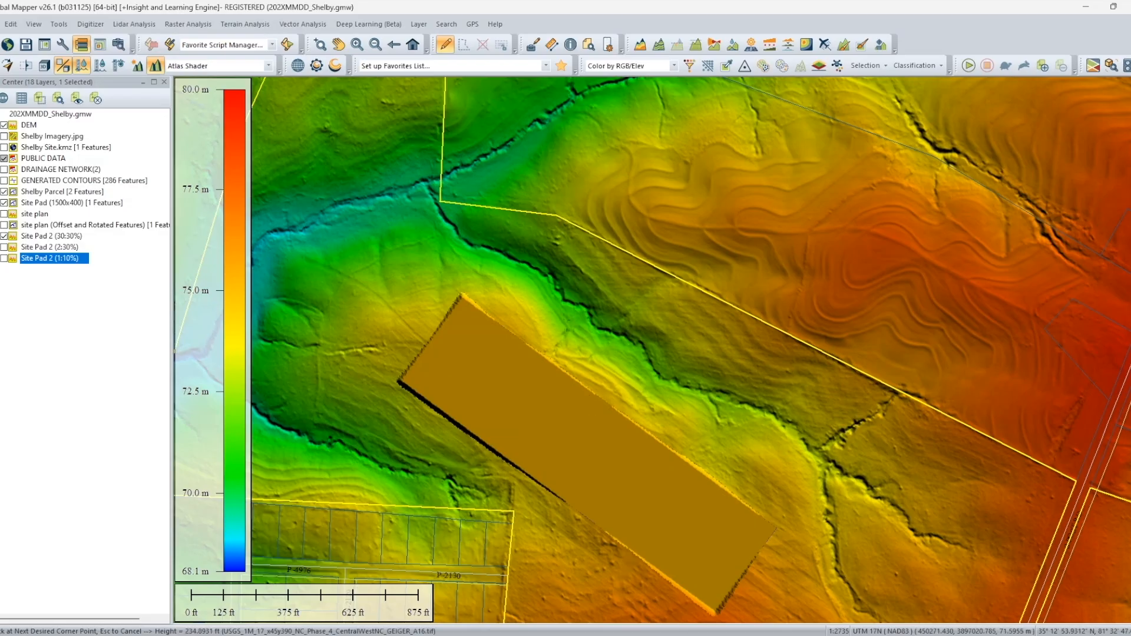
{"action": "left_click", "coordinate": [514, 289]}
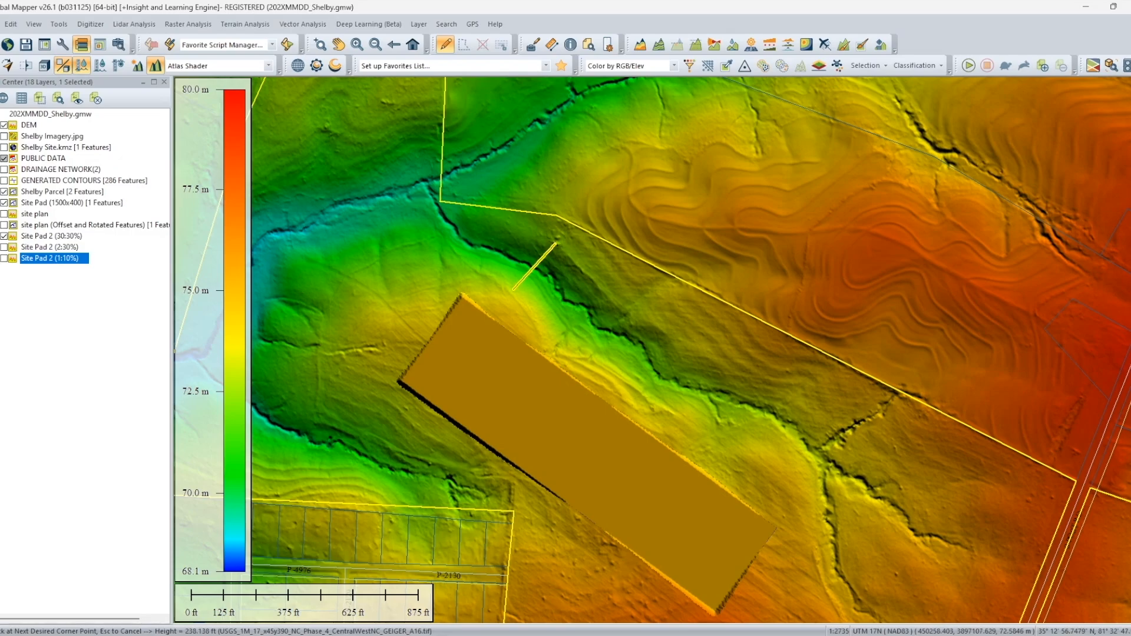
{"action": "left_click", "coordinate": [555, 243]}
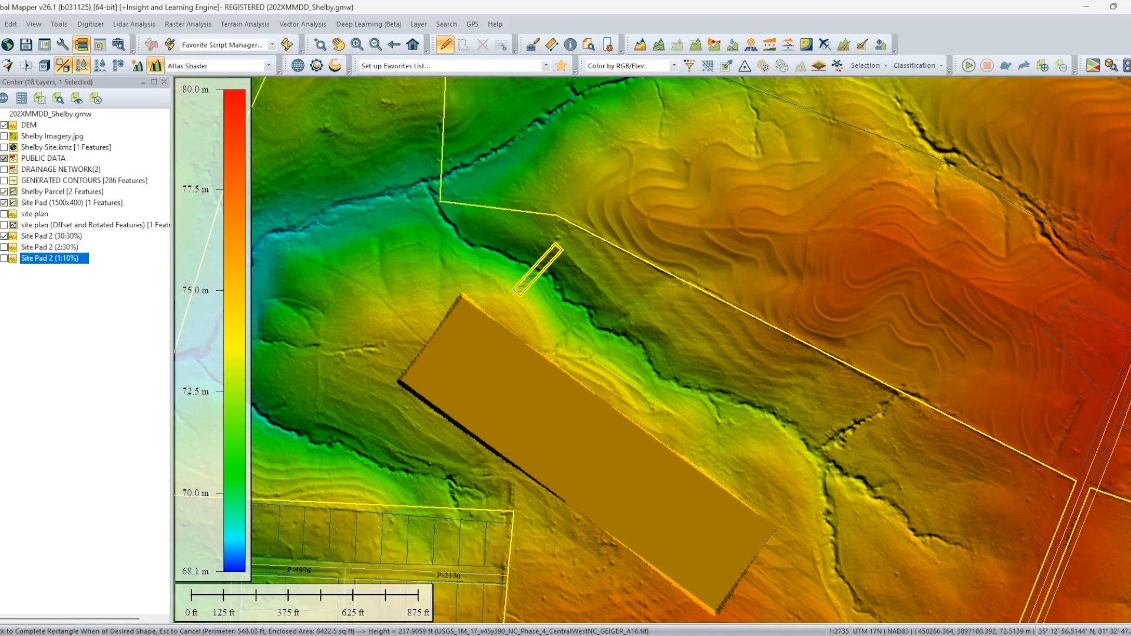
{"action": "left_click", "coordinate": [562, 249]}
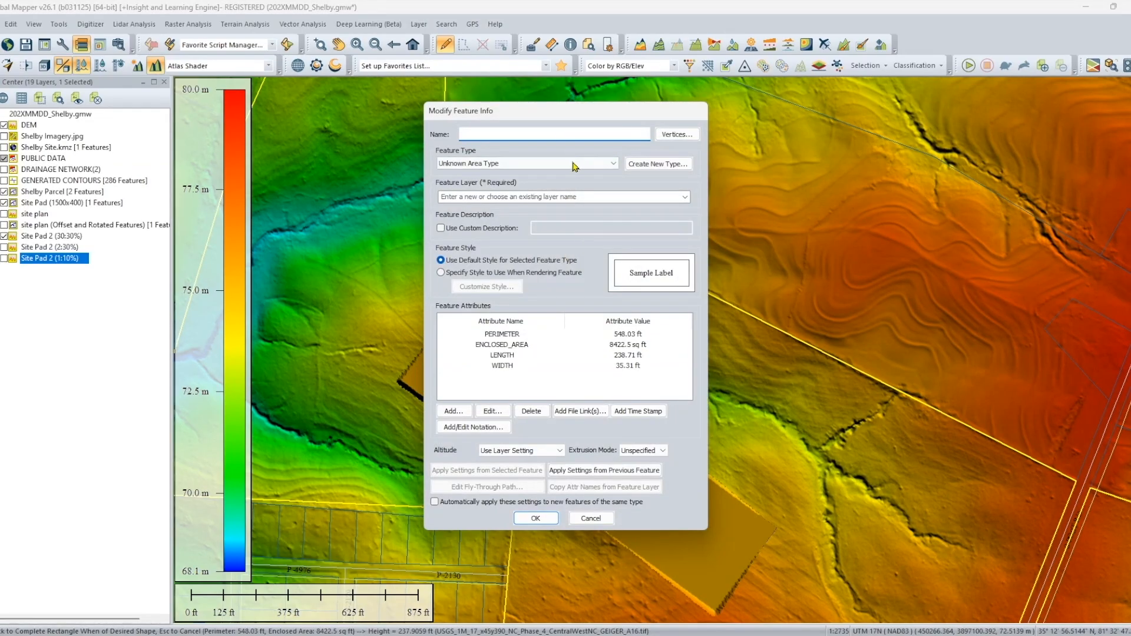
Step: Store the new rectangle in a new layer named Pond_Areas
{"action": "left_click", "coordinate": [564, 193]}
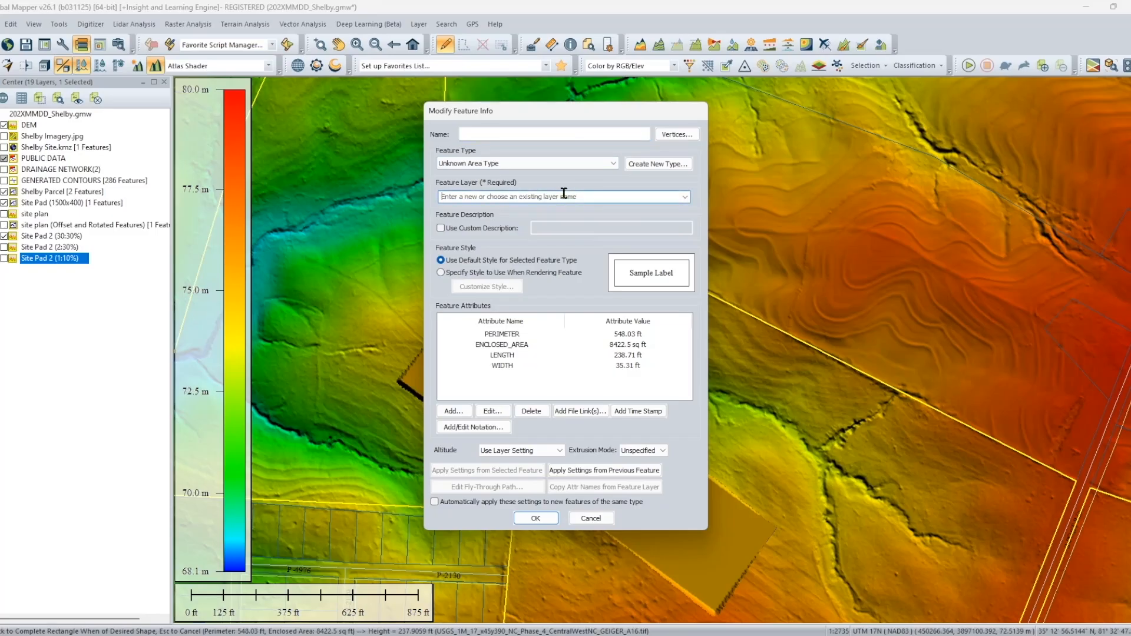
{"action": "type", "text": "Pond_Areas"}
{"action": "left_click", "coordinate": [536, 518]}
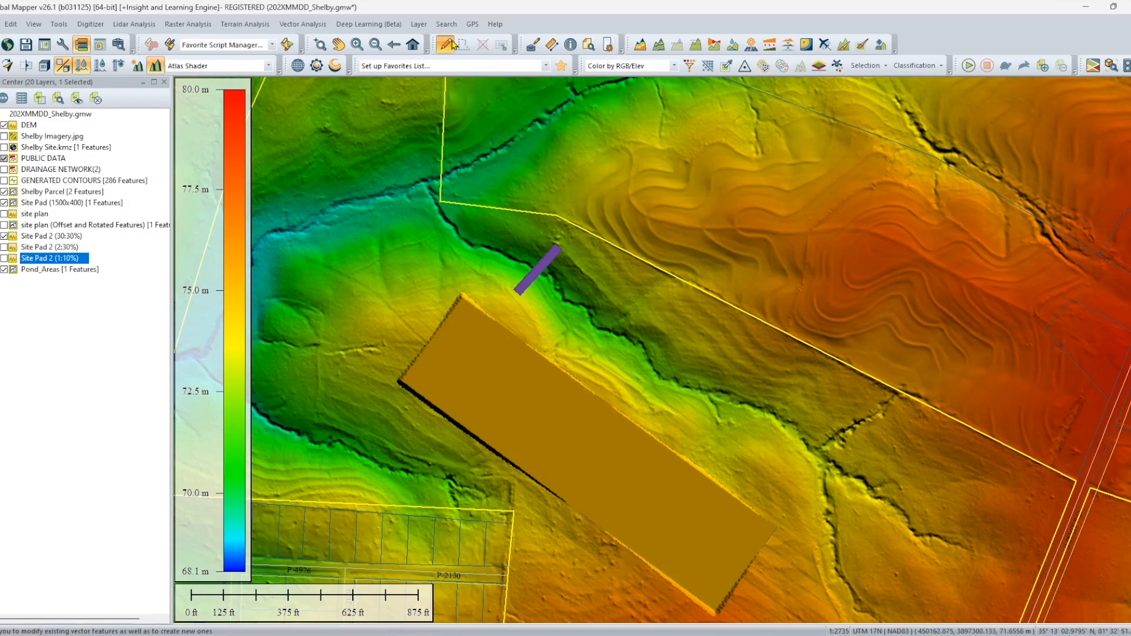
Step: Select the Pond_Areas rectangle and open its site flattening setup with the fixed flatten height ready for editing
{"action": "left_click", "coordinate": [533, 44]}
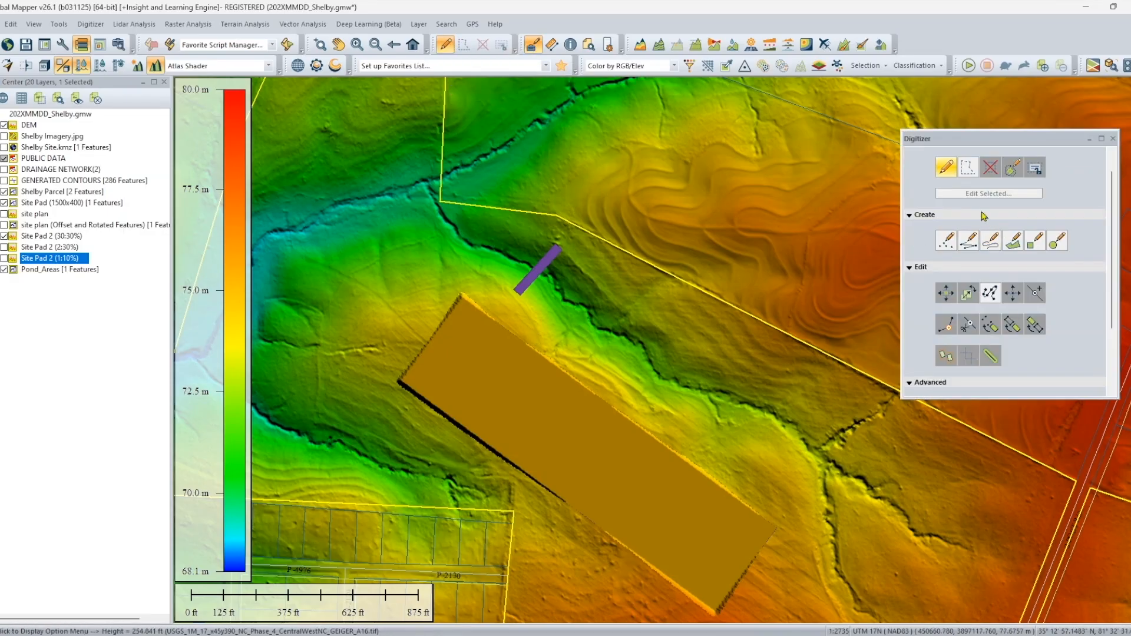
{"action": "left_click", "coordinate": [533, 272]}
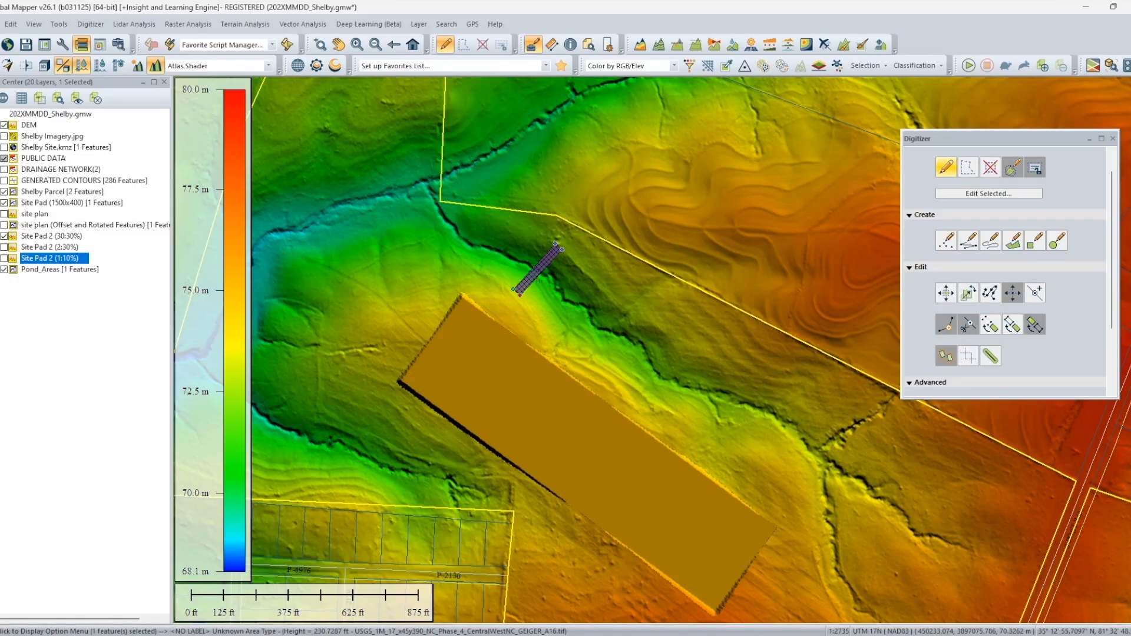
{"action": "right_click", "coordinate": [535, 273]}
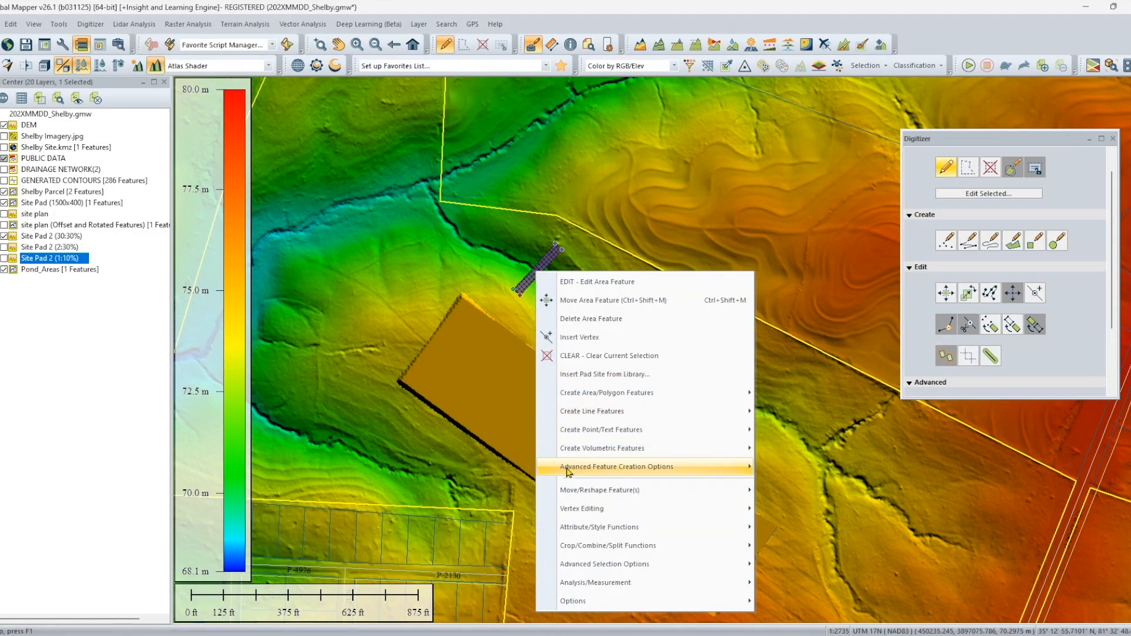
{"action": "left_click", "coordinate": [840, 252]}
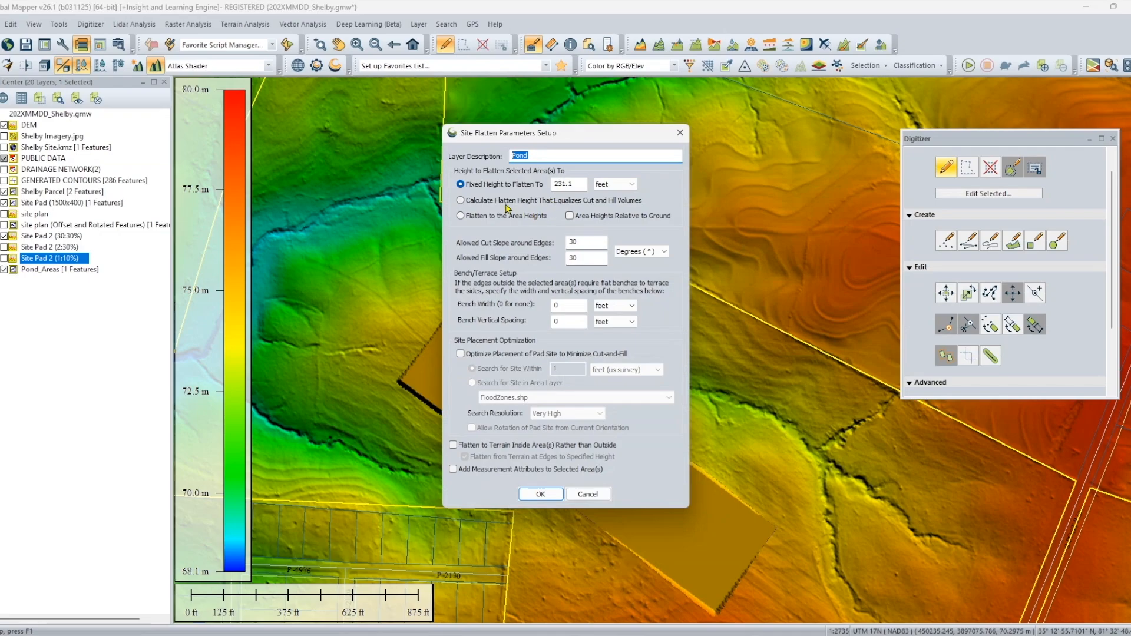
{"action": "double_click", "coordinate": [575, 184]}
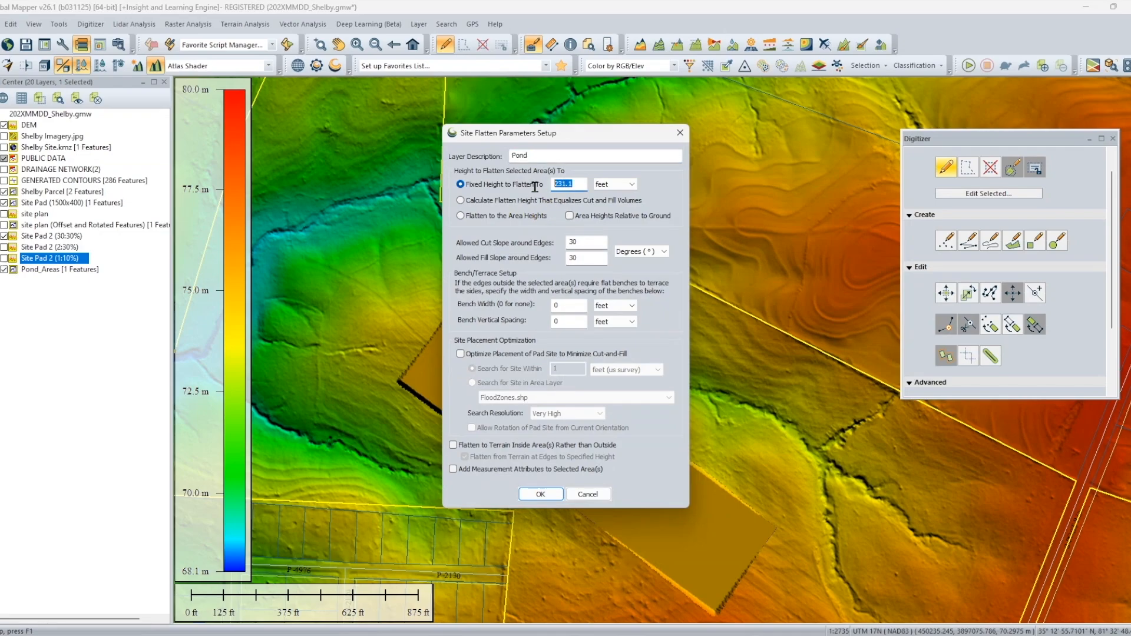
Step: Cancel the site flatten setup, deselect the area, and generate a path profile along the narrow purple dam area across the drainage
{"action": "left_click", "coordinate": [604, 495]}
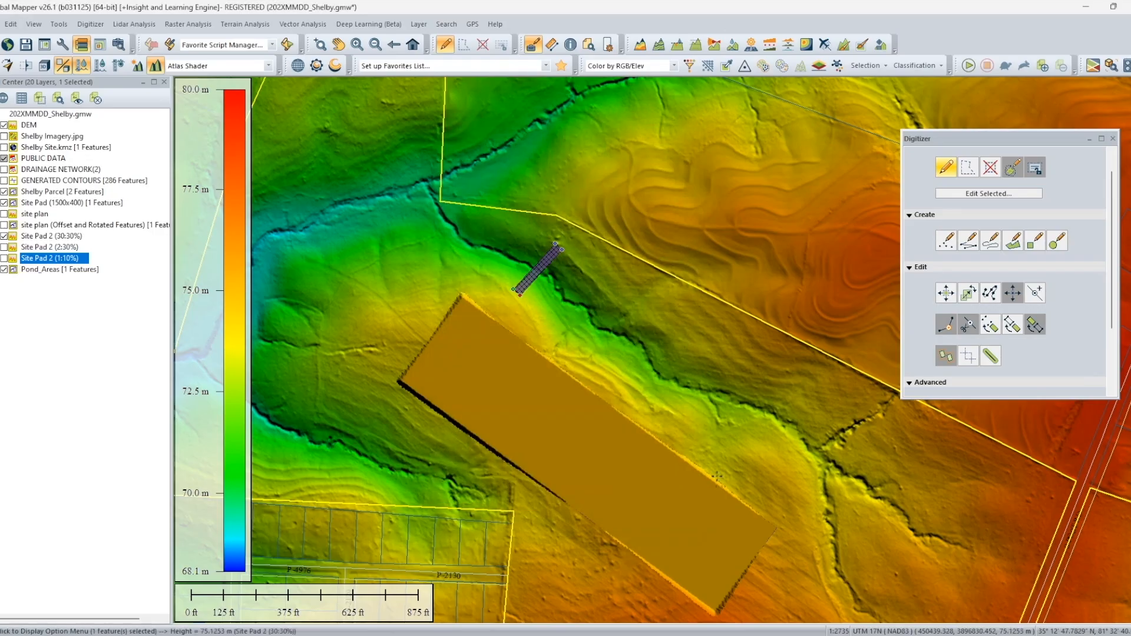
{"action": "left_click", "coordinate": [642, 305]}
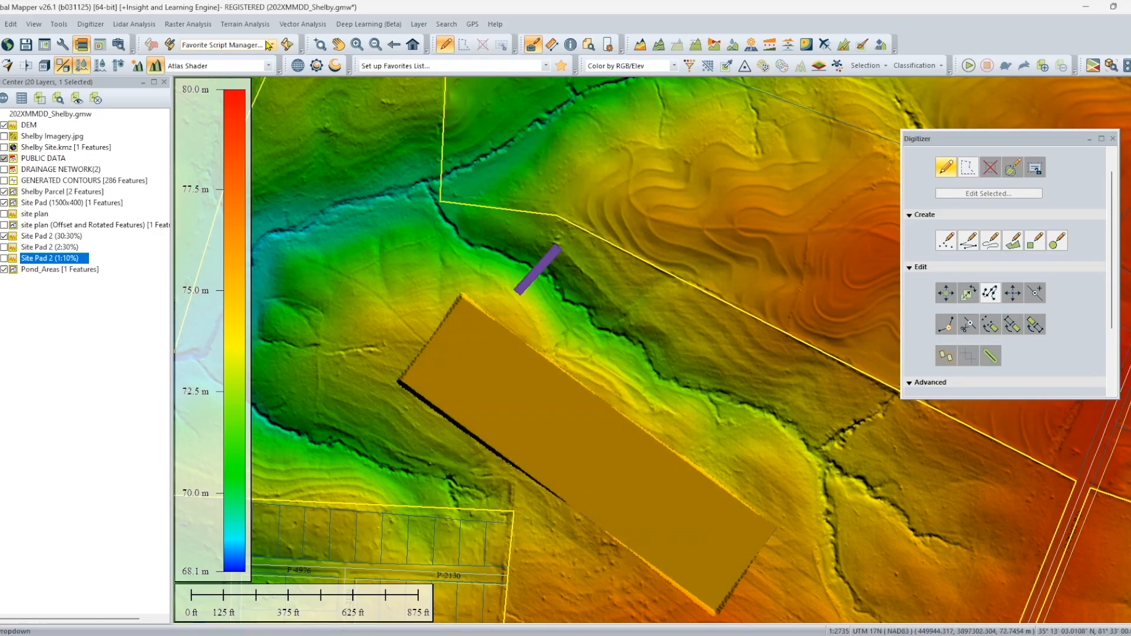
{"action": "left_click", "coordinate": [695, 46]}
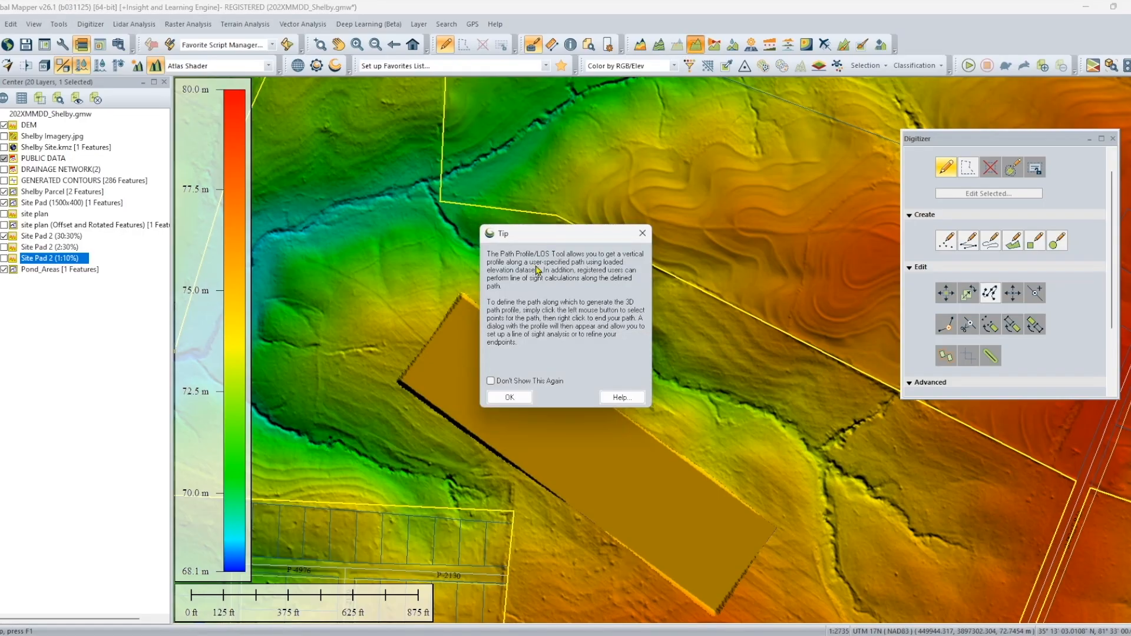
{"action": "left_click", "coordinate": [509, 397]}
{"action": "left_click_drag", "start_coordinate": [510, 302], "coordinate": [568, 238]}
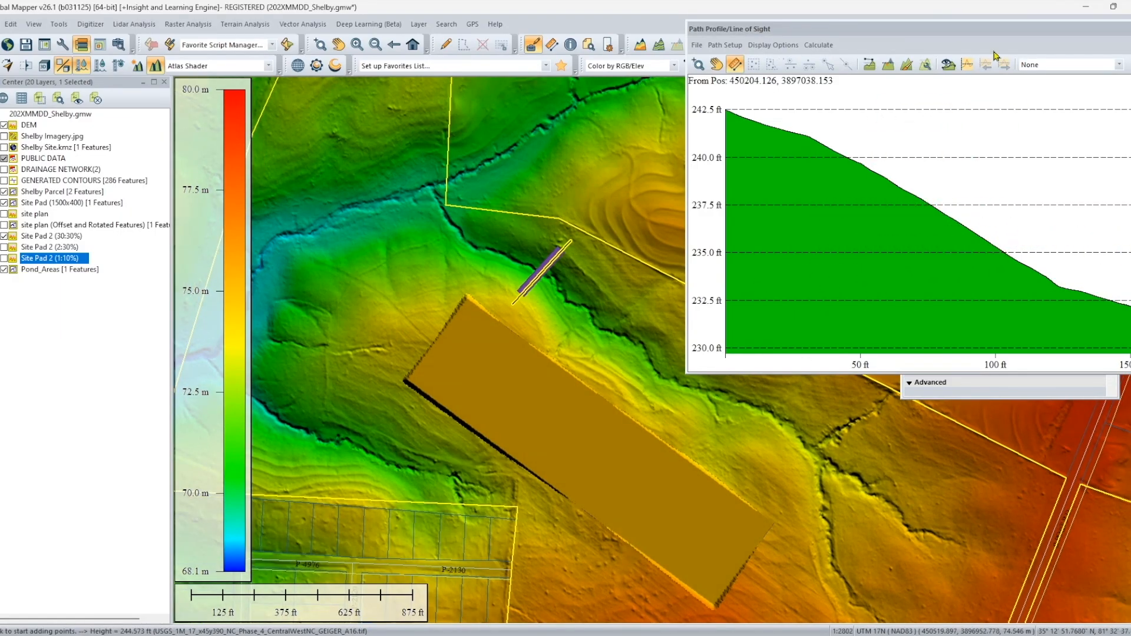
Step: Shrink and reposition the path profile window so the full profile and the dam area on the map are both visible
{"action": "left_click_drag", "start_coordinate": [990, 36], "coordinate": [862, 84]}
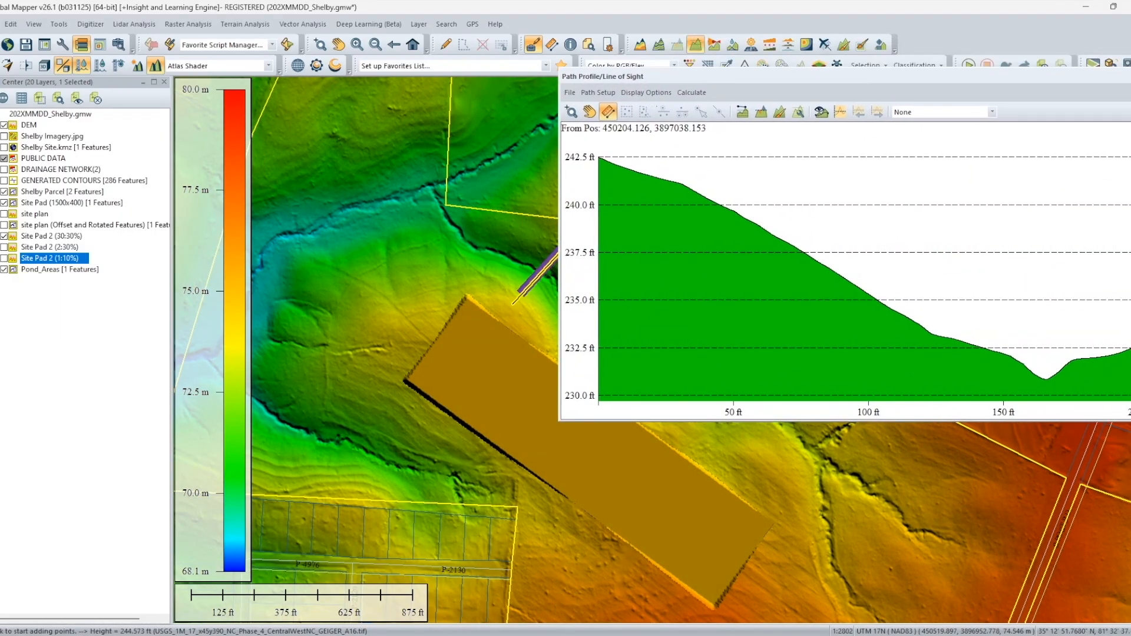
{"action": "left_click_drag", "start_coordinate": [1130, 421], "coordinate": [842, 227]}
{"action": "left_click_drag", "start_coordinate": [793, 77], "coordinate": [880, 259]}
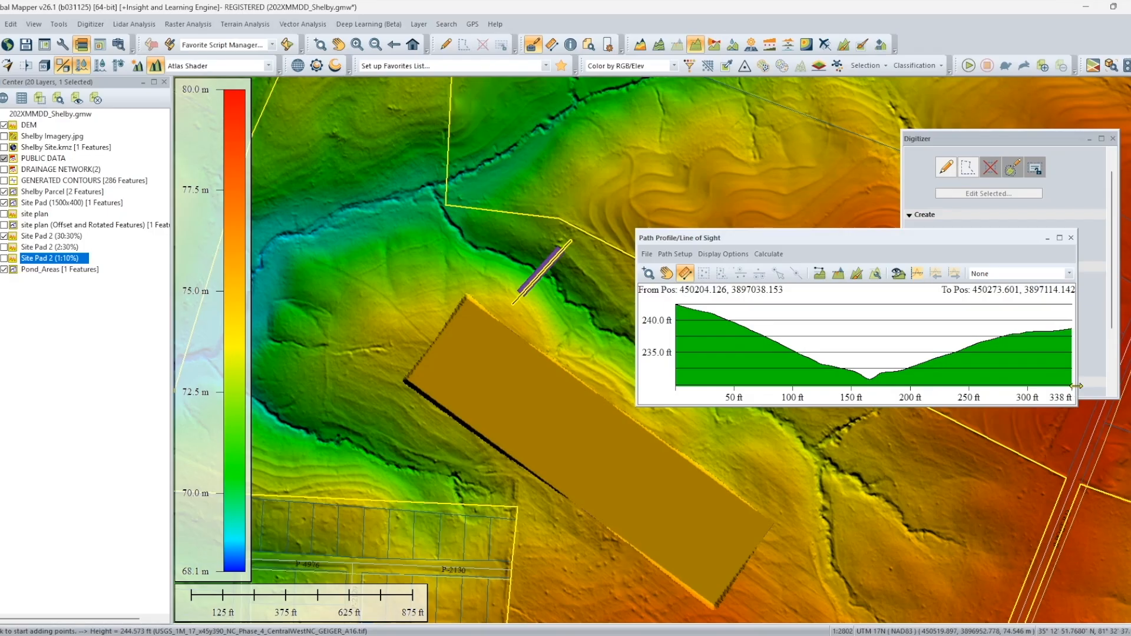
{"action": "left_click_drag", "start_coordinate": [1077, 386], "coordinate": [1106, 386]}
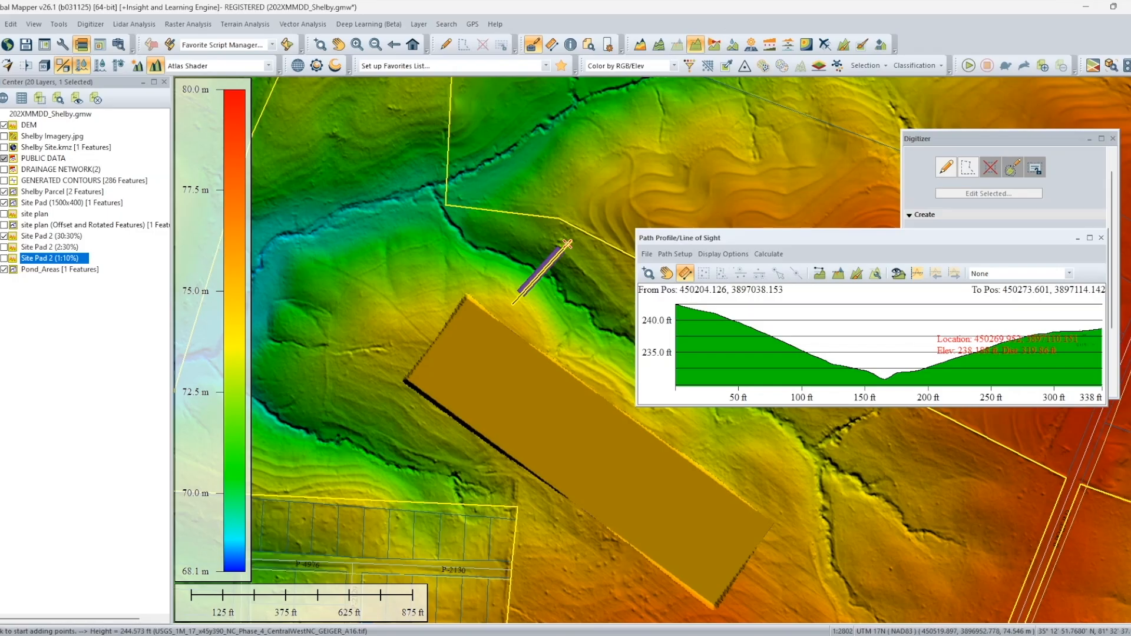
Step: Measure the ground elevations and the sub-path between both ends of the dam area on the profile, and close the profile
{"action": "left_click_drag", "start_coordinate": [567, 244], "coordinate": [513, 301]}
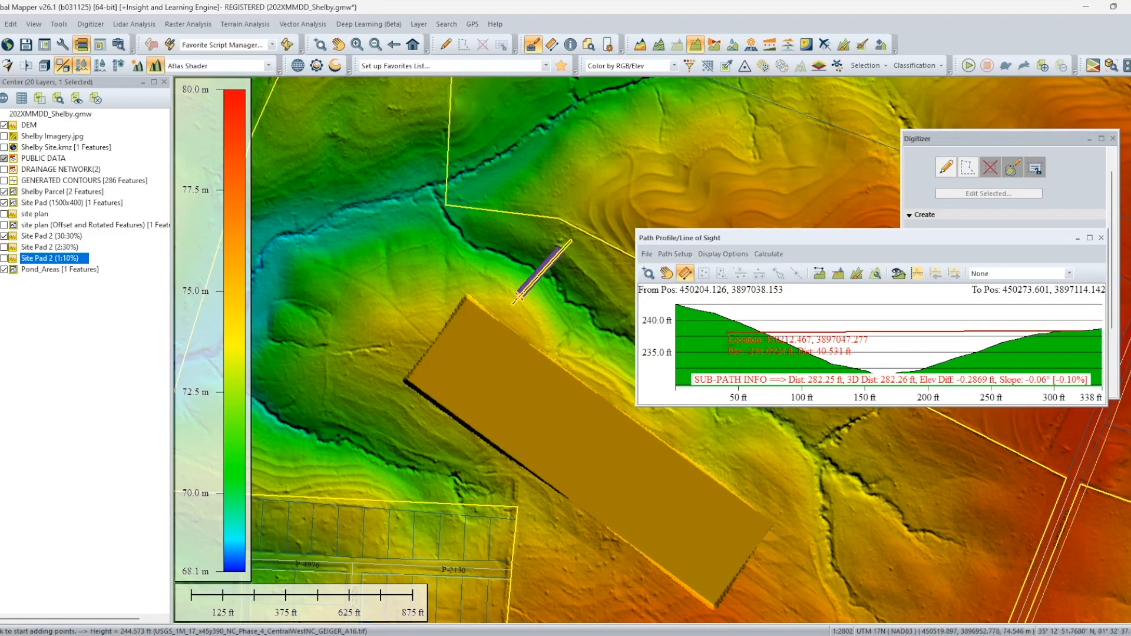
{"action": "left_click_drag", "start_coordinate": [513, 301], "coordinate": [512, 302]}
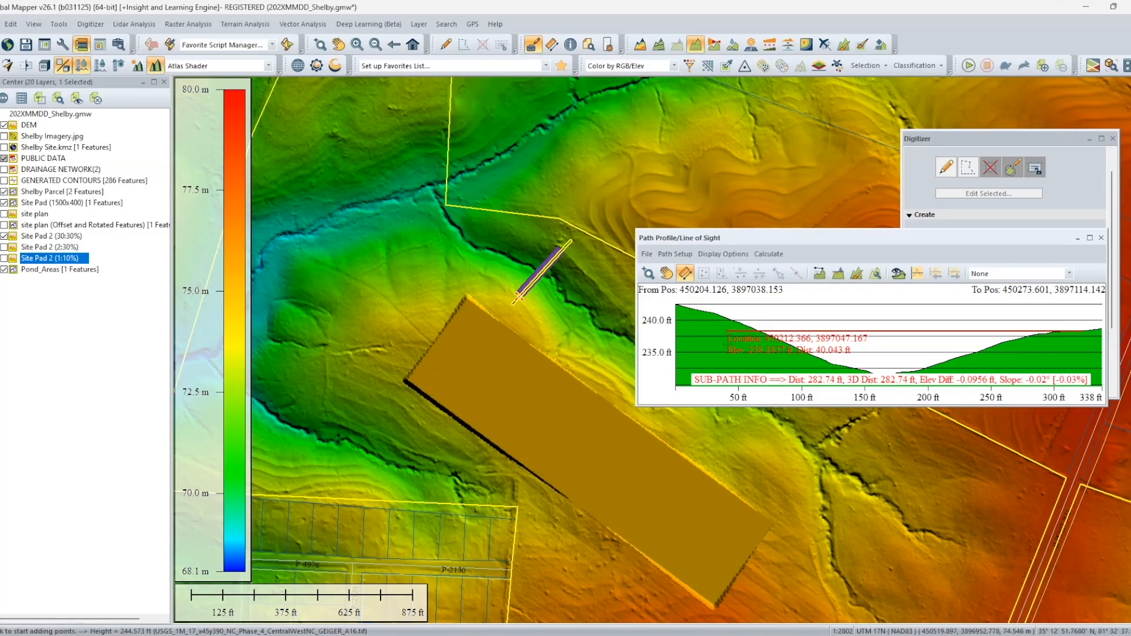
{"action": "left_click_drag", "start_coordinate": [517, 296], "coordinate": [567, 242]}
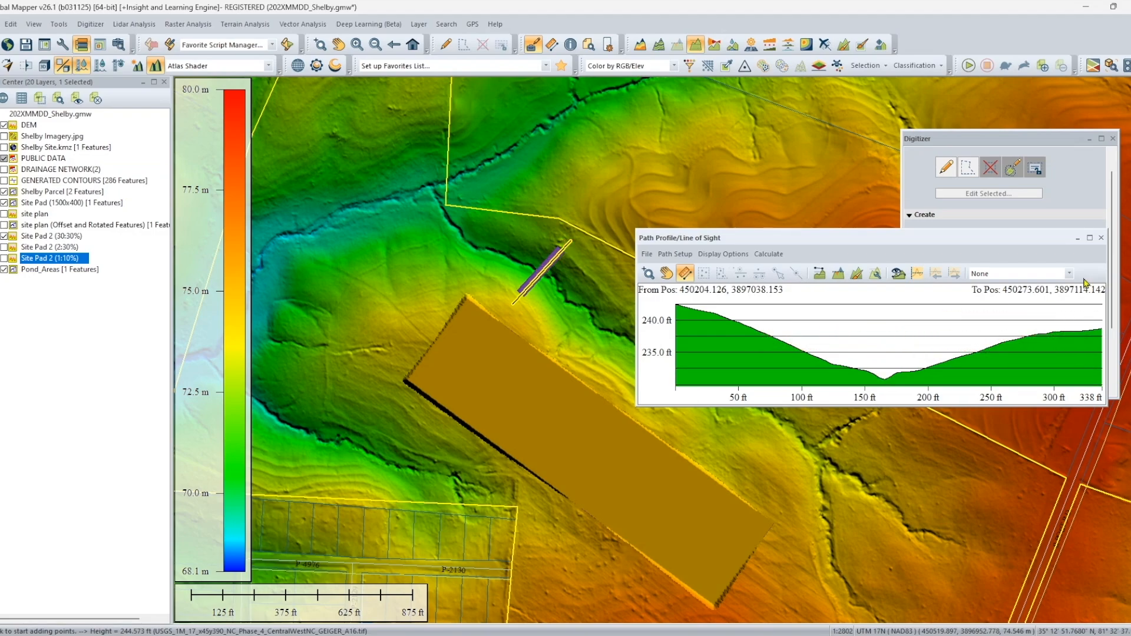
{"action": "left_click", "coordinate": [1101, 238]}
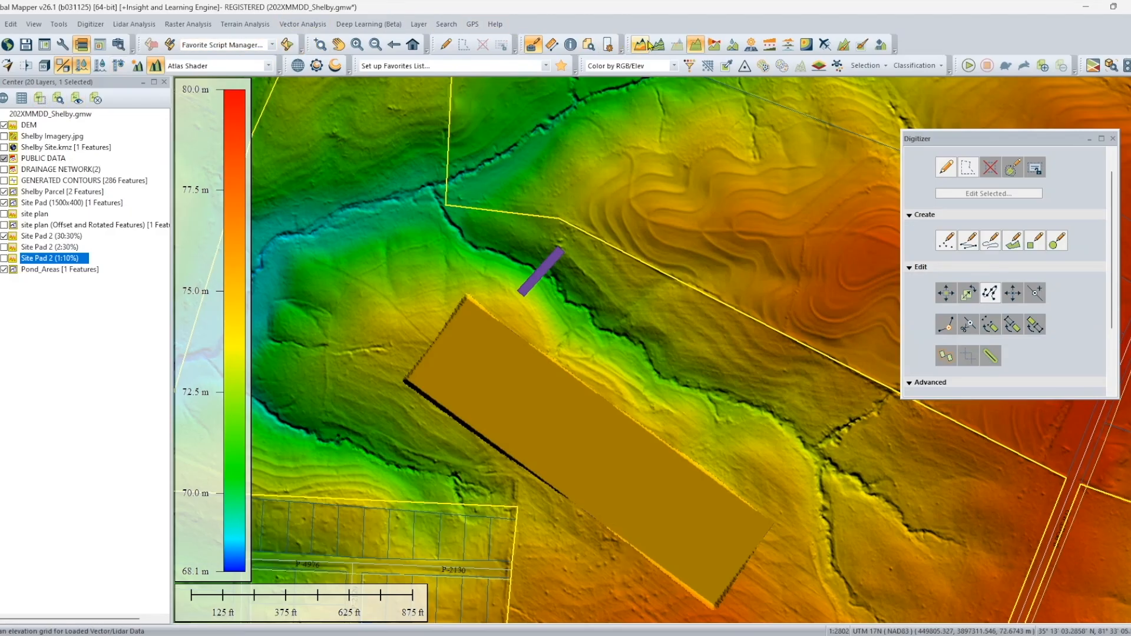
Step: Calculate a flattened site plan grid named Pond from the dam area, using a fixed height of 238 feet and 30-degree edge slopes
{"action": "left_click", "coordinate": [445, 44]}
{"action": "left_click", "coordinate": [490, 380]}
{"action": "left_click", "coordinate": [510, 397]}
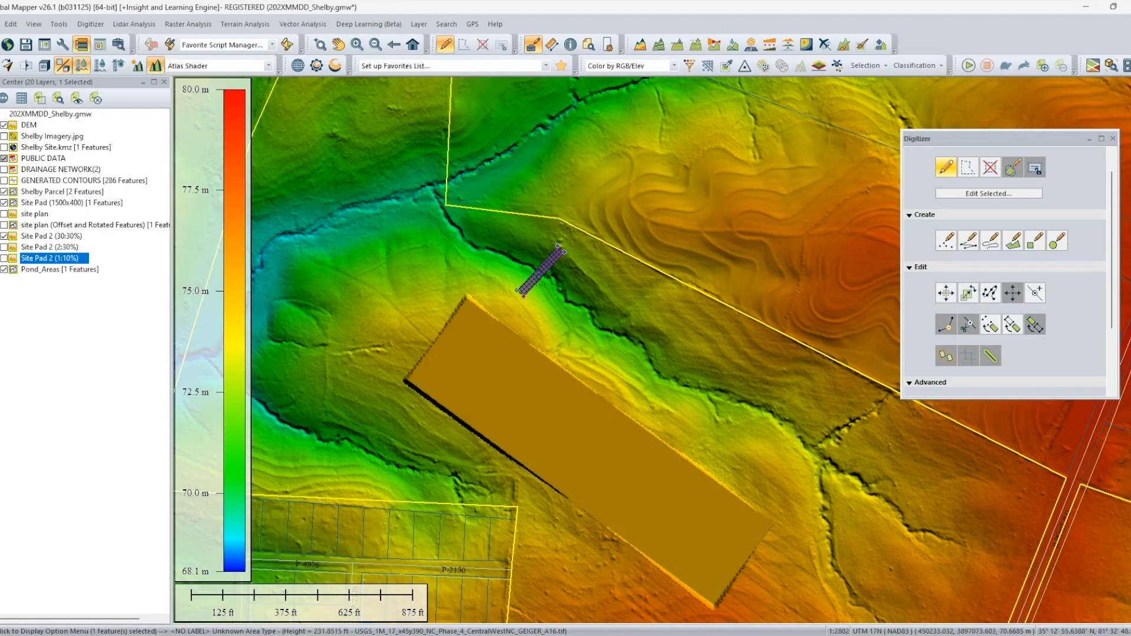
{"action": "right_click", "coordinate": [537, 275]}
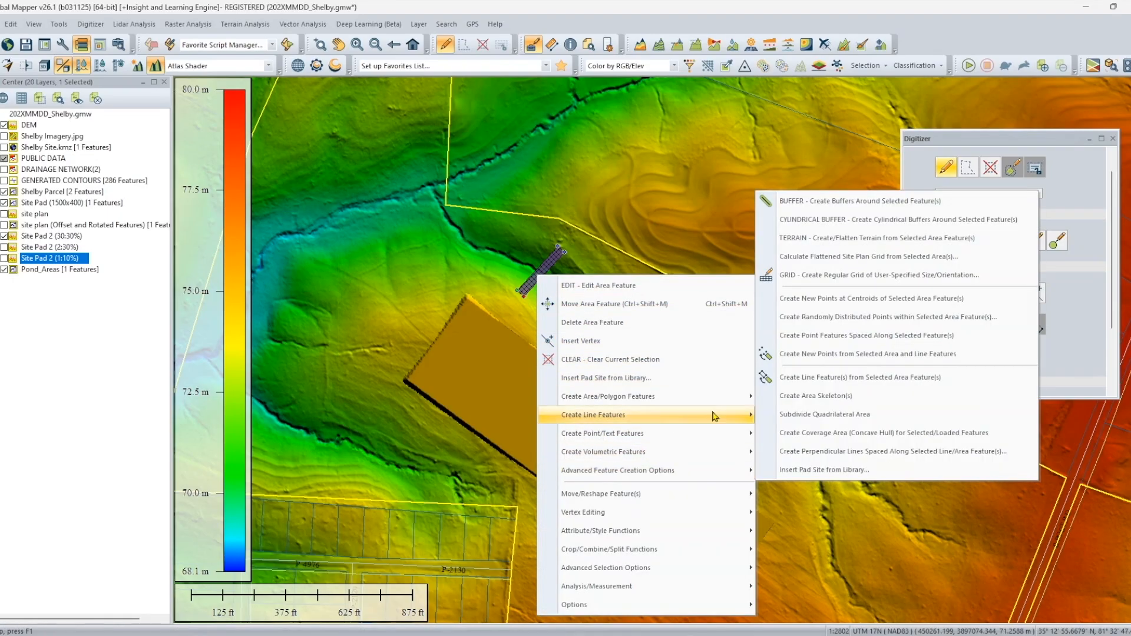
{"action": "left_click", "coordinate": [839, 257]}
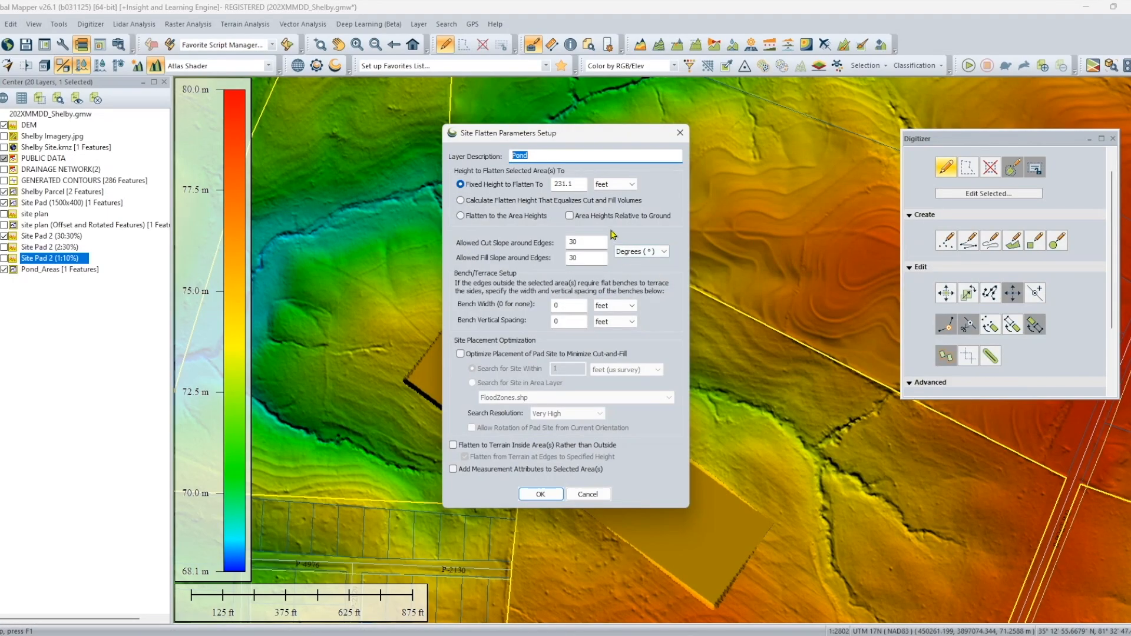
{"action": "double_click", "coordinate": [581, 184]}
{"action": "type", "text": "238"}
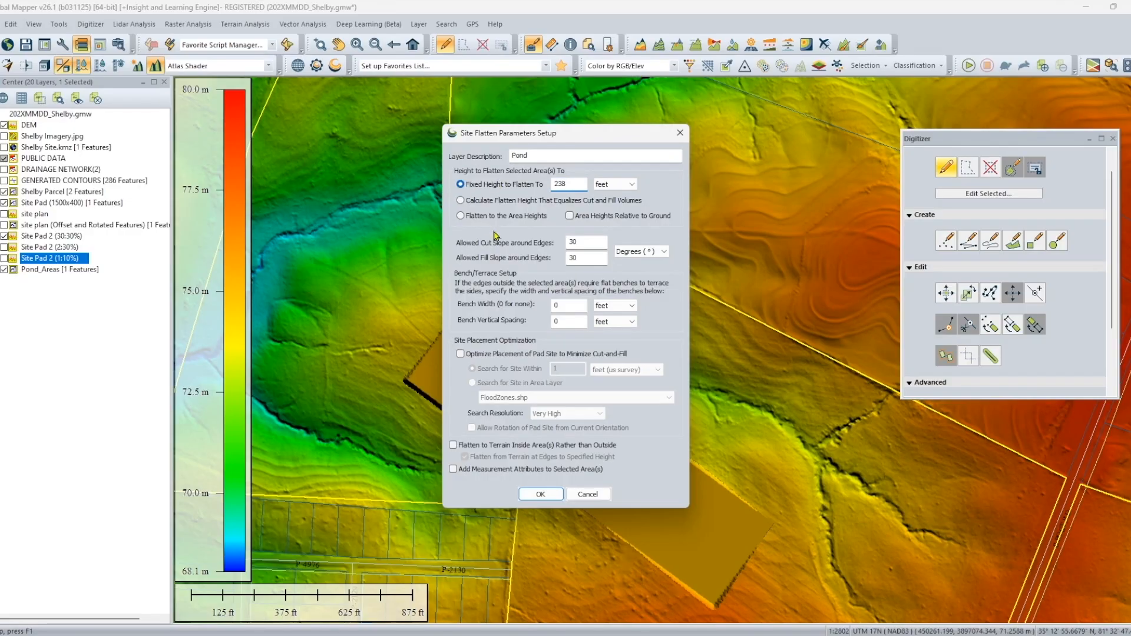
{"action": "left_click", "coordinate": [580, 242]}
{"action": "left_click", "coordinate": [539, 494]}
{"action": "left_click", "coordinate": [665, 376]}
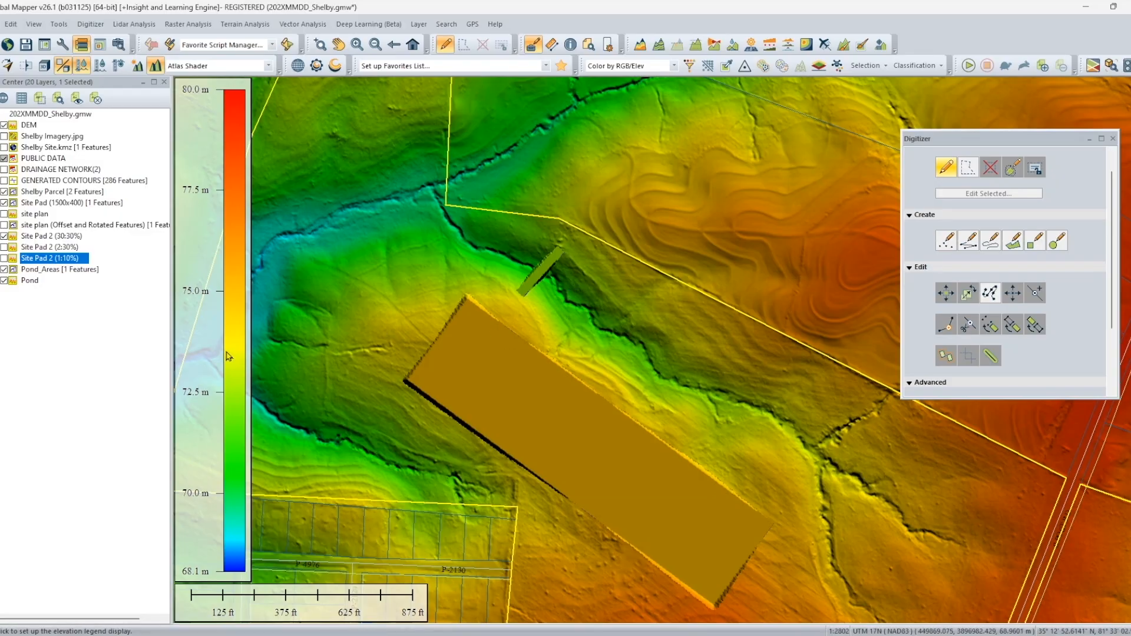
Step: Hide the Pond_Areas layer and inspect the flattened dam surface across the drainage in the 3D view
{"action": "left_click", "coordinate": [4, 274]}
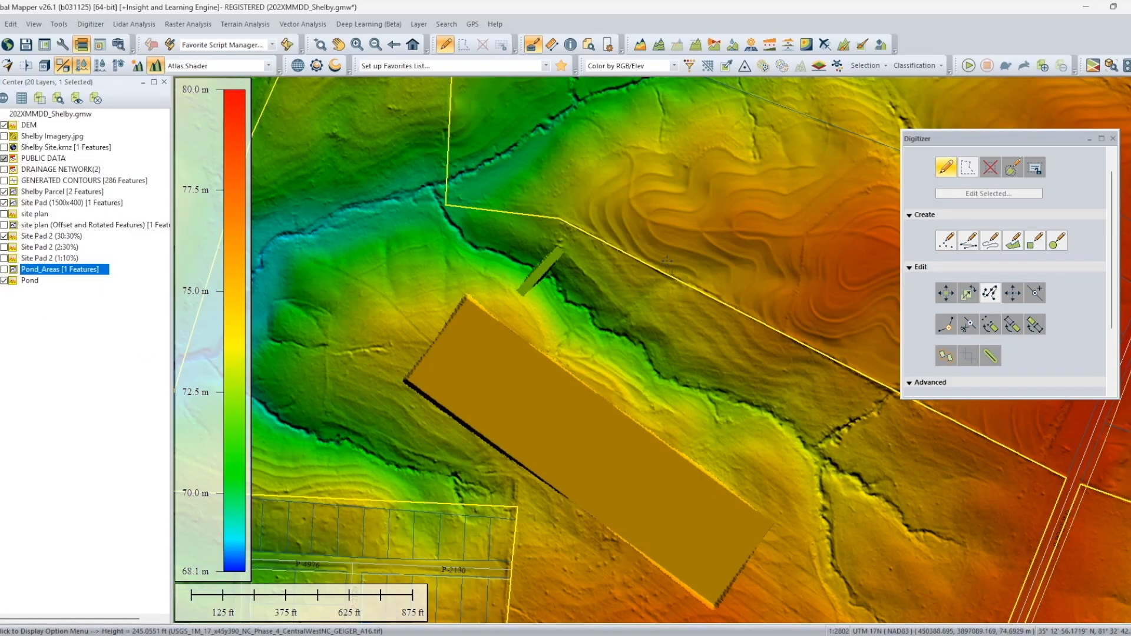
{"action": "left_click", "coordinate": [45, 66]}
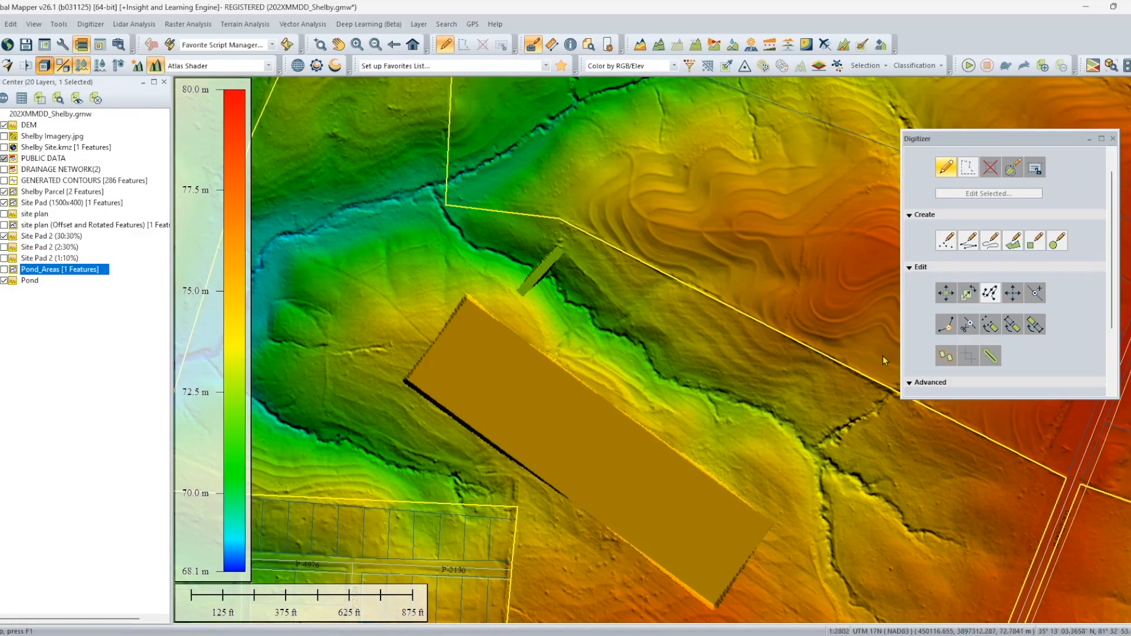
{"action": "scroll", "coordinate": [461, 253], "scroll_direction": "up", "scroll_amount": 4}
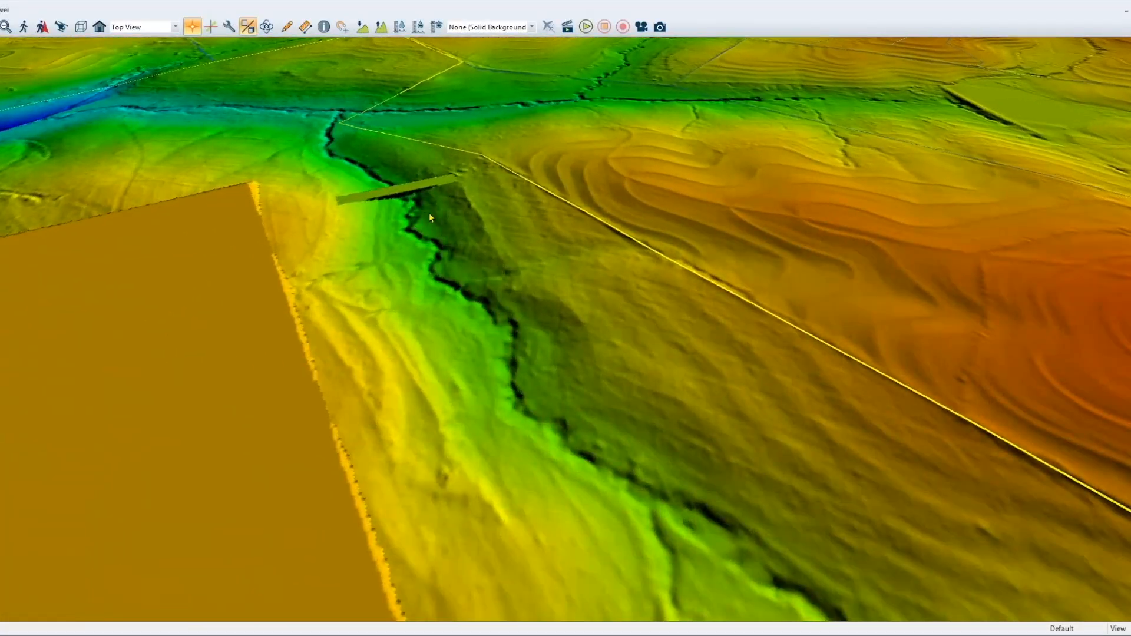
{"action": "left_click_drag", "start_coordinate": [352, 237], "coordinate": [736, 490]}
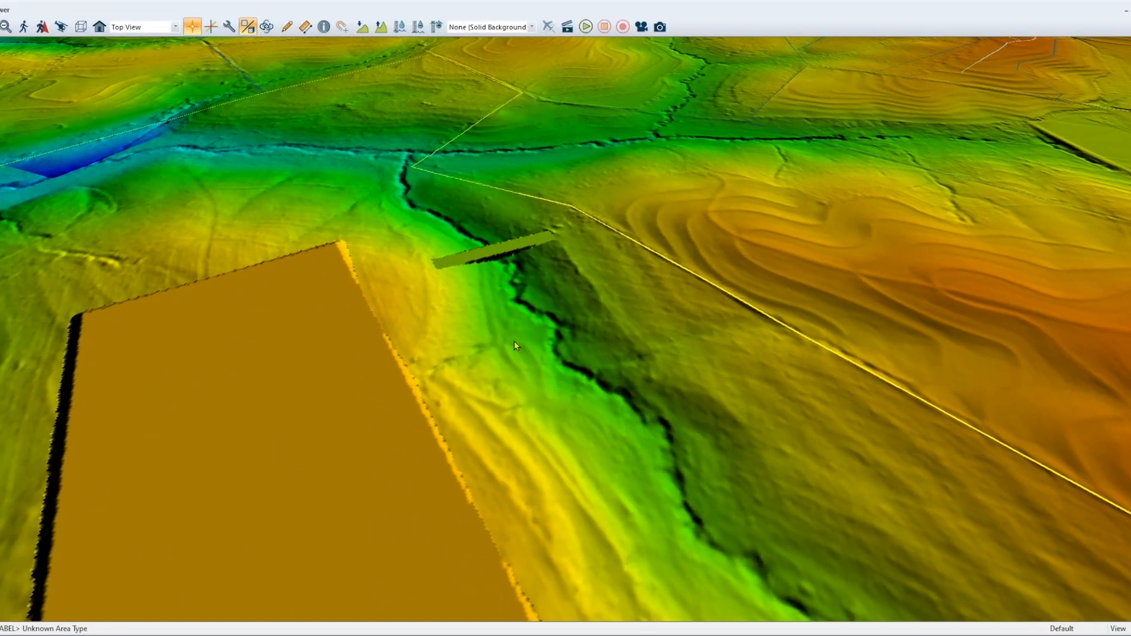
{"action": "left_click_drag", "start_coordinate": [514, 340], "coordinate": [554, 472]}
{"action": "scroll", "coordinate": [657, 412], "scroll_direction": "up", "scroll_amount": 3}
{"action": "left_click_drag", "start_coordinate": [526, 424], "coordinate": [490, 497]}
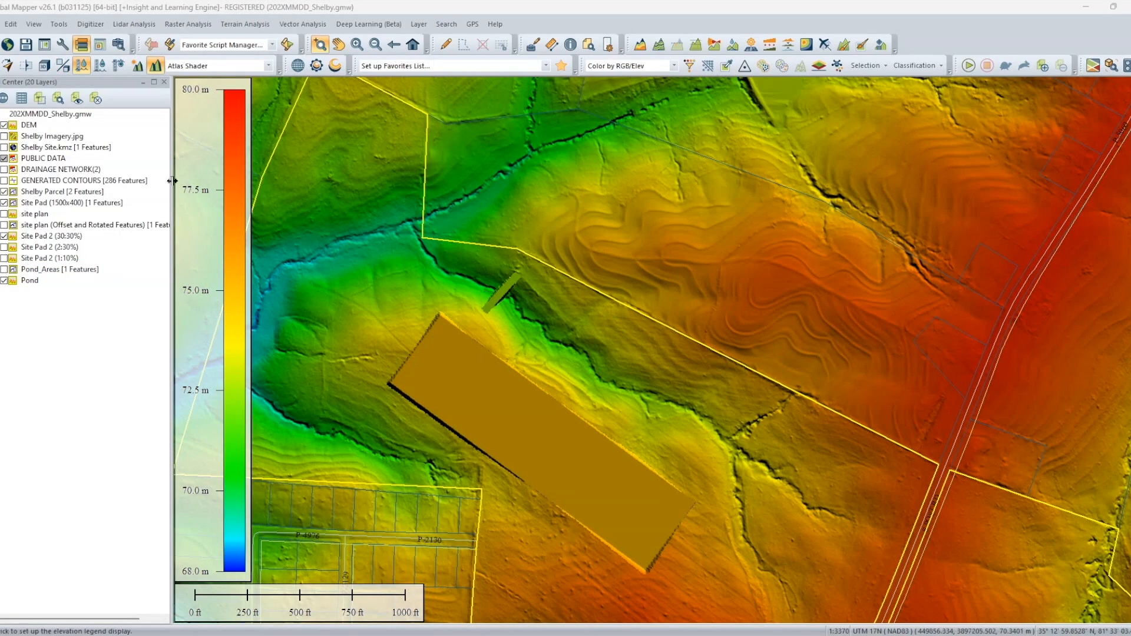
Step: Reopen the 3D view and bring the site pad and dam into closer view with the water surface displayed
{"action": "left_click", "coordinate": [45, 68]}
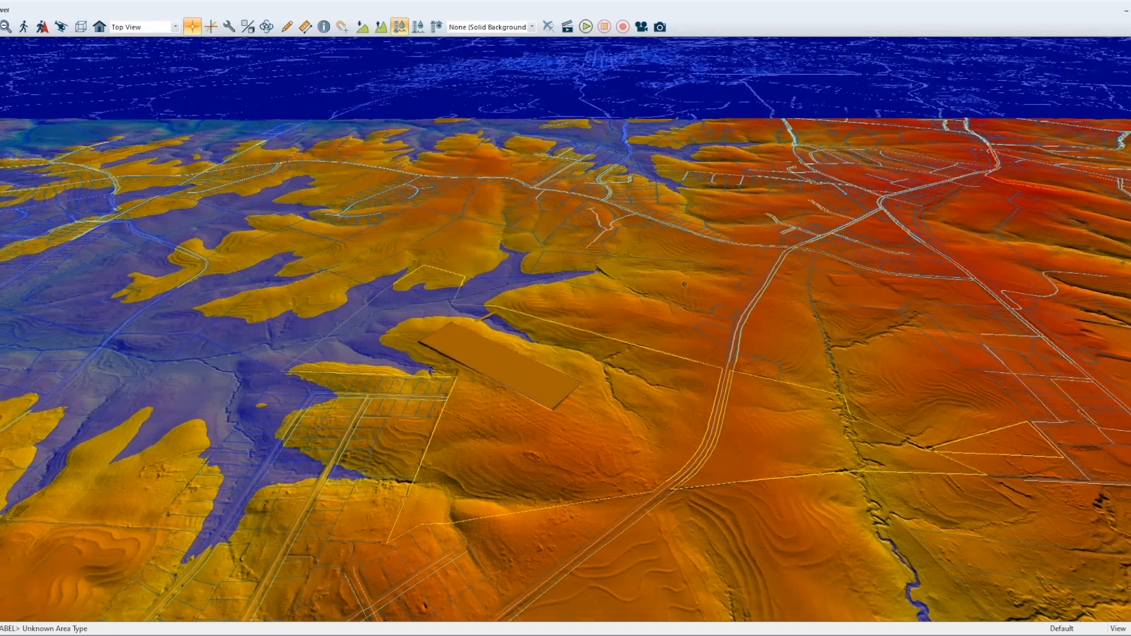
{"action": "left_click_drag", "start_coordinate": [684, 284], "coordinate": [639, 339]}
{"action": "scroll", "coordinate": [562, 309], "scroll_direction": "up", "scroll_amount": 4}
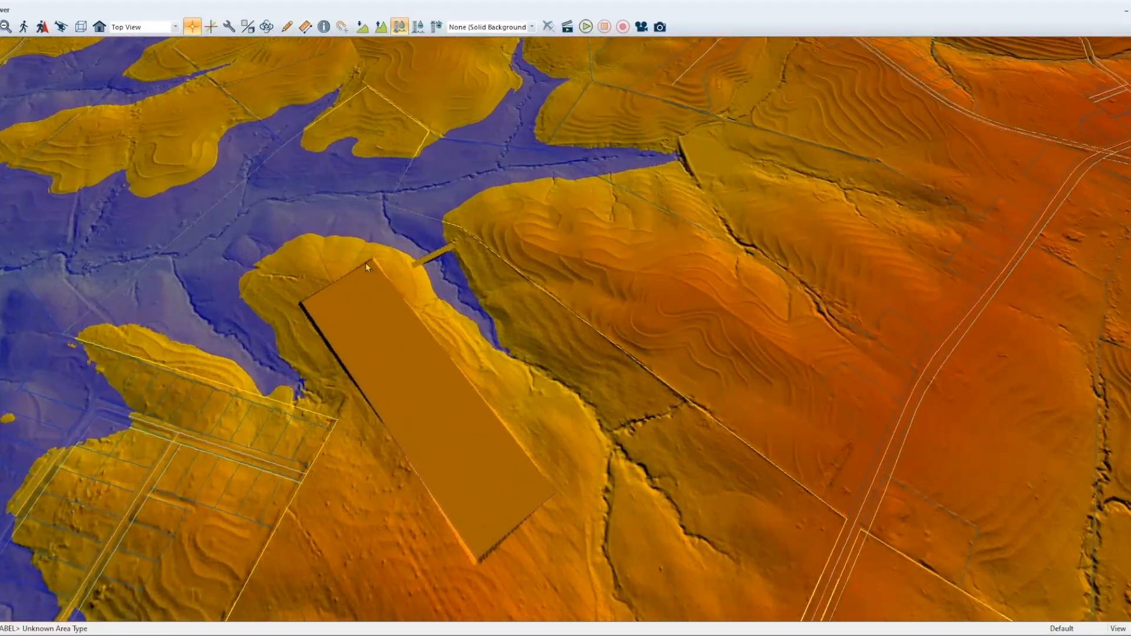
Step: Review the 3D environment's water display settings and apply them with a water level increment of 1
{"action": "left_click", "coordinate": [229, 26]}
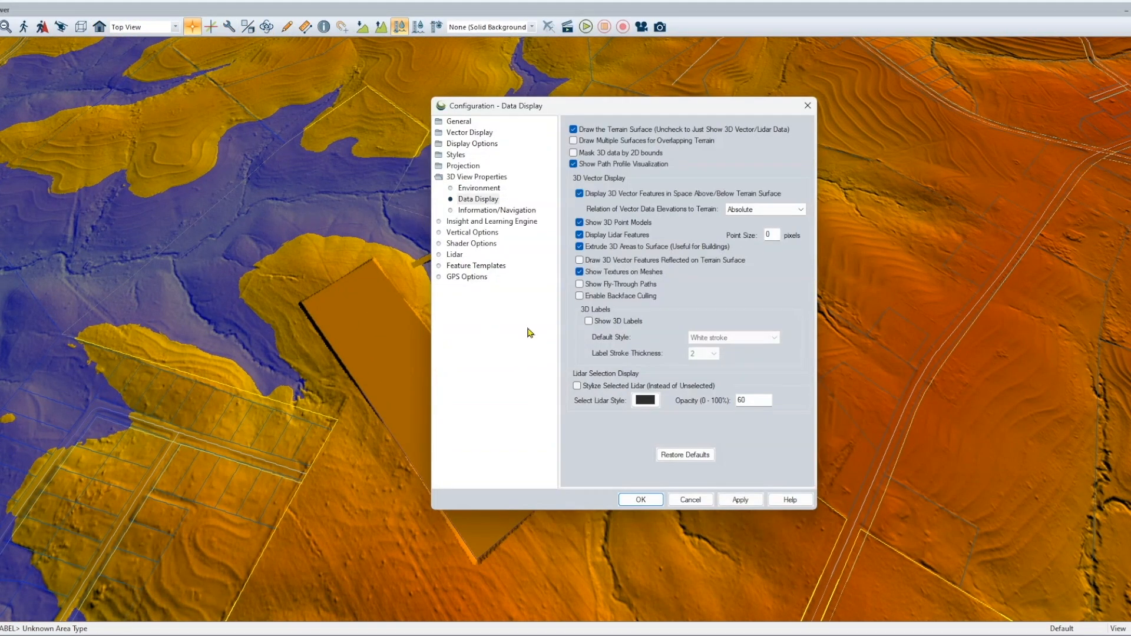
{"action": "left_click", "coordinate": [478, 188]}
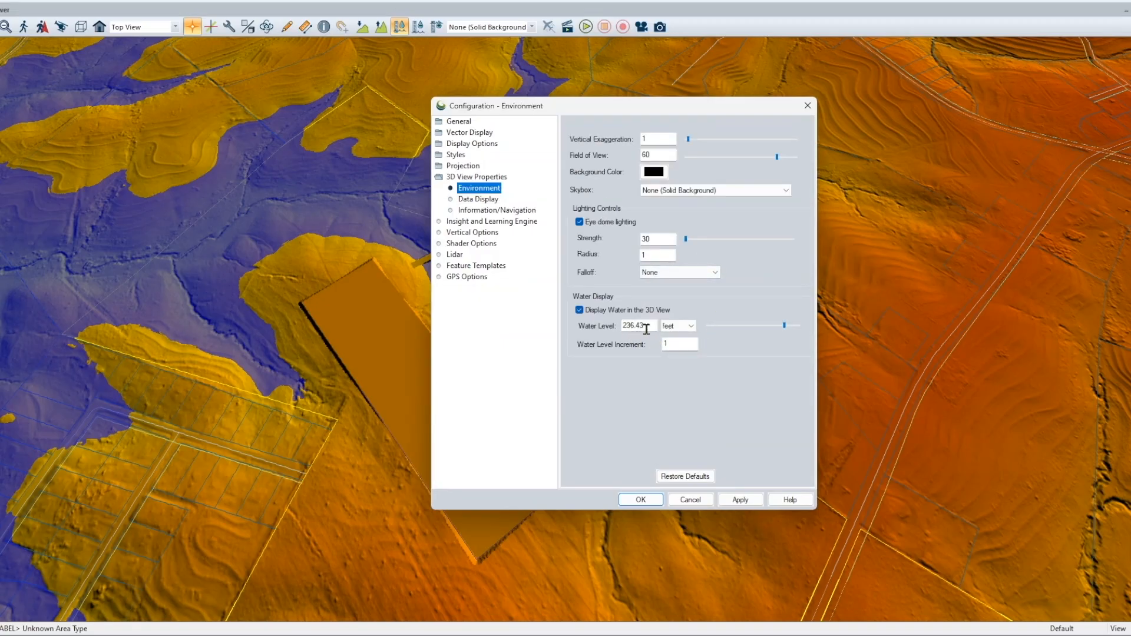
{"action": "double_click", "coordinate": [679, 341]}
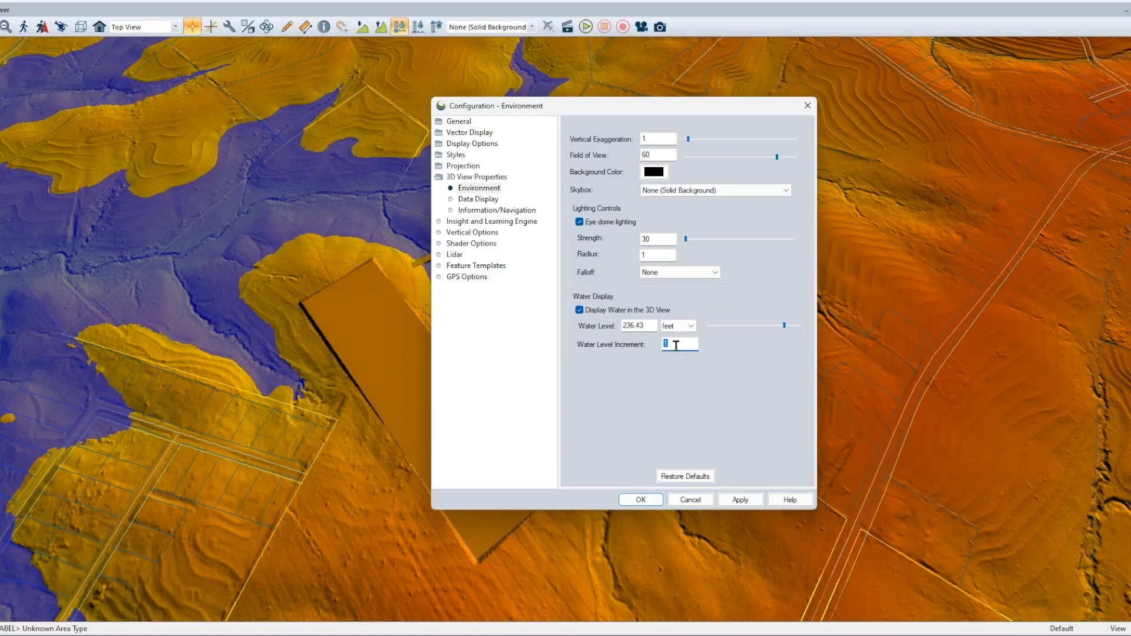
{"action": "left_click", "coordinate": [742, 497]}
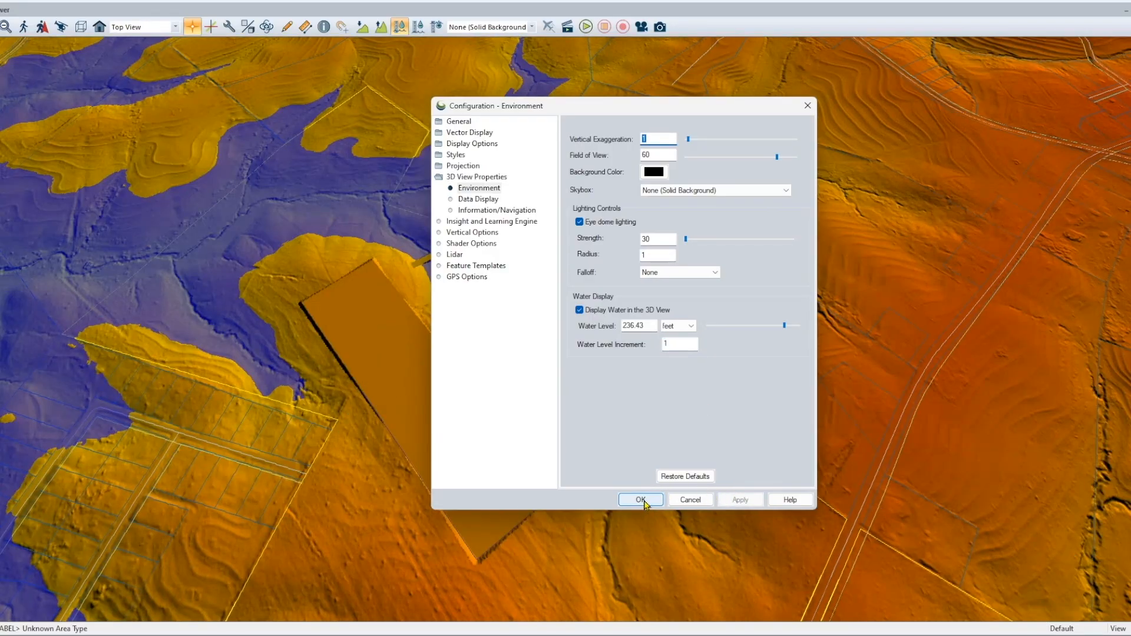
{"action": "left_click", "coordinate": [641, 500]}
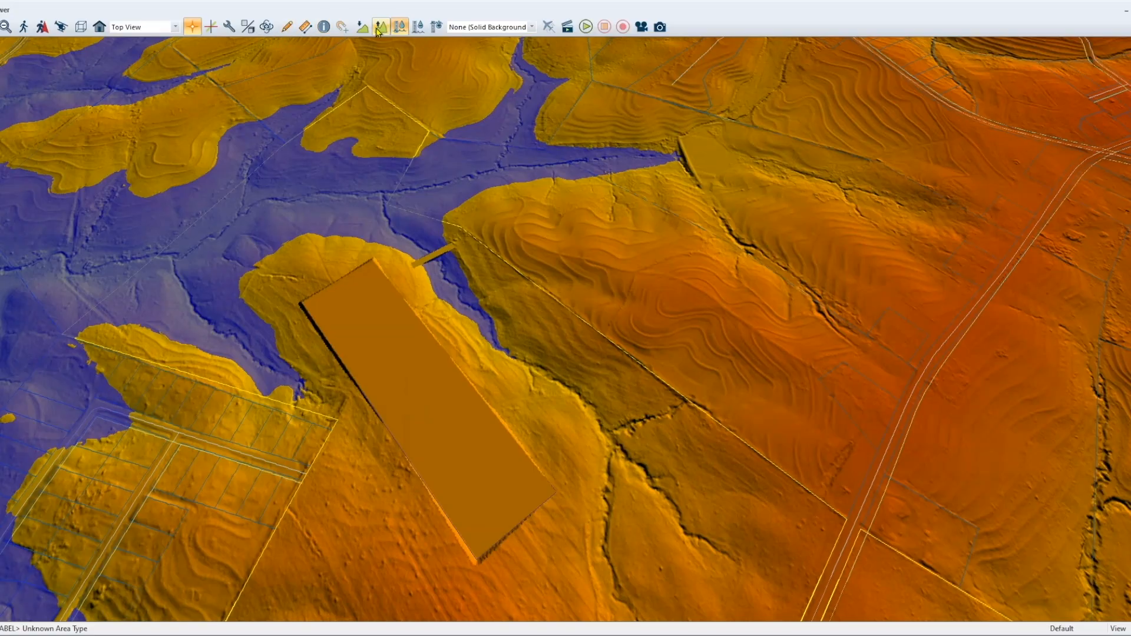
Step: Lower the 3D water level by three increments, raise it by five, and lower it by one
{"action": "left_click", "coordinate": [419, 30]}
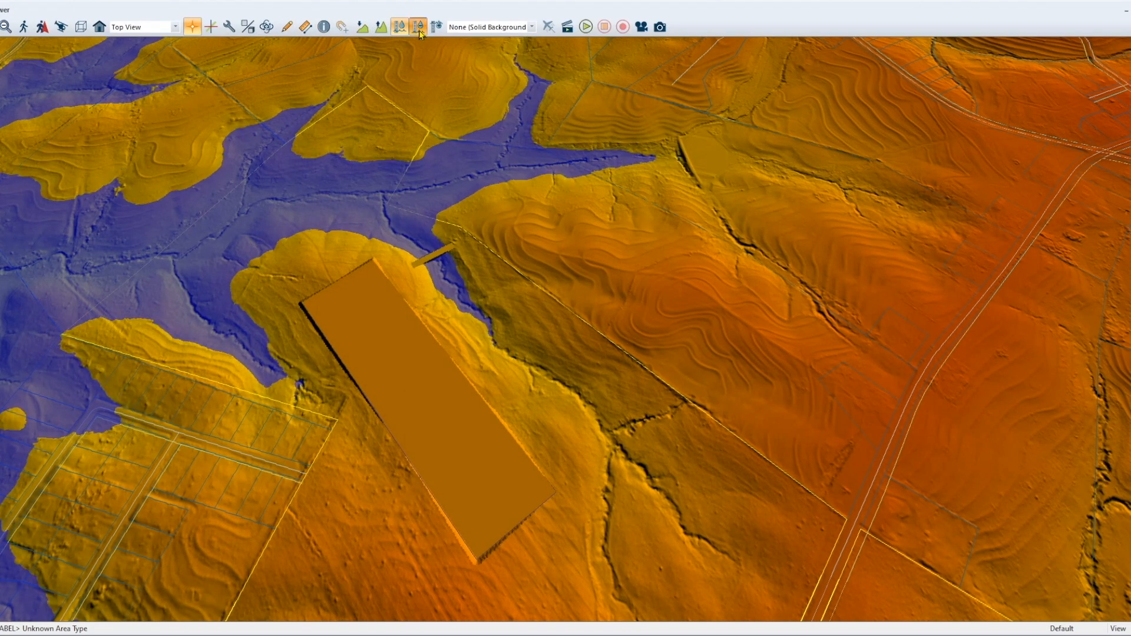
{"action": "left_click", "coordinate": [419, 30]}
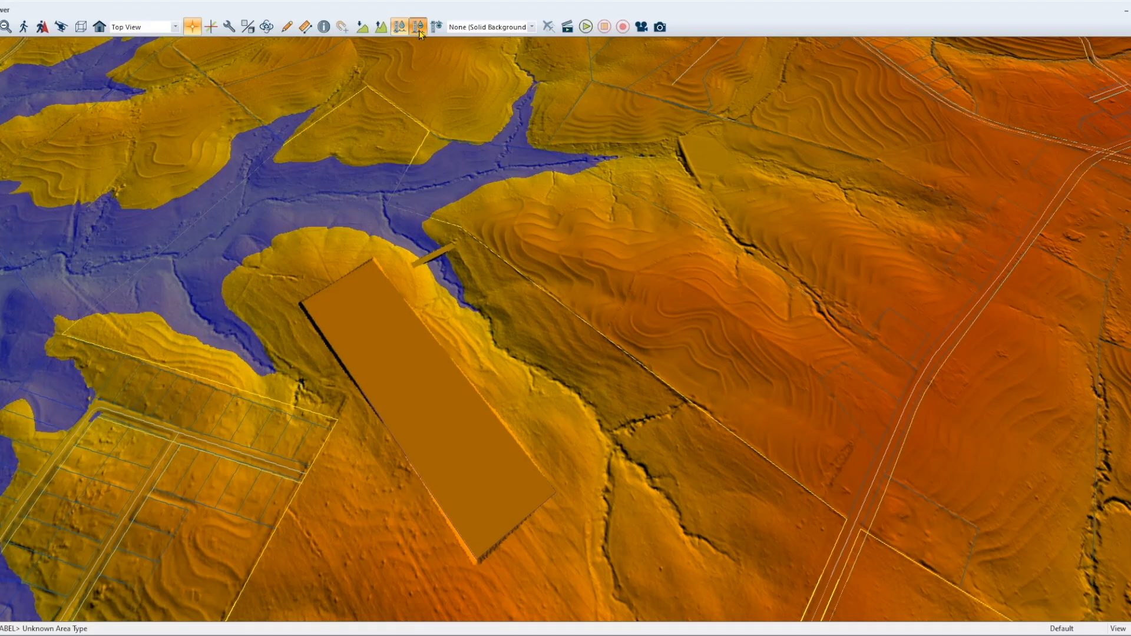
{"action": "left_click", "coordinate": [418, 30]}
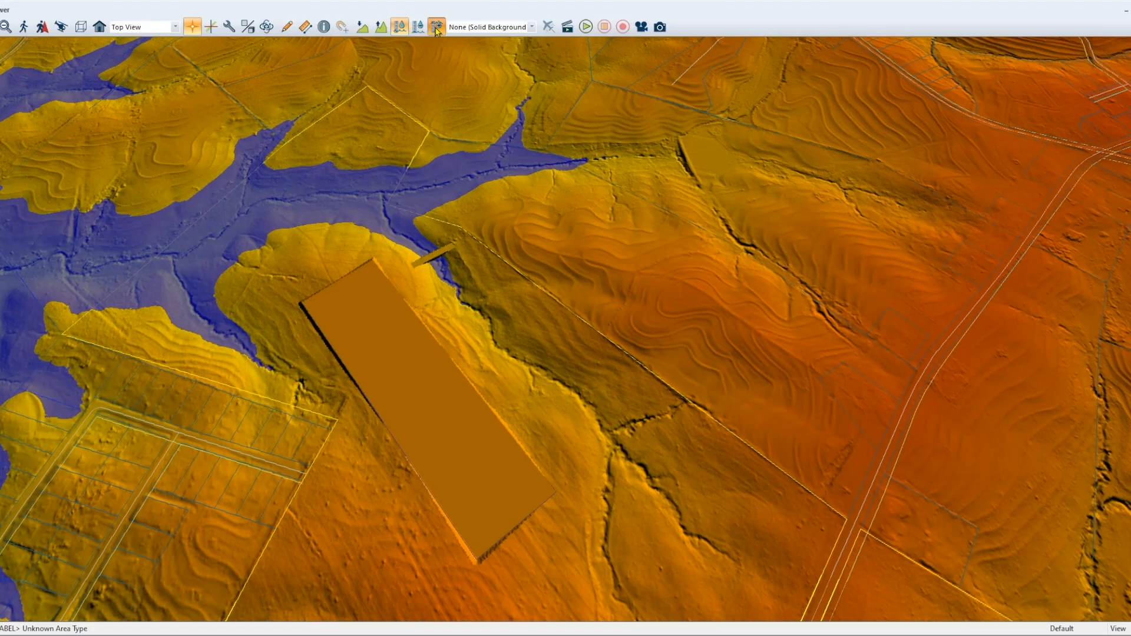
{"action": "left_click", "coordinate": [436, 29]}
{"action": "left_click", "coordinate": [437, 29]}
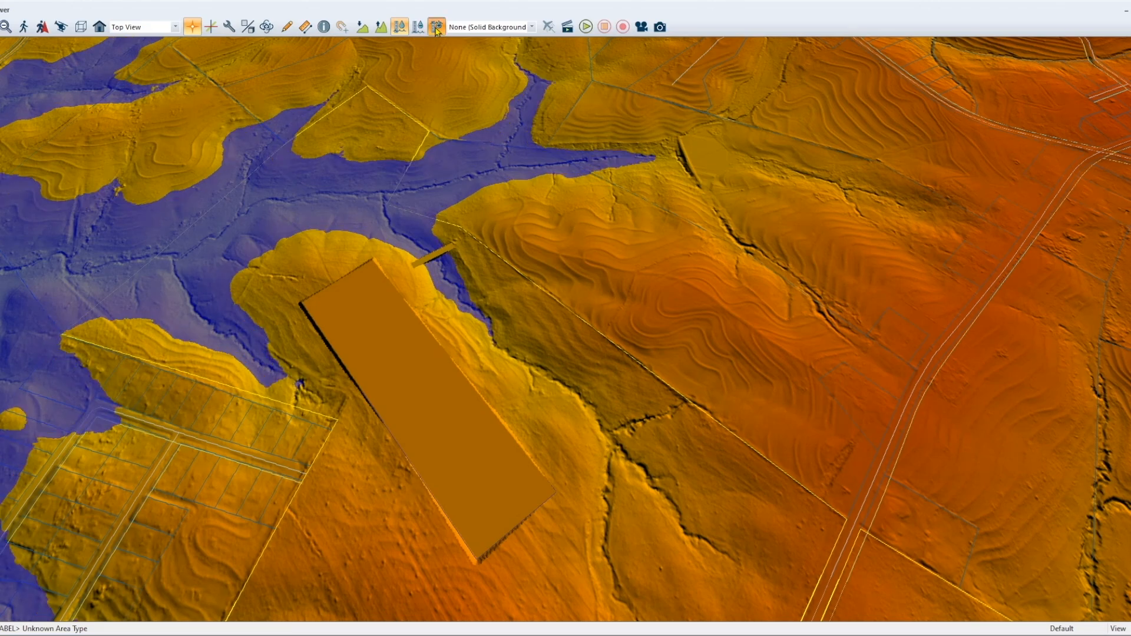
{"action": "left_click", "coordinate": [436, 29]}
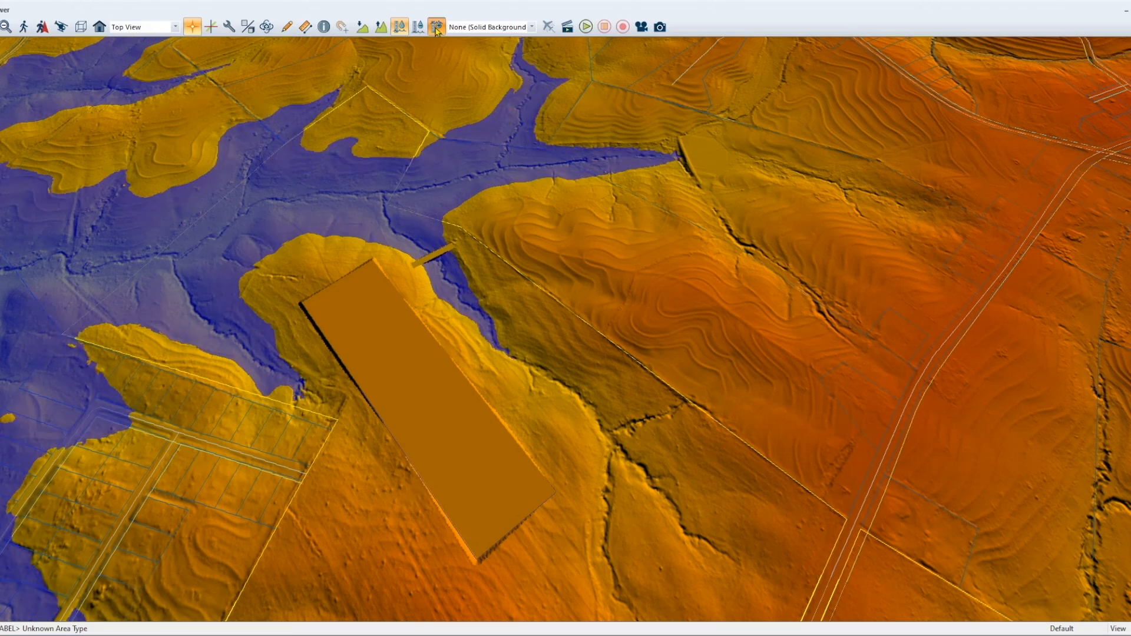
{"action": "left_click", "coordinate": [436, 30]}
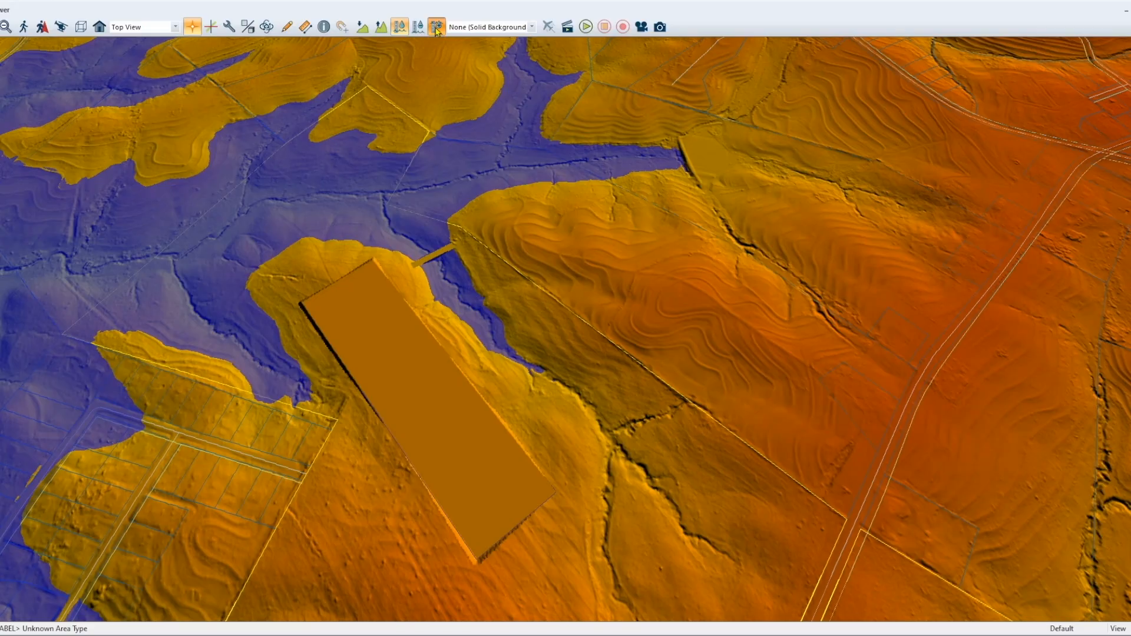
{"action": "left_click", "coordinate": [436, 30]}
{"action": "left_click", "coordinate": [420, 28]}
Step: Examine the water extent on both sides of the dam from a low angle in the 3D view
{"action": "scroll", "coordinate": [437, 268], "scroll_direction": "up", "scroll_amount": 5}
{"action": "left_click_drag", "start_coordinate": [417, 268], "coordinate": [341, 321]}
{"action": "left_click_drag", "start_coordinate": [230, 397], "coordinate": [272, 439]}
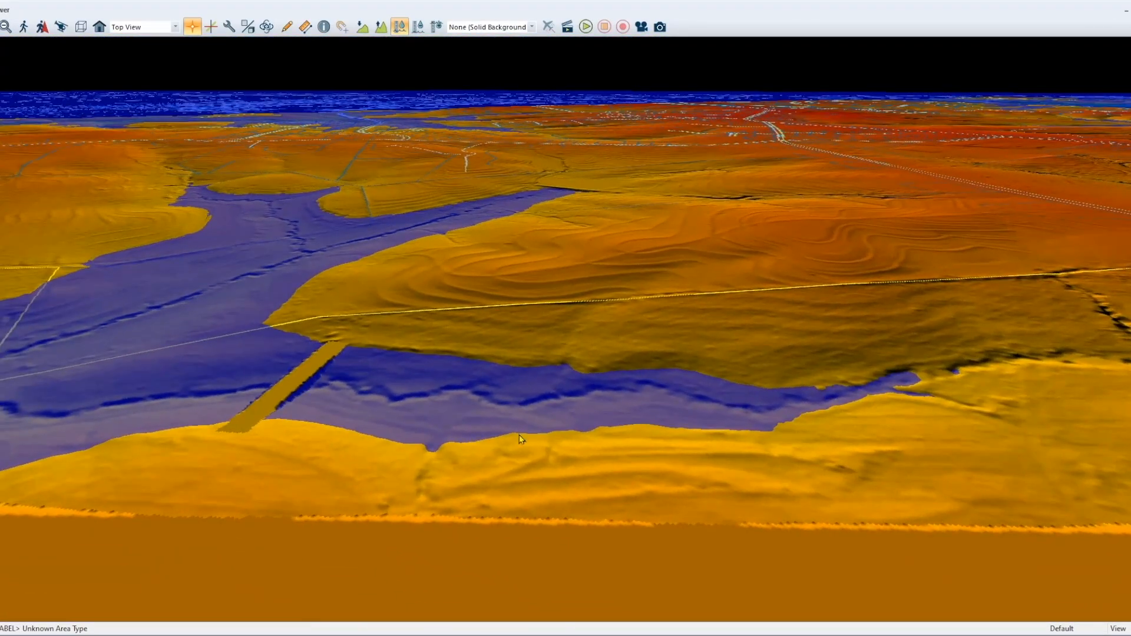
Step: Return to the 2D map and hide the terrain layer containing the straight pond dam
{"action": "scroll", "coordinate": [610, 428], "scroll_direction": "down", "scroll_amount": 3}
{"action": "left_click_drag", "start_coordinate": [610, 428], "coordinate": [663, 393]}
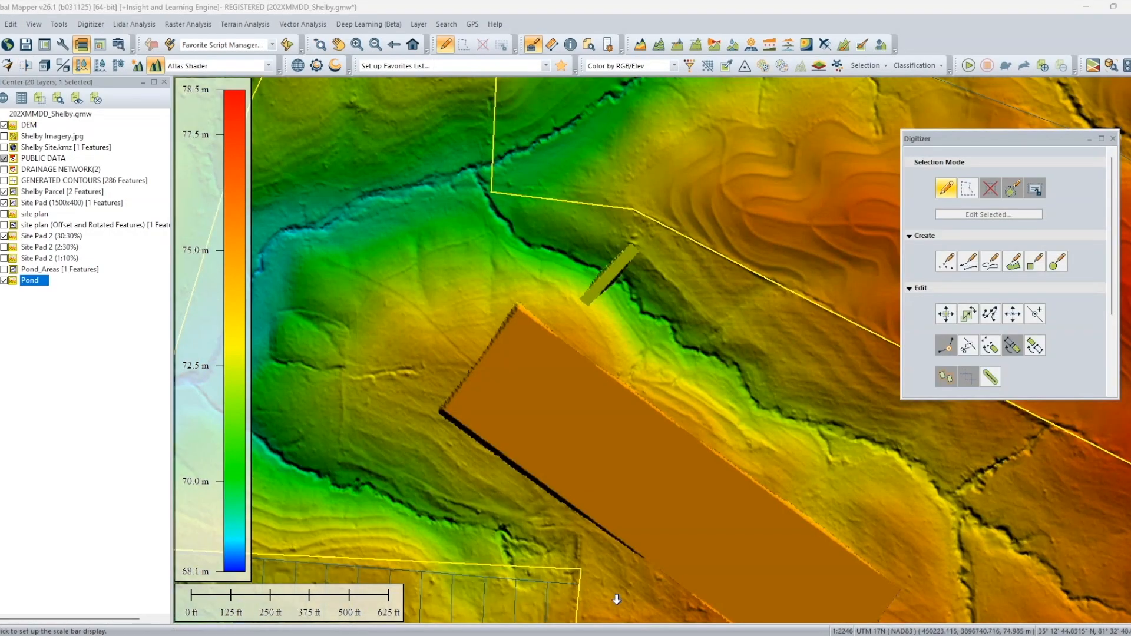
{"action": "left_click", "coordinate": [4, 281]}
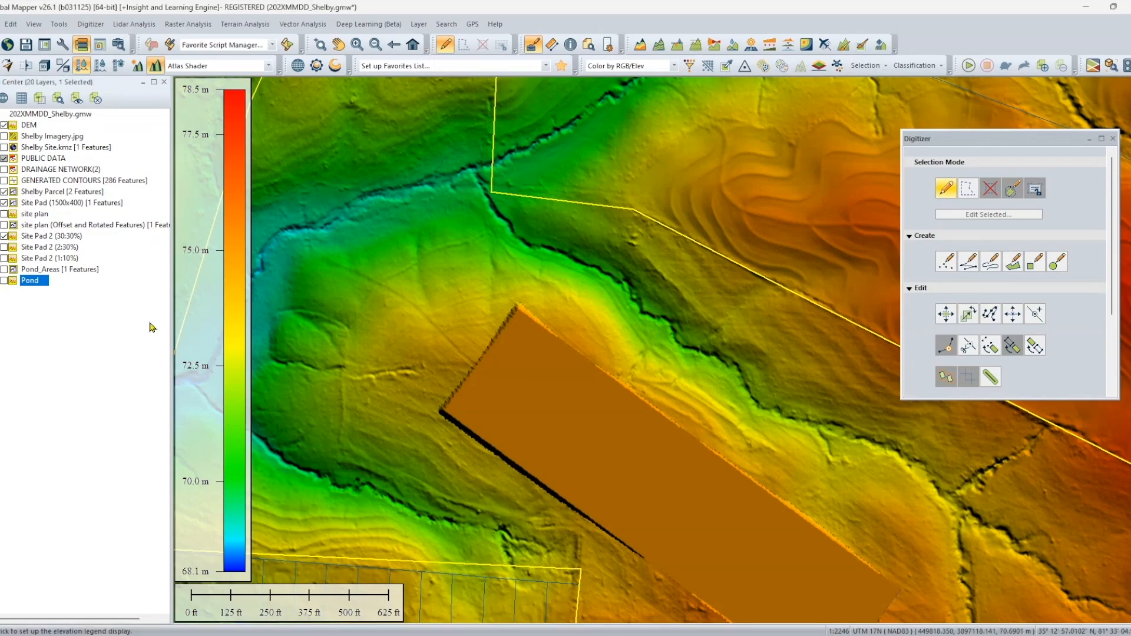
Step: Draw a freehand, nearly closed line about 1,500 ft long around the drainage beside the site pad and save it to a Stormwater_Pond_Line layer
{"action": "left_click", "coordinate": [993, 265]}
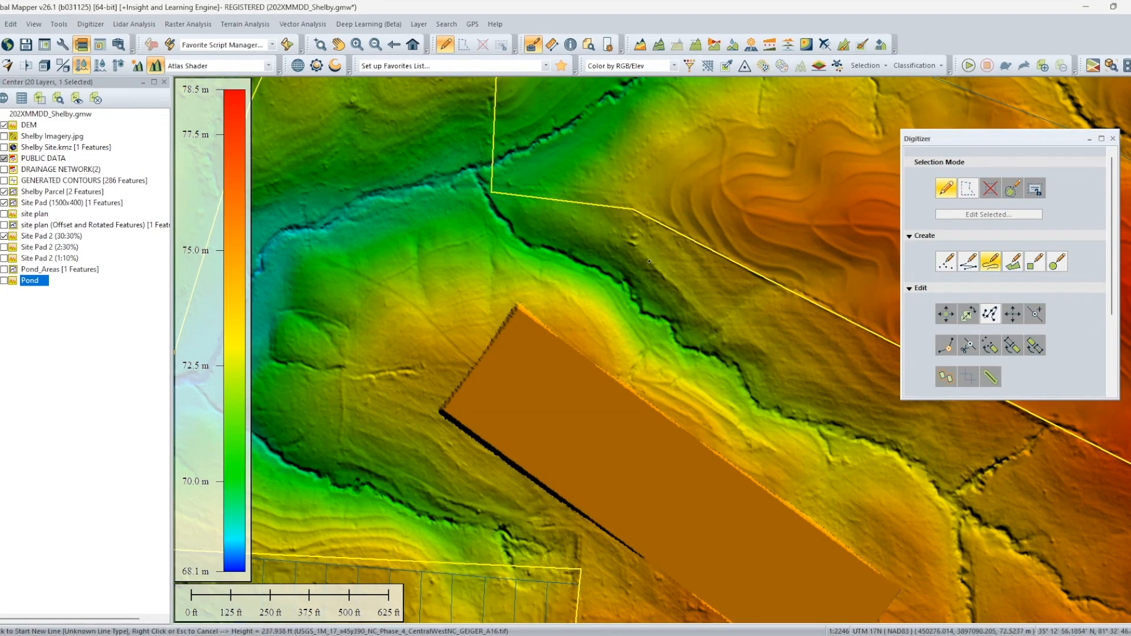
{"action": "mouse_move", "coordinate": [649, 261]}
{"action": "left_mouse_down"}
{"action": "mouse_move", "coordinate": [628, 243]}
{"action": "mouse_move", "coordinate": [593, 246]}
{"action": "mouse_move", "coordinate": [576, 282]}
{"action": "mouse_move", "coordinate": [628, 345]}
{"action": "mouse_move", "coordinate": [707, 399]}
{"action": "mouse_move", "coordinate": [725, 386]}
{"action": "mouse_move", "coordinate": [734, 351]}
{"action": "mouse_move", "coordinate": [649, 259]}
{"action": "left_mouse_up"}
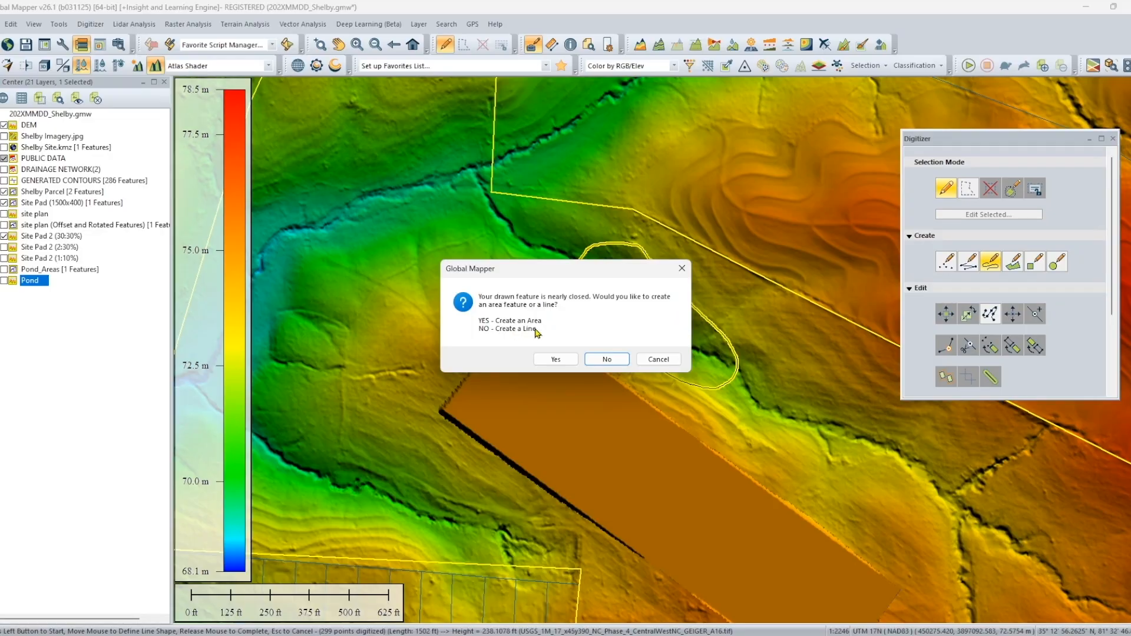
{"action": "left_click", "coordinate": [611, 361]}
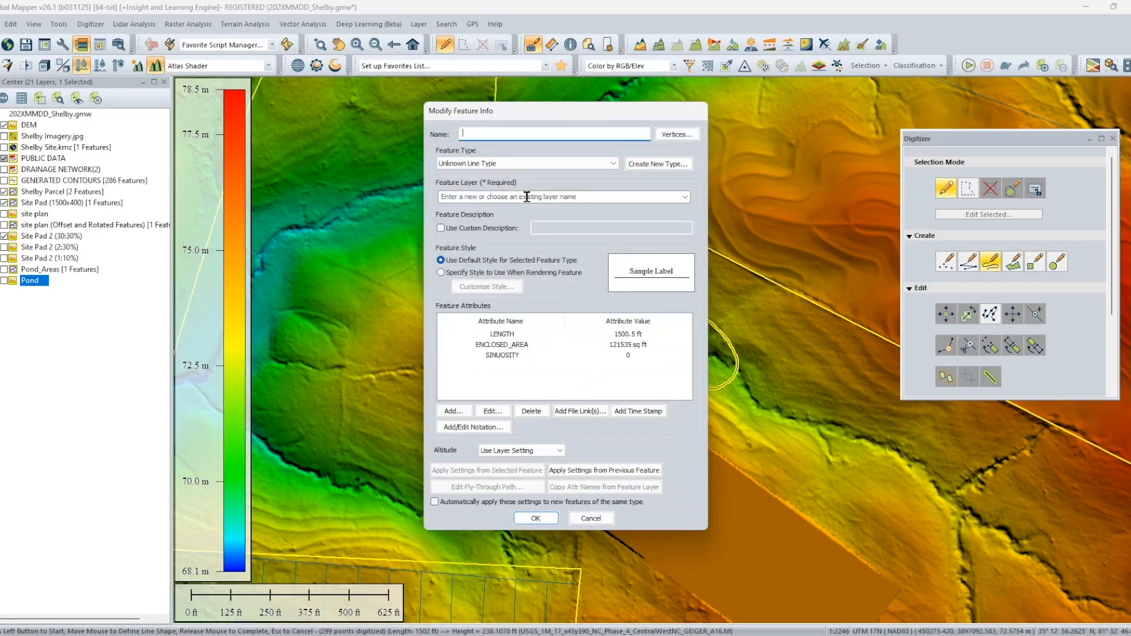
{"action": "type", "text": "Stormwater_Pond_Line"}
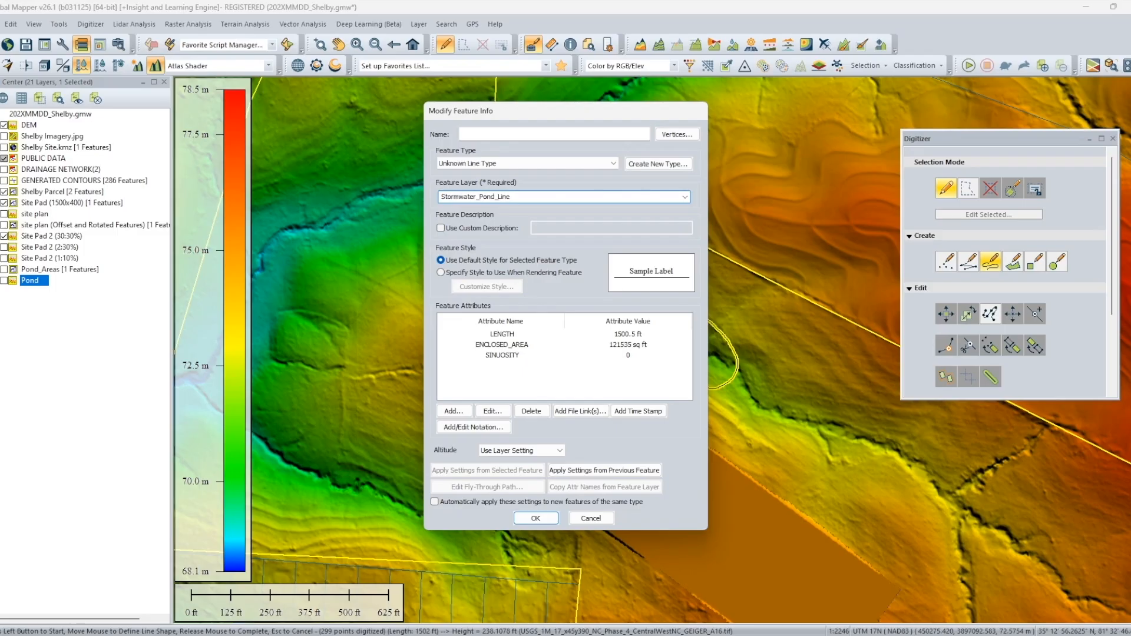
{"action": "left_click", "coordinate": [543, 519]}
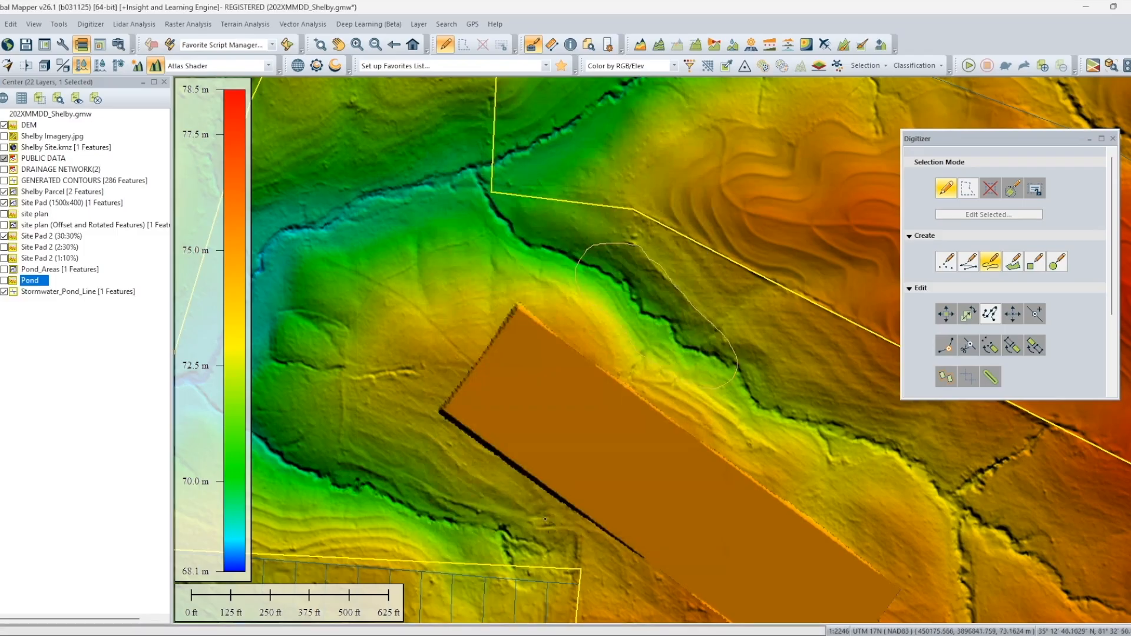
Step: Smooth the freehand stormwater pond line and clear the selection
{"action": "left_click", "coordinate": [663, 270]}
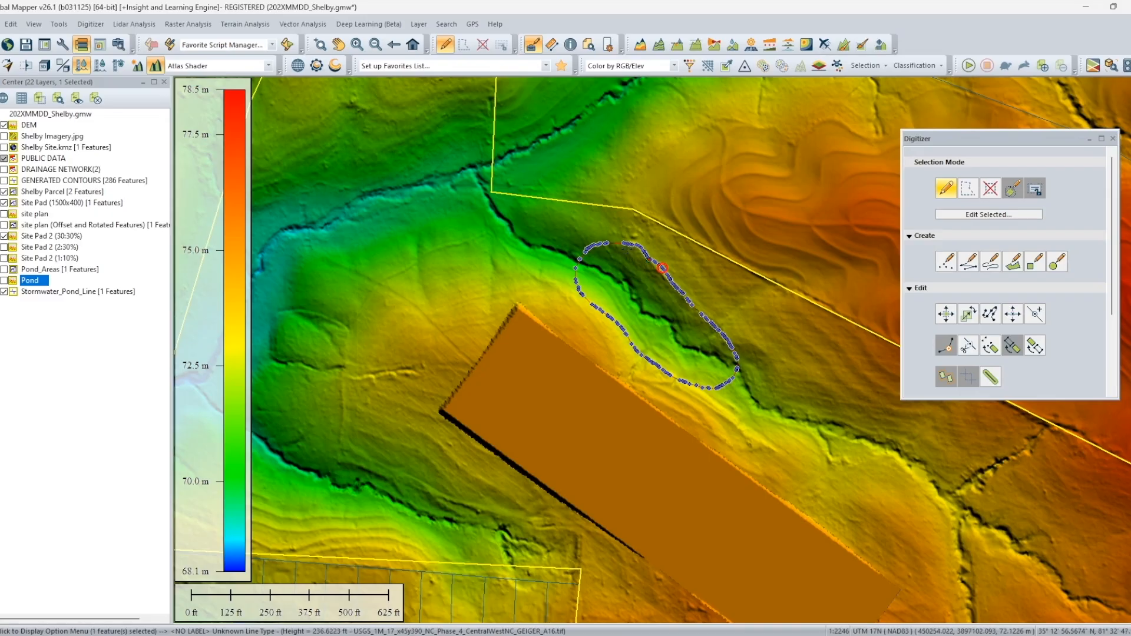
{"action": "right_click", "coordinate": [616, 244]}
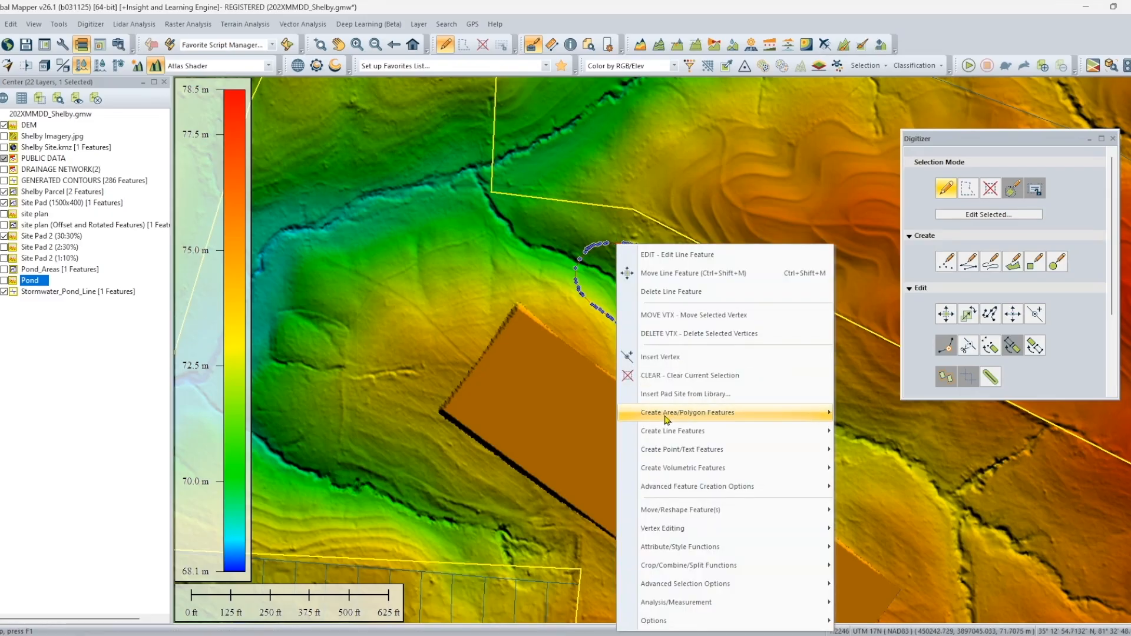
{"action": "mouse_move", "coordinate": [751, 498]}
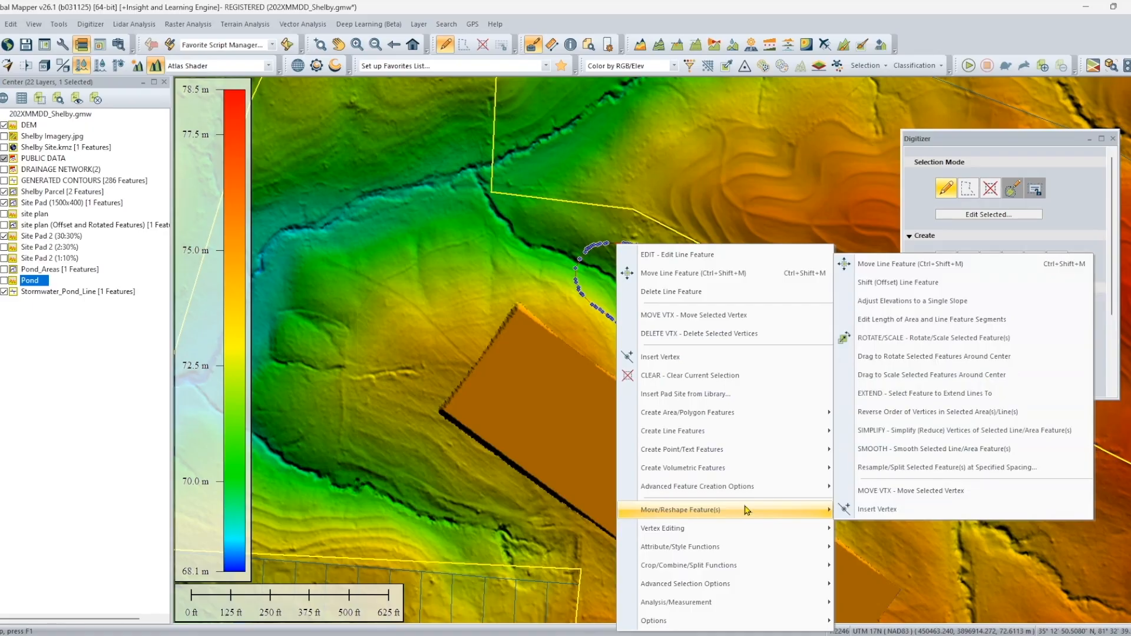
{"action": "left_click", "coordinate": [890, 451]}
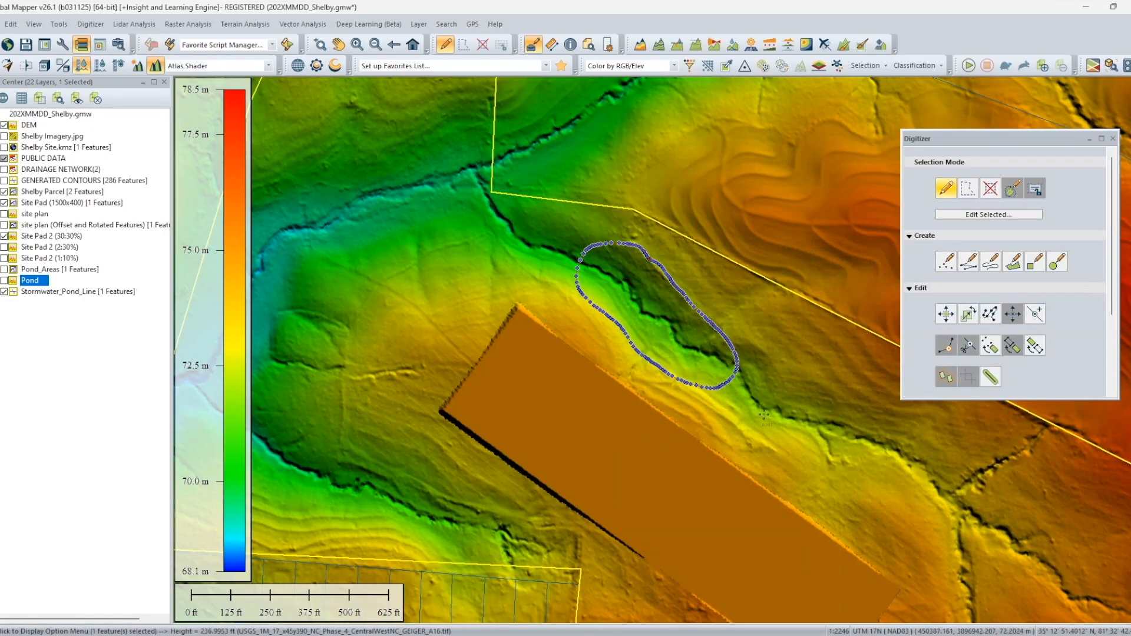
{"action": "left_click", "coordinate": [677, 294]}
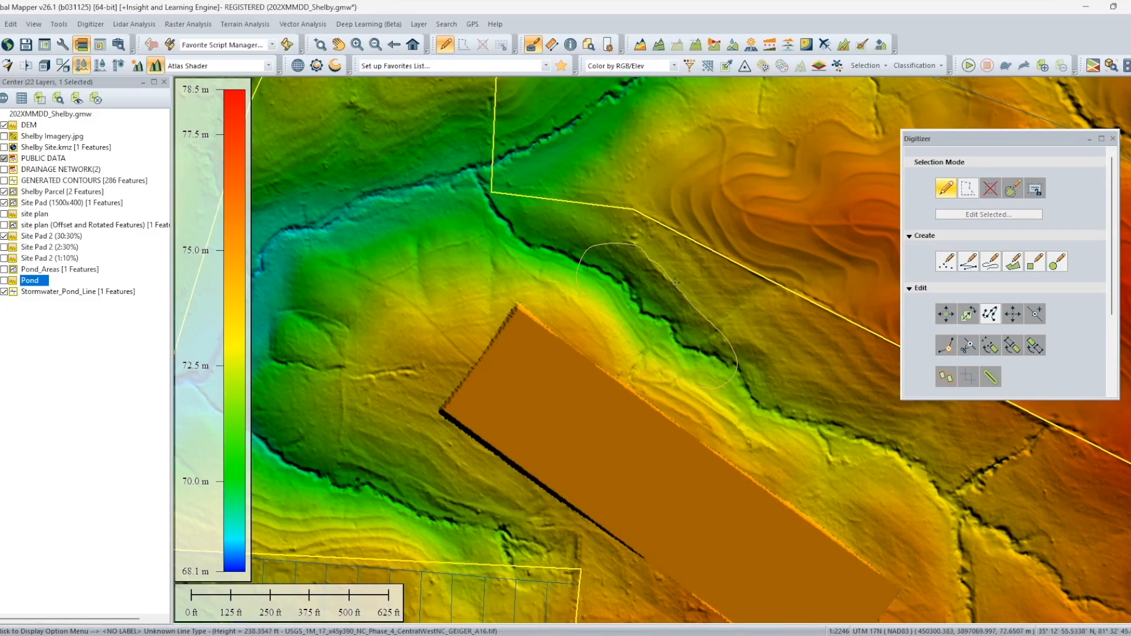
Step: Create one rounded buffer at a fixed 5 ft distance on both sides of the pond line, in a new Stormwater_Pond_Area layer
{"action": "left_click", "coordinate": [671, 281]}
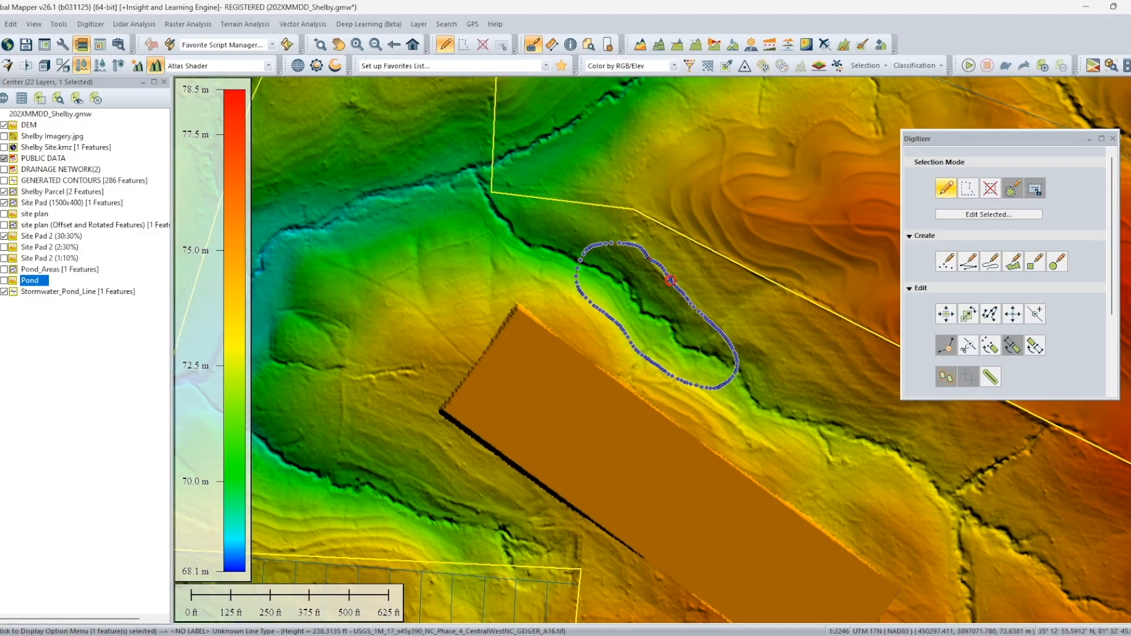
{"action": "right_click", "coordinate": [671, 280]}
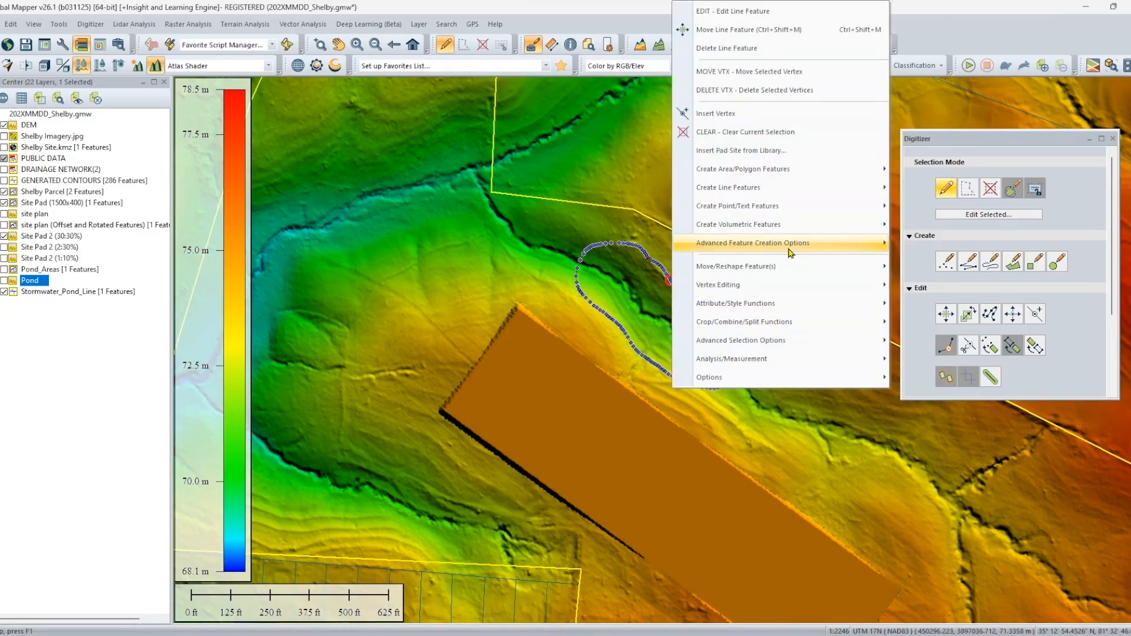
{"action": "mouse_move", "coordinate": [788, 247]}
{"action": "left_click", "coordinate": [551, 248]}
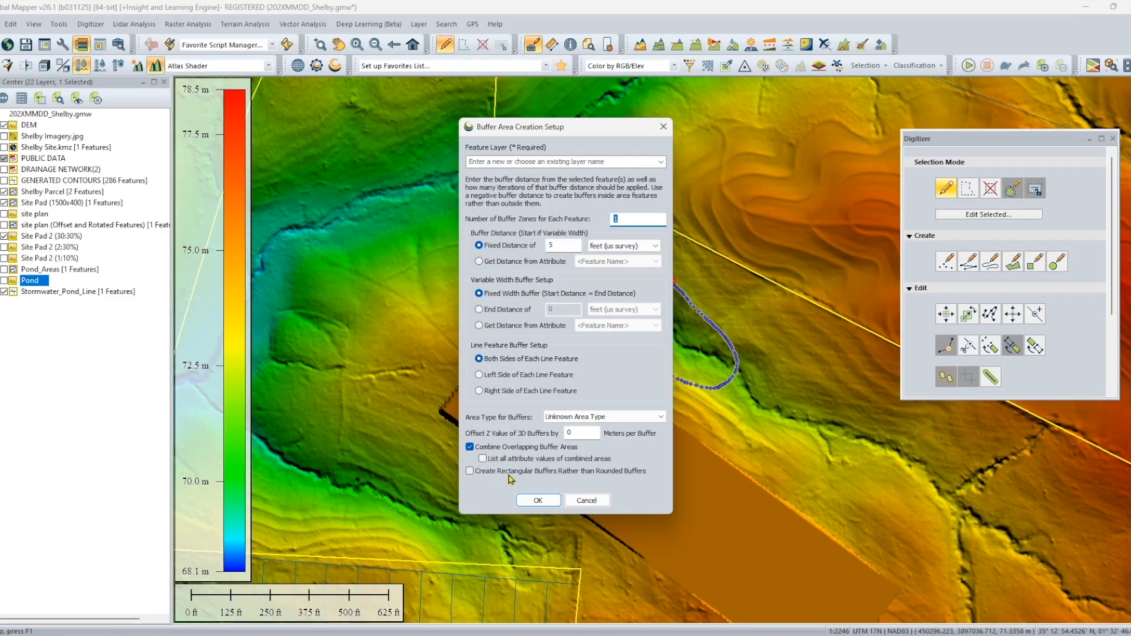
{"action": "left_click", "coordinate": [597, 474]}
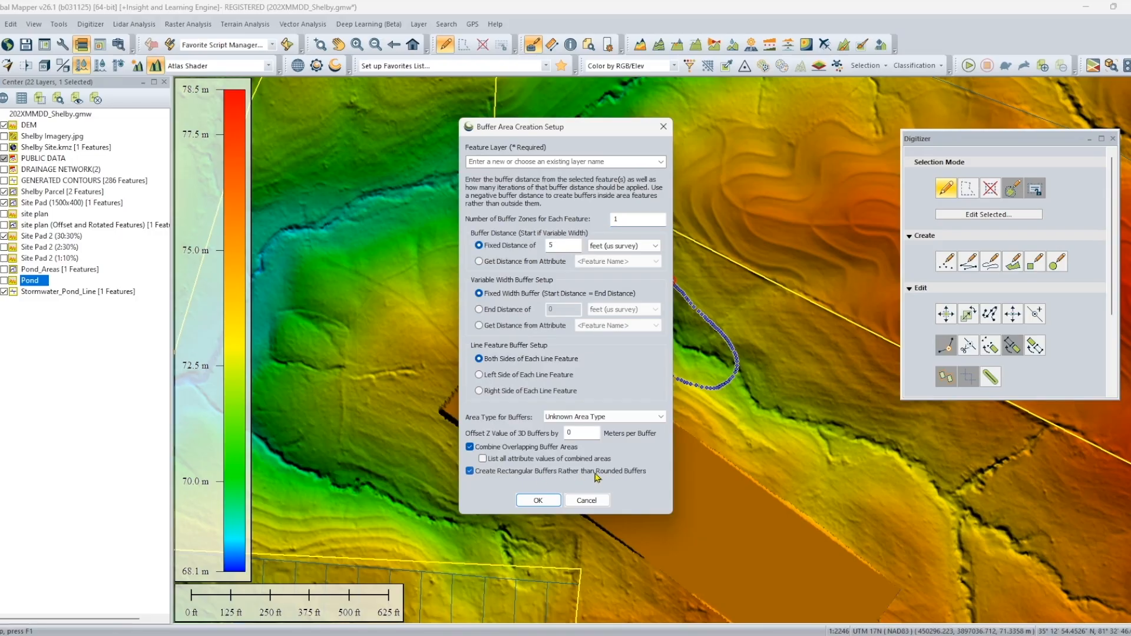
{"action": "left_click", "coordinate": [470, 473]}
{"action": "double_click", "coordinate": [558, 248]}
{"action": "left_click", "coordinate": [594, 159]}
{"action": "type", "text": "Stormwater_Pond_Area"}
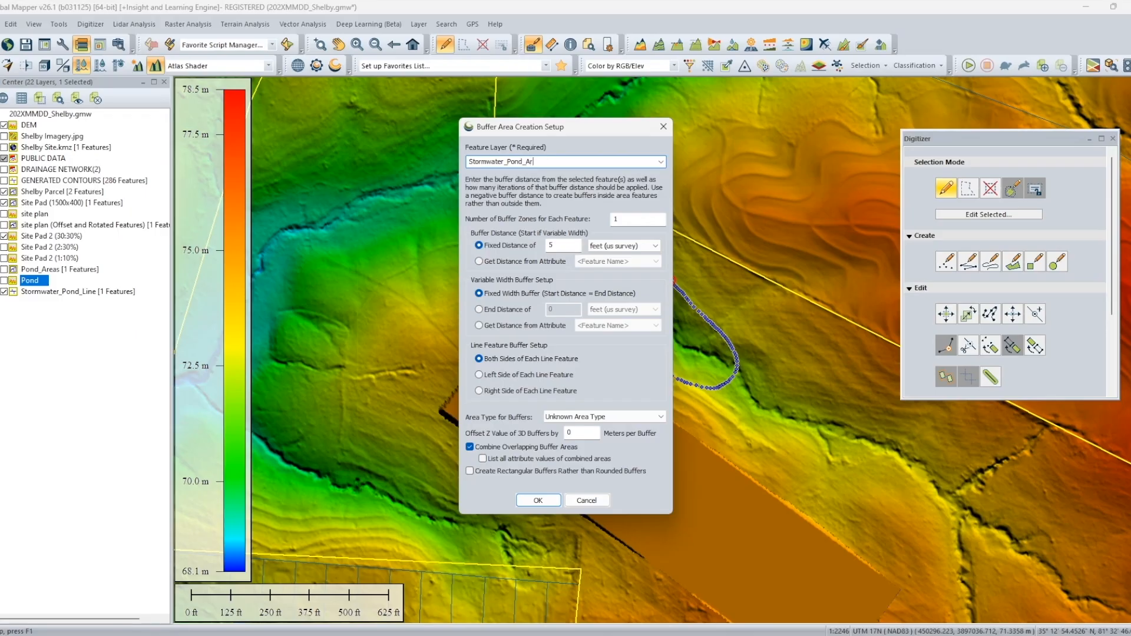
{"action": "left_click", "coordinate": [541, 503]}
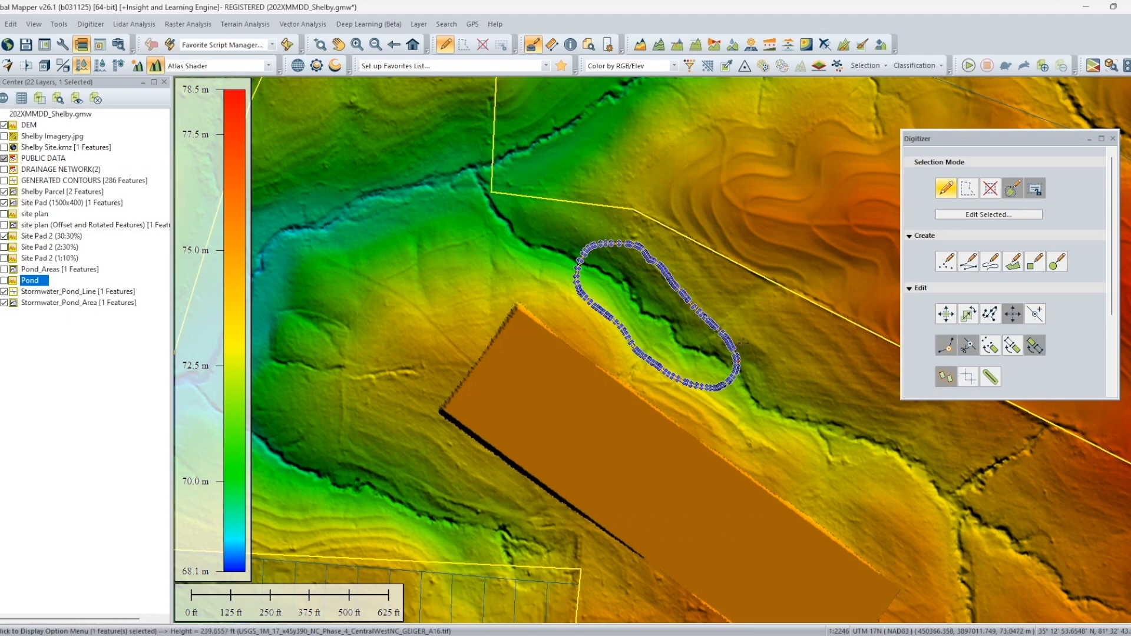
Step: Select the ring-shaped buffer area around the pond and hide the Stormwater_Pond_Line layer
{"action": "left_click", "coordinate": [708, 349]}
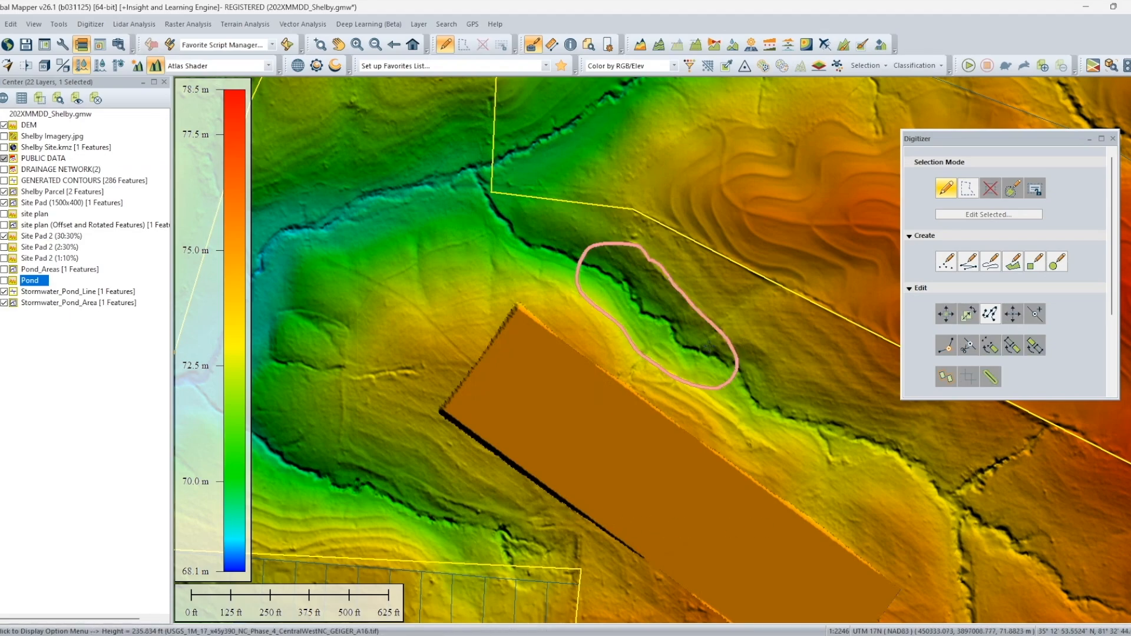
{"action": "scroll", "coordinate": [708, 345], "scroll_direction": "up", "scroll_amount": 3}
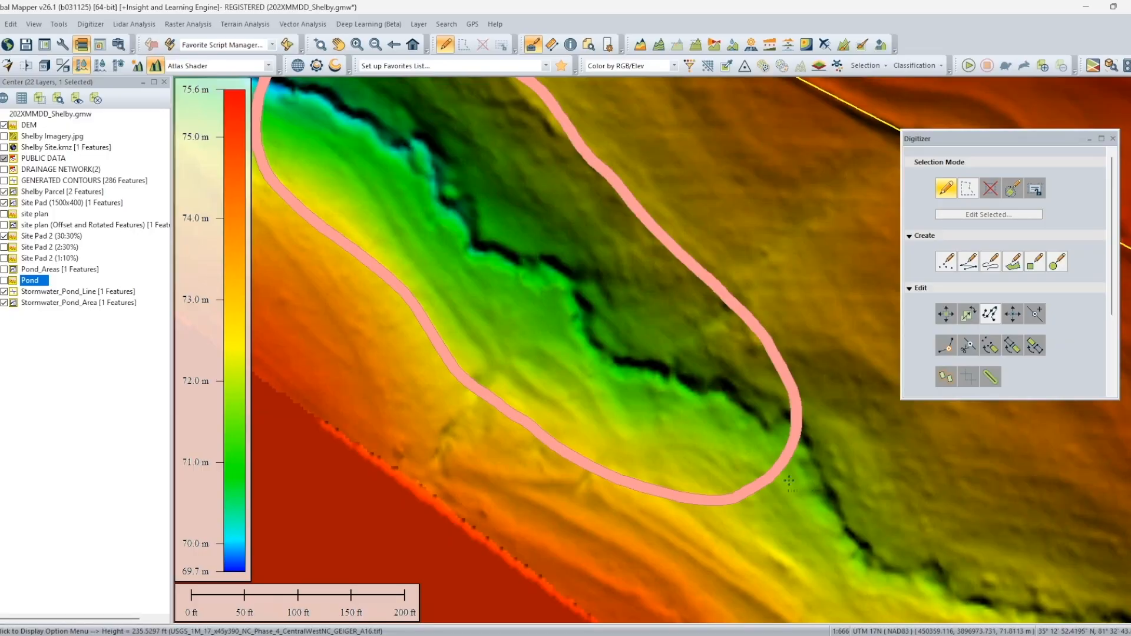
{"action": "scroll", "coordinate": [789, 481], "scroll_direction": "up", "scroll_amount": 1}
{"action": "left_click", "coordinate": [748, 479]}
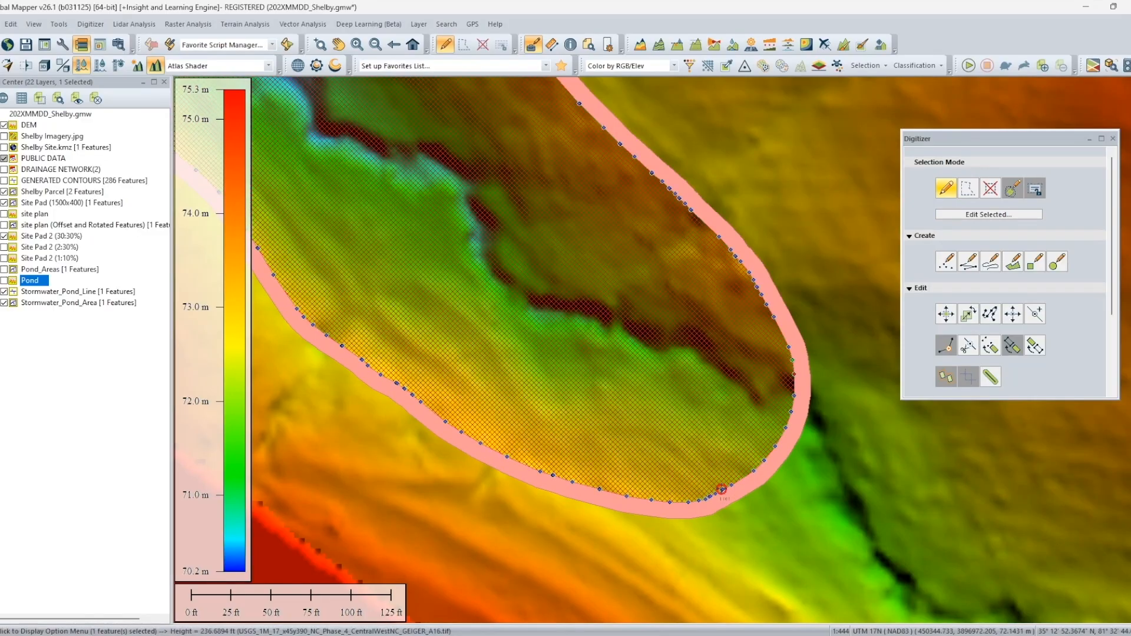
{"action": "scroll", "coordinate": [734, 503], "scroll_direction": "up", "scroll_amount": 3}
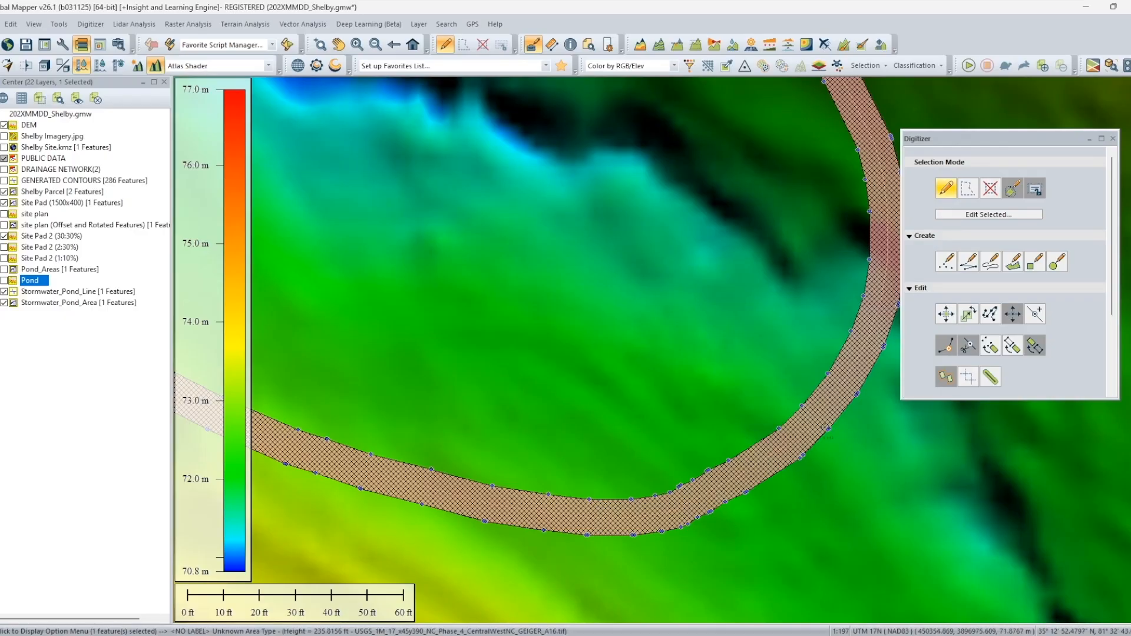
{"action": "scroll", "coordinate": [827, 432], "scroll_direction": "down", "scroll_amount": 5}
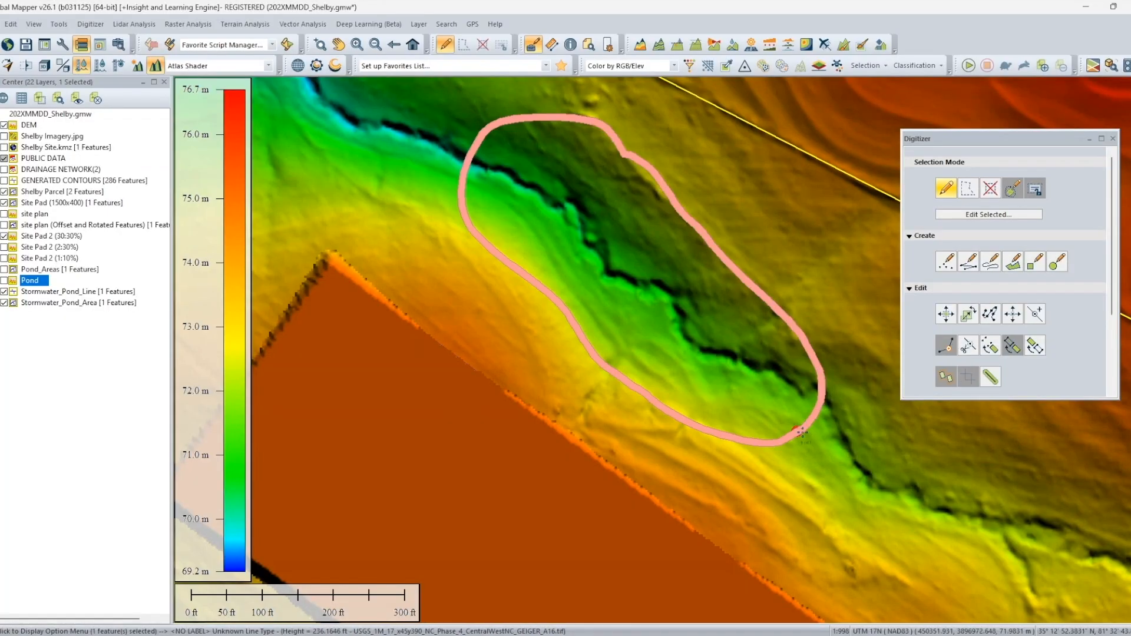
{"action": "scroll", "coordinate": [796, 436], "scroll_direction": "up", "scroll_amount": 3}
{"action": "scroll", "coordinate": [796, 436], "scroll_direction": "up", "scroll_amount": 3}
{"action": "left_click", "coordinate": [775, 417]}
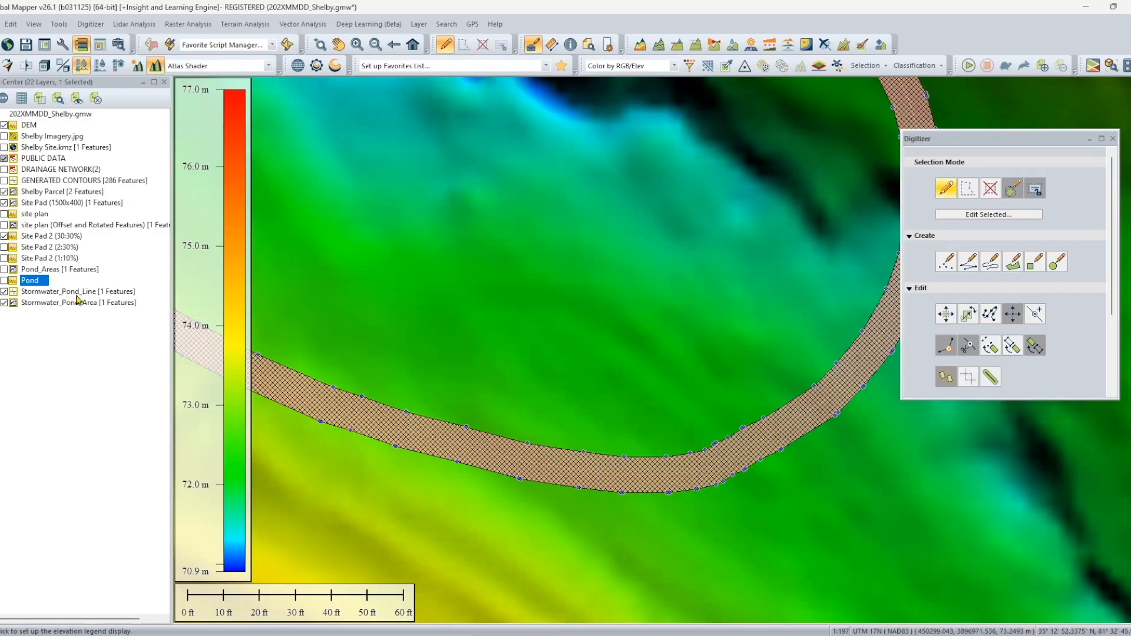
{"action": "left_click", "coordinate": [53, 291]}
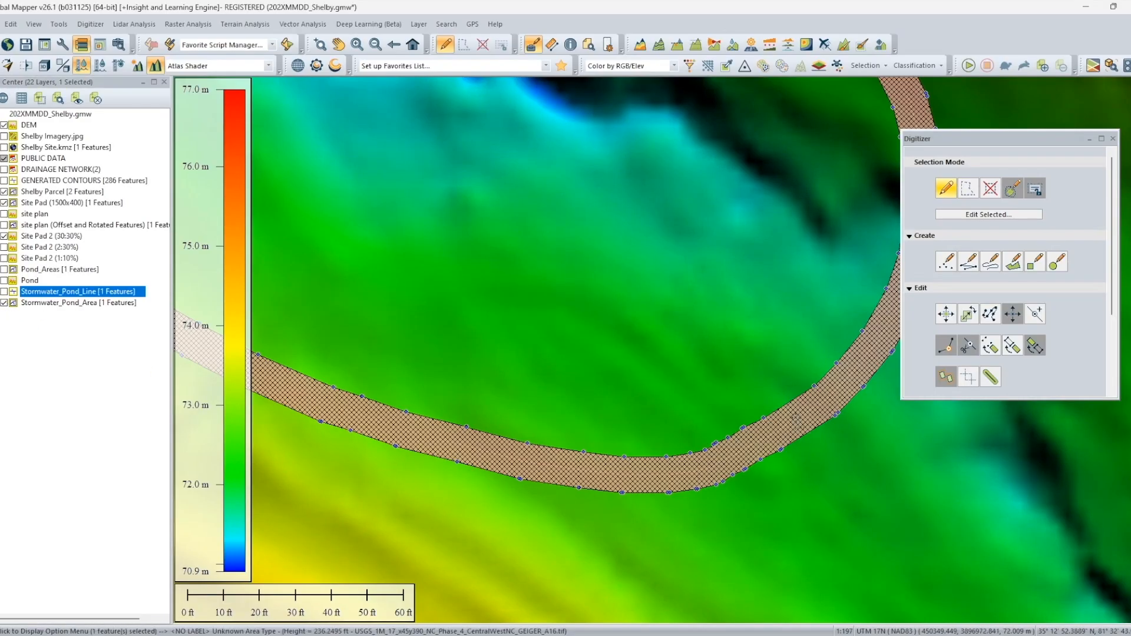
Step: Calculate a flattened site plan grid from the ring area at a fixed height of 245 feet with 30-degree cut and fill slopes
{"action": "right_click", "coordinate": [797, 416]}
{"action": "mouse_move", "coordinate": [904, 272]}
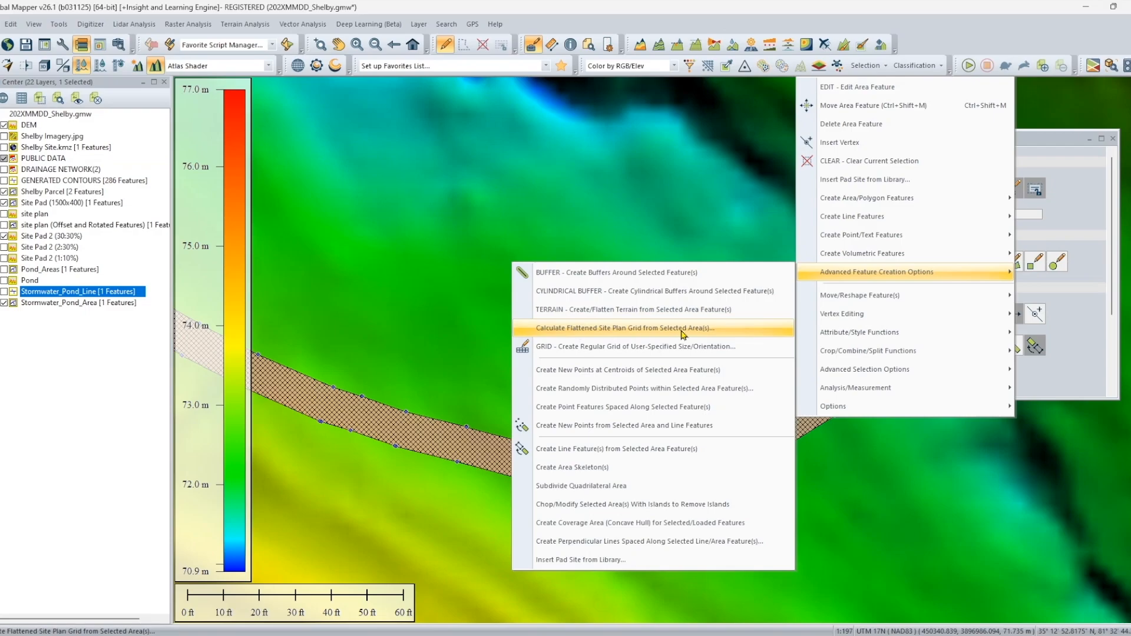
{"action": "left_click", "coordinate": [702, 328]}
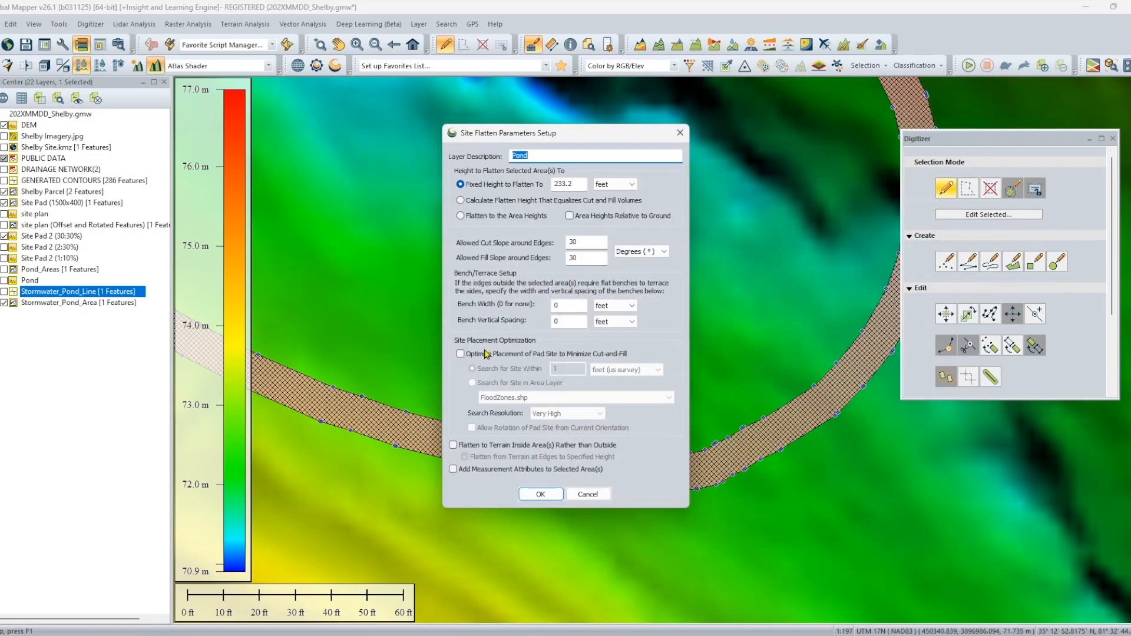
{"action": "double_click", "coordinate": [579, 185]}
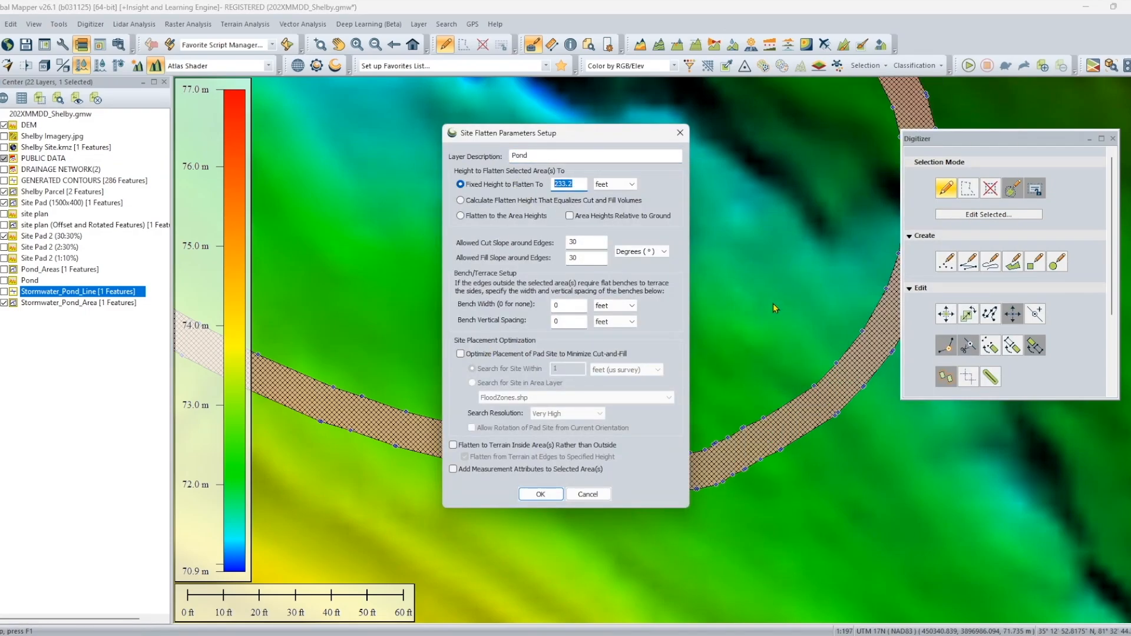
{"action": "type", "text": "245"}
{"action": "left_click", "coordinate": [541, 495]}
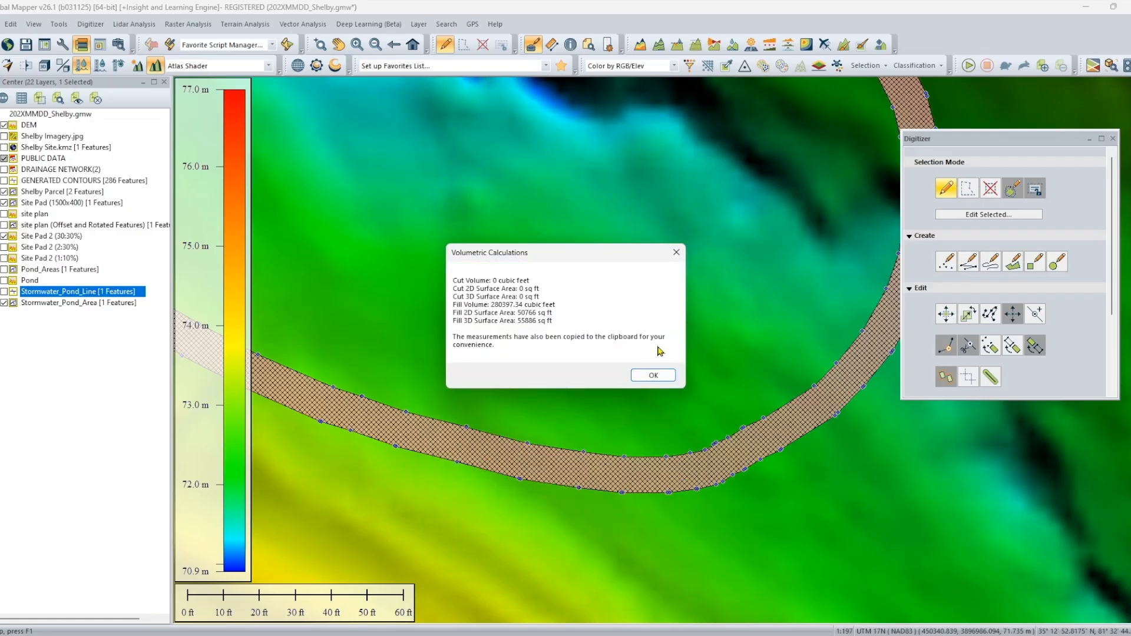
{"action": "left_click", "coordinate": [654, 377]}
Step: Examine the raised pond ring on the map and in the 3D view against the surrounding water surface
{"action": "scroll", "coordinate": [734, 415], "scroll_direction": "down", "scroll_amount": 3}
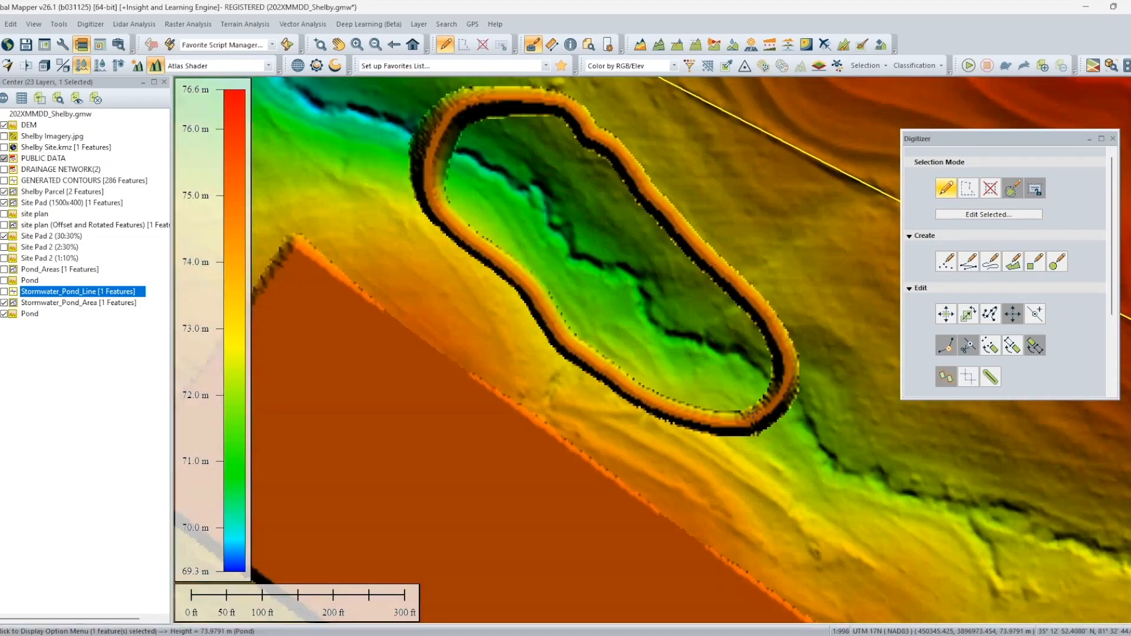
{"action": "left_click_drag", "start_coordinate": [684, 410], "coordinate": [719, 404]}
{"action": "left_click", "coordinate": [770, 408]}
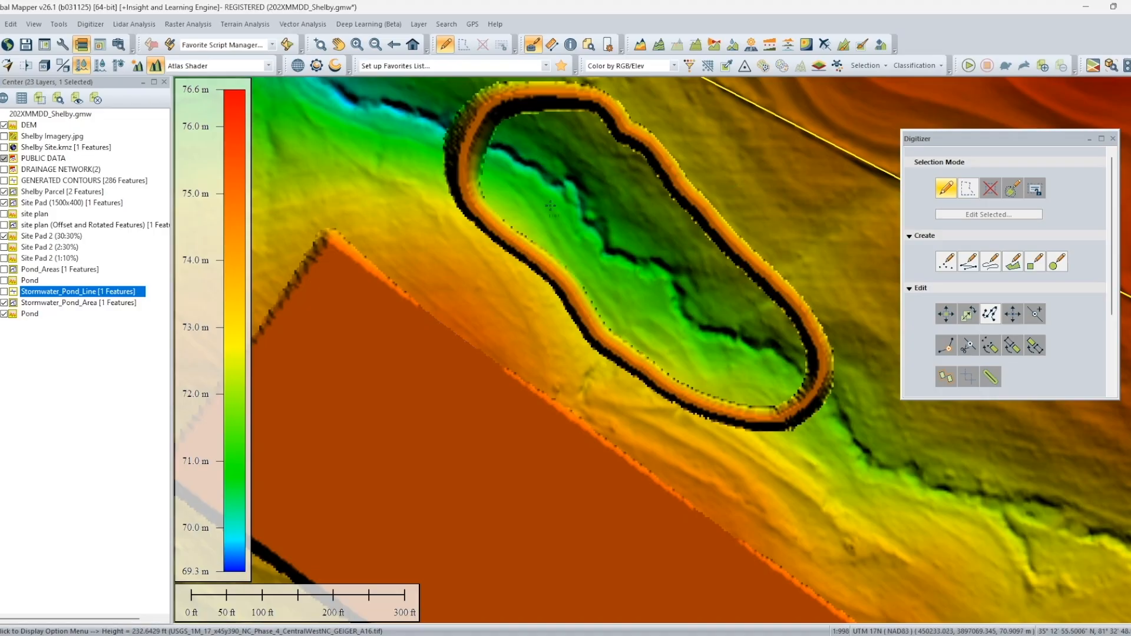
{"action": "left_click_drag", "start_coordinate": [618, 242], "coordinate": [548, 295]}
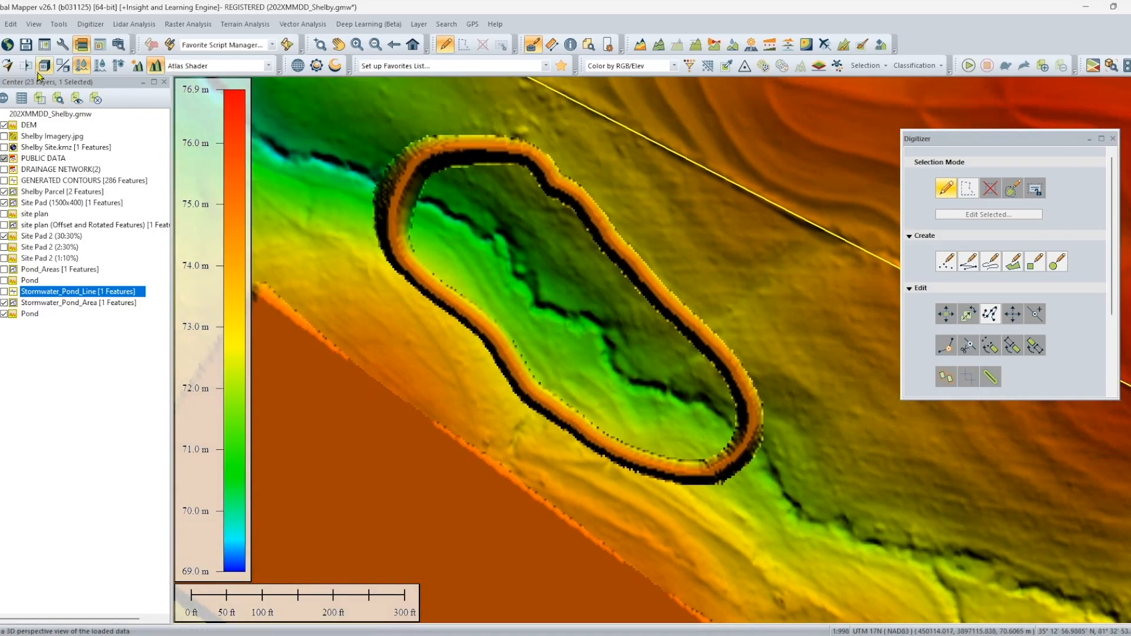
{"action": "left_click", "coordinate": [44, 68]}
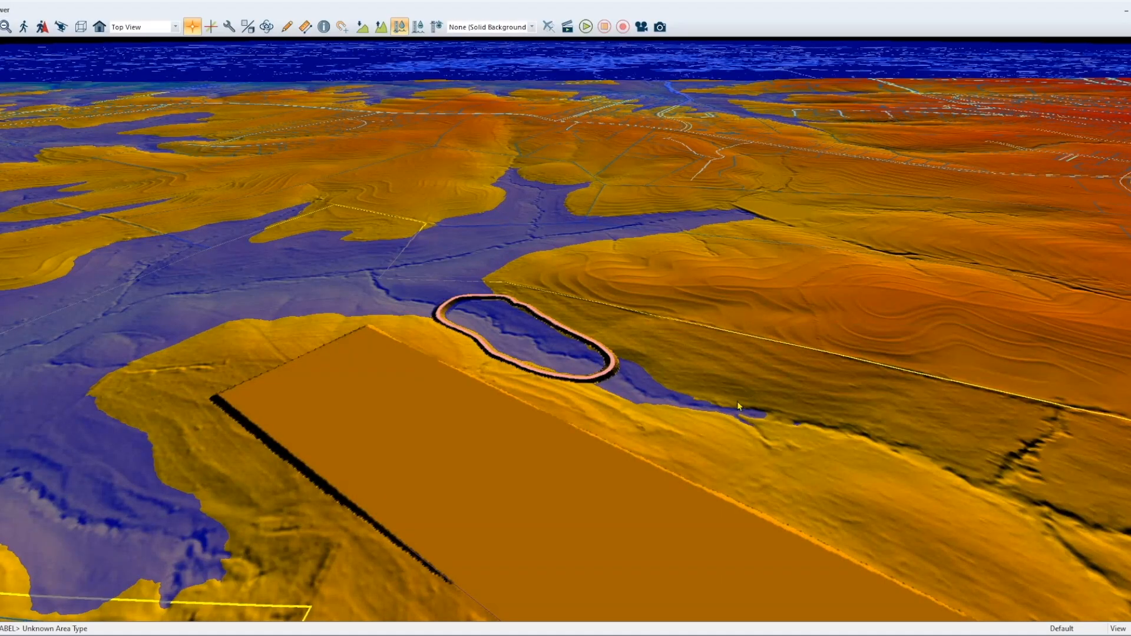
{"action": "left_click_drag", "start_coordinate": [737, 402], "coordinate": [583, 389]}
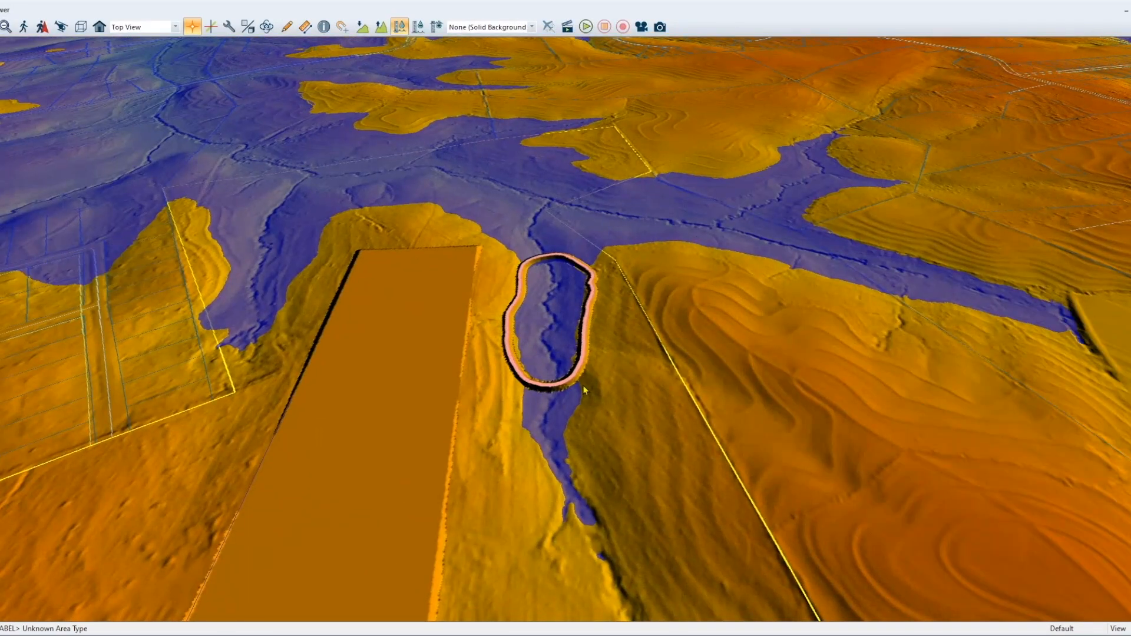
{"action": "scroll", "coordinate": [583, 387], "scroll_direction": "up", "scroll_amount": 4}
{"action": "scroll", "coordinate": [583, 389], "scroll_direction": "up", "scroll_amount": 3}
{"action": "left_click_drag", "start_coordinate": [480, 439], "coordinate": [330, 510]}
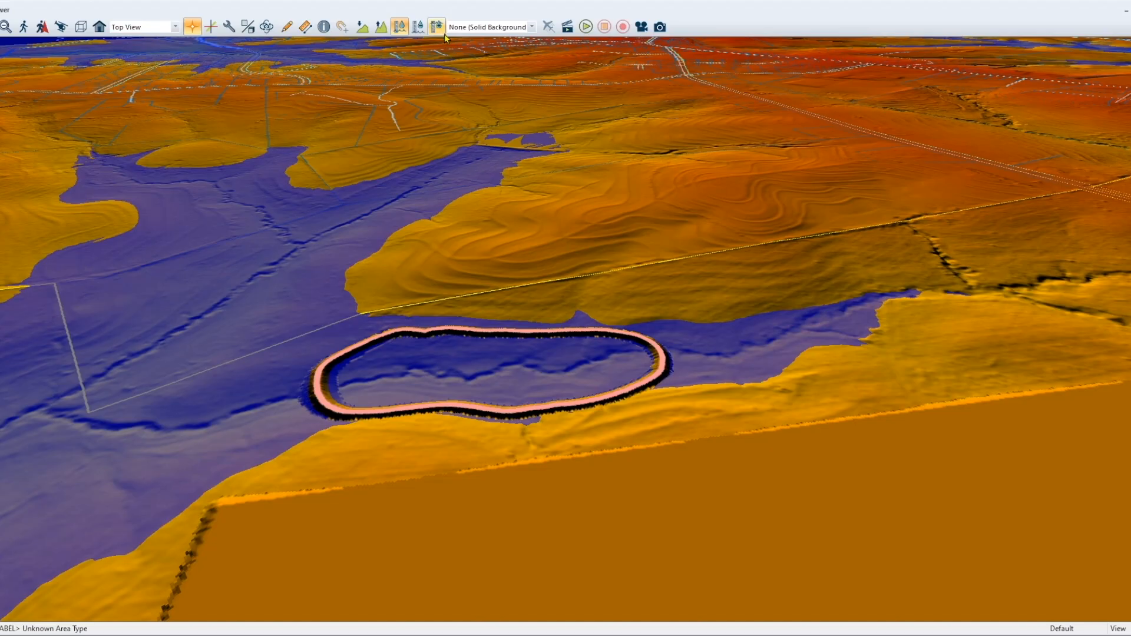
Step: Raise the simulated water level around the pond ring and examine the embankment from several angles in 3D, with and without the water surface
{"action": "left_click", "coordinate": [437, 28]}
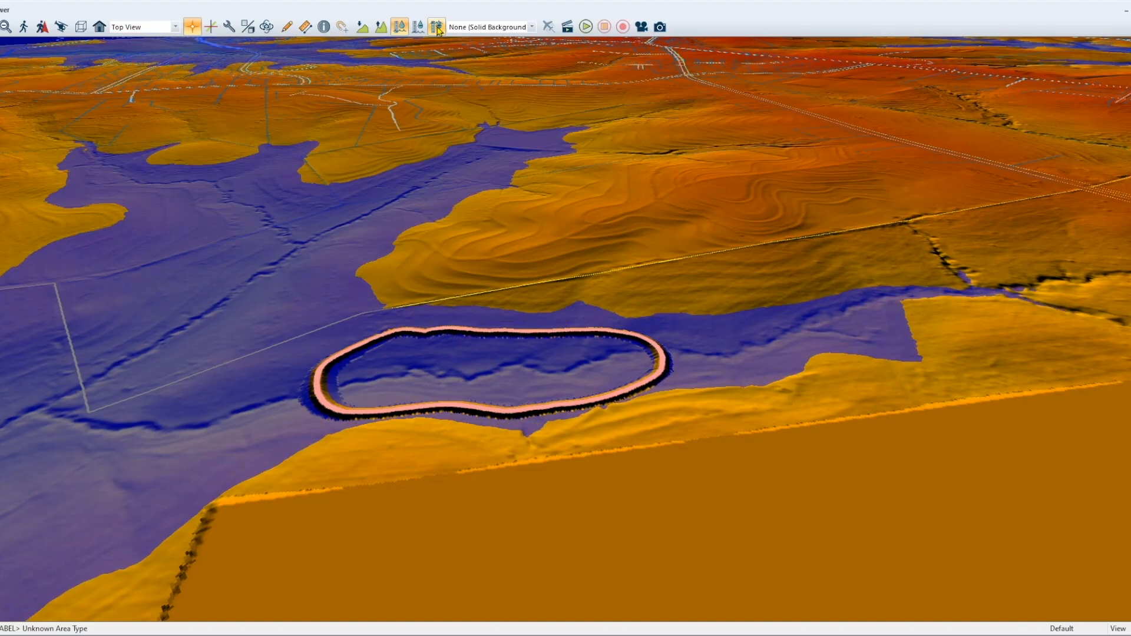
{"action": "left_click", "coordinate": [437, 28]}
{"action": "left_click_drag", "start_coordinate": [552, 376], "coordinate": [420, 395]}
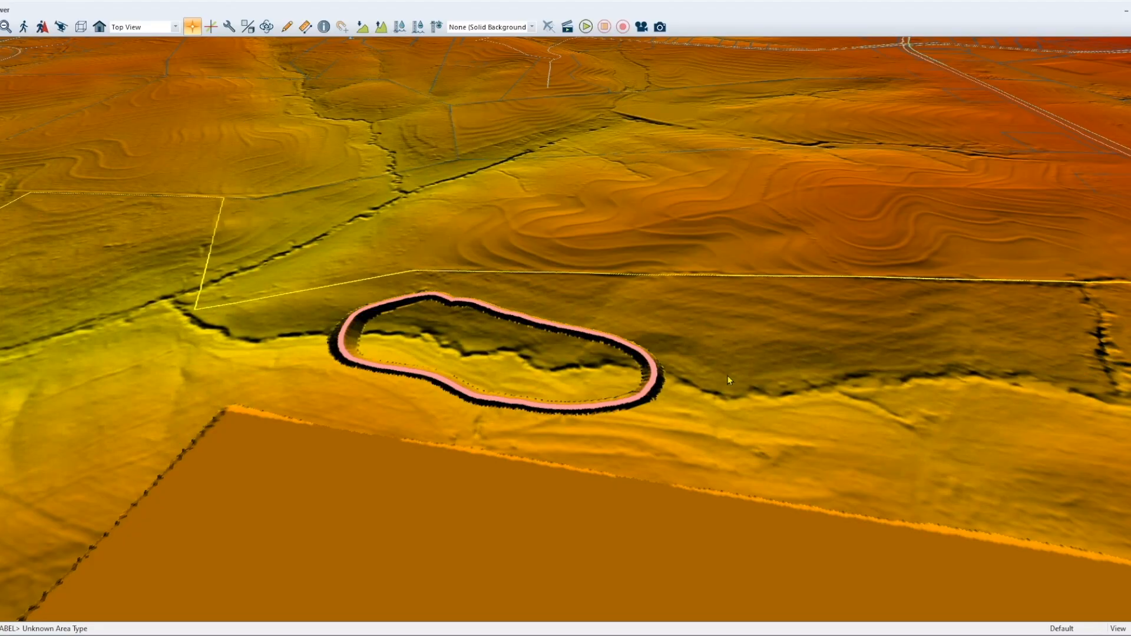
{"action": "left_click_drag", "start_coordinate": [727, 376], "coordinate": [594, 426]}
{"action": "scroll", "coordinate": [593, 425], "scroll_direction": "up", "scroll_amount": 4}
{"action": "left_click_drag", "start_coordinate": [560, 467], "coordinate": [513, 493]}
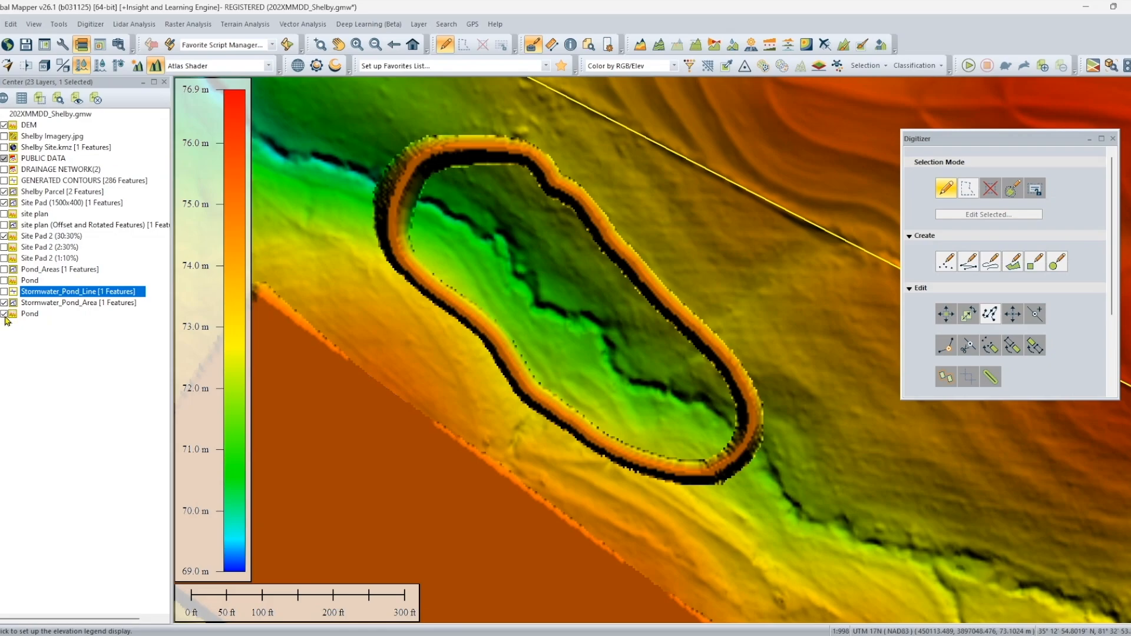
Step: Hide the raised ring's Pond grid and calculate a flattened site plan grid at a fixed 220 feet, flattening to terrain inside the ring area
{"action": "left_click", "coordinate": [5, 314]}
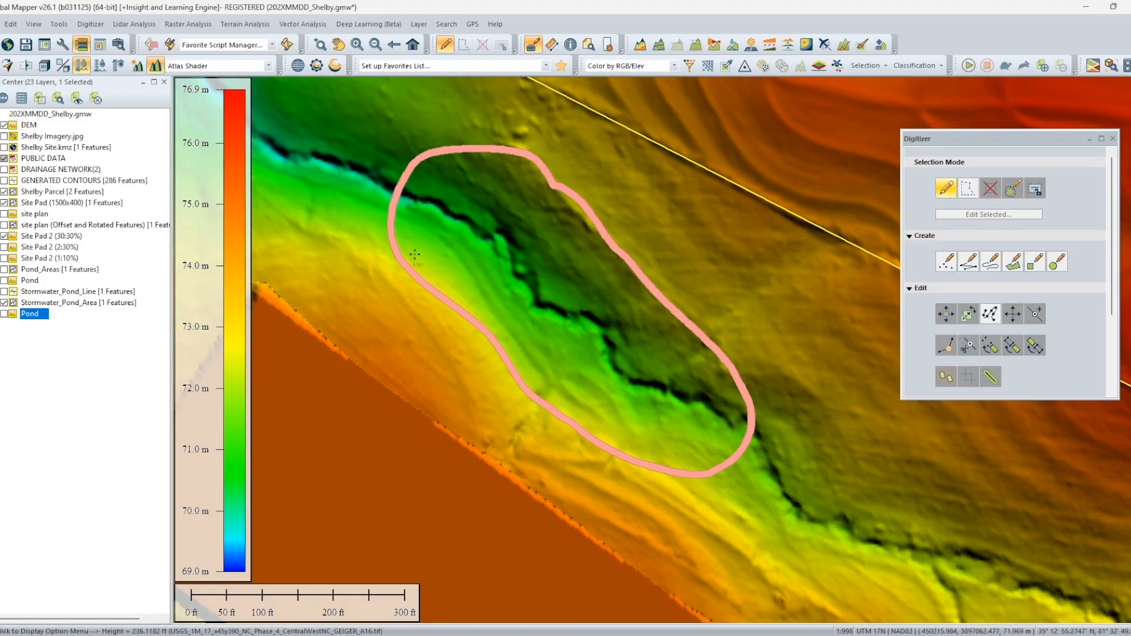
{"action": "left_click", "coordinate": [516, 259]}
{"action": "right_click", "coordinate": [468, 241]}
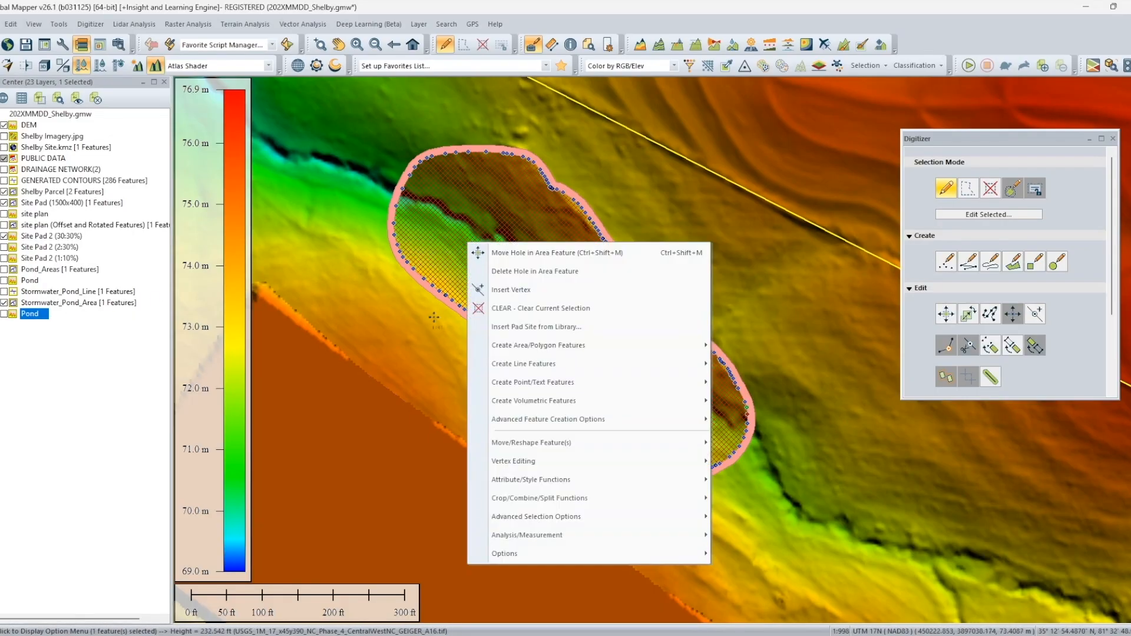
{"action": "mouse_move", "coordinate": [576, 426]}
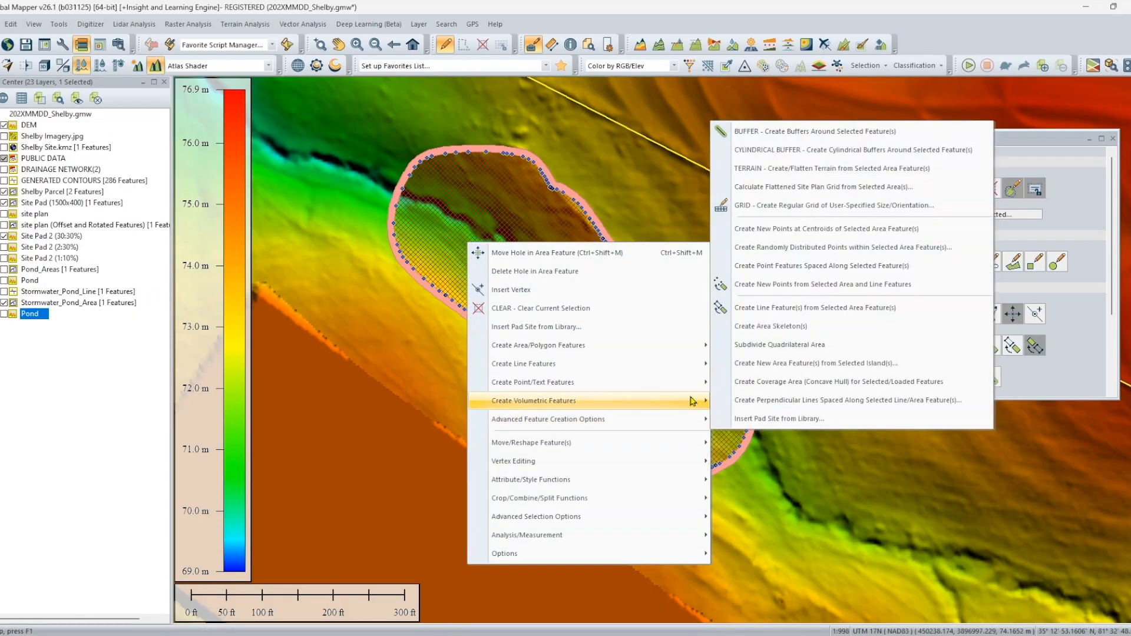
{"action": "left_click", "coordinate": [823, 186]}
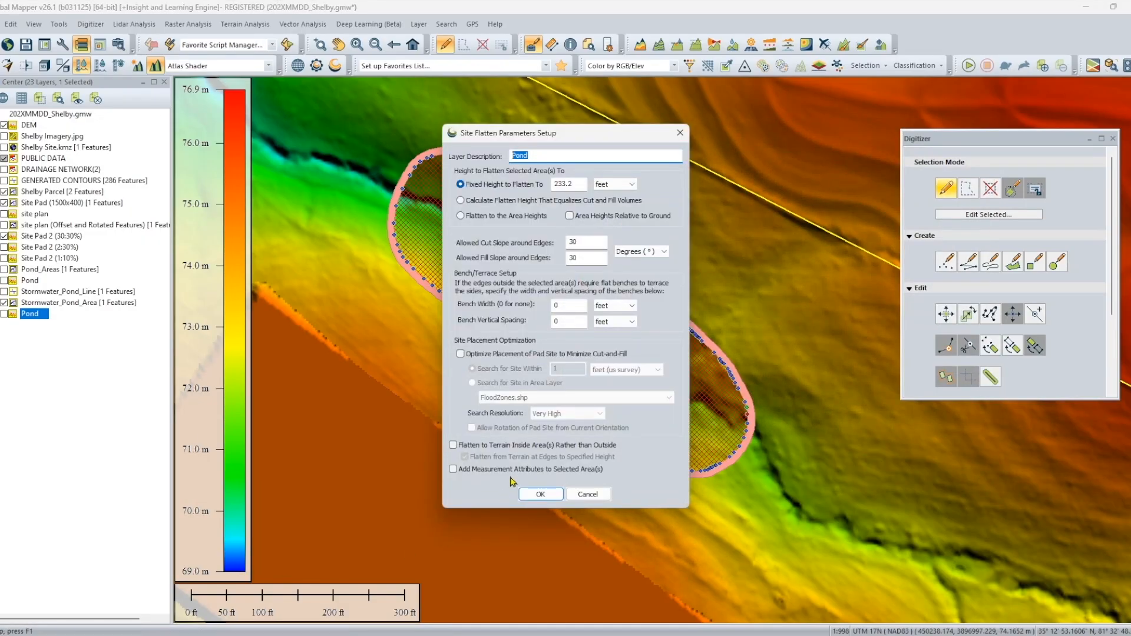
{"action": "double_click", "coordinate": [580, 185]}
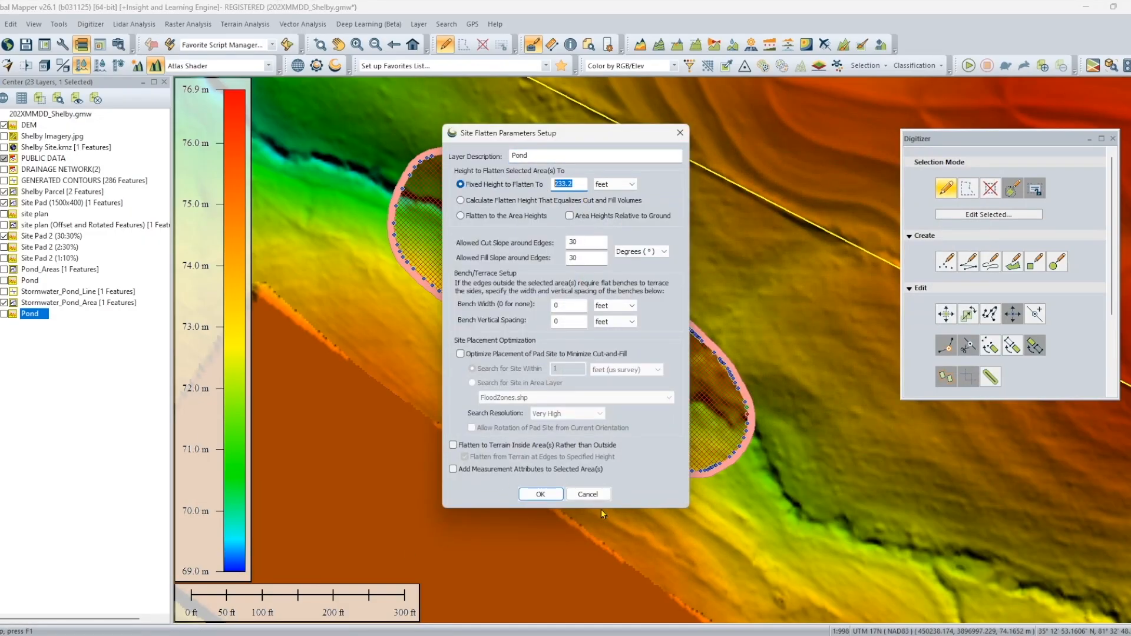
{"action": "type", "text": "220"}
{"action": "left_click", "coordinate": [453, 446]}
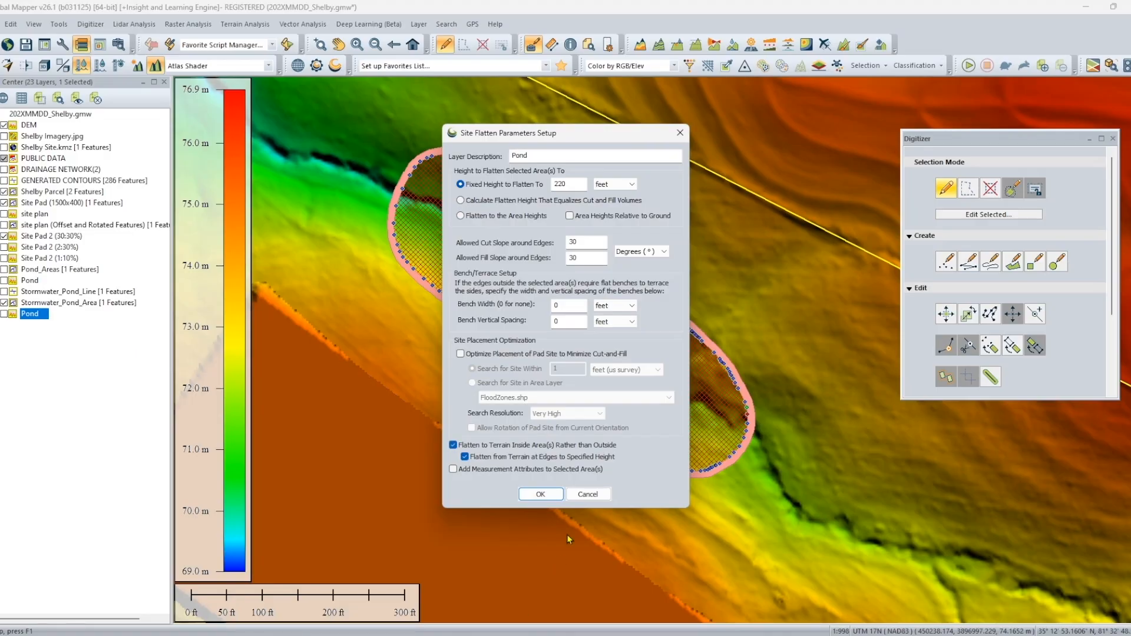
{"action": "left_click", "coordinate": [540, 497]}
{"action": "left_click", "coordinate": [540, 495]}
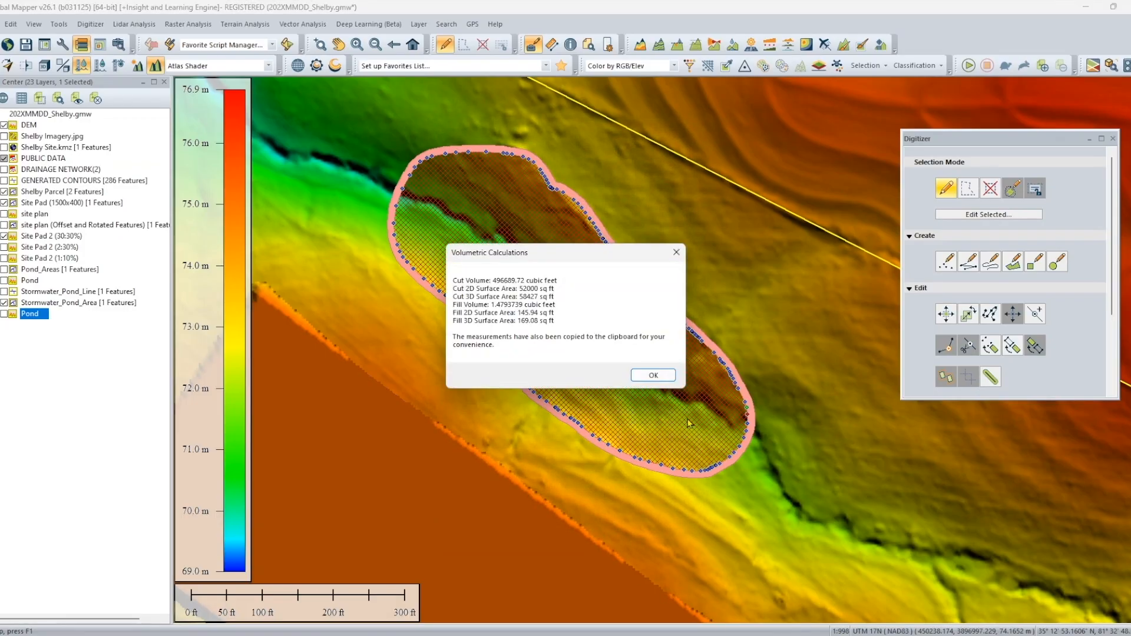
{"action": "left_click", "coordinate": [659, 380]}
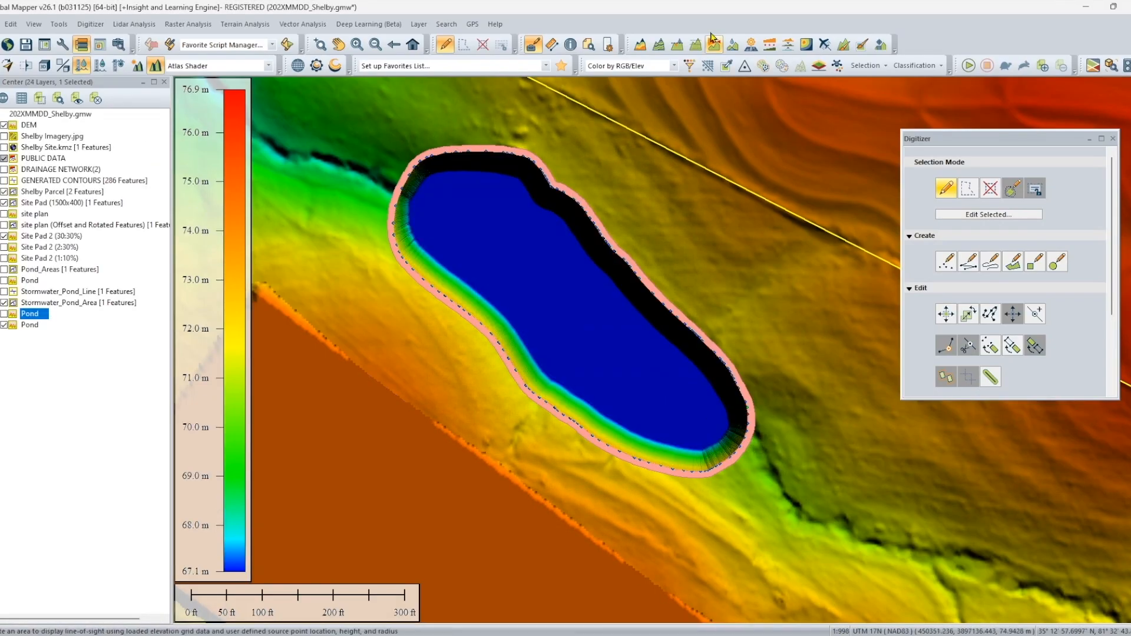
Step: Hide the Stormwater_Pond_Area layer and show the raised ring's Pond grid together with the excavated Pond grid
{"action": "left_click", "coordinate": [50, 70]}
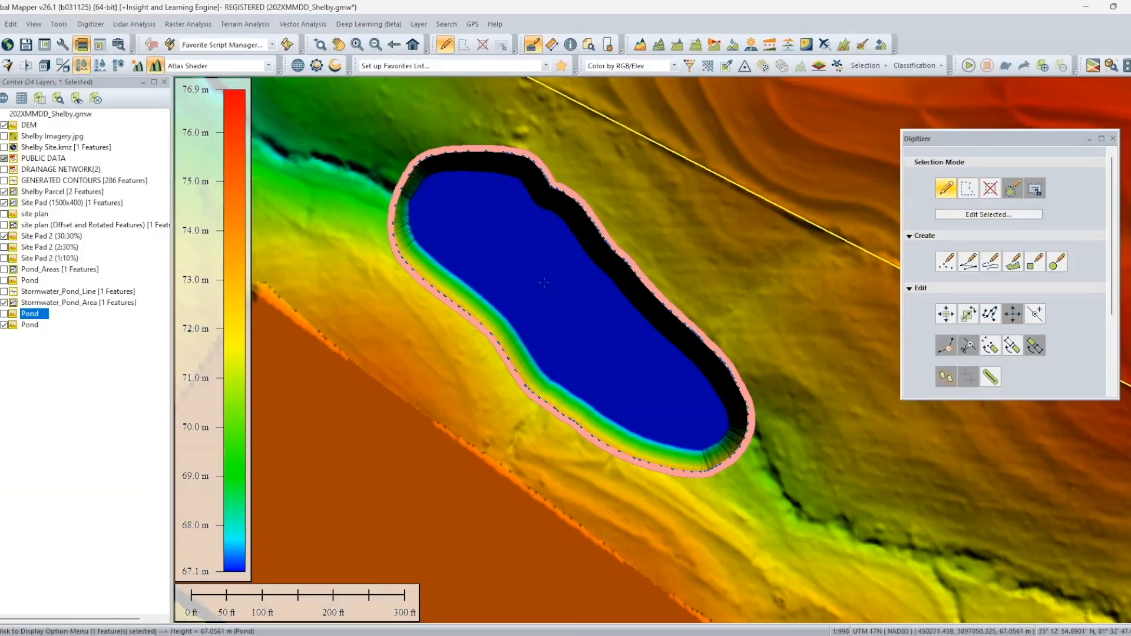
{"action": "left_click", "coordinate": [5, 304]}
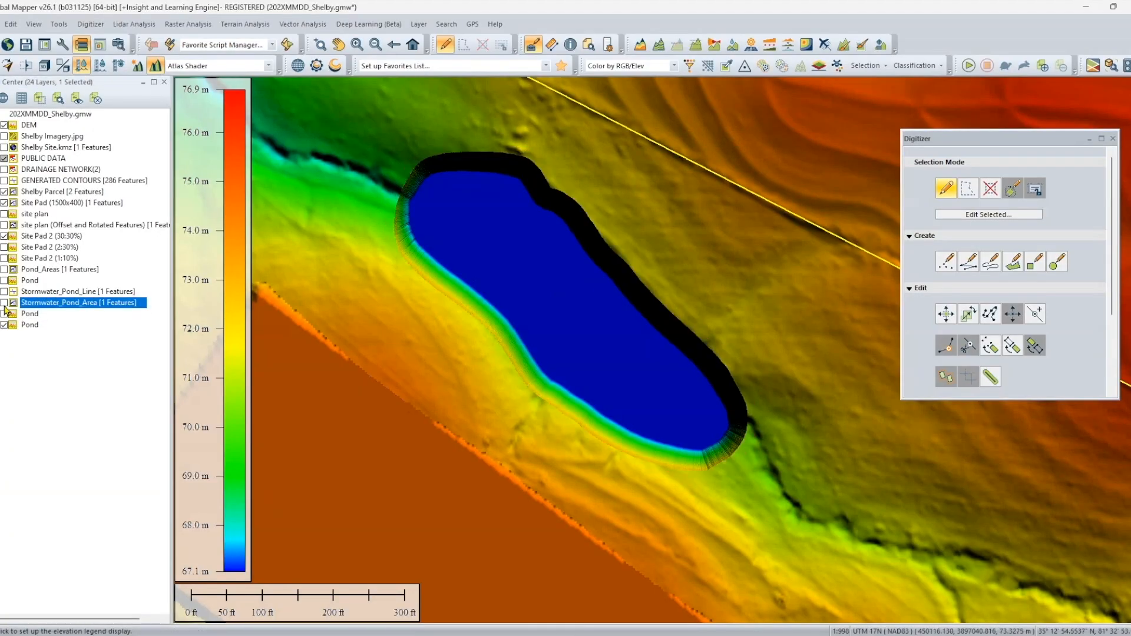
{"action": "left_click", "coordinate": [4, 327]}
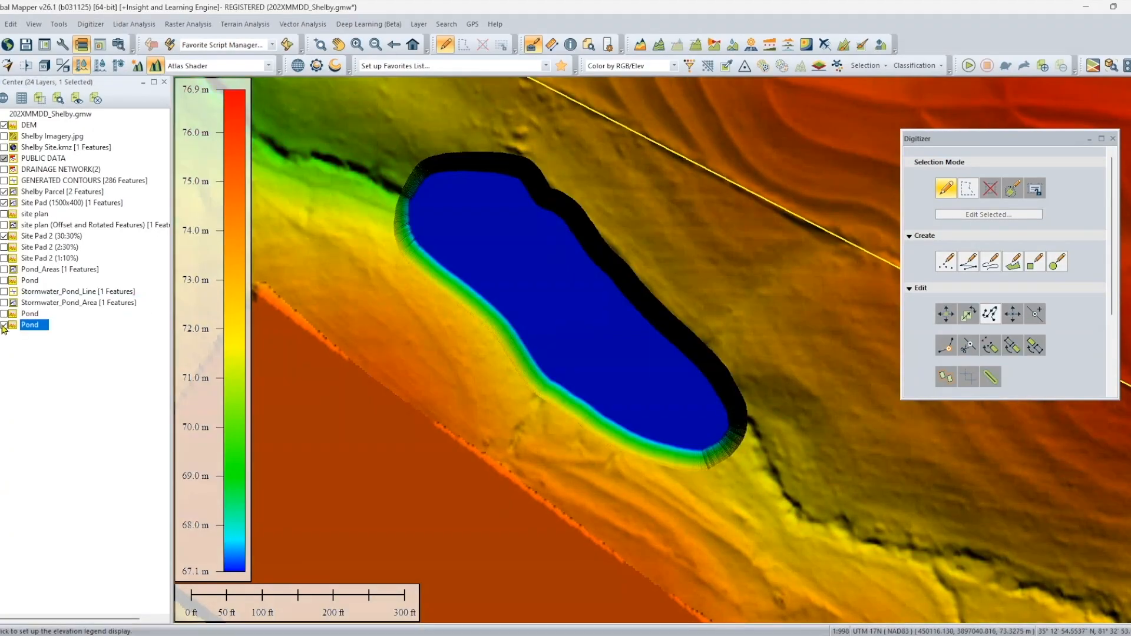
{"action": "left_click", "coordinate": [4, 316]}
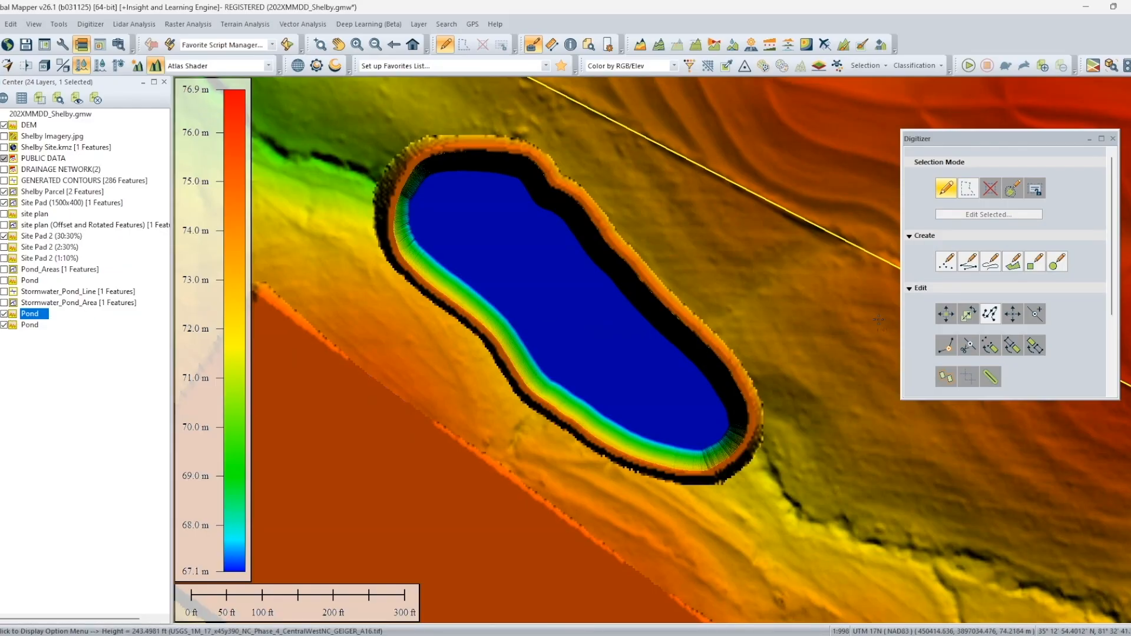
Step: Examine the excavated pond with its raised rim beside the site pad in the 3D view
{"action": "left_click", "coordinate": [44, 66]}
{"action": "scroll", "coordinate": [589, 361], "scroll_direction": "up", "scroll_amount": 5}
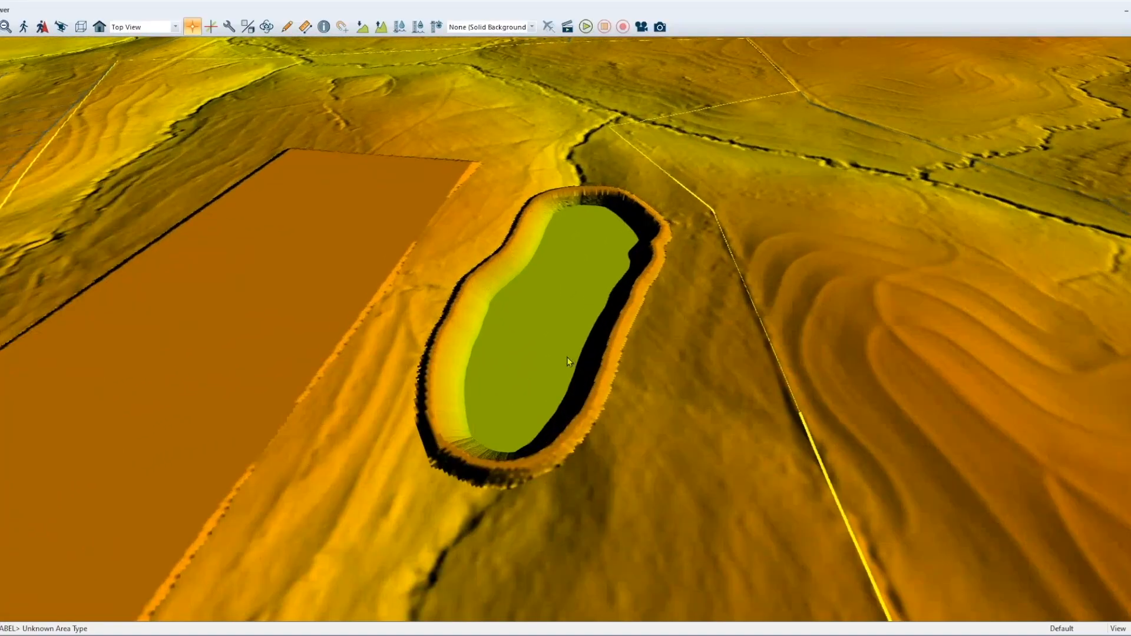
{"action": "left_click_drag", "start_coordinate": [526, 407], "coordinate": [524, 503]}
{"action": "scroll", "coordinate": [524, 503], "scroll_direction": "down", "scroll_amount": 10}
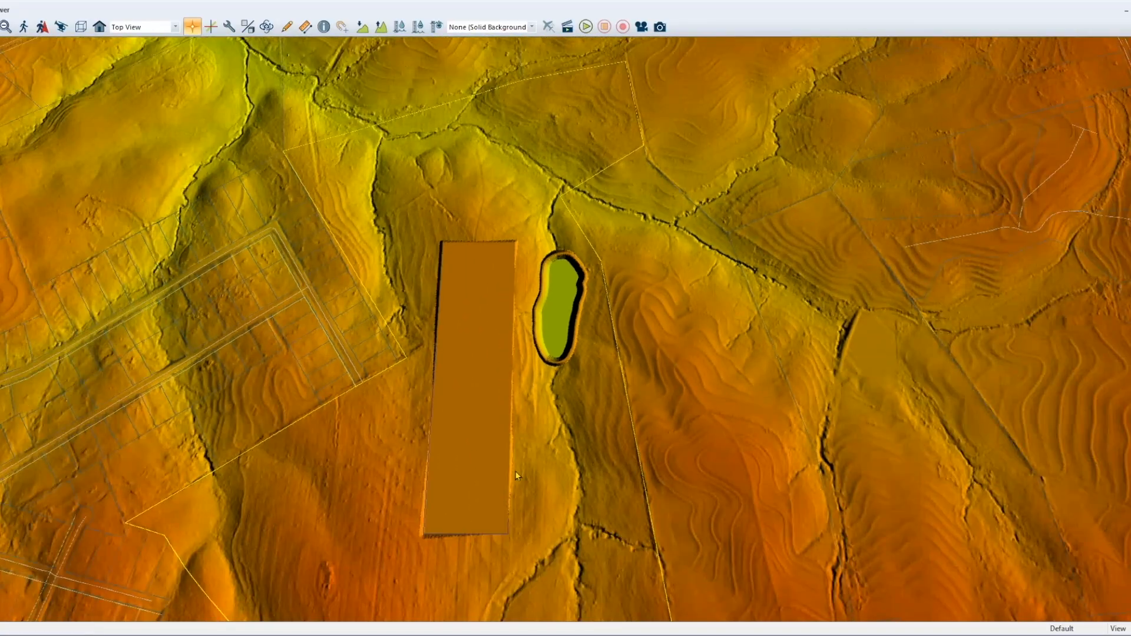
{"action": "left_click_drag", "start_coordinate": [516, 473], "coordinate": [724, 403]}
{"action": "scroll", "coordinate": [687, 389], "scroll_direction": "up", "scroll_amount": 3}
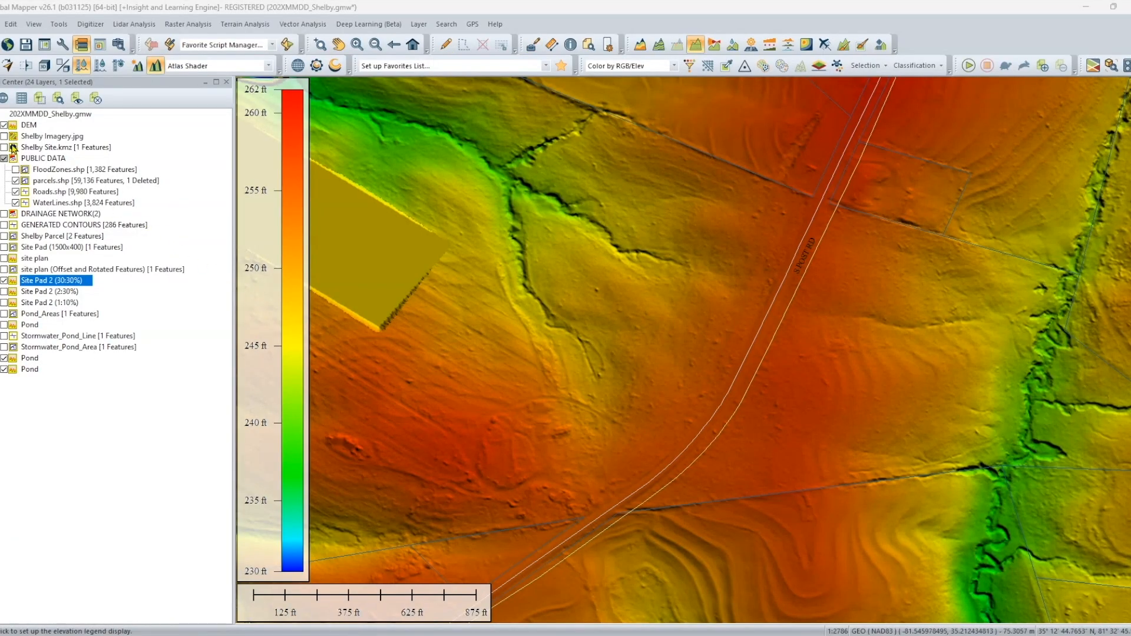
Step: Show the Shelby Imagery.jpg layer over the terrain between the site pad and S Post Rd
{"action": "left_click", "coordinate": [4, 136]}
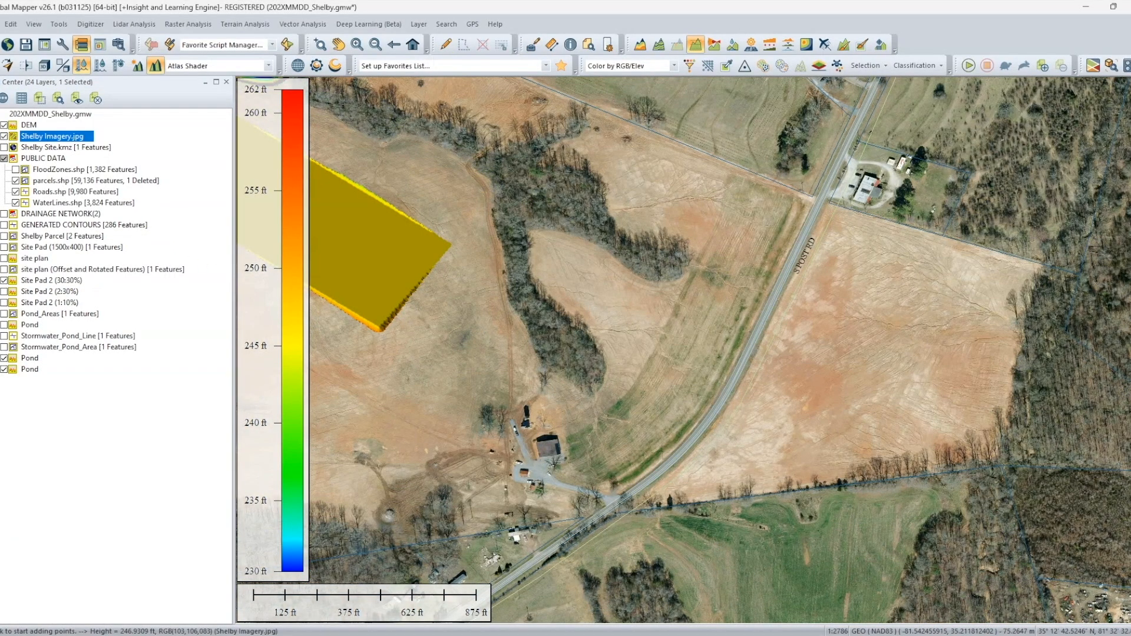
{"action": "scroll", "coordinate": [555, 319], "scroll_direction": "up", "scroll_amount": 1}
{"action": "left_click_drag", "start_coordinate": [555, 319], "coordinate": [725, 353]}
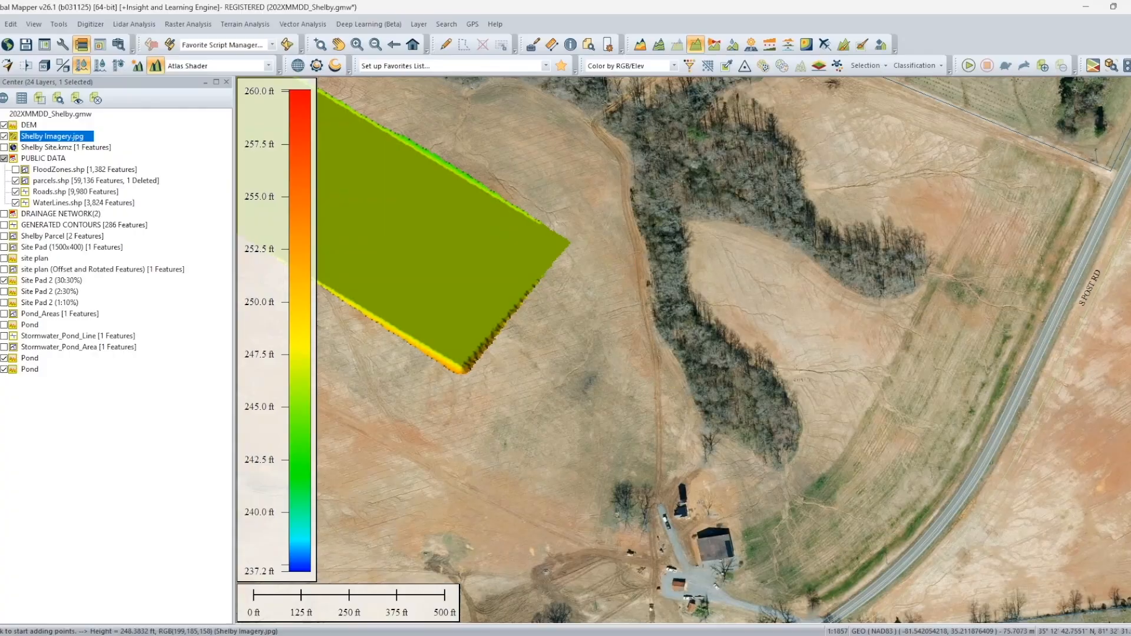
{"action": "left_click_drag", "start_coordinate": [846, 480], "coordinate": [843, 345]}
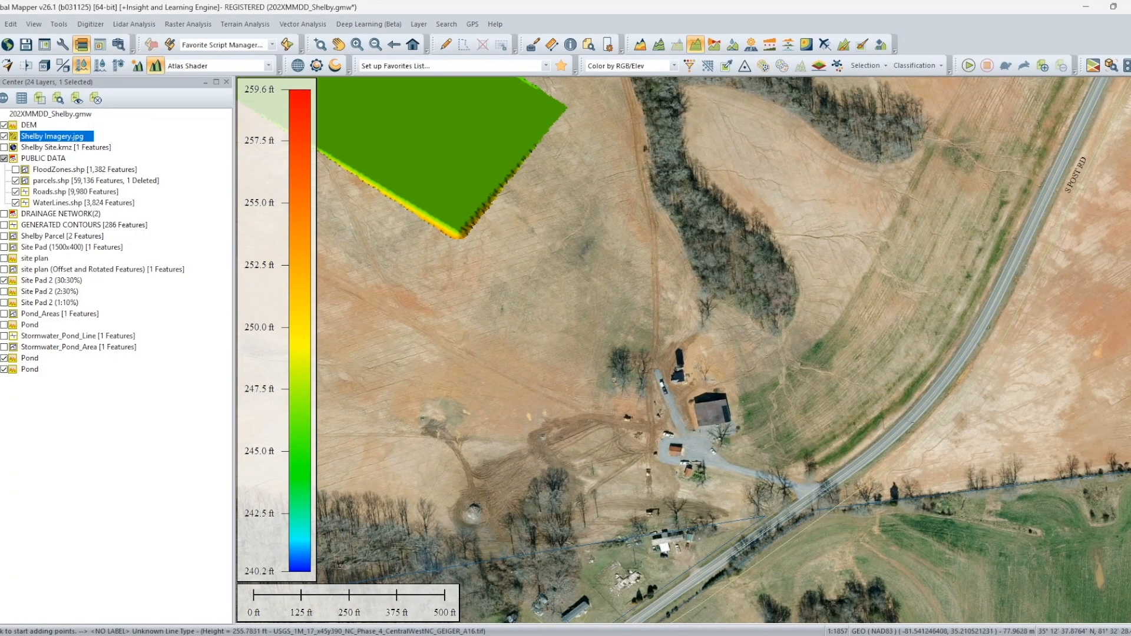
{"action": "left_click_drag", "start_coordinate": [952, 305], "coordinate": [787, 460]}
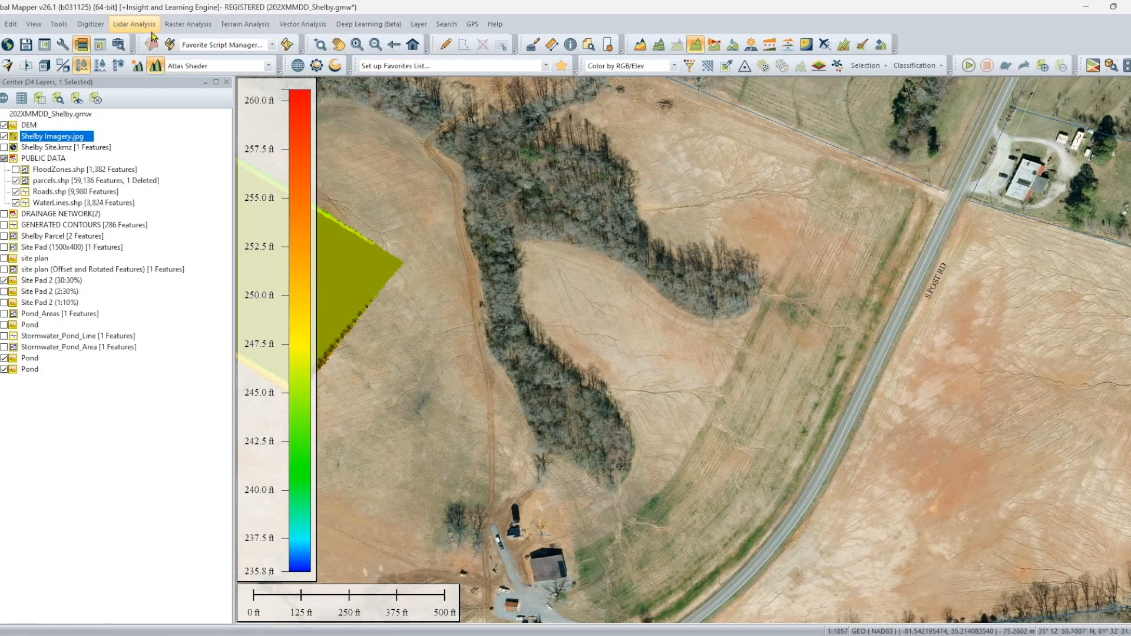
Step: Draw a vertex-mode line about 1,312 ft long from S Post Rd across the fields and tree strips to the site pad's corner
{"action": "left_click", "coordinate": [91, 25]}
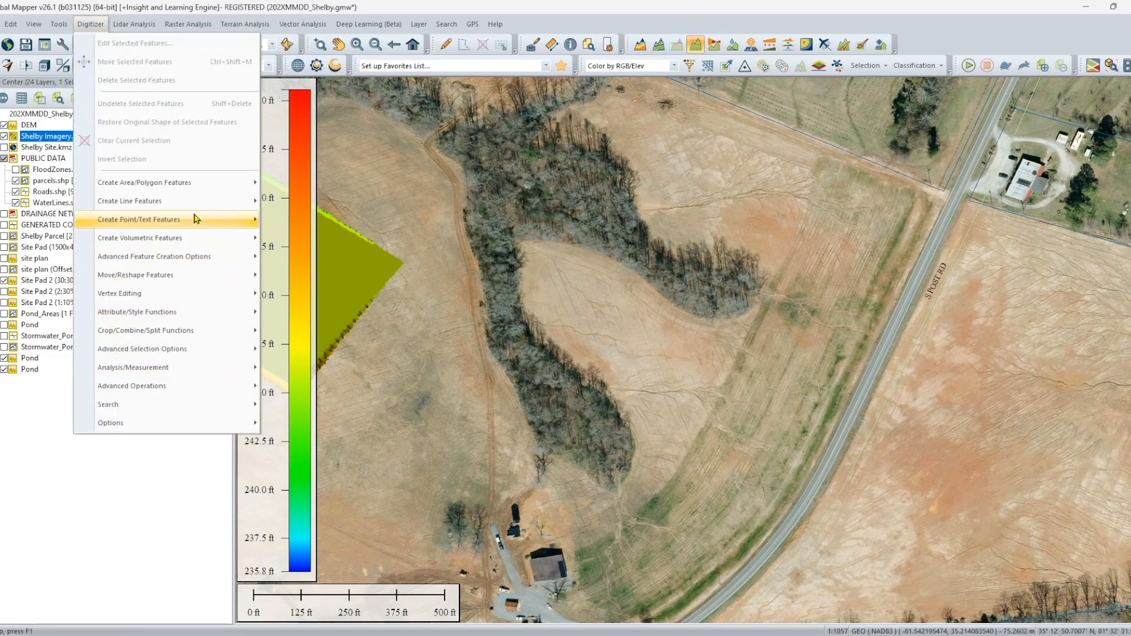
{"action": "mouse_move", "coordinate": [176, 201]}
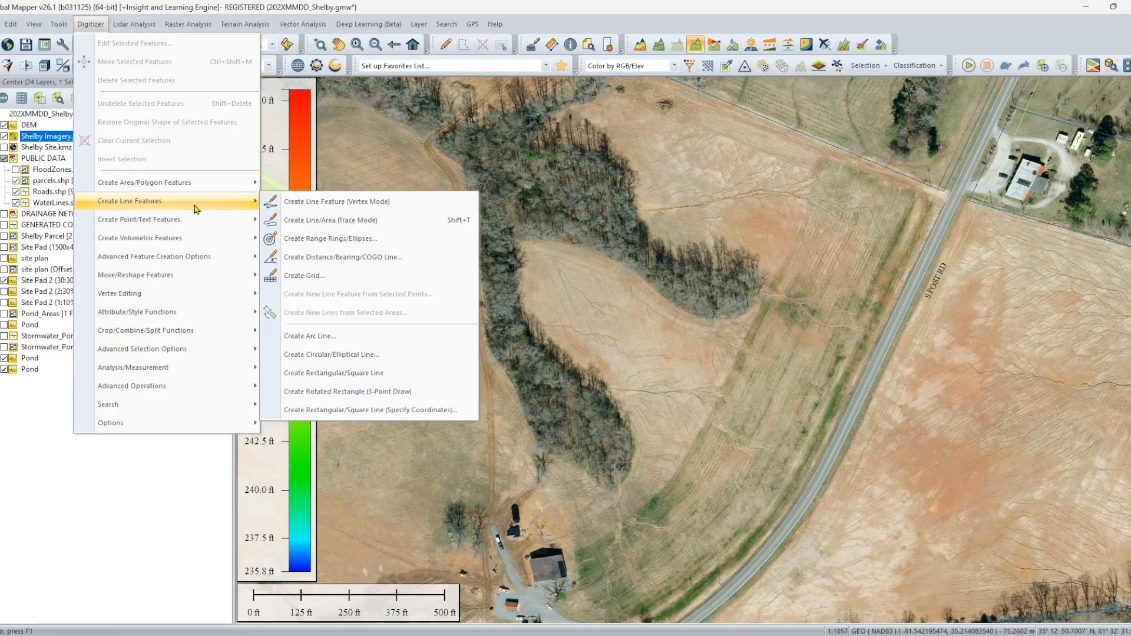
{"action": "left_click", "coordinate": [356, 204]}
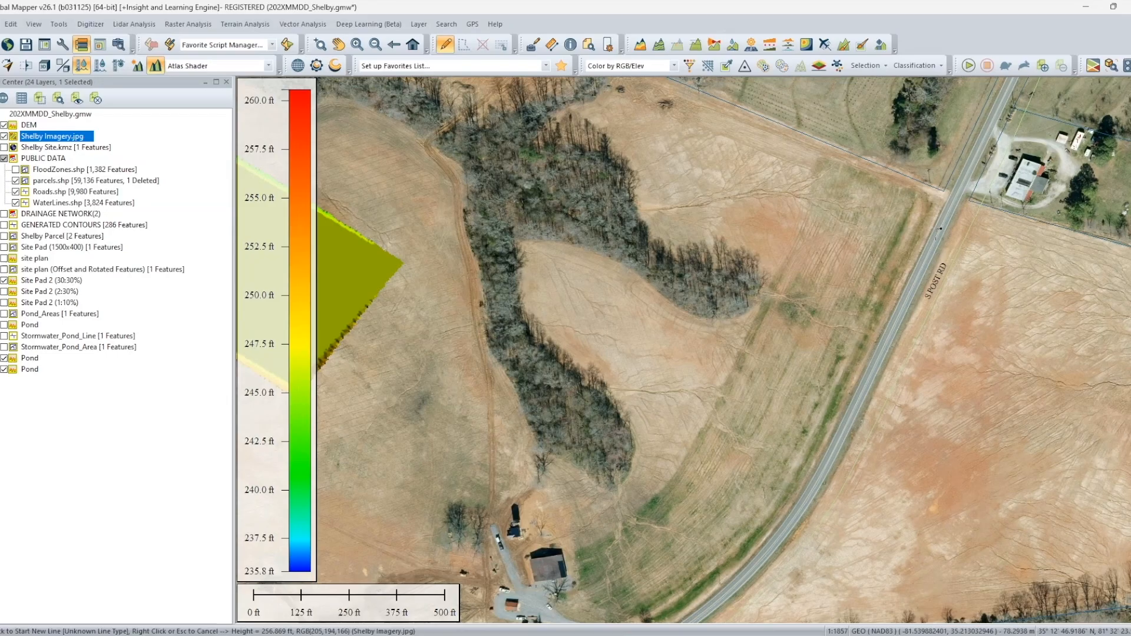
{"action": "scroll", "coordinate": [938, 235], "scroll_direction": "up", "scroll_amount": 2}
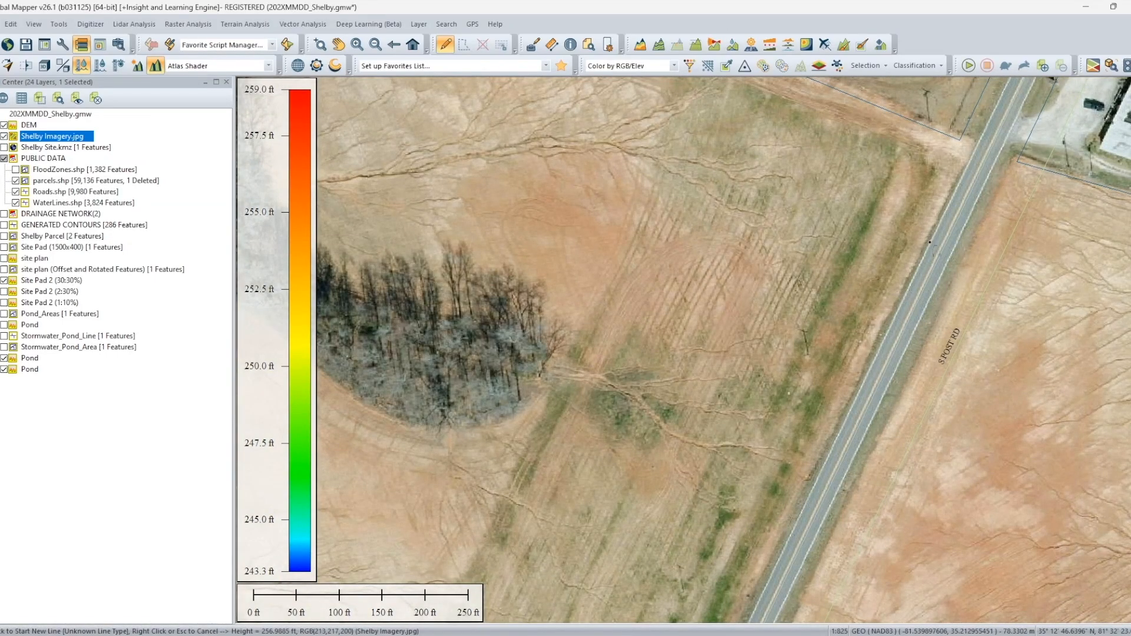
{"action": "left_click", "coordinate": [931, 242]}
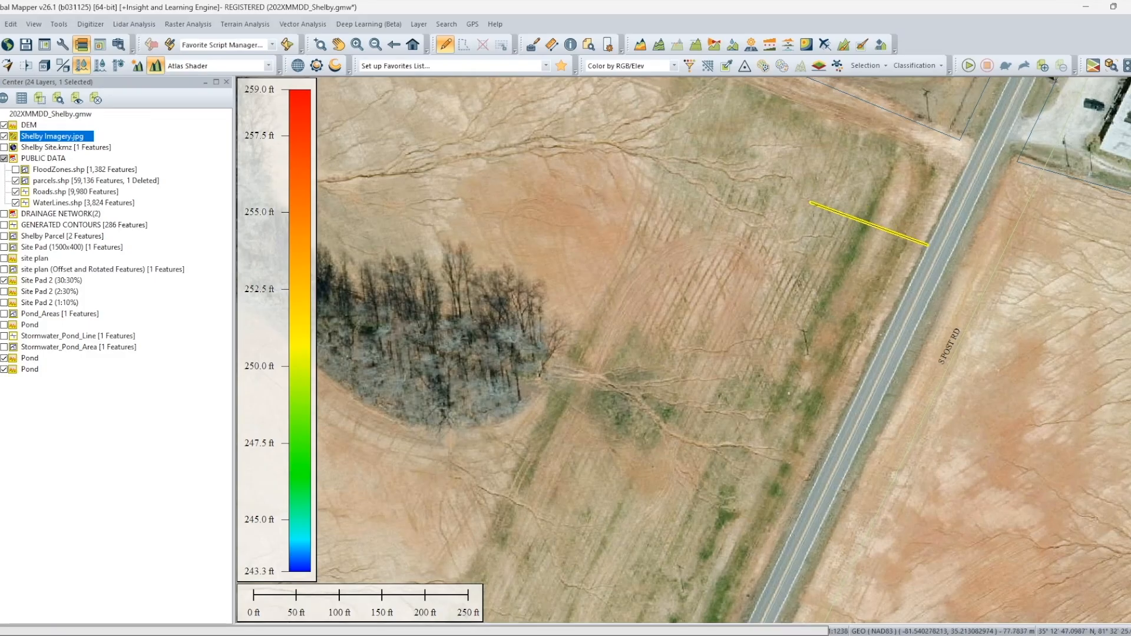
{"action": "scroll", "coordinate": [801, 204], "scroll_direction": "down", "scroll_amount": 1}
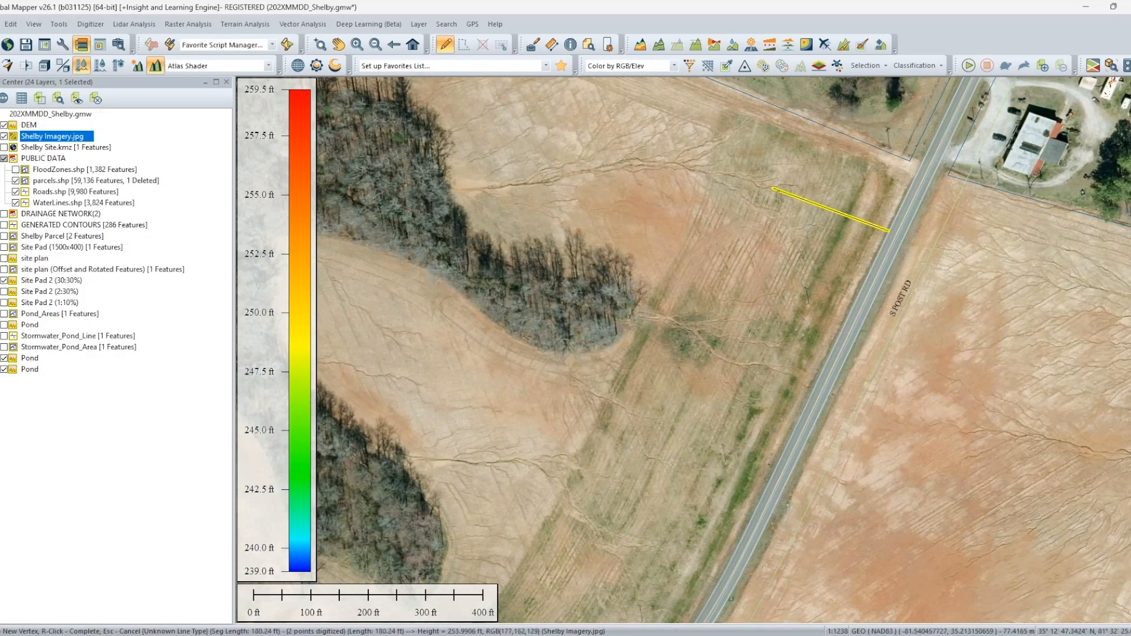
{"action": "left_click", "coordinate": [773, 189]}
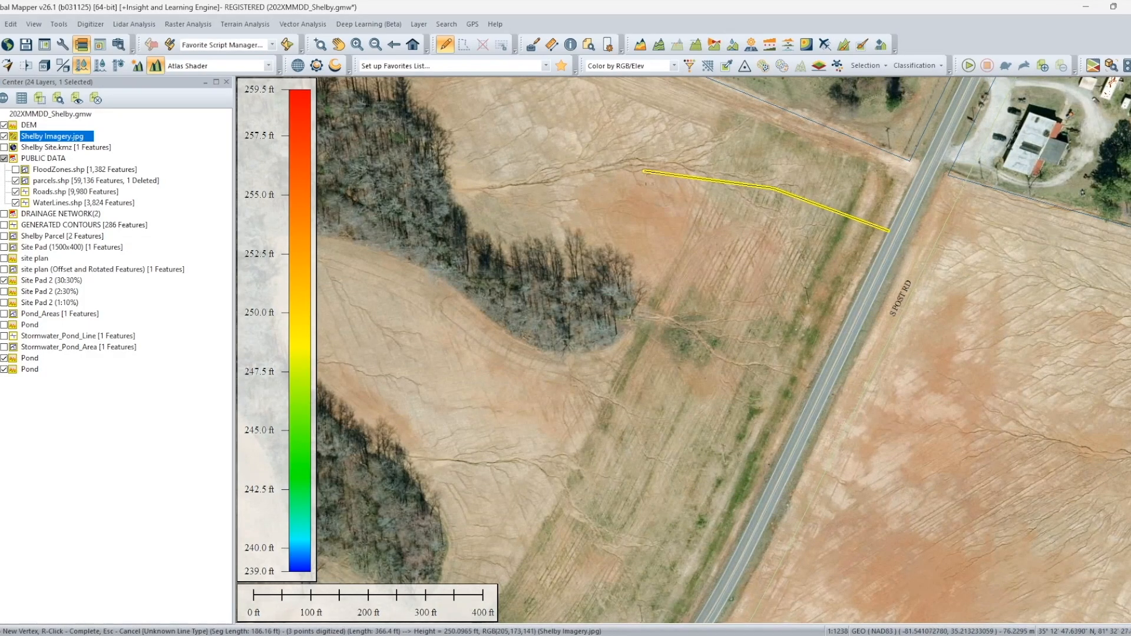
{"action": "left_click", "coordinate": [641, 172]}
{"action": "left_click", "coordinate": [537, 202]}
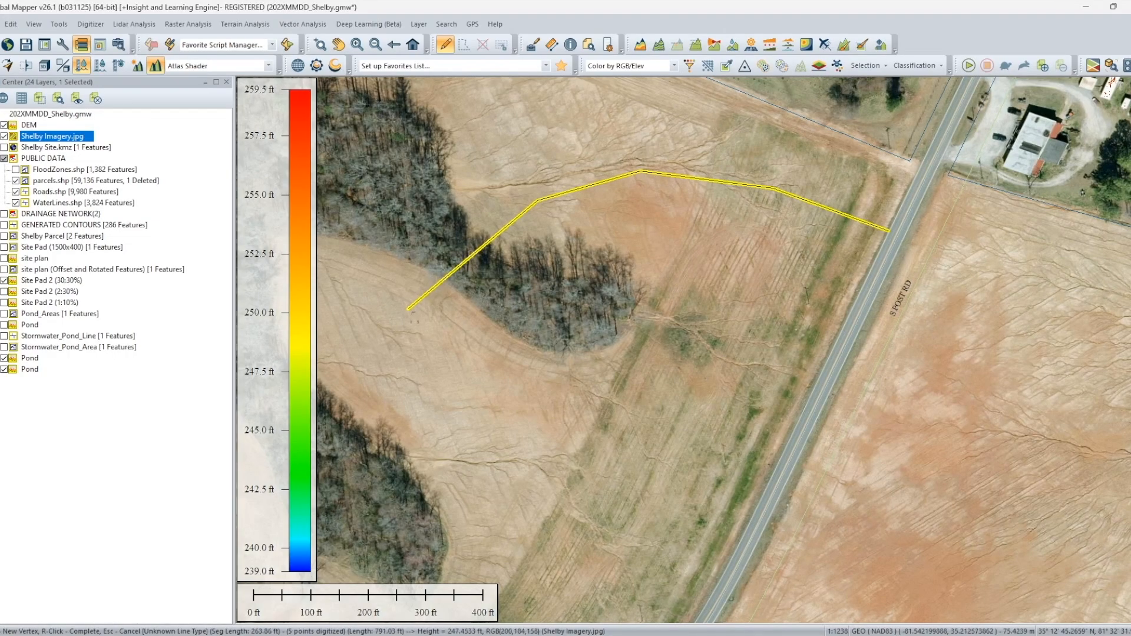
{"action": "left_click", "coordinate": [407, 308]}
{"action": "scroll", "coordinate": [412, 318], "scroll_direction": "down", "scroll_amount": 3}
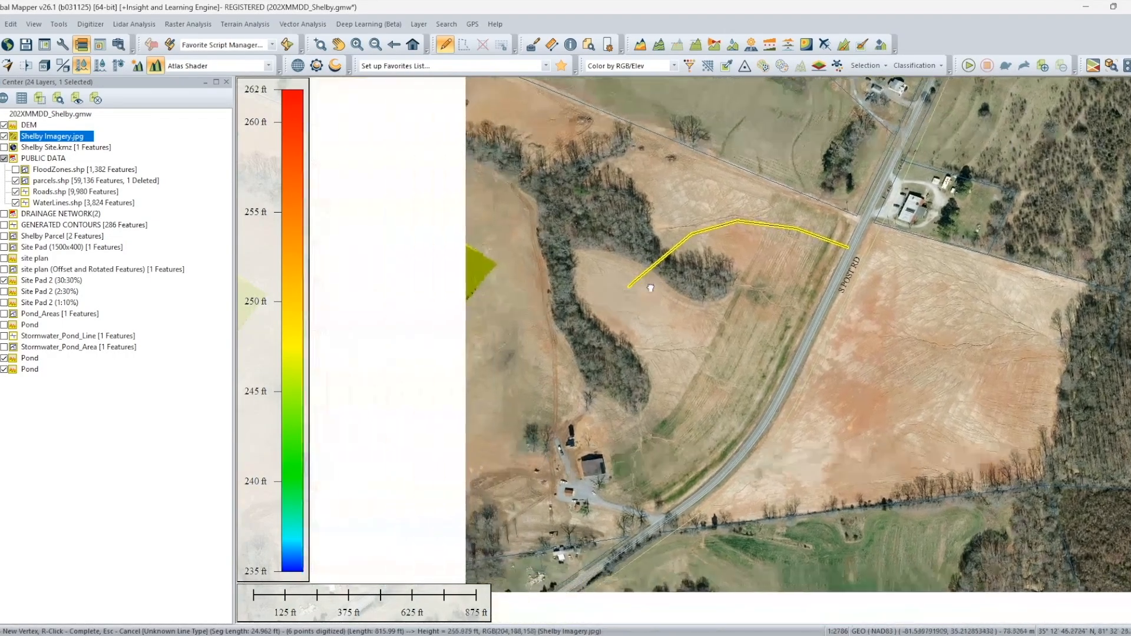
{"action": "scroll", "coordinate": [780, 299], "scroll_direction": "up", "scroll_amount": 4}
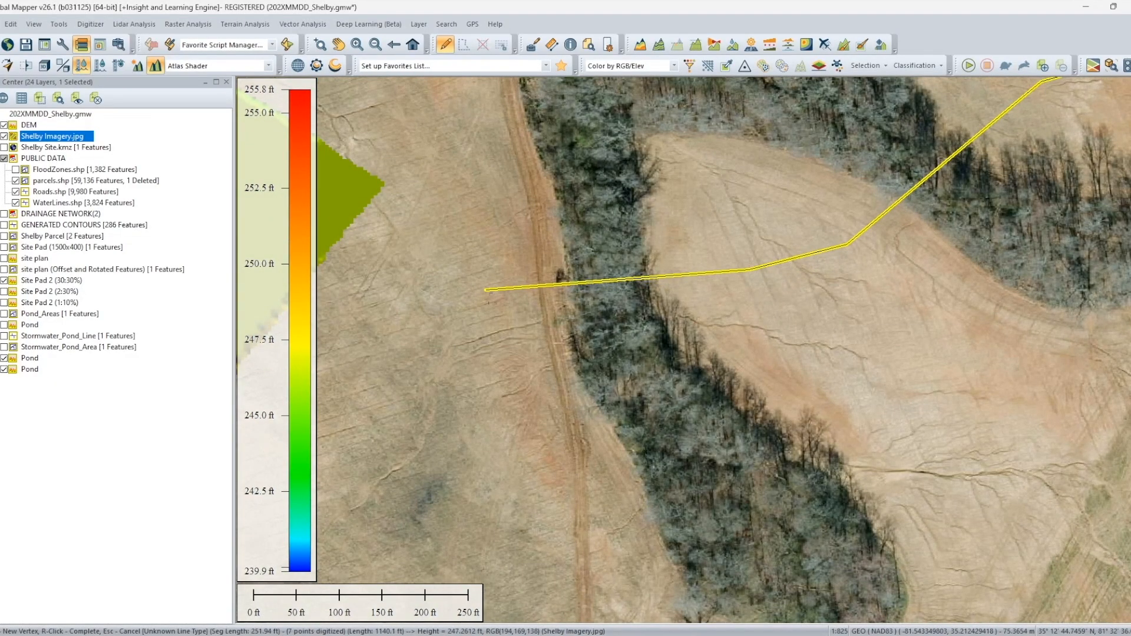
{"action": "left_click", "coordinate": [453, 311]}
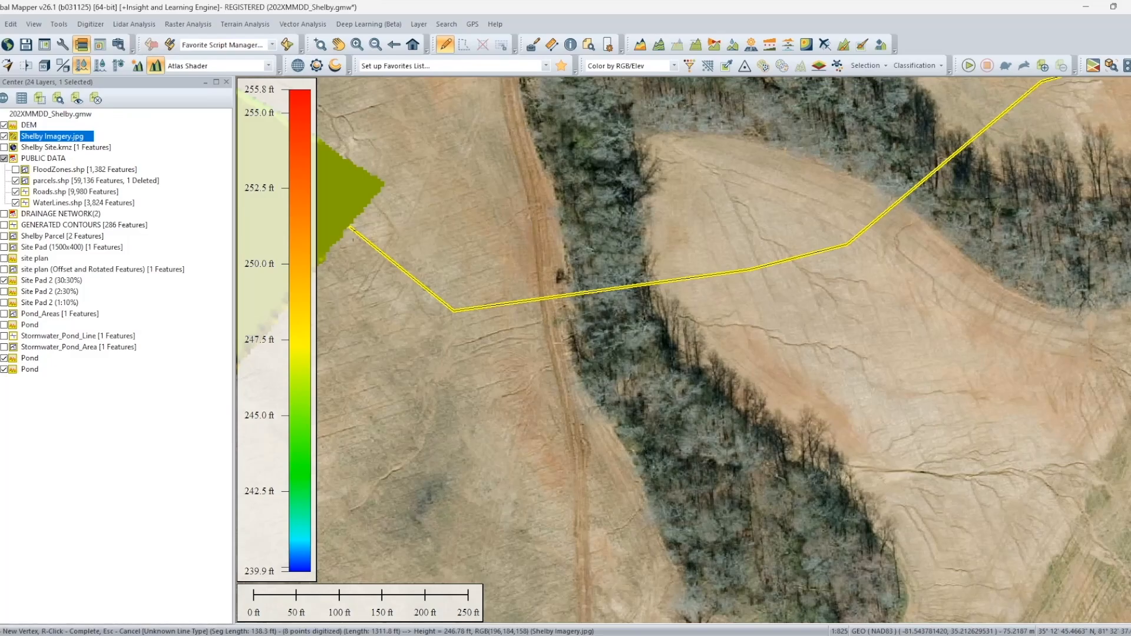
Step: Finish the road line and store it in a new feature layer named Road 1_Line
{"action": "right_click", "coordinate": [352, 234]}
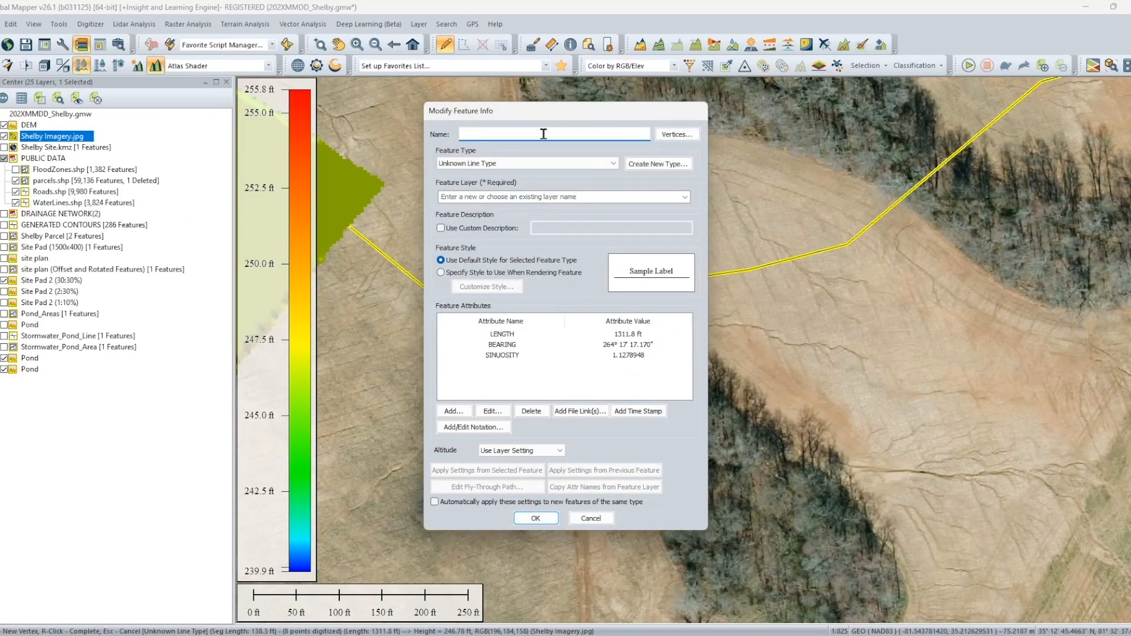
{"action": "left_click", "coordinate": [527, 196]}
{"action": "type", "text": "Road 1_Line"}
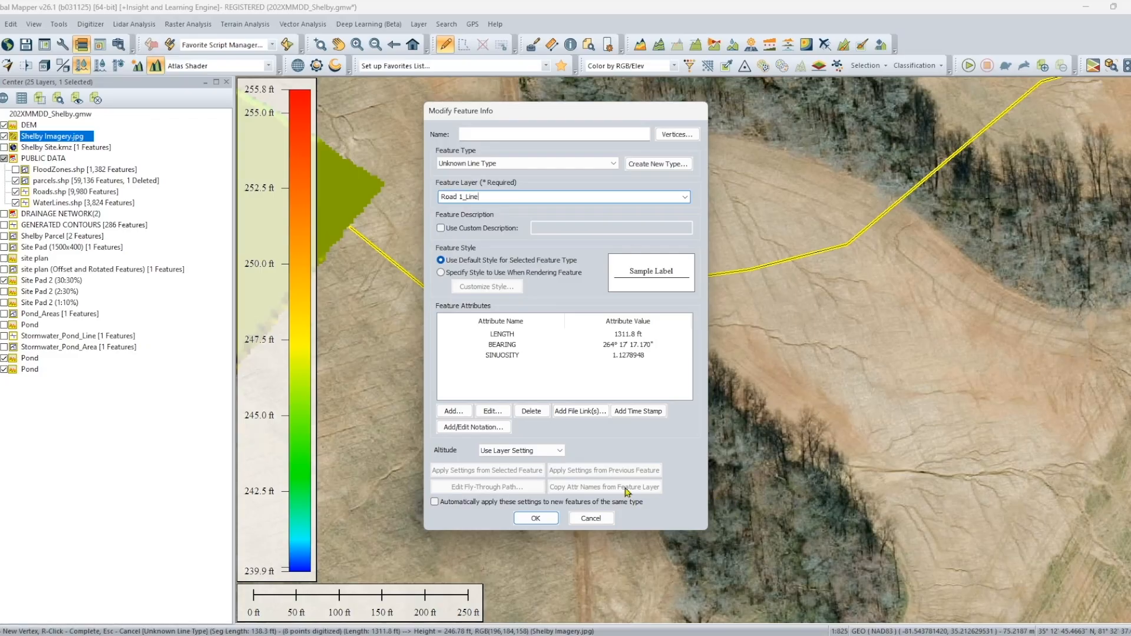
{"action": "left_click", "coordinate": [535, 519]}
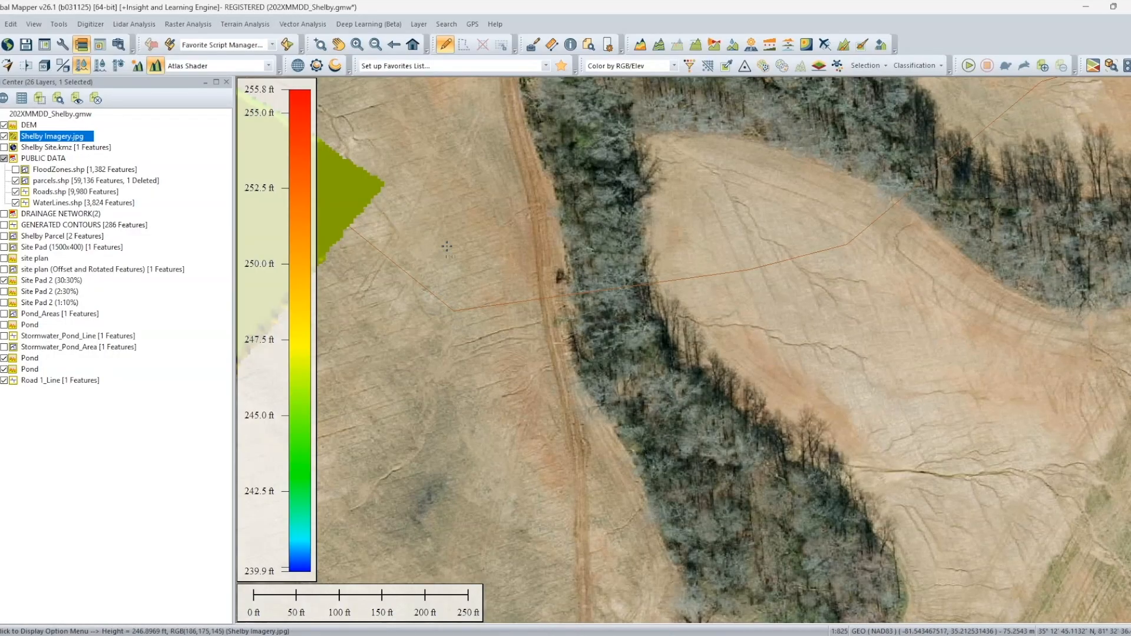
Step: Select the road line and review its vertex list with coordinates, segment lengths and headings
{"action": "left_click", "coordinate": [532, 45]}
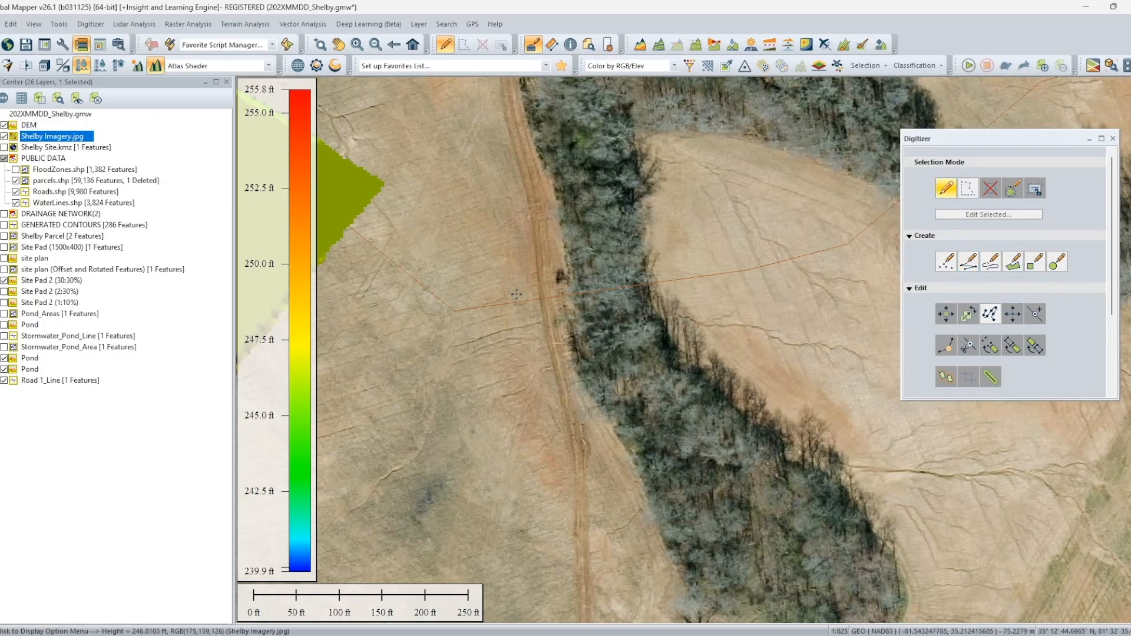
{"action": "left_click", "coordinate": [486, 304]}
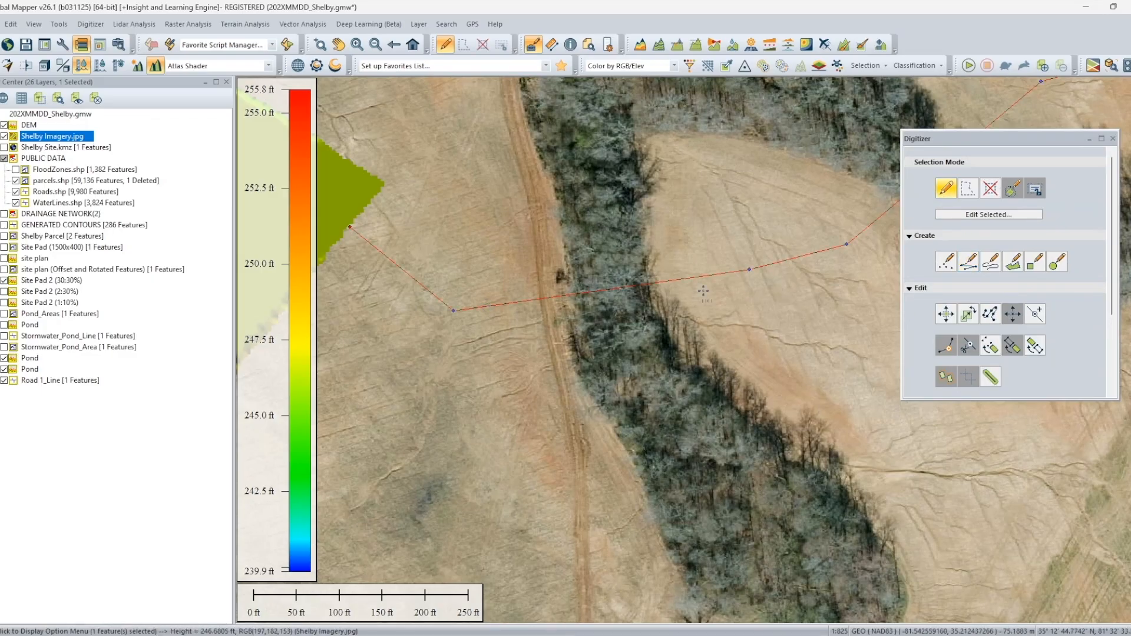
{"action": "right_click", "coordinate": [492, 305]}
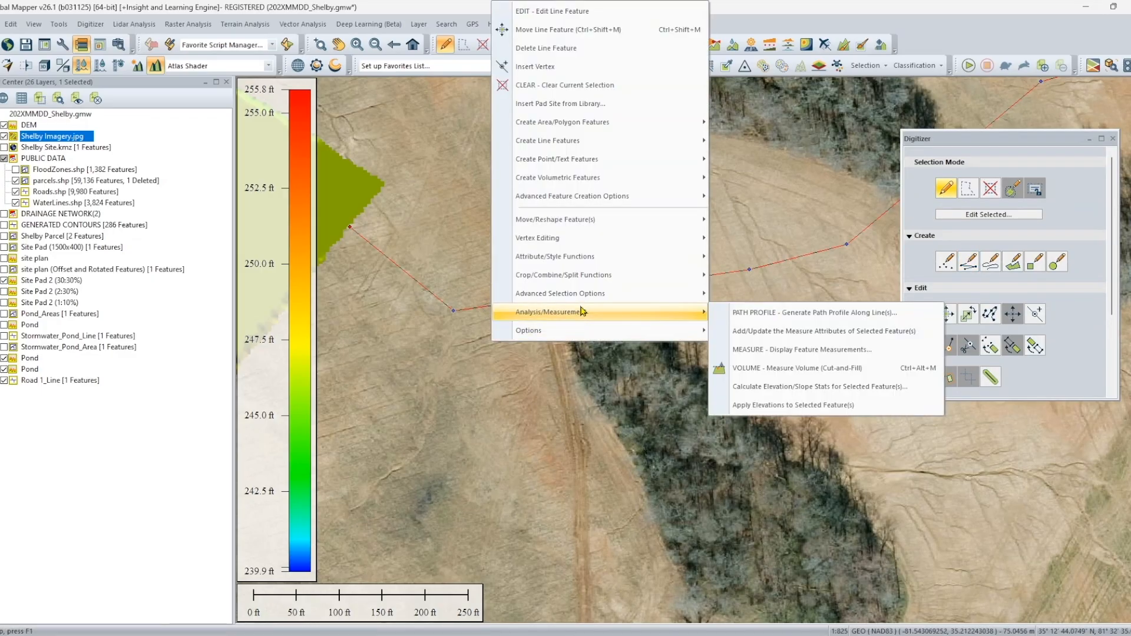
{"action": "mouse_move", "coordinate": [588, 257]}
{"action": "left_click", "coordinate": [747, 239]}
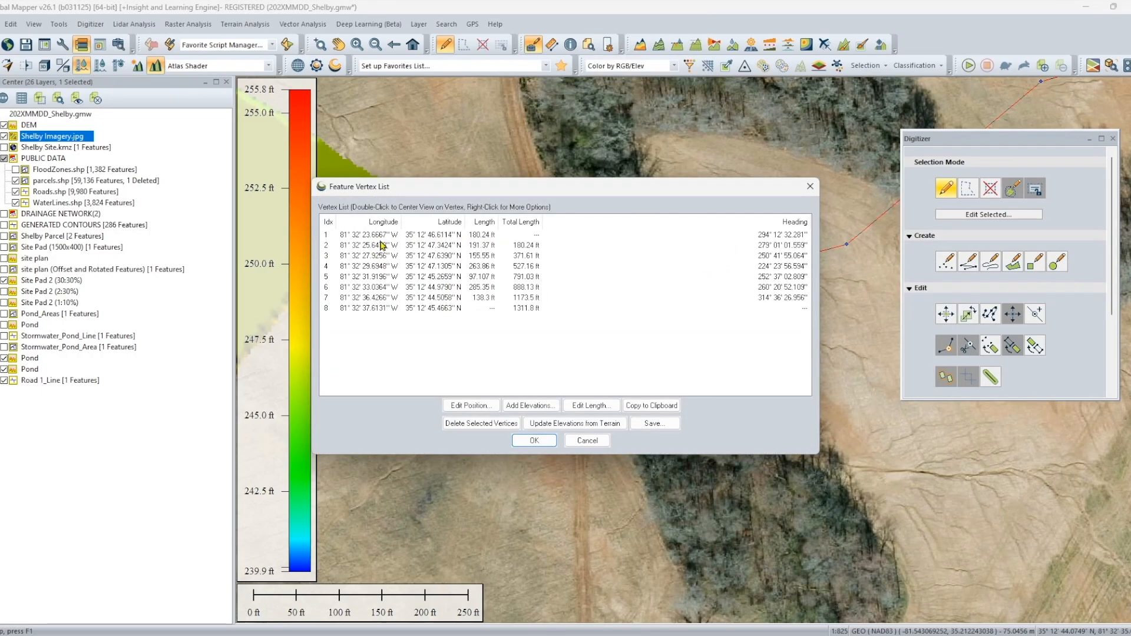
{"action": "left_click", "coordinate": [810, 186]}
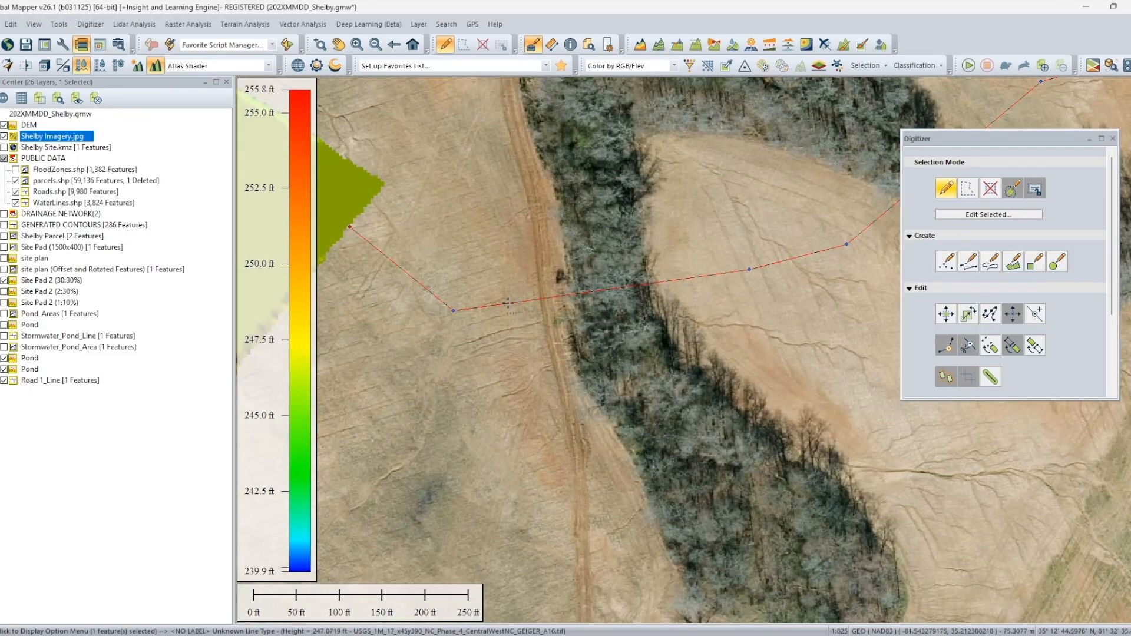
Step: Draw an arc line about 99.5 ft long near the road's bend with start angle 0 and swept angle 45, on the Road 1_Line layer
{"action": "right_click", "coordinate": [508, 304]}
{"action": "mouse_move", "coordinate": [647, 140]}
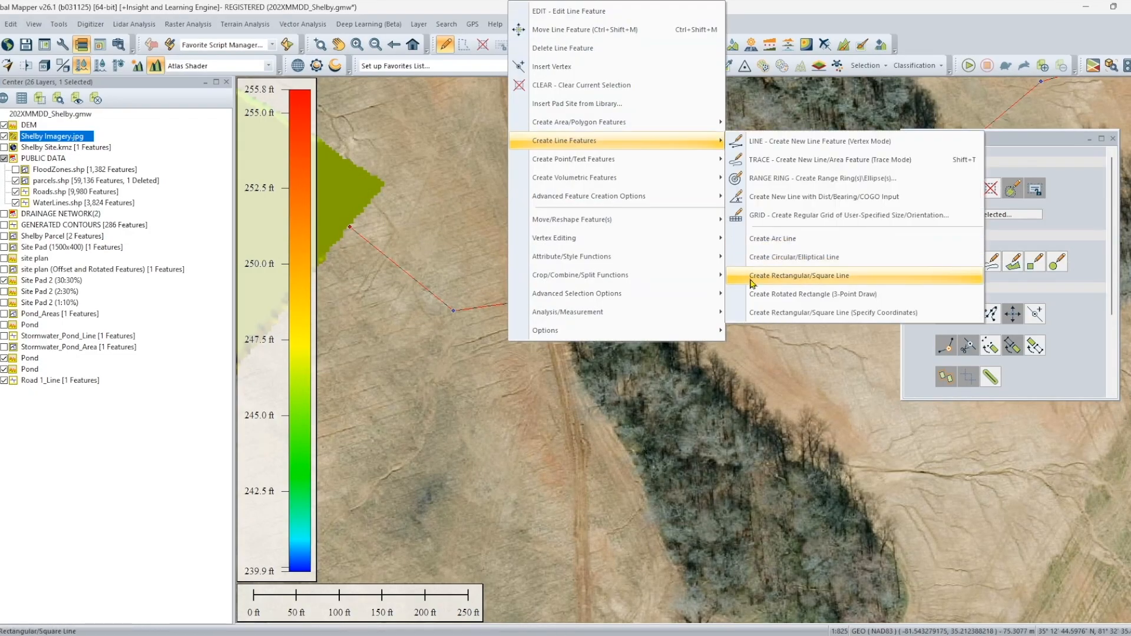
{"action": "left_click", "coordinate": [796, 257]}
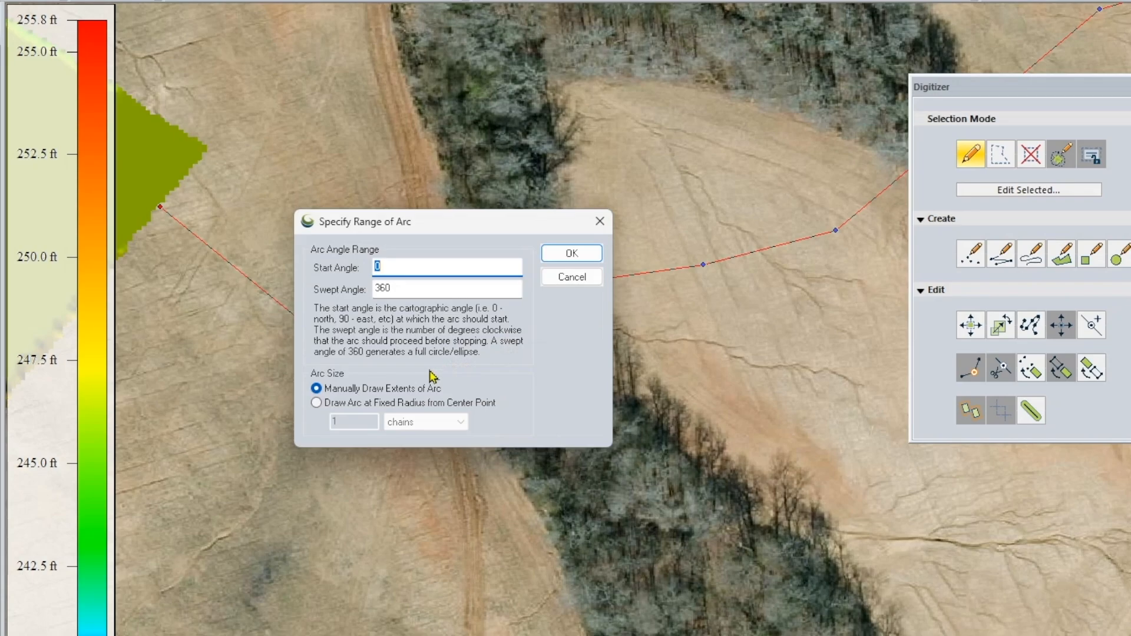
{"action": "key", "text": "Tab"}
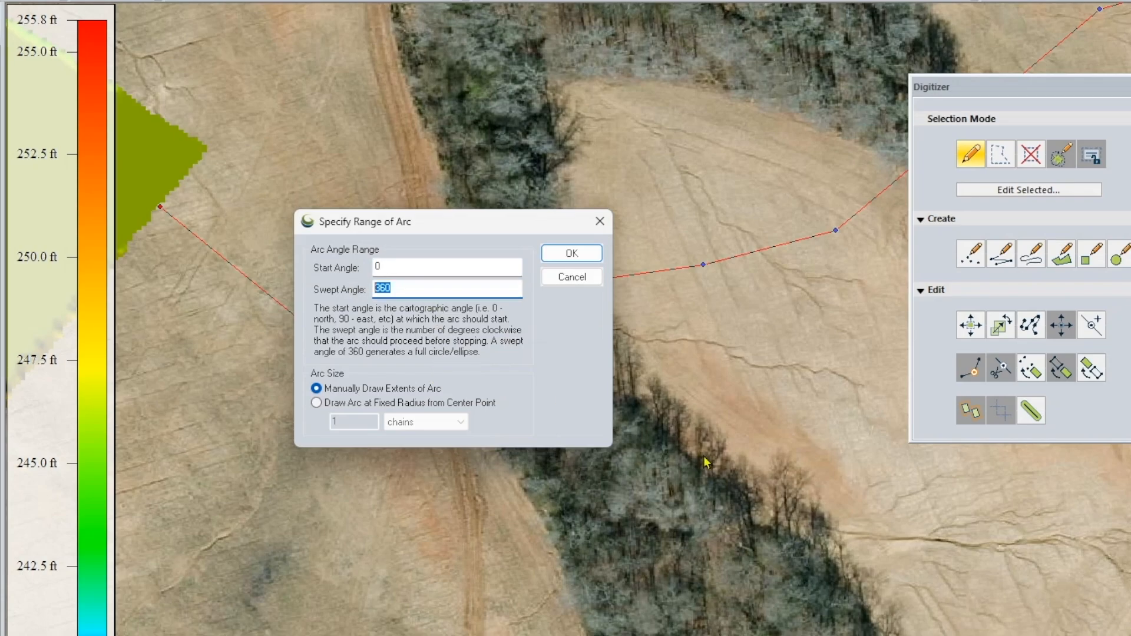
{"action": "type", "text": "45"}
{"action": "left_click", "coordinate": [573, 252]}
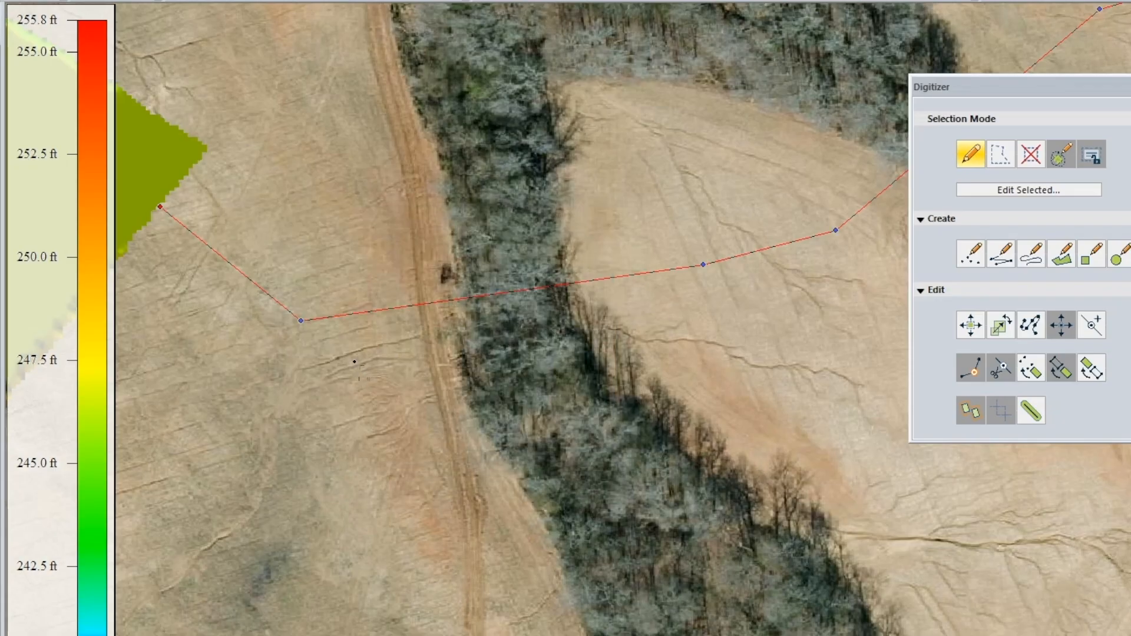
{"action": "left_click_drag", "start_coordinate": [348, 344], "coordinate": [463, 254]}
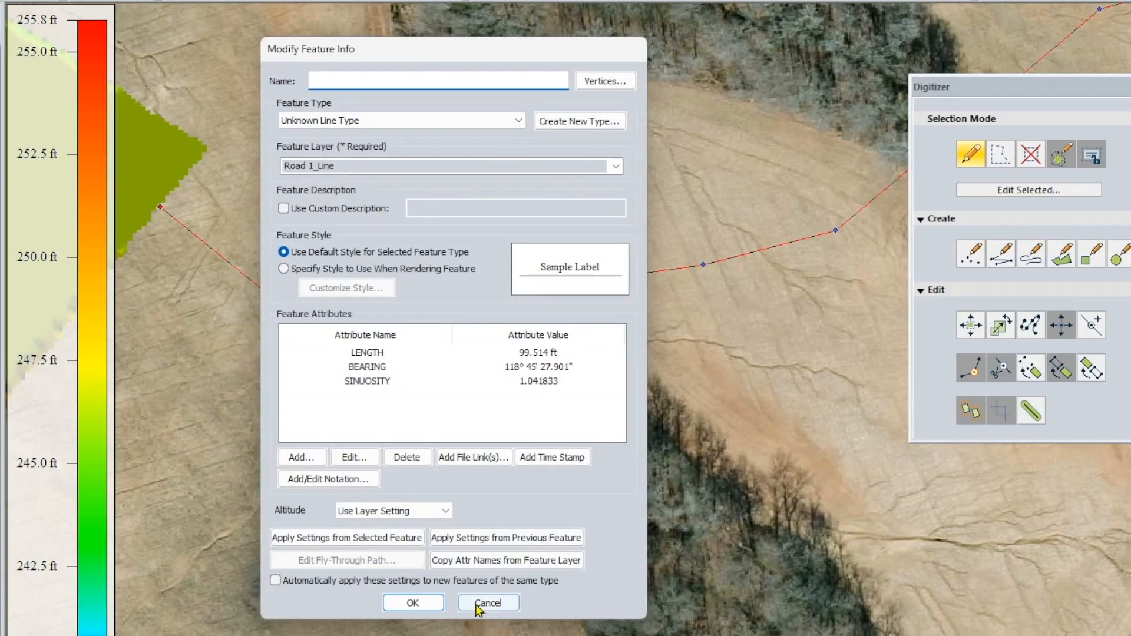
{"action": "left_click", "coordinate": [413, 604]}
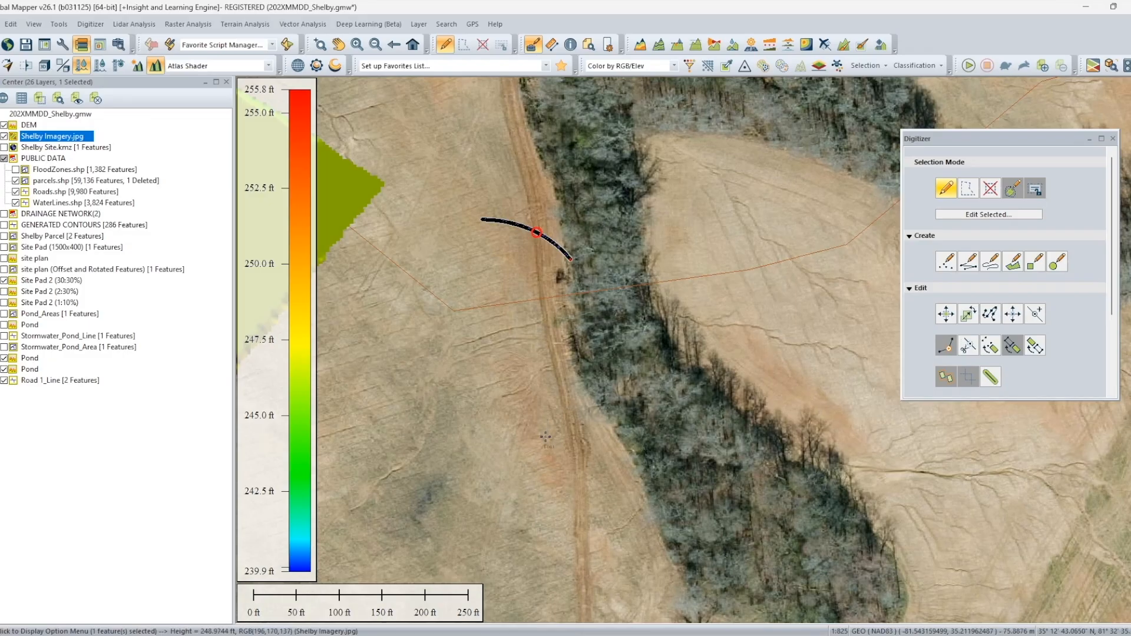
Step: Move the arc down to the road line's bend near the site pad
{"action": "left_click", "coordinate": [548, 436]}
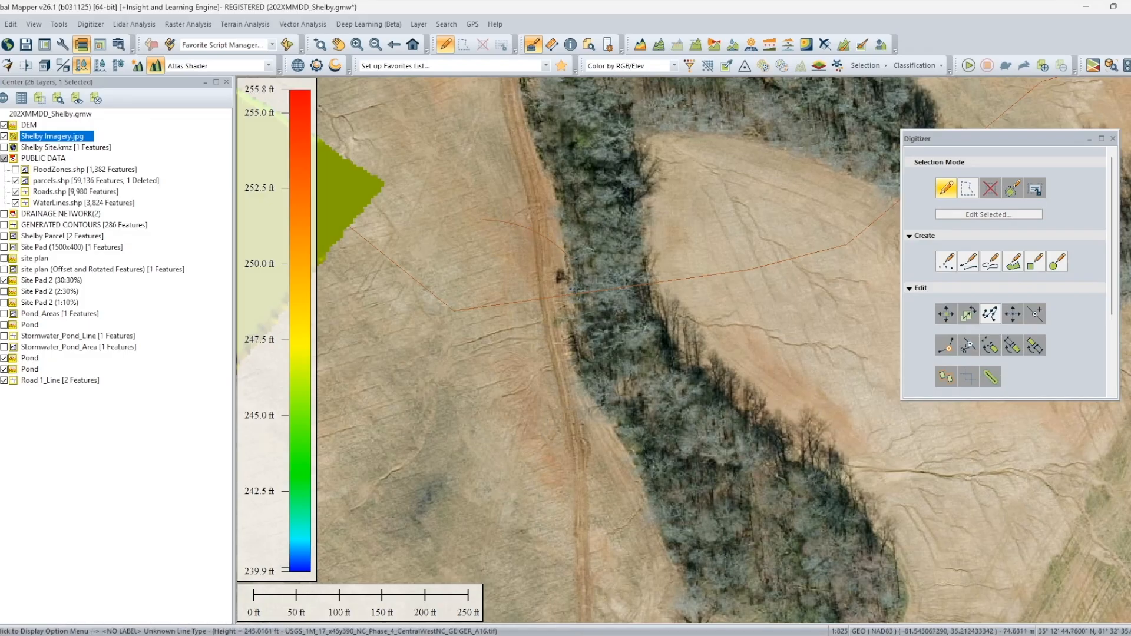
{"action": "left_click", "coordinate": [554, 243]}
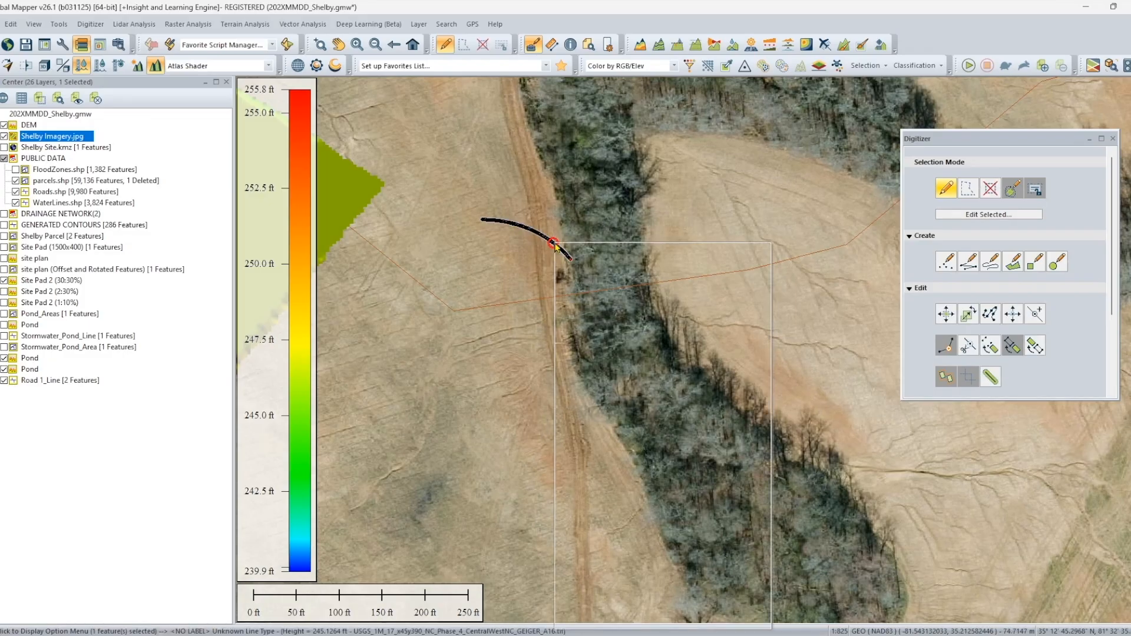
{"action": "right_click", "coordinate": [553, 242]}
{"action": "left_click", "coordinate": [671, 270]}
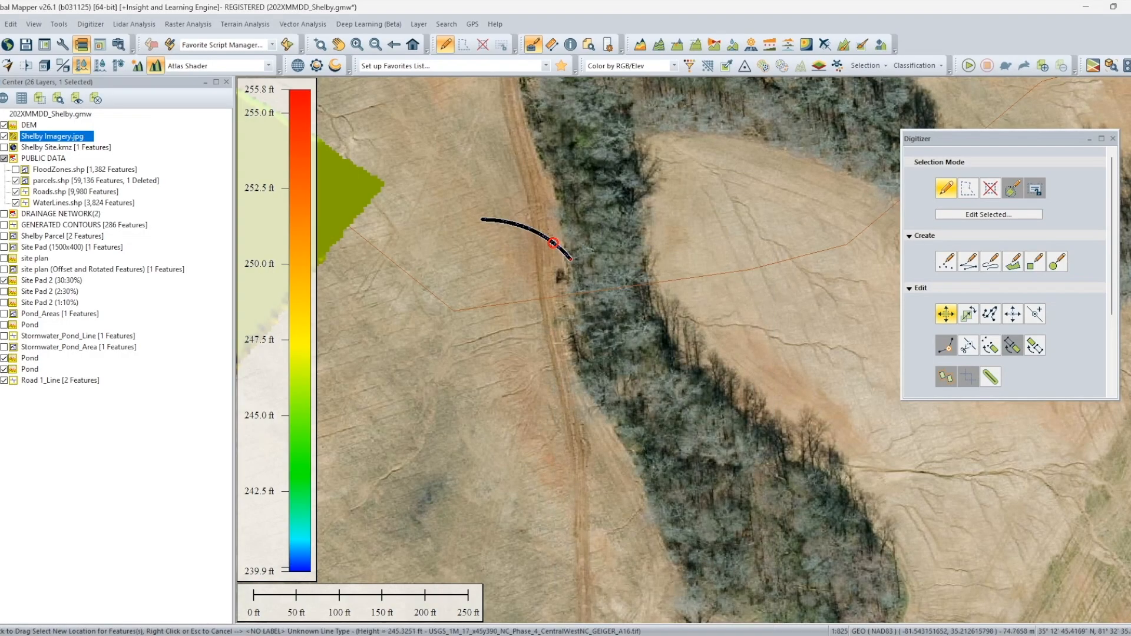
{"action": "left_click_drag", "start_coordinate": [554, 243], "coordinate": [479, 339]}
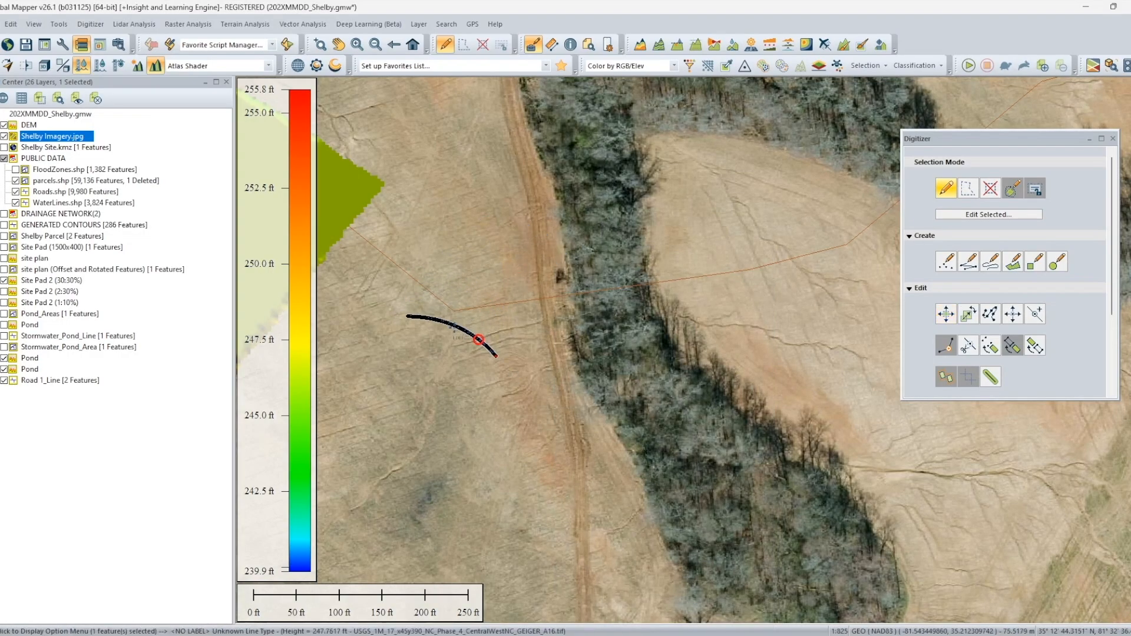
Step: Rotate the arc clockwise about its selected vertex and scale it by a factor of 0.9
{"action": "right_click", "coordinate": [479, 339]}
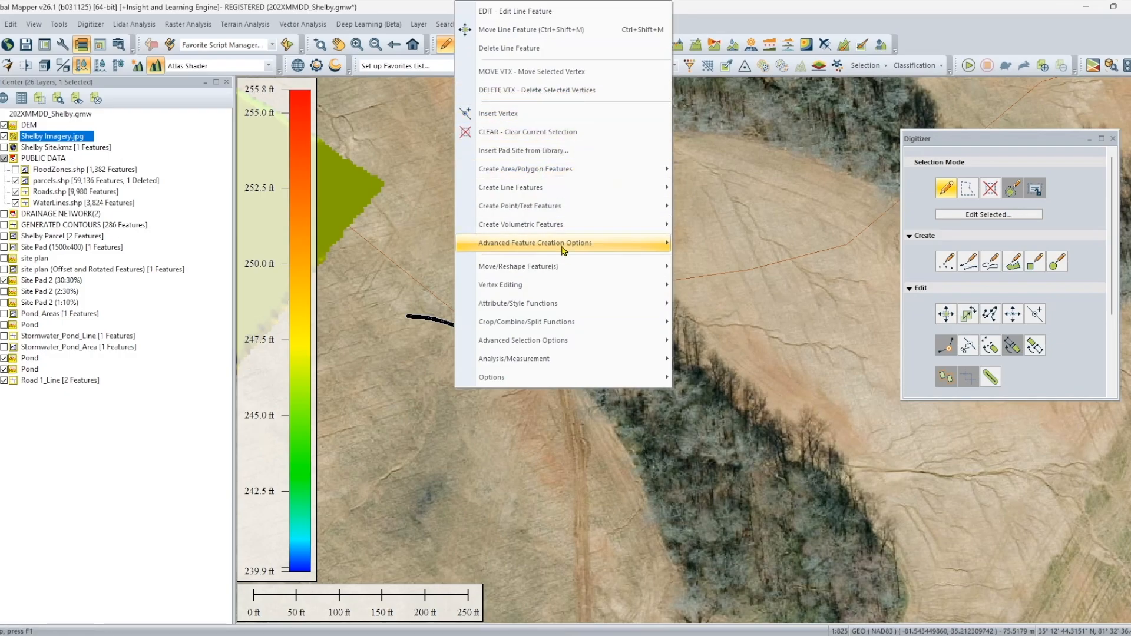
{"action": "mouse_move", "coordinate": [578, 267]}
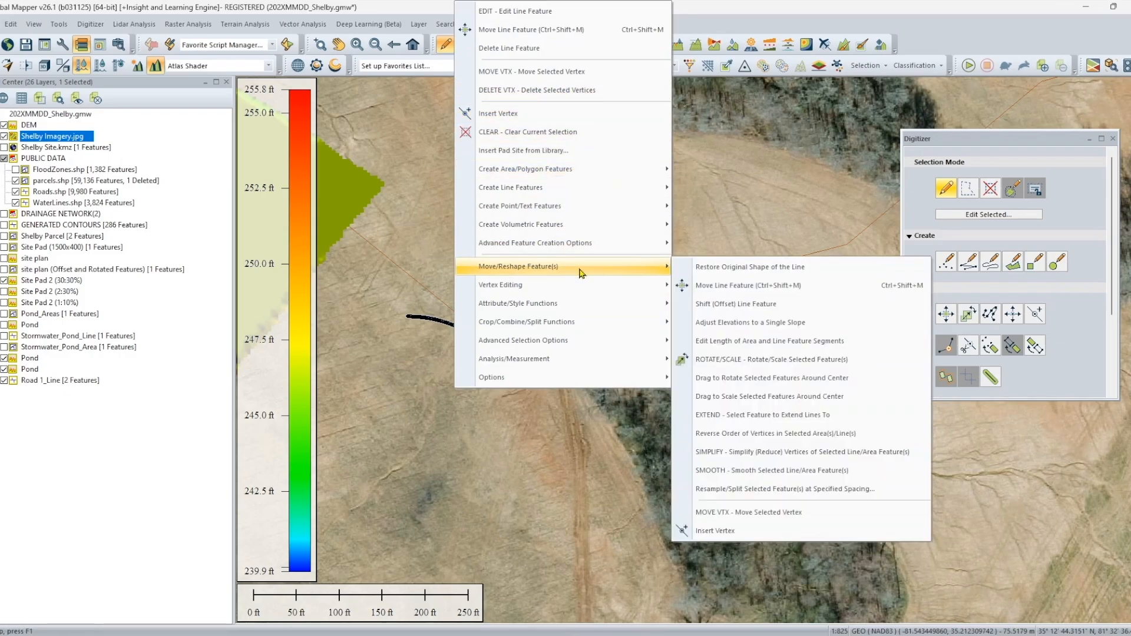
{"action": "left_click", "coordinate": [719, 361]}
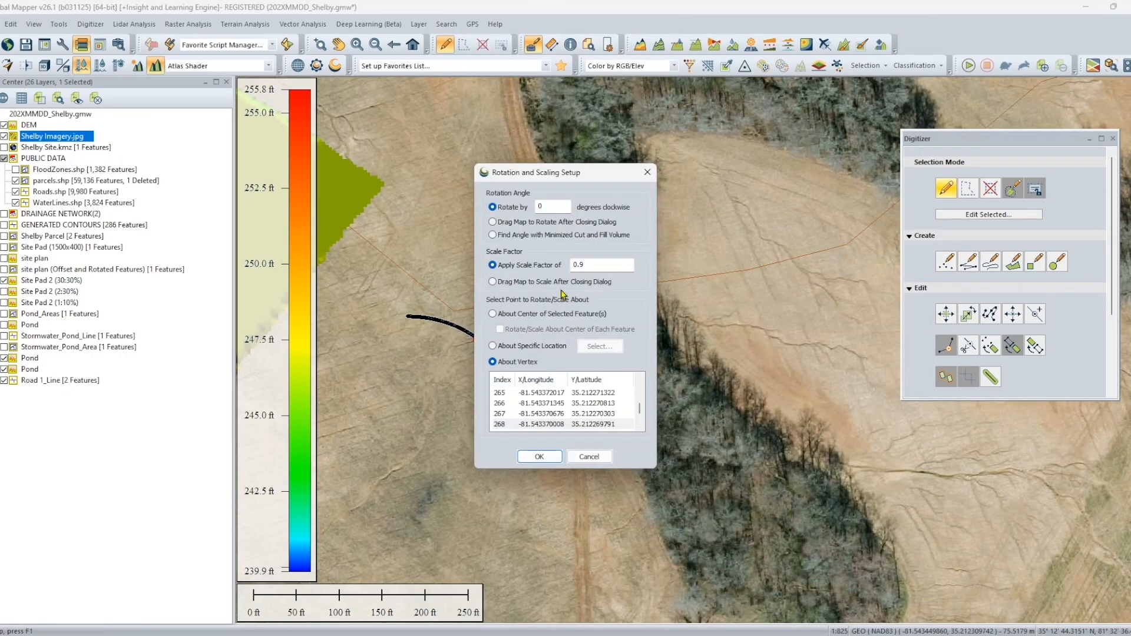
{"action": "left_click", "coordinate": [512, 207]}
{"action": "left_click", "coordinate": [539, 457]}
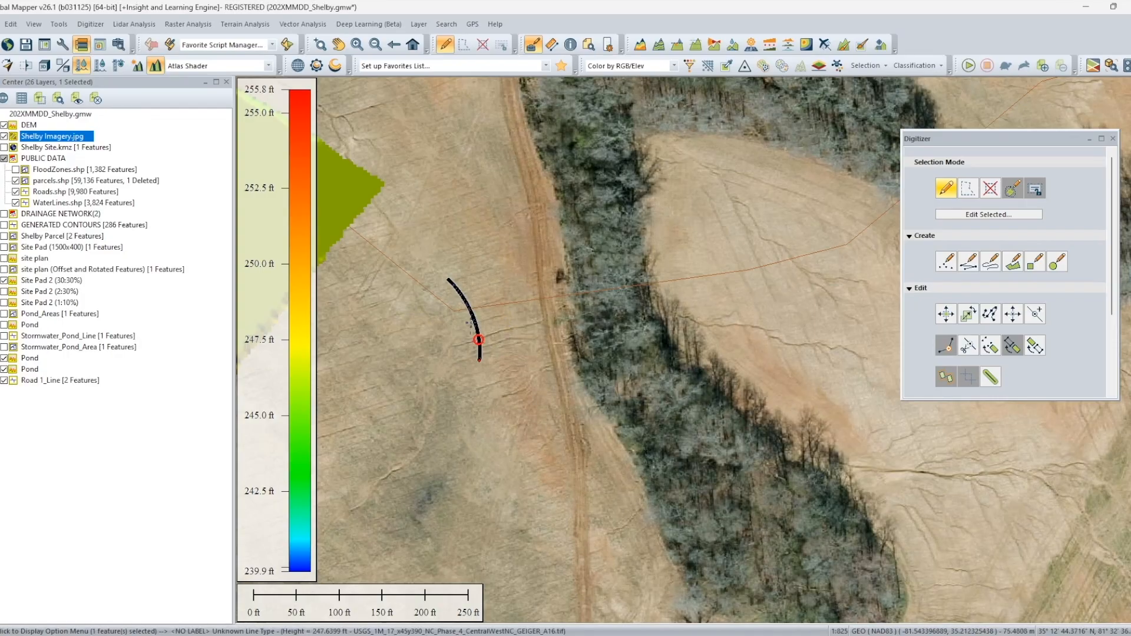
Step: Adjust the arc's rotation and scale again so it rounds the road line's bend near the site pad
{"action": "right_click", "coordinate": [474, 319]}
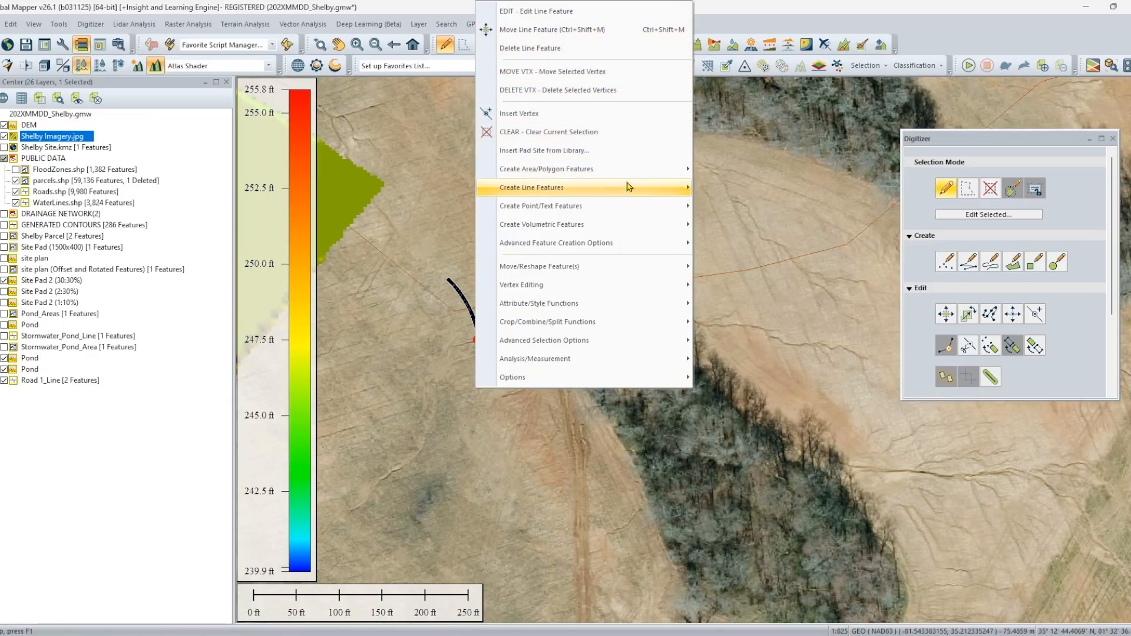
{"action": "mouse_move", "coordinate": [641, 271]}
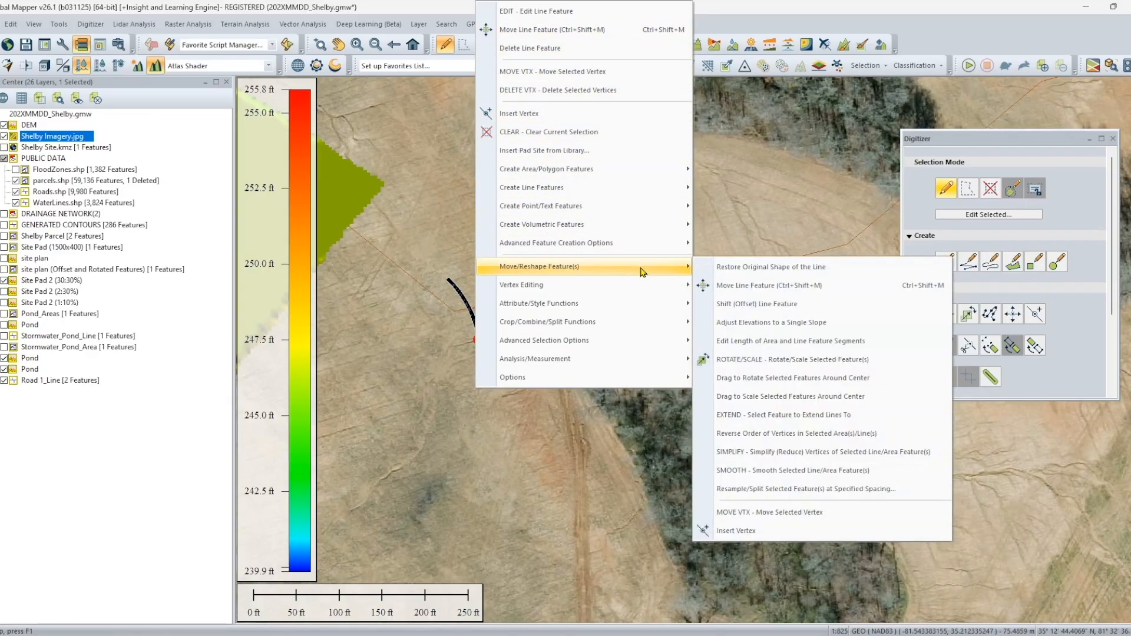
{"action": "left_click", "coordinate": [789, 360]}
{"action": "scroll", "coordinate": [617, 377], "scroll_direction": "up", "scroll_amount": 3}
{"action": "scroll", "coordinate": [616, 377], "scroll_direction": "down", "scroll_amount": 2}
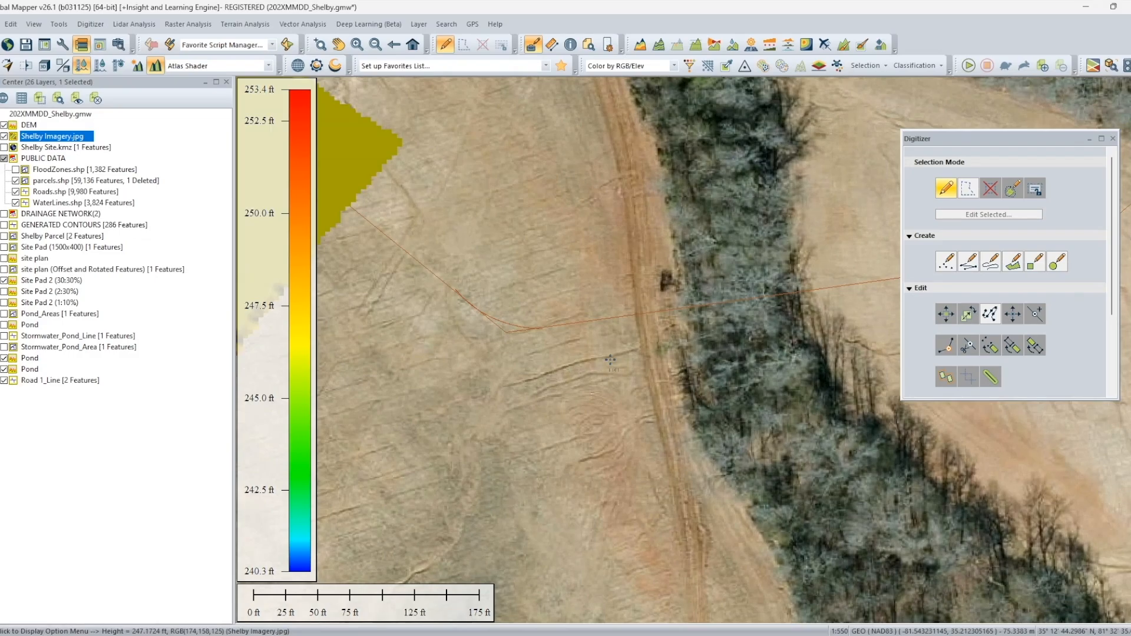
Step: Delete the arc feature at the road line's bend
{"action": "scroll", "coordinate": [610, 360], "scroll_direction": "down", "scroll_amount": 3}
{"action": "scroll", "coordinate": [515, 328], "scroll_direction": "up", "scroll_amount": 8}
{"action": "left_click", "coordinate": [521, 316]}
{"action": "key", "text": "Delete"}
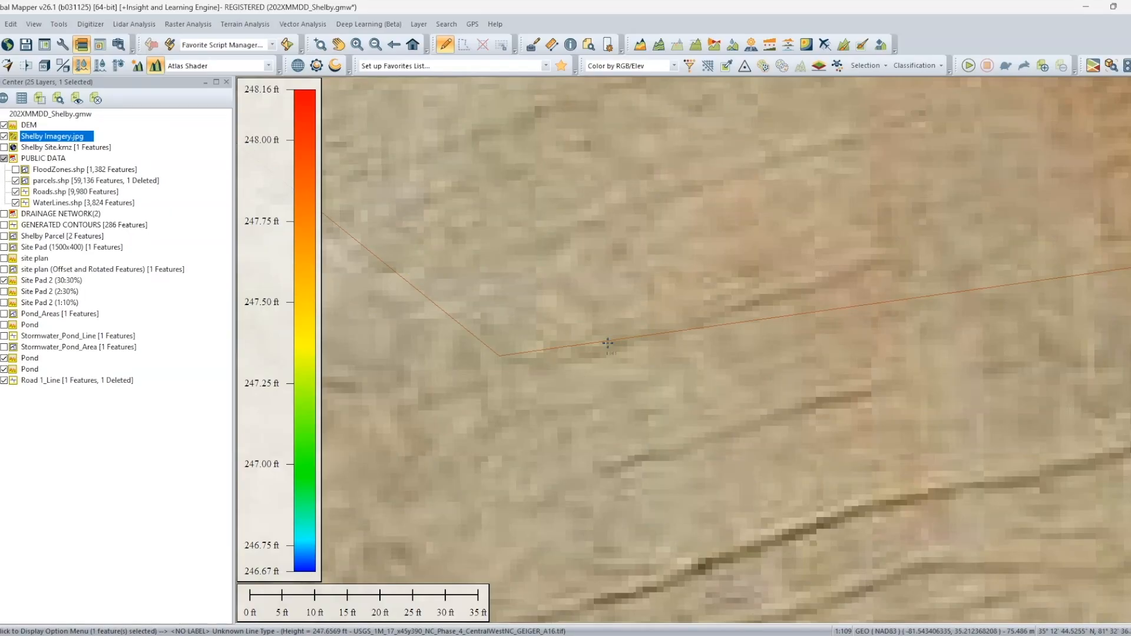
Step: Generate a path profile along the road line from S Post Rd to the site pad
{"action": "scroll", "coordinate": [608, 344], "scroll_direction": "down", "scroll_amount": 5}
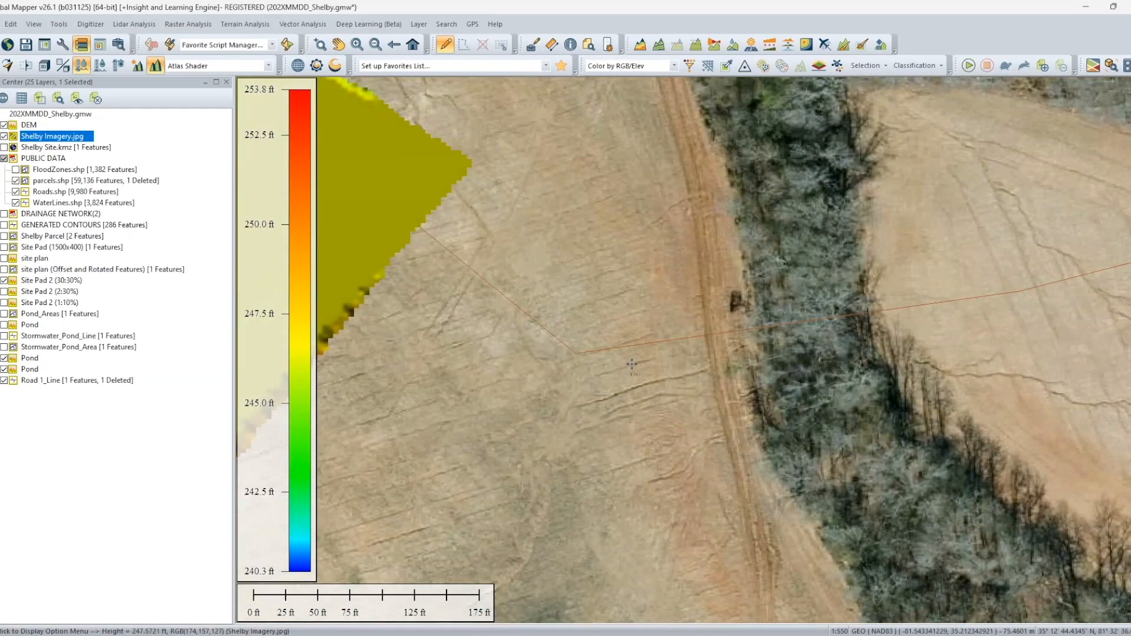
{"action": "scroll", "coordinate": [579, 392], "scroll_direction": "down", "scroll_amount": 1}
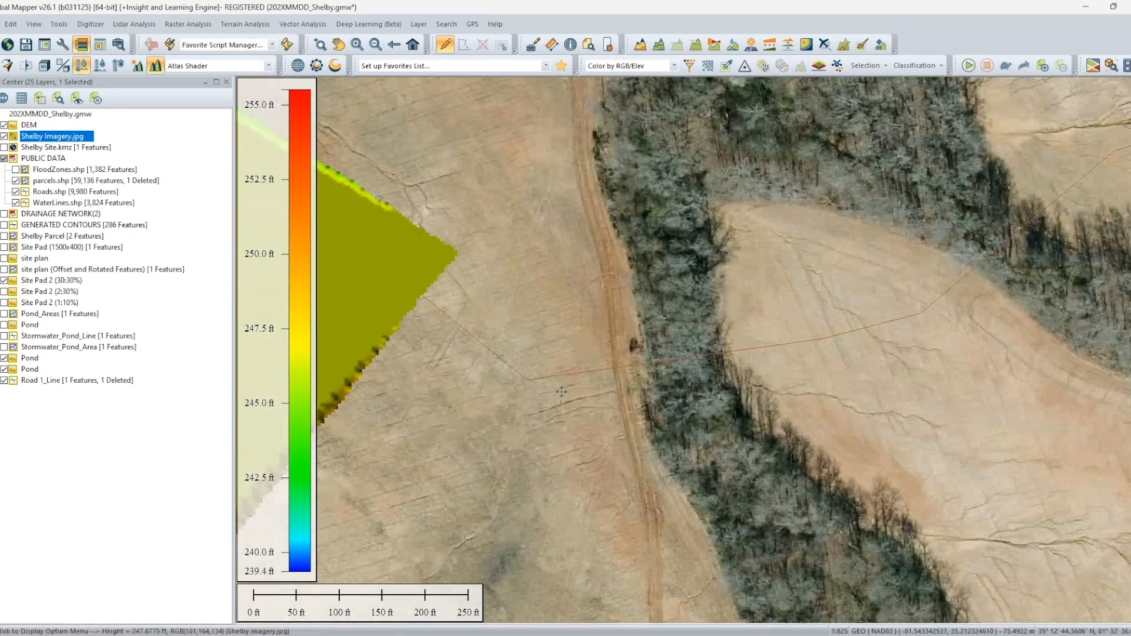
{"action": "right_click", "coordinate": [503, 359]}
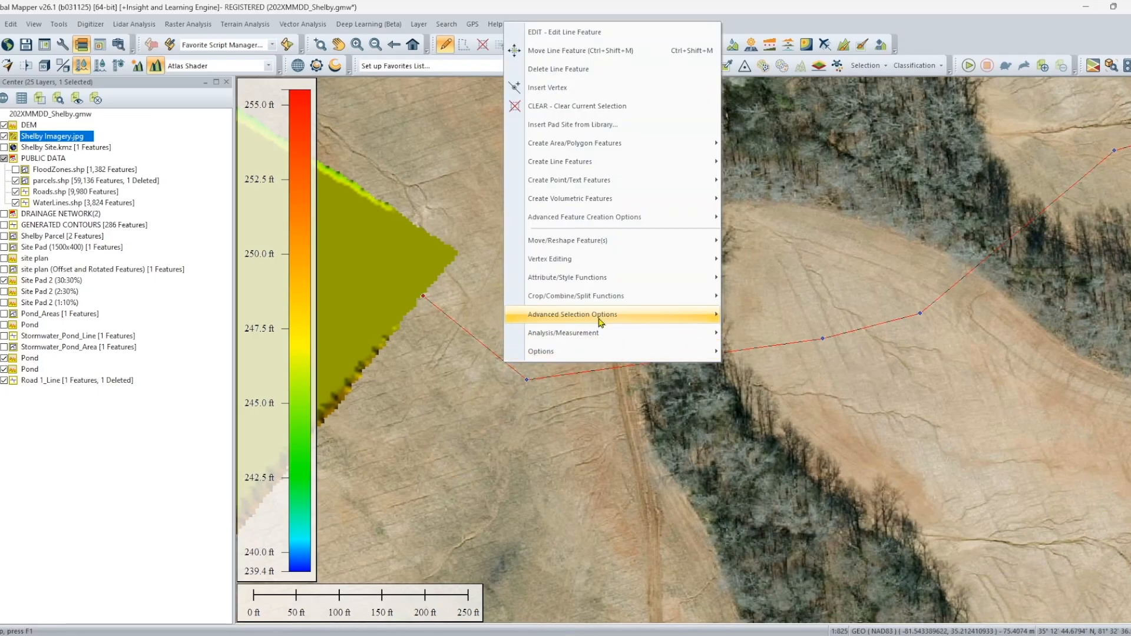
{"action": "mouse_move", "coordinate": [601, 334]}
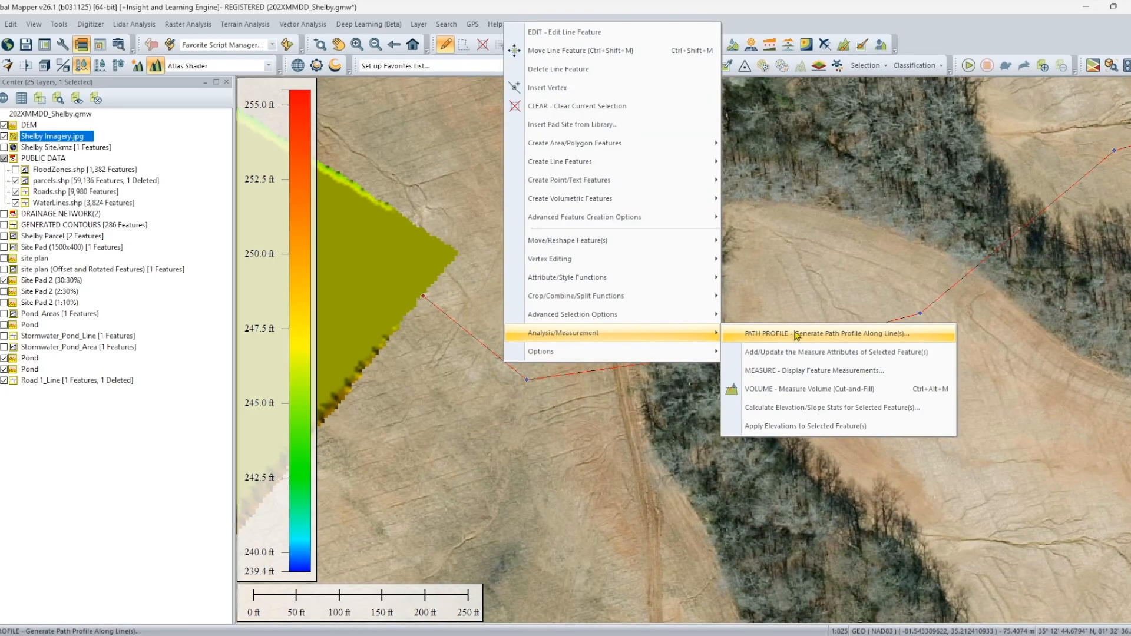
{"action": "left_click", "coordinate": [796, 334]}
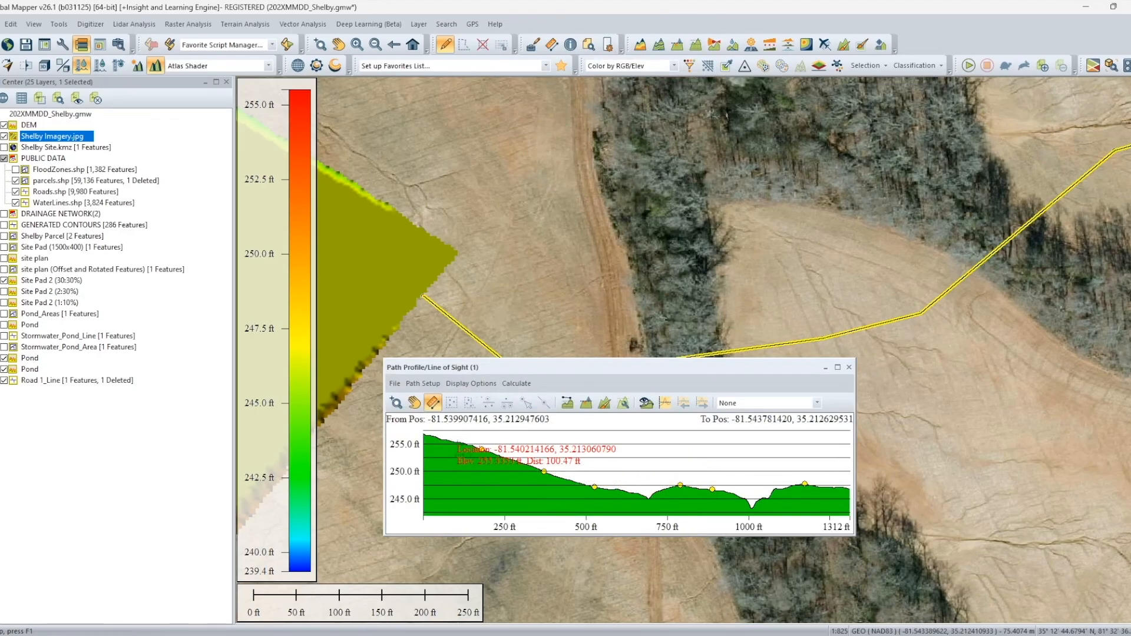
Step: Set the path profile to sample elevations at a fixed distance interval of 10 feet
{"action": "left_click", "coordinate": [432, 384]}
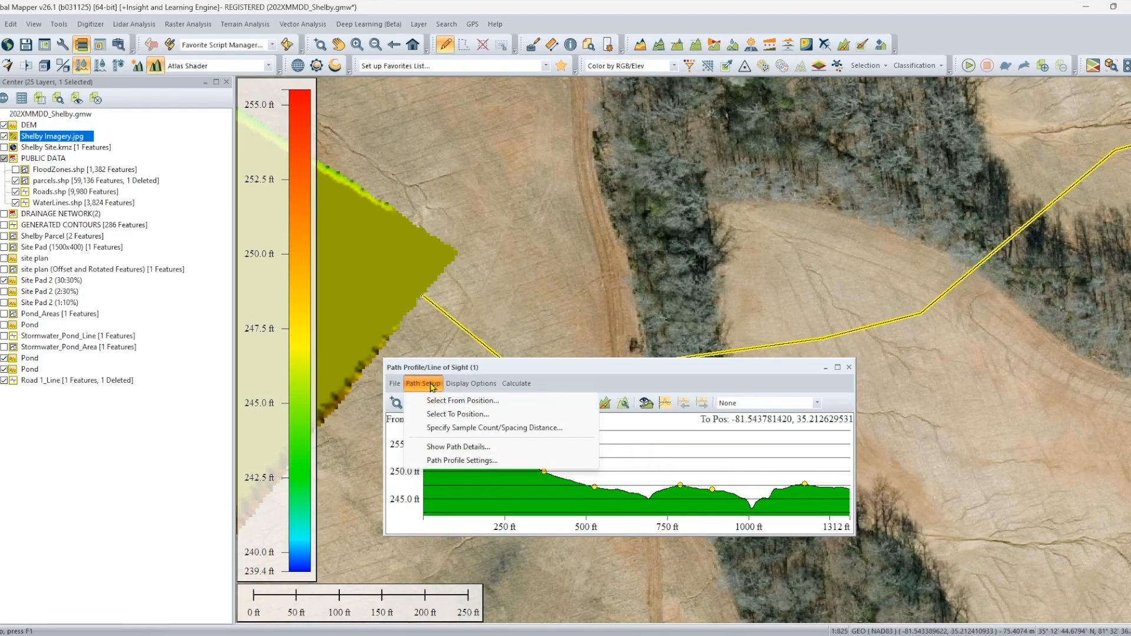
{"action": "left_click", "coordinate": [462, 460]}
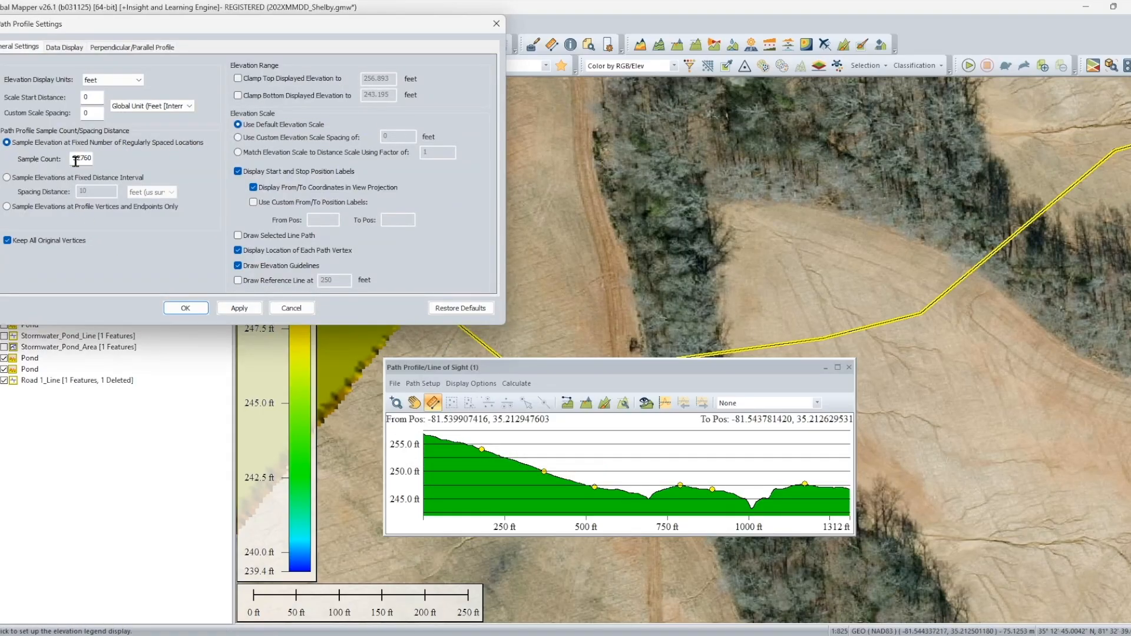
{"action": "left_click", "coordinate": [52, 178]}
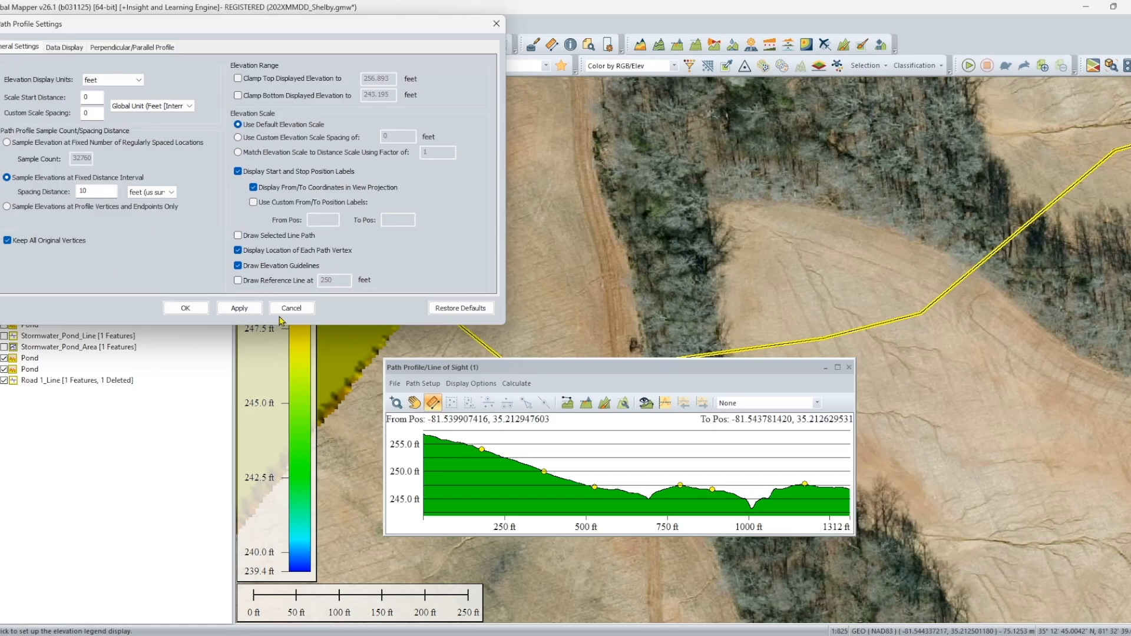
{"action": "left_click", "coordinate": [197, 311]}
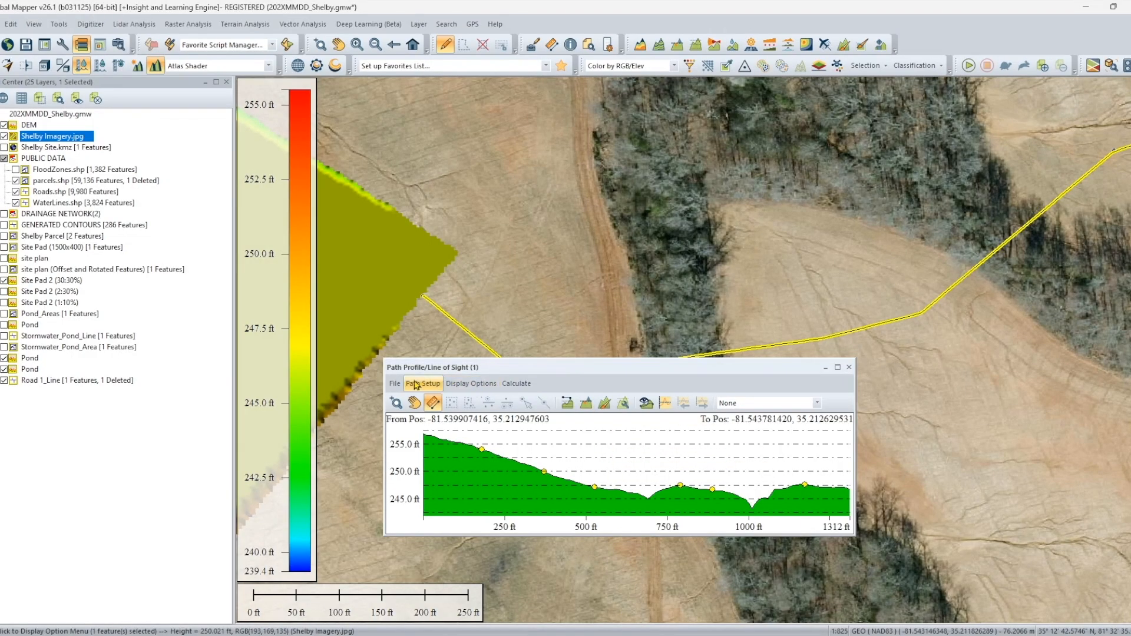
Step: Export the road path profile to an XYZ file named Road1_Profile.csv in the Shelby Project folder
{"action": "left_click", "coordinate": [395, 384]}
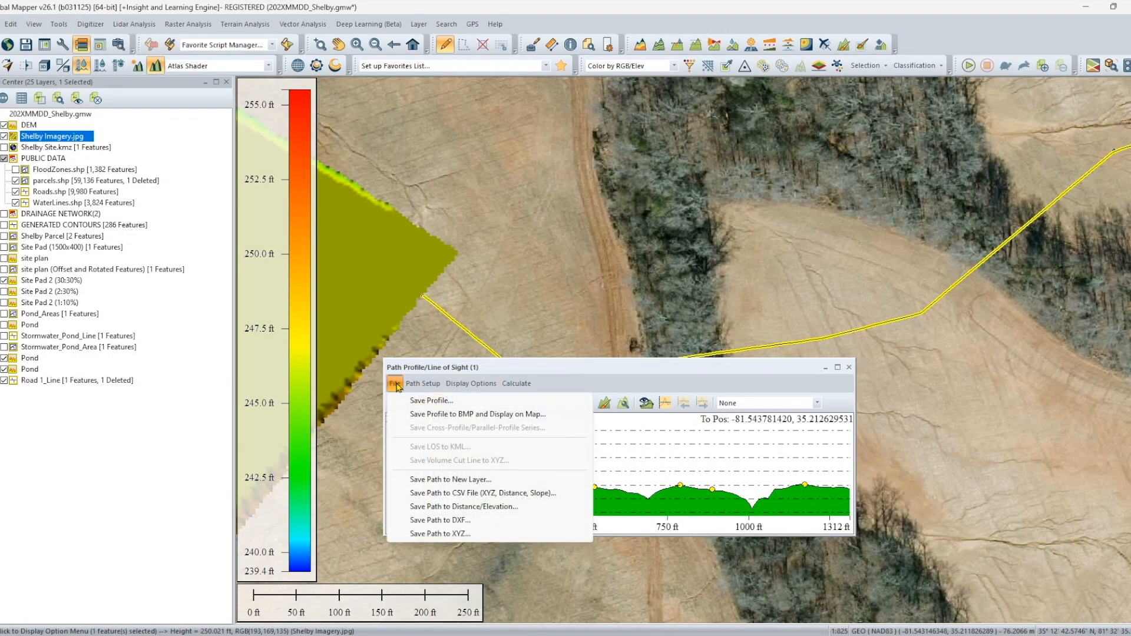
{"action": "left_click", "coordinate": [449, 533]}
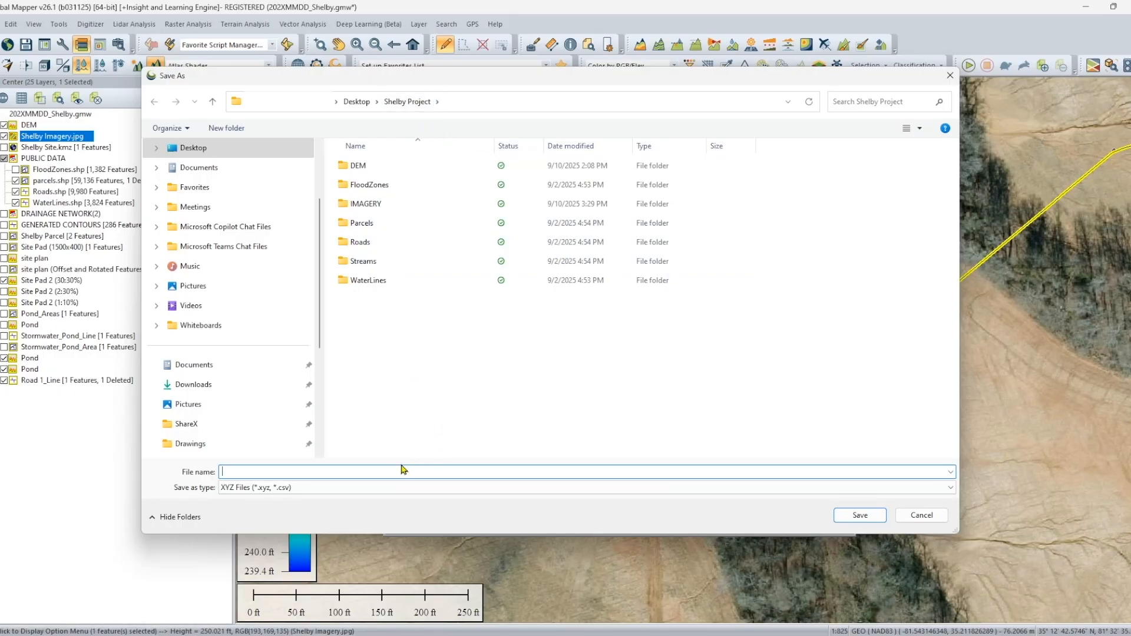
{"action": "type", "text": "Ro"}
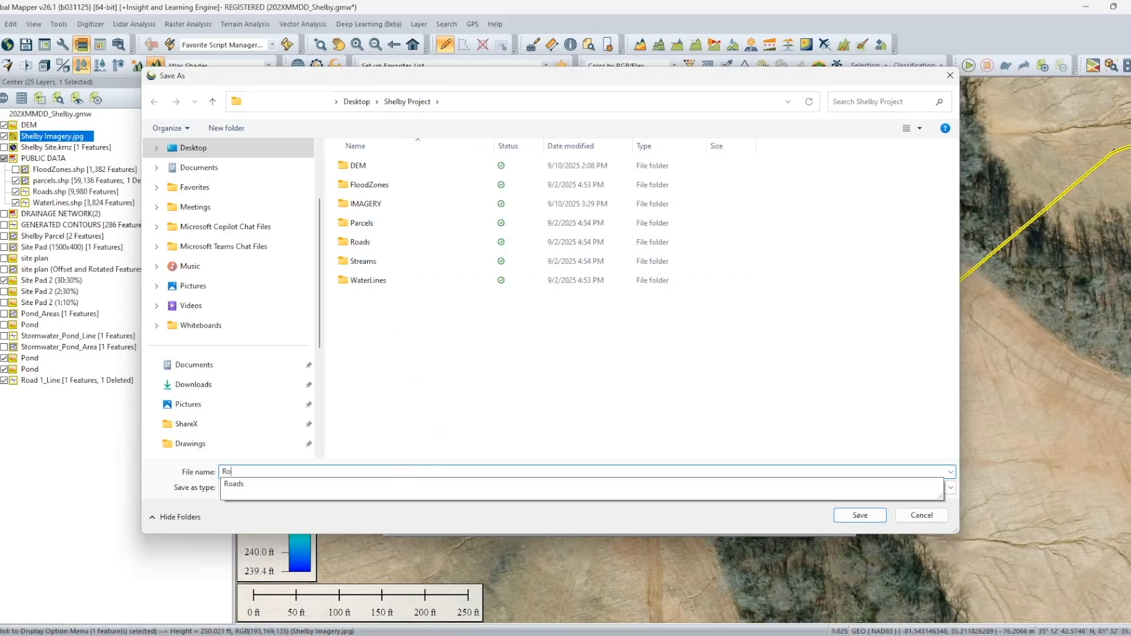
{"action": "type", "text": "ad1_Profile.csv"}
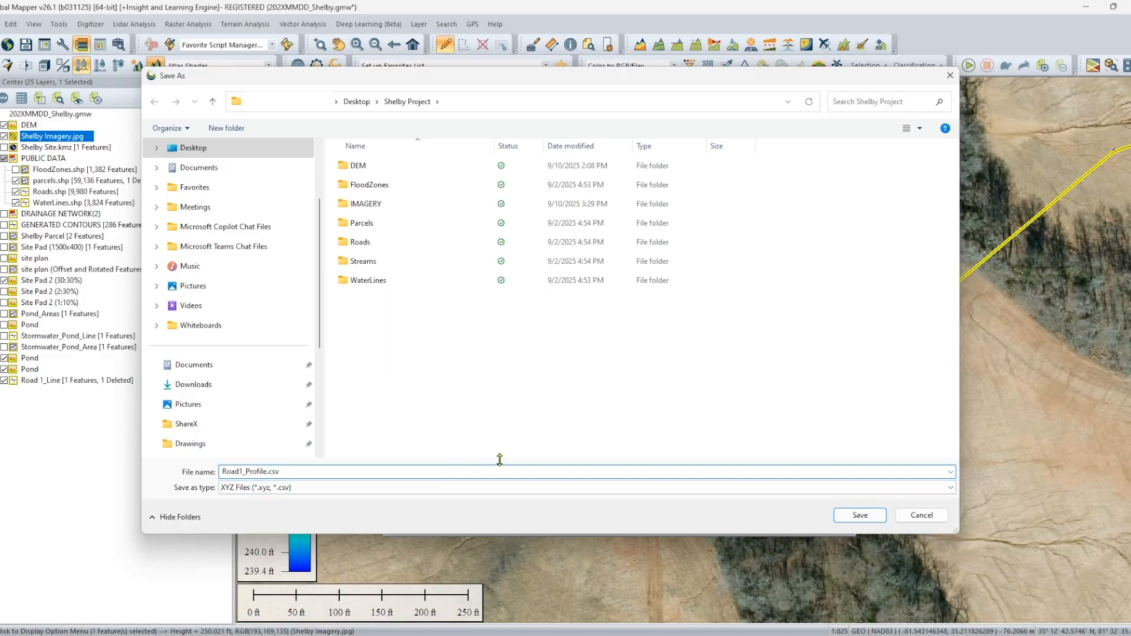
{"action": "left_click", "coordinate": [861, 513]}
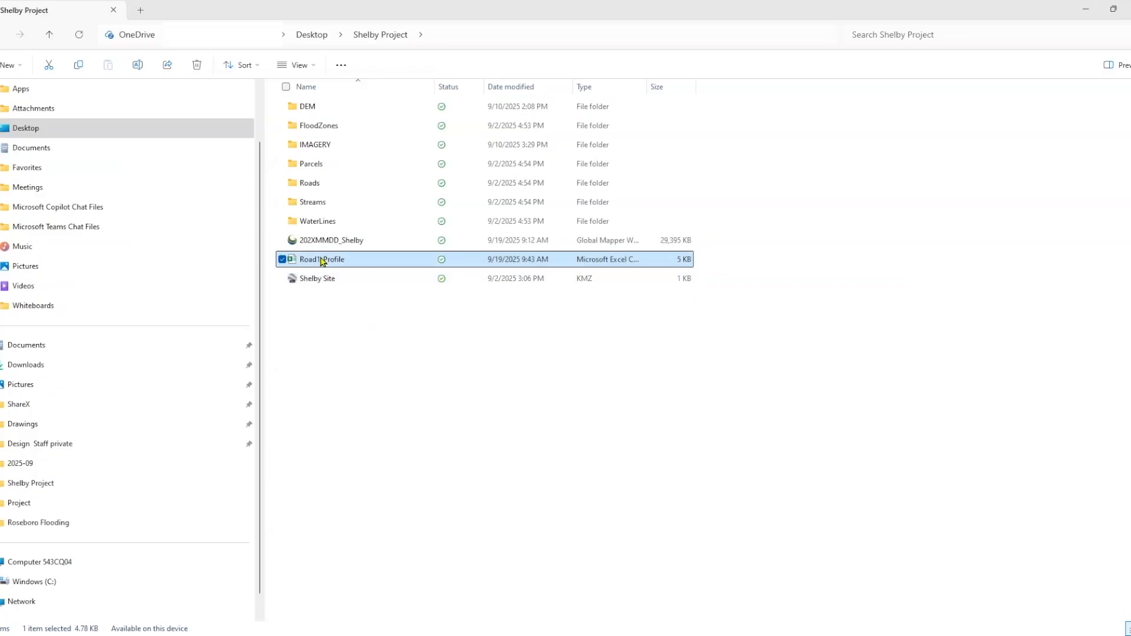
Step: Open Road1_Profile from the Shelby Project folder in Excel and examine its longitude, latitude and elevation columns
{"action": "double_click", "coordinate": [323, 260]}
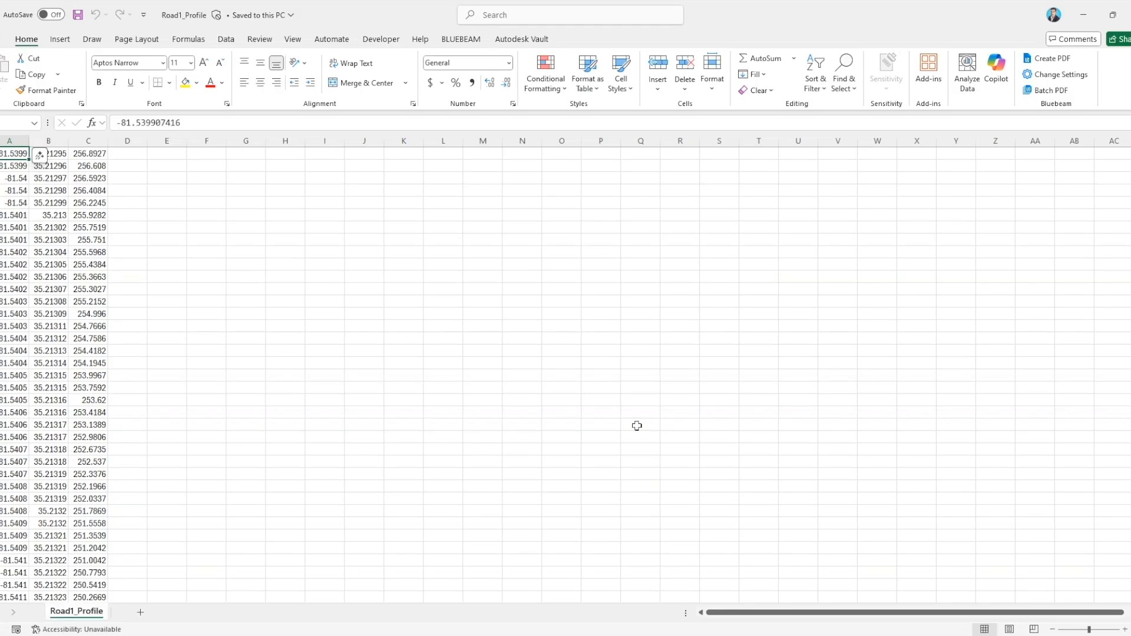
{"action": "left_click", "coordinate": [146, 228]}
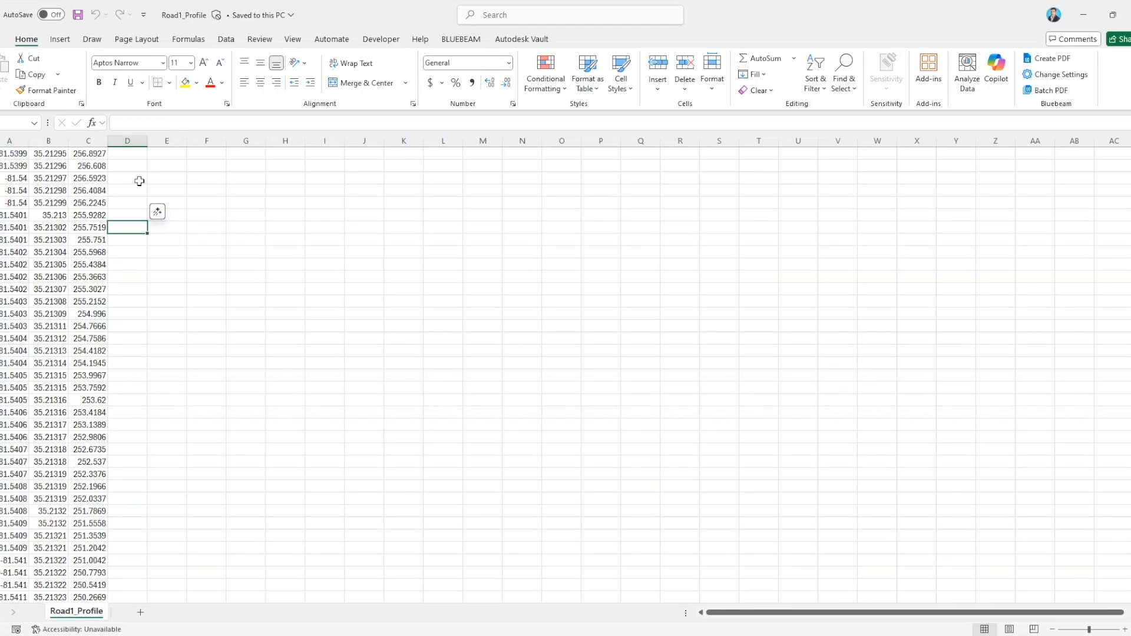
{"action": "left_click", "coordinate": [14, 151]}
{"action": "left_click", "coordinate": [52, 153]}
{"action": "left_click", "coordinate": [84, 155]}
{"action": "left_click", "coordinate": [218, 296]}
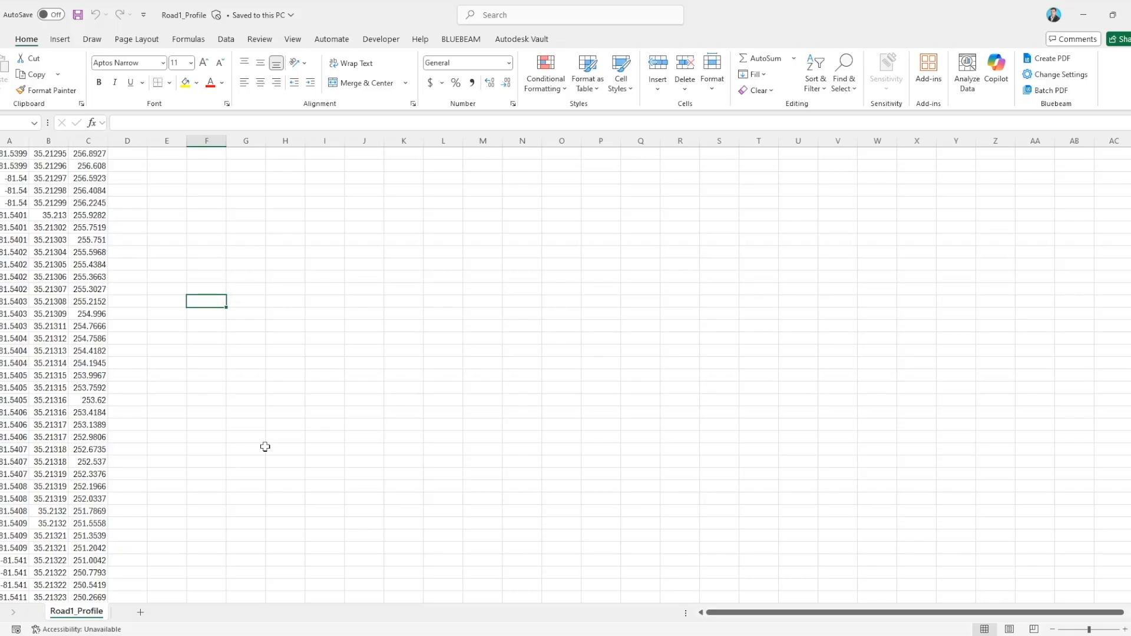
Step: View the list of macros in all open workbooks and close it again
{"action": "key", "text": "ctrl+Home"}
{"action": "left_click", "coordinate": [292, 39]}
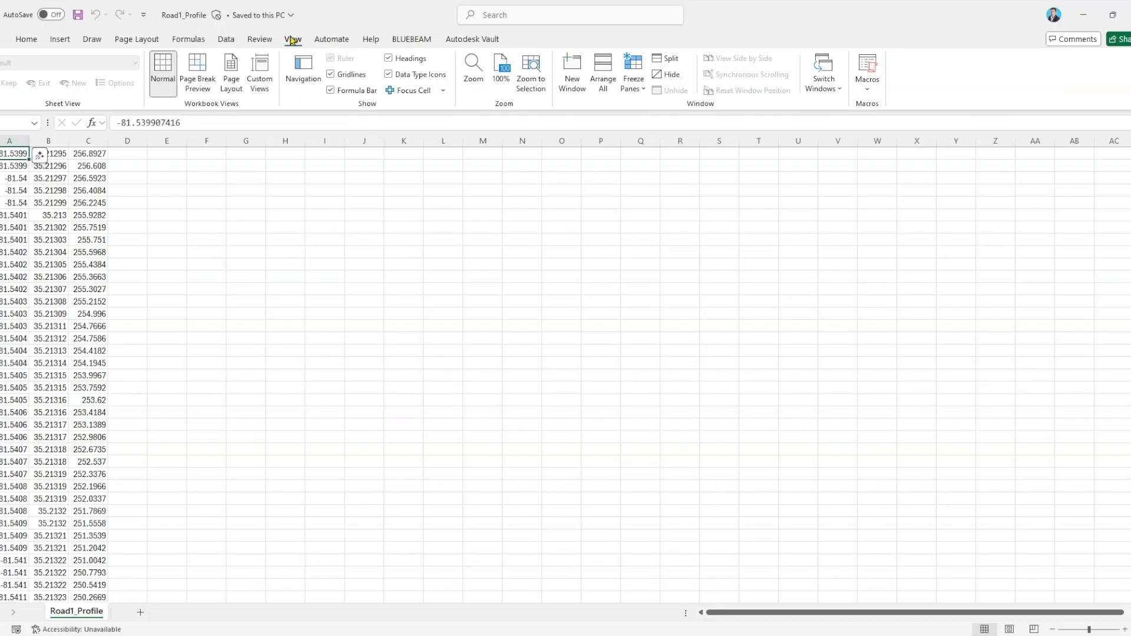
{"action": "left_click", "coordinate": [867, 87]}
{"action": "left_click", "coordinate": [908, 109]}
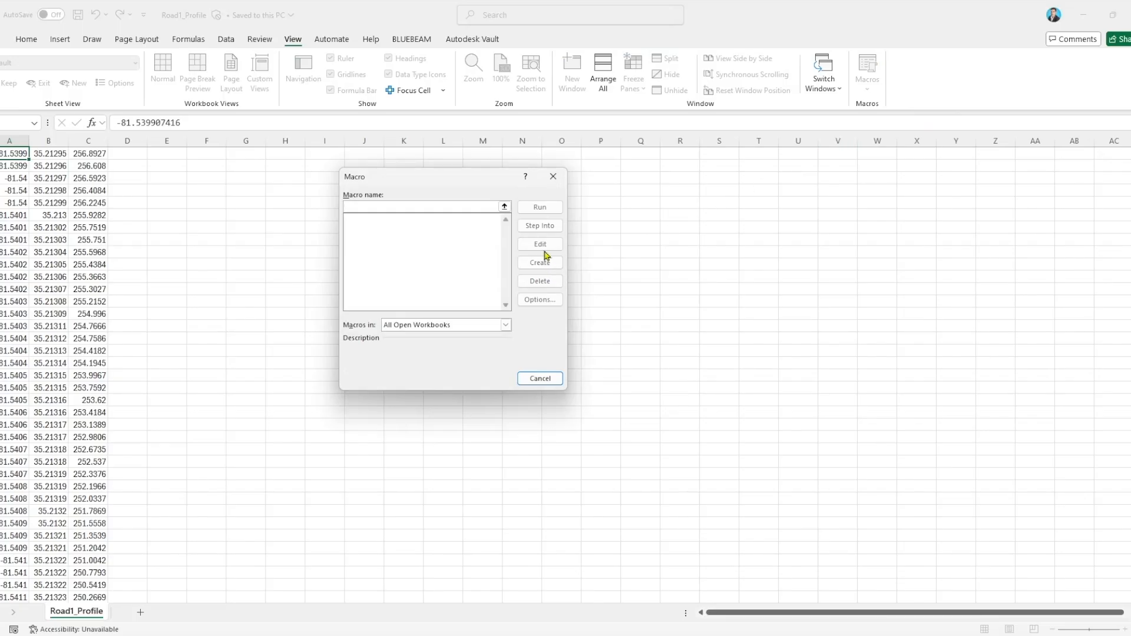
{"action": "left_click", "coordinate": [553, 176]}
Step: Record an empty macro named Macro1 in this workbook and stop the recording
{"action": "left_click", "coordinate": [877, 93]}
{"action": "left_click", "coordinate": [883, 124]}
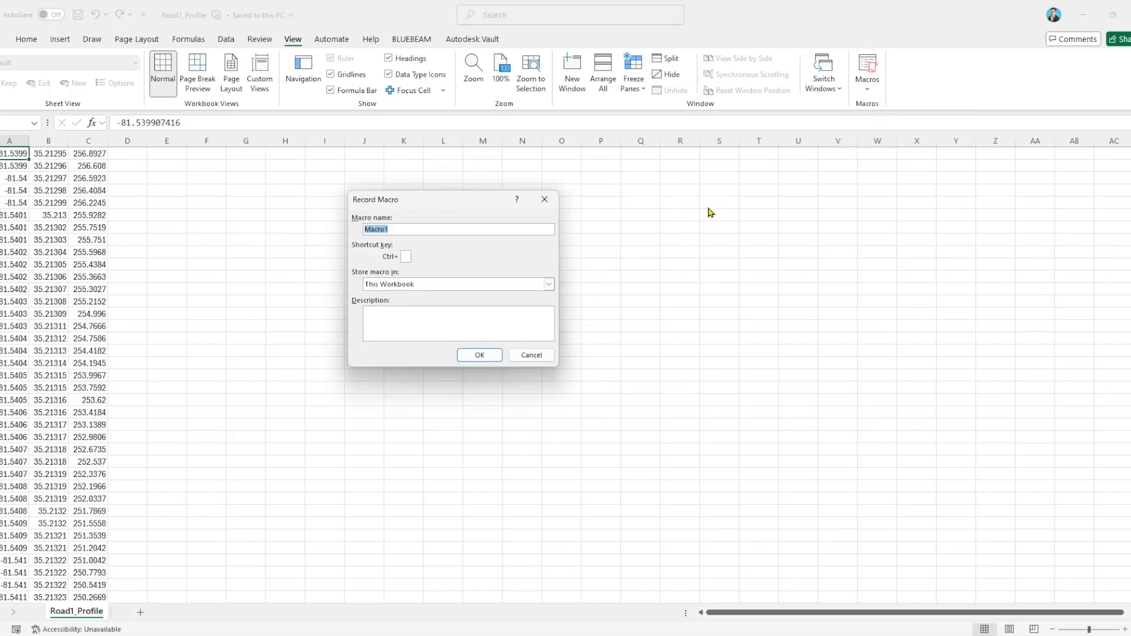
{"action": "left_click", "coordinate": [471, 354]}
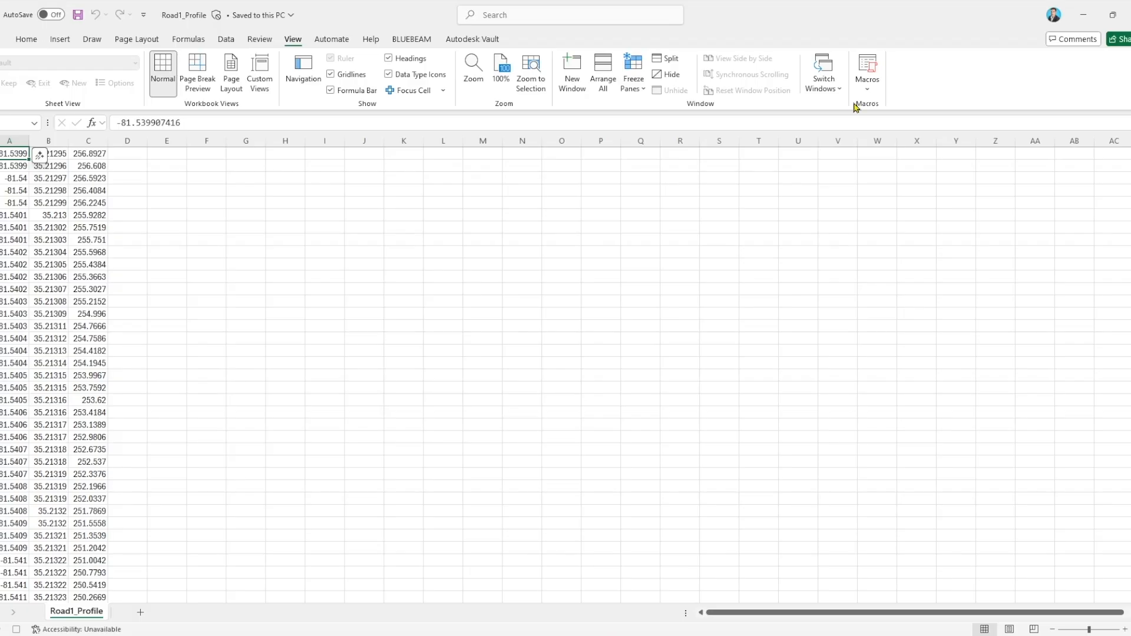
{"action": "left_click", "coordinate": [866, 88]}
{"action": "left_click", "coordinate": [882, 126]}
Step: Edit Macro1 and replace all its code with the copied Smooth3DAlignment_VehicleAware_InPlace macro
{"action": "left_click", "coordinate": [866, 80]}
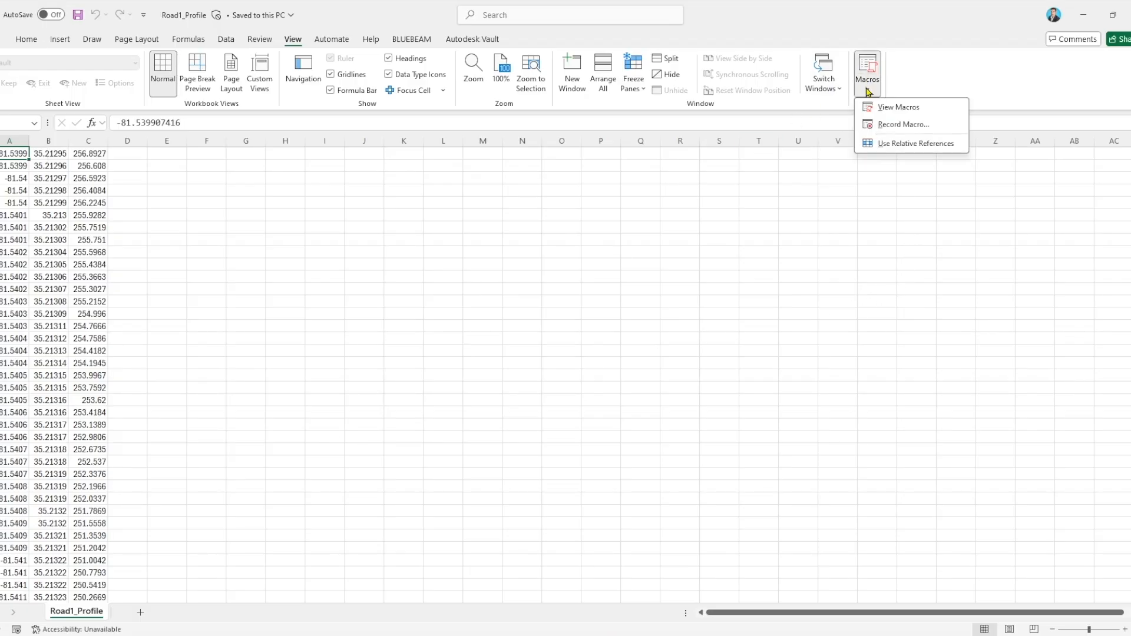
{"action": "left_click", "coordinate": [872, 108]}
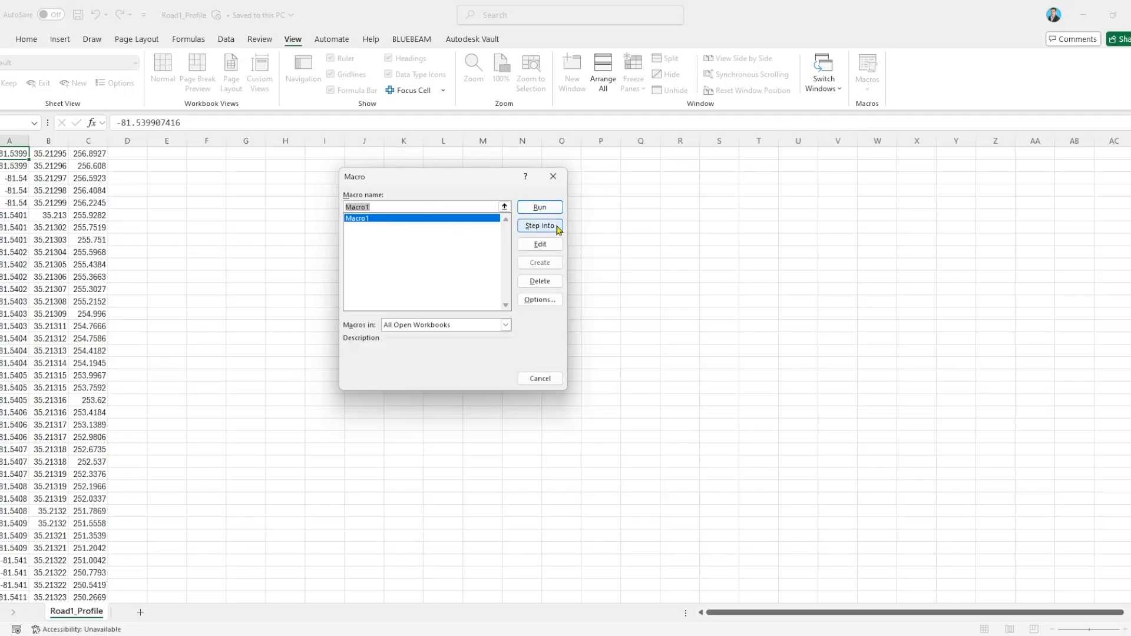
{"action": "left_click", "coordinate": [539, 244]}
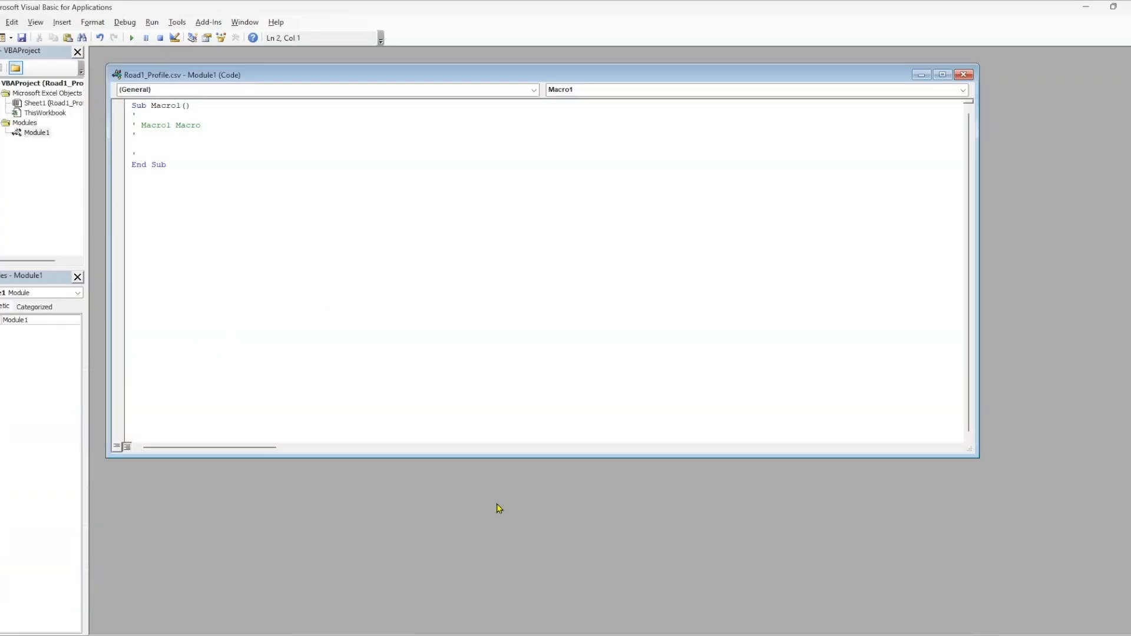
{"action": "key", "text": "ctrl+a"}
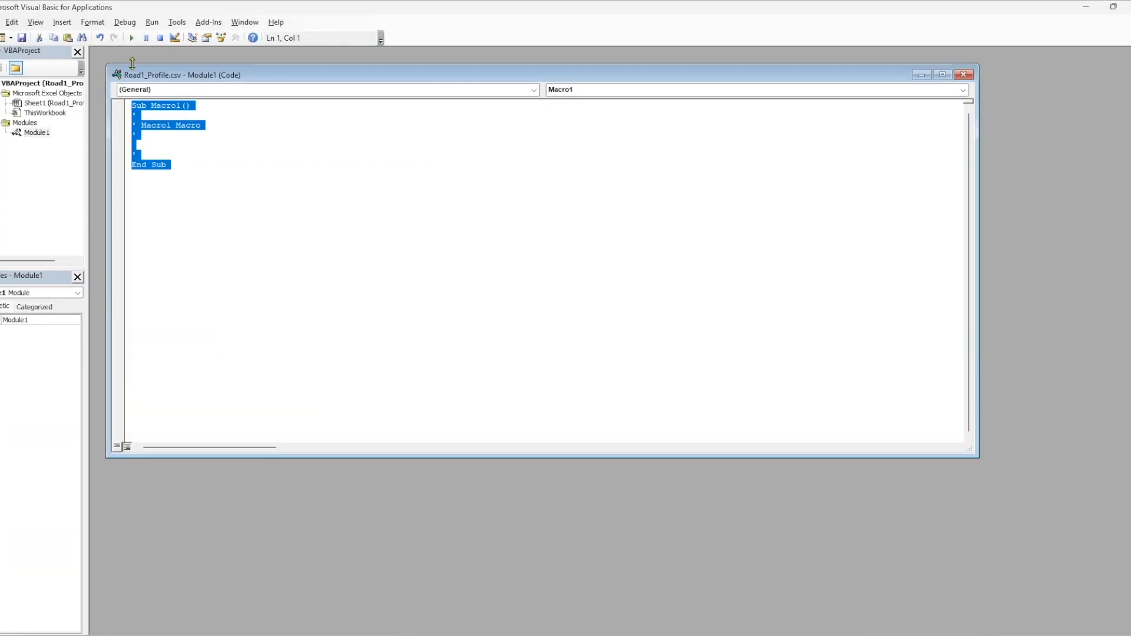
{"action": "key", "text": "ctrl+v"}
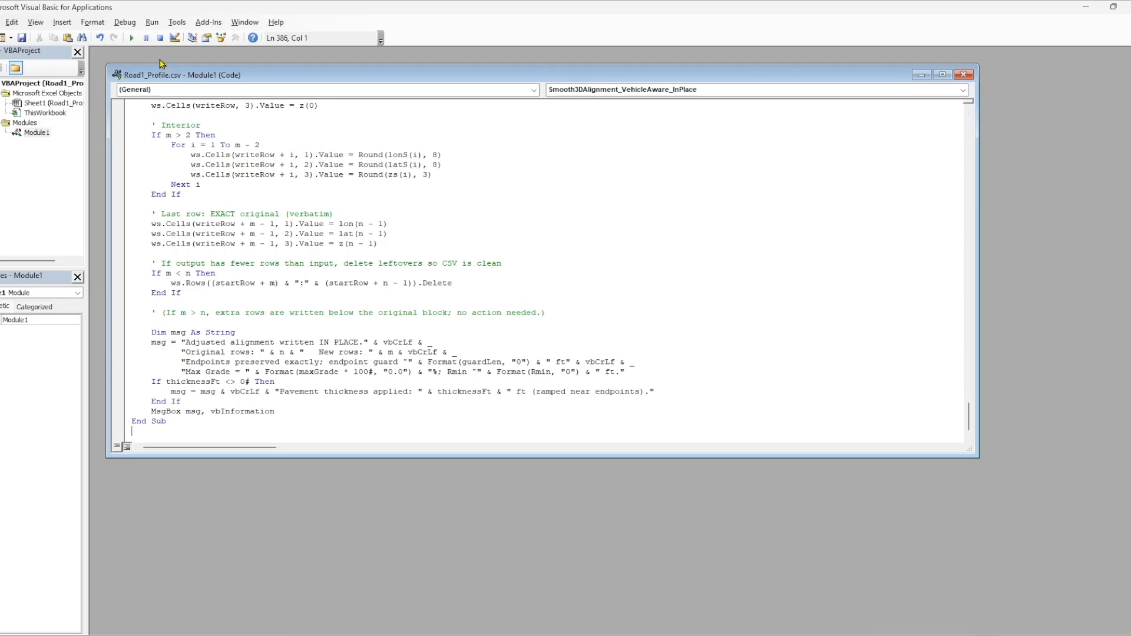
Step: Run the alignment macro with design speed 50 mph, superelevation 0.06, side friction 0.14 and maximum grade 1%
{"action": "left_click", "coordinate": [131, 38]}
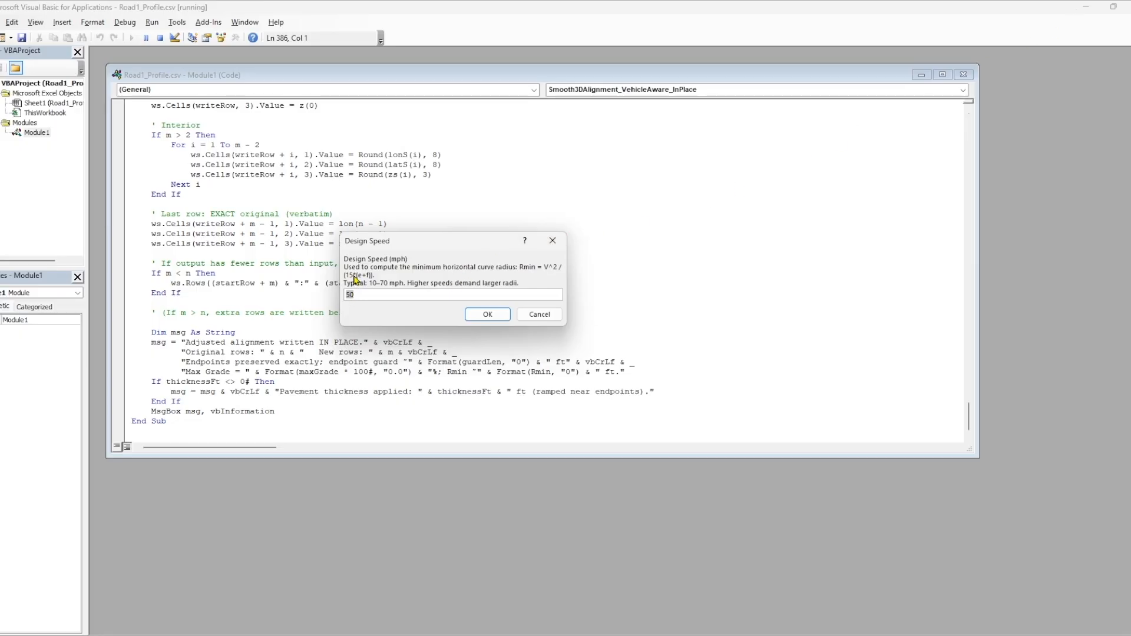
{"action": "left_click", "coordinate": [489, 314]}
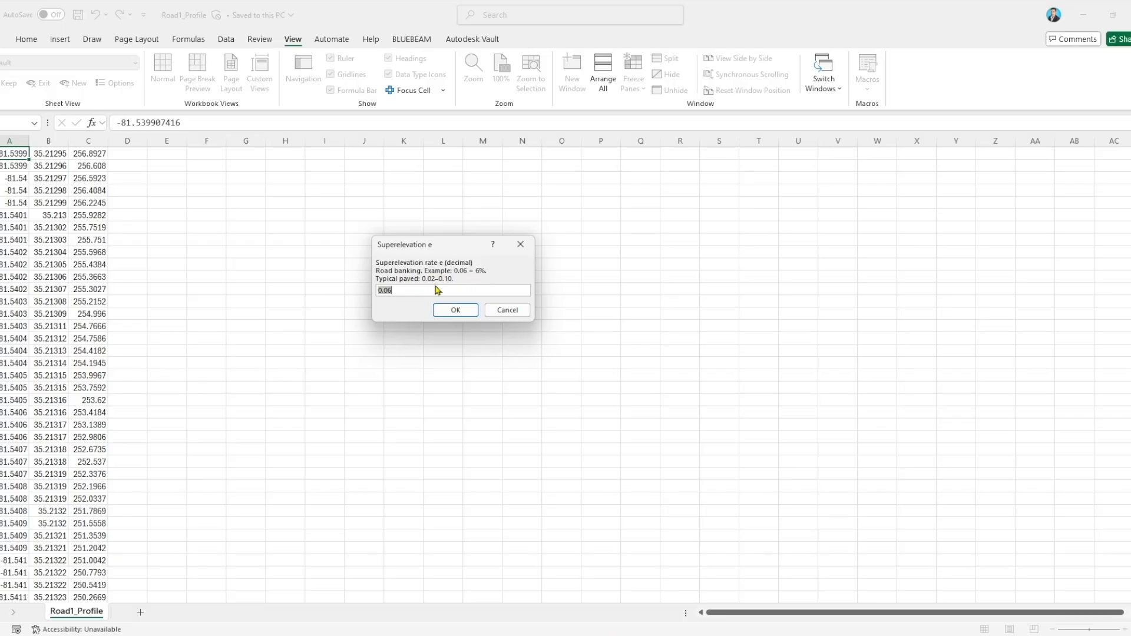
{"action": "left_click", "coordinate": [451, 309]}
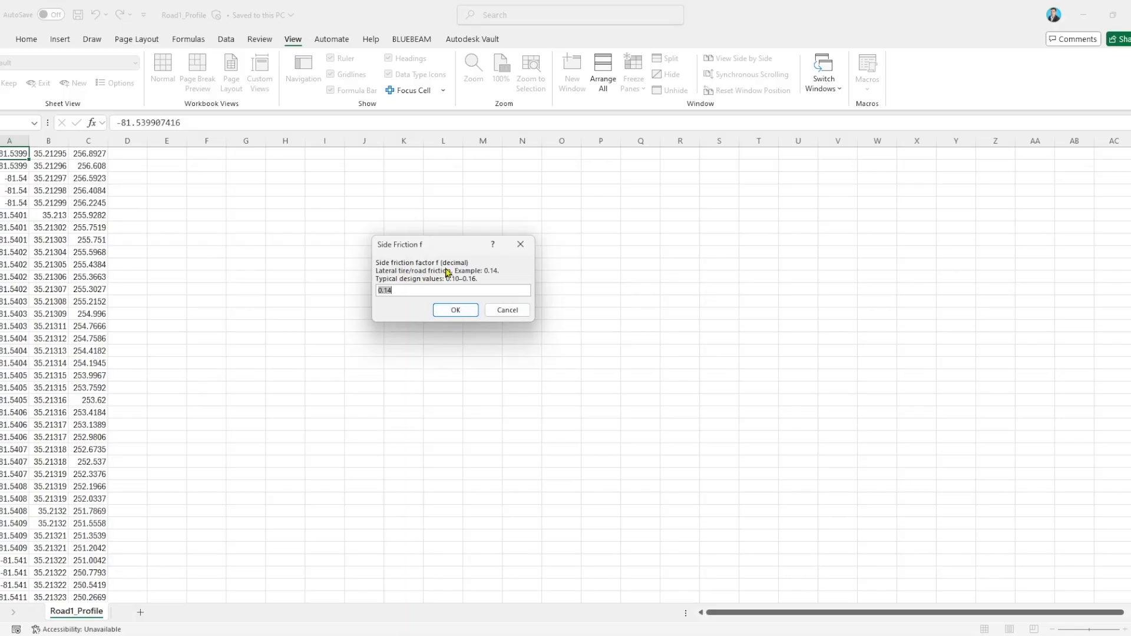
{"action": "left_click", "coordinate": [451, 312]}
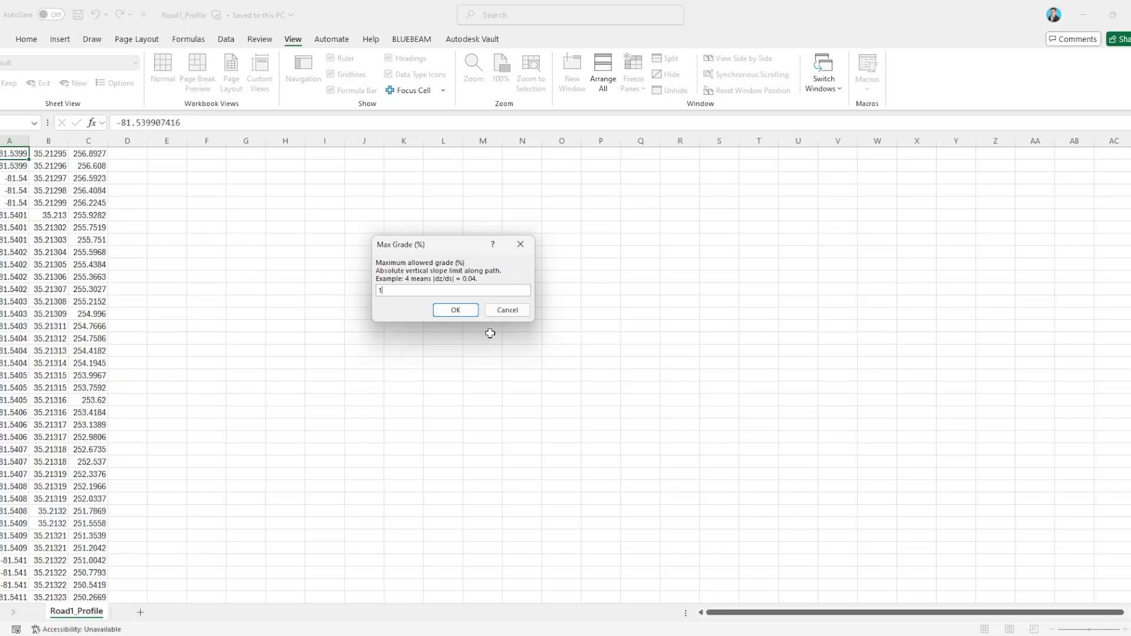
{"action": "left_click", "coordinate": [456, 311]}
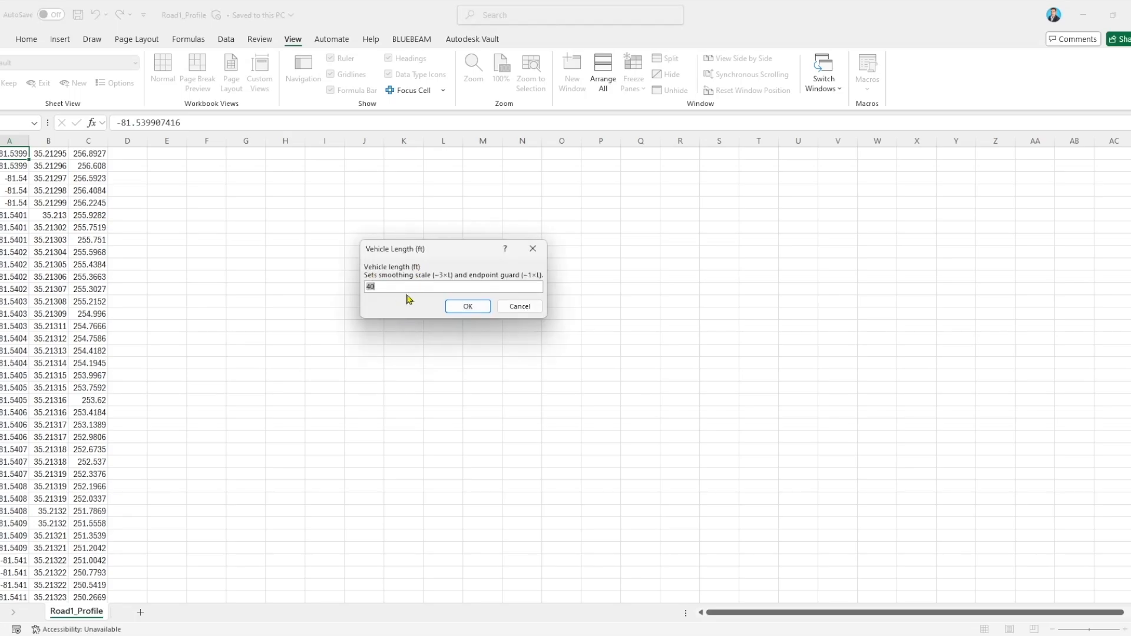
Step: Finish the macro run with a 40 ft vehicle length and a pavement thickness of 1 ft
{"action": "left_click", "coordinate": [477, 313]}
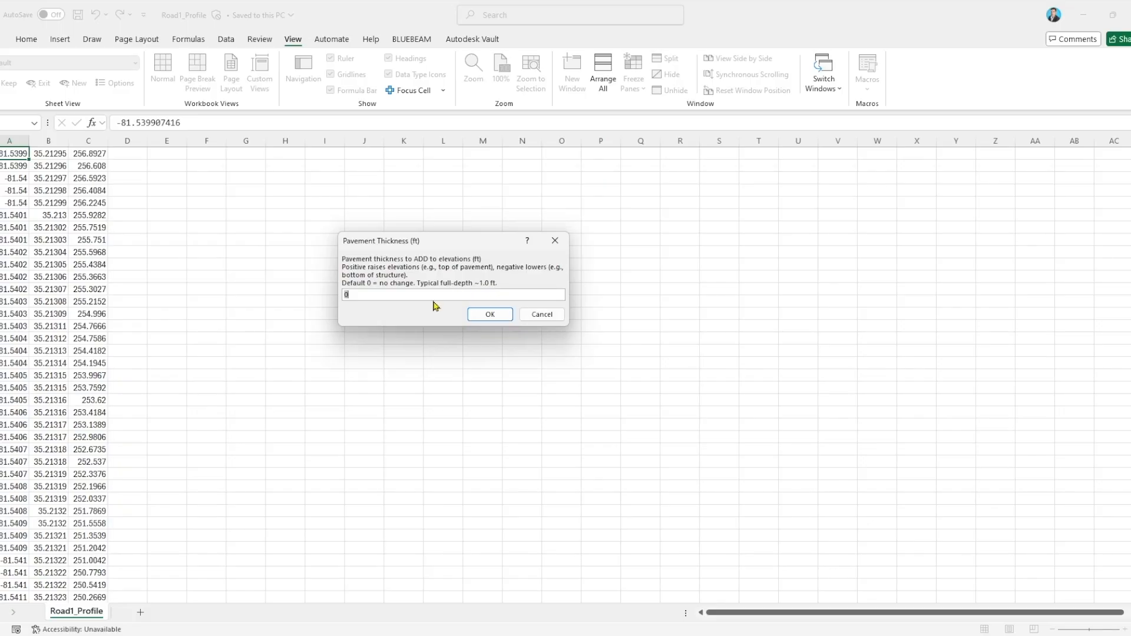
{"action": "left_click_drag", "start_coordinate": [430, 296], "coordinate": [321, 295]}
{"action": "type", "text": "1"}
{"action": "left_click", "coordinate": [491, 316]}
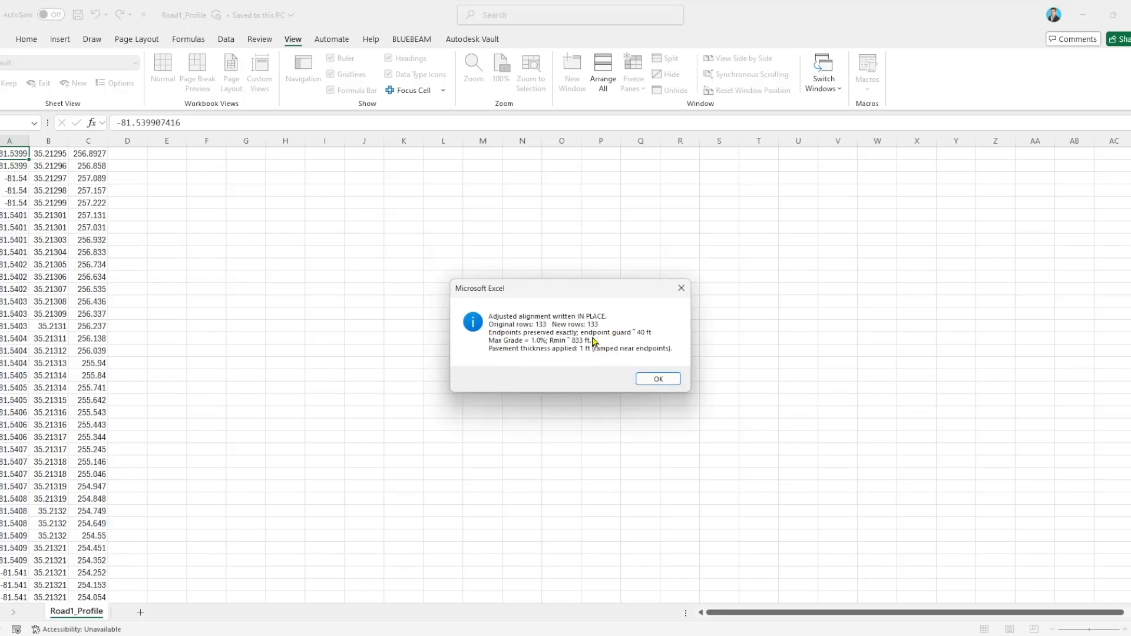
{"action": "left_click", "coordinate": [658, 379]}
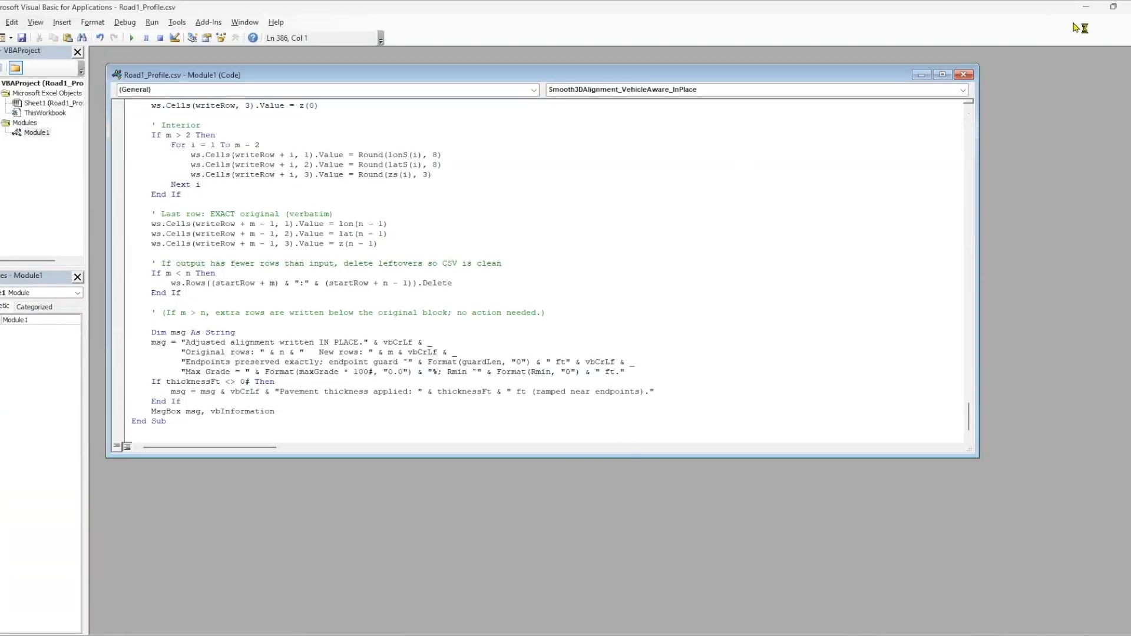
Step: Save the adjusted Road1_Profile workbook in Excel, then switch to Global Mapper and close the path profile
{"action": "left_click", "coordinate": [1089, 10]}
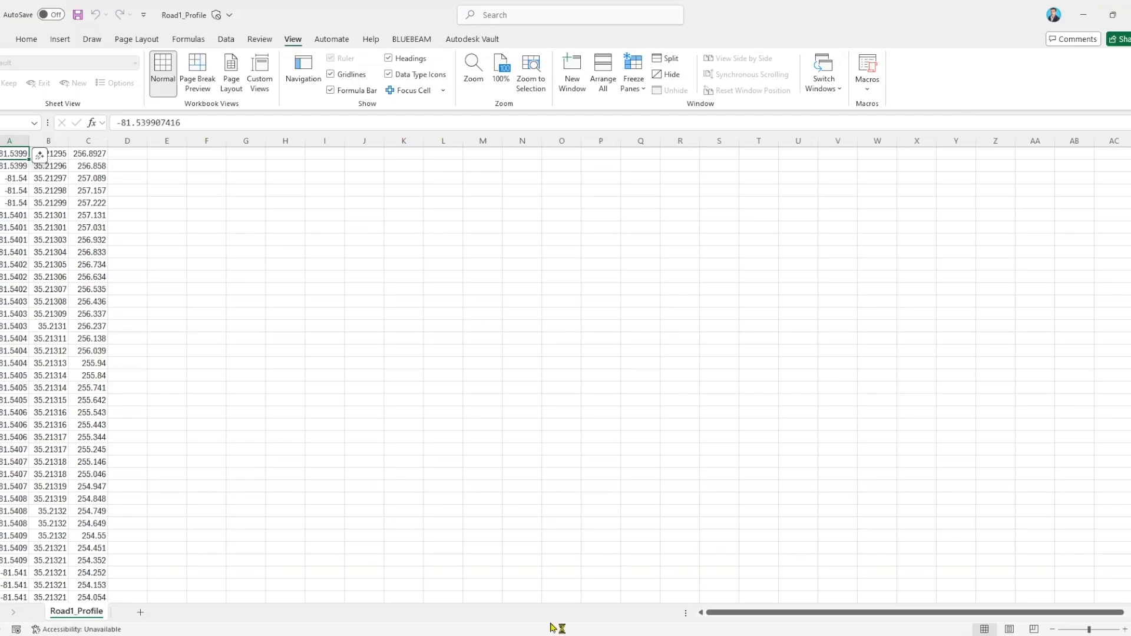
{"action": "left_click", "coordinate": [574, 635]}
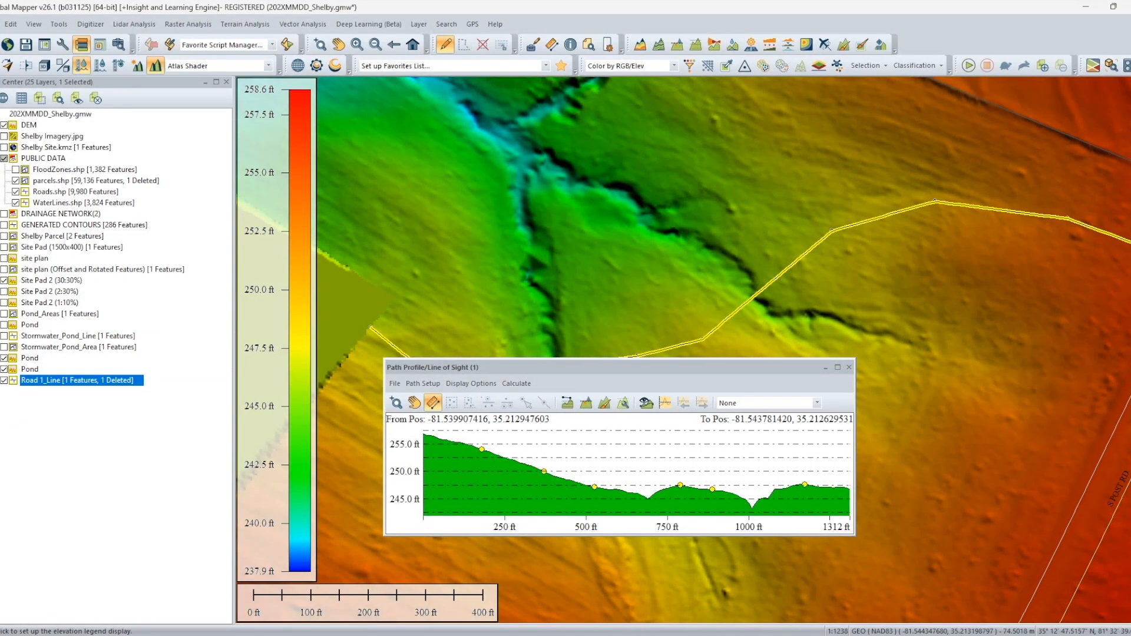
{"action": "mouse_move", "coordinate": [783, 634]}
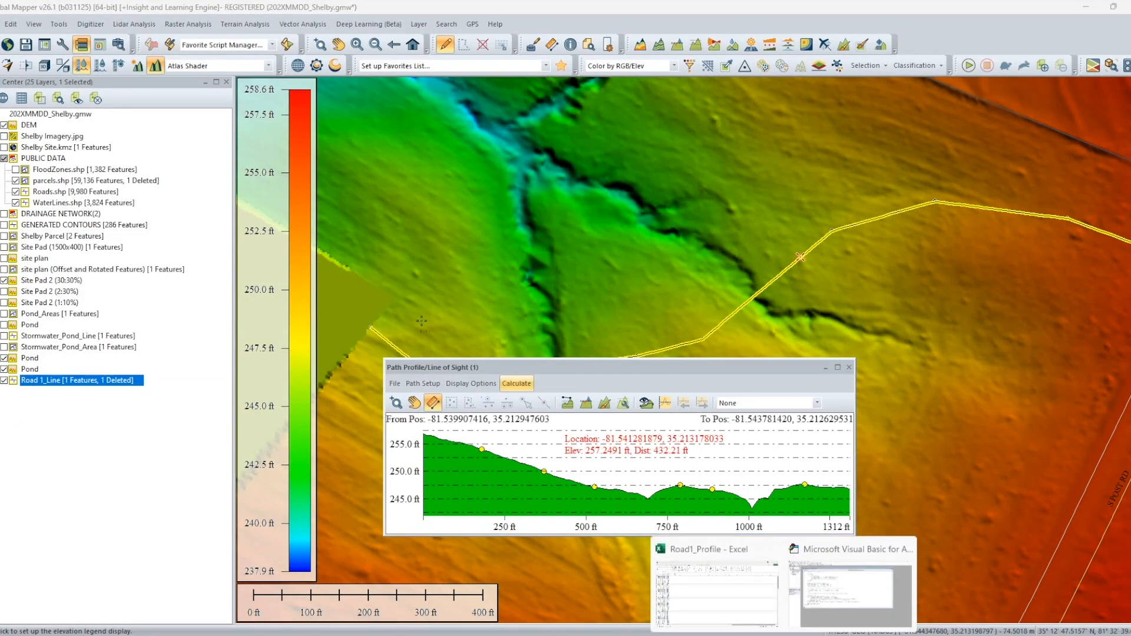
{"action": "left_click", "coordinate": [736, 580]}
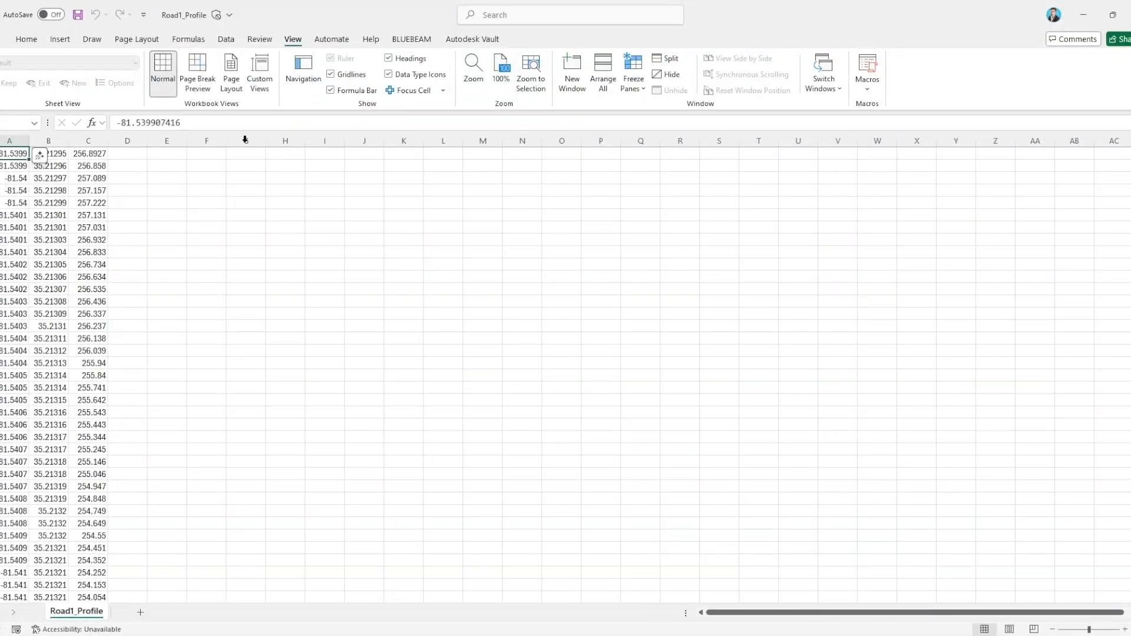
{"action": "left_click", "coordinate": [78, 15]}
{"action": "key", "text": "alt+Tab"}
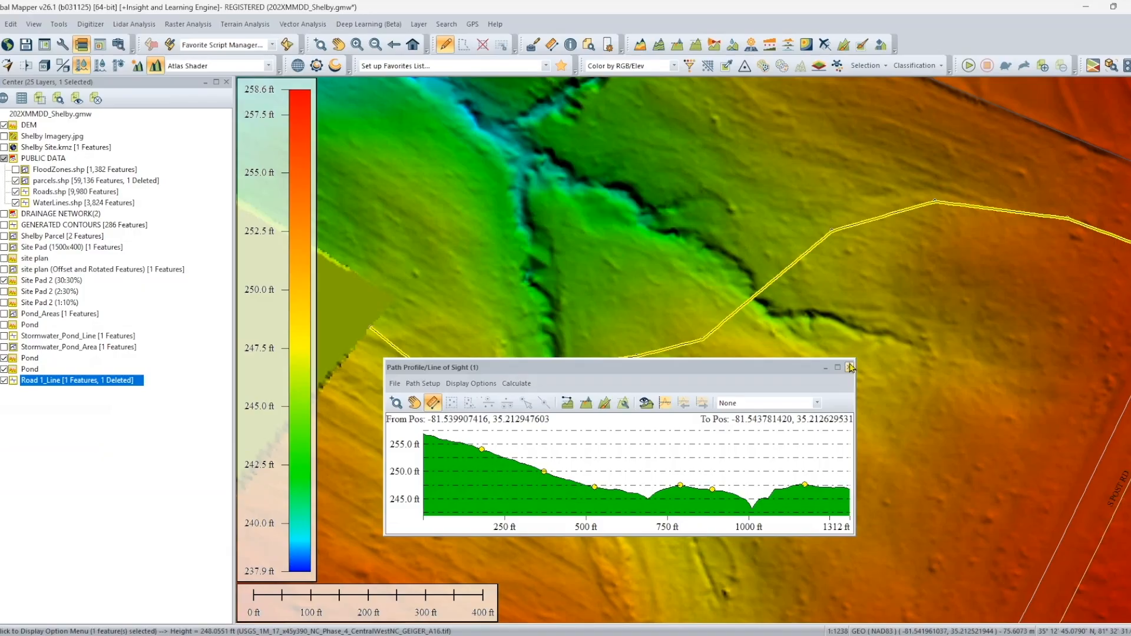
{"action": "left_click", "coordinate": [849, 367]}
Step: Try to load Road1_Profile.csv from the Shelby Project folder into the map
{"action": "left_click", "coordinate": [7, 45]}
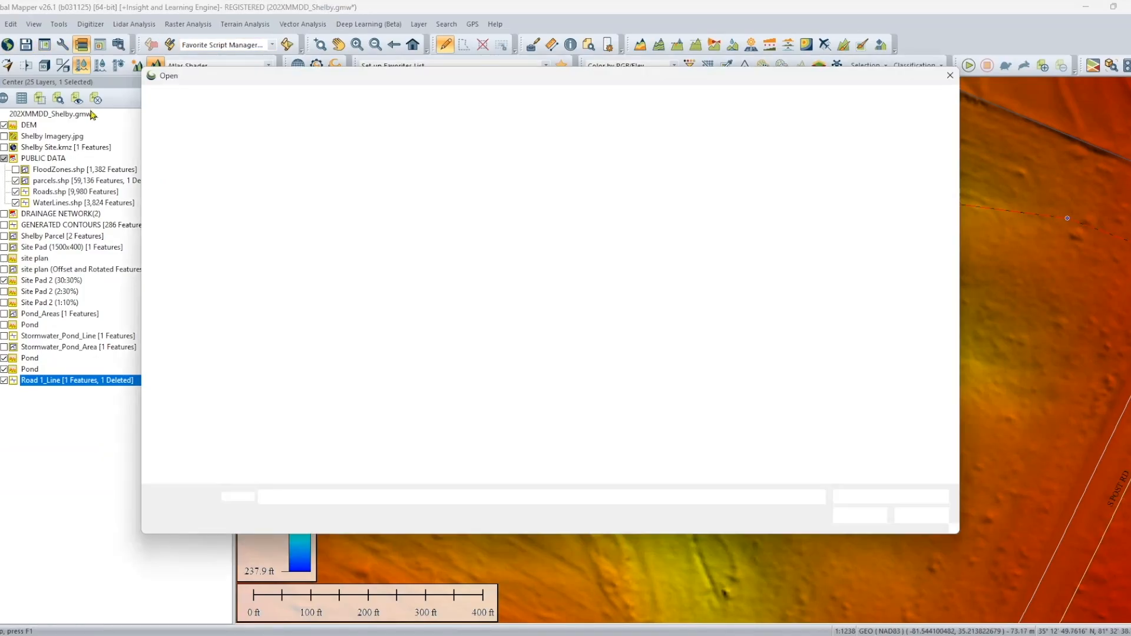
{"action": "double_click", "coordinate": [384, 318]}
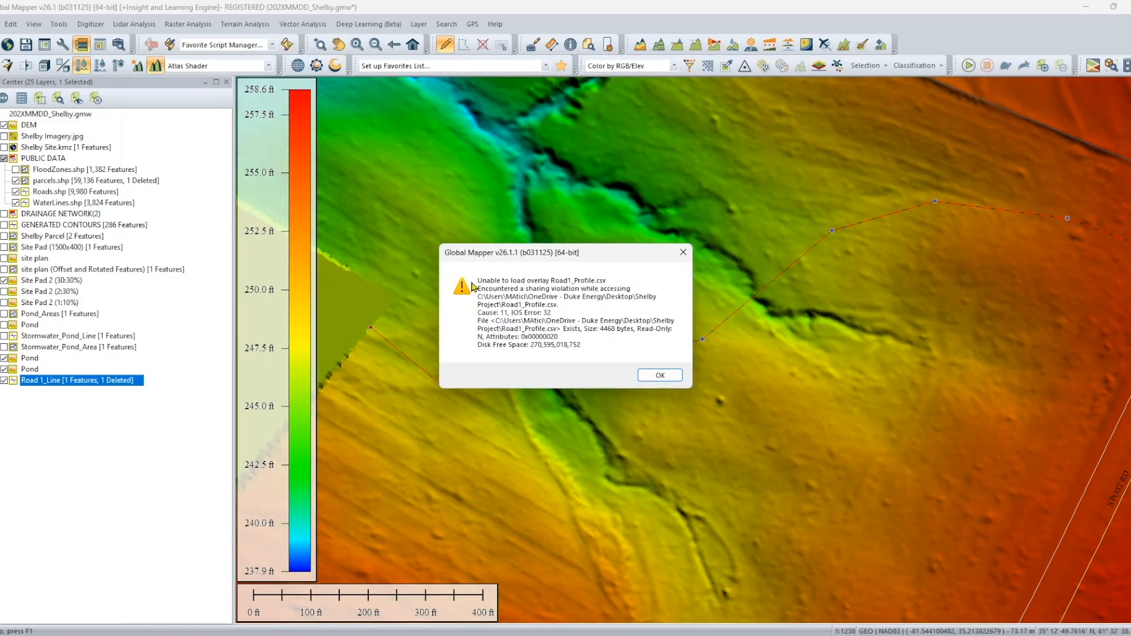
{"action": "left_click", "coordinate": [659, 375]}
Step: Switch to Excel and close the Road1_Profile workbook to release the file
{"action": "left_click", "coordinate": [825, 578]}
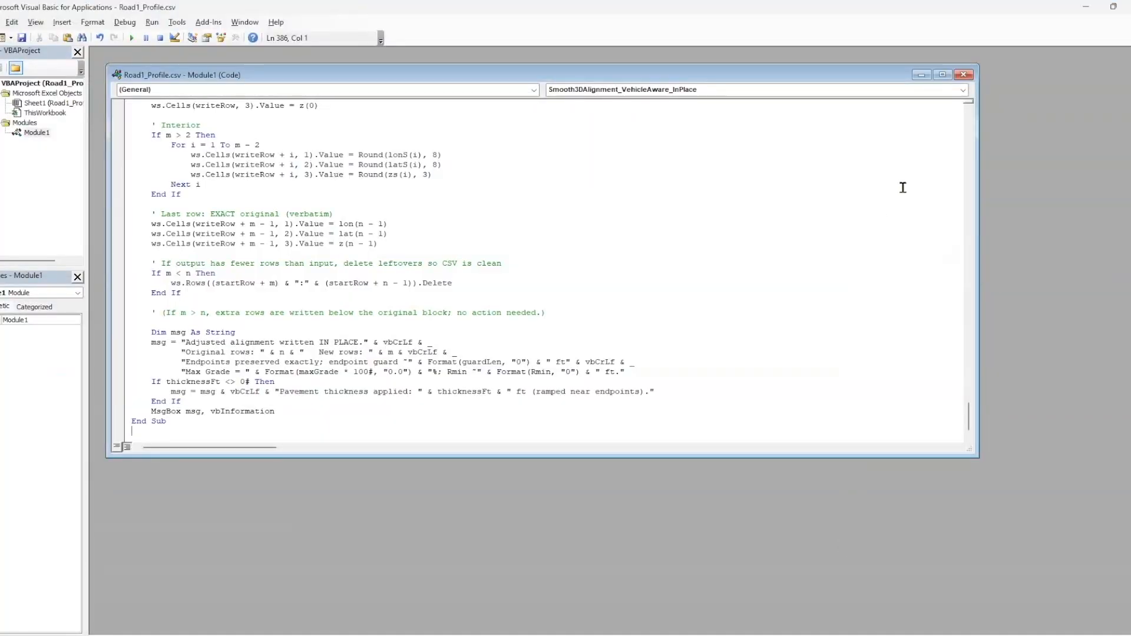
{"action": "key", "text": "alt+F11"}
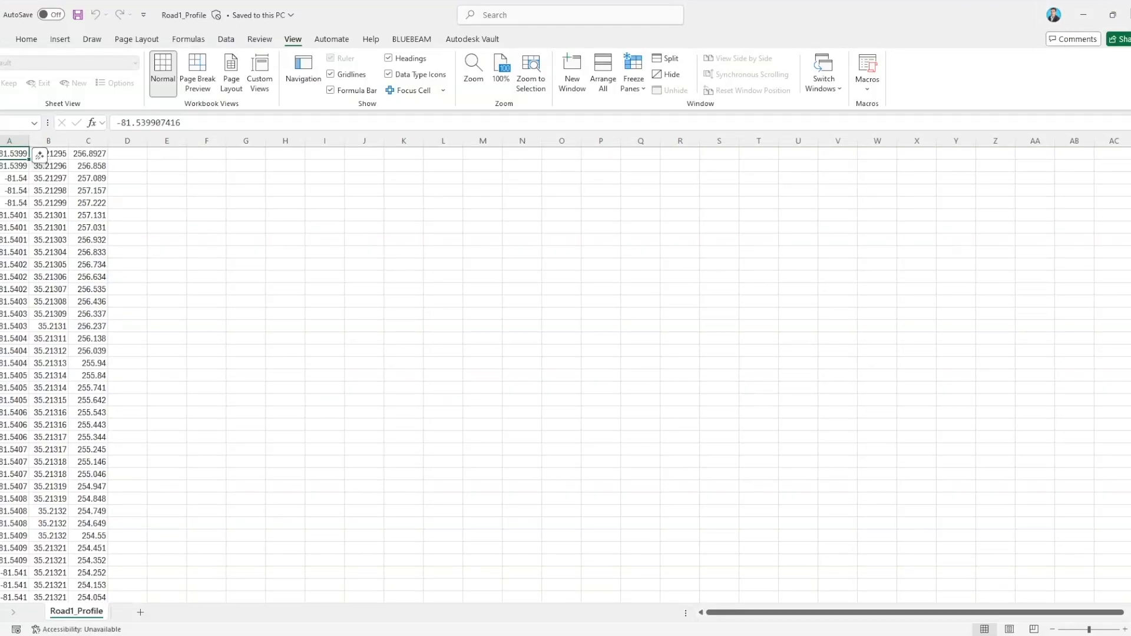
{"action": "left_click", "coordinate": [1130, 15]}
Step: Load Road1_Profile.csv from the Shelby Project folder as point, line and area features, in geographic NAD83 with elevations in feet
{"action": "left_click", "coordinate": [1, 45]}
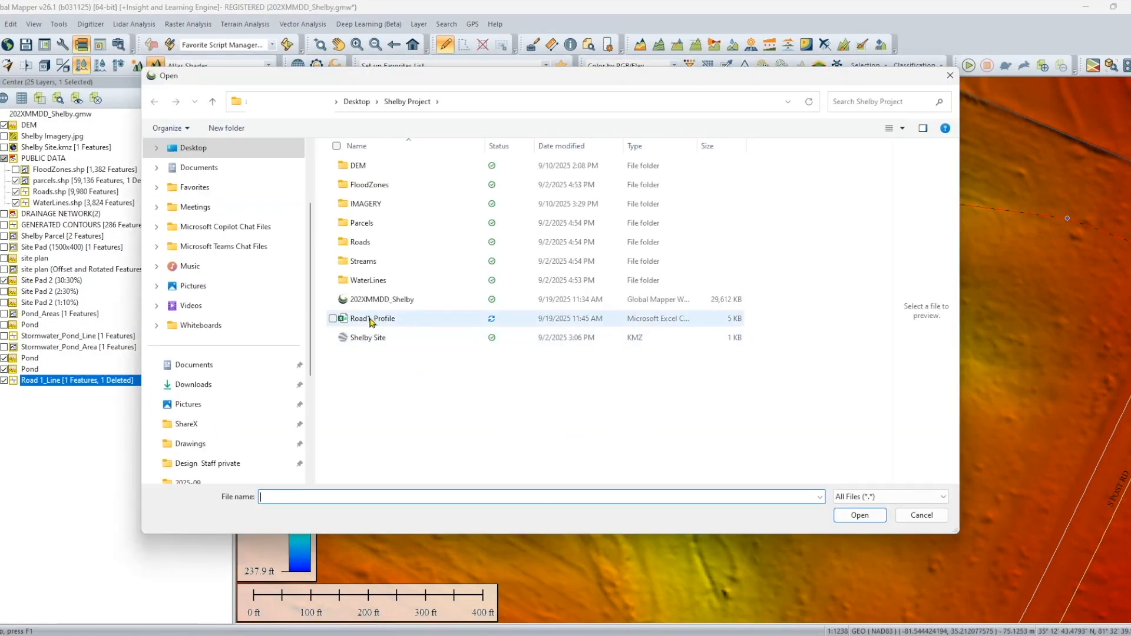
{"action": "double_click", "coordinate": [371, 320]}
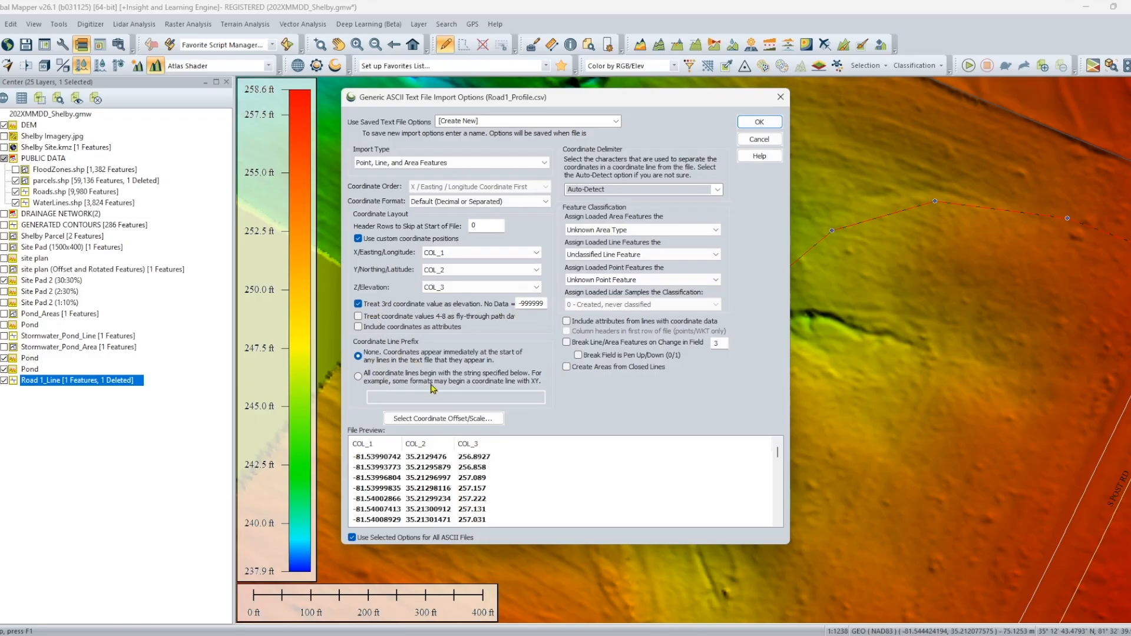
{"action": "left_click", "coordinate": [758, 121]}
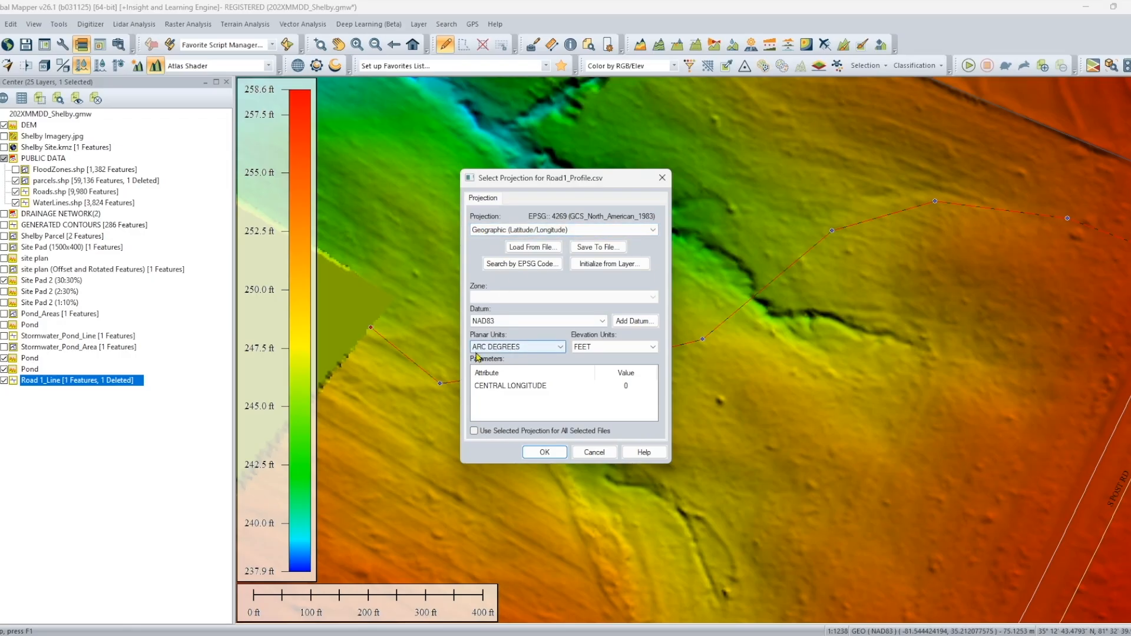
{"action": "left_click", "coordinate": [582, 347]}
{"action": "left_click", "coordinate": [579, 356]}
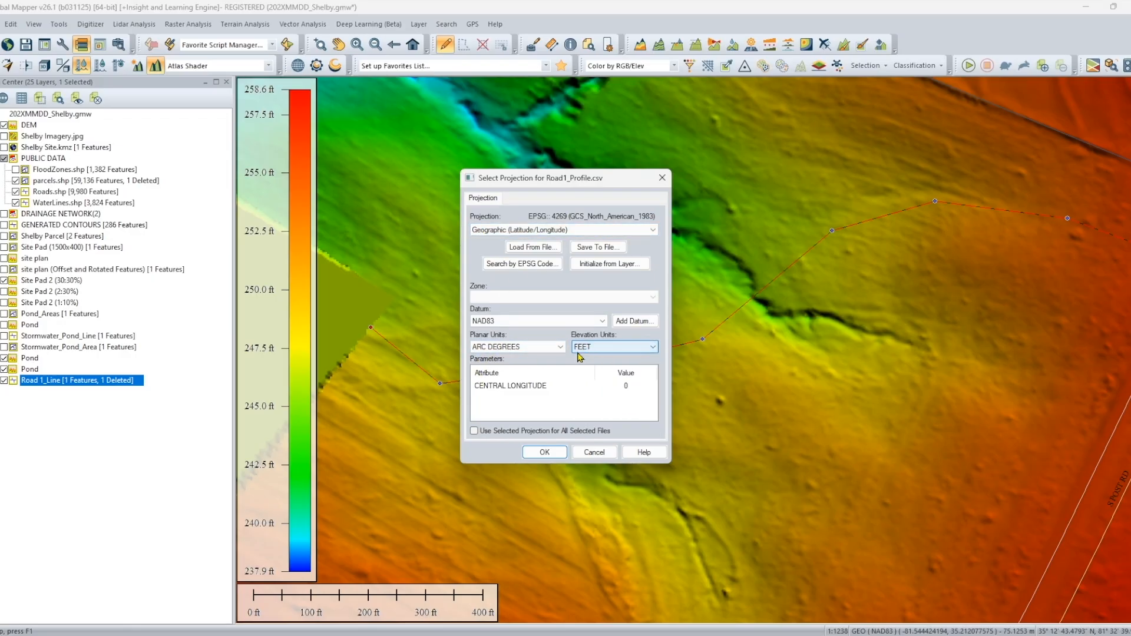
{"action": "left_click", "coordinate": [553, 453]}
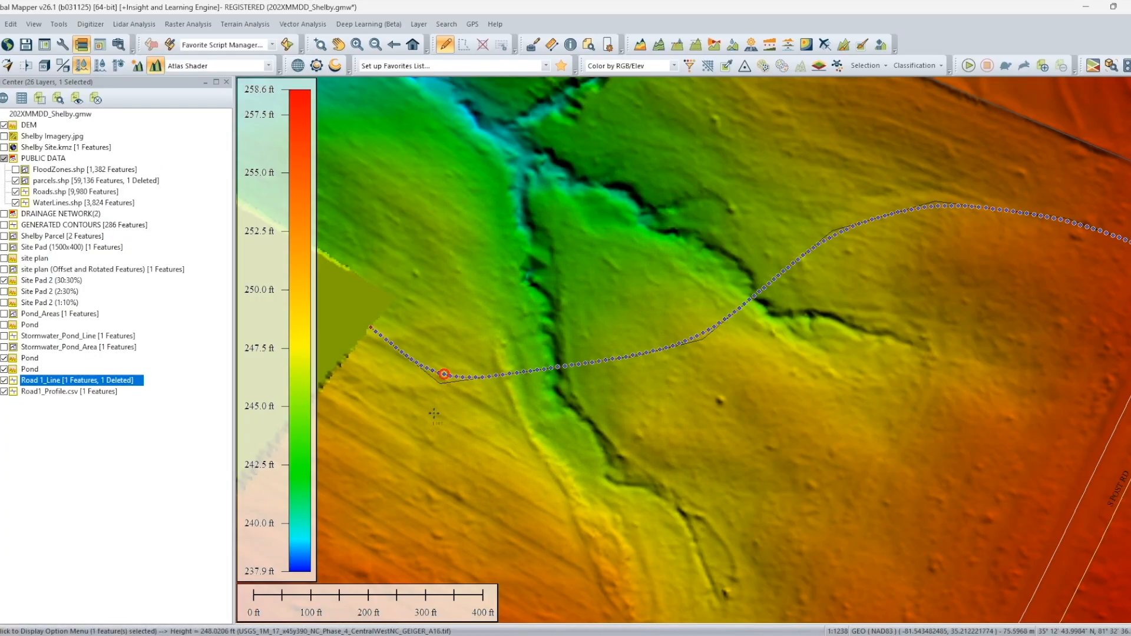
Step: Hide the Road 1_Line layer and buffer the imported profile line by a fixed 14 ft on both sides into a Road1_Area layer
{"action": "left_click", "coordinate": [481, 360]}
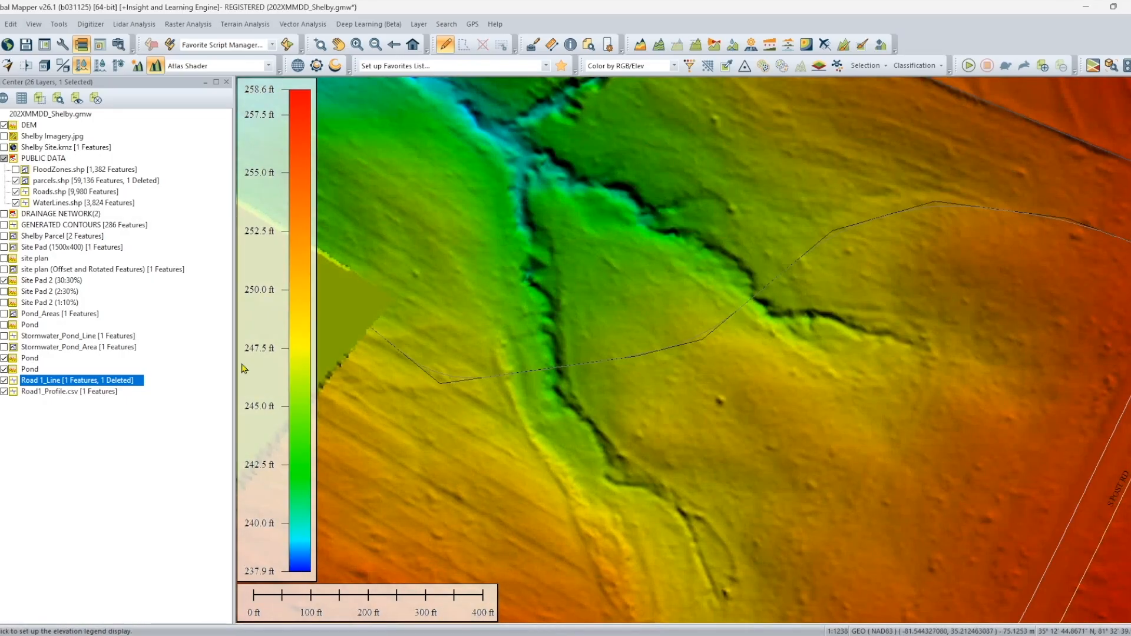
{"action": "left_click", "coordinate": [4, 381]}
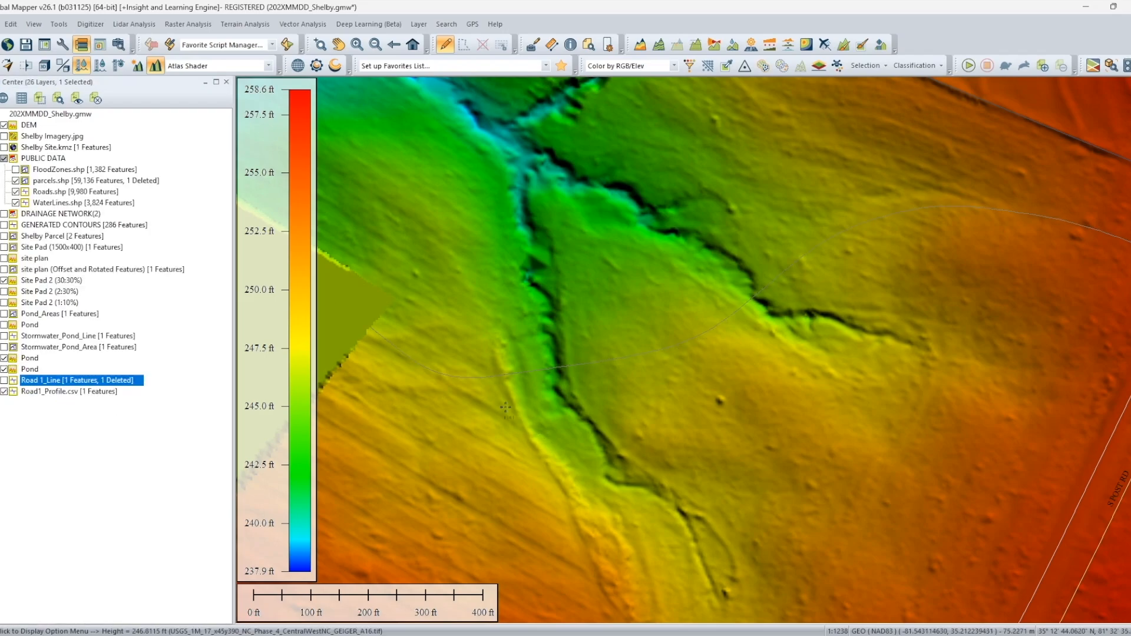
{"action": "left_click", "coordinate": [443, 375]}
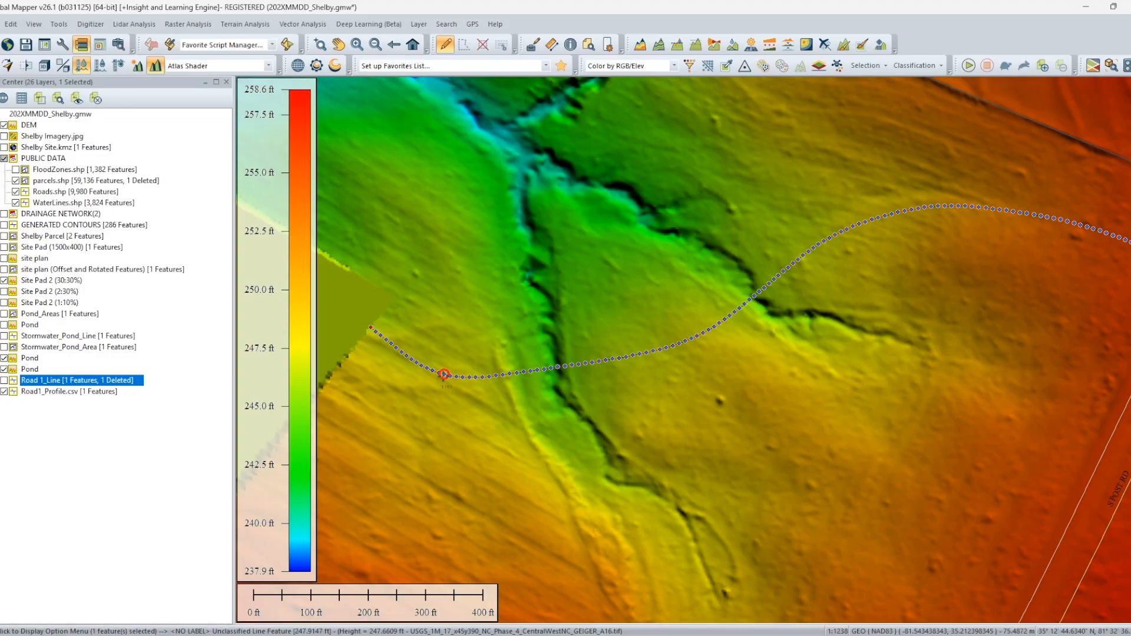
{"action": "right_click", "coordinate": [443, 376]}
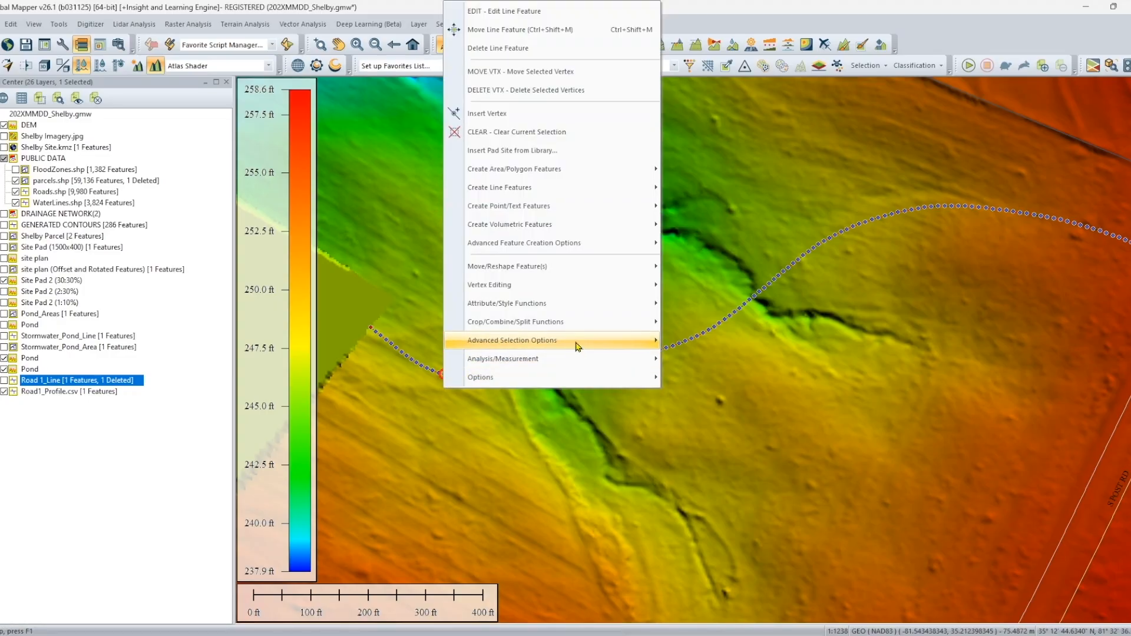
{"action": "mouse_move", "coordinate": [597, 243]}
{"action": "left_click", "coordinate": [694, 243]}
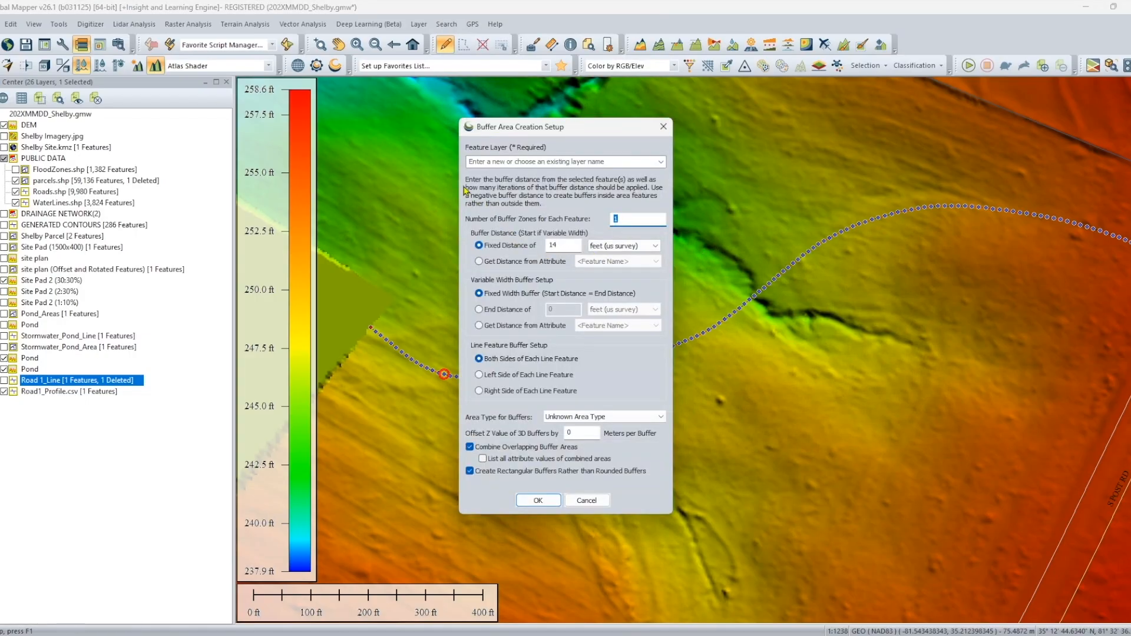
{"action": "left_click", "coordinate": [505, 160]}
{"action": "type", "text": "Road1_Area"}
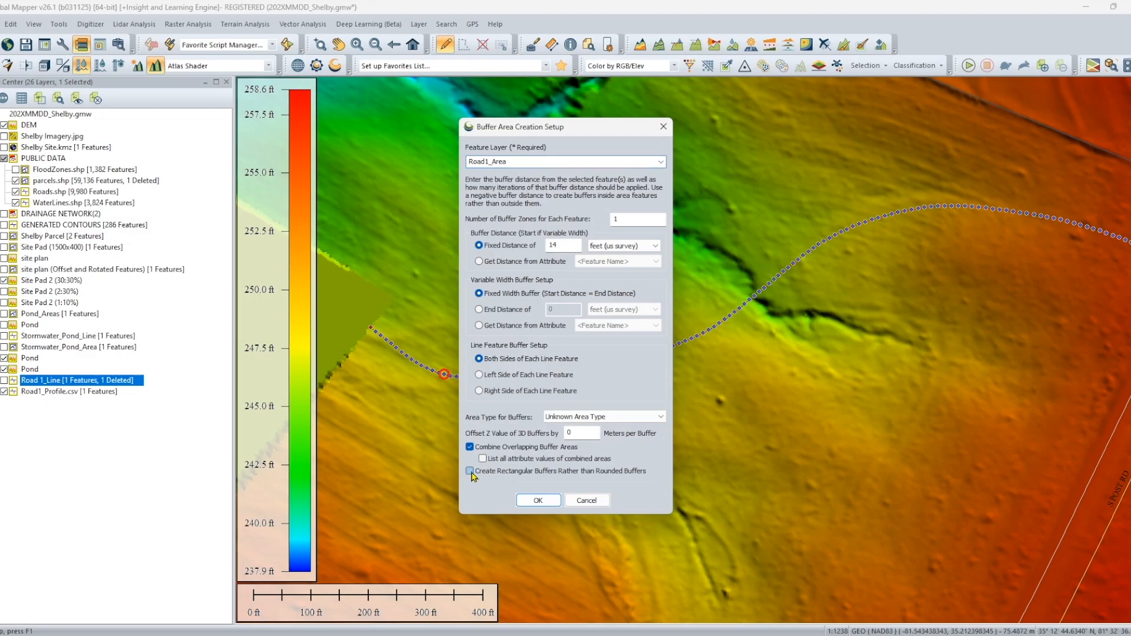
{"action": "left_click", "coordinate": [470, 471]}
{"action": "left_click", "coordinate": [538, 501]}
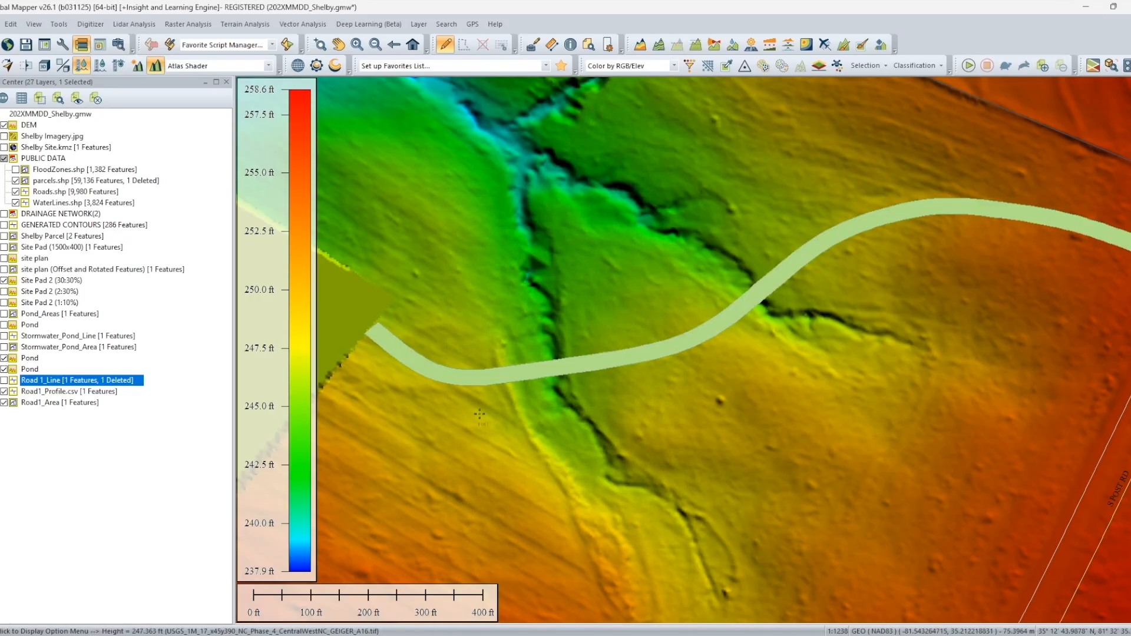
Step: Examine the road area's height above the terrain in the 3D view, especially where it crosses the drainage channels
{"action": "left_click", "coordinate": [44, 65]}
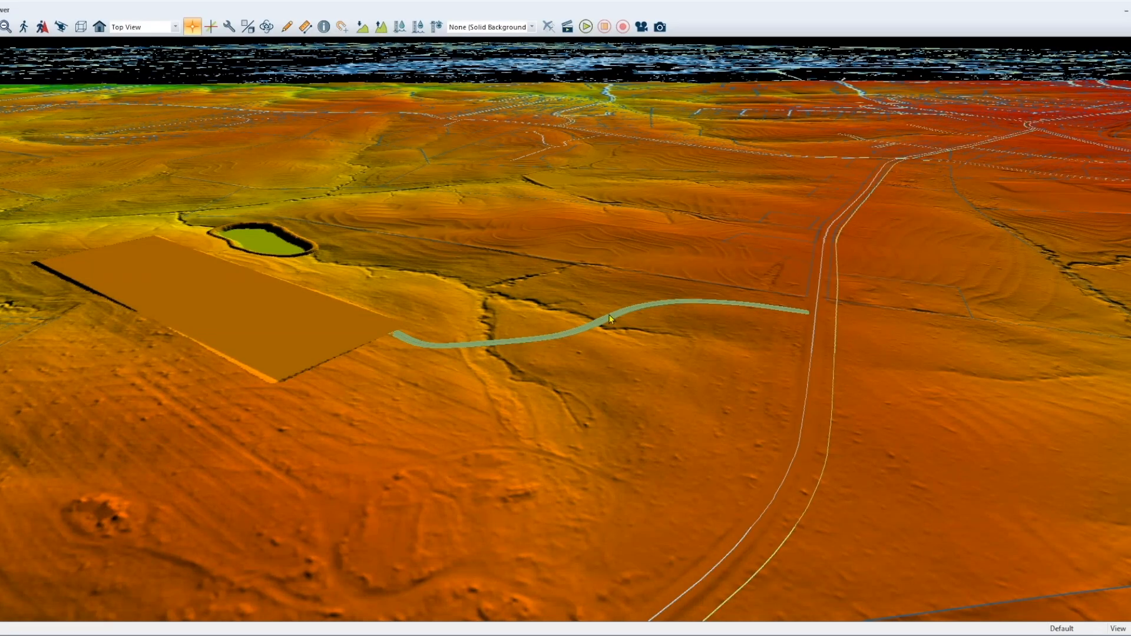
{"action": "left_click_drag", "start_coordinate": [610, 314], "coordinate": [664, 275]}
{"action": "scroll", "coordinate": [441, 389], "scroll_direction": "up", "scroll_amount": 6}
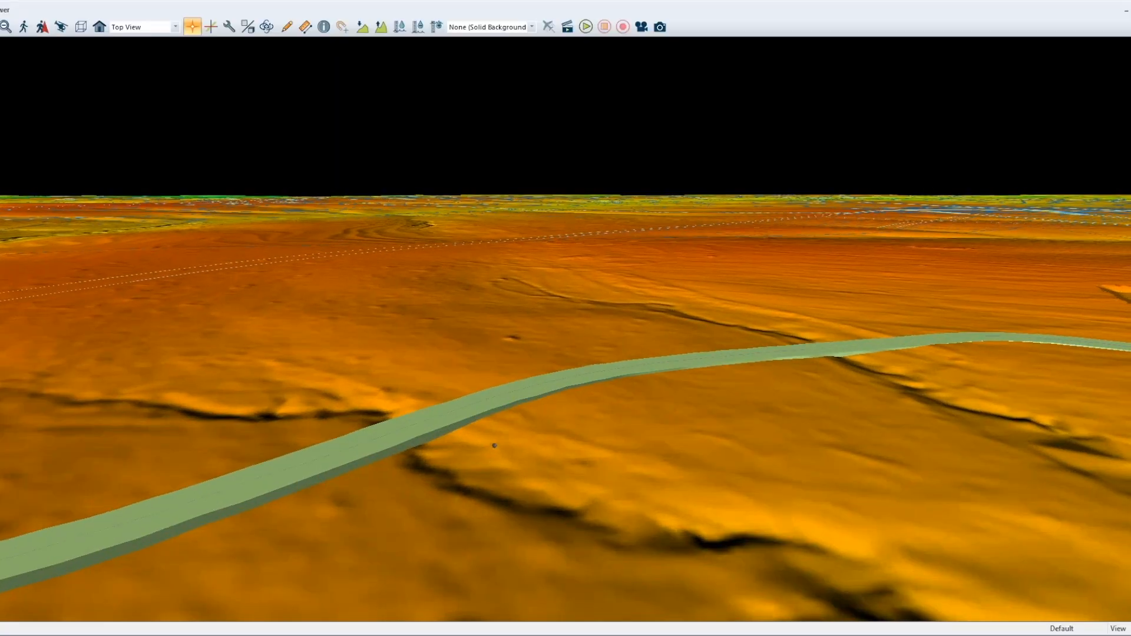
{"action": "left_click_drag", "start_coordinate": [494, 446], "coordinate": [622, 457]}
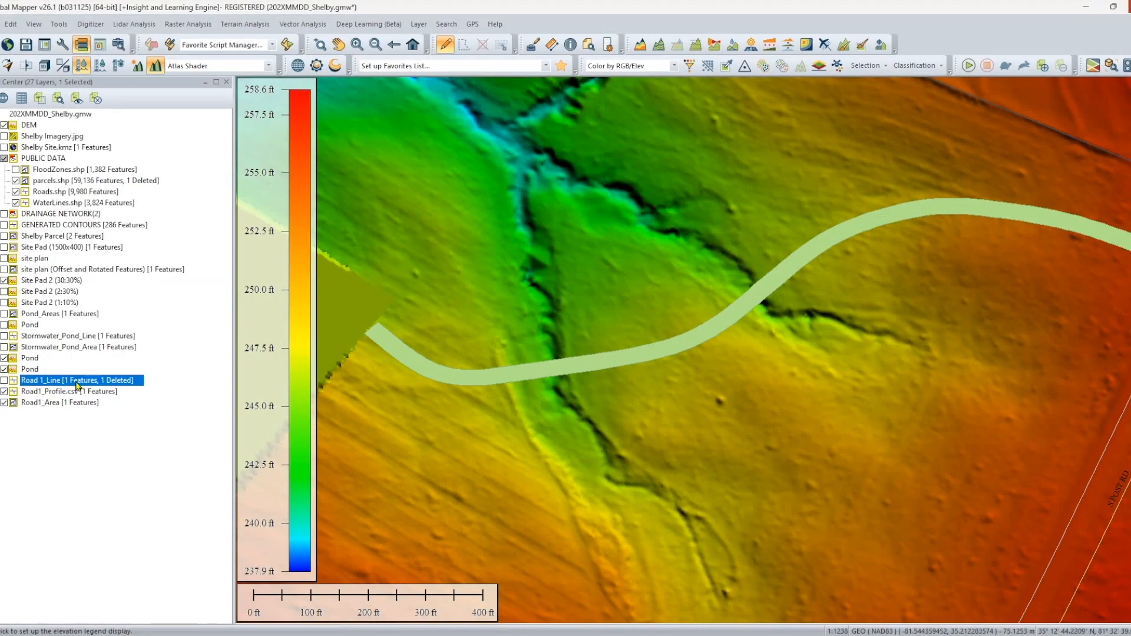
Step: Hide the Road1_Area and Road1_Profile.csv layers on the map
{"action": "left_click", "coordinate": [37, 405]}
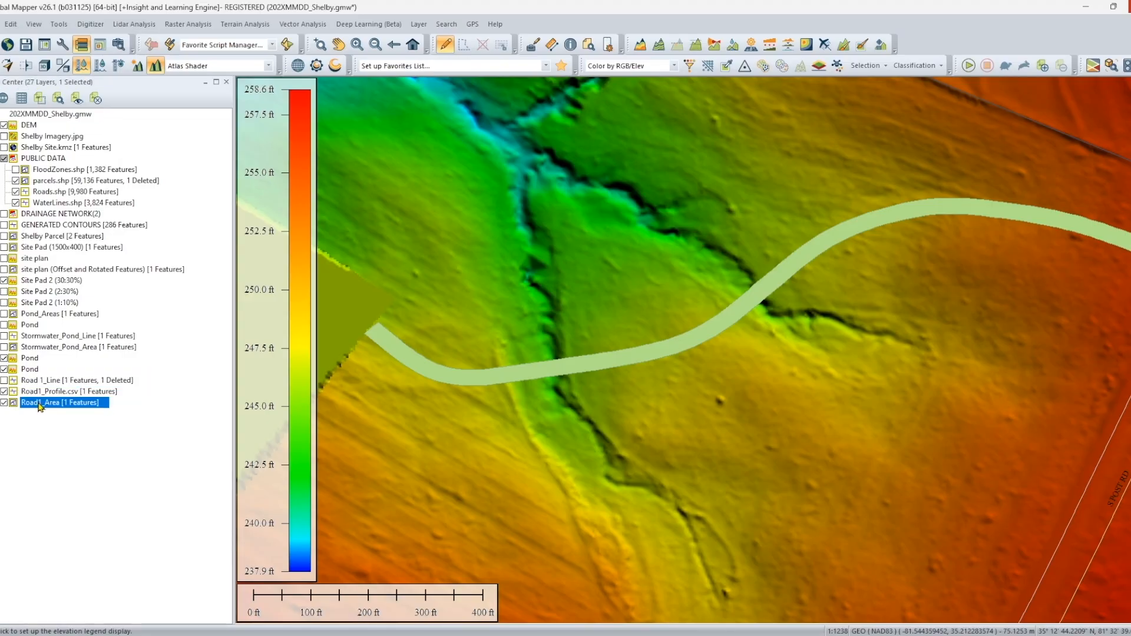
{"action": "left_click", "coordinate": [4, 404]}
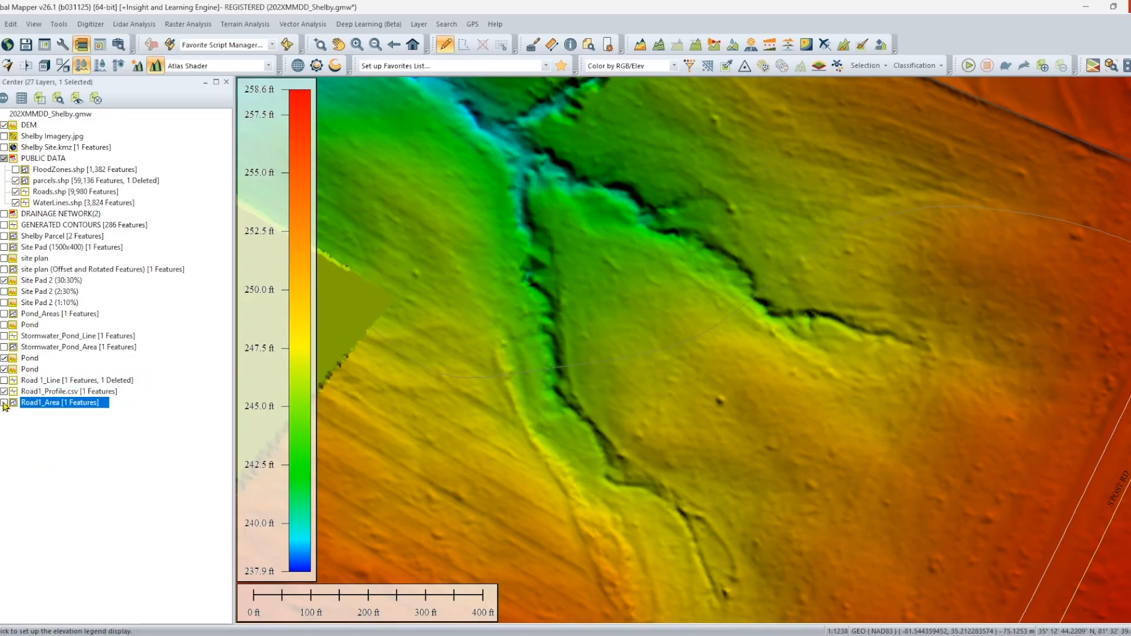
{"action": "left_click", "coordinate": [53, 392]}
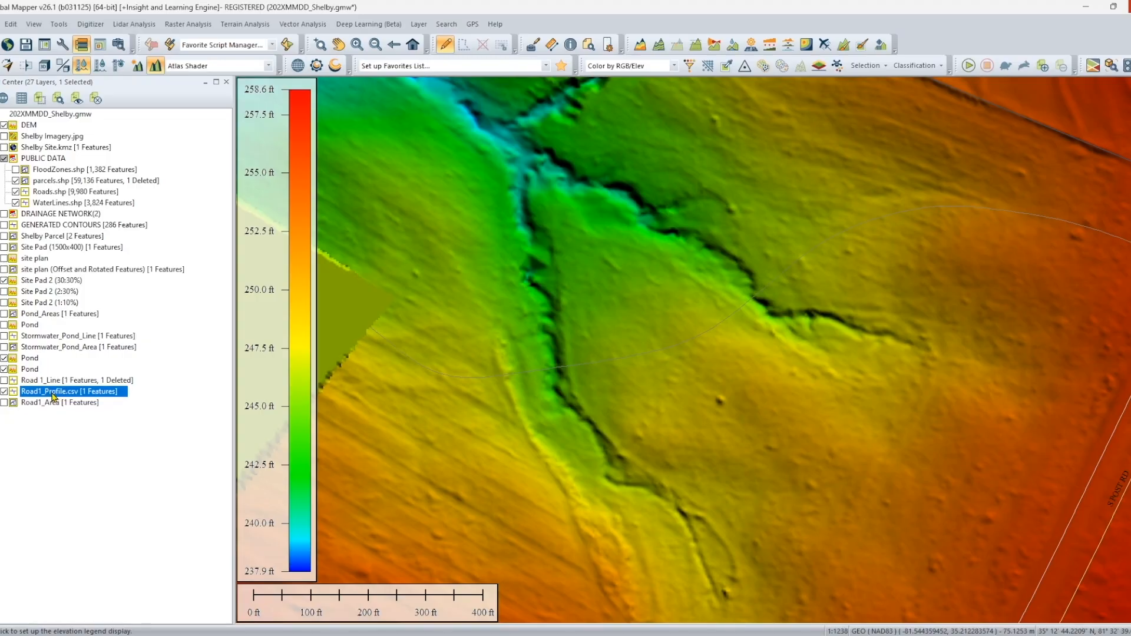
{"action": "left_click", "coordinate": [427, 368]}
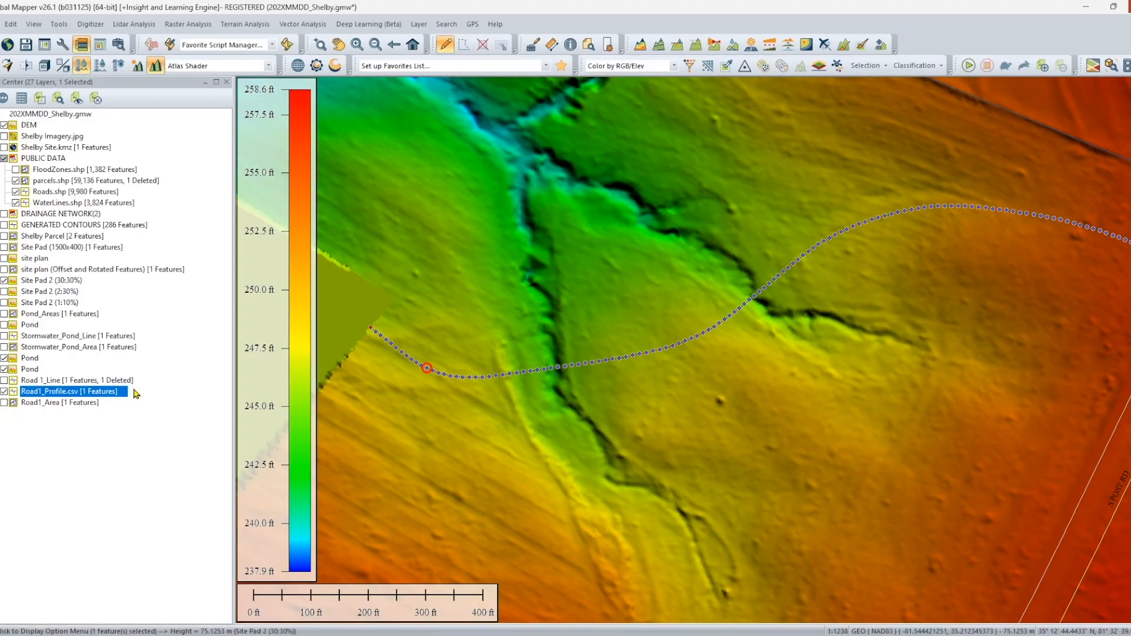
{"action": "left_click", "coordinate": [52, 396]}
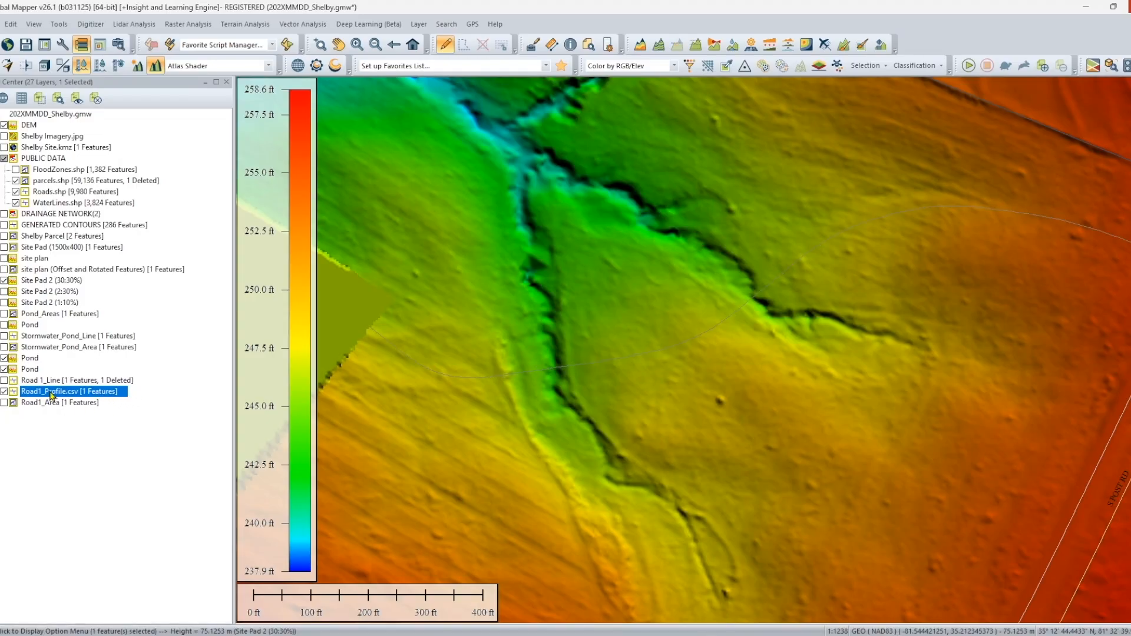
{"action": "left_click", "coordinate": [7, 393]}
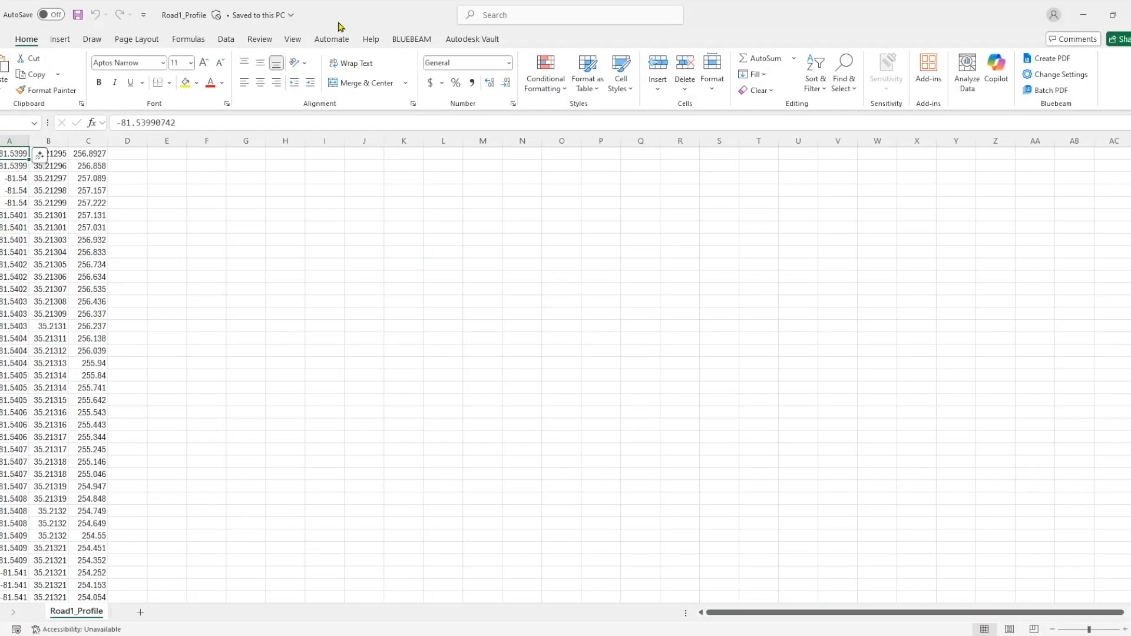
Step: In the Road1_Profile workbook in Excel, record an empty Macro1 stored in this workbook and open it for editing
{"action": "left_click", "coordinate": [293, 39]}
{"action": "left_click", "coordinate": [877, 88]}
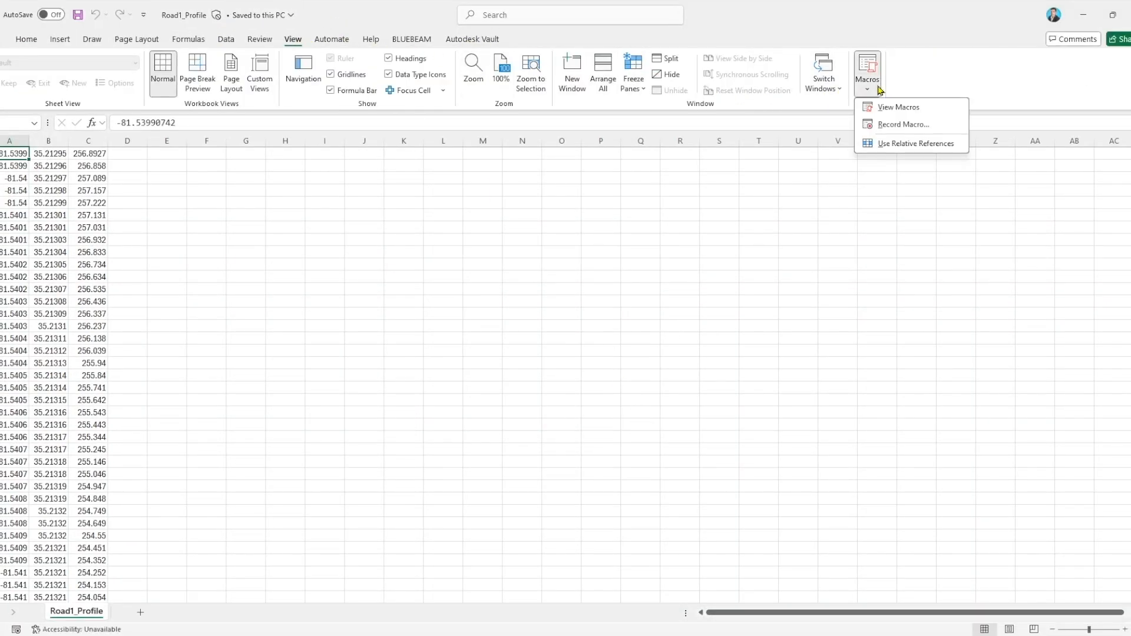
{"action": "left_click", "coordinate": [889, 127]}
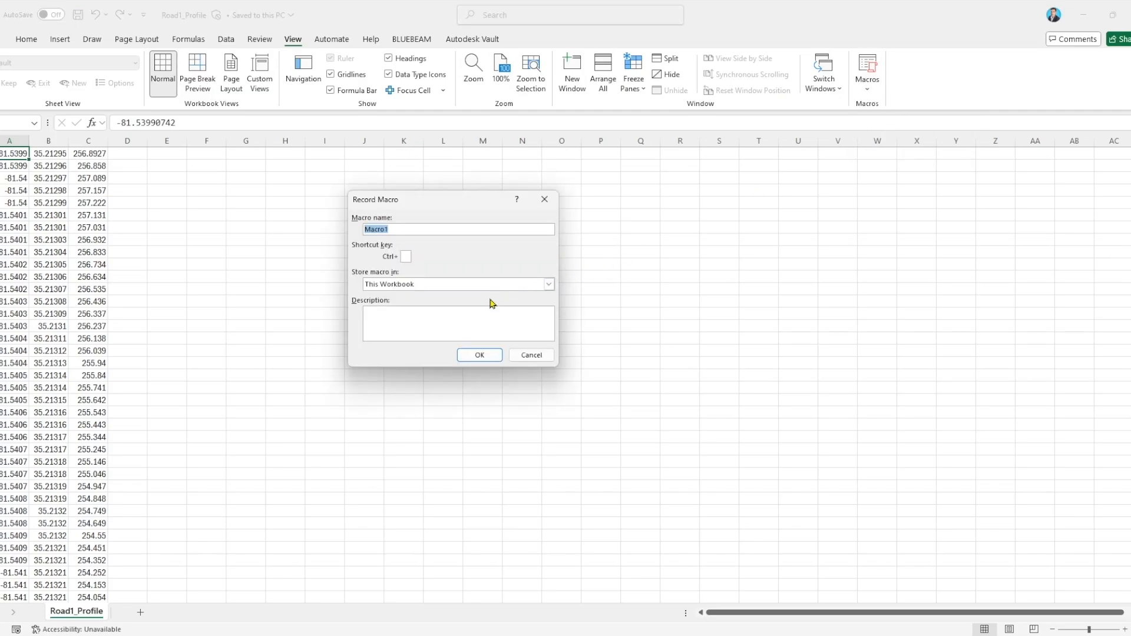
{"action": "left_click", "coordinate": [480, 355]}
{"action": "left_click", "coordinate": [867, 88]}
{"action": "left_click", "coordinate": [878, 121]}
{"action": "left_click", "coordinate": [867, 85]}
{"action": "left_click", "coordinate": [880, 106]}
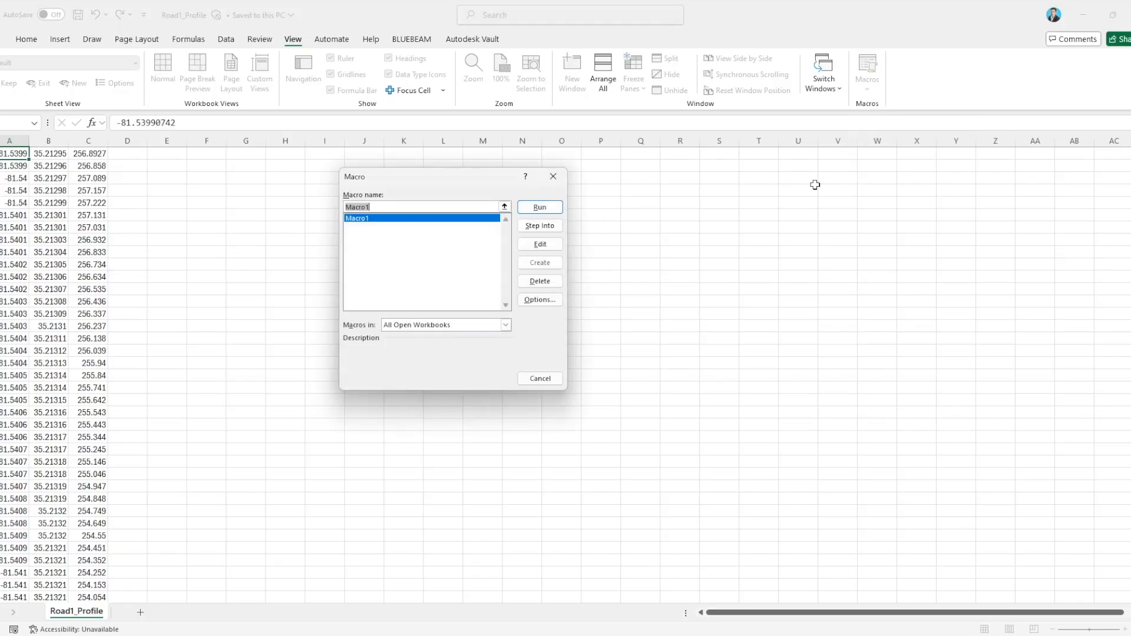
{"action": "left_click", "coordinate": [544, 248]}
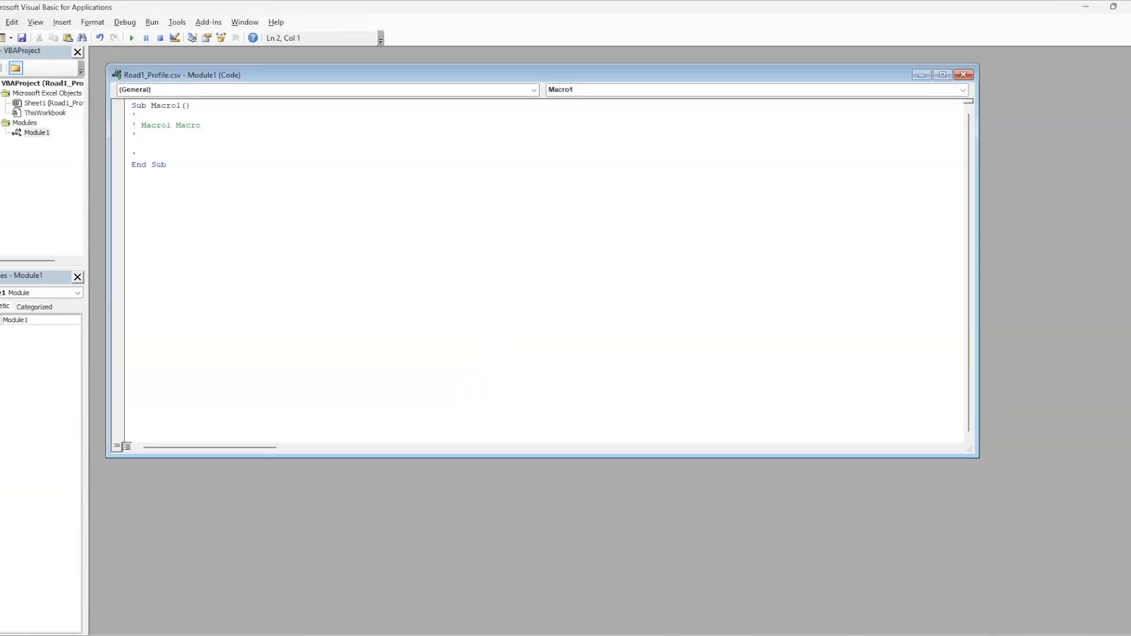
Step: Replace all of Macro1's code with the copied Smooth3DAlignment_VehicleAware_InPlace macro
{"action": "key", "text": "ctrl+a"}
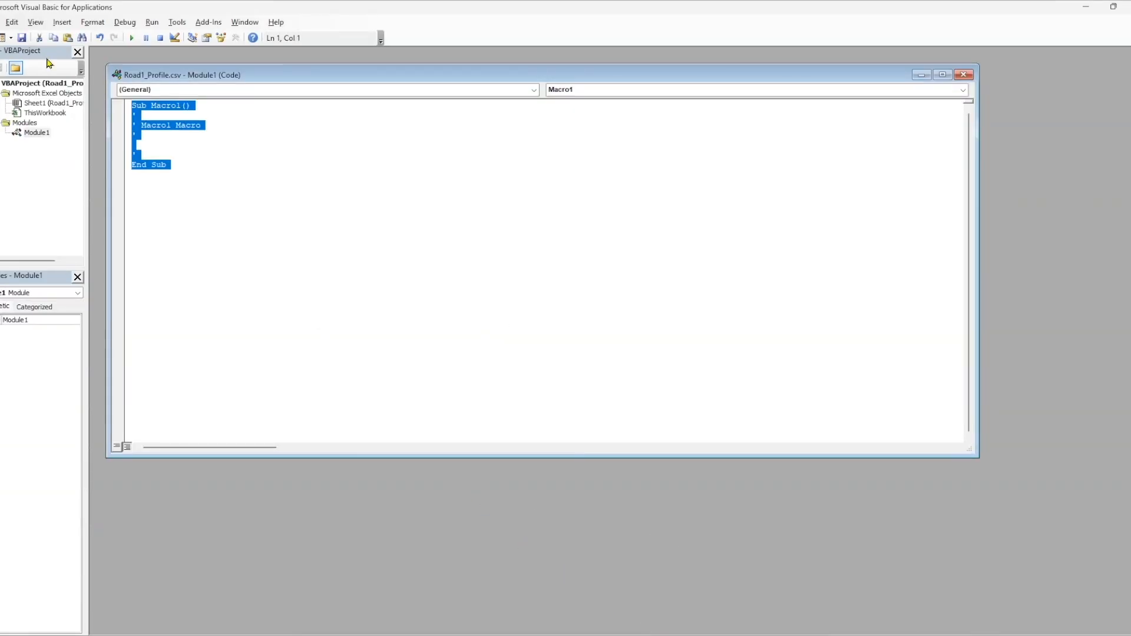
{"action": "key", "text": "Delete"}
{"action": "key", "text": "ctrl+v"}
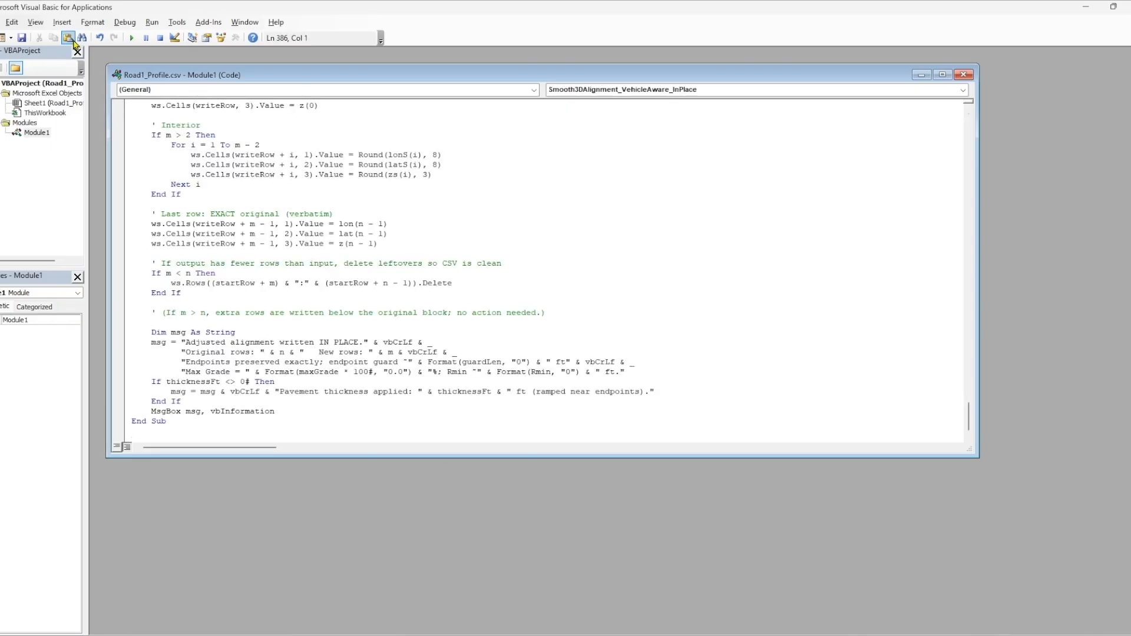
Step: Run the smoothing macro with a design speed of 50 mph, a superelevation of 0.06 and a maximum grade of 2%
{"action": "left_click", "coordinate": [131, 38]}
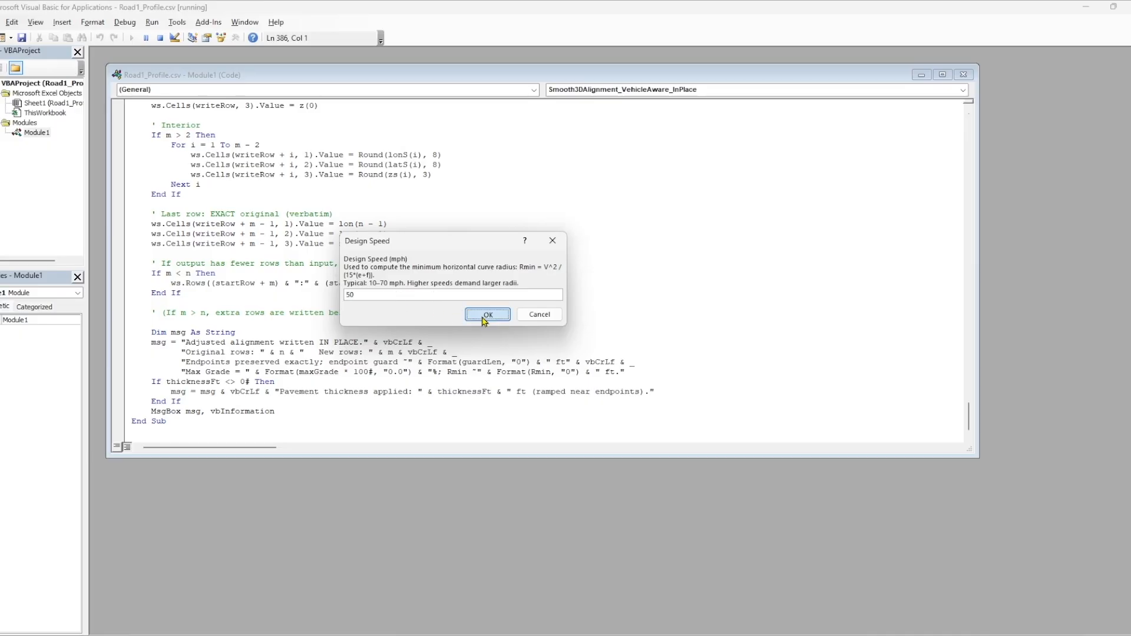
{"action": "left_click", "coordinate": [483, 318]}
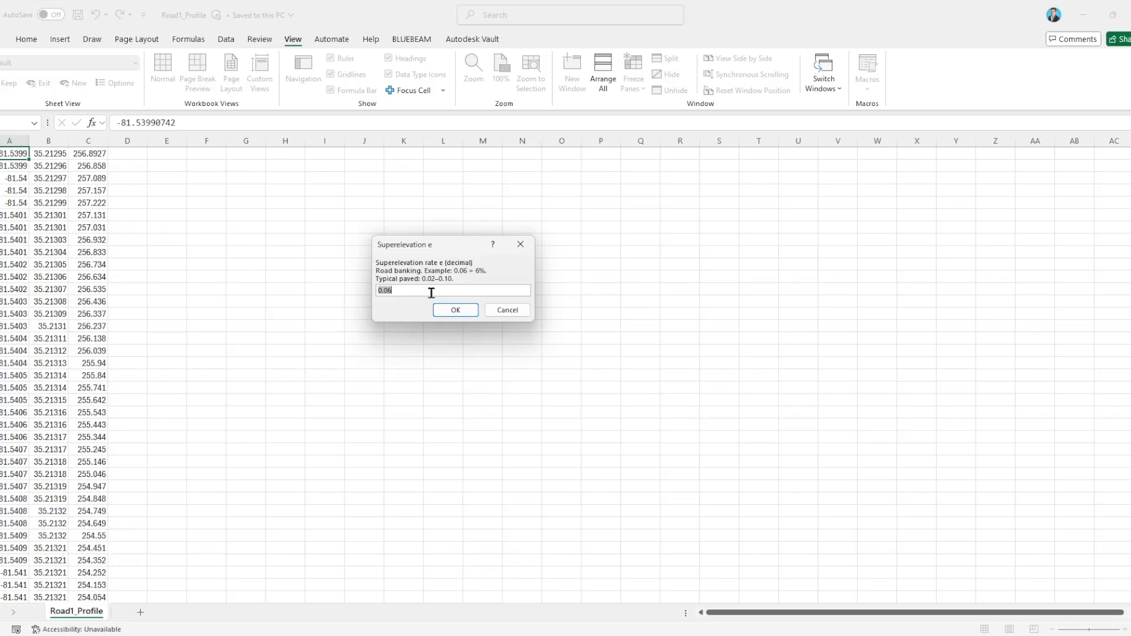
{"action": "left_click", "coordinate": [443, 311]}
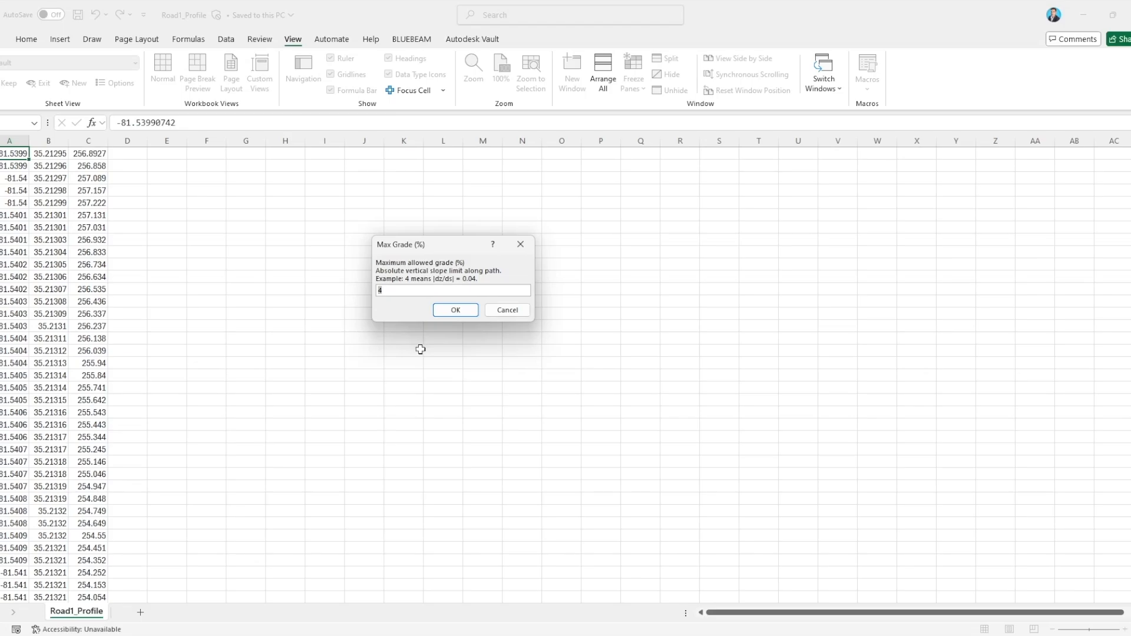
{"action": "type", "text": "2"}
{"action": "left_click", "coordinate": [453, 311]}
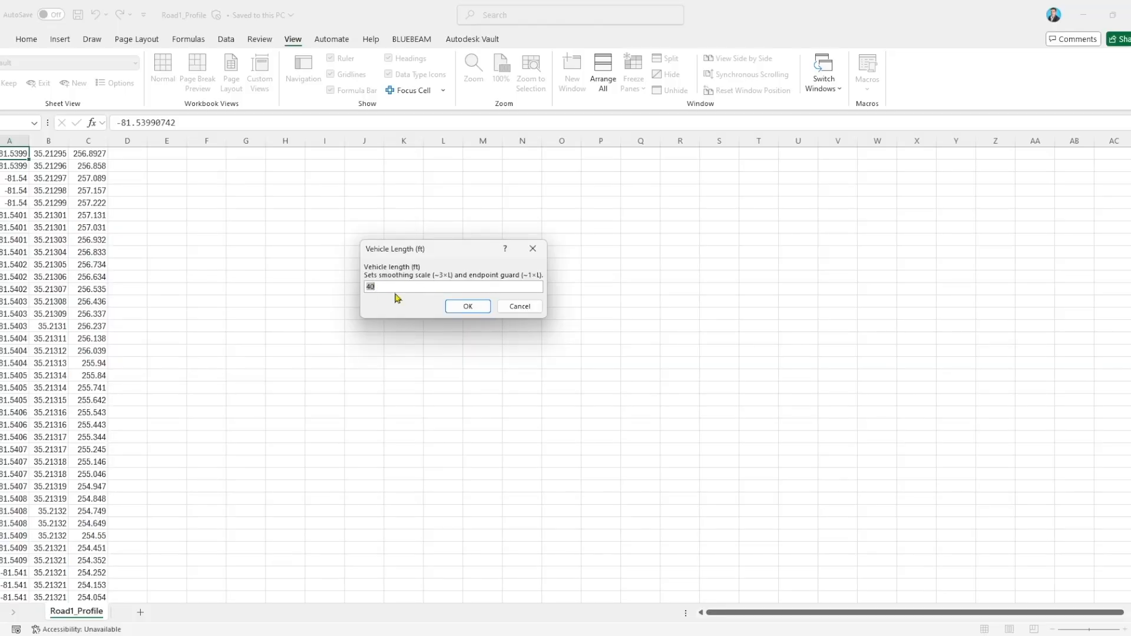
Step: Finish the macro run by accepting the vehicle length and applying a pavement thickness of 4 ft, then return to the worksheet
{"action": "left_click", "coordinate": [452, 308]}
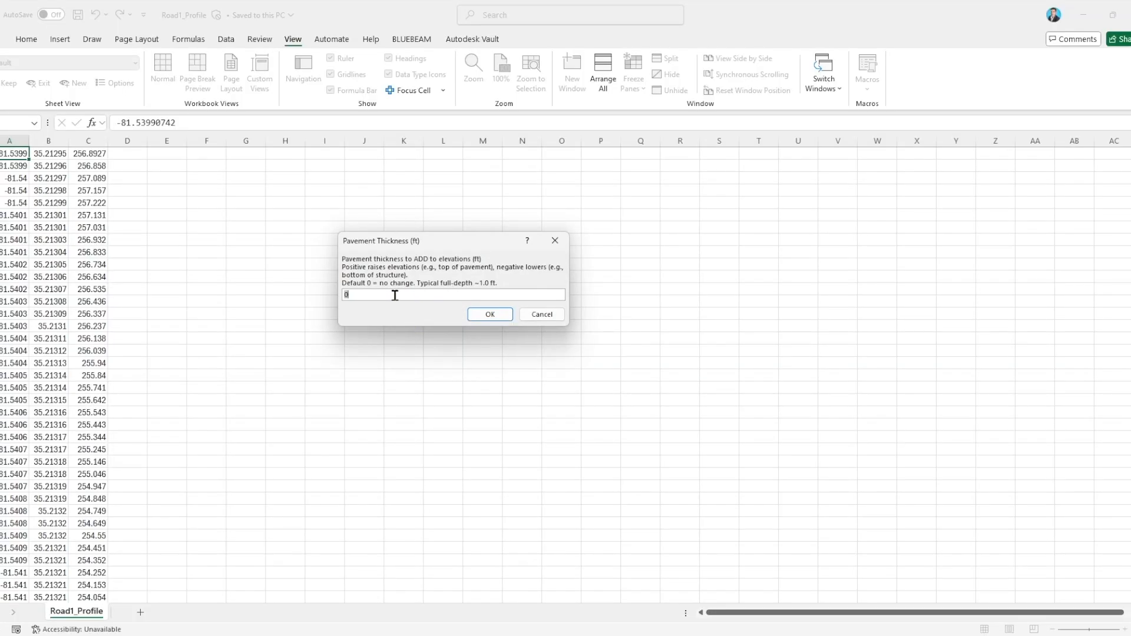
{"action": "type", "text": "4"}
{"action": "left_click", "coordinate": [488, 316]}
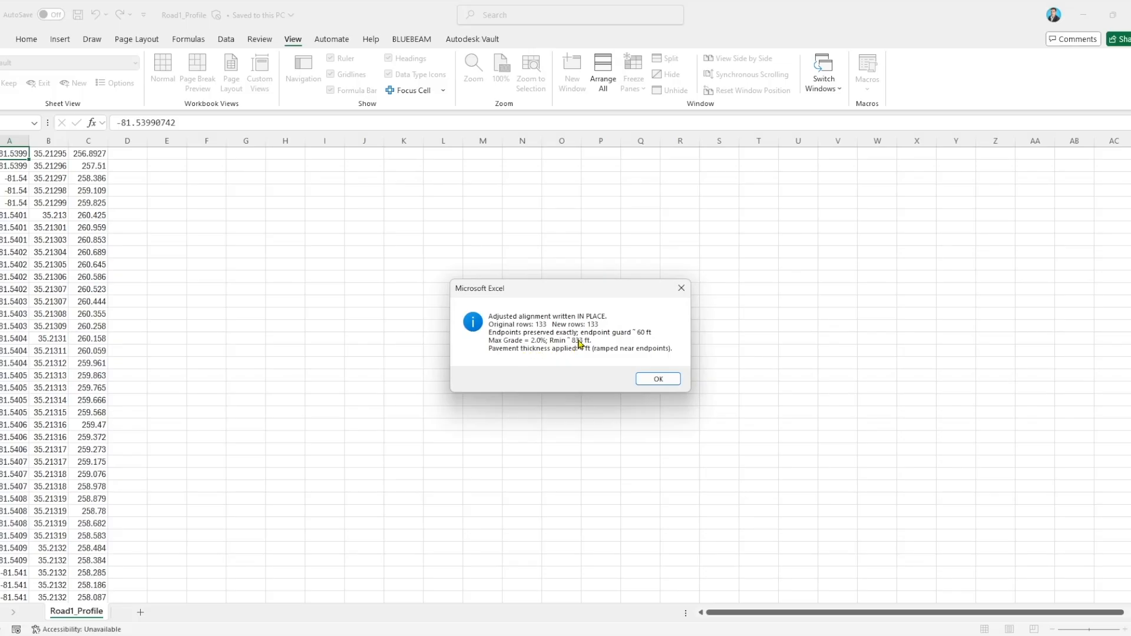
{"action": "left_click", "coordinate": [660, 381]}
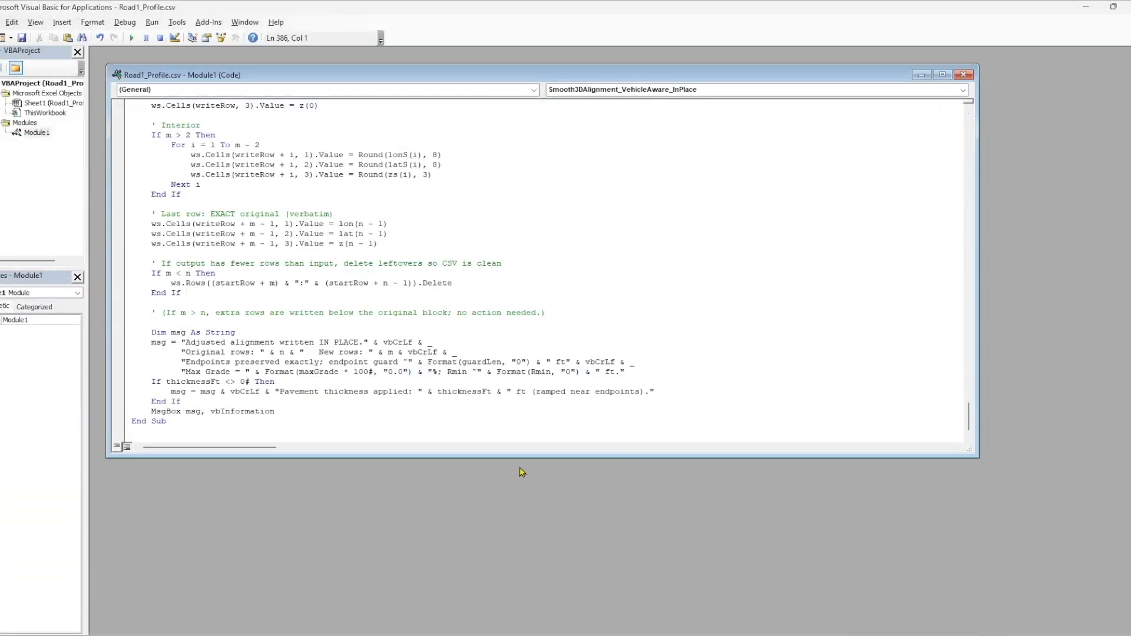
{"action": "key", "text": "alt+F11"}
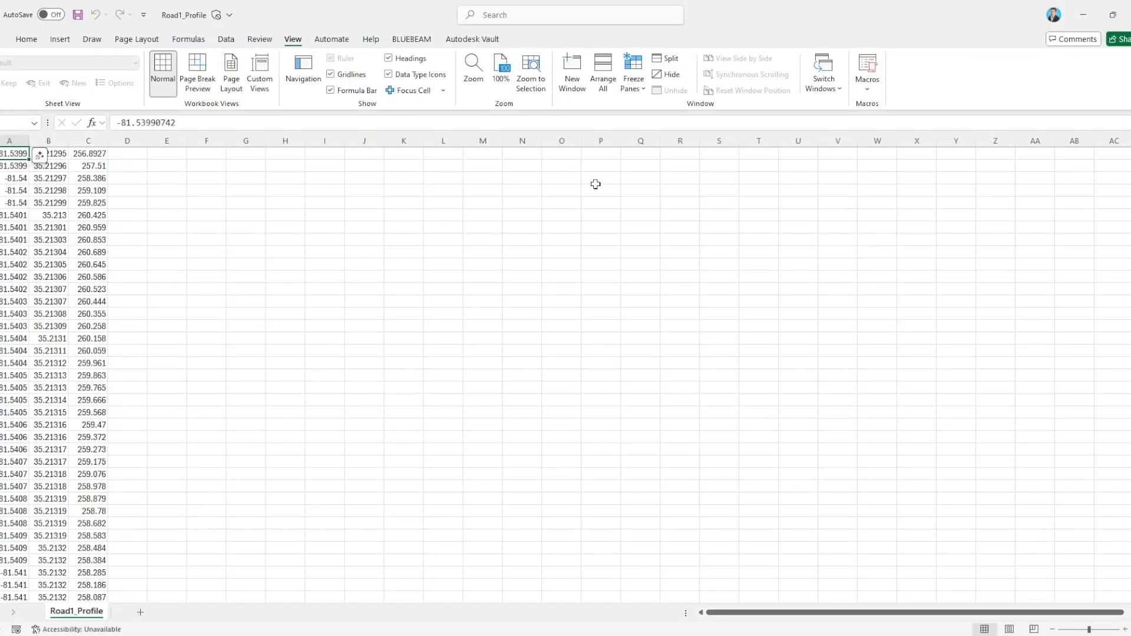
Step: Save the Road1_Profile workbook, switch to Global Mapper and close the old Road1_Profile.csv layer
{"action": "left_click", "coordinate": [79, 16]}
{"action": "key", "text": "alt+Tab"}
{"action": "left_click", "coordinate": [72, 451]}
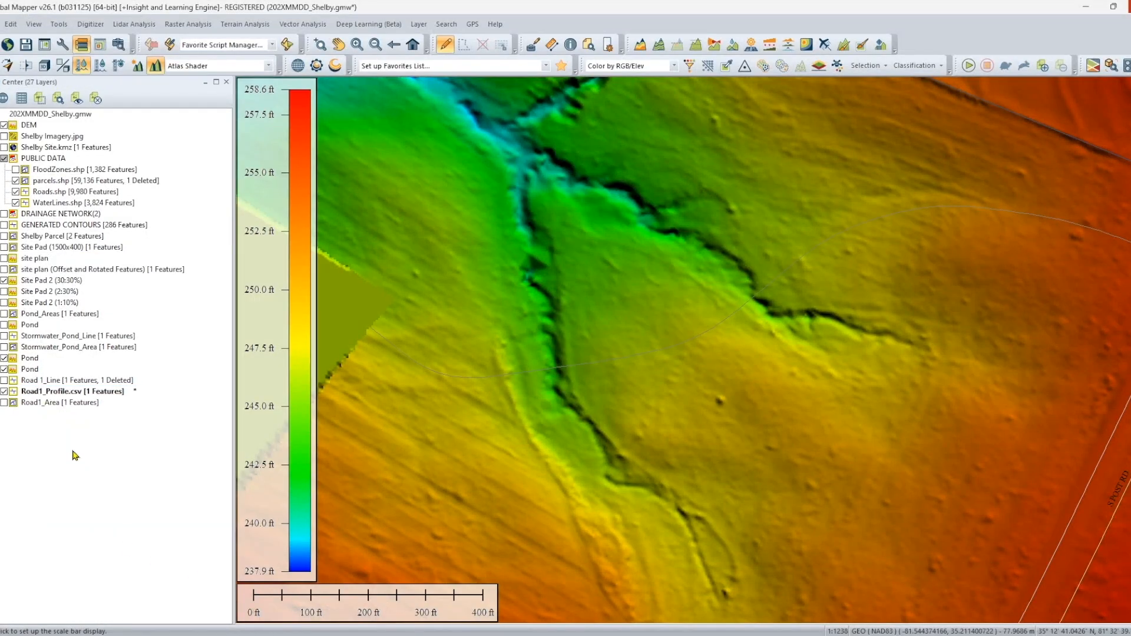
{"action": "left_click", "coordinate": [48, 391]}
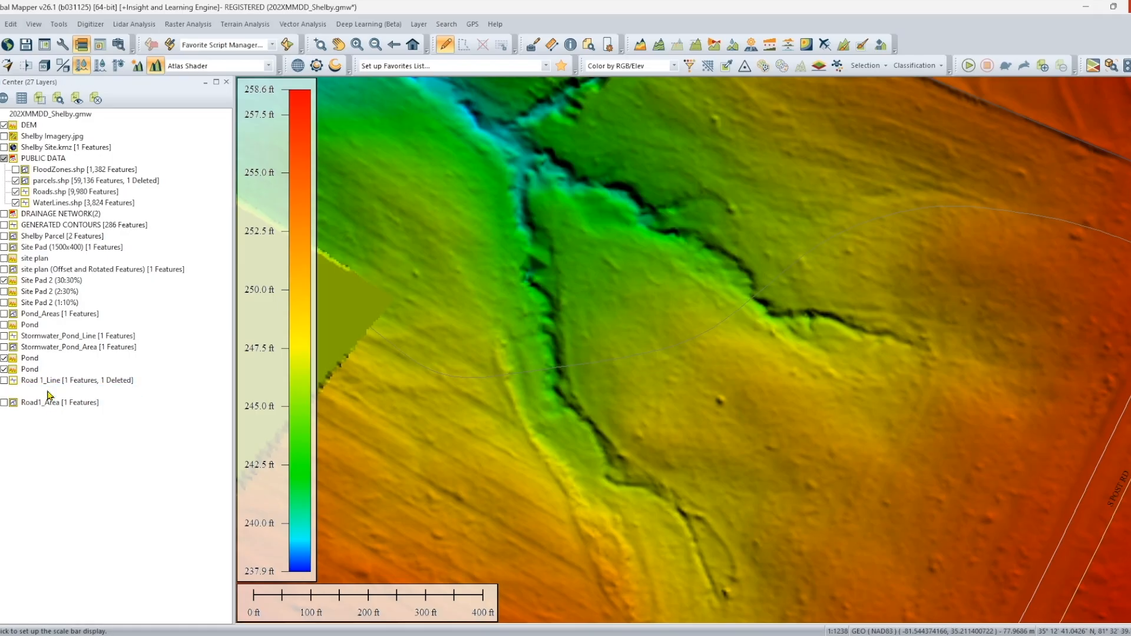
{"action": "right_click", "coordinate": [47, 391]}
{"action": "left_click", "coordinate": [134, 48]}
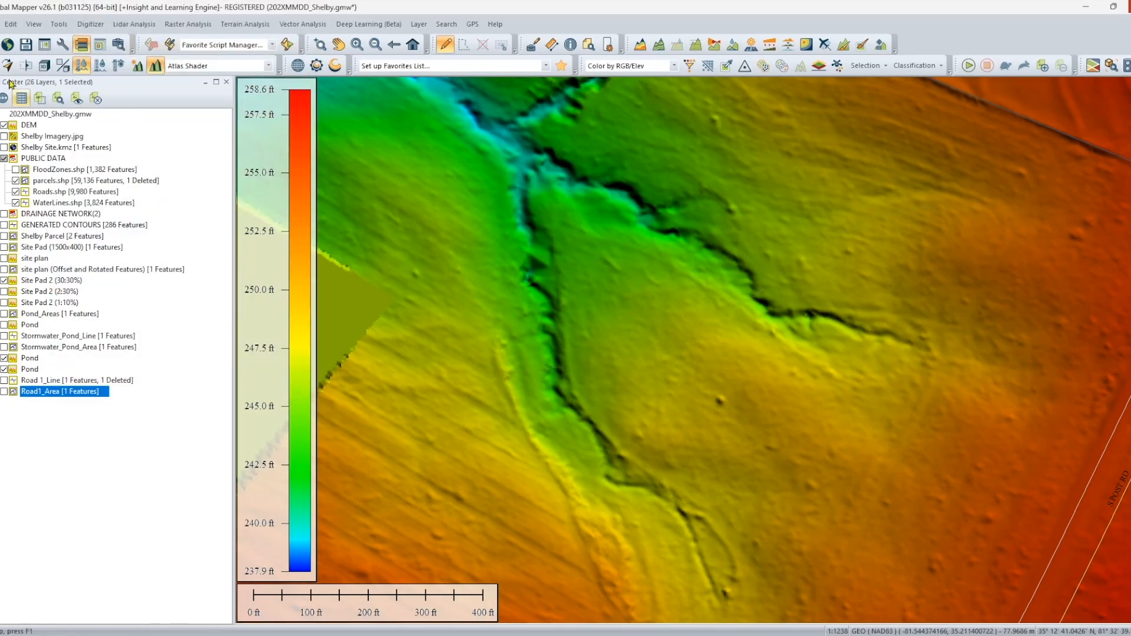
Step: Import the updated Road1_Profile.csv as point, line and area features, in geographic NAD83 with elevations in feet
{"action": "left_click", "coordinate": [0, 45]}
{"action": "double_click", "coordinate": [379, 320]}
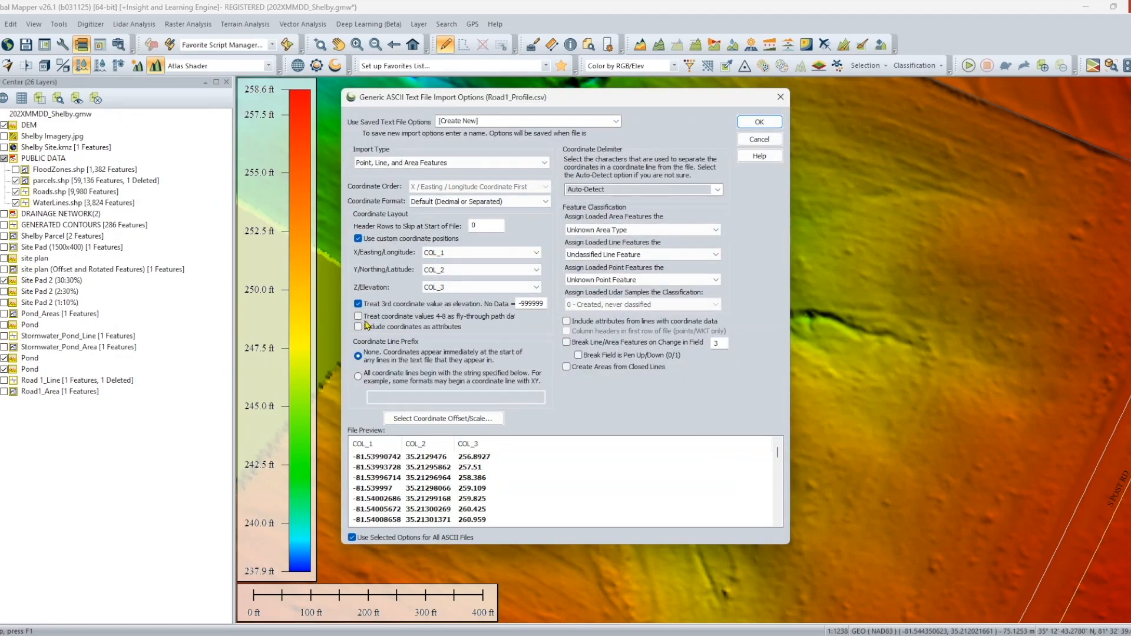
{"action": "left_click", "coordinate": [762, 120]}
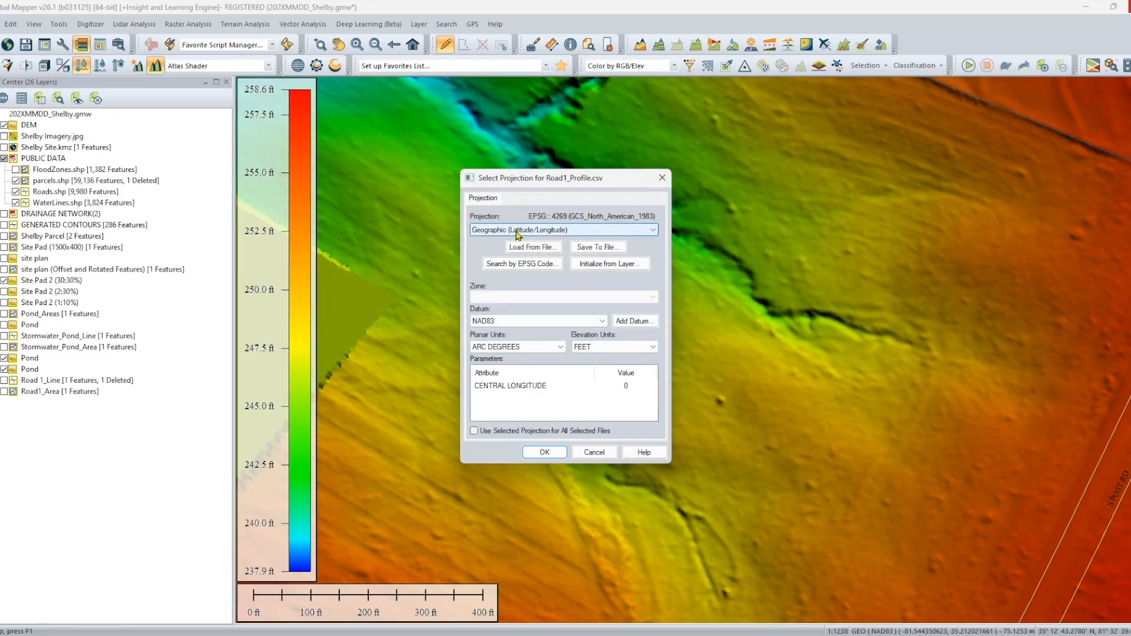
{"action": "left_click", "coordinate": [544, 452]}
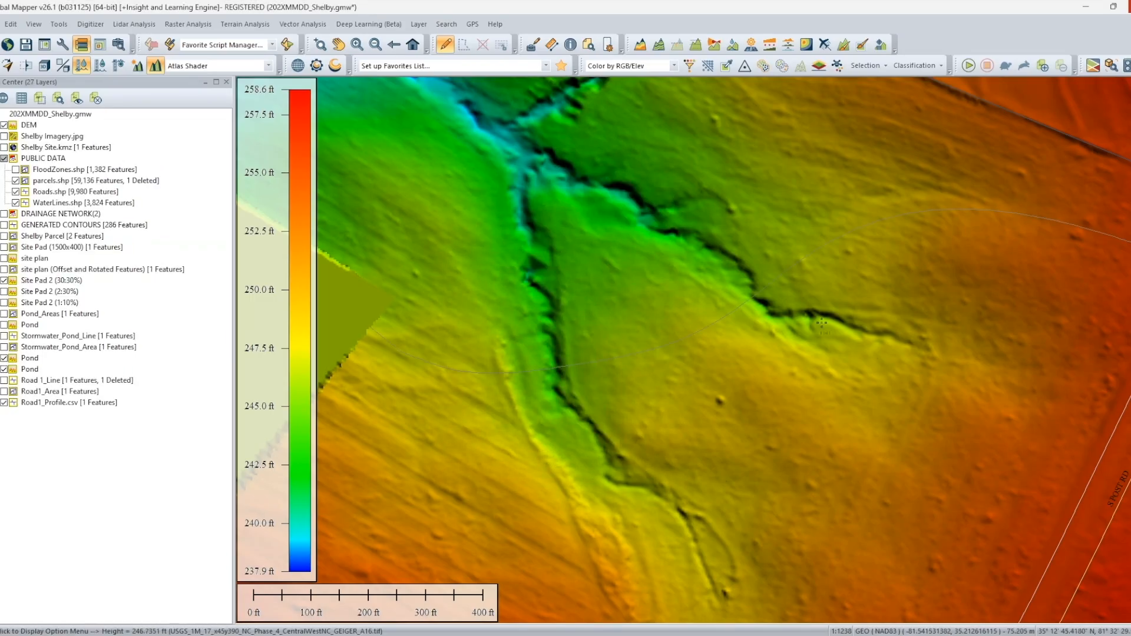
Step: Buffer the imported profile line by 14 ft on both sides into a new layer named Road1_Area_4ftHigh and hide the Road1_Profile.csv layer
{"action": "left_click", "coordinate": [454, 368]}
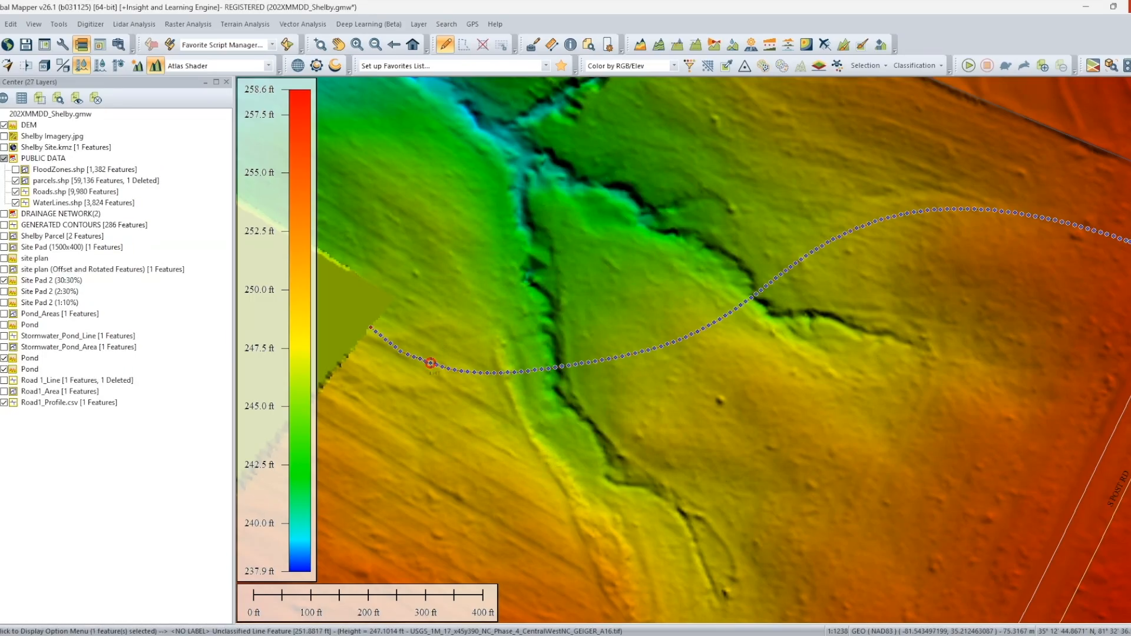
{"action": "right_click", "coordinate": [465, 371]}
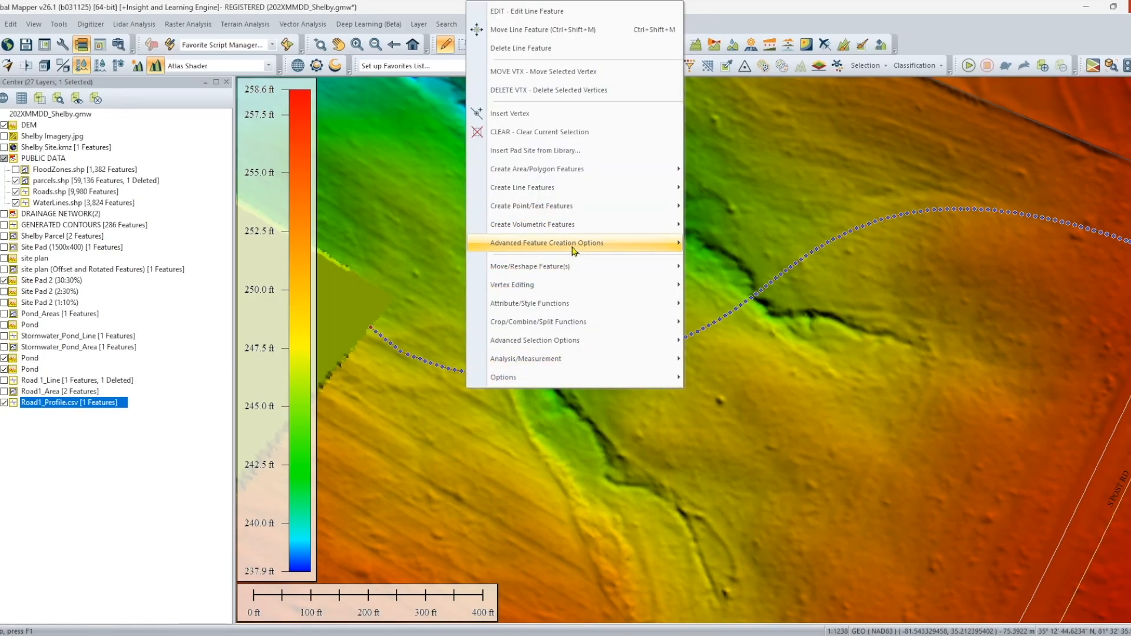
{"action": "mouse_move", "coordinate": [576, 250]}
{"action": "left_click", "coordinate": [711, 244]}
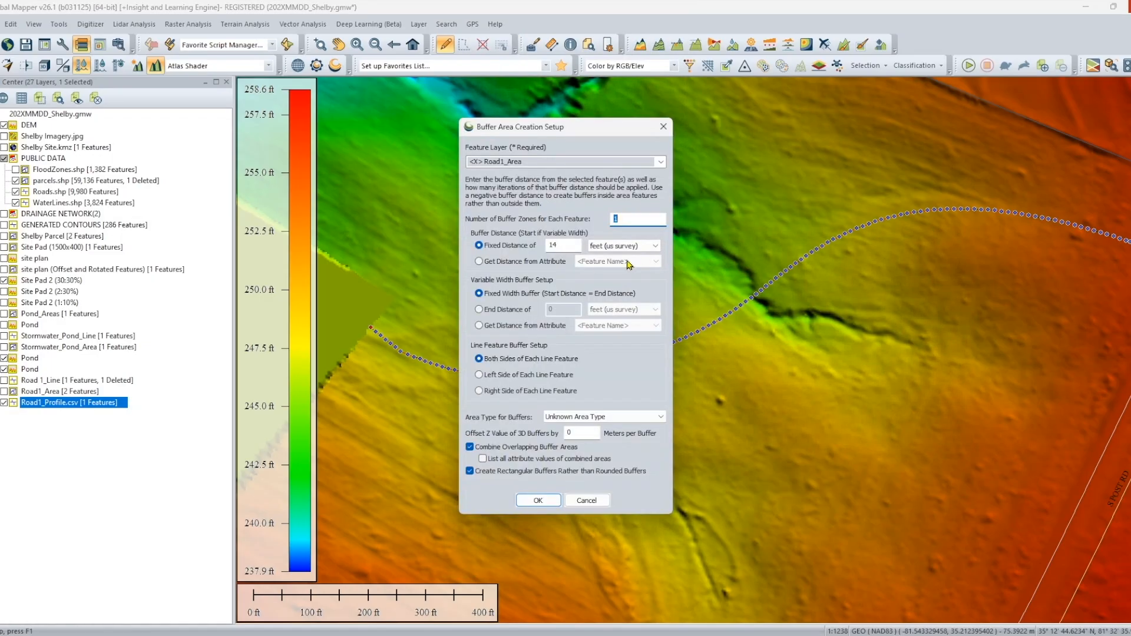
{"action": "left_click", "coordinate": [661, 163]}
{"action": "left_click", "coordinate": [661, 162]}
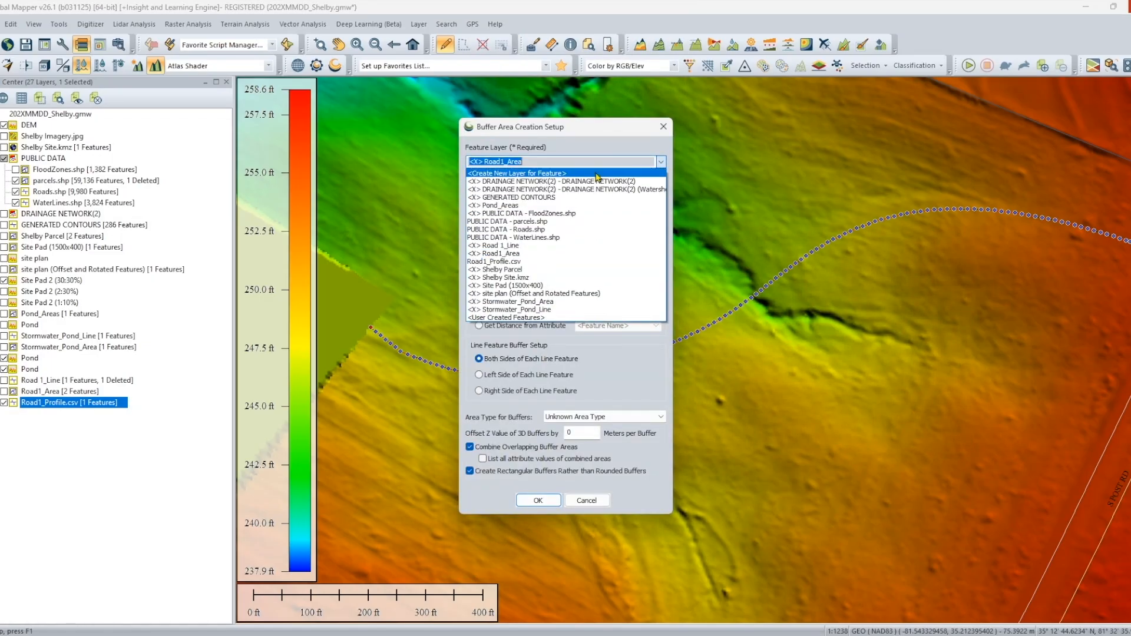
{"action": "left_click", "coordinate": [539, 170]}
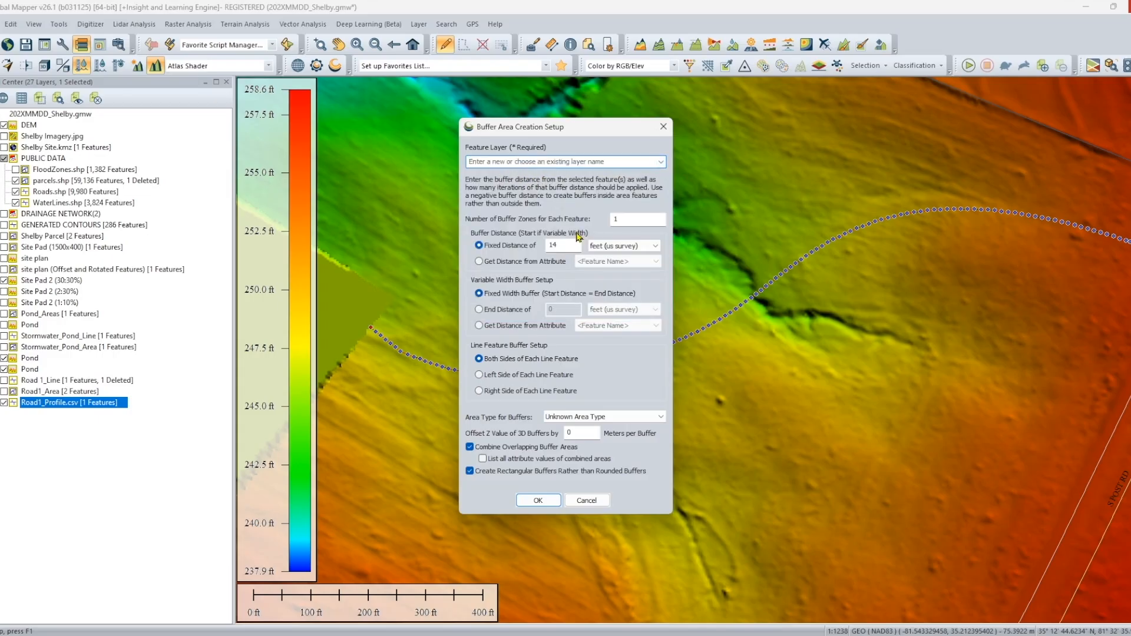
{"action": "type", "text": "Road1_Area_4ftHigh"}
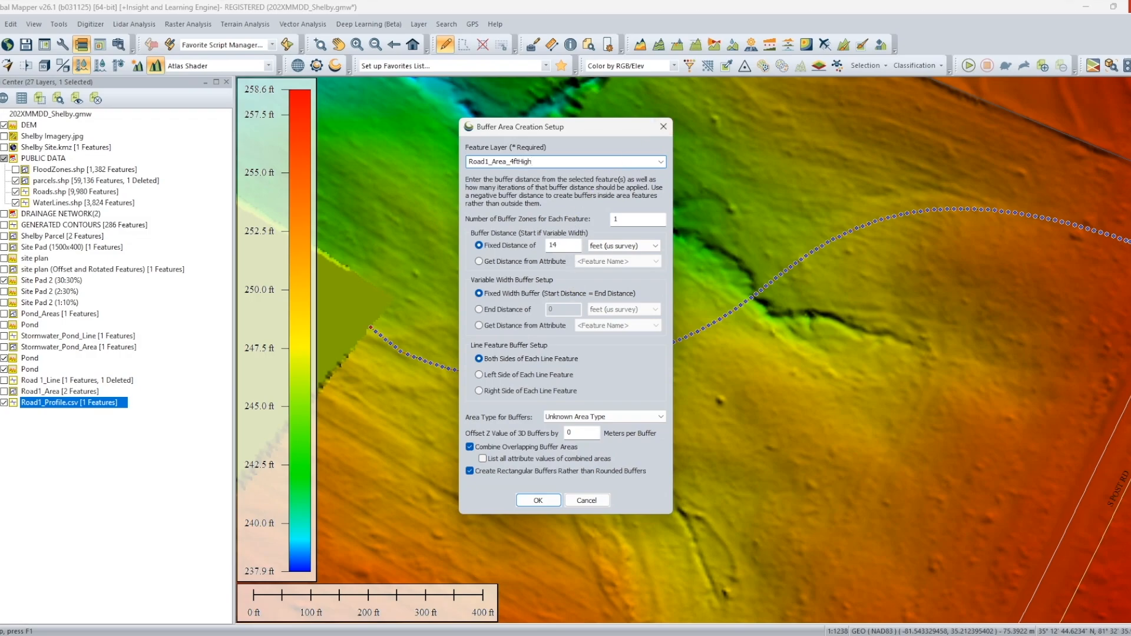
{"action": "left_click", "coordinate": [538, 501]}
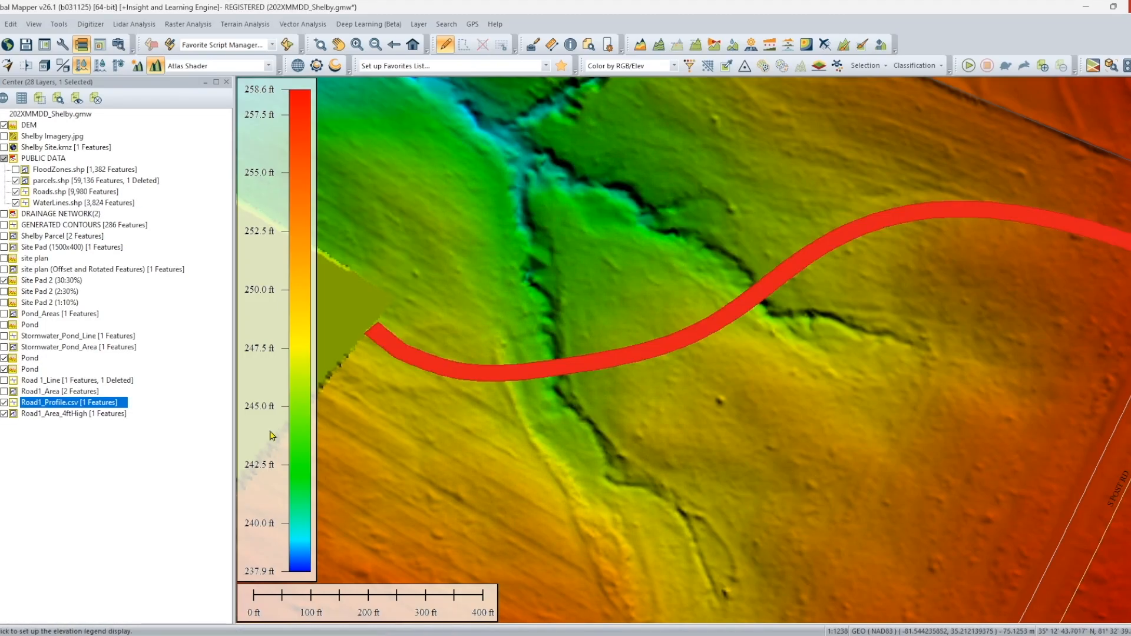
{"action": "left_click", "coordinate": [4, 403]}
{"action": "left_click", "coordinate": [55, 414]}
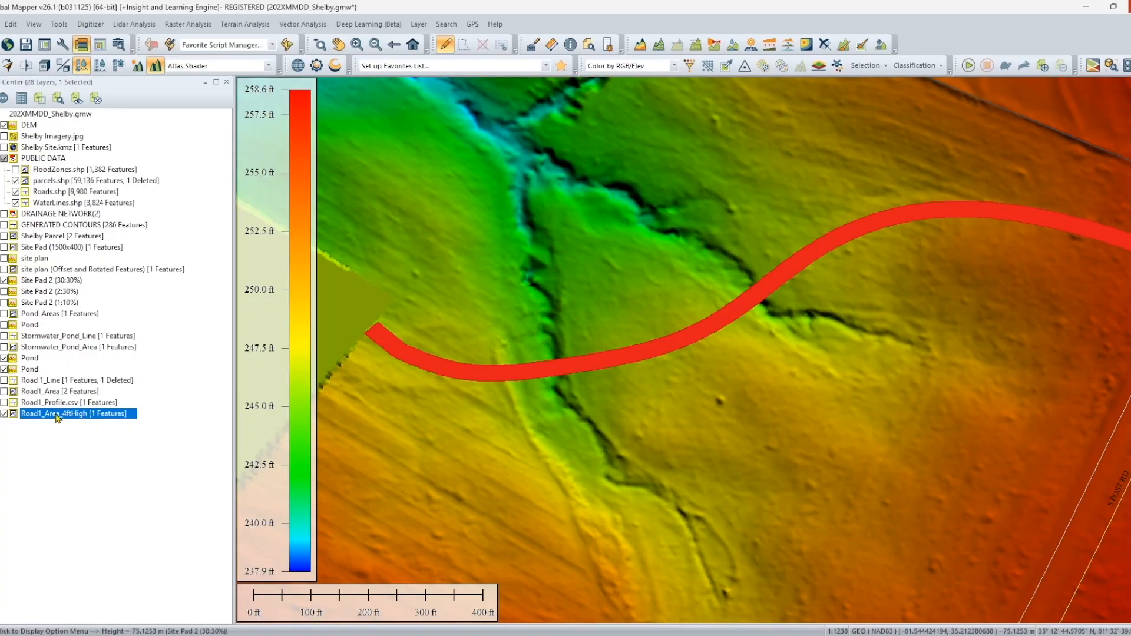
Step: Examine the new road area between the site pad and S Post Rd in the 3D view
{"action": "scroll", "coordinate": [634, 349], "scroll_direction": "down", "scroll_amount": 2}
{"action": "left_click_drag", "start_coordinate": [768, 379], "coordinate": [636, 369]}
{"action": "scroll", "coordinate": [635, 361], "scroll_direction": "up", "scroll_amount": 1}
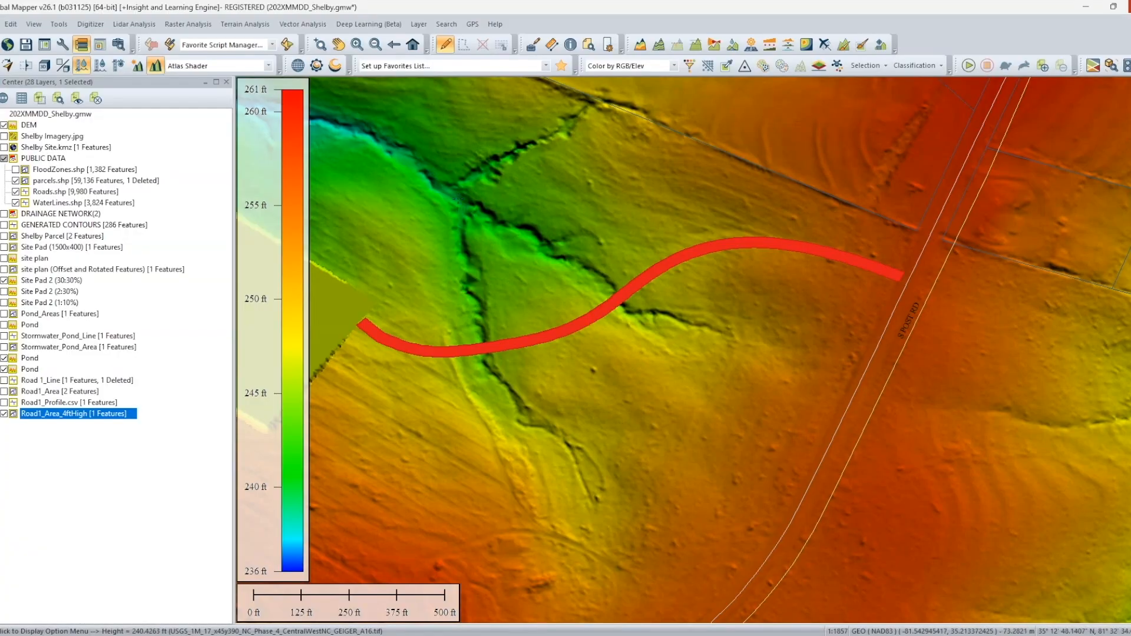
{"action": "left_click", "coordinate": [44, 66]}
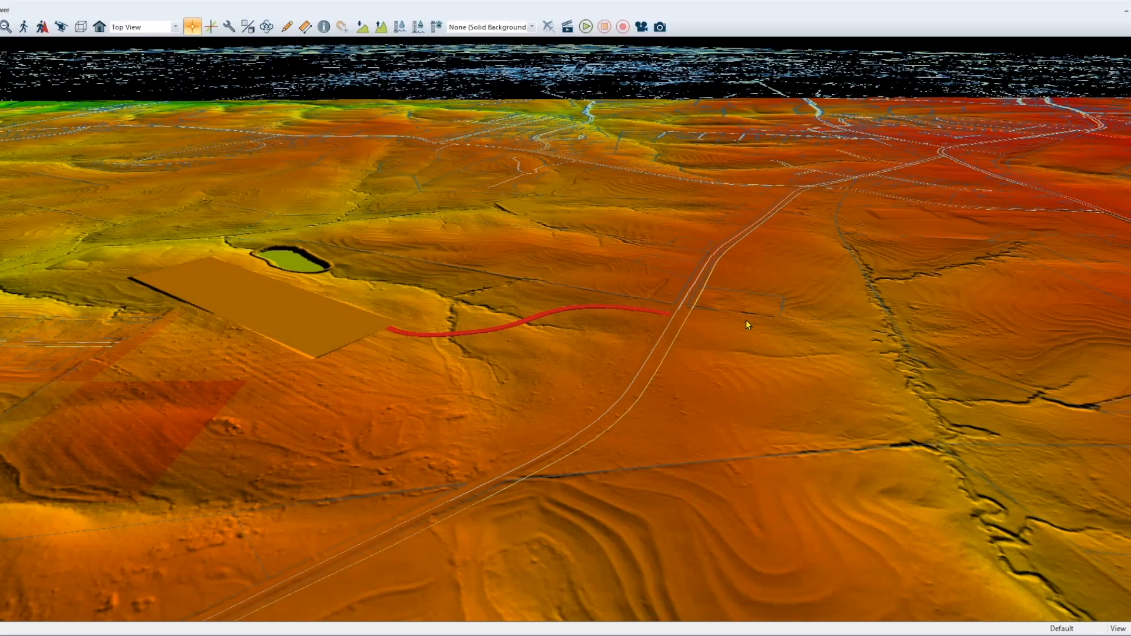
{"action": "left_click_drag", "start_coordinate": [745, 323], "coordinate": [949, 373]}
{"action": "left_click_drag", "start_coordinate": [1048, 423], "coordinate": [511, 372]}
{"action": "left_click_drag", "start_coordinate": [819, 450], "coordinate": [896, 363]}
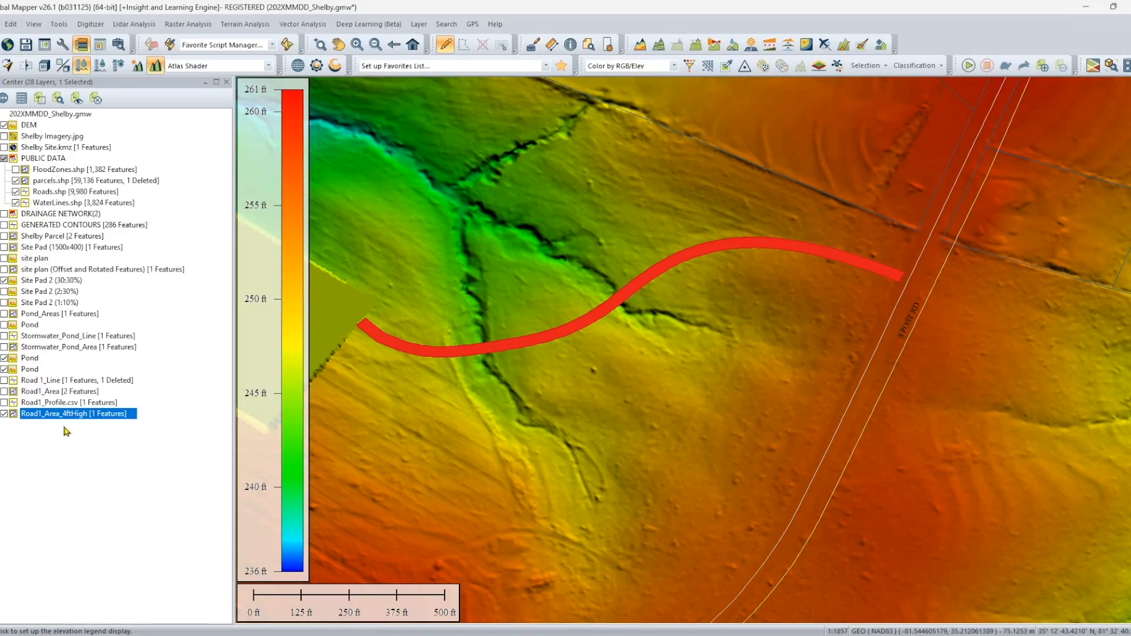
Step: Calculate a flattened site grid from the 4 ft high road area as Road 1_4ft, using the area heights and 30-degree cut and fill slopes
{"action": "right_click", "coordinate": [37, 415]}
{"action": "key", "text": "Escape"}
{"action": "left_click", "coordinate": [431, 356]}
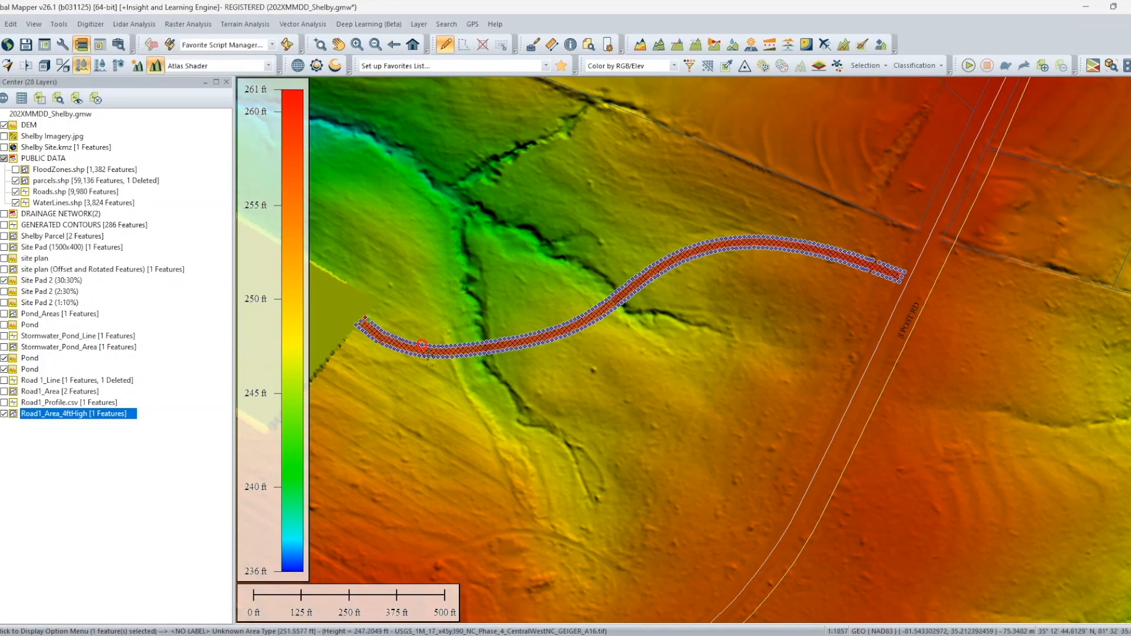
{"action": "scroll", "coordinate": [432, 356], "scroll_direction": "up", "scroll_amount": 3}
{"action": "scroll", "coordinate": [432, 353], "scroll_direction": "up", "scroll_amount": 1}
{"action": "right_click", "coordinate": [434, 353]}
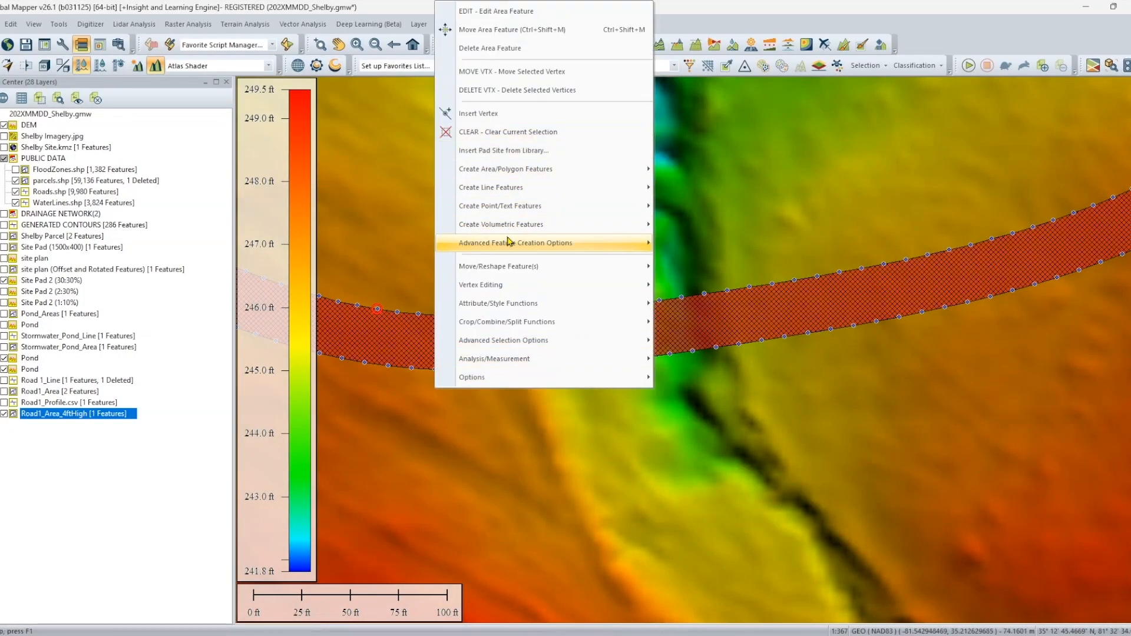
{"action": "mouse_move", "coordinate": [508, 242]}
{"action": "left_click", "coordinate": [711, 287]}
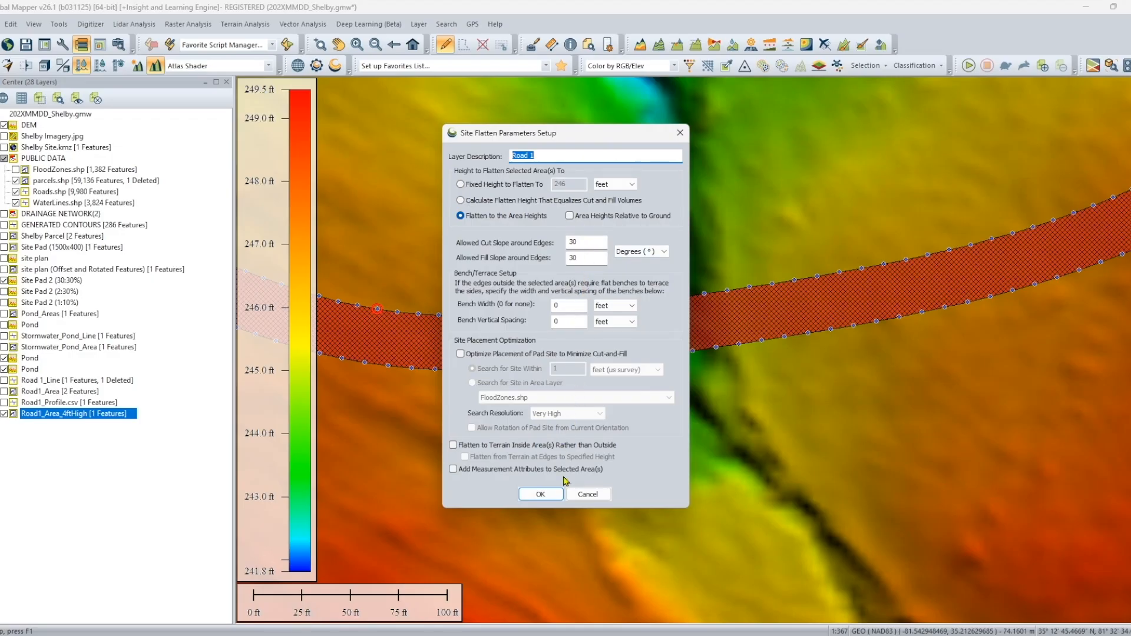
{"action": "left_click", "coordinate": [568, 153]}
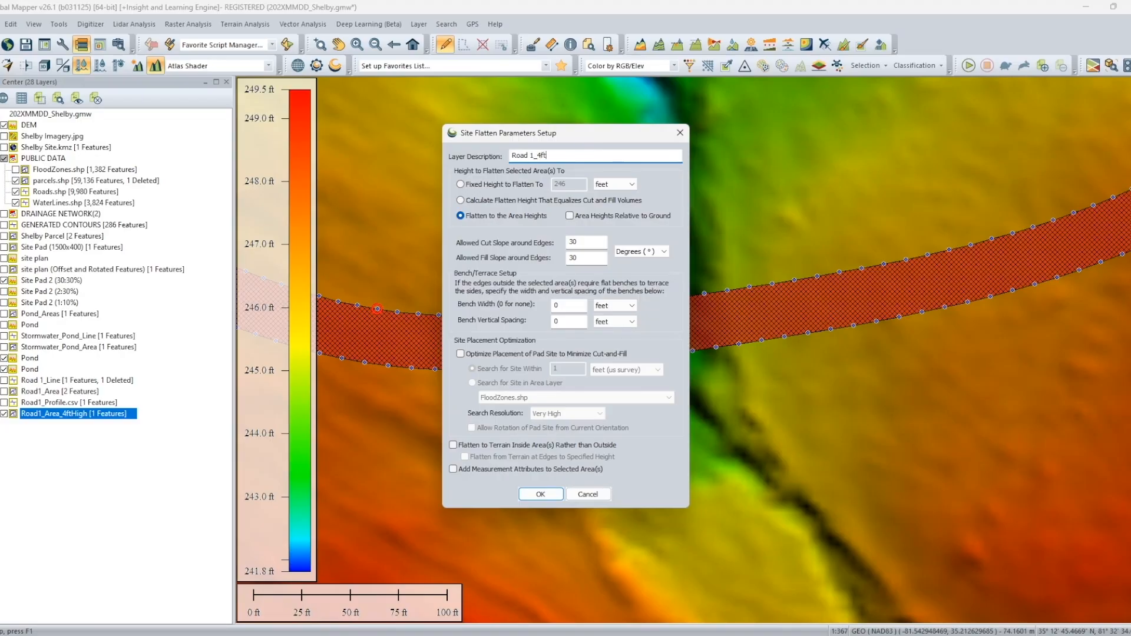
{"action": "left_click", "coordinate": [551, 498]}
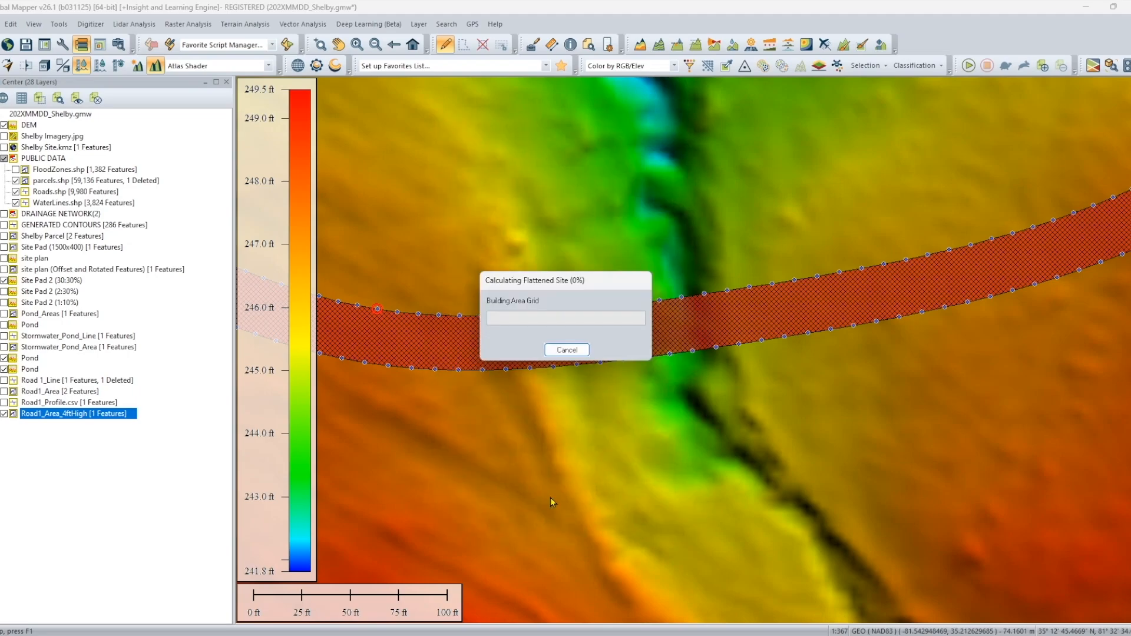
{"action": "left_click", "coordinate": [653, 377]}
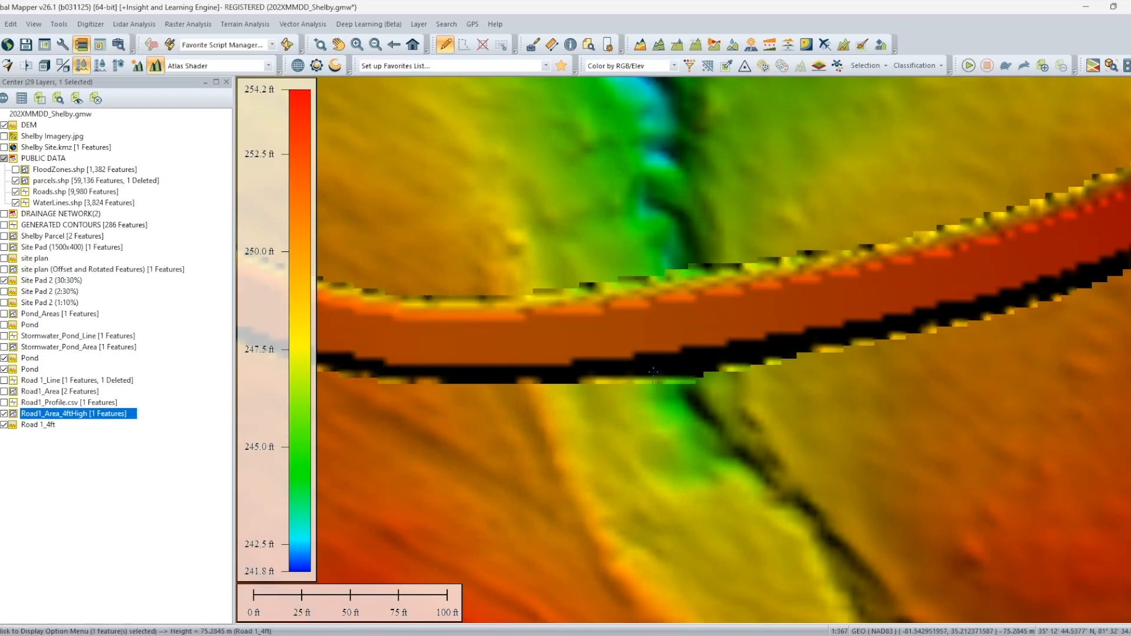
Step: Inspect the raised road embankment, its side slopes and its connections to the pad and S Post Rd in 3D
{"action": "scroll", "coordinate": [653, 372], "scroll_direction": "down", "scroll_amount": 2}
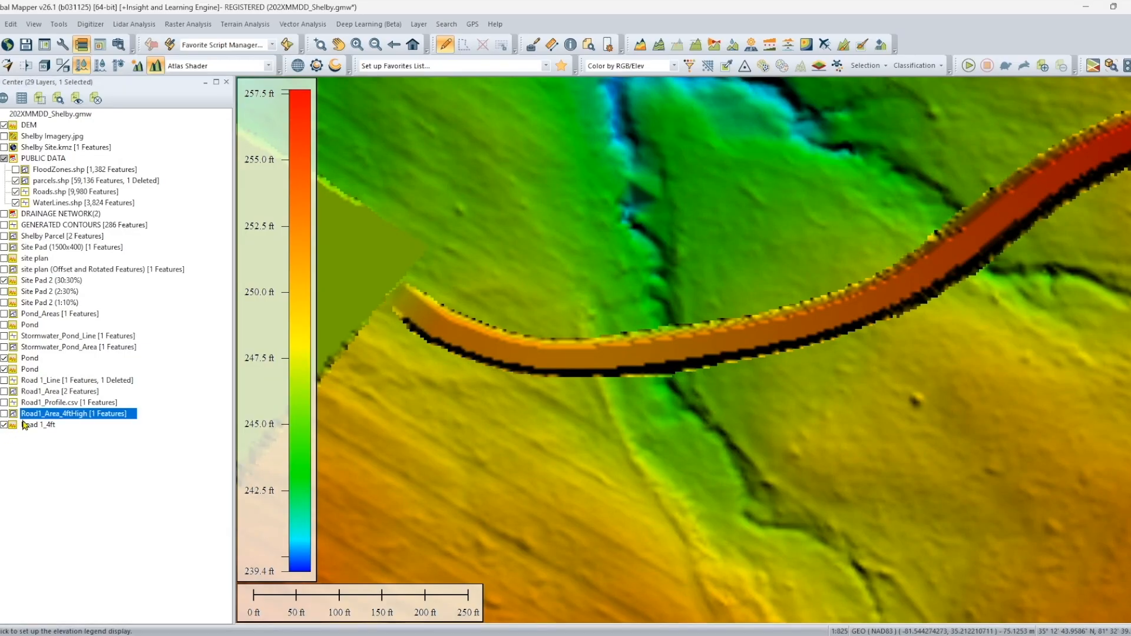
{"action": "scroll", "coordinate": [790, 347], "scroll_direction": "down", "scroll_amount": 2}
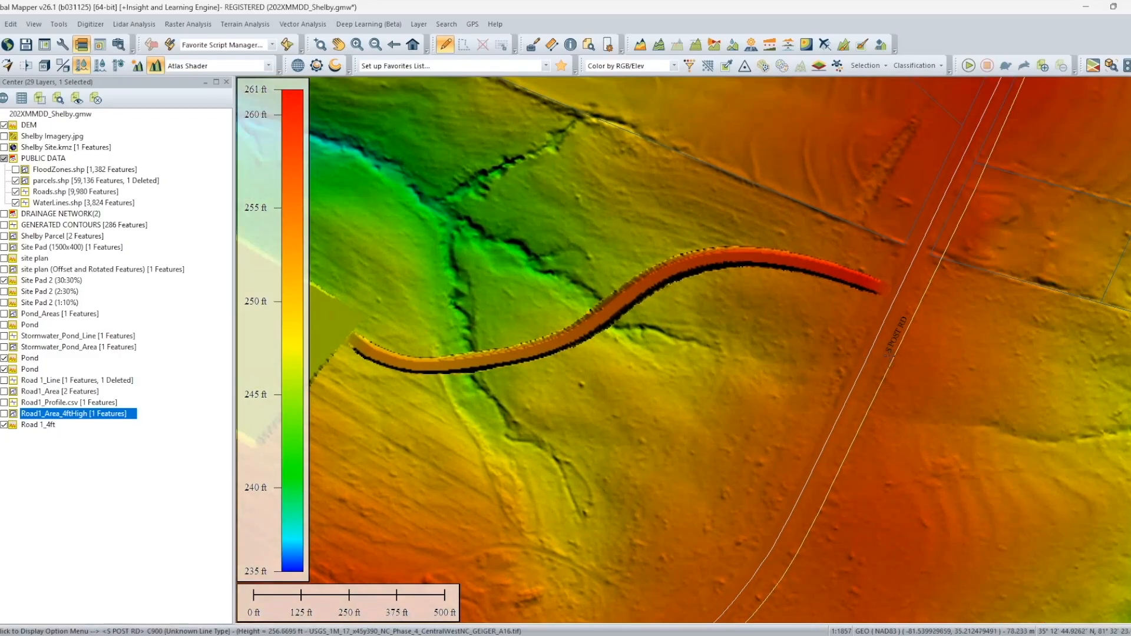
{"action": "left_click_drag", "start_coordinate": [789, 347], "coordinate": [883, 342]}
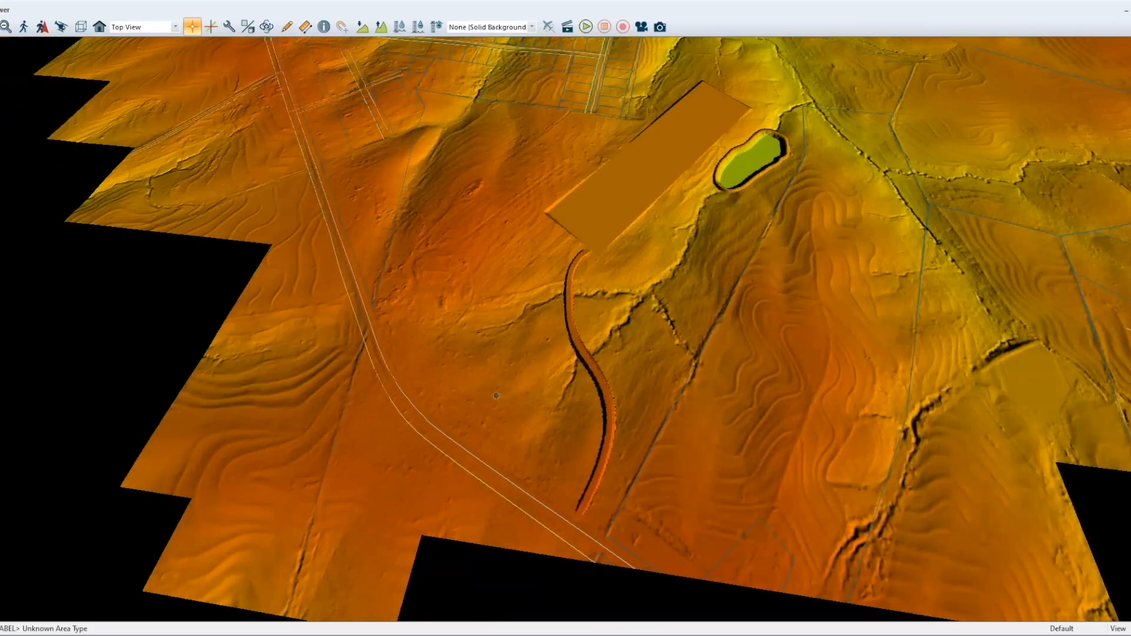
{"action": "left_click_drag", "start_coordinate": [725, 433], "coordinate": [496, 327]}
{"action": "scroll", "coordinate": [548, 410], "scroll_direction": "up", "scroll_amount": 6}
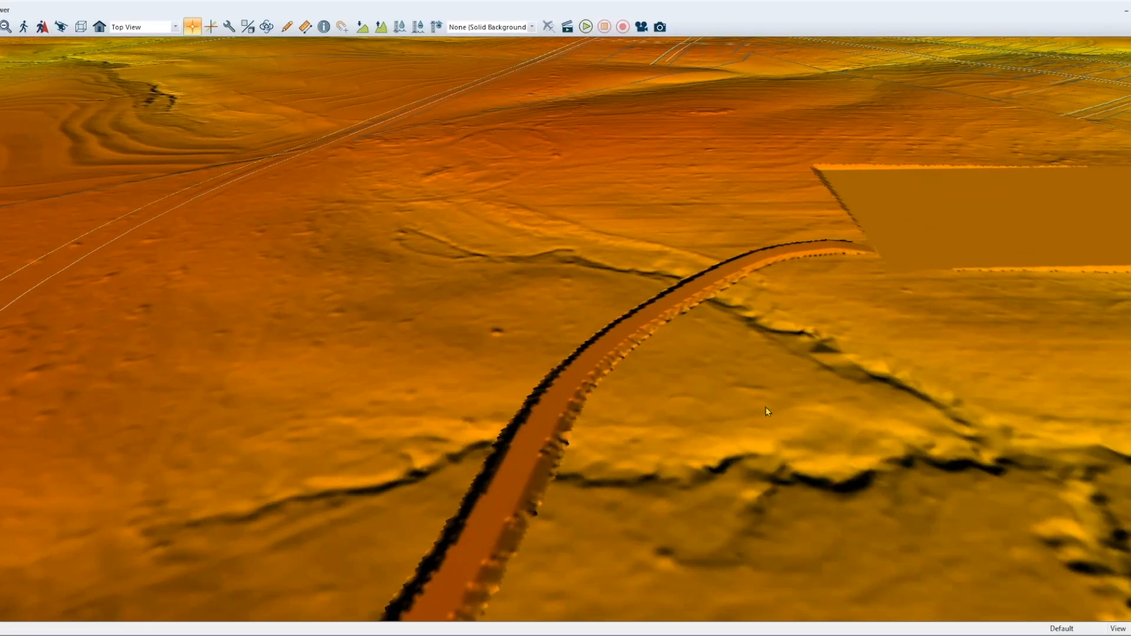
{"action": "left_click_drag", "start_coordinate": [767, 411], "coordinate": [501, 326]}
{"action": "left_click_drag", "start_coordinate": [338, 407], "coordinate": [776, 442]}
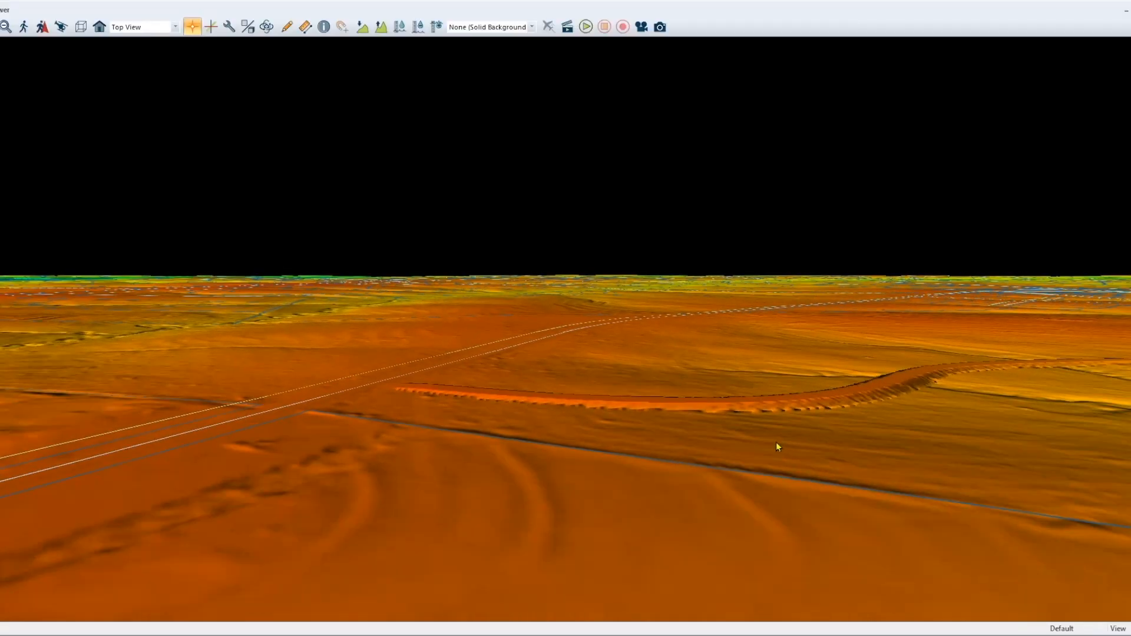
{"action": "left_click_drag", "start_coordinate": [894, 425], "coordinate": [651, 416]}
{"action": "left_click_drag", "start_coordinate": [854, 521], "coordinate": [547, 519]}
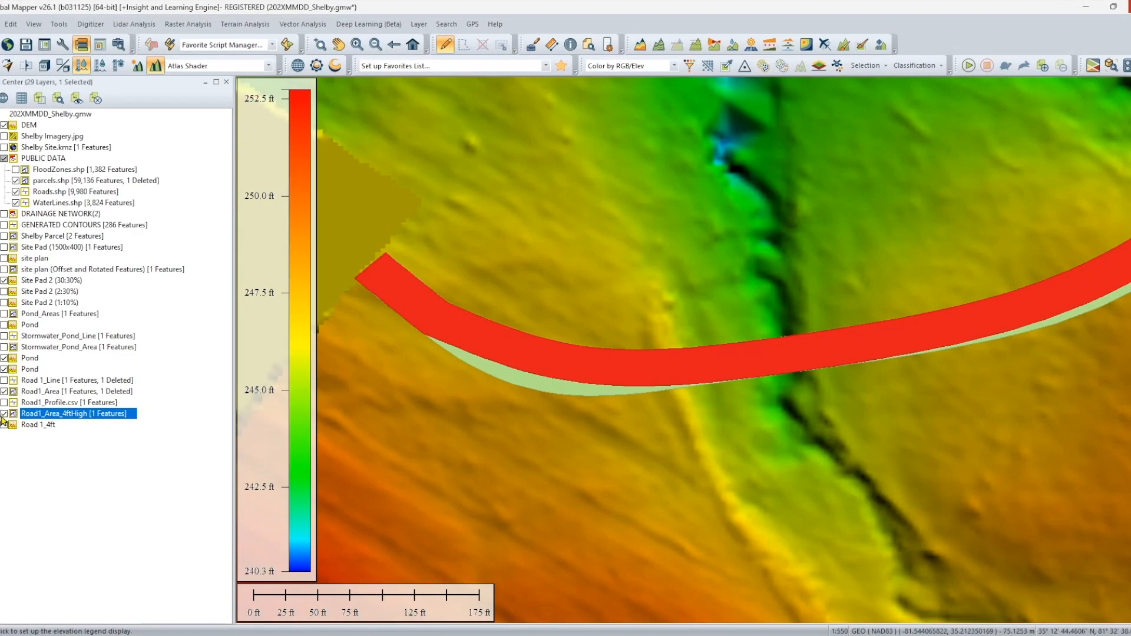
Step: Hide the Road1_Area_4ftHigh layer and the Road 1_4ft terrain, keeping the Road1_Area layer displayed
{"action": "left_click", "coordinate": [5, 424]}
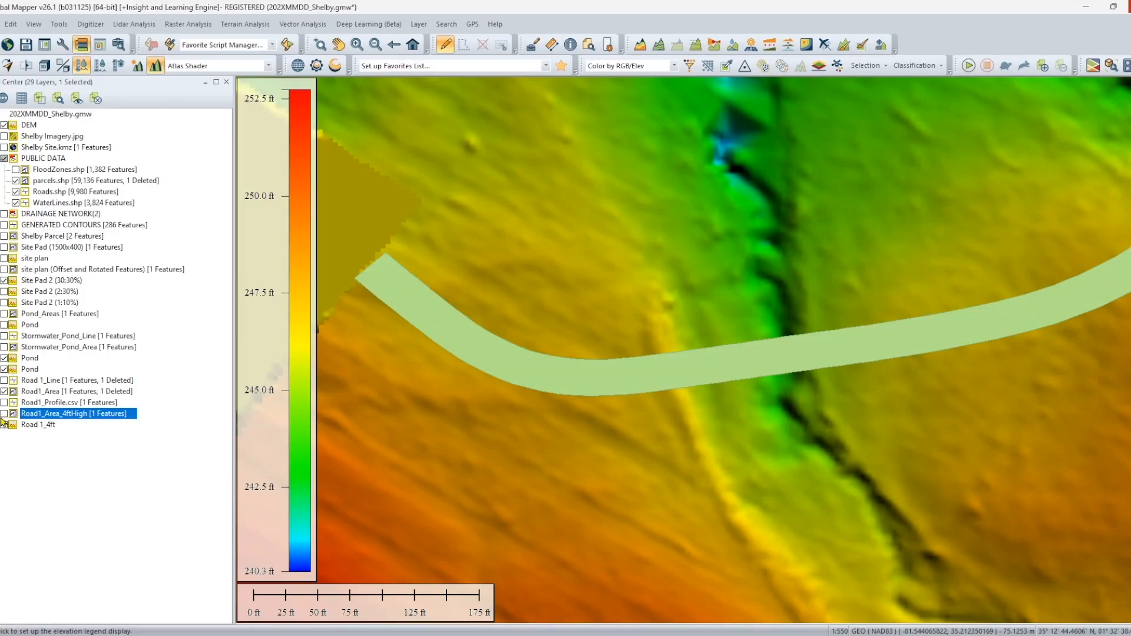
{"action": "left_click", "coordinate": [4, 425]}
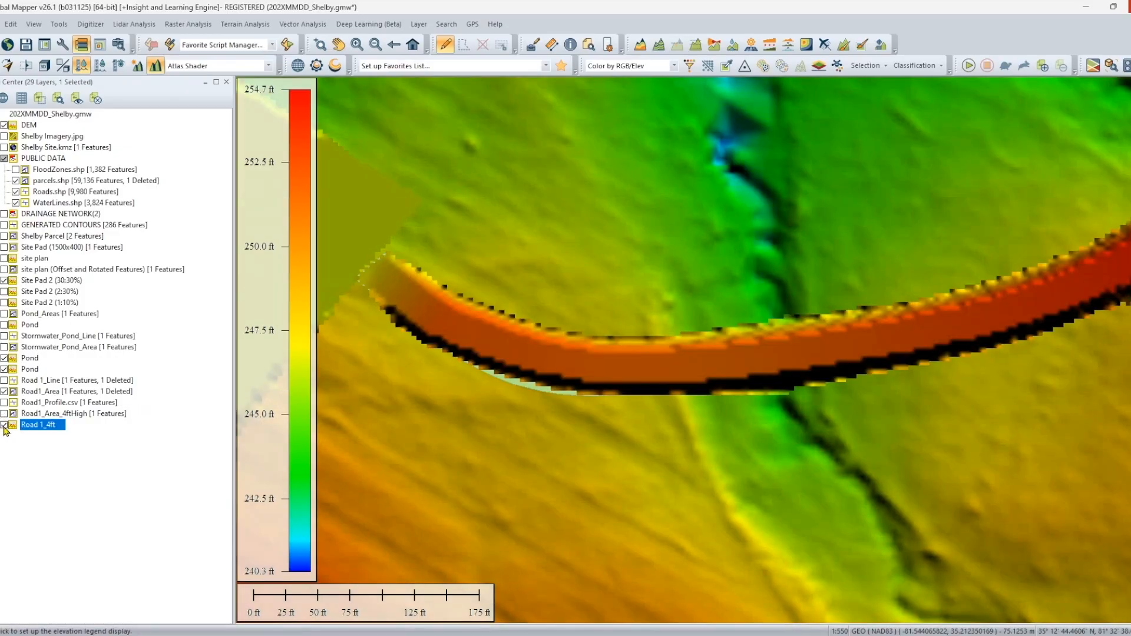
{"action": "left_click", "coordinate": [4, 425]}
Step: Calculate a flattened site grid from the Road1_Area polygon as Road 1_1ft, using the area heights and 30-degree cut and fill slopes
{"action": "left_click", "coordinate": [557, 379]}
{"action": "right_click", "coordinate": [557, 380]}
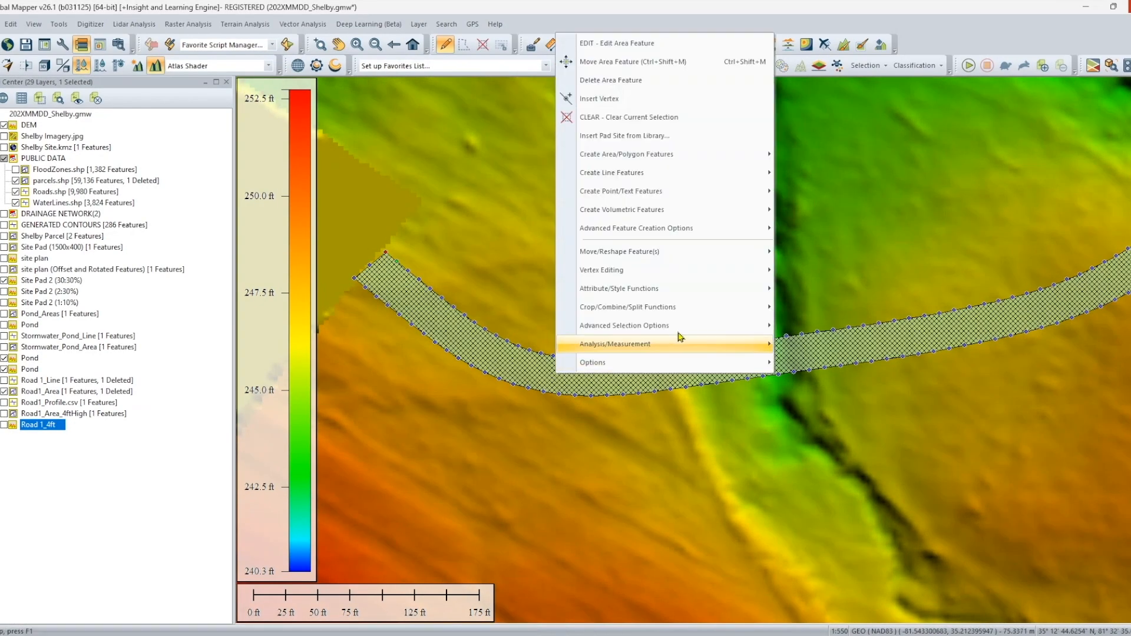
{"action": "mouse_move", "coordinate": [736, 228]}
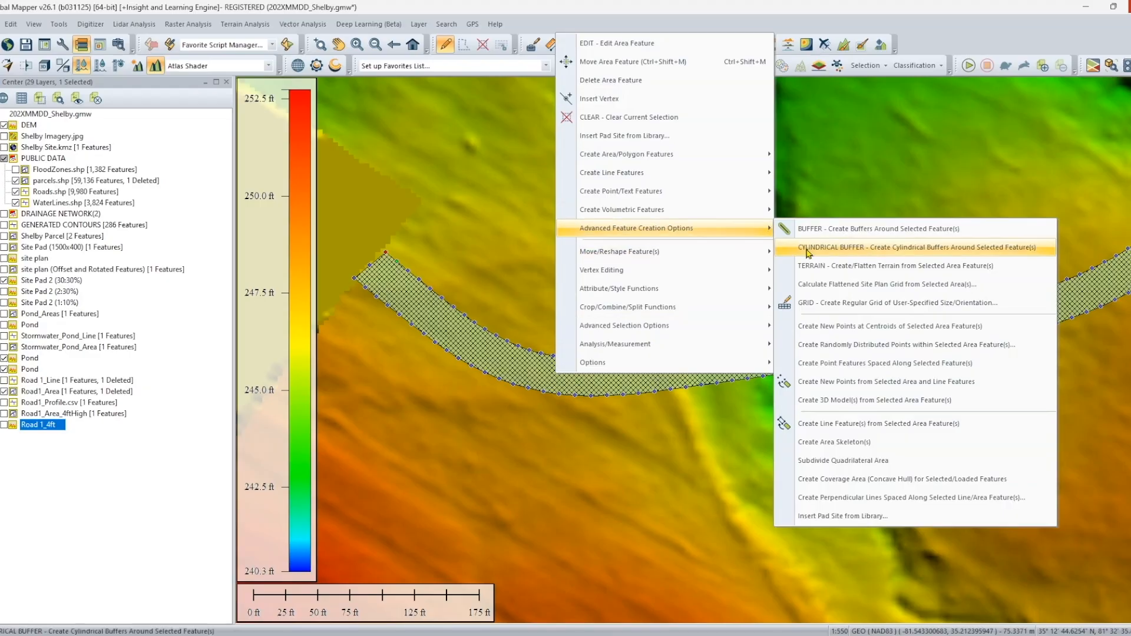
{"action": "left_click", "coordinate": [848, 285]}
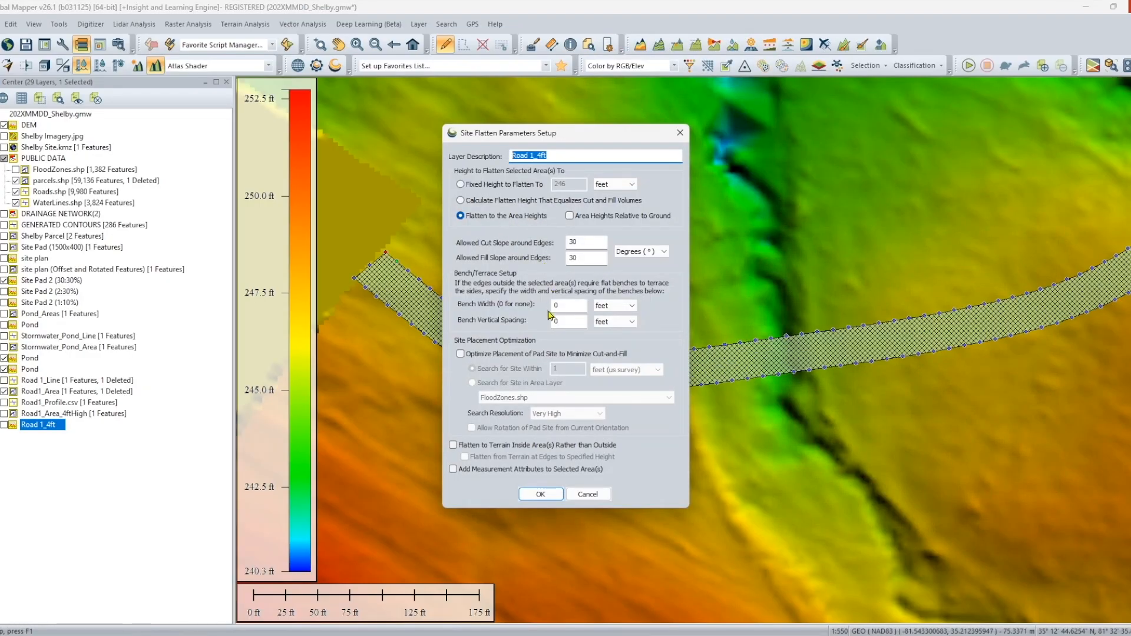
{"action": "left_click", "coordinate": [550, 155]}
{"action": "left_click", "coordinate": [540, 494]}
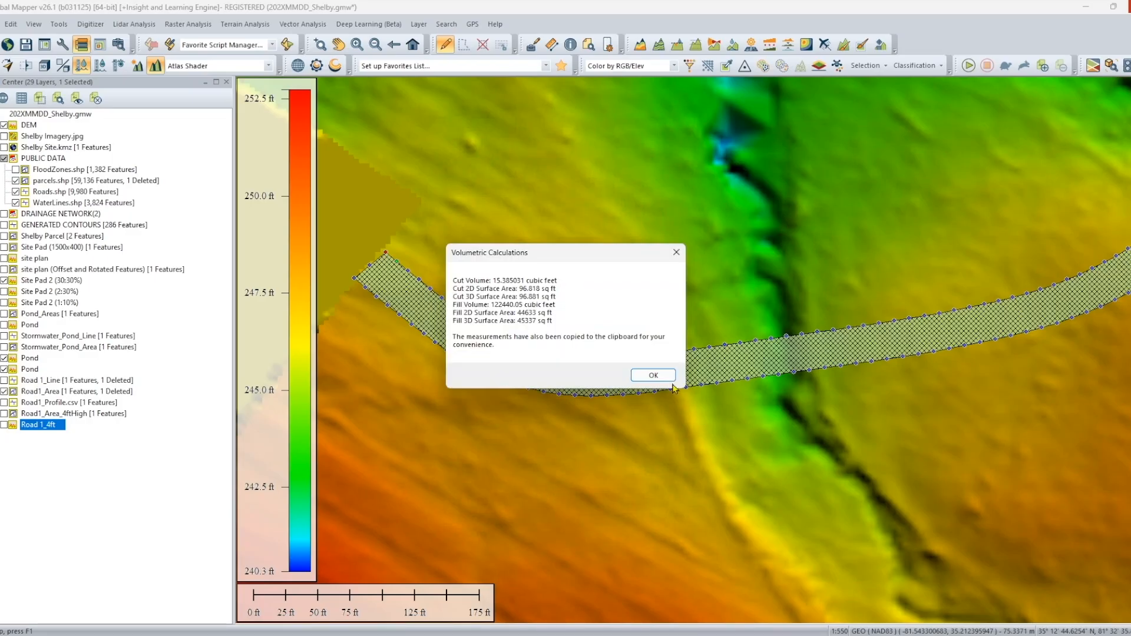
{"action": "left_click", "coordinate": [672, 380]}
Step: Hide the Road1_Area layer and inspect the Road 1_1ft terrain between the site pad and S Post Rd
{"action": "scroll", "coordinate": [808, 392], "scroll_direction": "down", "scroll_amount": 3}
{"action": "left_click_drag", "start_coordinate": [864, 392], "coordinate": [747, 391]}
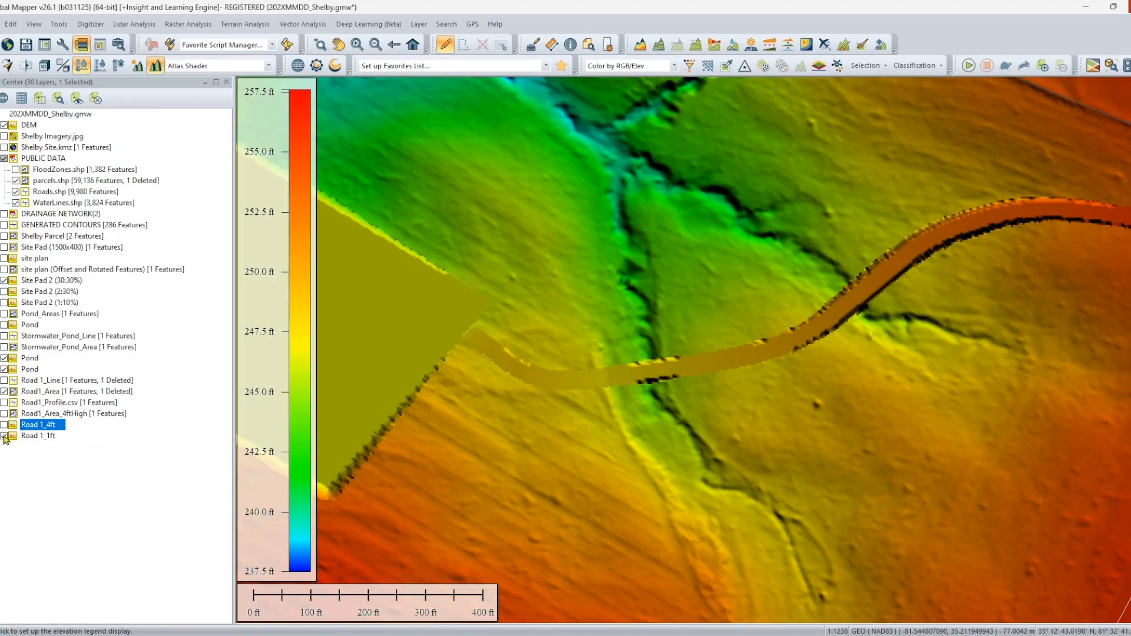
{"action": "left_click", "coordinate": [5, 393]}
{"action": "scroll", "coordinate": [695, 419], "scroll_direction": "down", "scroll_amount": 5}
{"action": "left_click_drag", "start_coordinate": [884, 409], "coordinate": [780, 417]}
{"action": "scroll", "coordinate": [777, 417], "scroll_direction": "up", "scroll_amount": 5}
{"action": "scroll", "coordinate": [554, 396], "scroll_direction": "down", "scroll_amount": 5}
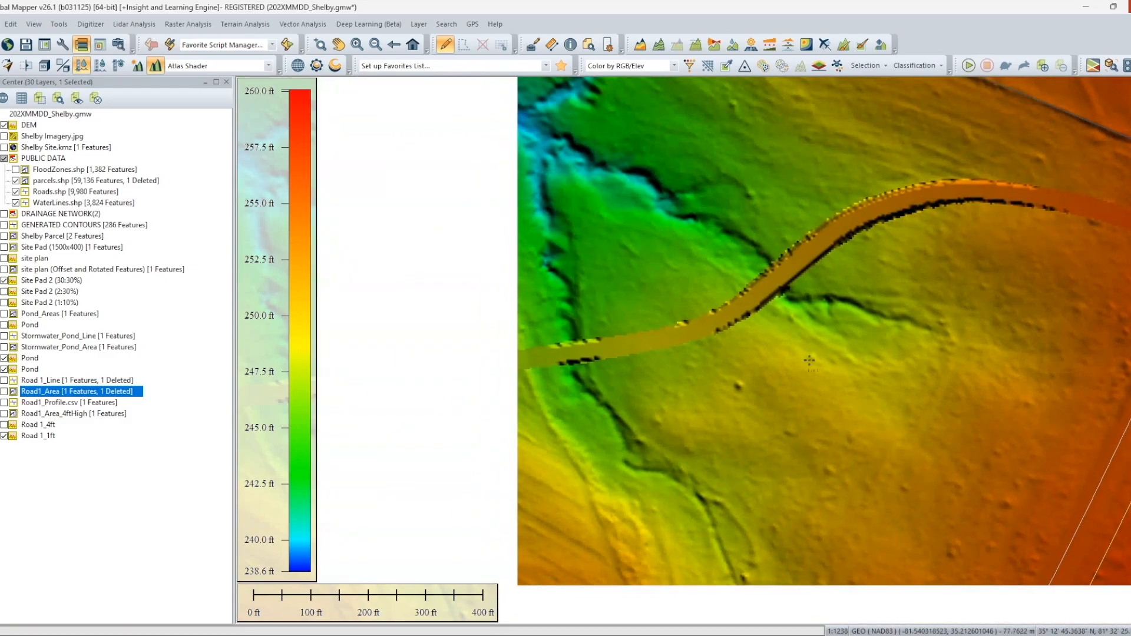
{"action": "scroll", "coordinate": [325, 377], "scroll_direction": "up", "scroll_amount": 5}
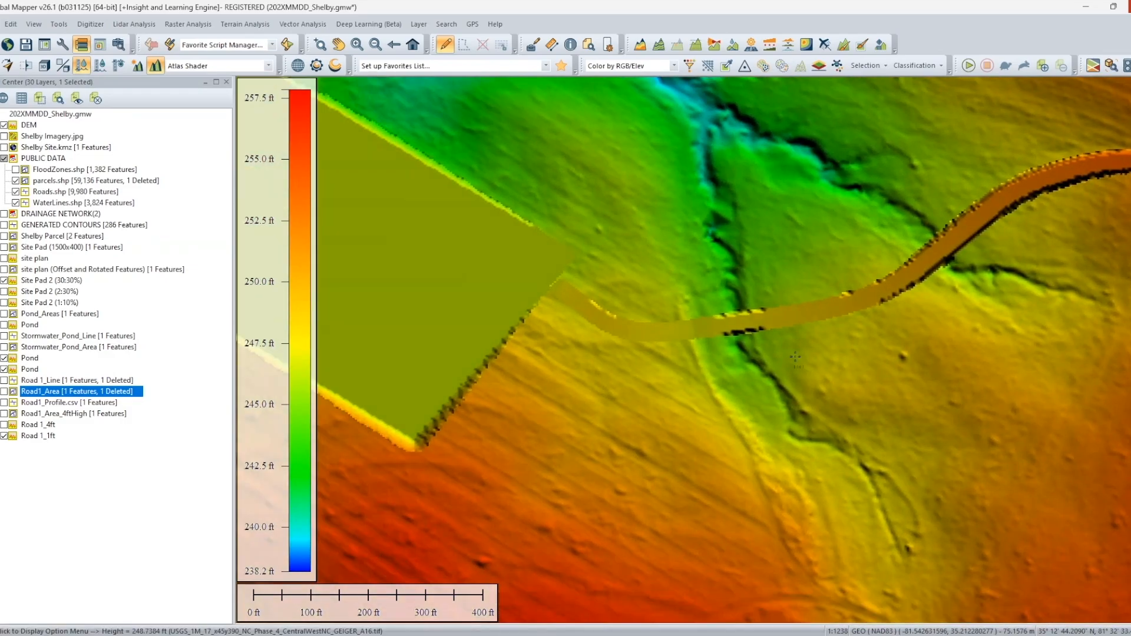
Step: Compare the Road 1_4ft and Road 1_1ft terrains by switching their display on and off
{"action": "left_click", "coordinate": [5, 425]}
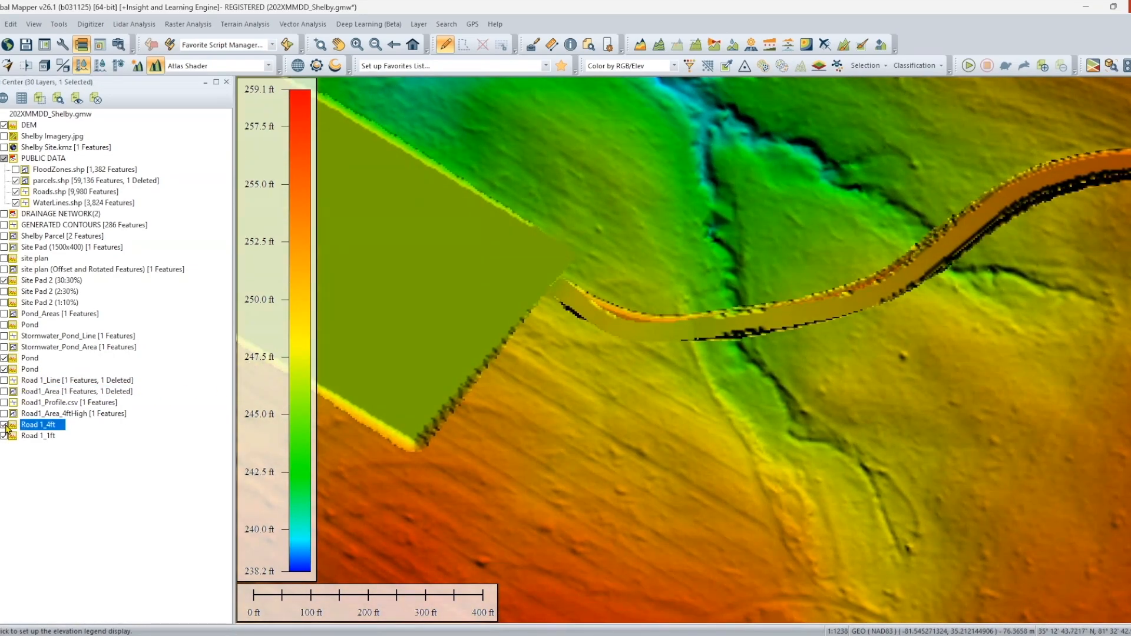
{"action": "left_click", "coordinate": [4, 436]}
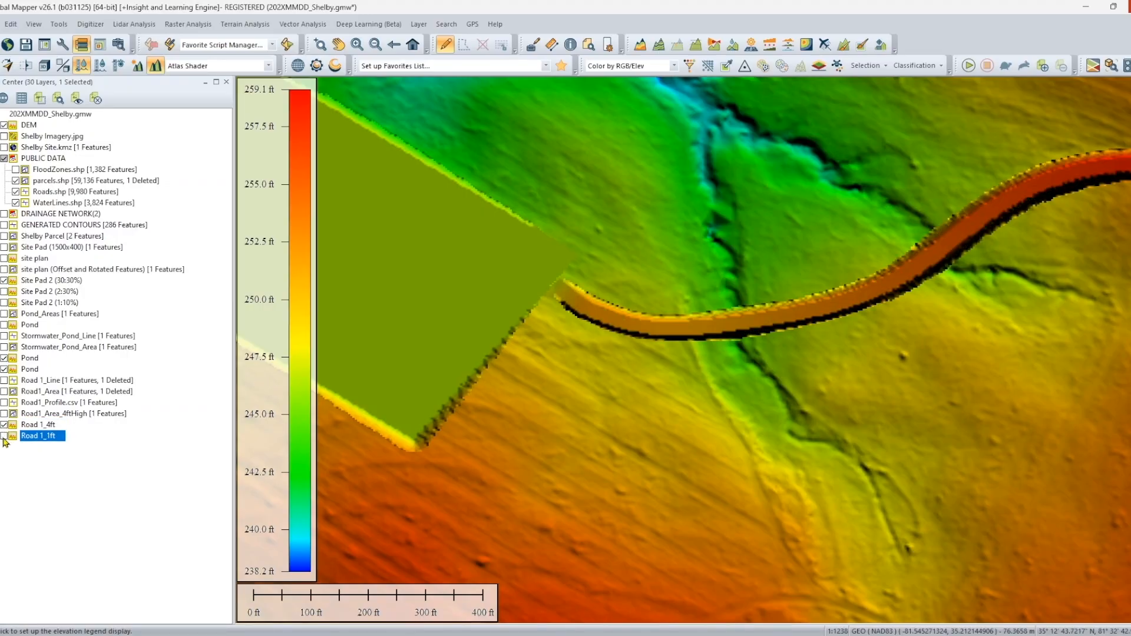
{"action": "left_click", "coordinate": [4, 437]}
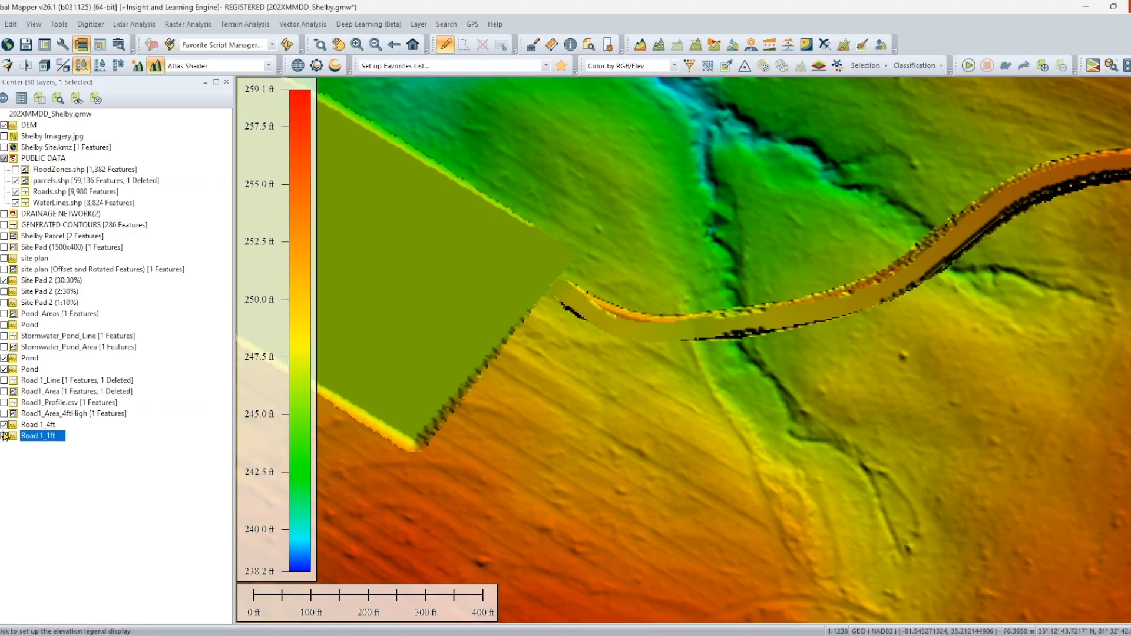
{"action": "left_click", "coordinate": [4, 429]}
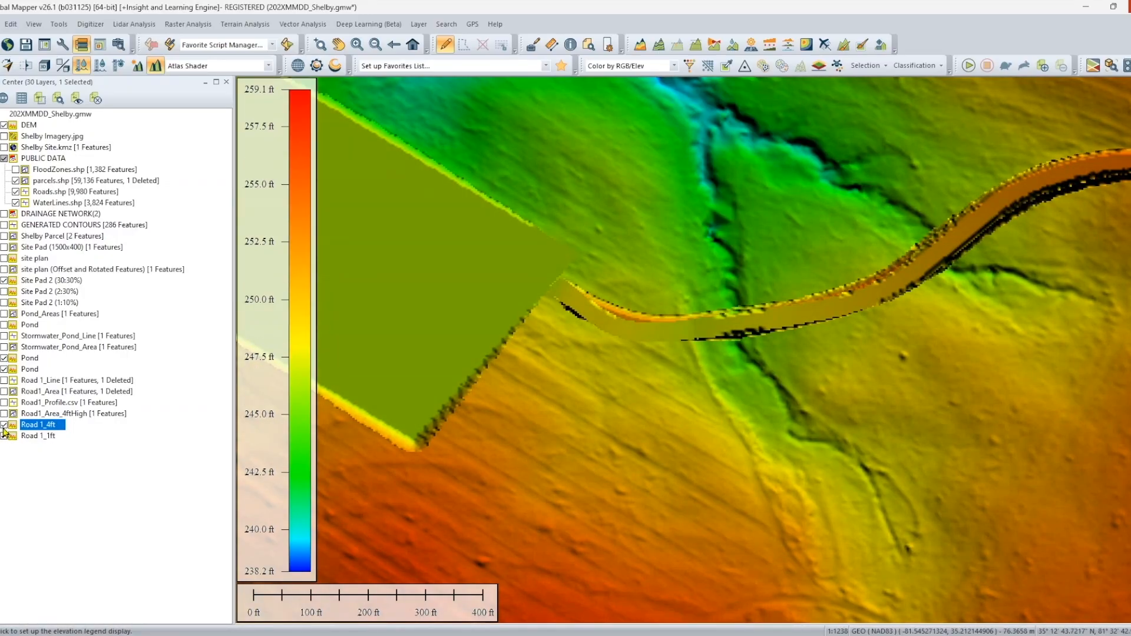
{"action": "left_click", "coordinate": [4, 439]}
{"action": "left_click", "coordinate": [4, 439]}
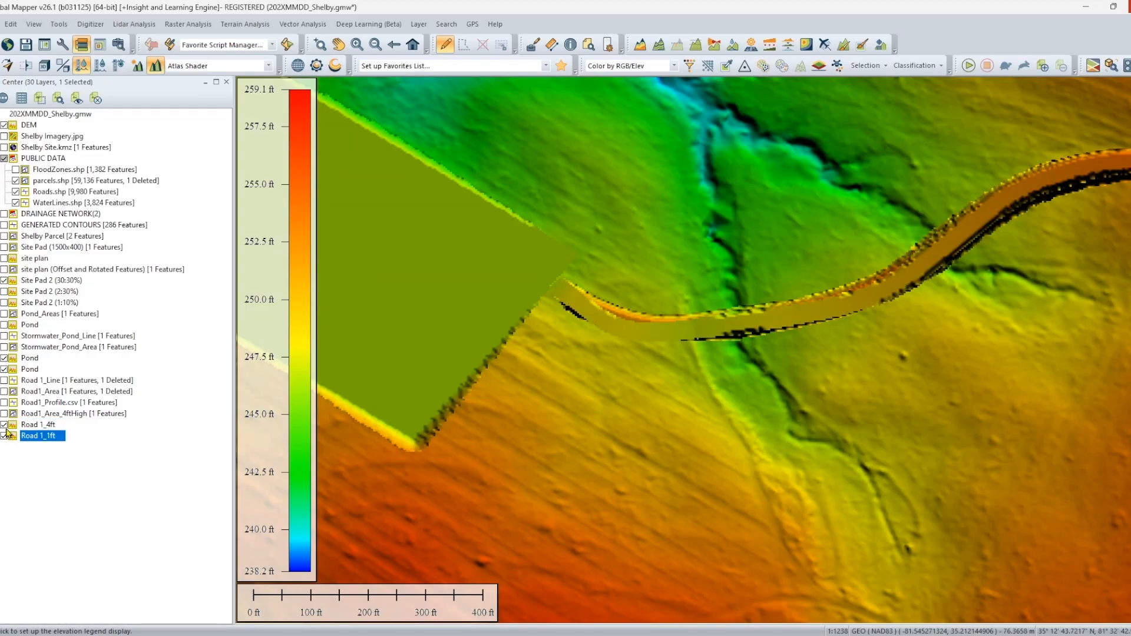
{"action": "left_click", "coordinate": [5, 437]}
{"action": "scroll", "coordinate": [740, 391], "scroll_direction": "down", "scroll_amount": 3}
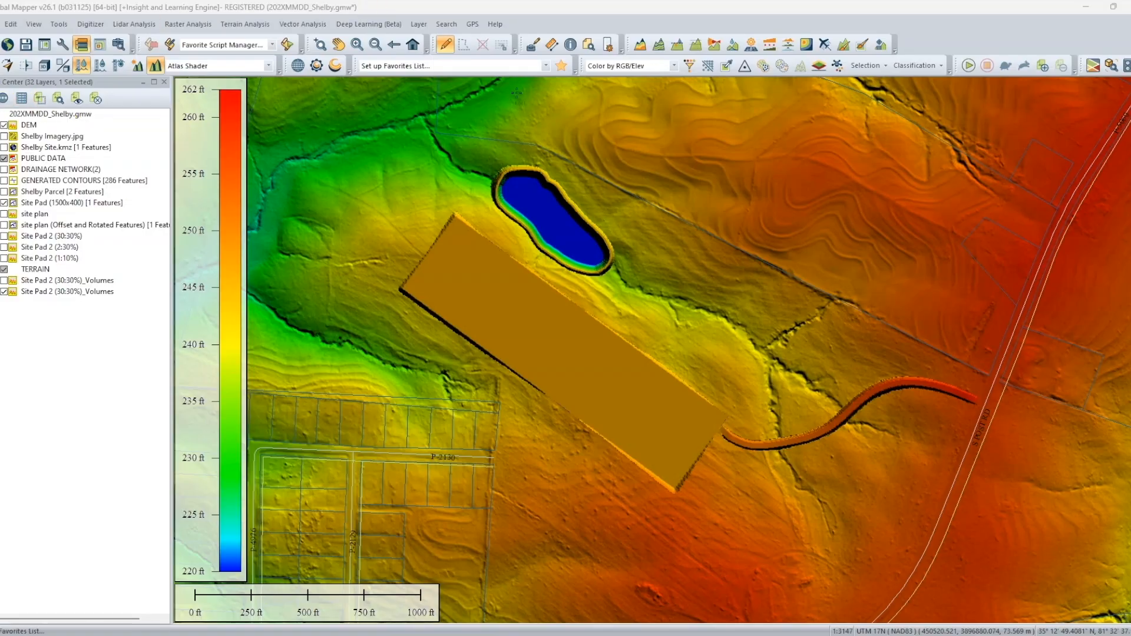
Step: Draw a circular line about 2.2 mi in length centred on the site pad and store it in a new Flight_Path layer
{"action": "left_click", "coordinate": [90, 24]}
{"action": "mouse_move", "coordinate": [203, 205]}
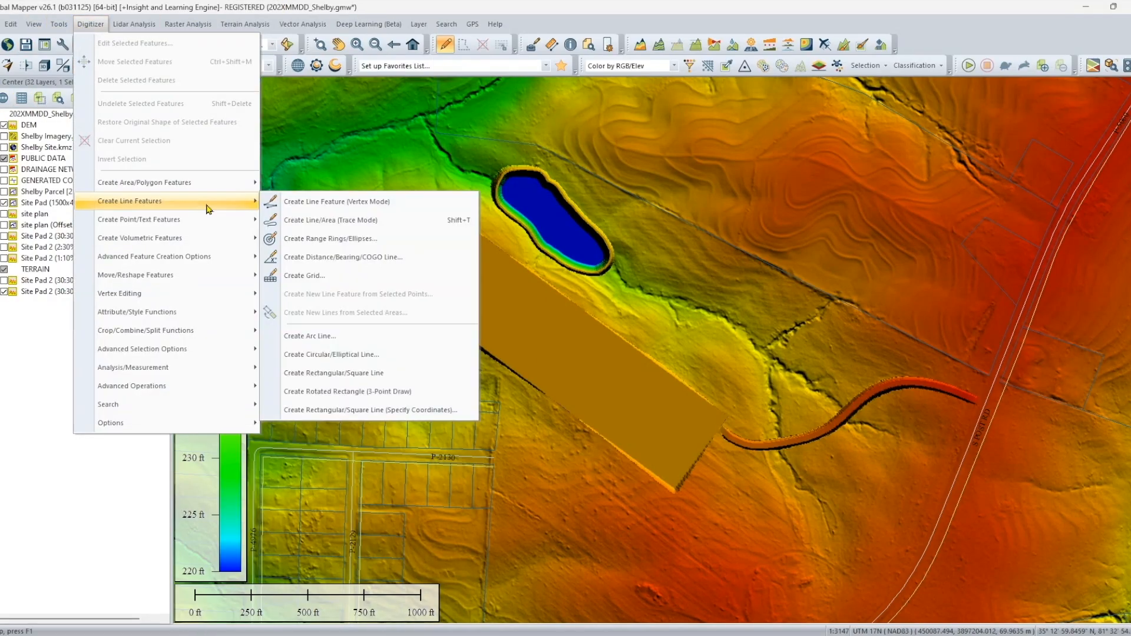
{"action": "left_click", "coordinate": [346, 354]}
{"action": "left_click_drag", "start_coordinate": [580, 366], "coordinate": [998, 617]}
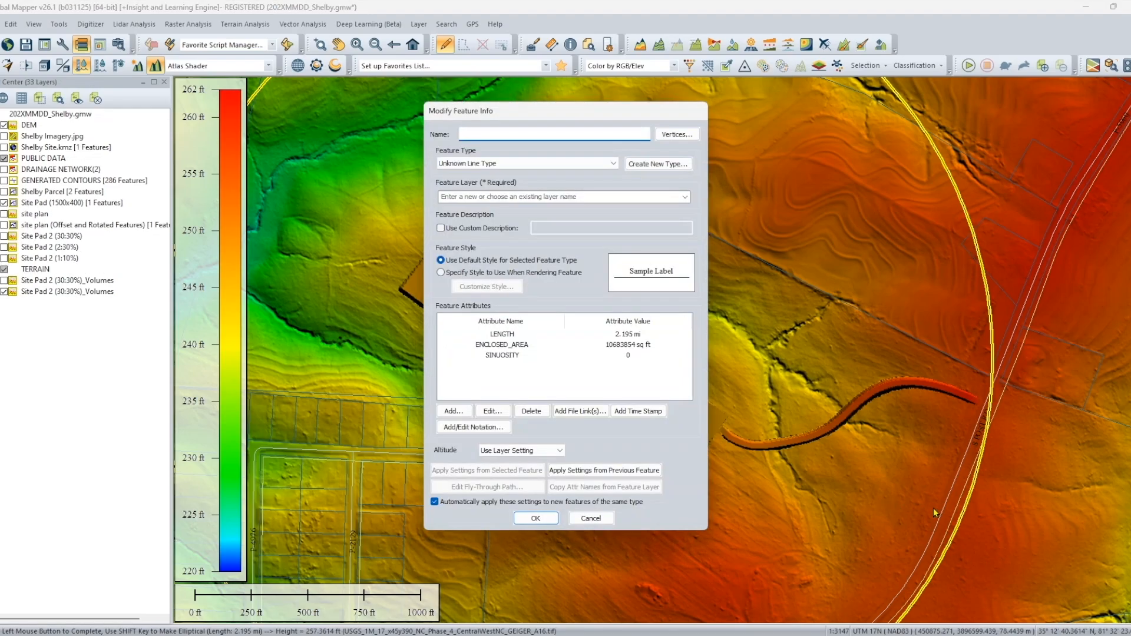
{"action": "left_click", "coordinate": [500, 196]}
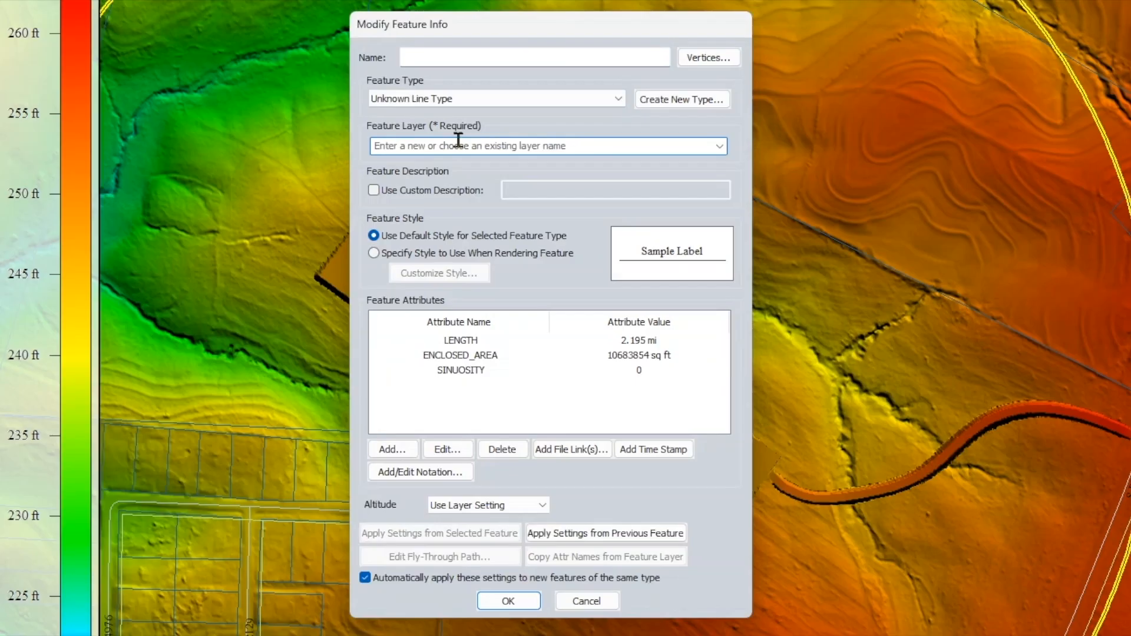
{"action": "type", "text": "Flight_Path"}
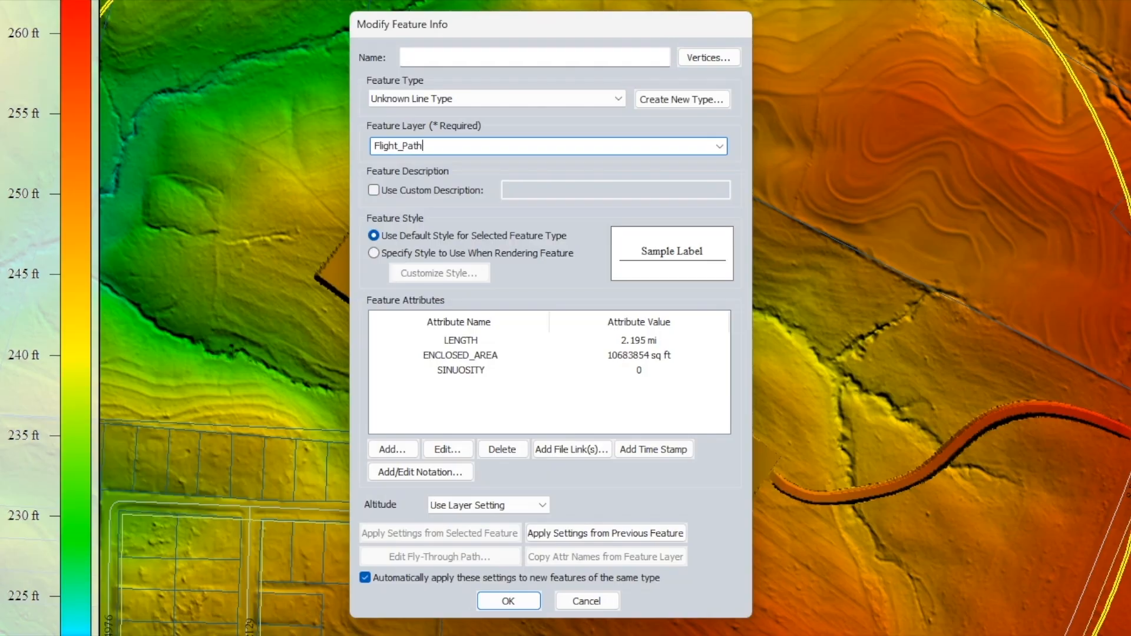
{"action": "left_click", "coordinate": [506, 600]}
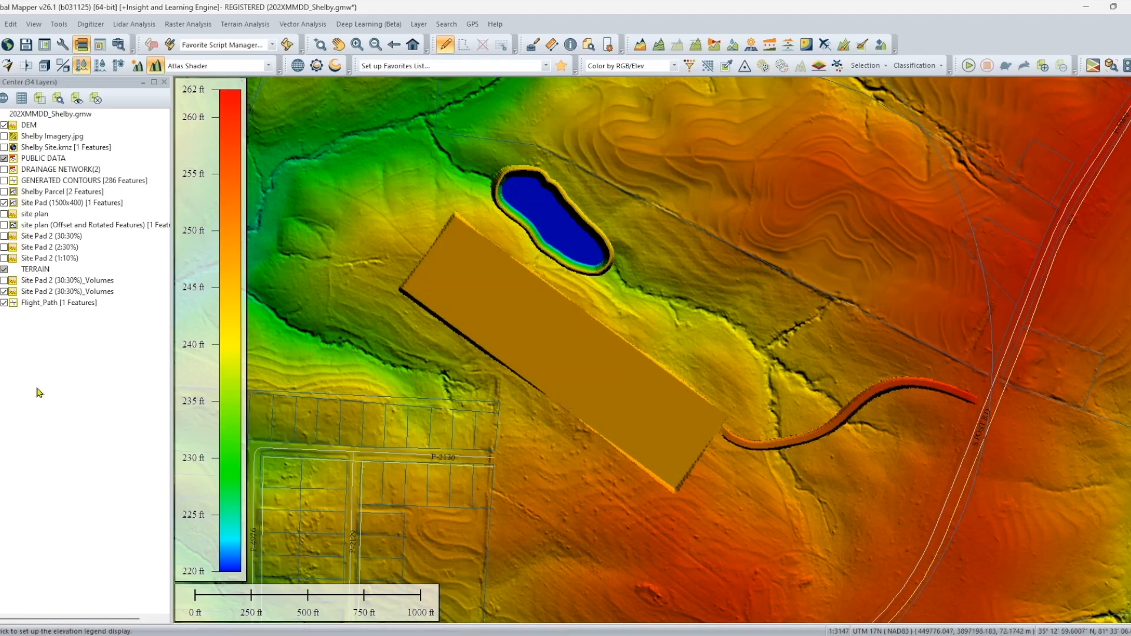
Step: Open the fly-through path properties of the circular flight line and pick the camera's fixed point at the site pad's centre
{"action": "scroll", "coordinate": [631, 352], "scroll_direction": "down", "scroll_amount": 2}
{"action": "mouse_move", "coordinate": [687, 410]}
{"action": "left_mouse_down"}
{"action": "mouse_move", "coordinate": [674, 354]}
{"action": "mouse_move", "coordinate": [678, 393]}
{"action": "left_mouse_up"}
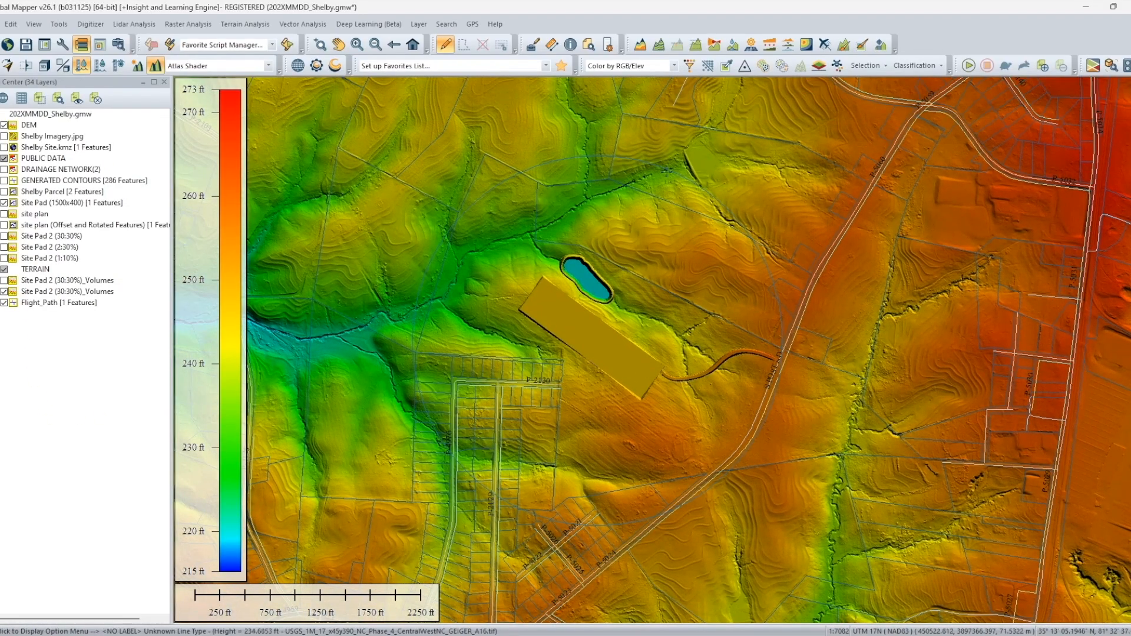
{"action": "left_click", "coordinate": [585, 155]}
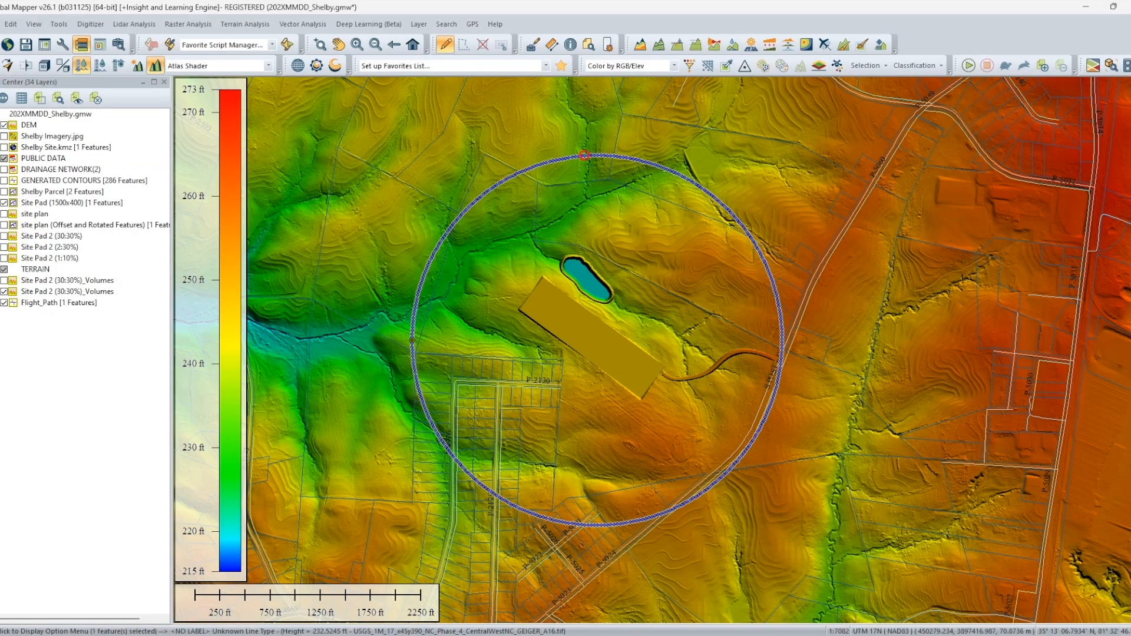
{"action": "left_click", "coordinate": [825, 45]}
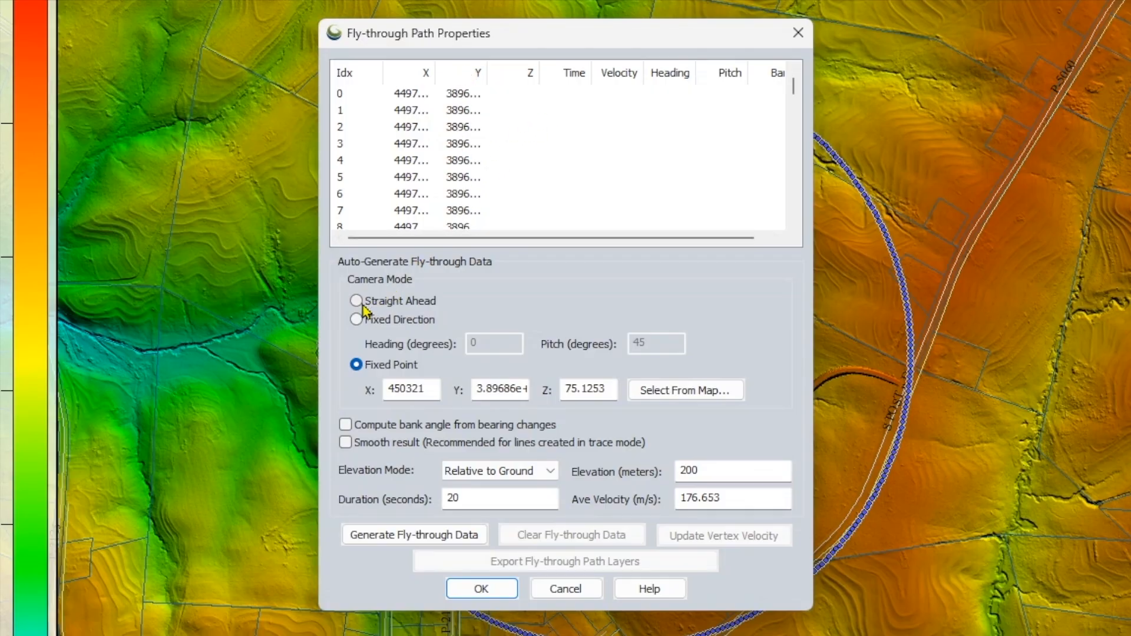
{"action": "left_click", "coordinate": [665, 399]}
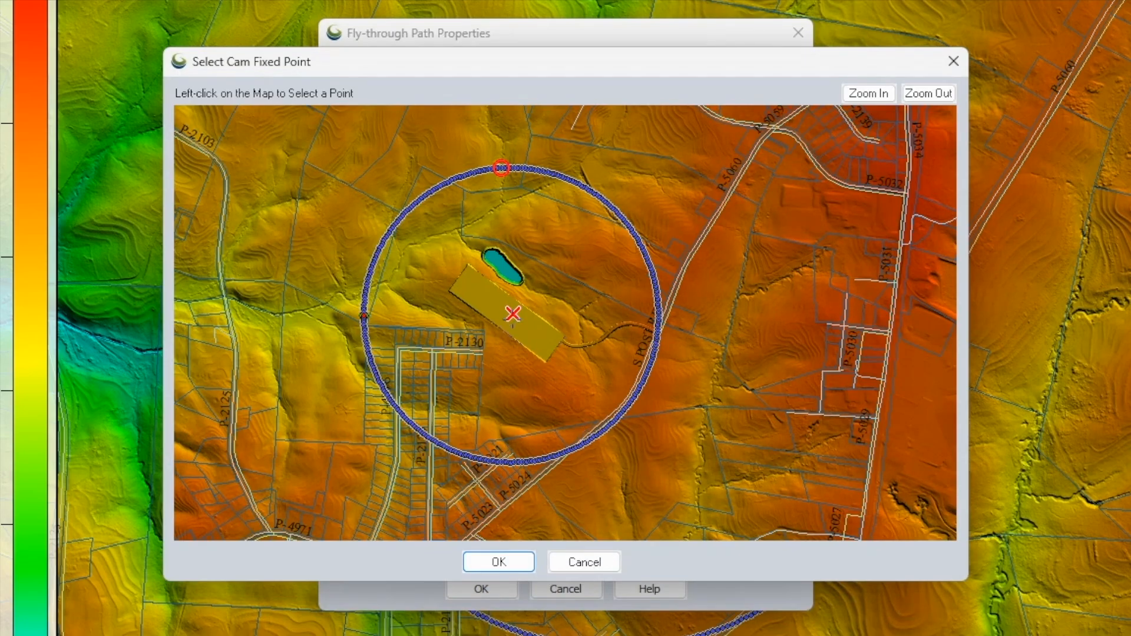
{"action": "scroll", "coordinate": [518, 302], "scroll_direction": "up", "scroll_amount": 2}
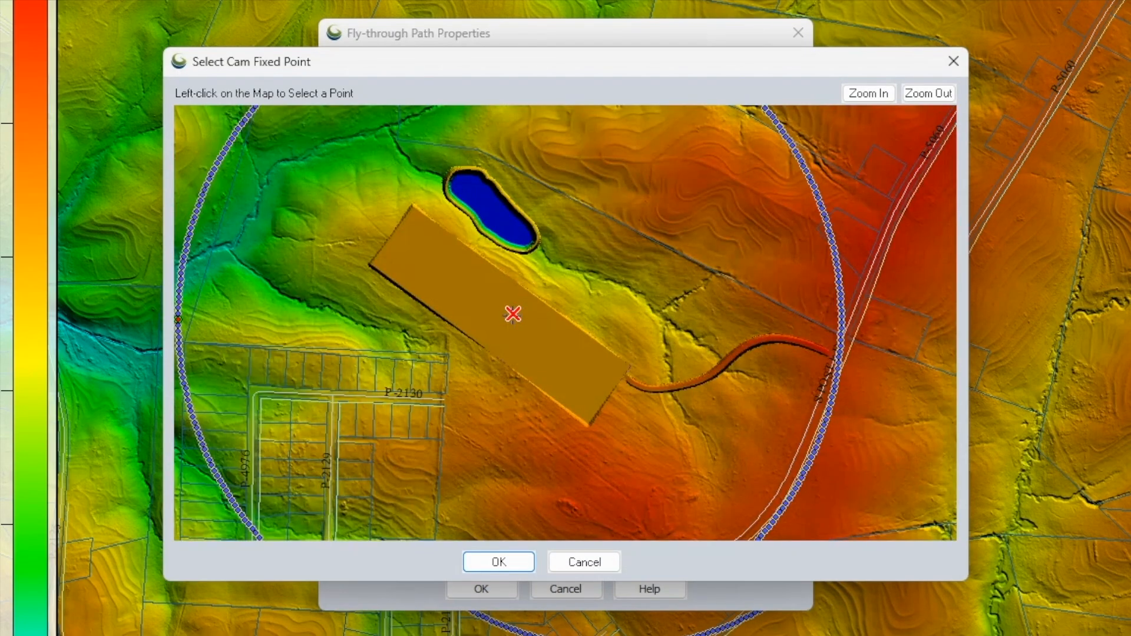
{"action": "left_click", "coordinate": [501, 562]}
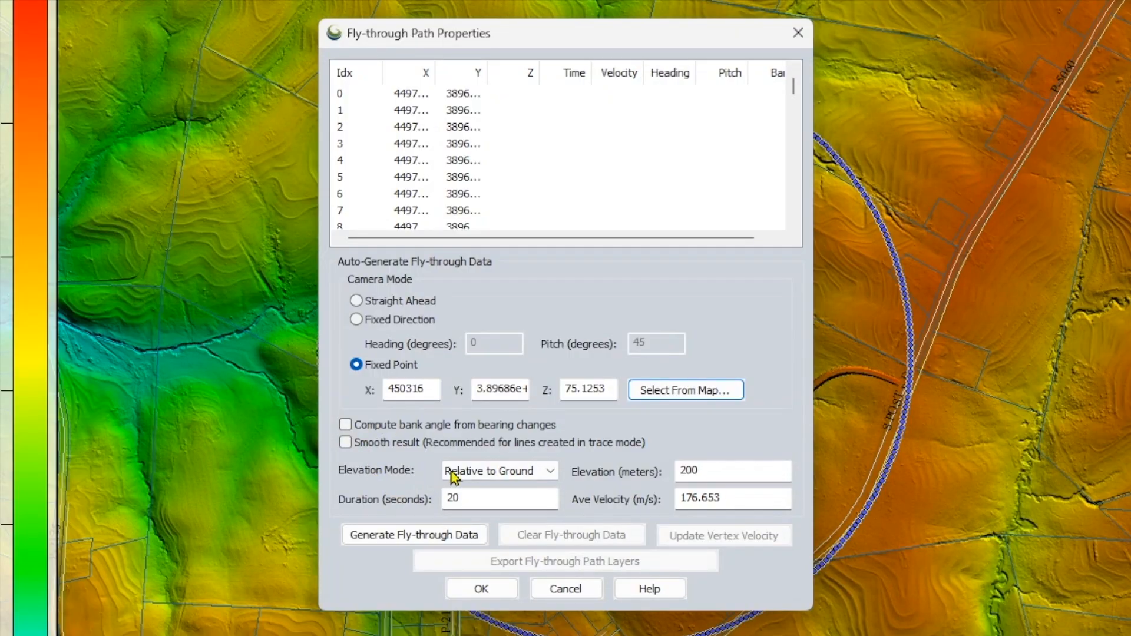
Step: Set the fly-through elevation to 250 meters relative to ground and generate the fly-through data for the circular path
{"action": "double_click", "coordinate": [731, 469]}
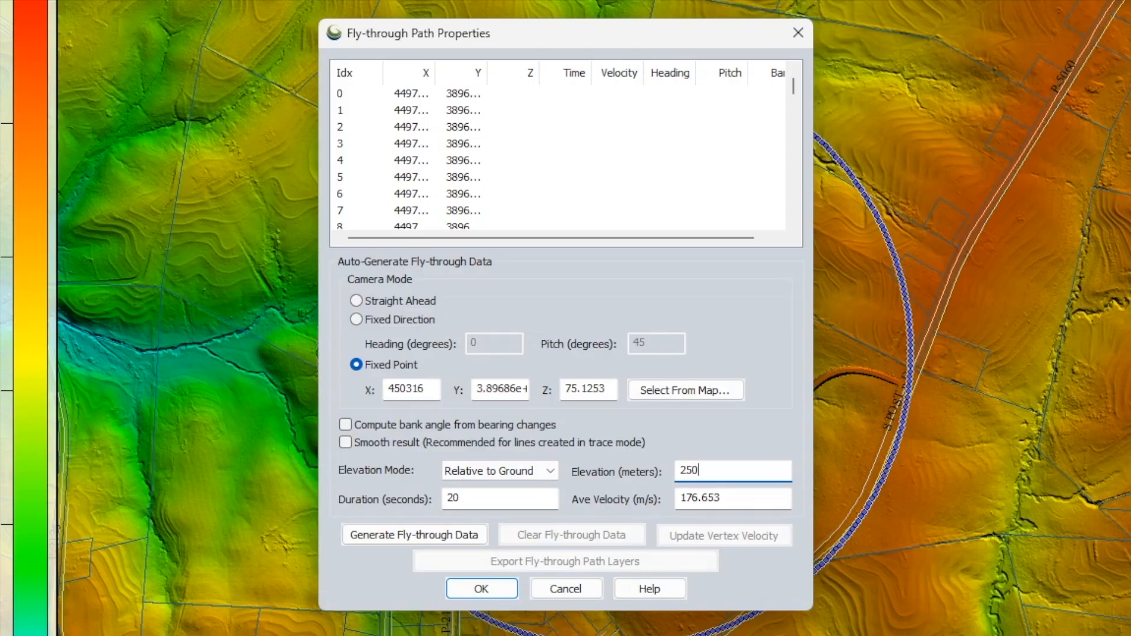
{"action": "left_click", "coordinate": [461, 535]}
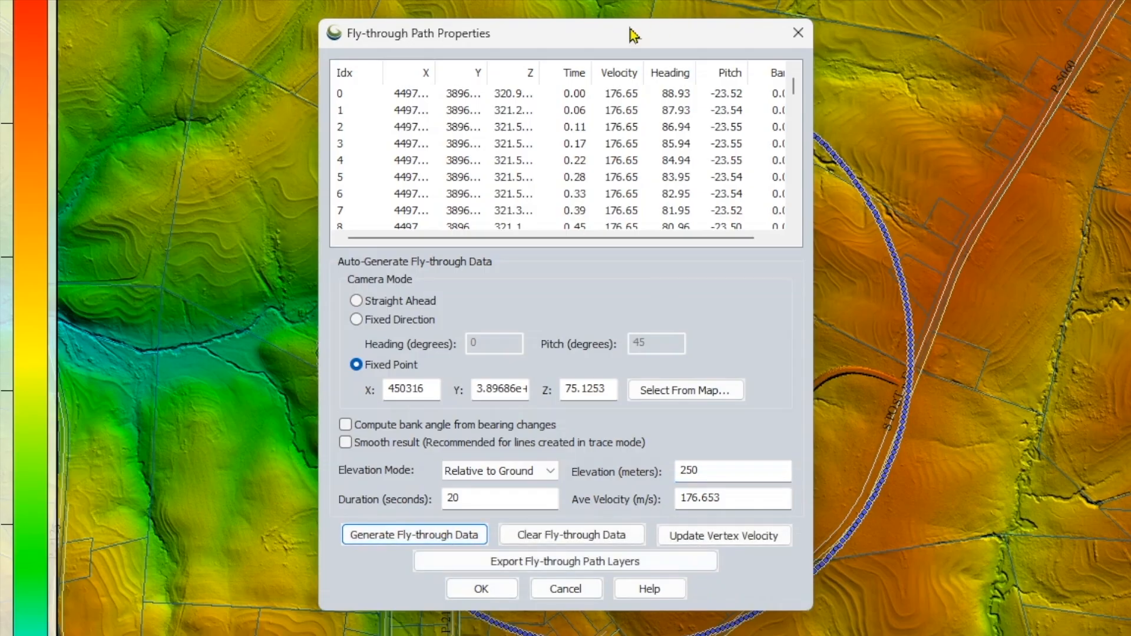
{"action": "left_click", "coordinate": [480, 588]}
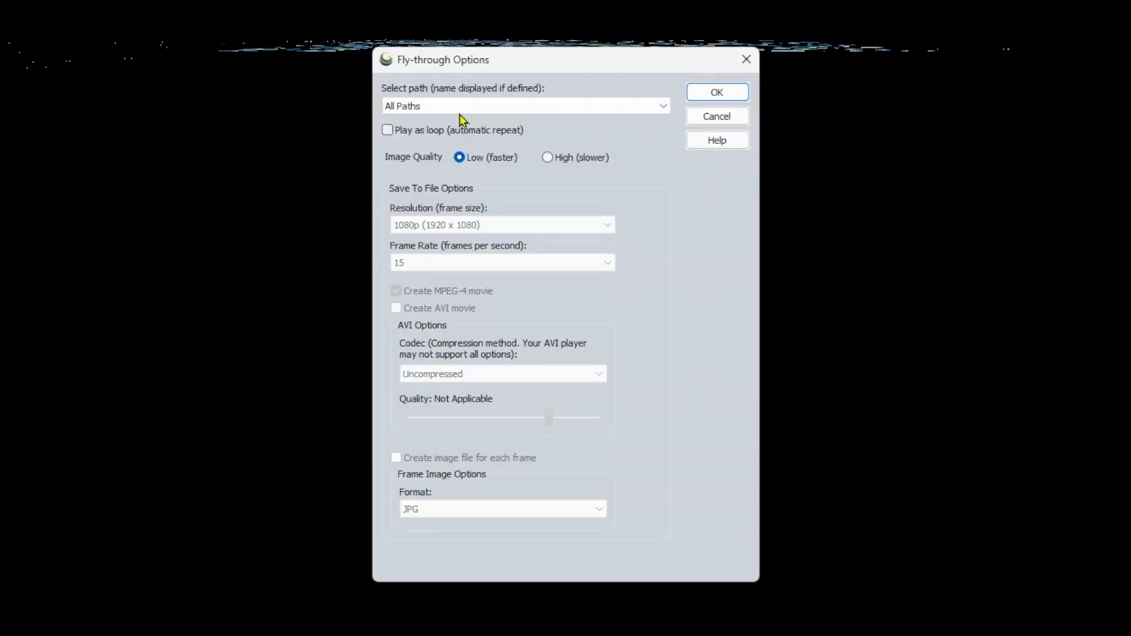
Step: Play the fly-through of all paths in the 3D view at low image quality
{"action": "left_click", "coordinate": [662, 106]}
{"action": "left_click", "coordinate": [660, 107]}
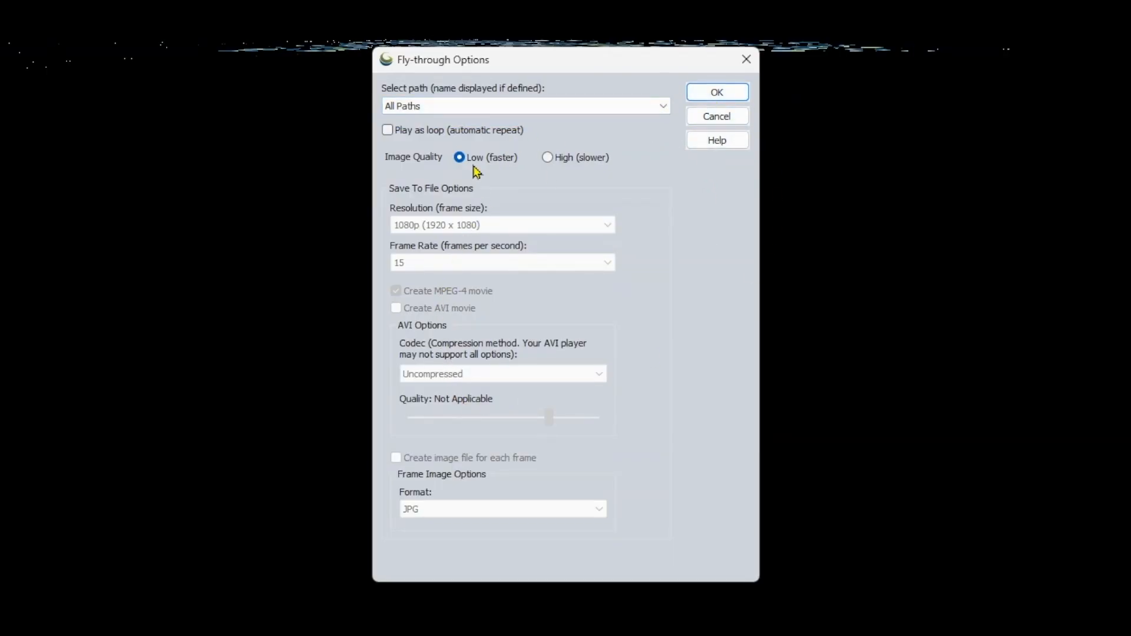
{"action": "left_click", "coordinate": [717, 92]}
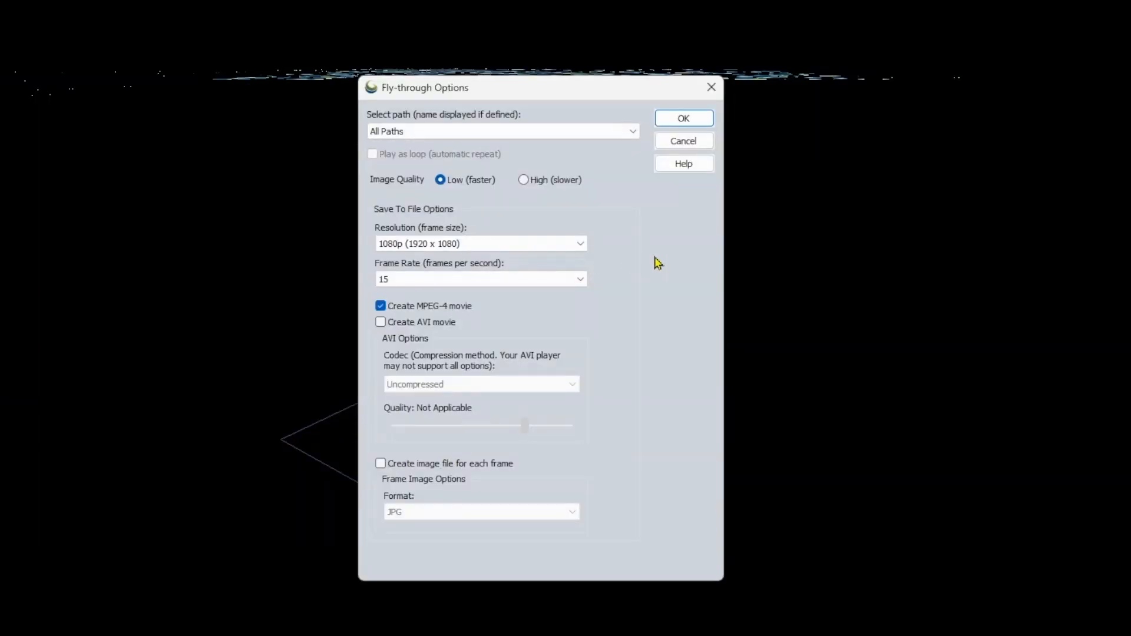
Step: Set up the fly-through recording of all paths as a 1080p MPEG-4 movie at 30 frames per second
{"action": "left_click", "coordinate": [628, 133]}
{"action": "left_click", "coordinate": [629, 135]}
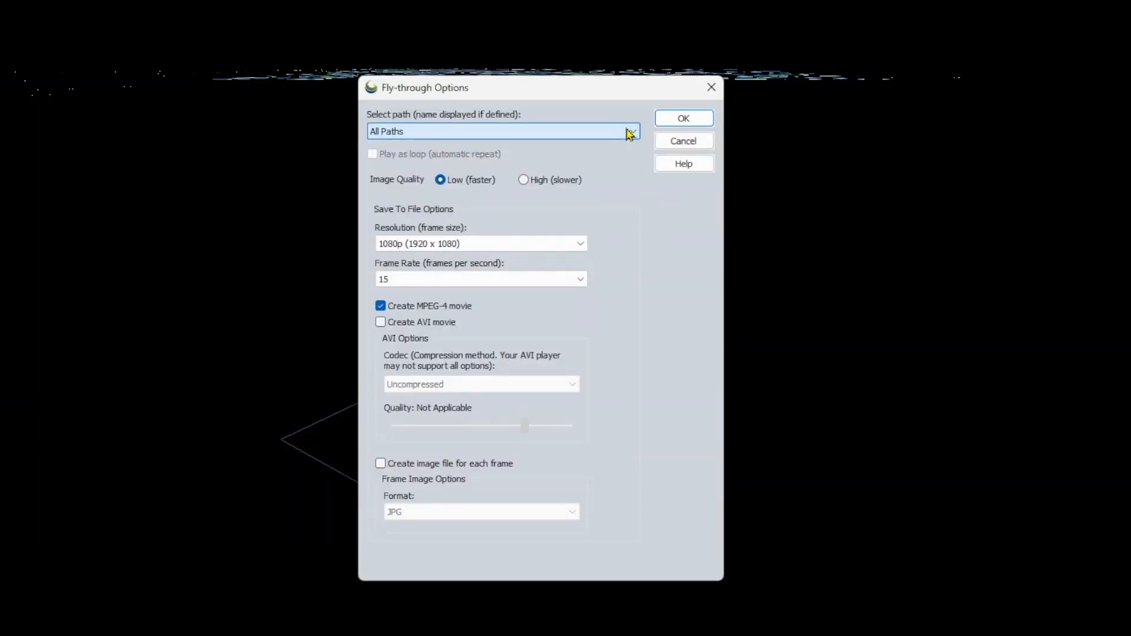
{"action": "left_click", "coordinate": [500, 284]}
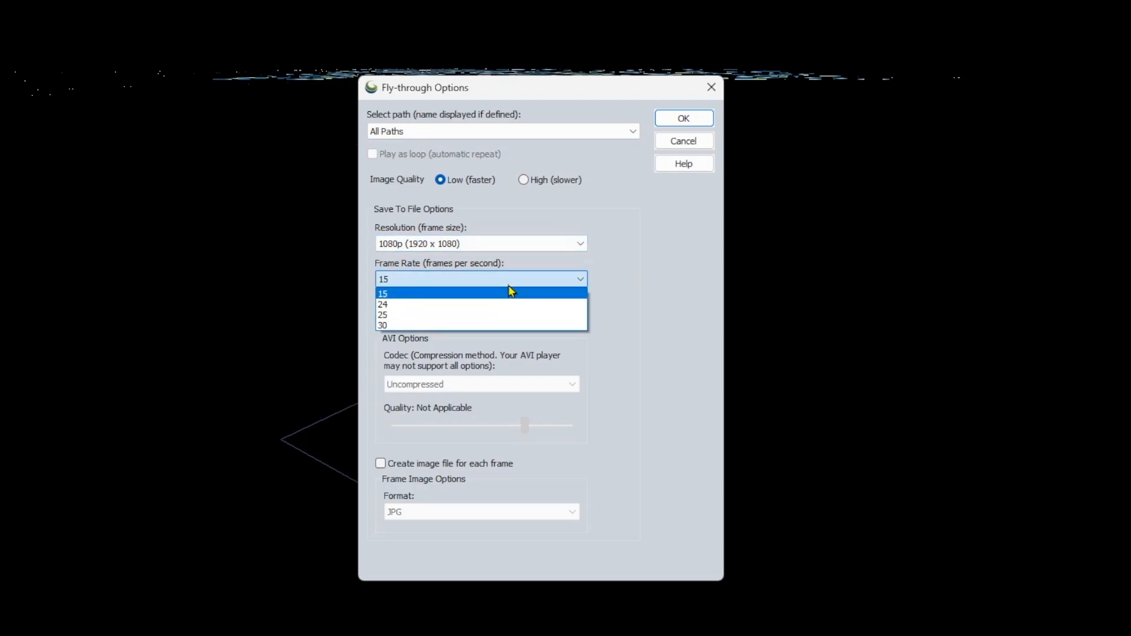
{"action": "left_click", "coordinate": [463, 325]}
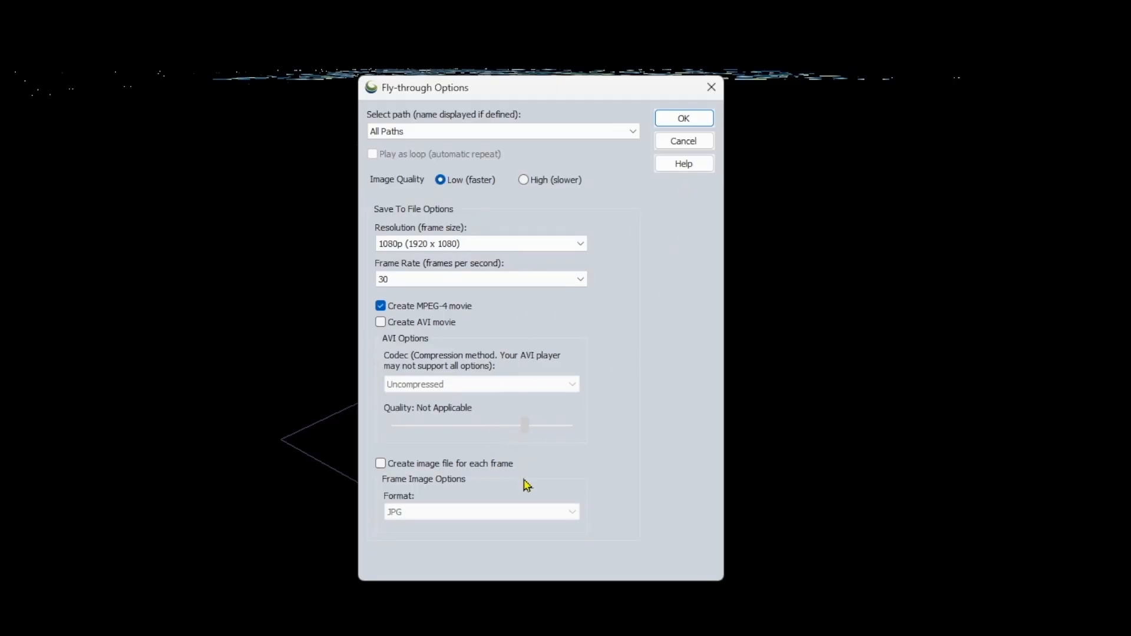
{"action": "left_click", "coordinate": [693, 121]}
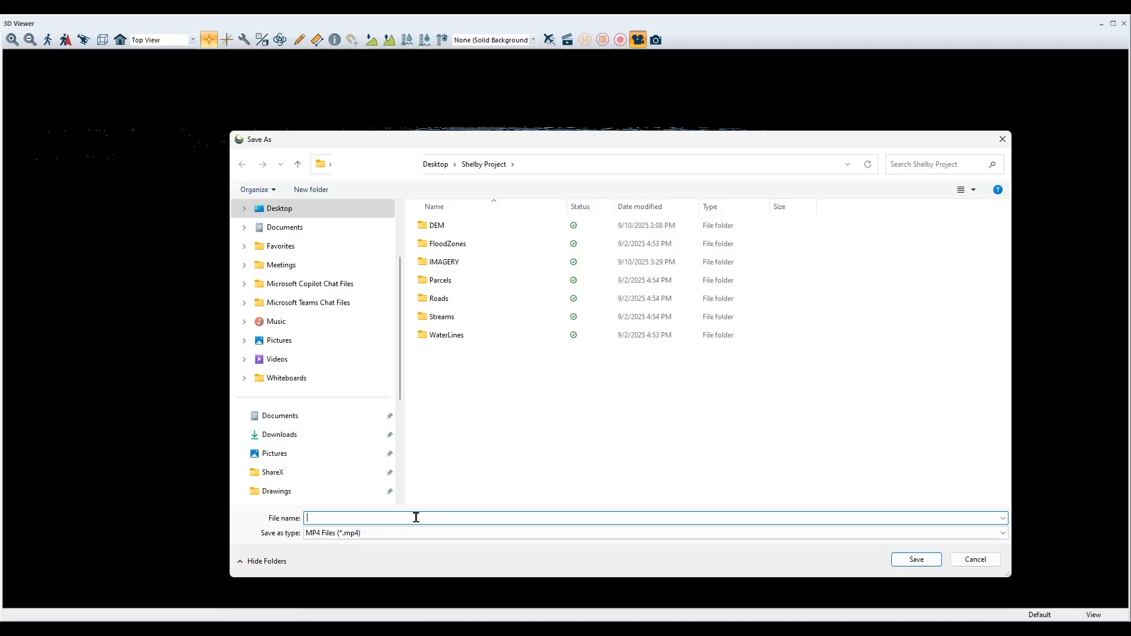
Step: Save the fly-through movie as an MP4 file named Fly-through in the Shelby Project folder
{"action": "type", "text": "F"}
{"action": "type", "text": "ly-through"}
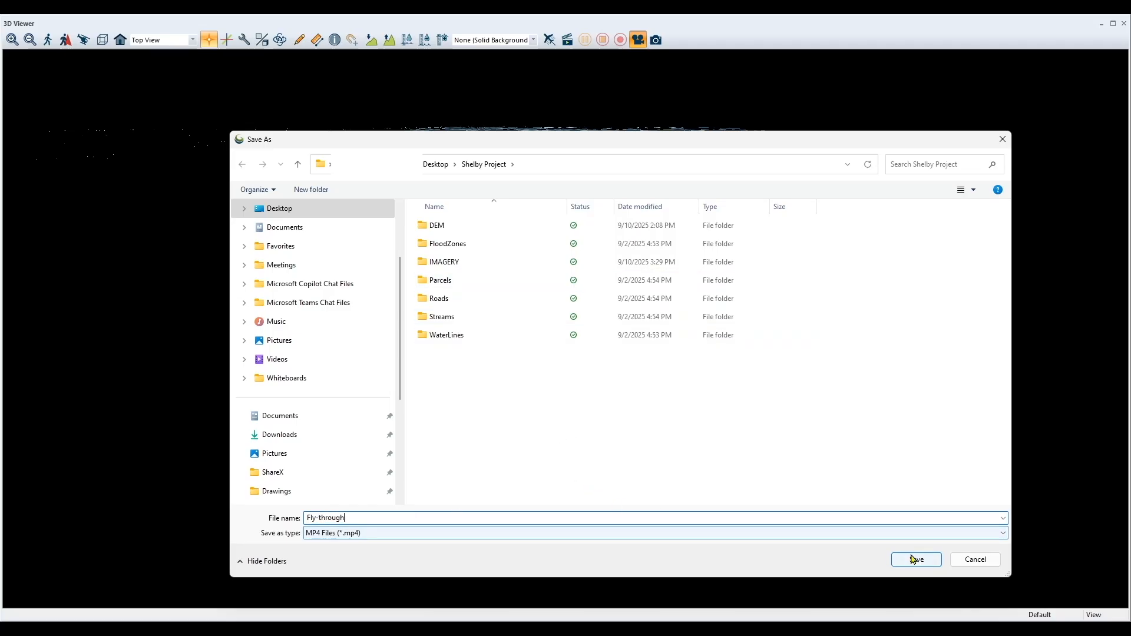
{"action": "left_click", "coordinate": [916, 559]}
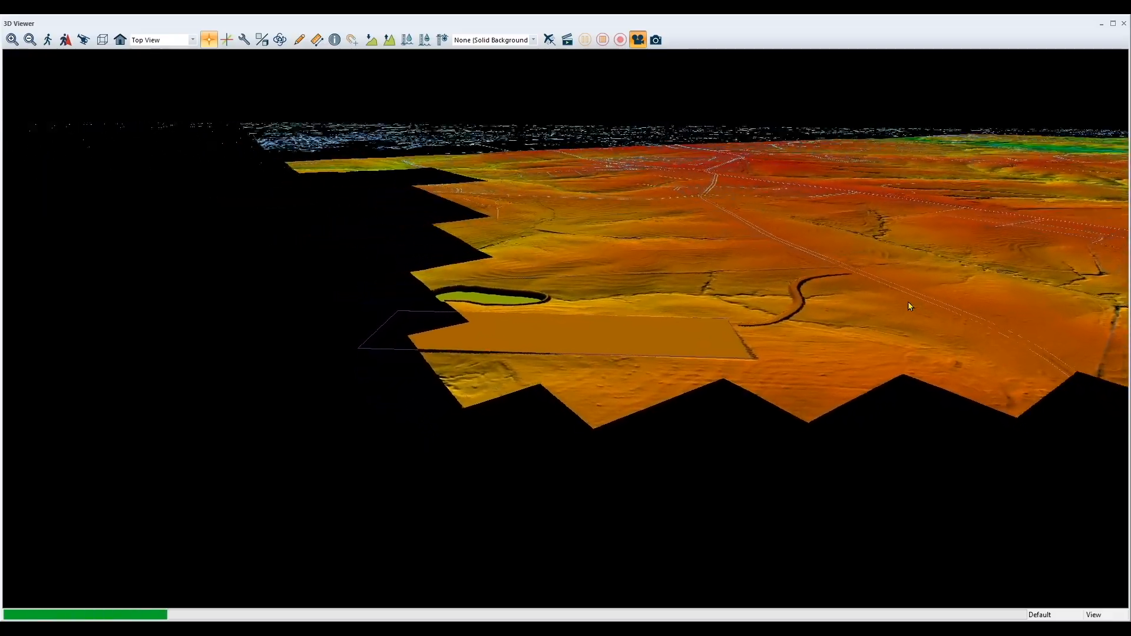